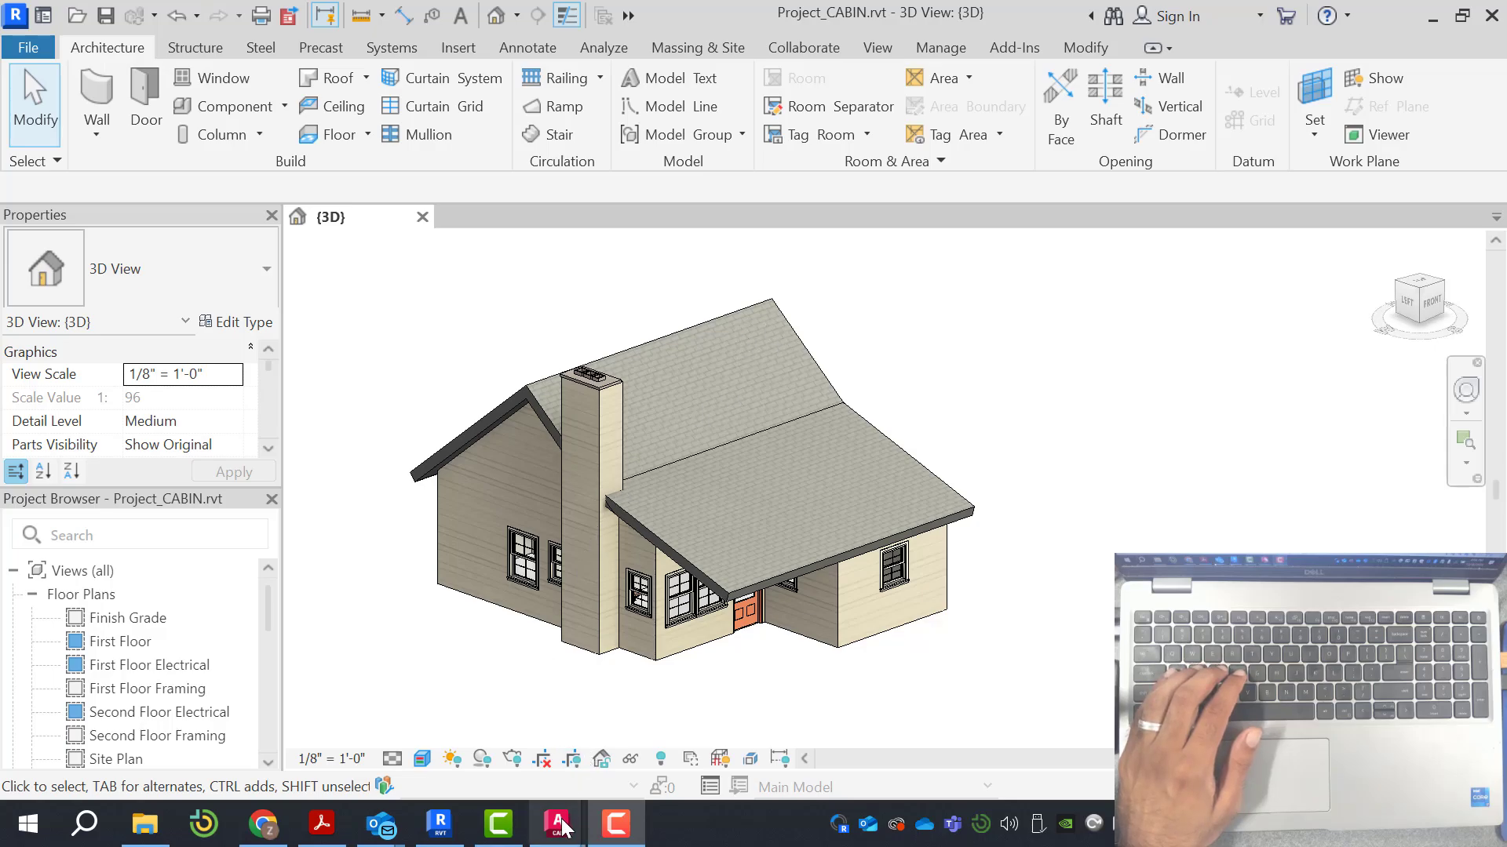
Switch to AutoCAD and review the cabin's foundation plan, section details and elevations
mouse_move(563, 826)
left_click(744, 713)
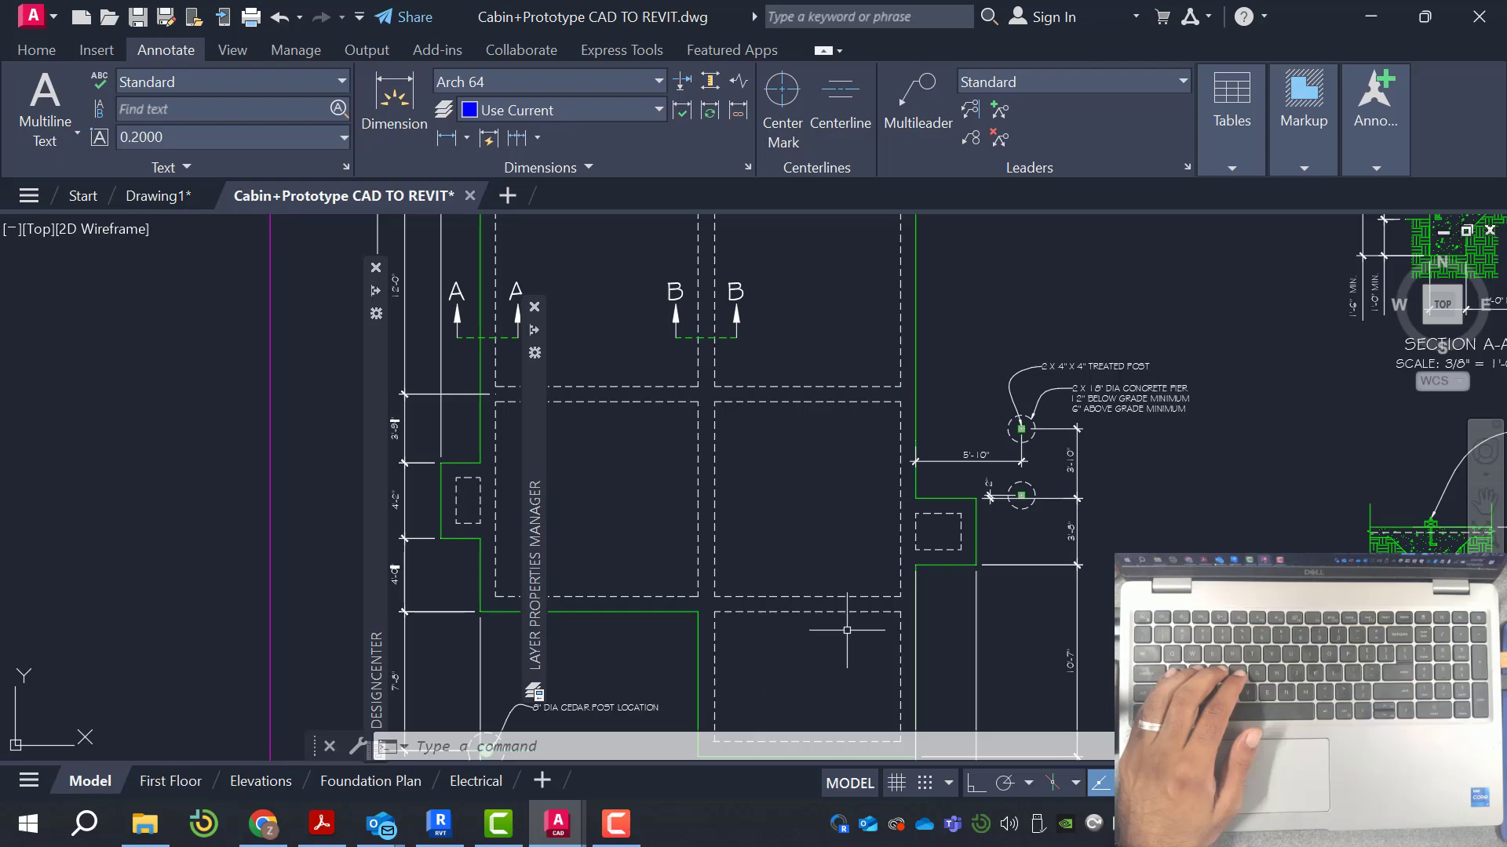
scroll(902, 565, "down", 5)
scroll(1042, 497, "up", 4)
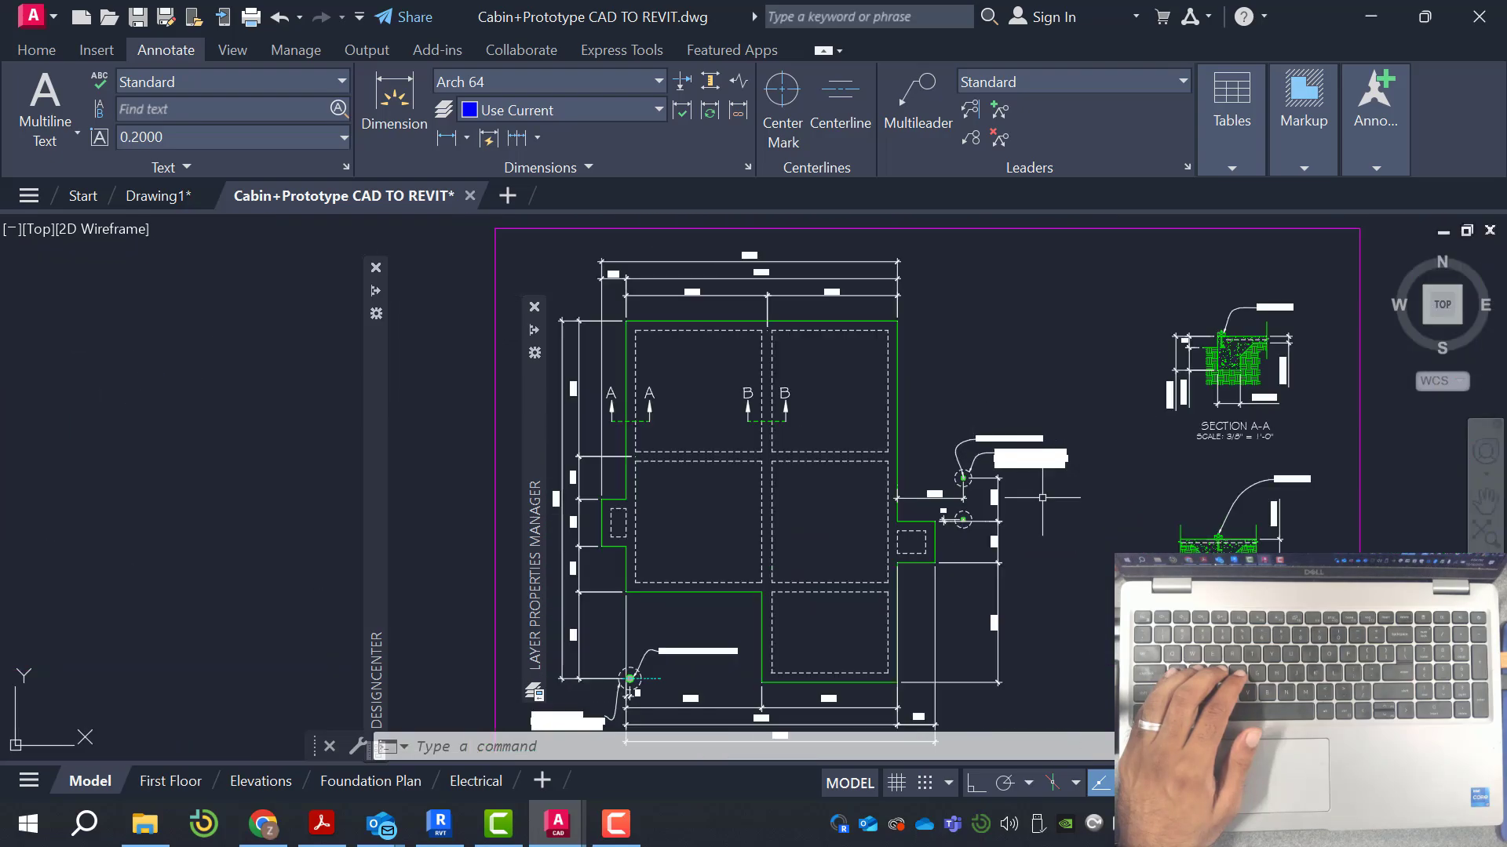
scroll(712, 442, "down", 2)
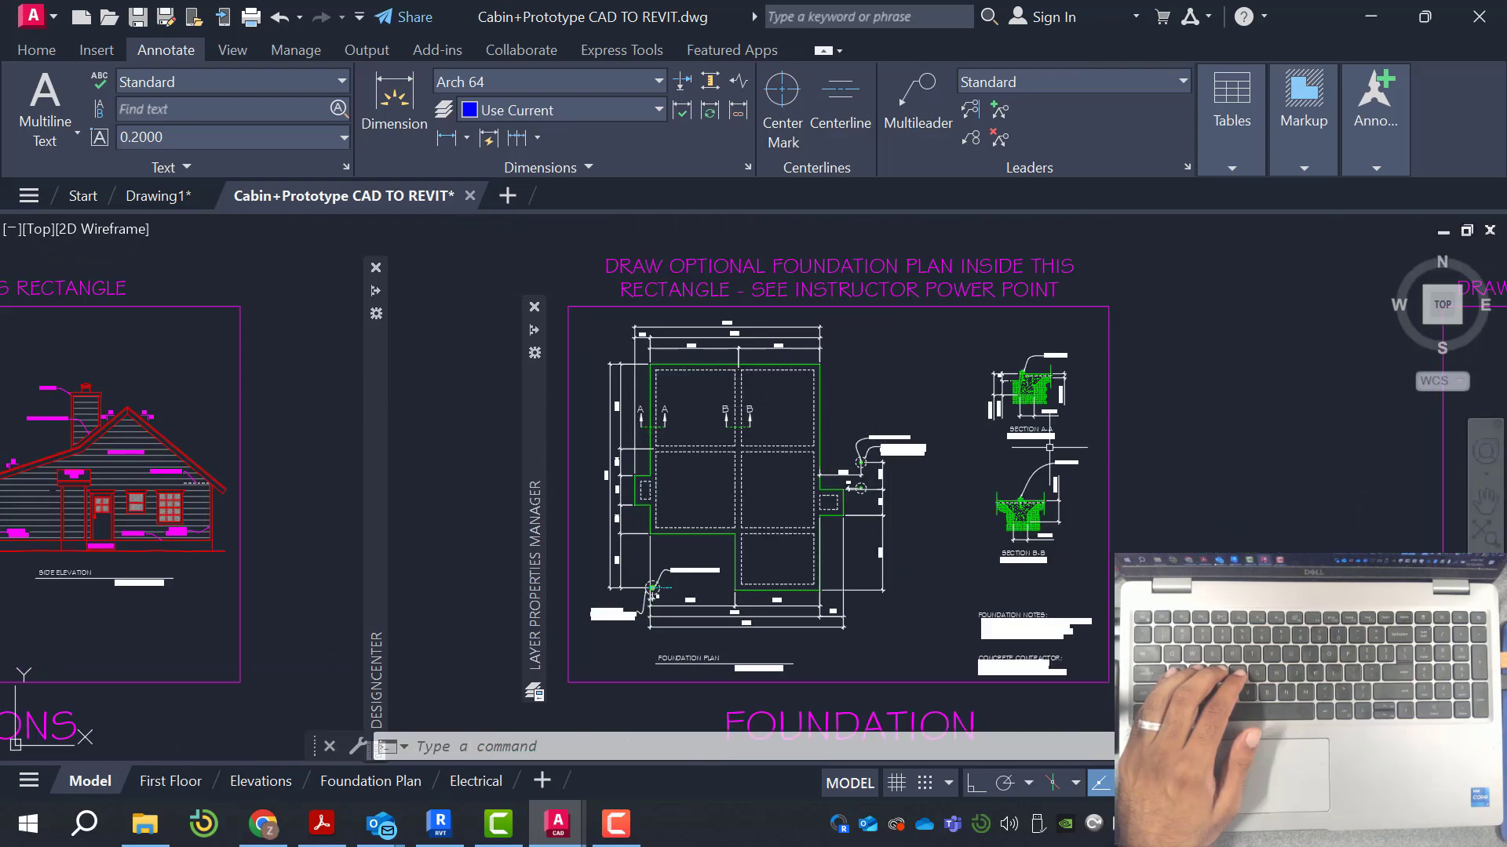
scroll(1049, 447, "down", 2)
mouse_move(376, 469)
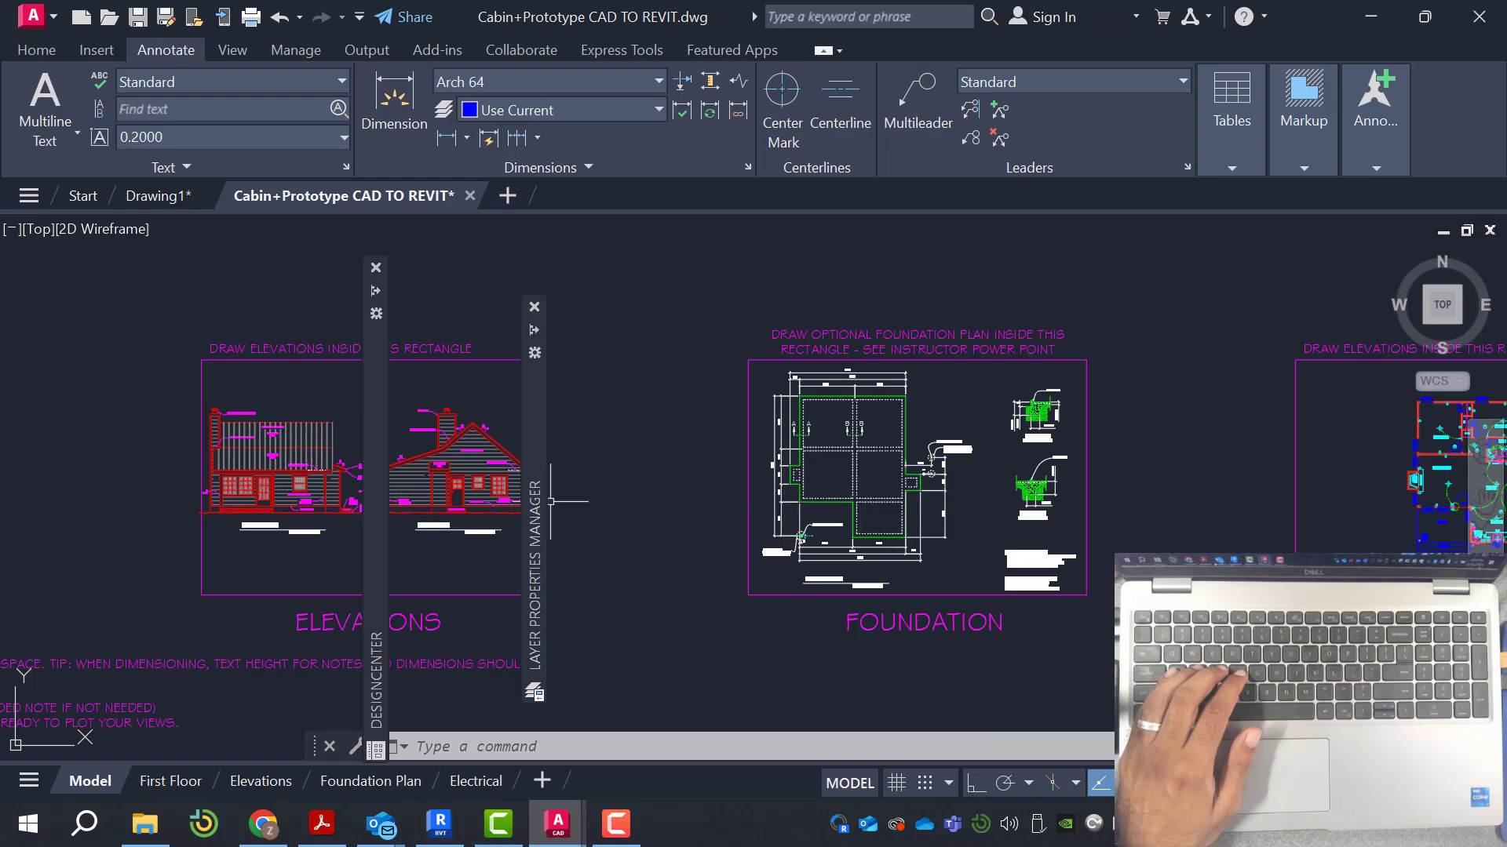
scroll(654, 501, "down", 2)
scroll(485, 510, "up", 3)
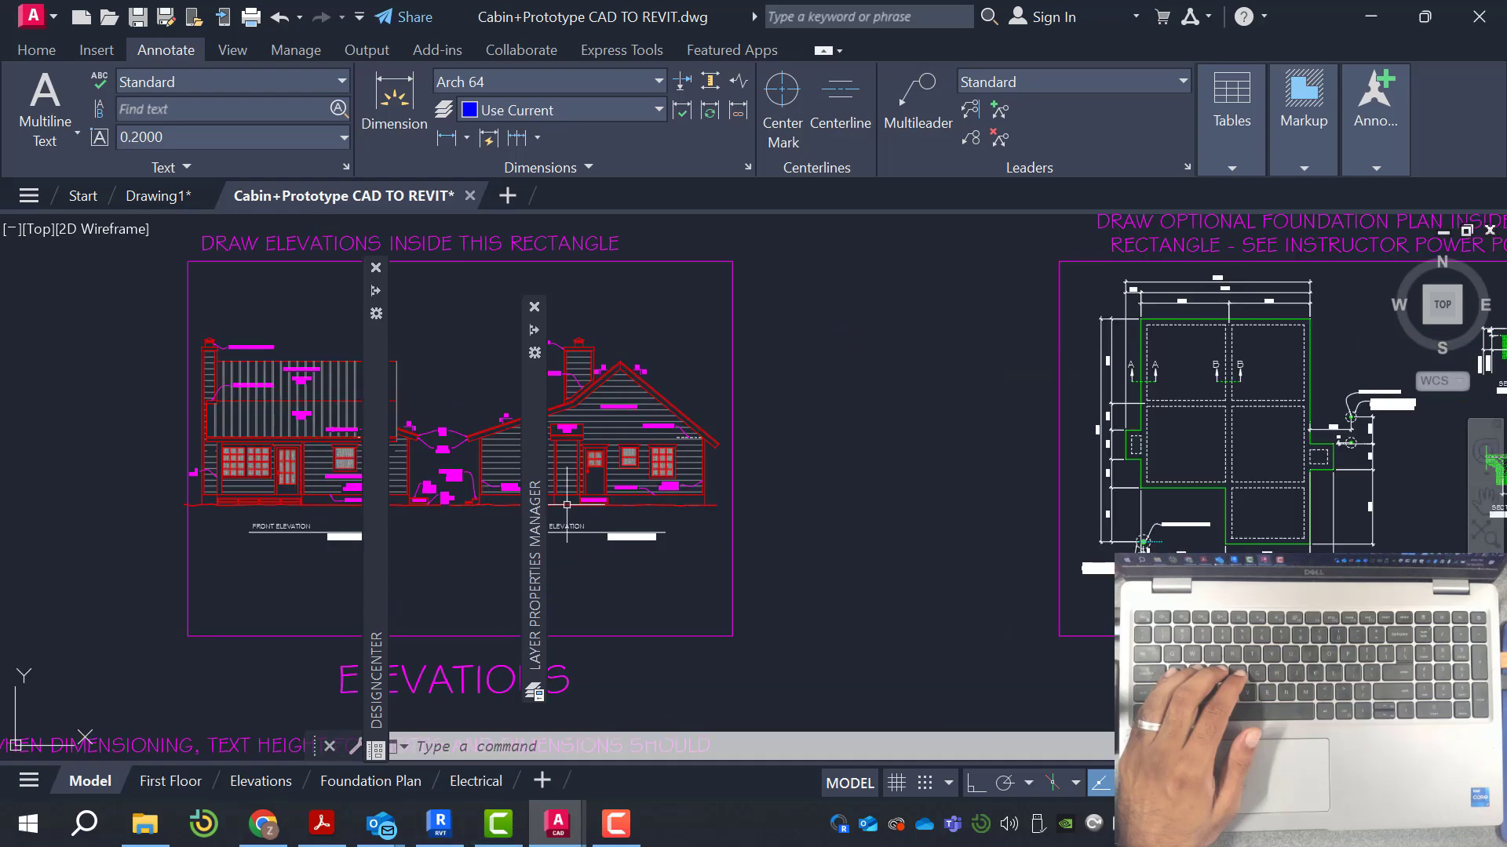
Switch to Revit and orbit the 3D cabin model to view it from a lower angle
left_click(440, 824)
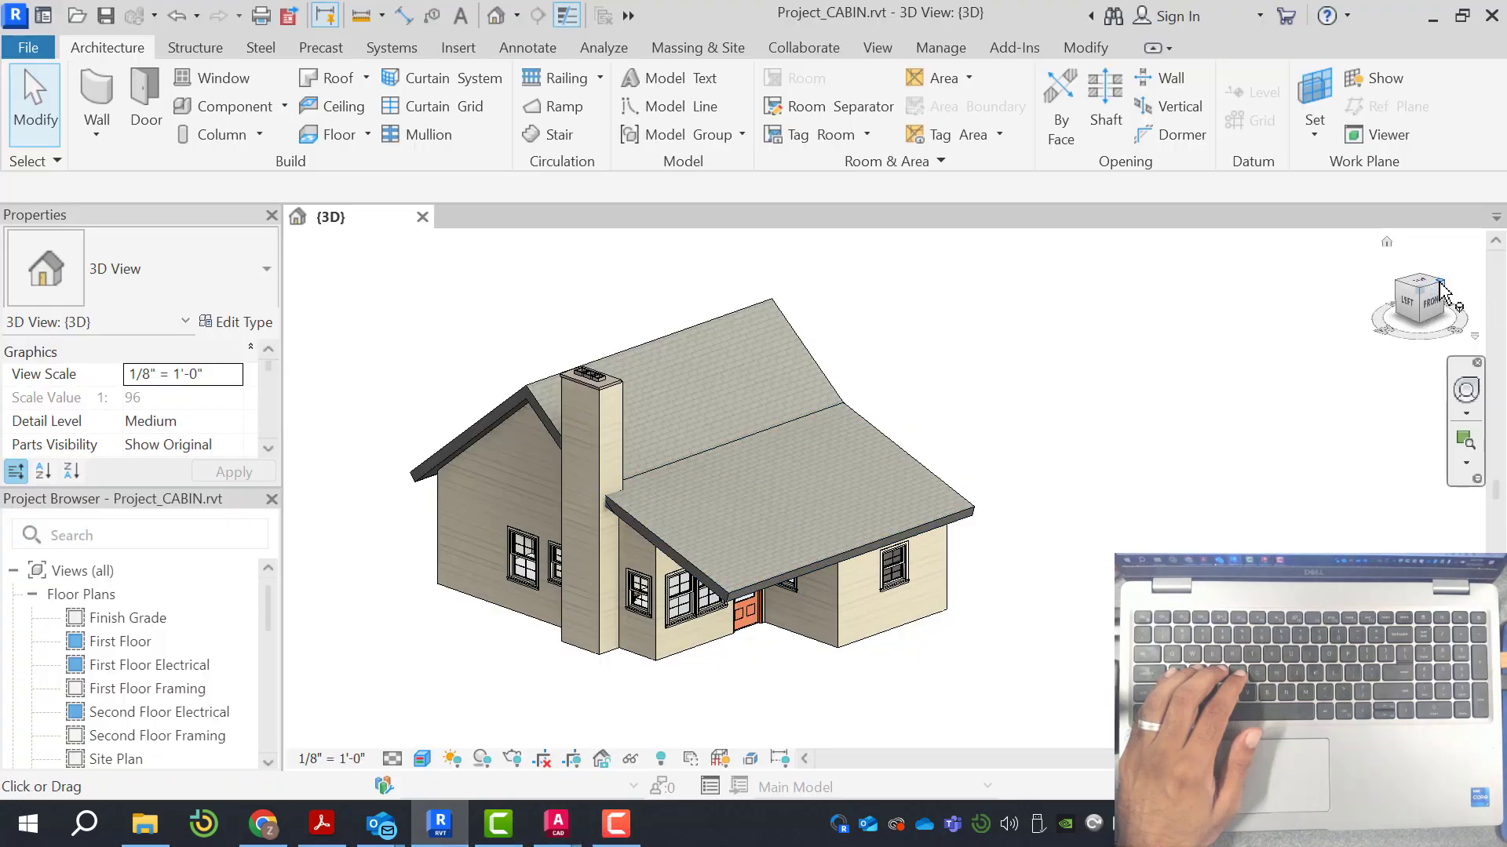
mouse_move(1414, 292)
left_mouse_down()
mouse_move(985, 346)
mouse_move(761, 309)
mouse_move(568, 737)
mouse_move(716, 649)
mouse_move(754, 581)
mouse_move(816, 557)
mouse_move(753, 541)
mouse_move(690, 557)
mouse_move(693, 605)
mouse_move(704, 573)
left_mouse_up()
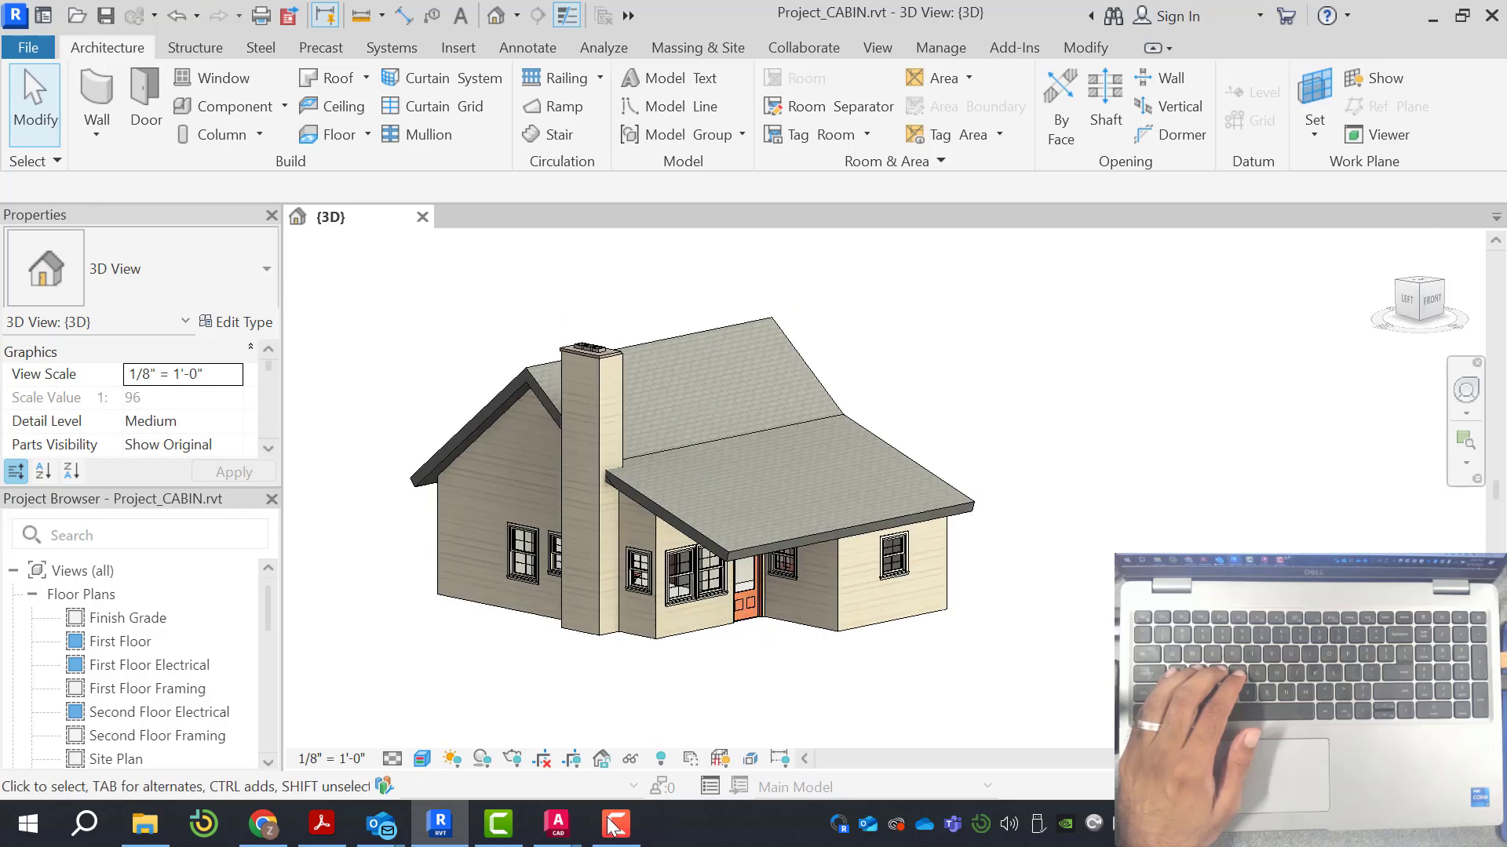
Switch back to AutoCAD and examine the Section A-A footing detail, including its slab, anchor bolt and depth dimensions
mouse_move(557, 824)
left_click(716, 735)
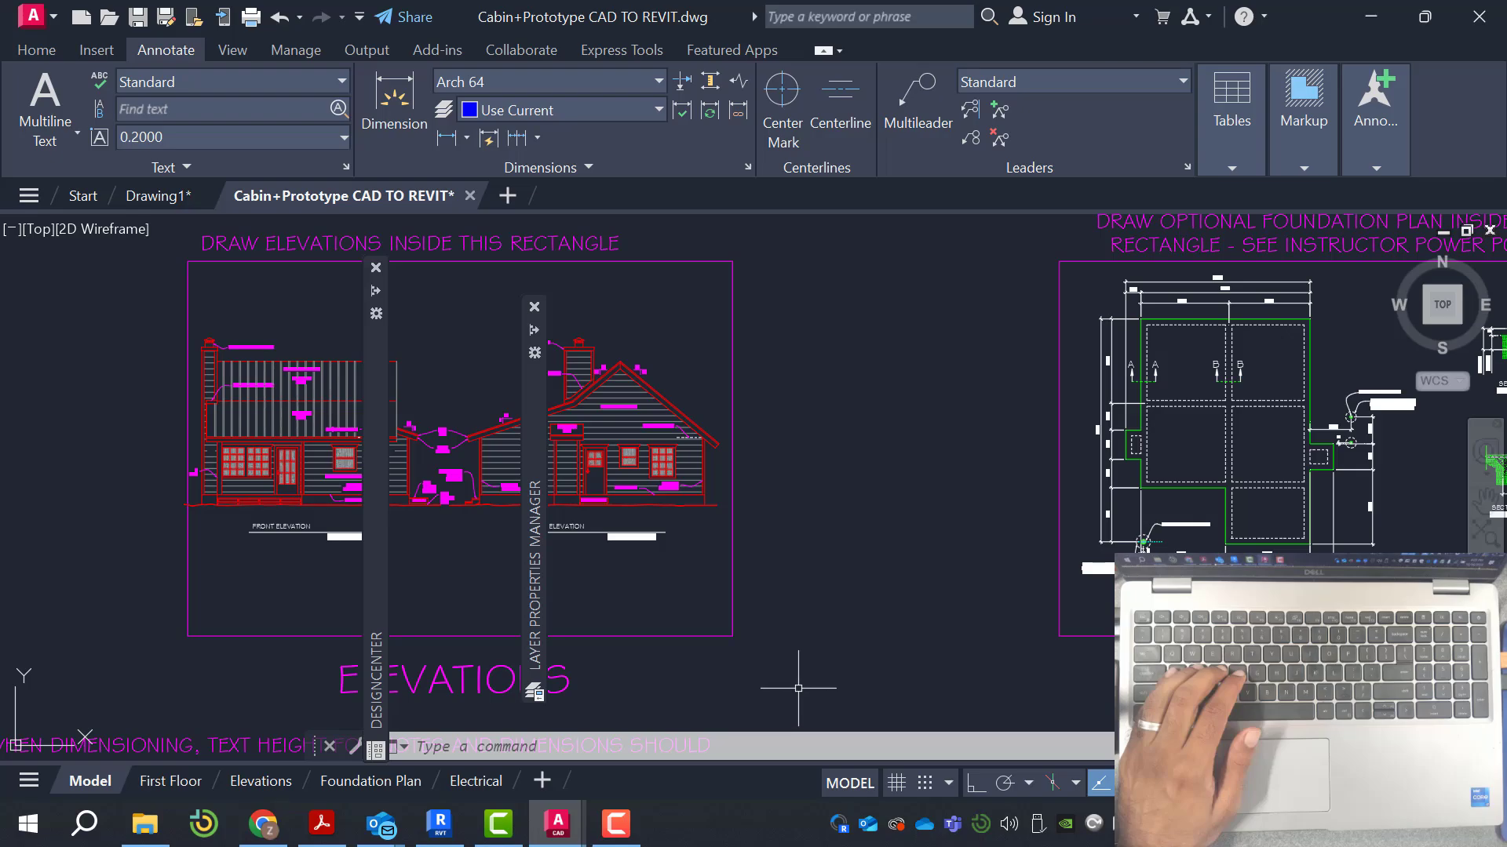
scroll(711, 534, "down", 4)
scroll(1038, 368, "up", 8)
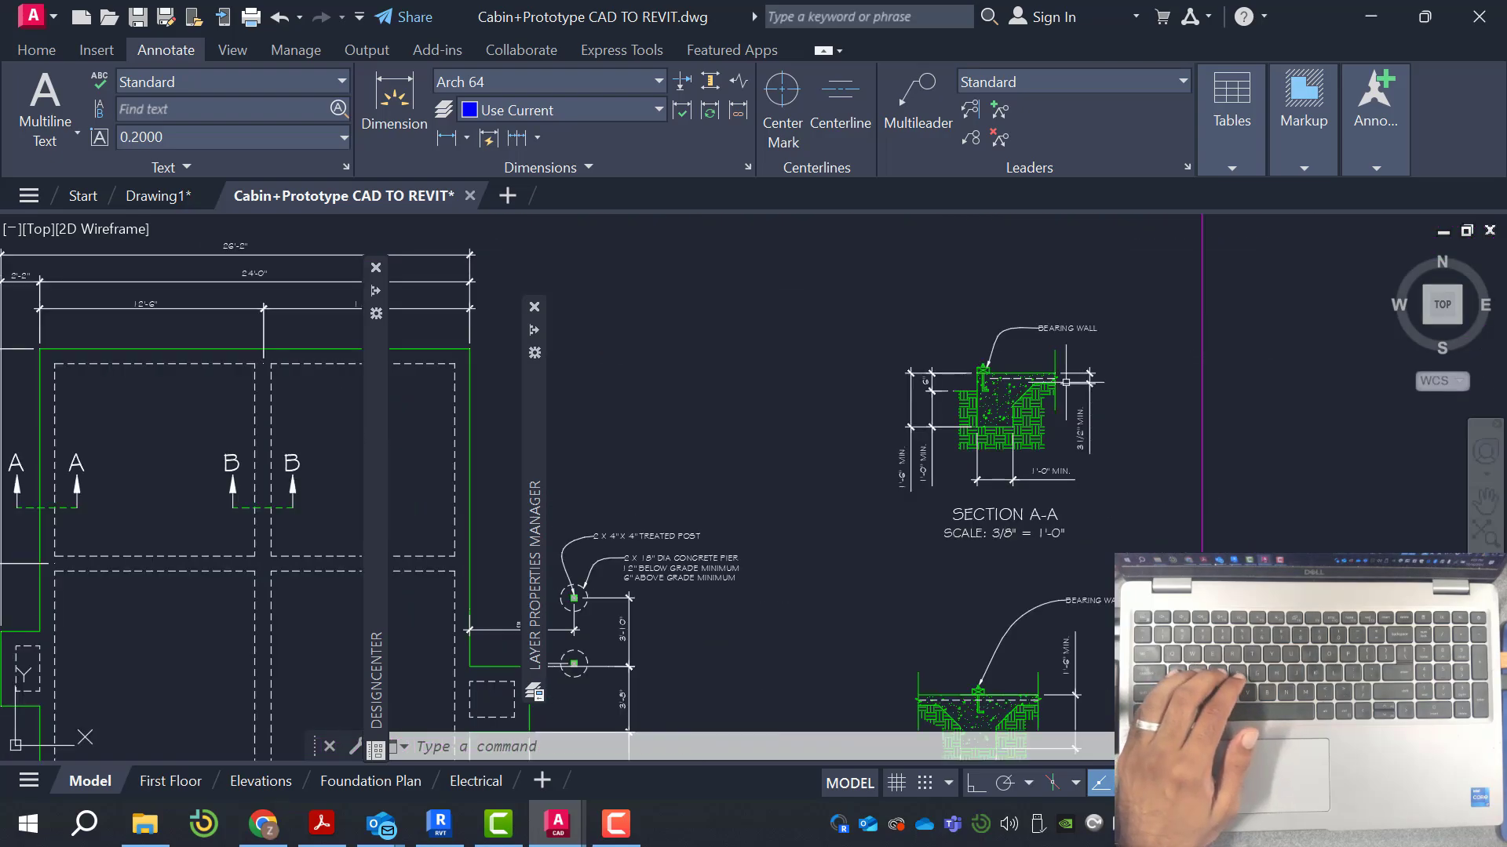
scroll(1070, 399, "up", 1)
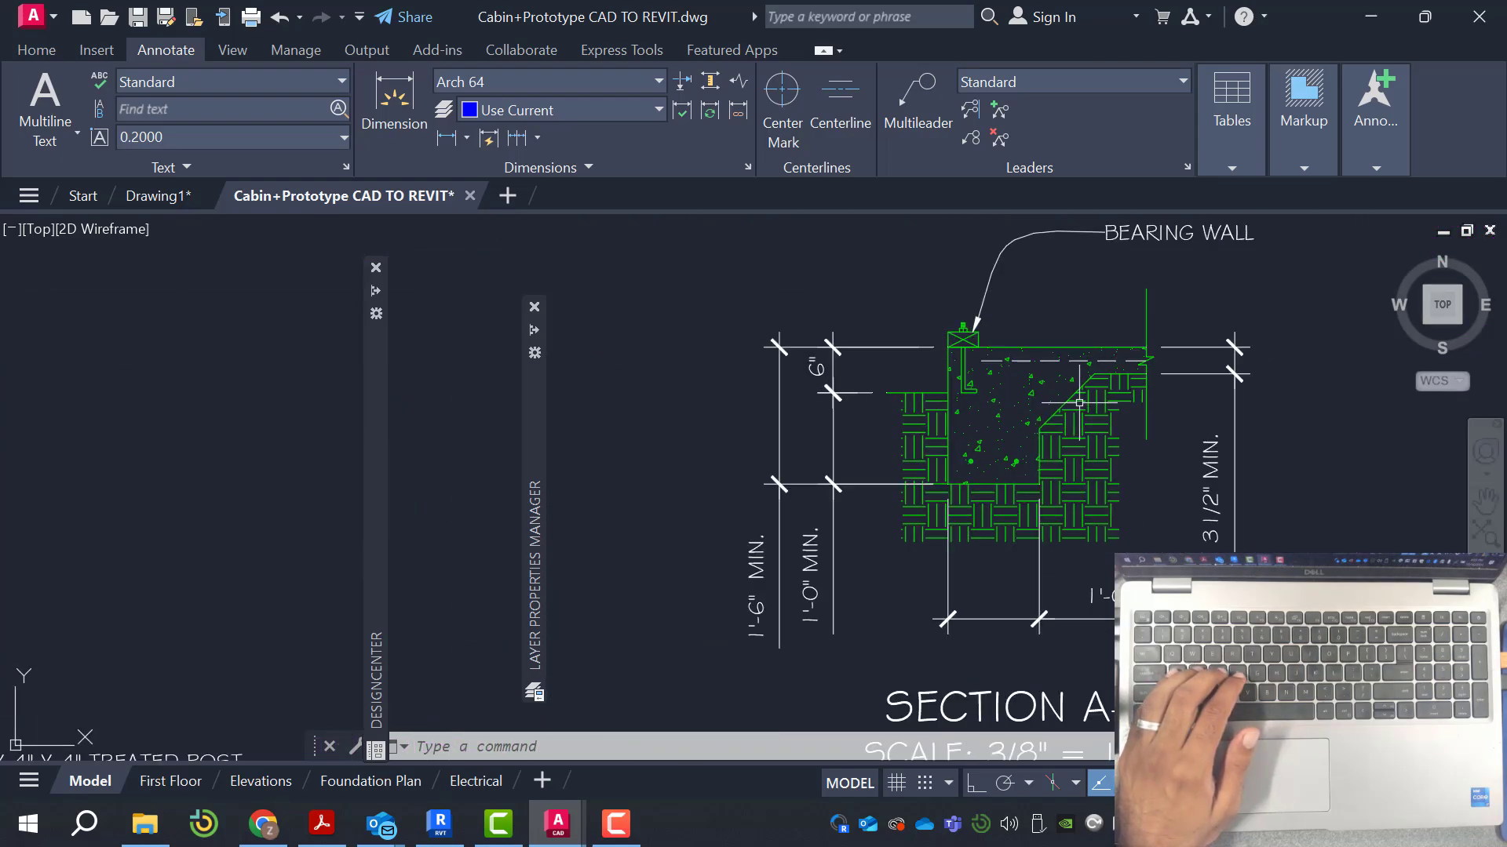
scroll(964, 348, "up", 3)
scroll(964, 347, "up", 2)
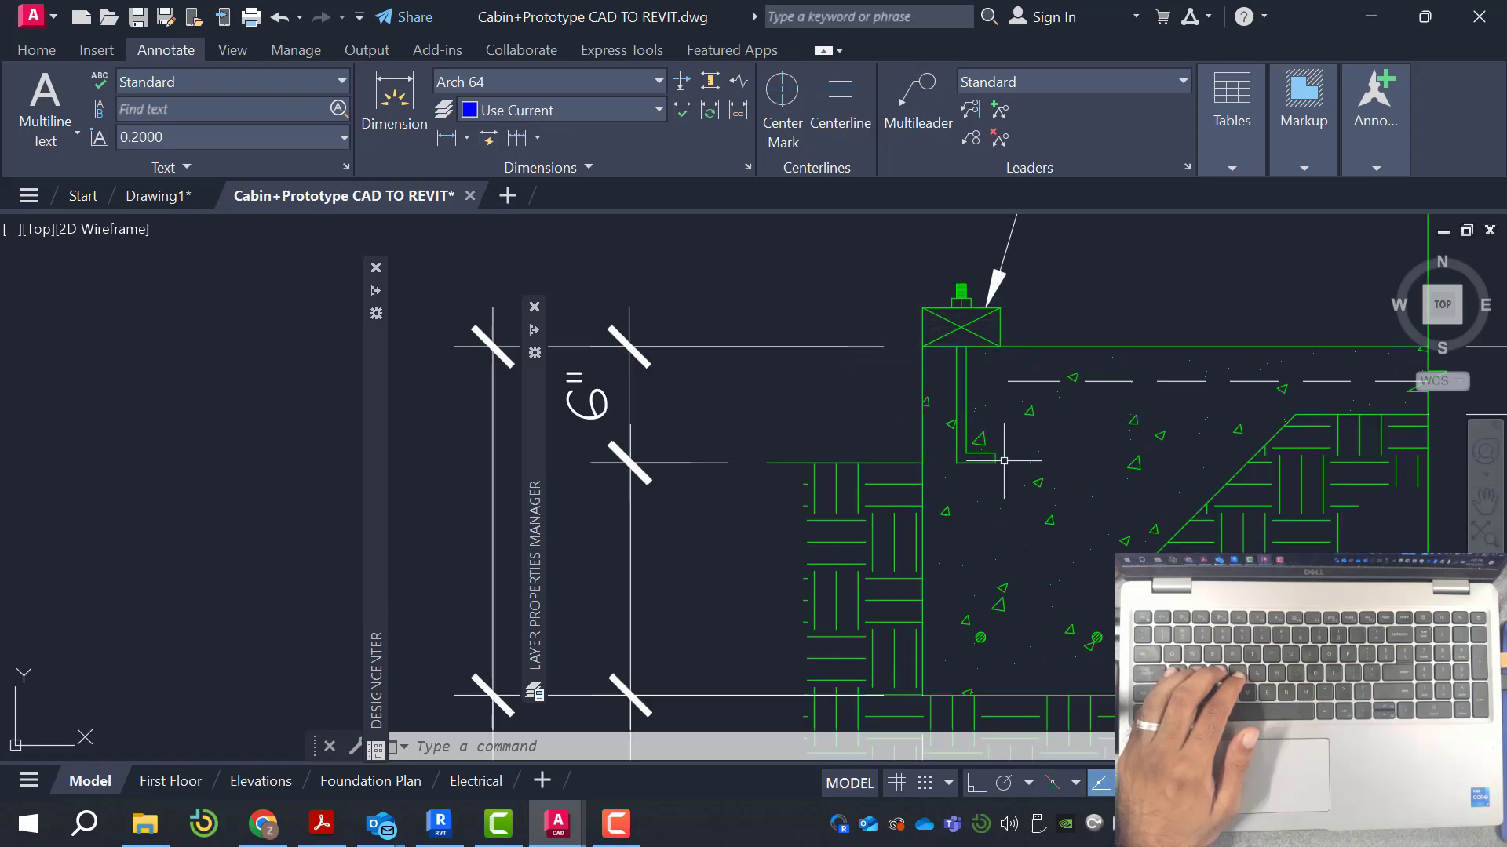
scroll(1009, 462, "down", 2)
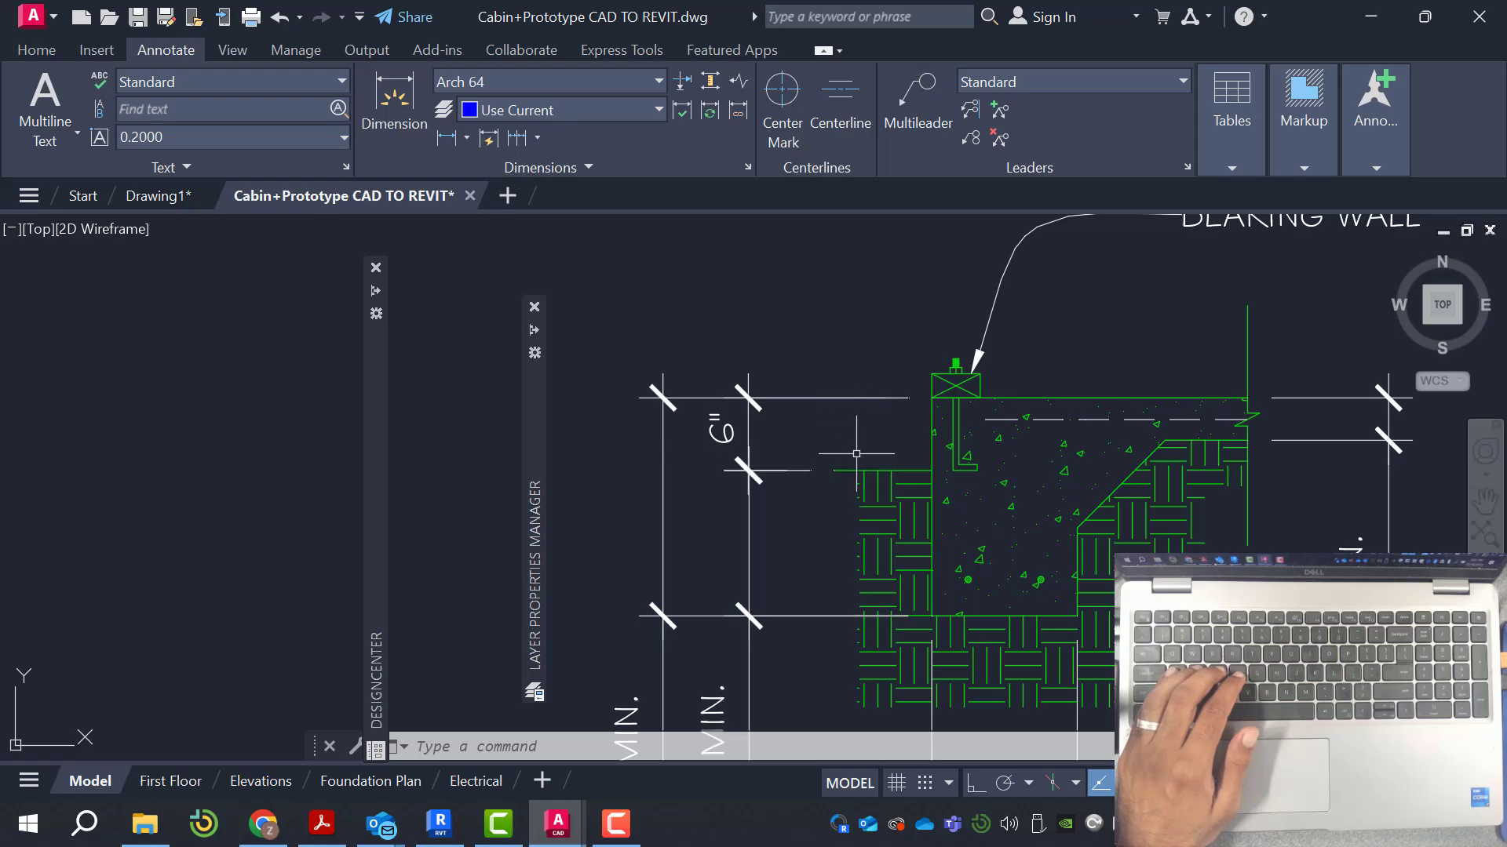
scroll(856, 456, "down", 2)
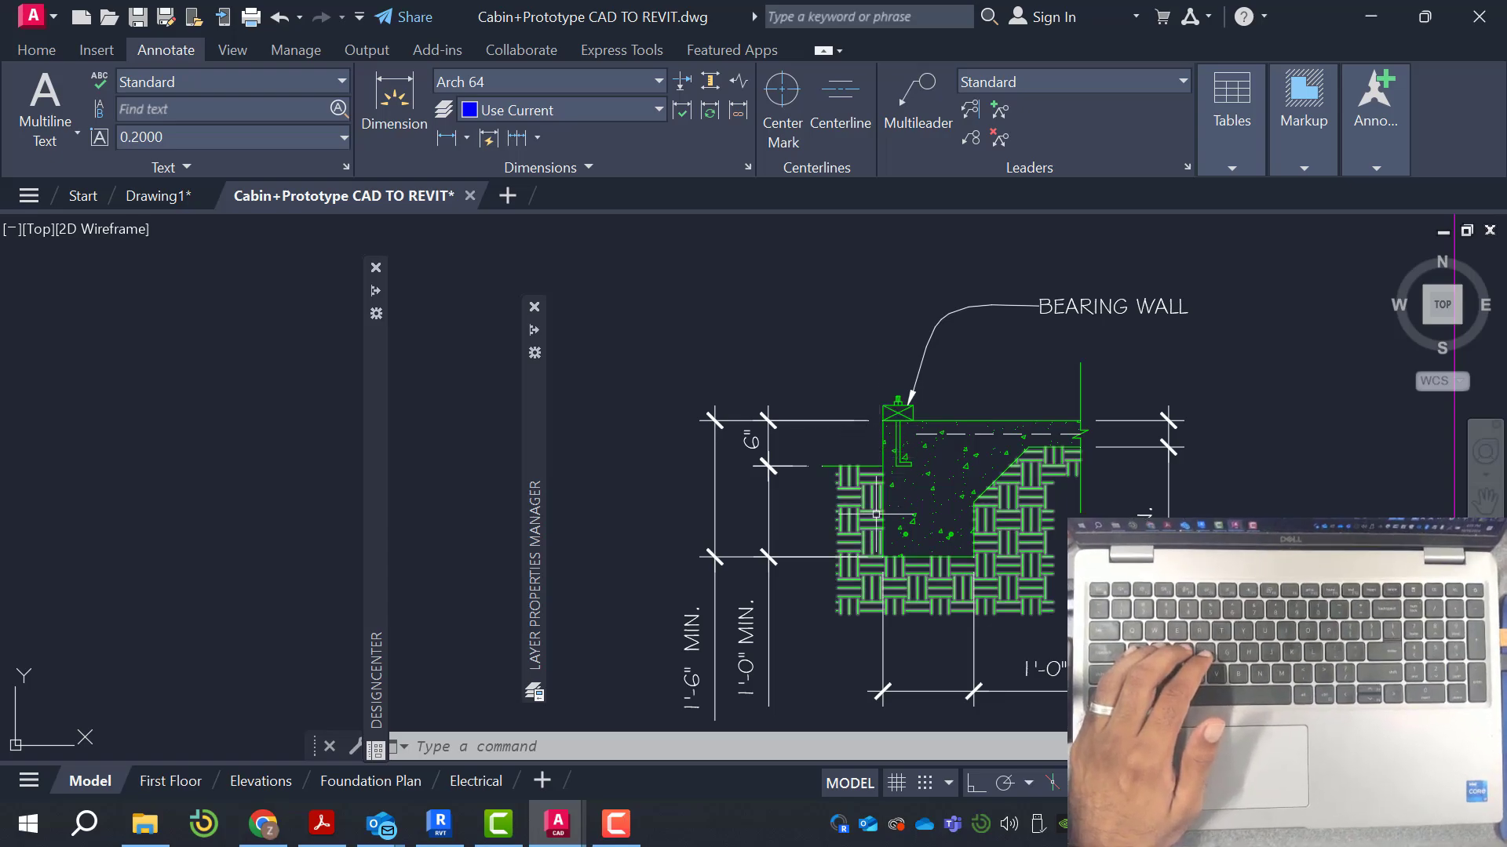
scroll(852, 376, "up", 1)
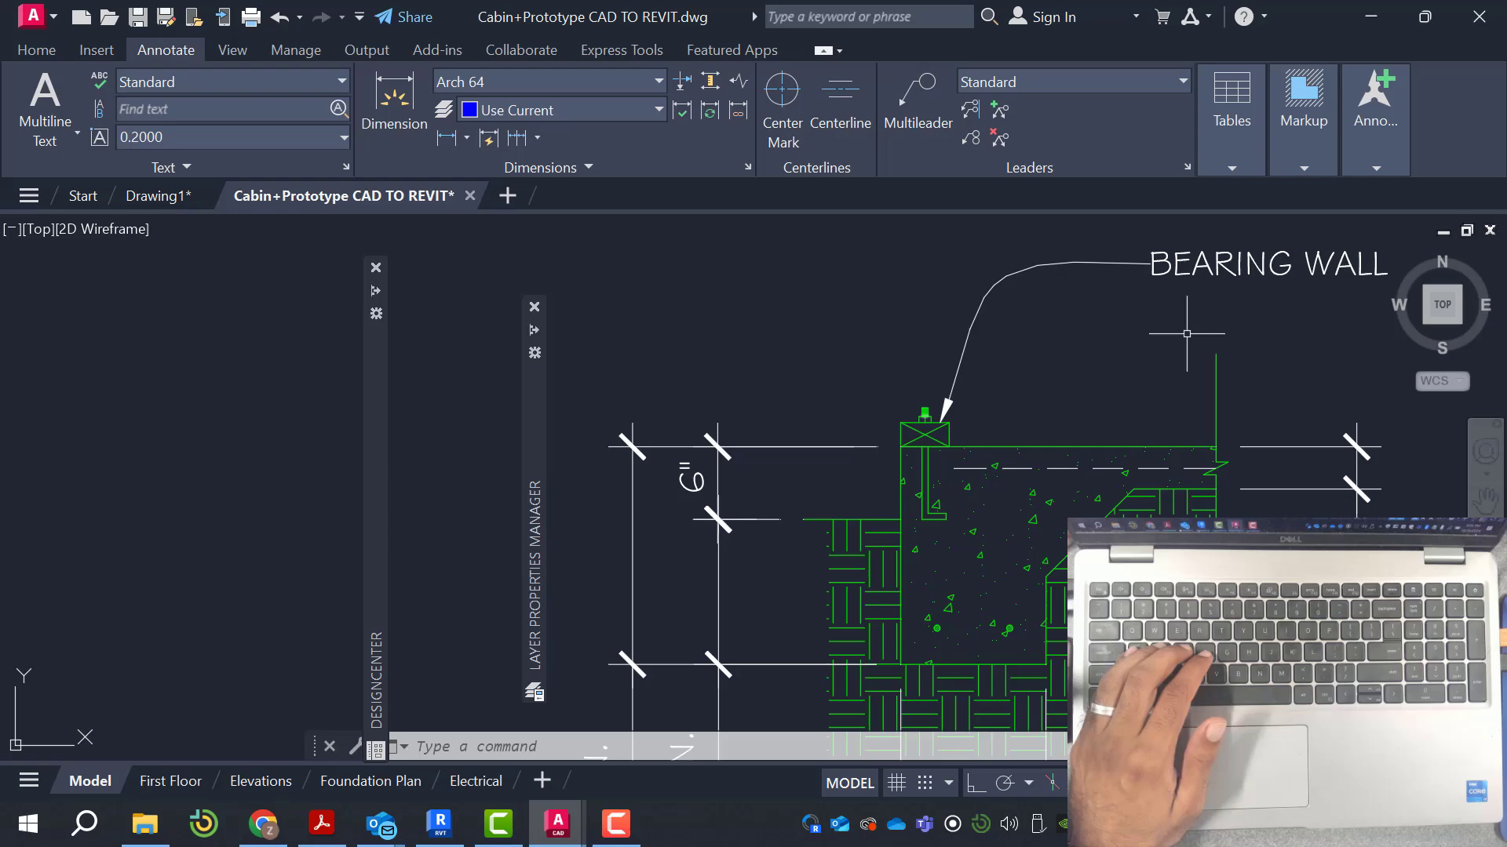
Measure the interior footing strip between the dashed rectangles at the inner corner of the foundation plan with DIST
scroll(1186, 334, "down", 3)
scroll(1022, 381, "down", 3)
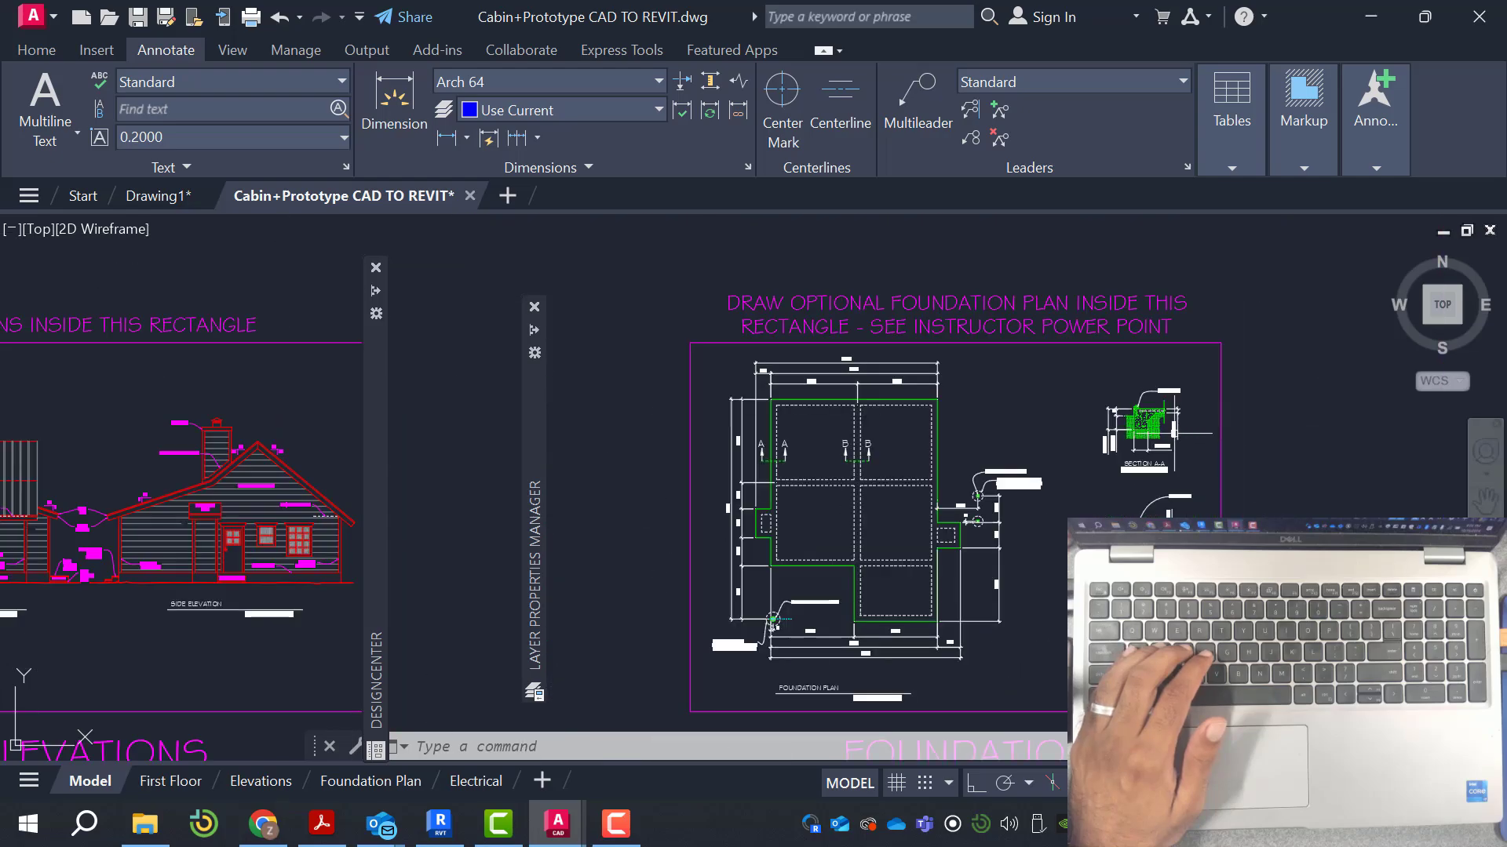
scroll(930, 452, "up", 1)
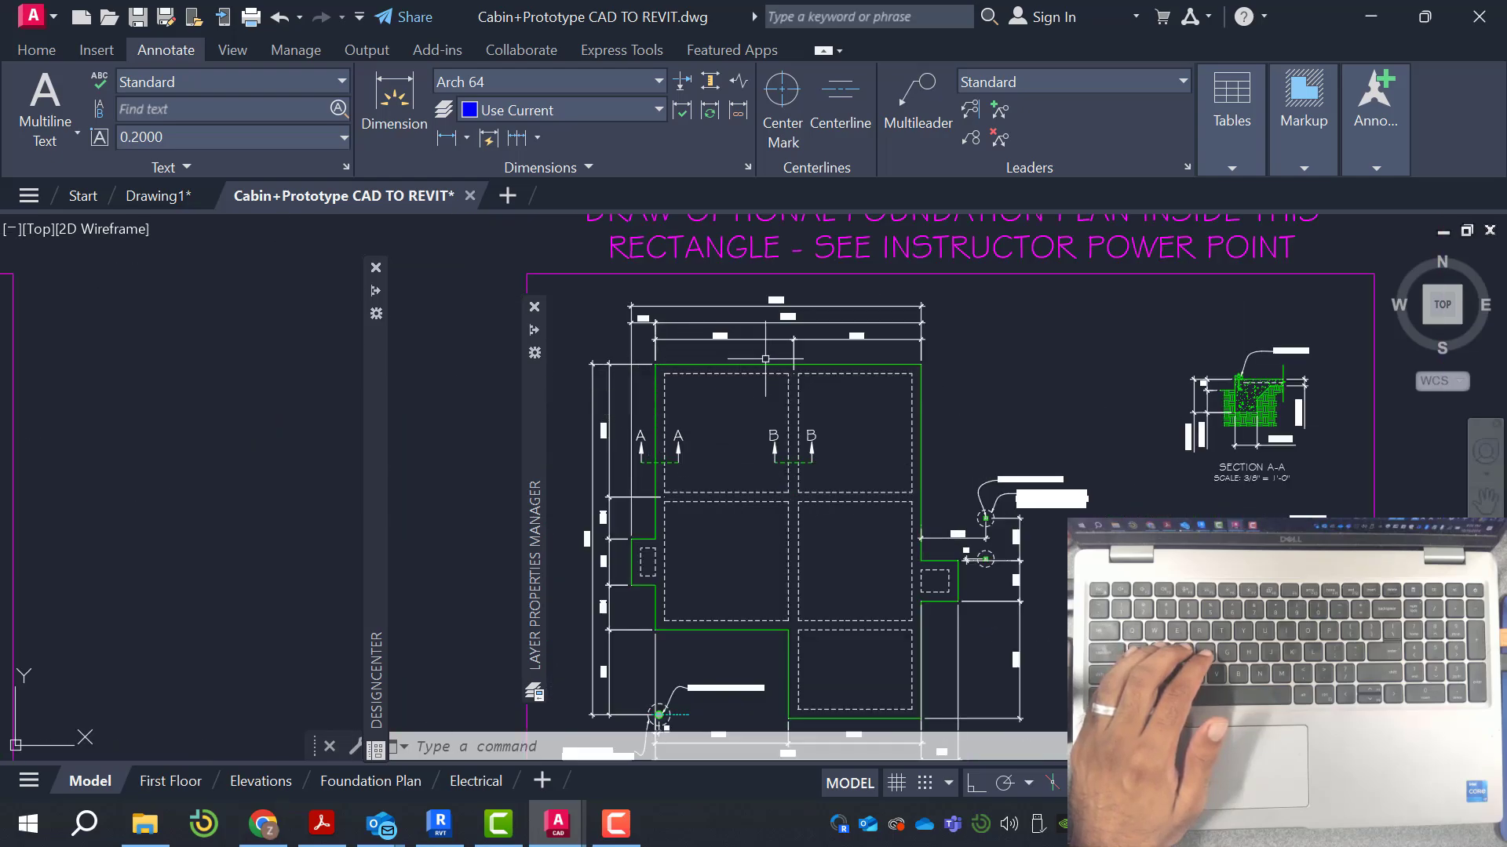
scroll(1004, 458, "down", 3)
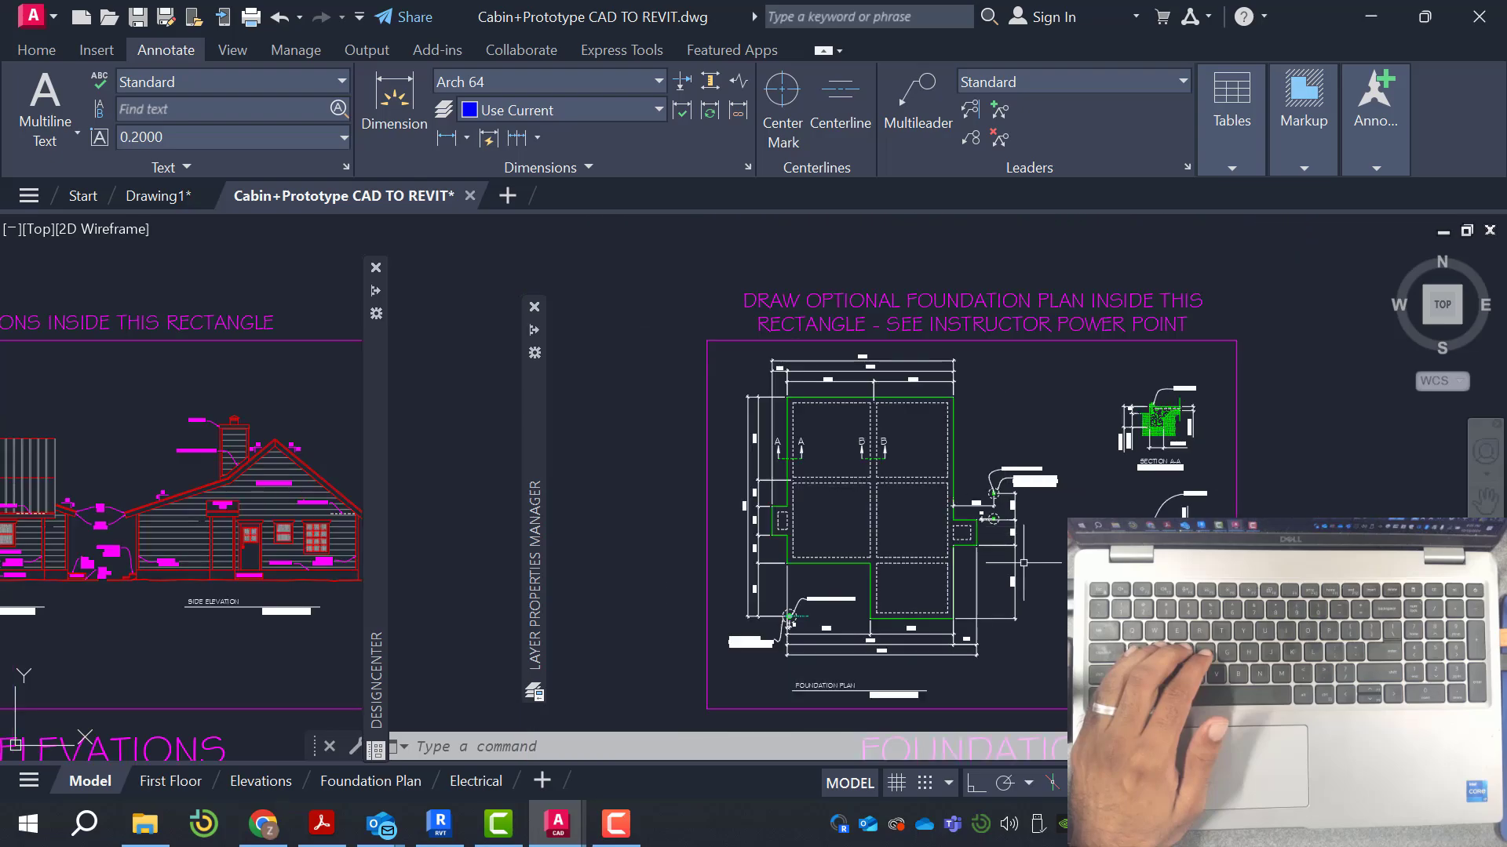
scroll(926, 448, "up", 5)
type("DI")
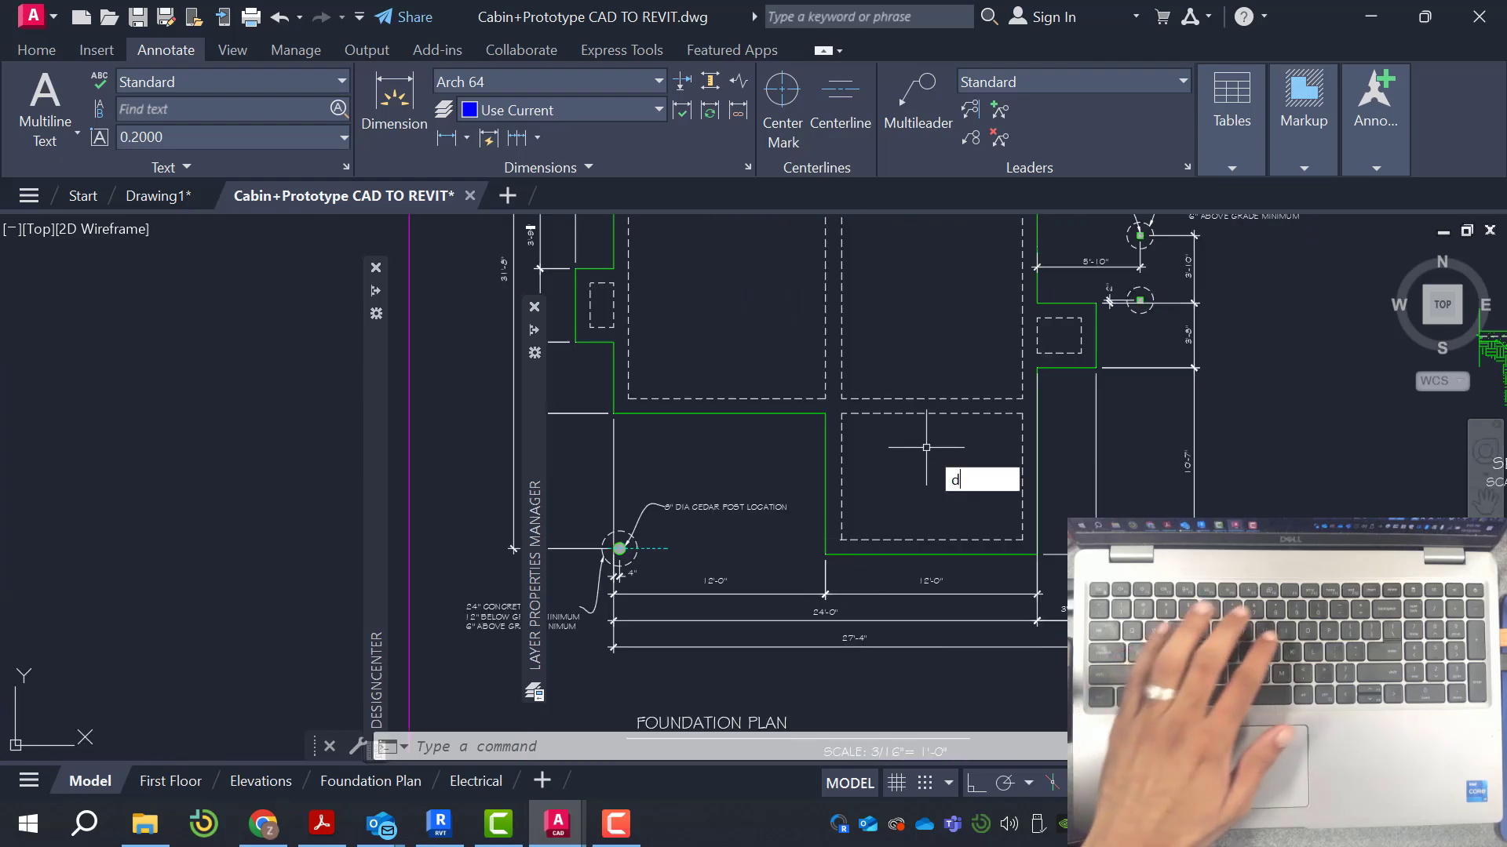
key("Return")
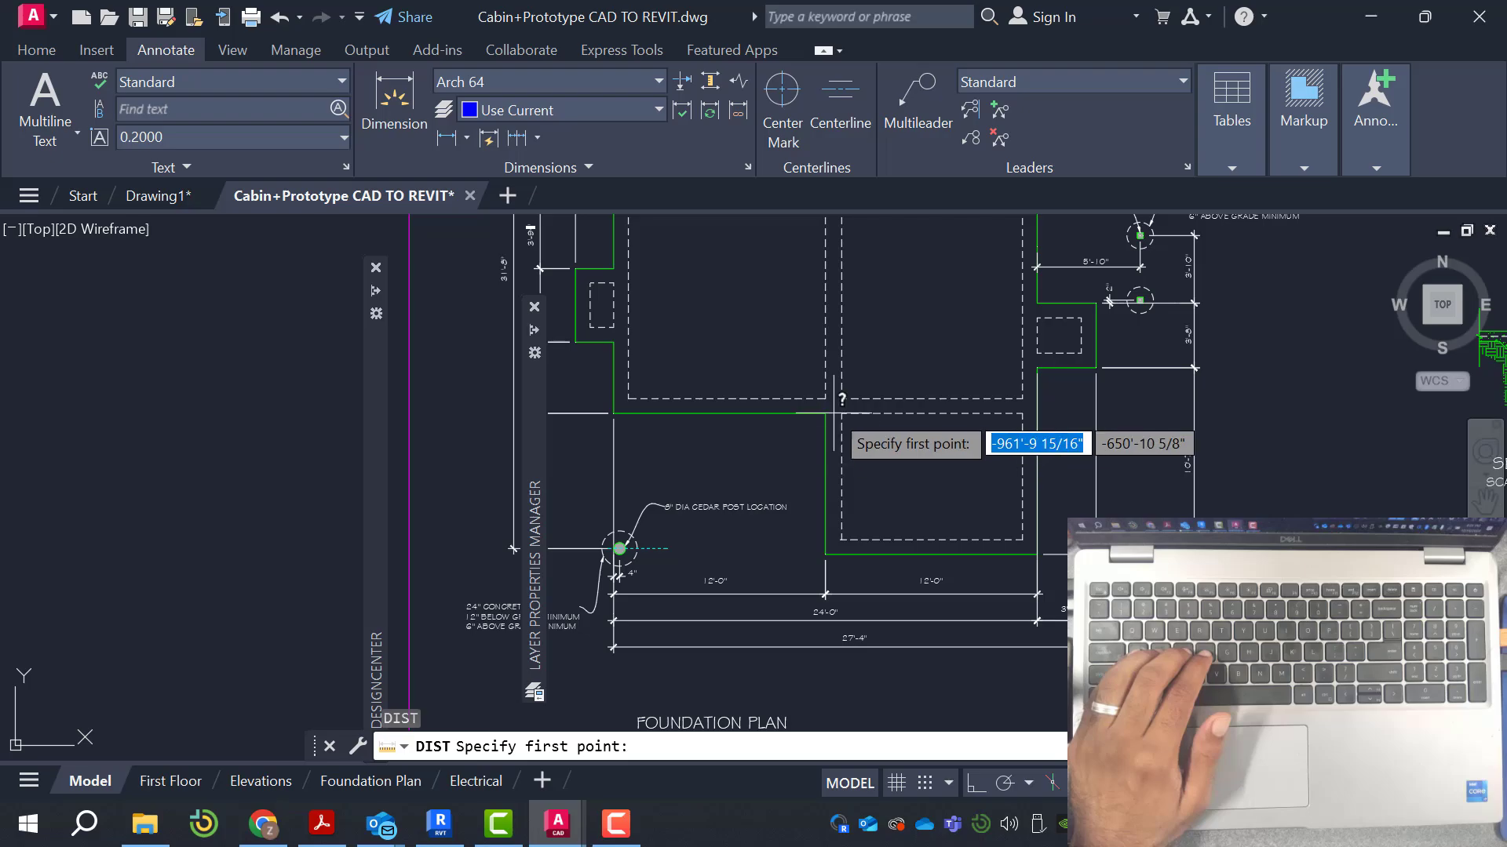
left_click(841, 413)
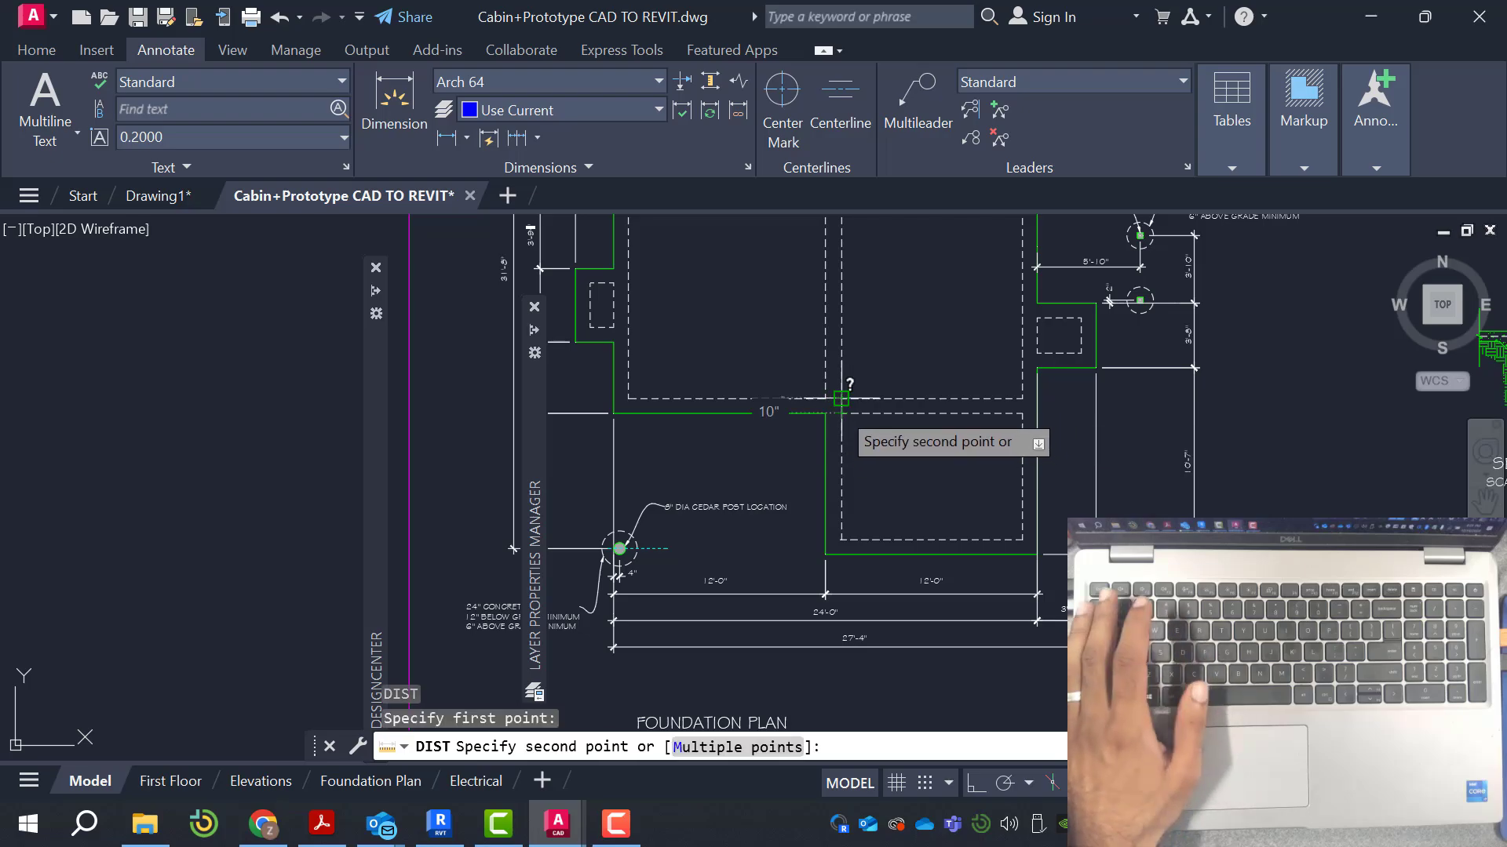
left_click(825, 397)
key("Return")
left_click(825, 398)
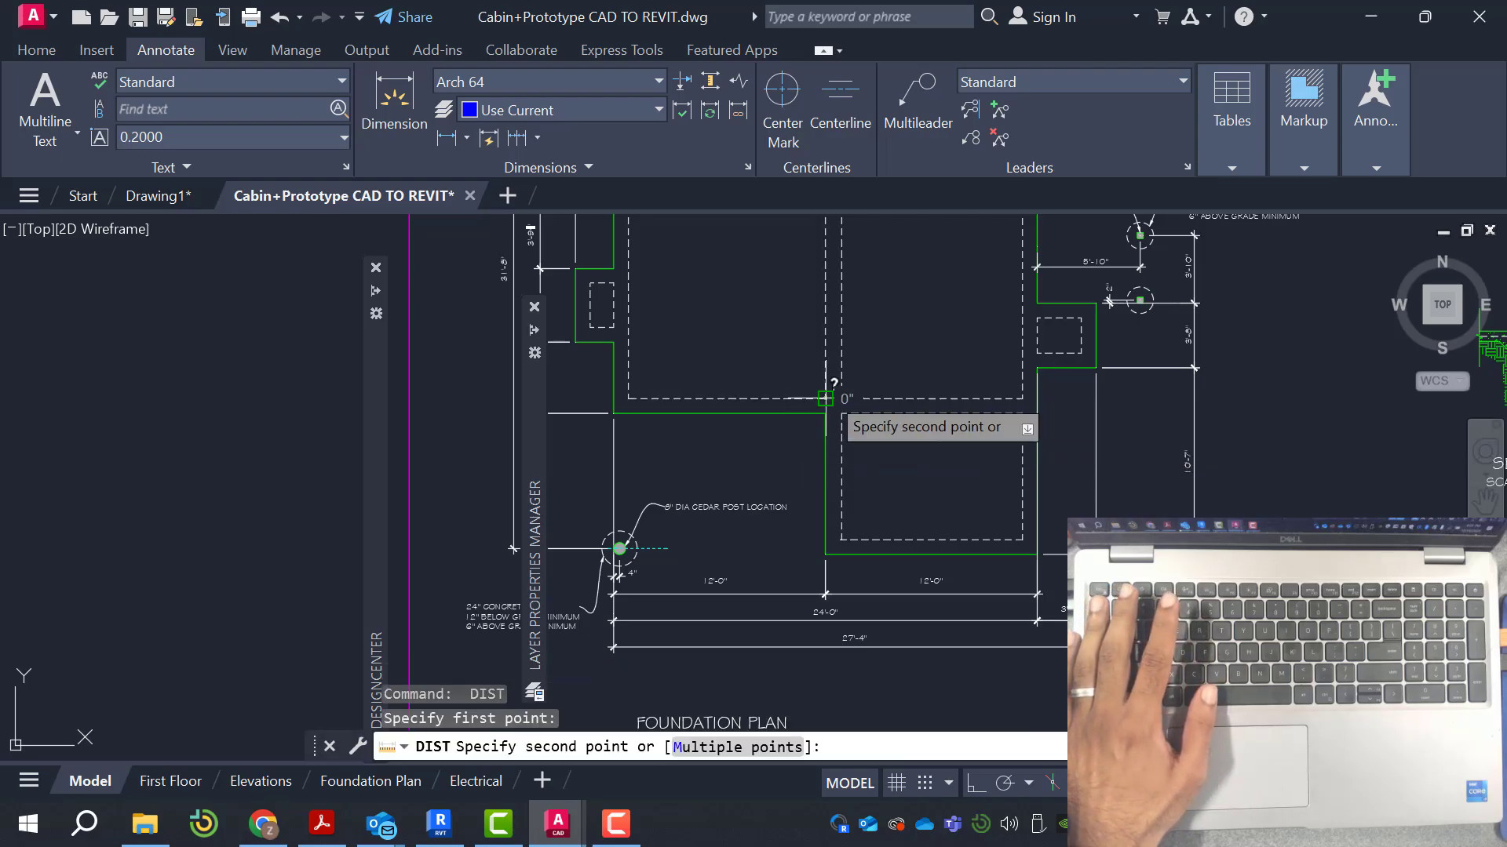
left_click(912, 397)
scroll(912, 398, "down", 5)
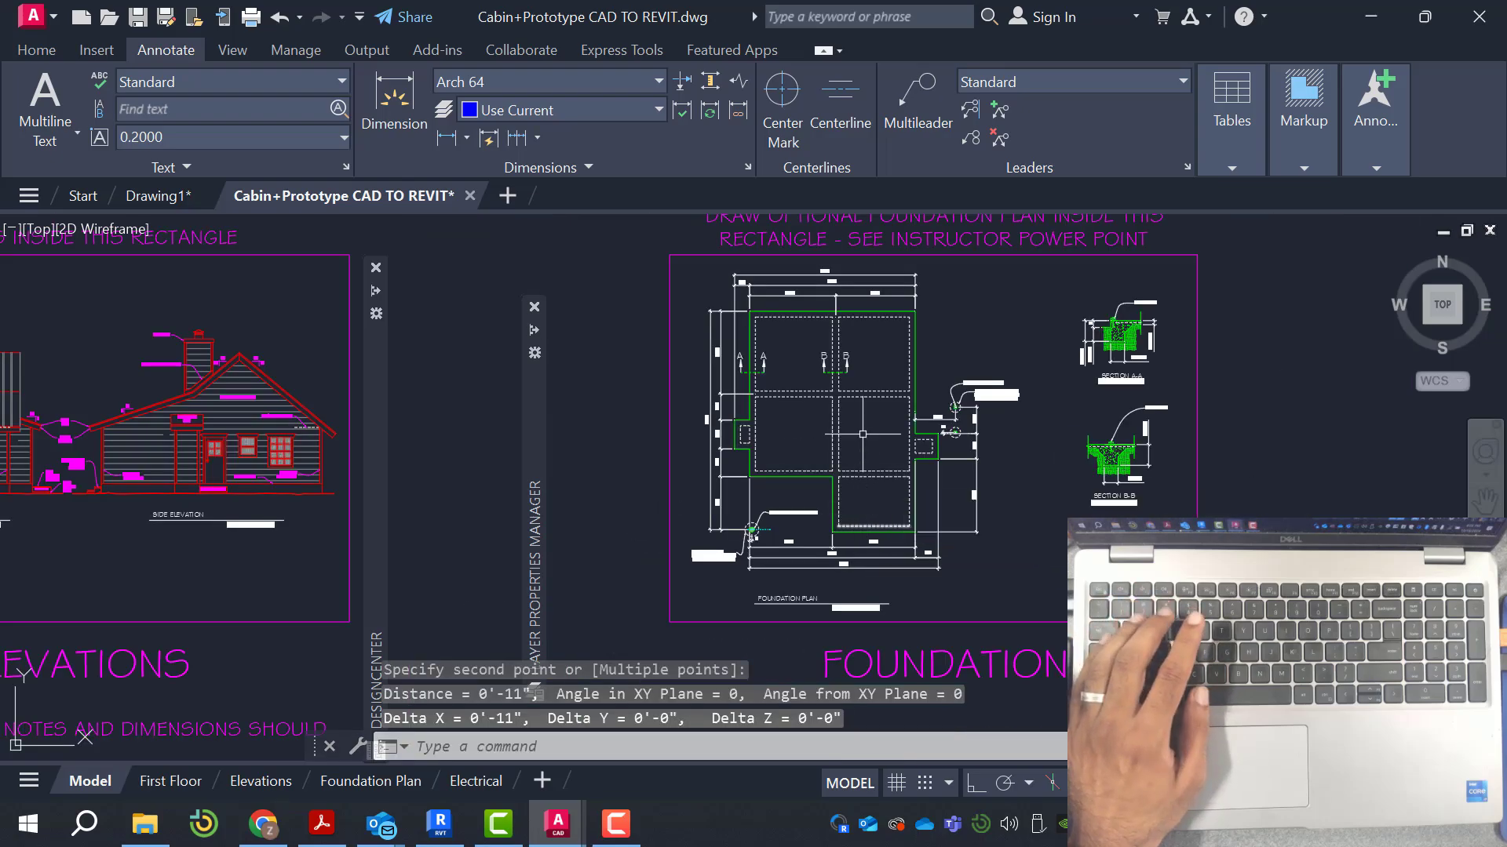
Measure the spacing of the dashed footing lines between the upper and middle rows of the foundation plan
scroll(858, 421, "up", 5)
key("Return")
left_click(860, 421)
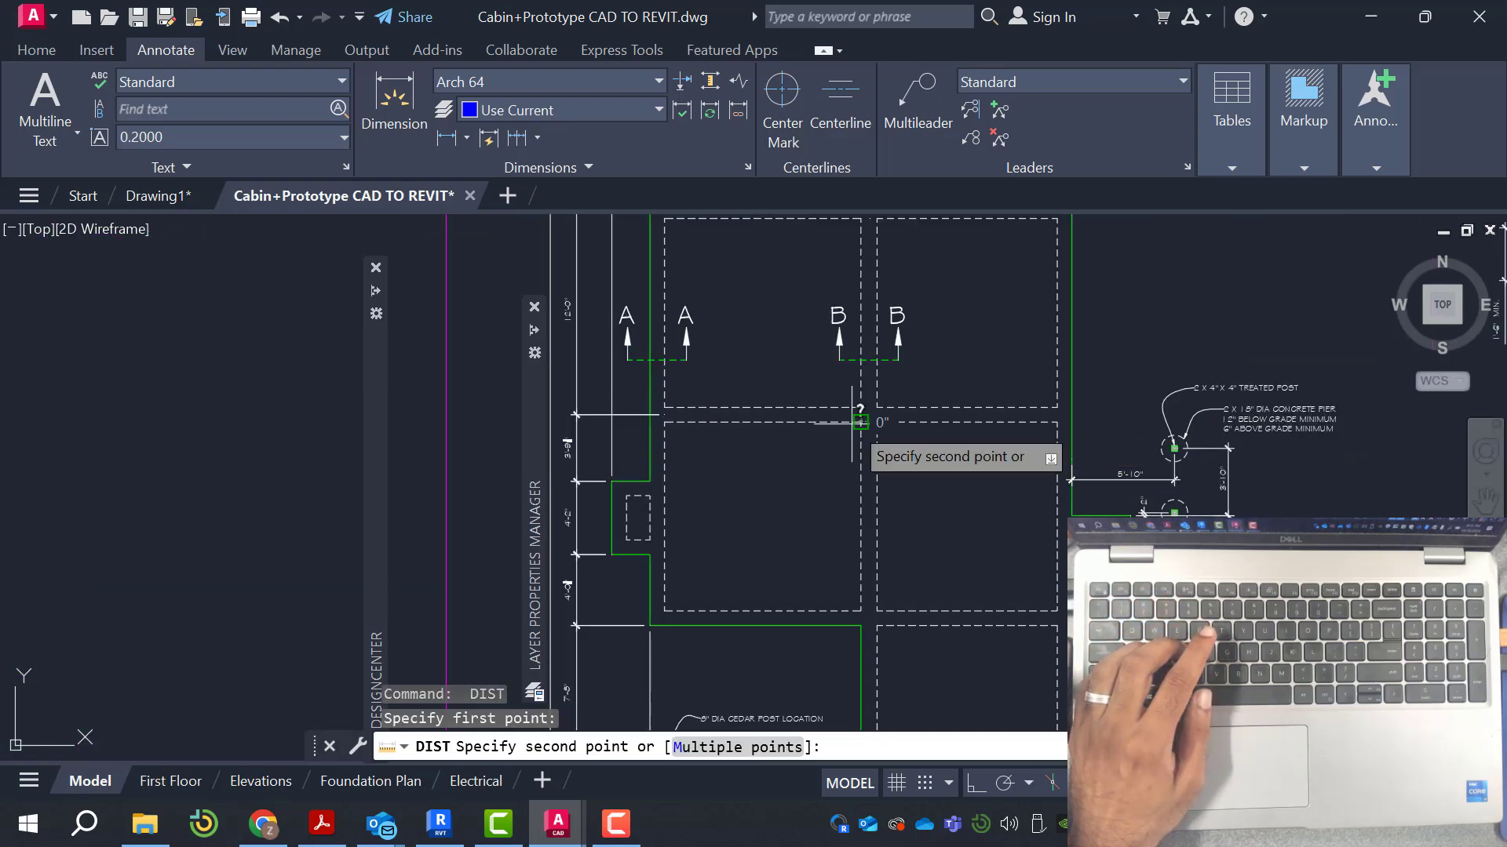
left_click(1016, 420)
key("Return")
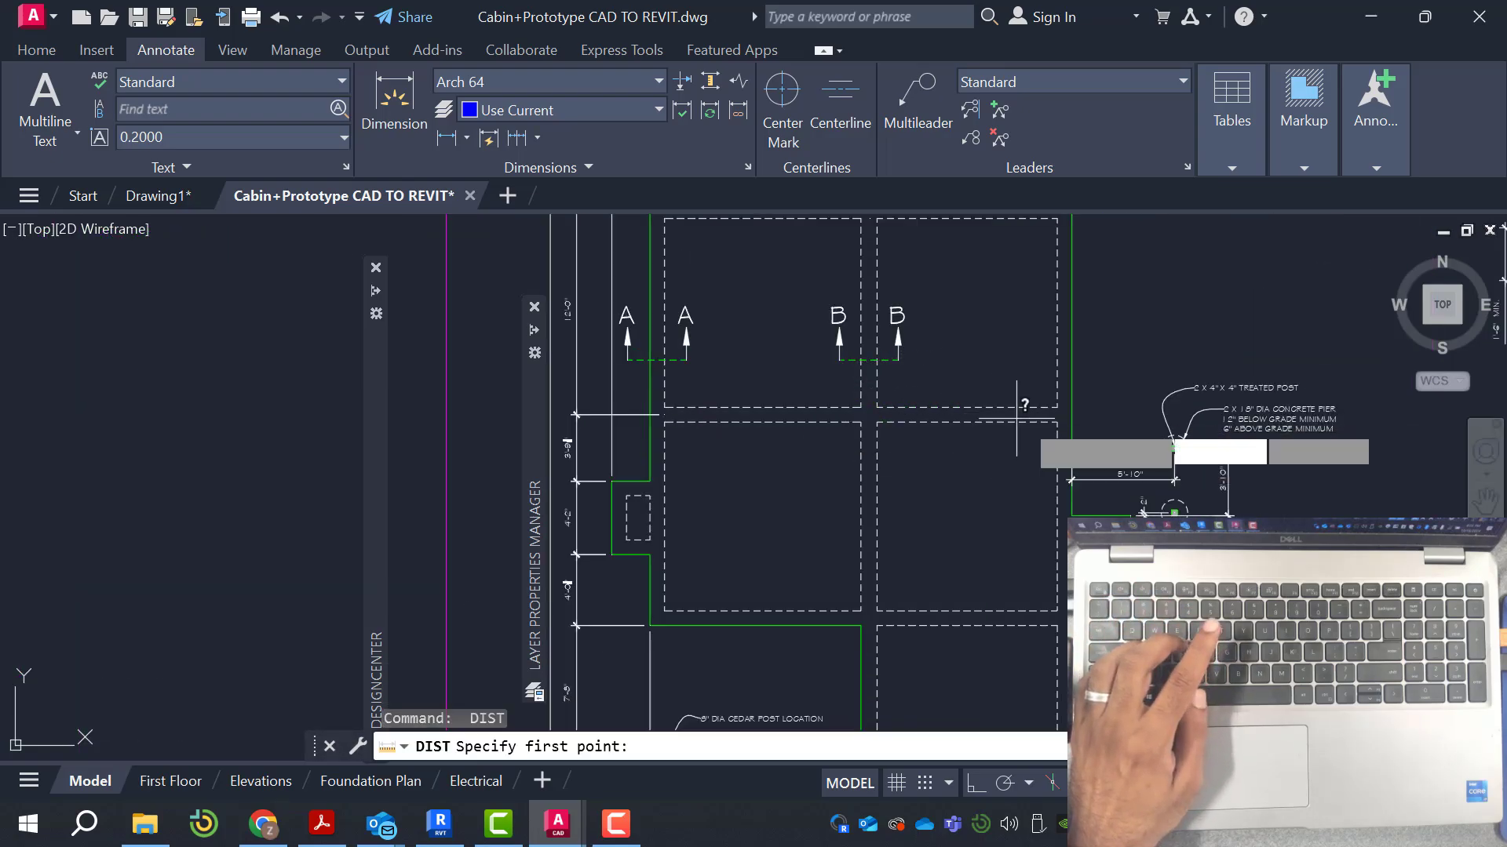
left_click(1057, 421)
left_click(1057, 402)
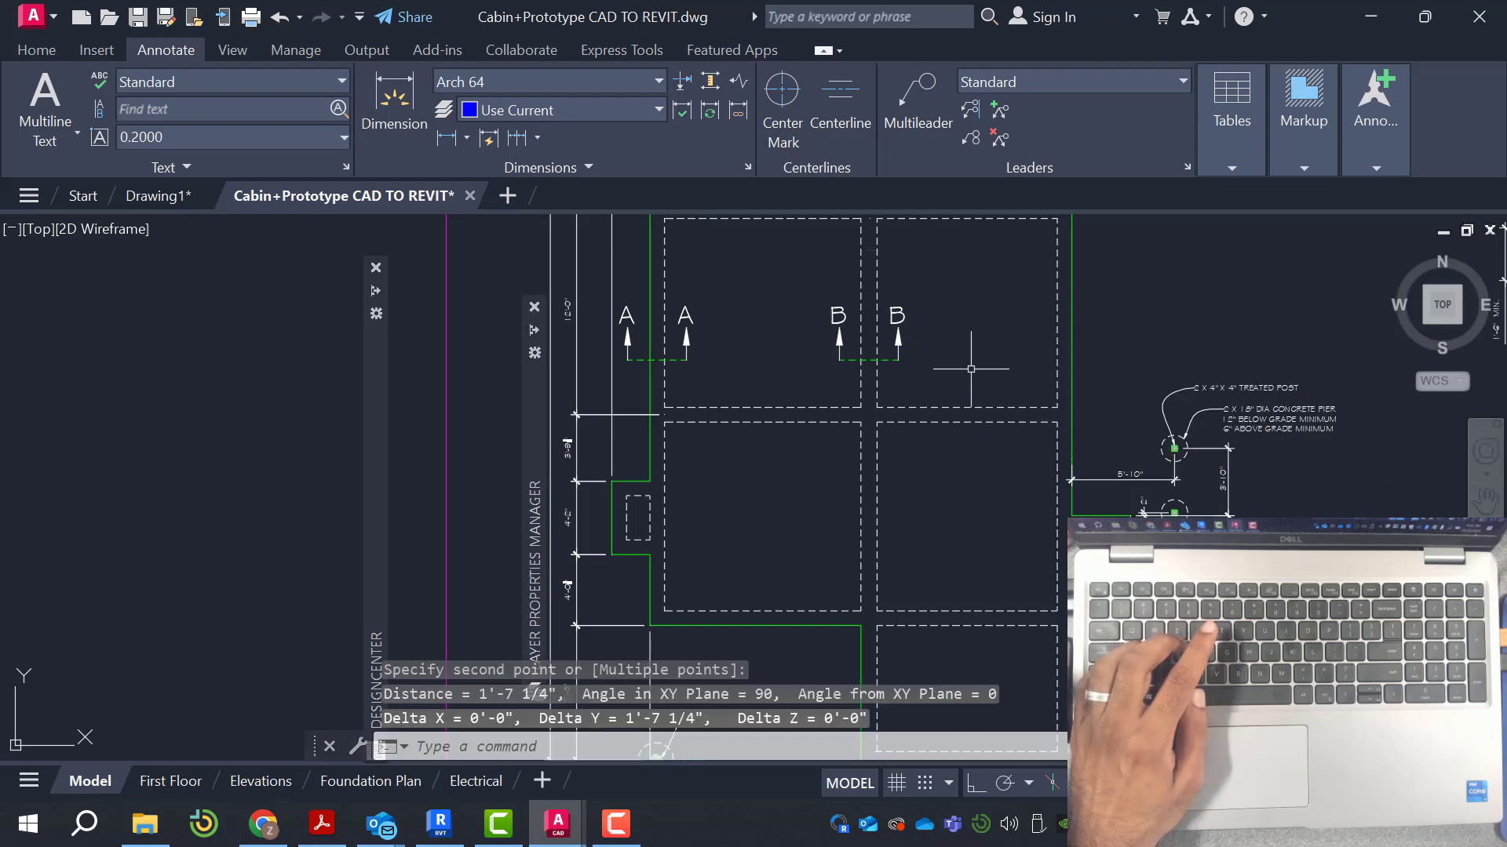
Review the elevations, the Section A-A slab detail and the overall foundation sheet
scroll(971, 369, "down", 5)
scroll(826, 354, "up", 5)
scroll(941, 502, "down", 6)
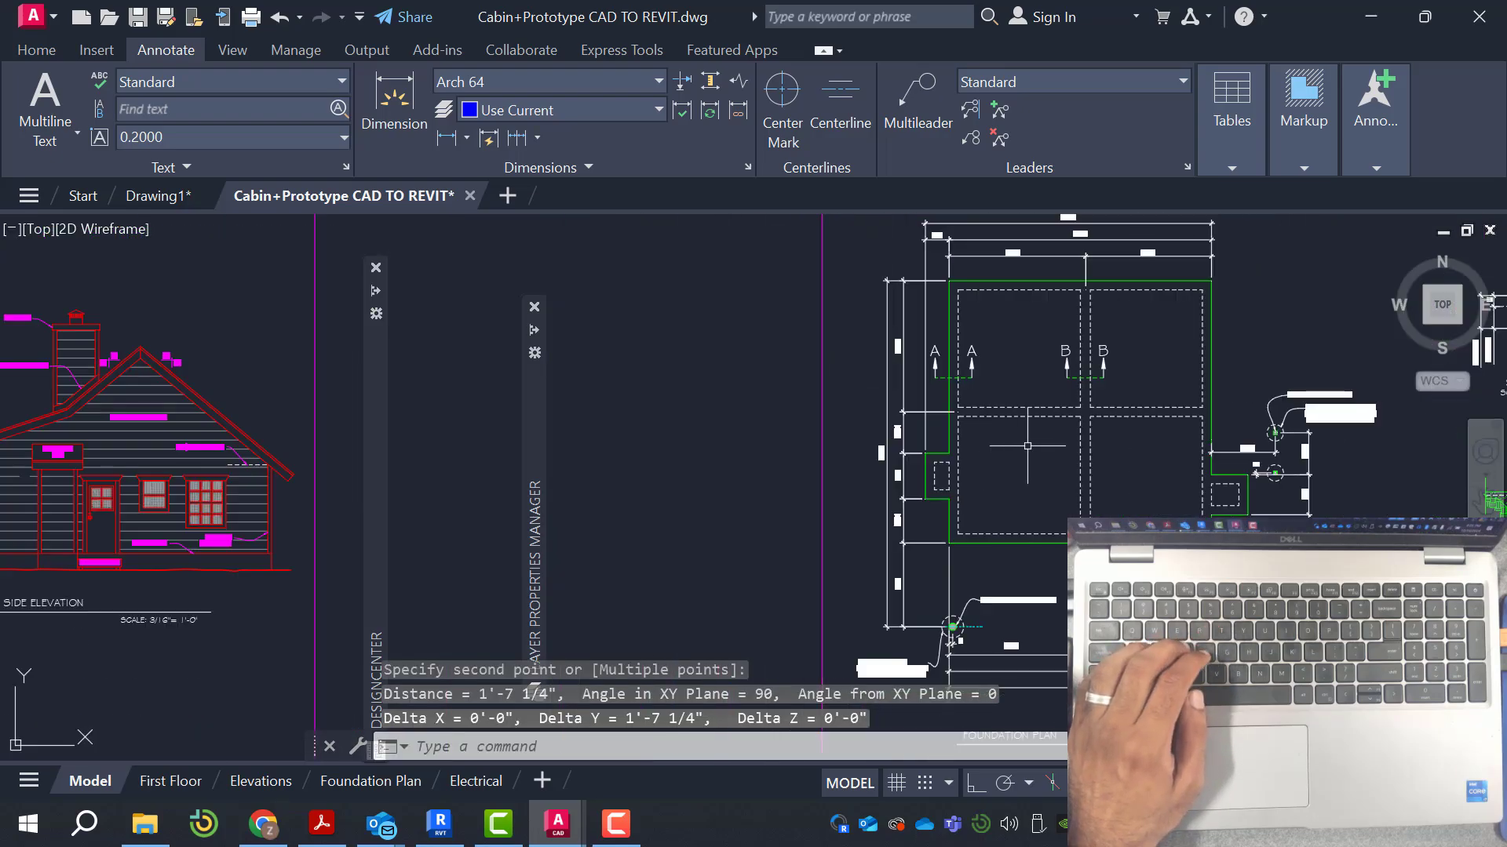
scroll(675, 554, "up", 3)
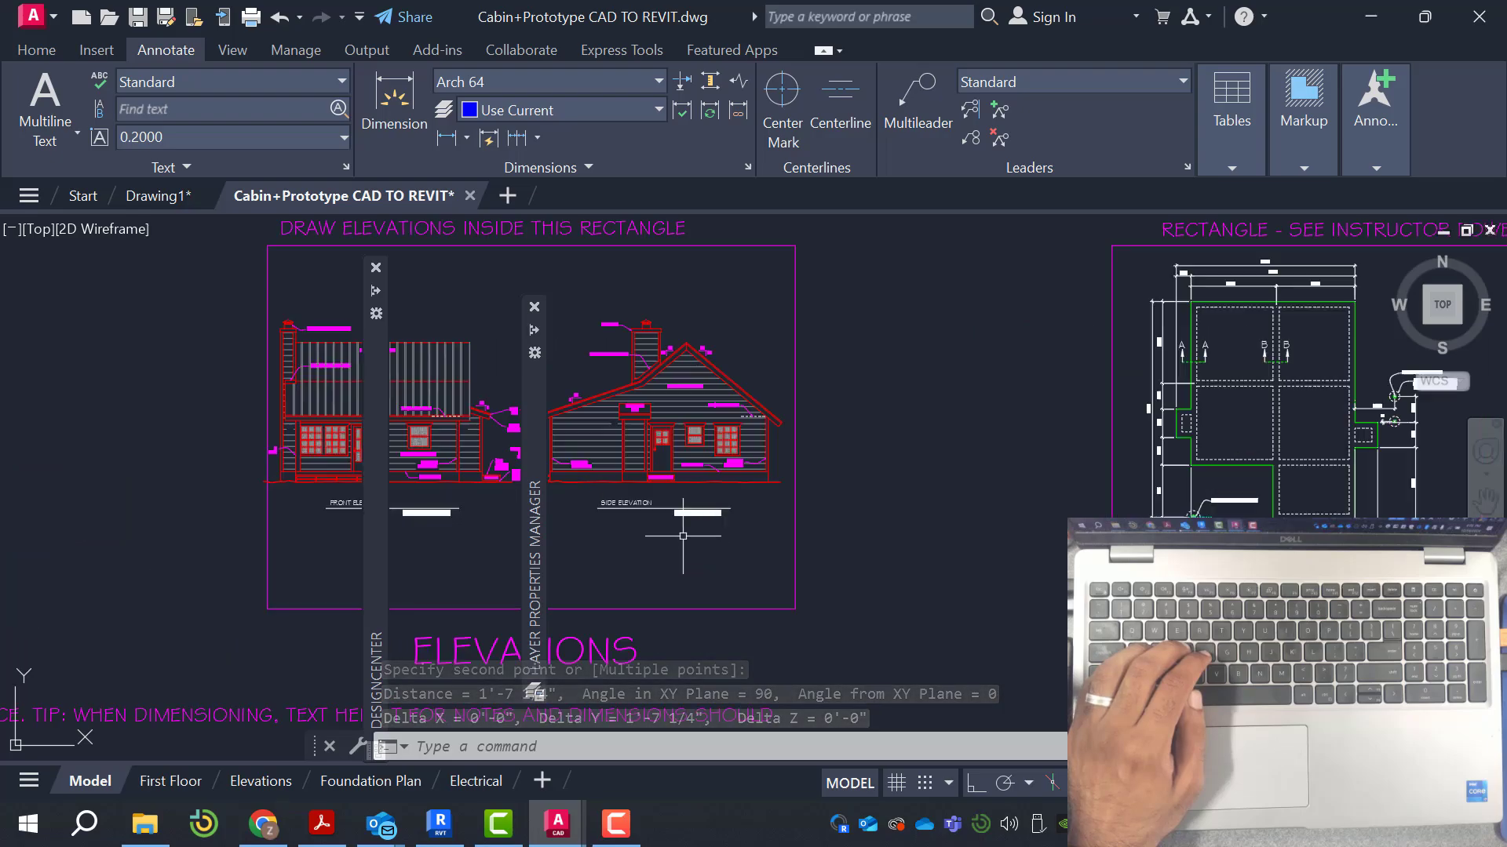
scroll(773, 510, "down", 3)
scroll(1370, 434, "up", 6)
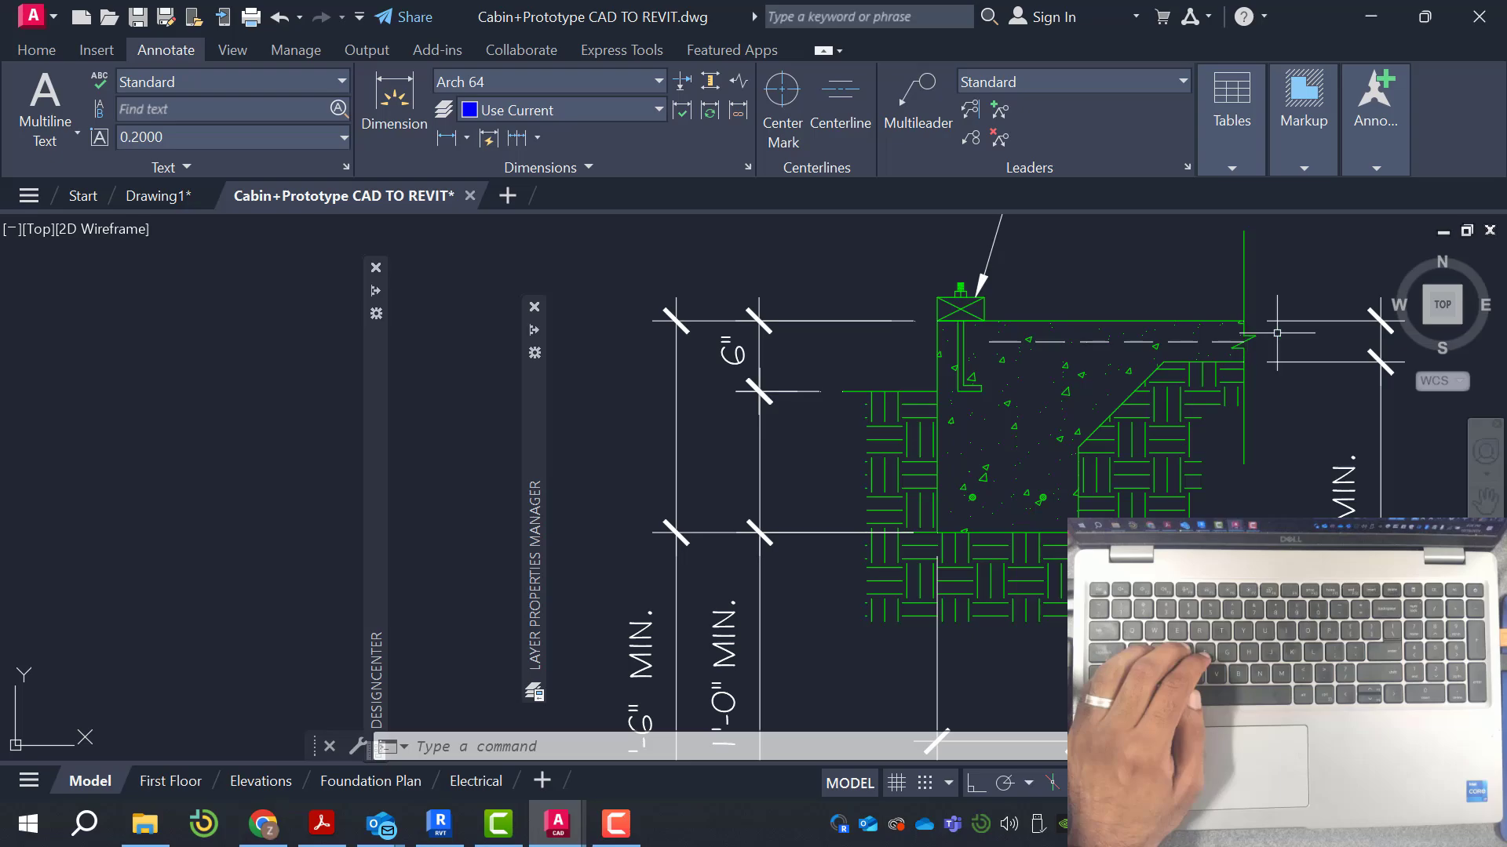
scroll(1279, 336, "down", 4)
scroll(417, 387, "down", 3)
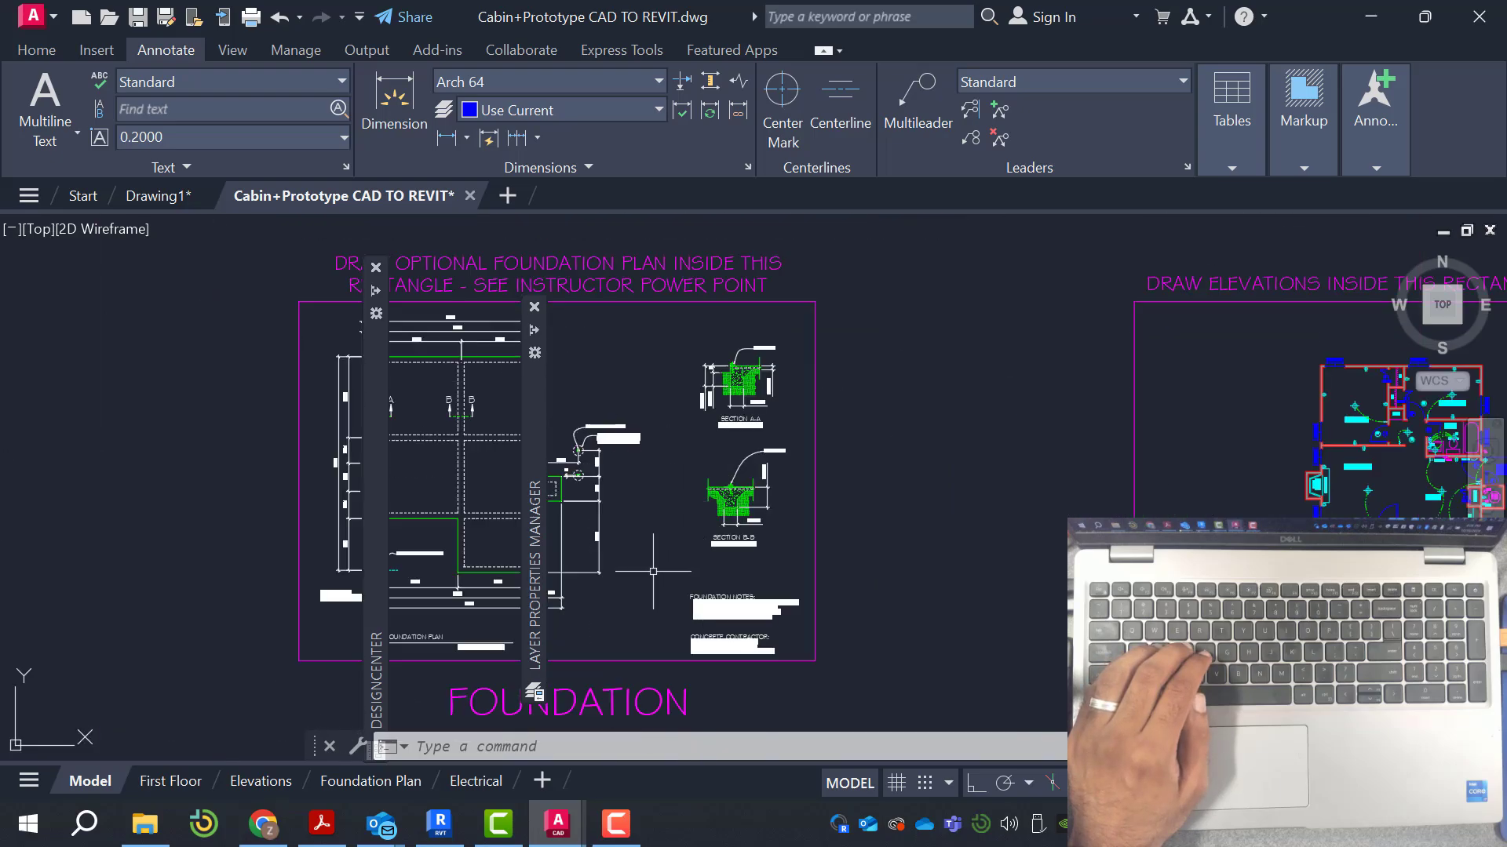
Switch to Revit and open the First Floor plan view
left_click(440, 824)
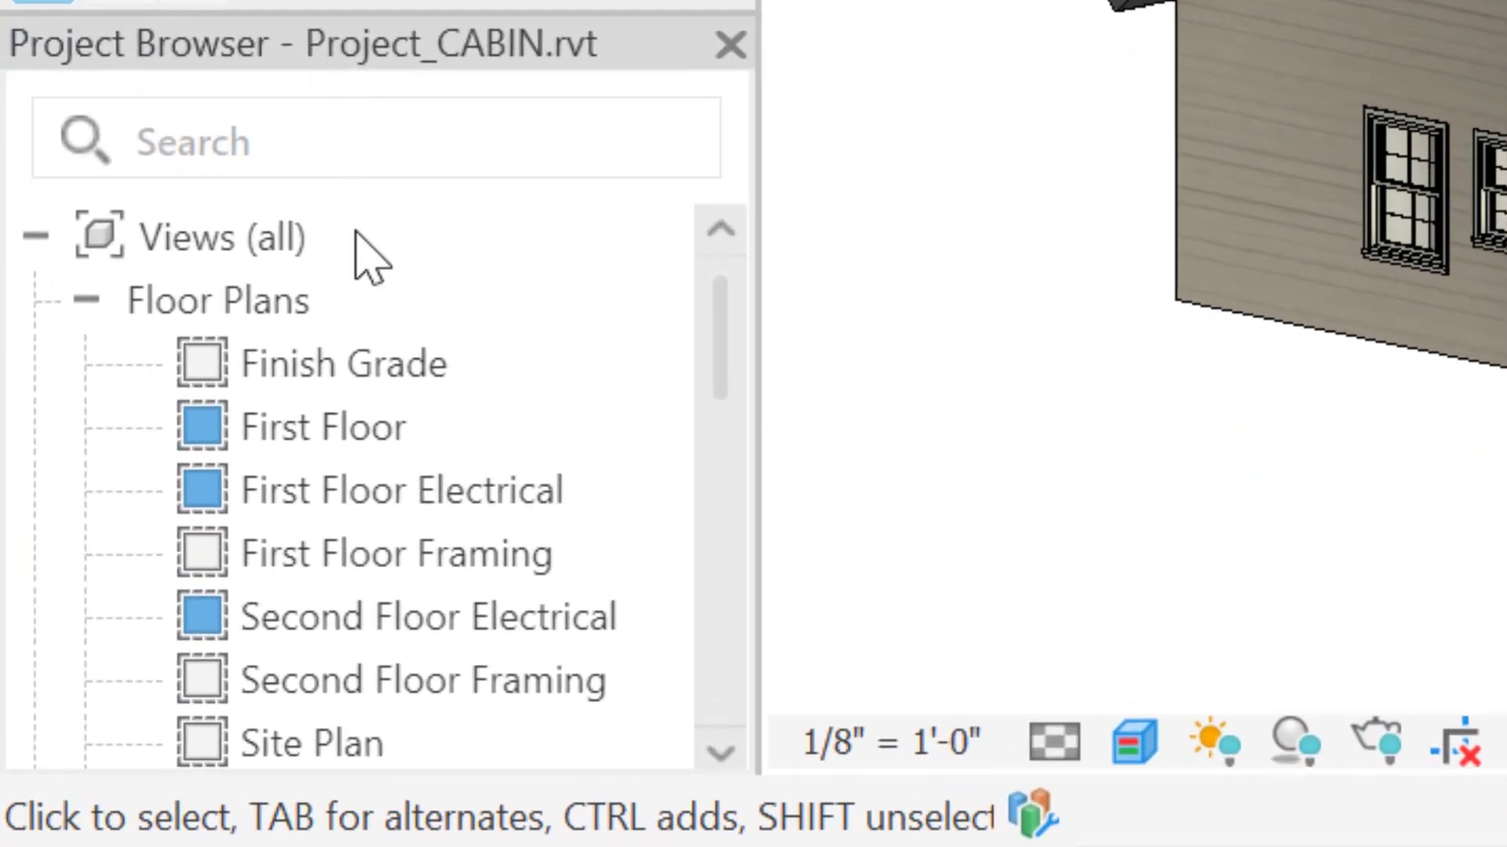
left_click(342, 428)
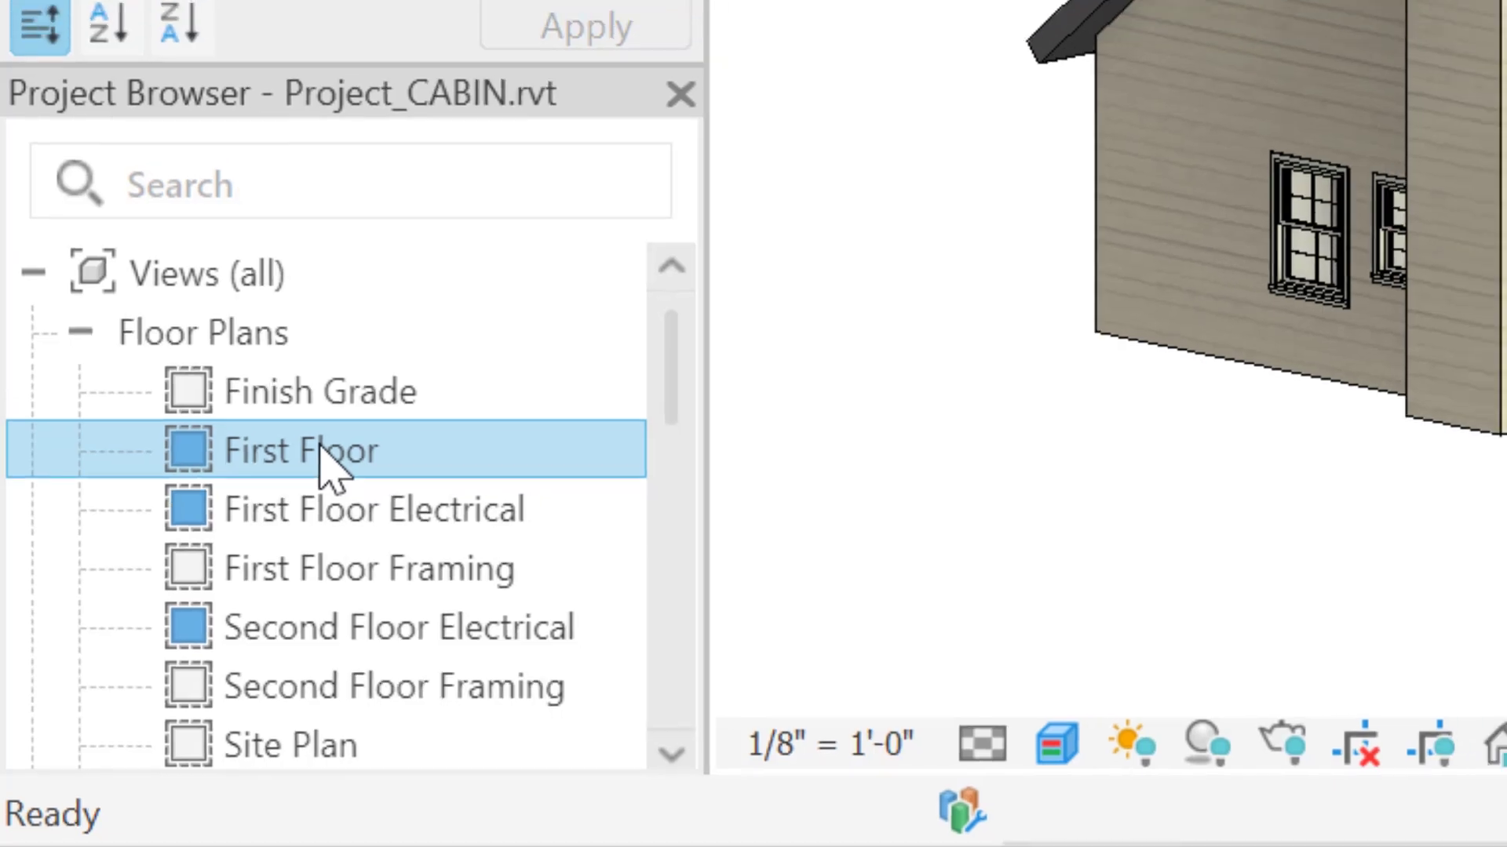
double_click(343, 430)
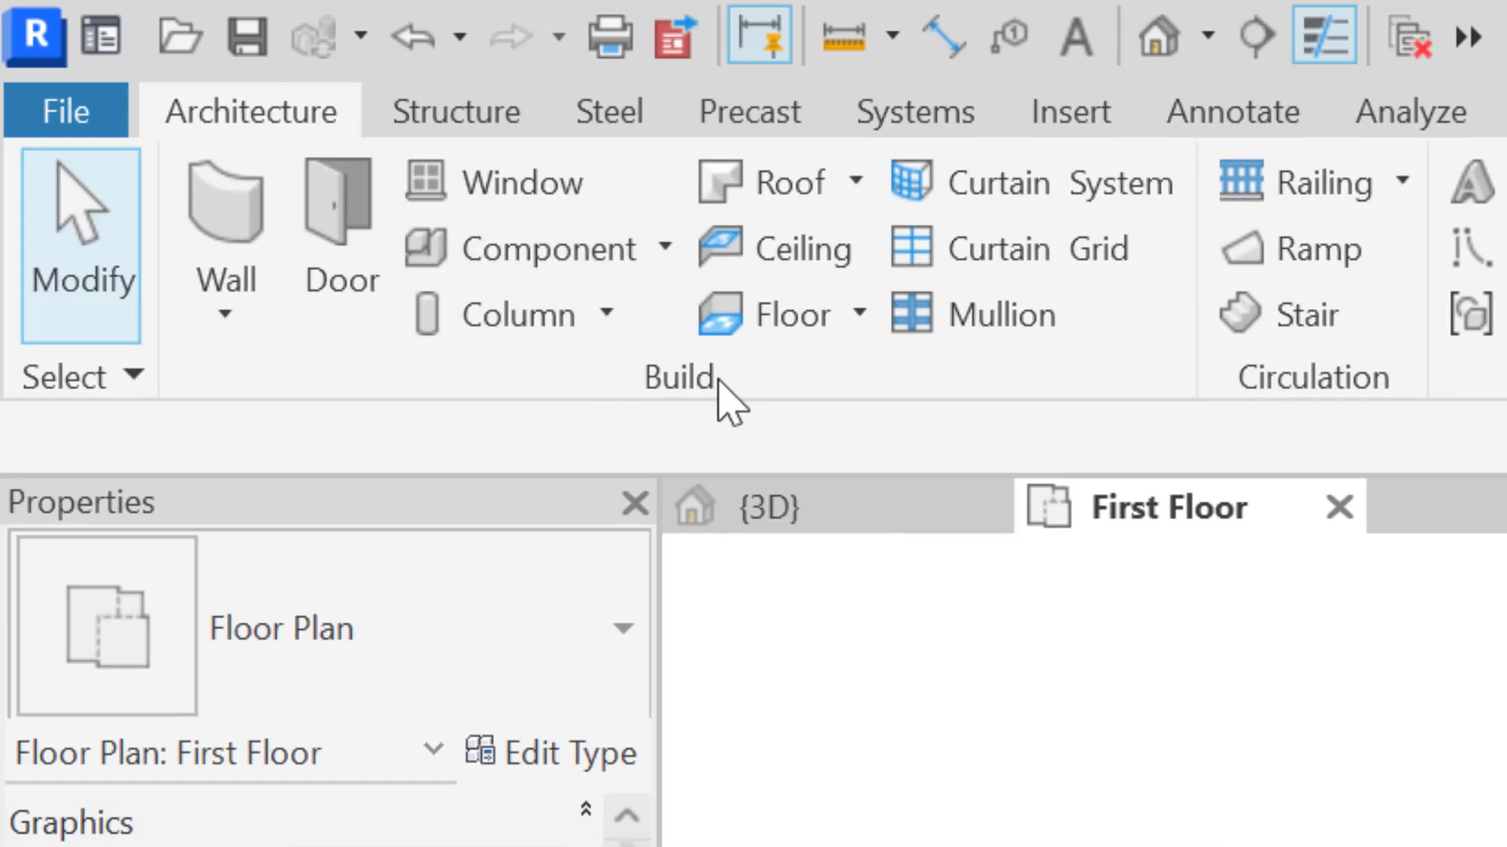
Start a new architectural floor on the First Floor plan using the Concrete Slab - 4" type
left_click(797, 322)
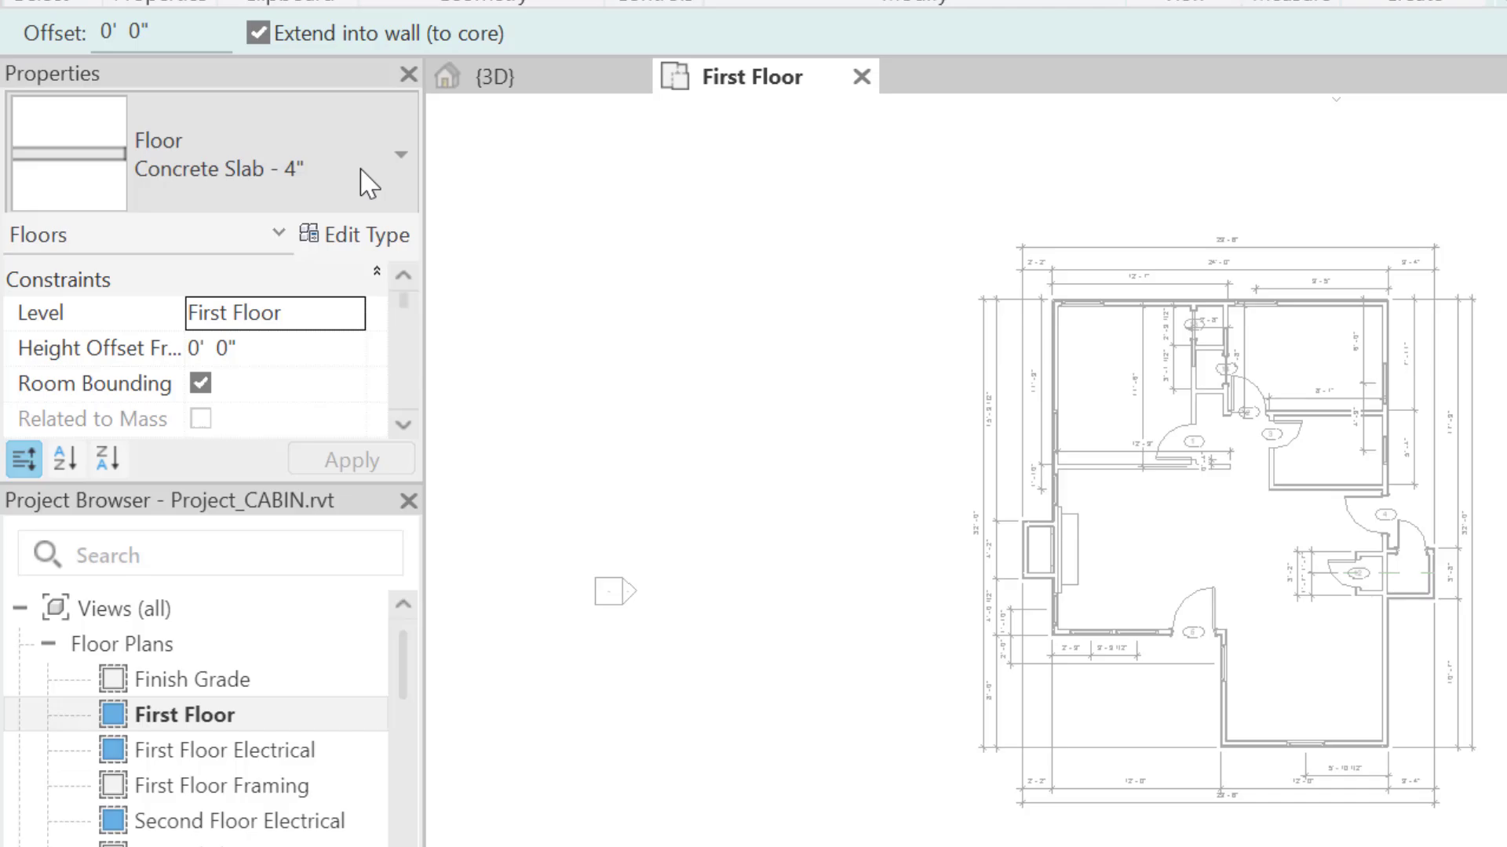
left_click(368, 185)
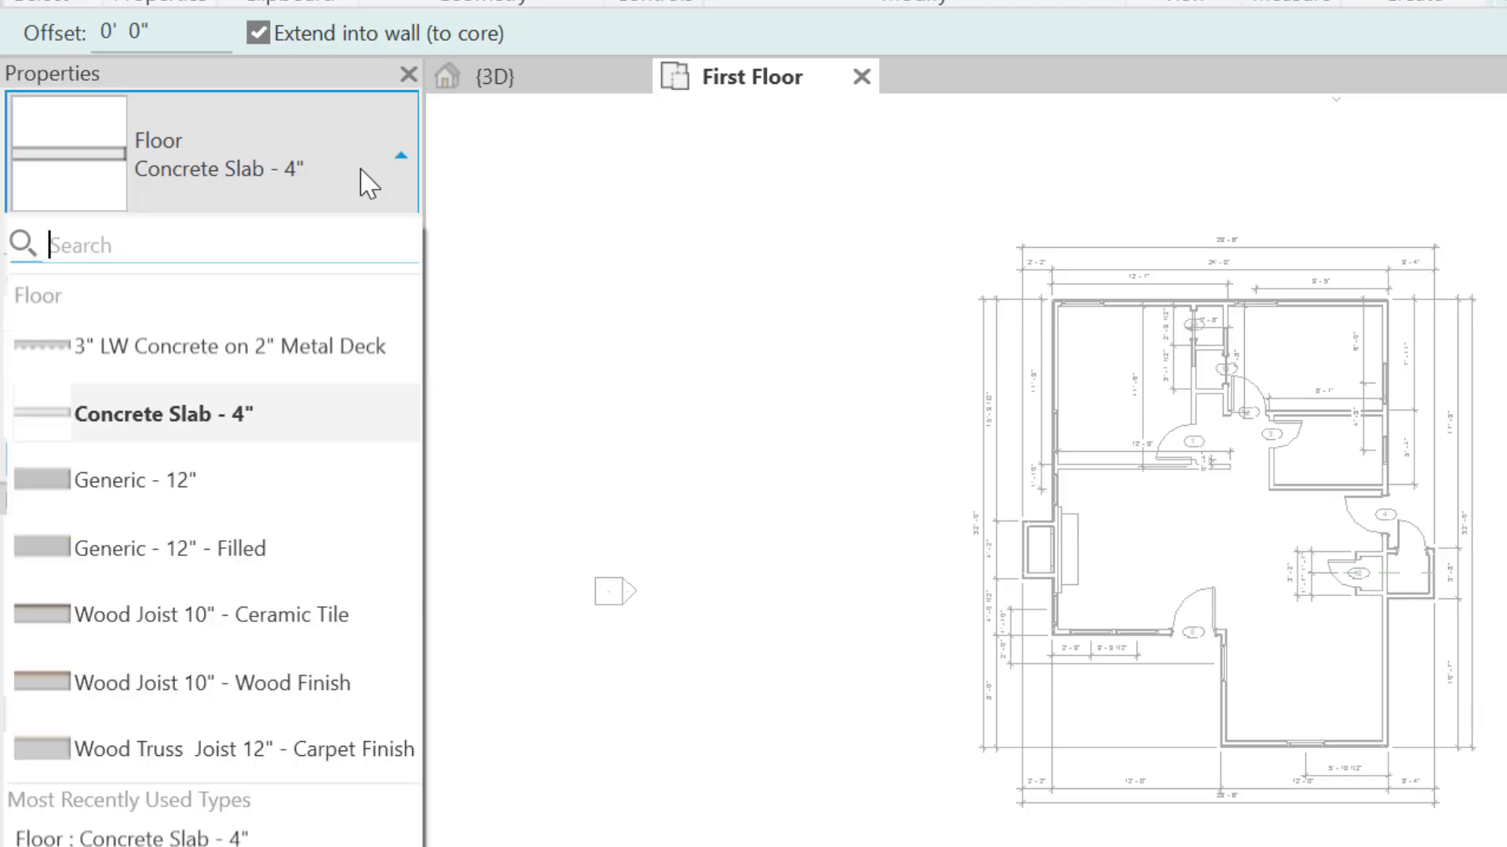
left_click(193, 416)
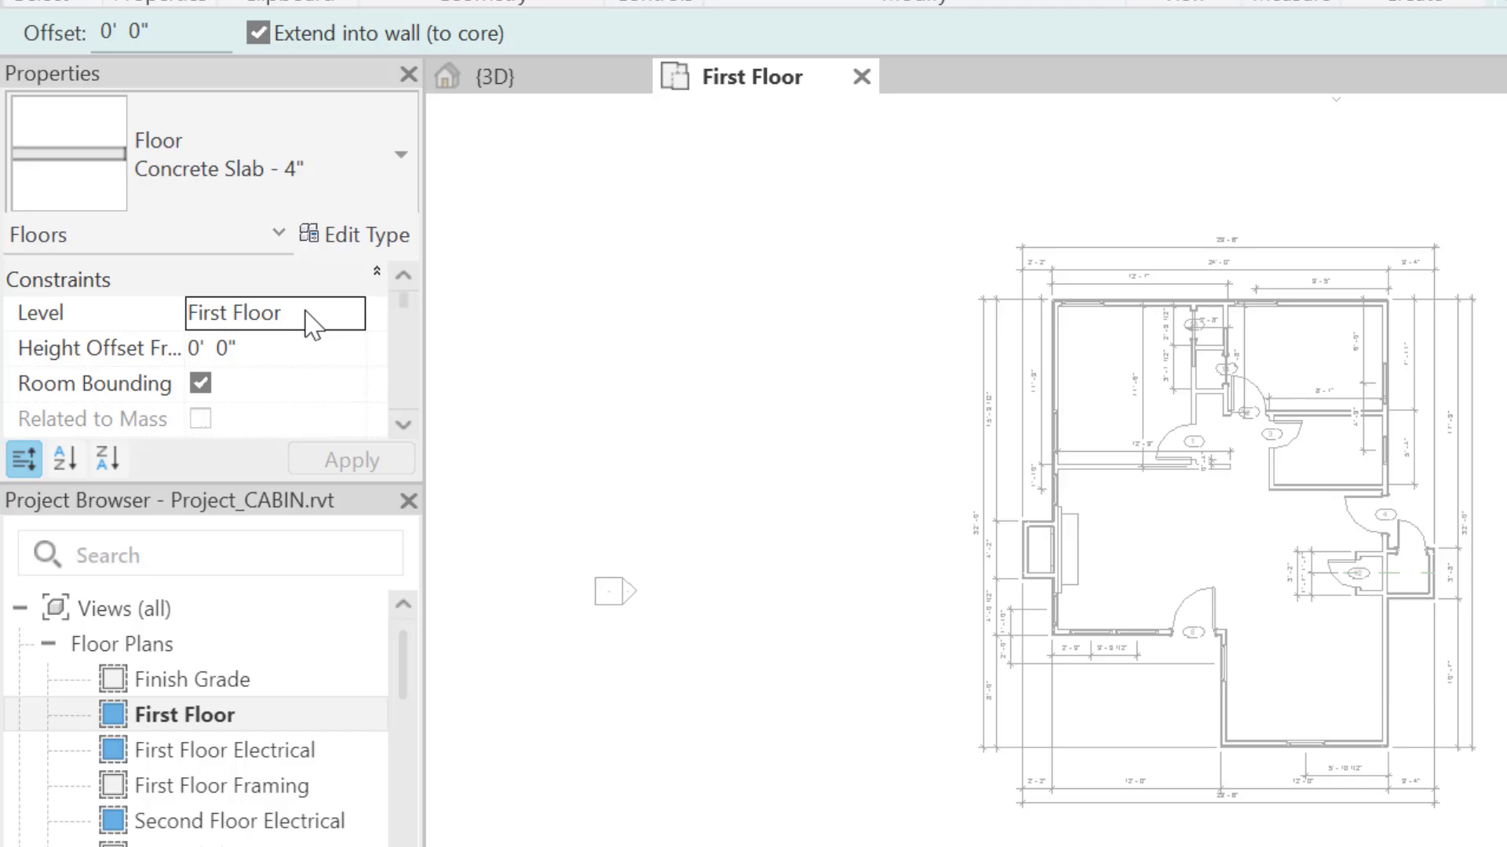
Measure the distance from the exterior wall's outer face to its stud face at the plan's upper-left corner using an aligned dimension
scroll(1034, 331, "up", 8)
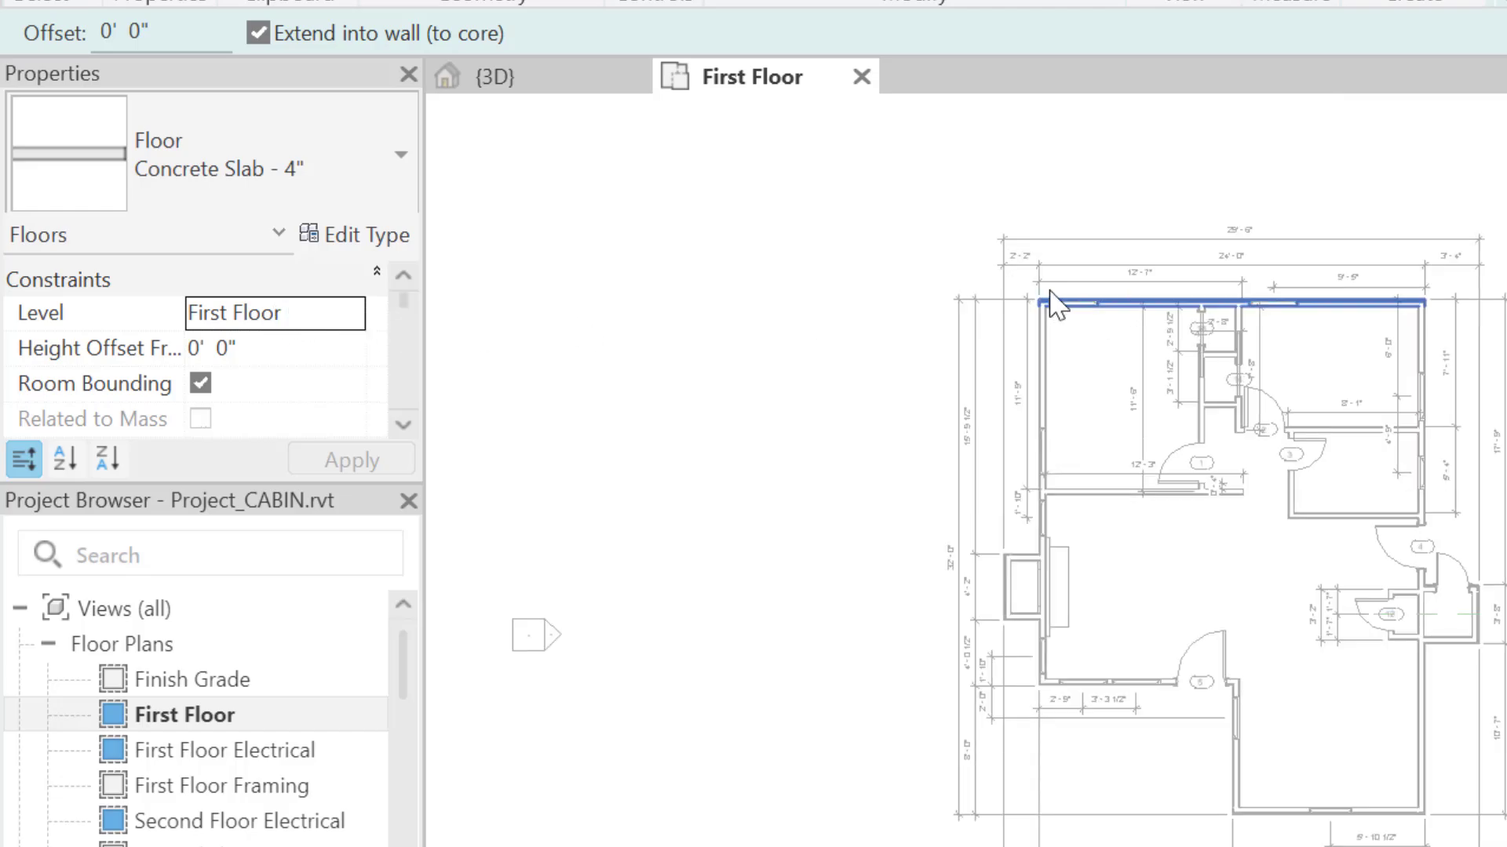
scroll(1024, 328, "up", 4)
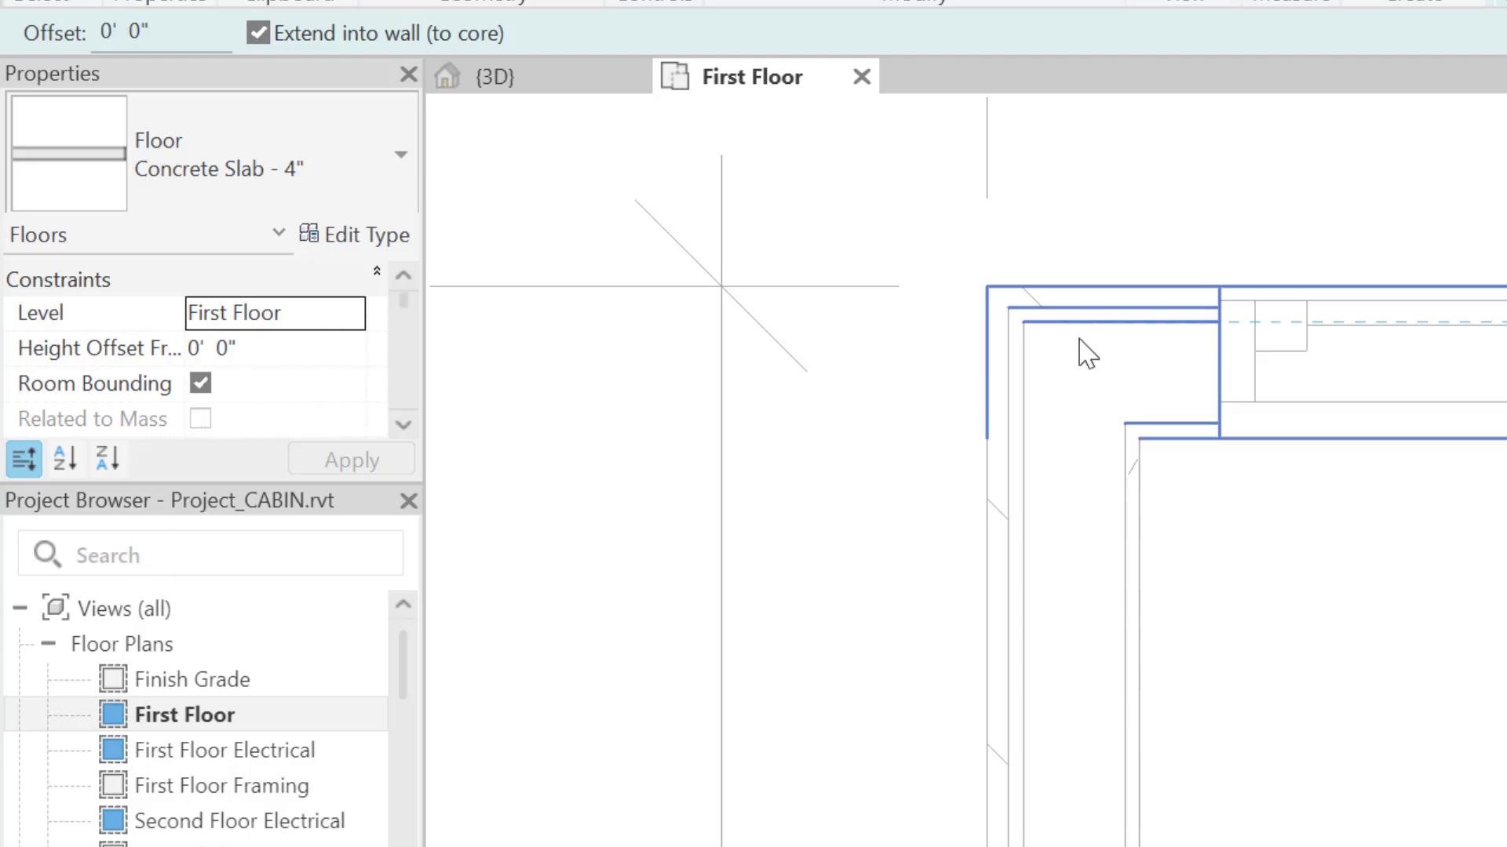
key("d")
key("i")
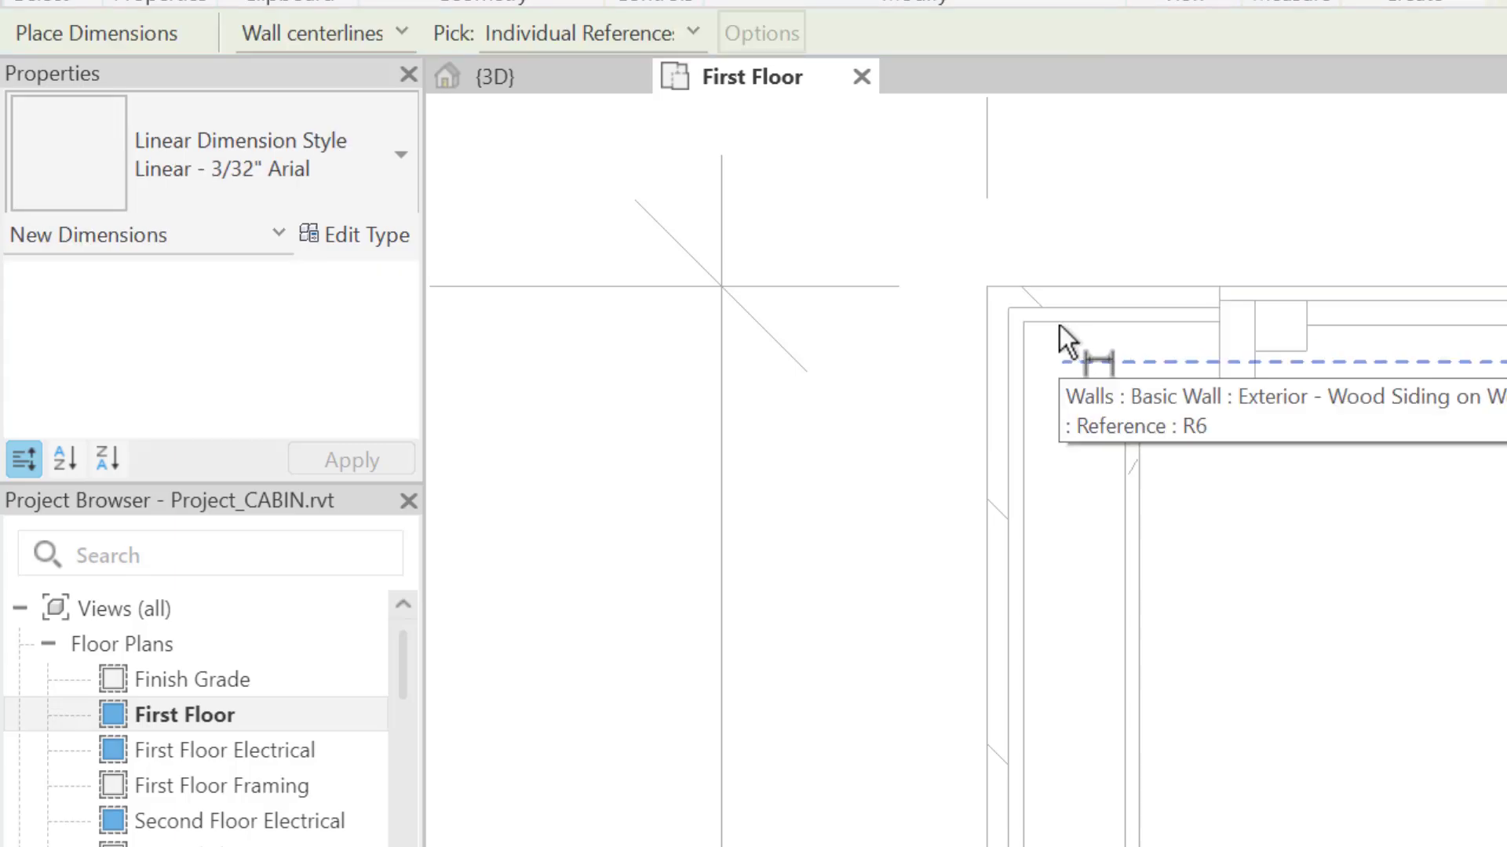
left_click(1059, 323)
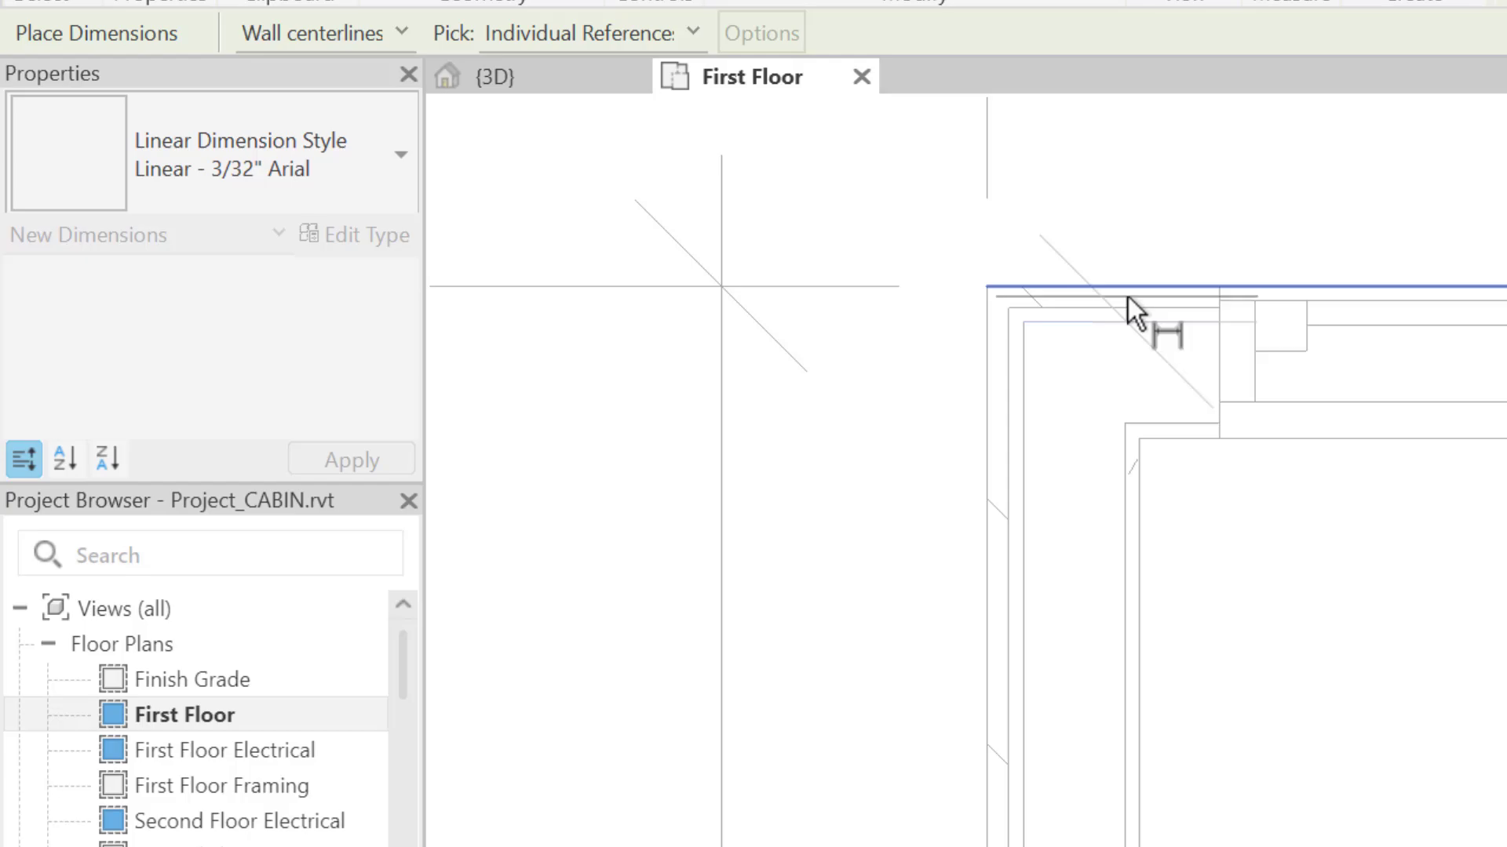
left_click(1127, 297)
scroll(1034, 276, "up", 2)
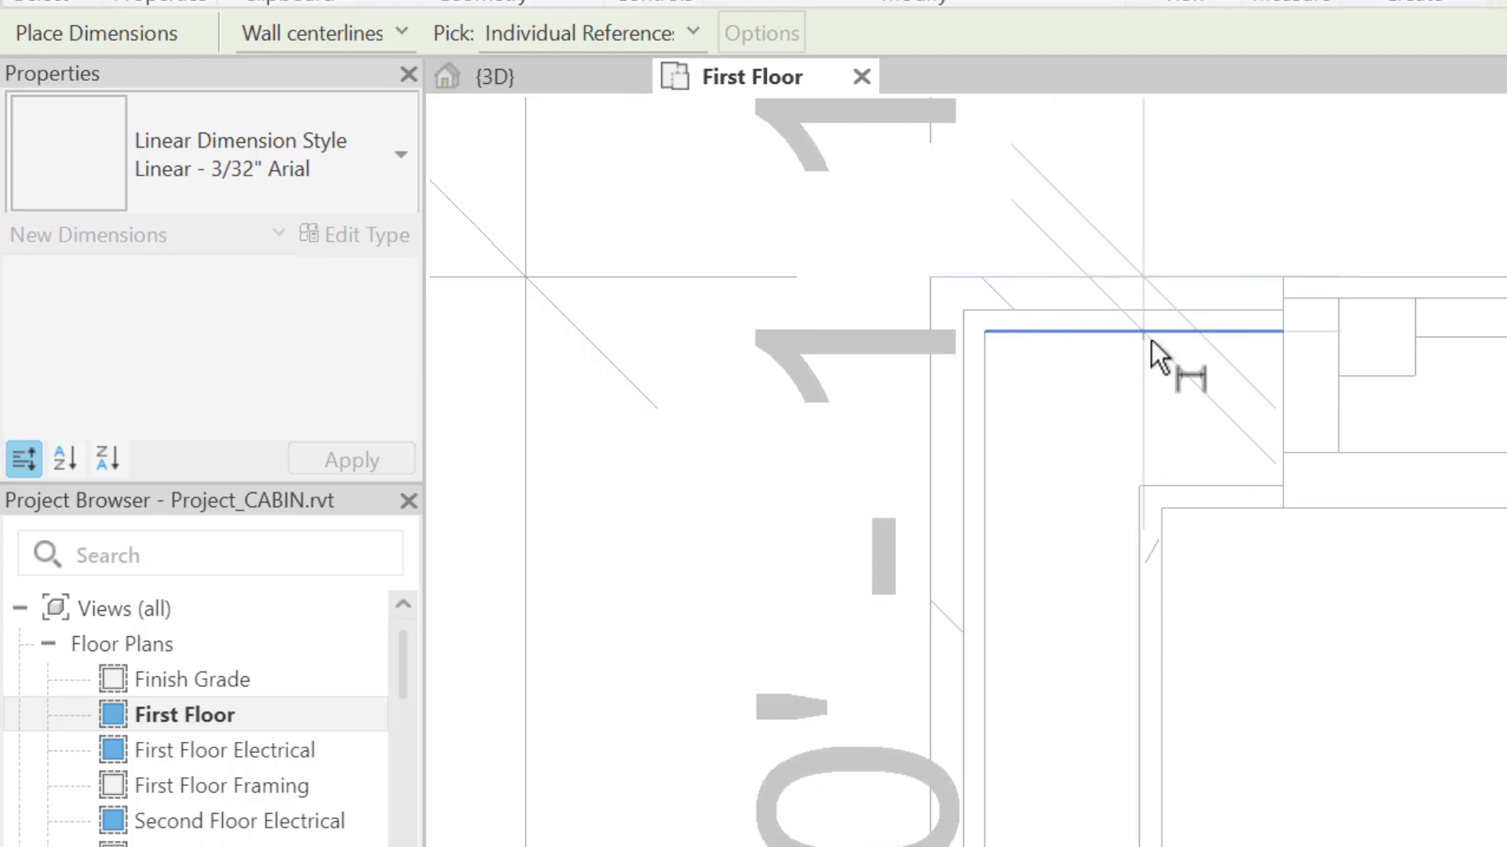
scroll(1156, 356, "down", 2)
scroll(1156, 356, "down", 4)
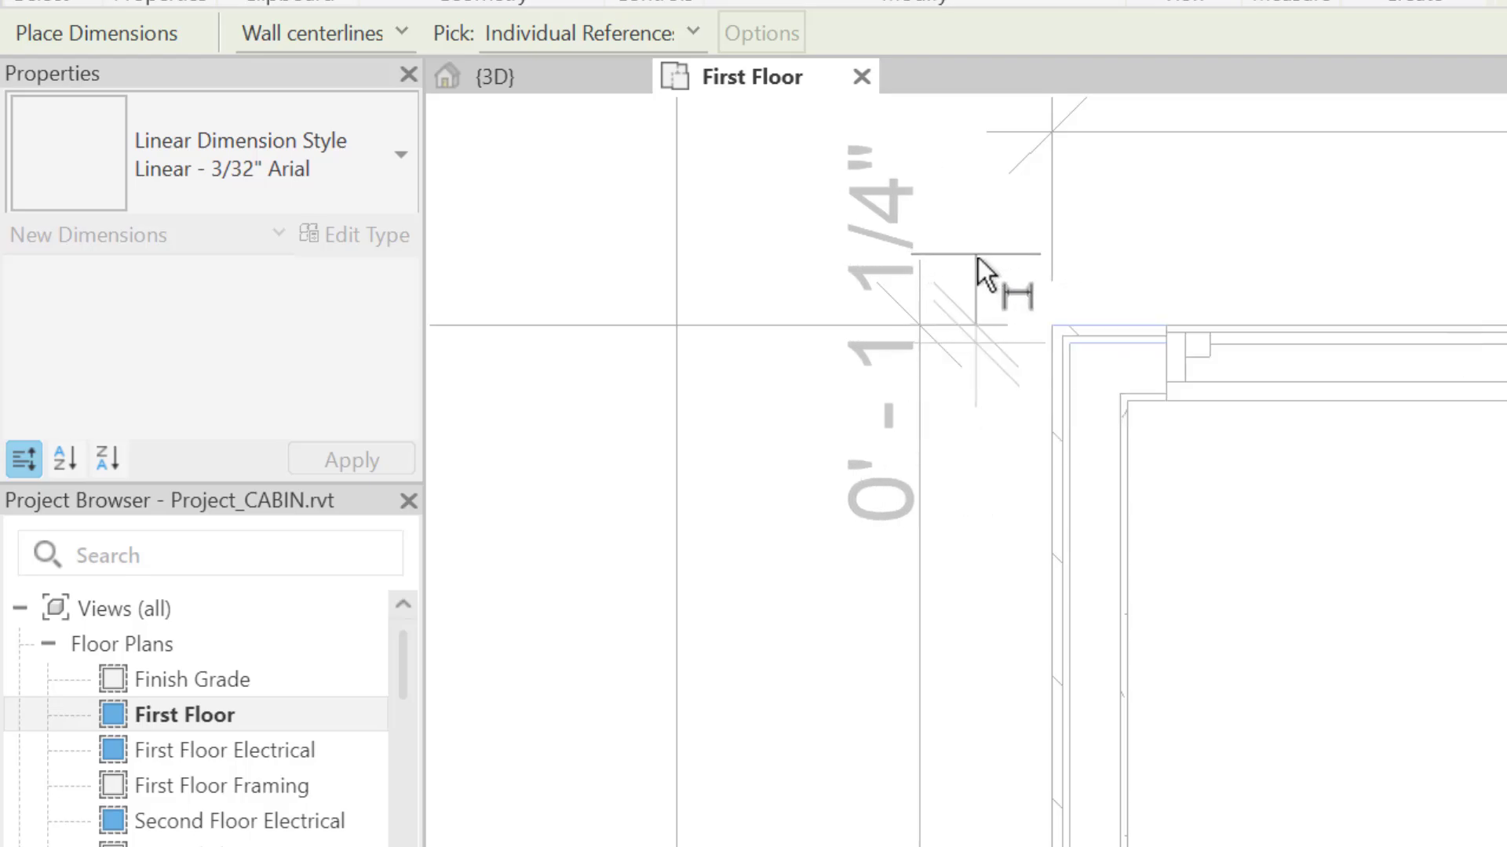
scroll(988, 275, "up", 3)
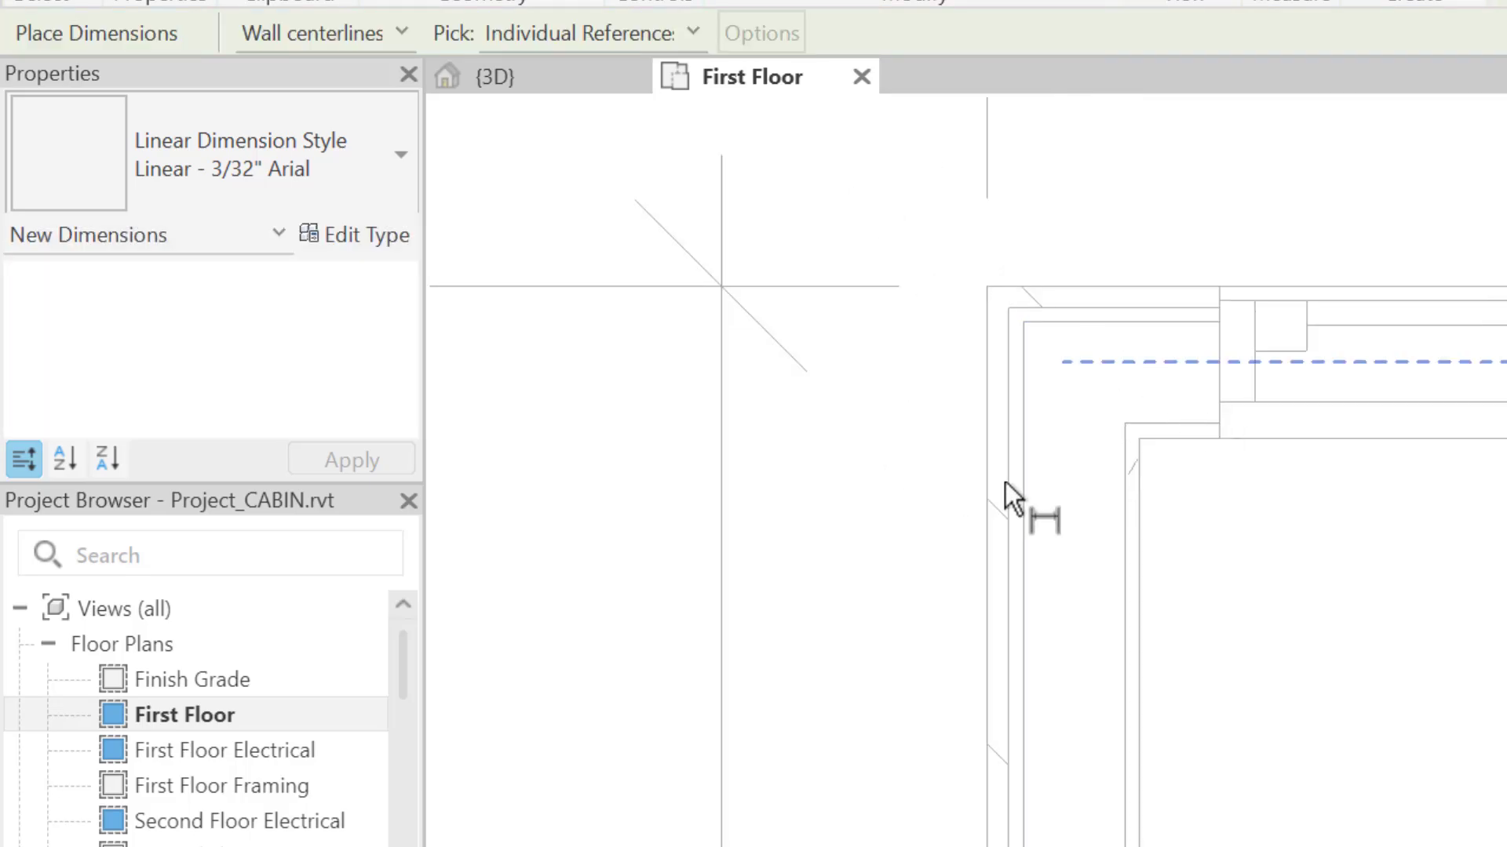
Start a structural floor sketch with straight, chained boundary lines and set their offset to 1.25"
key("s")
key("b")
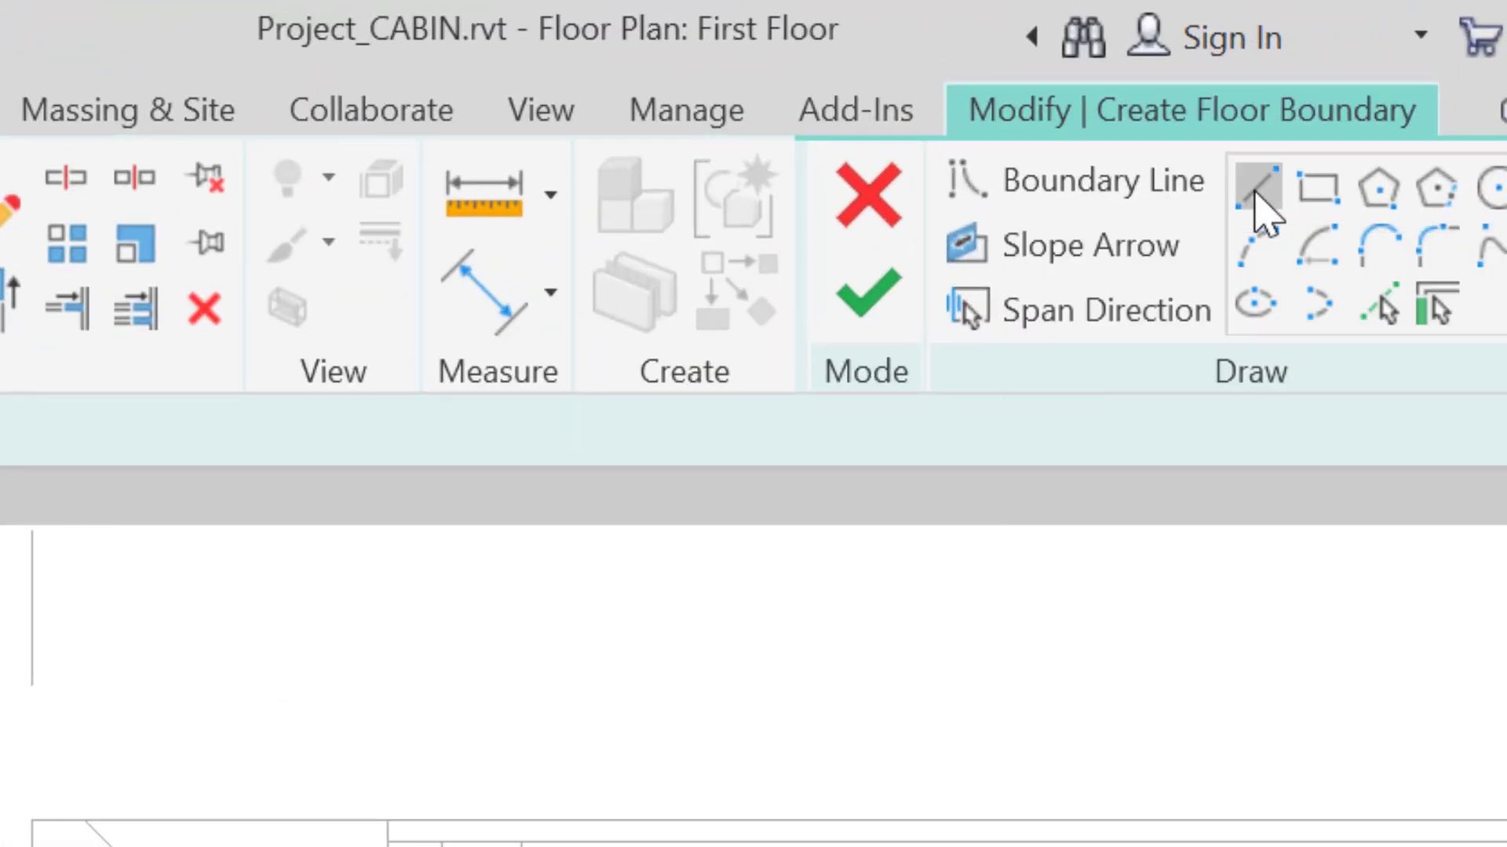
left_click(1254, 205)
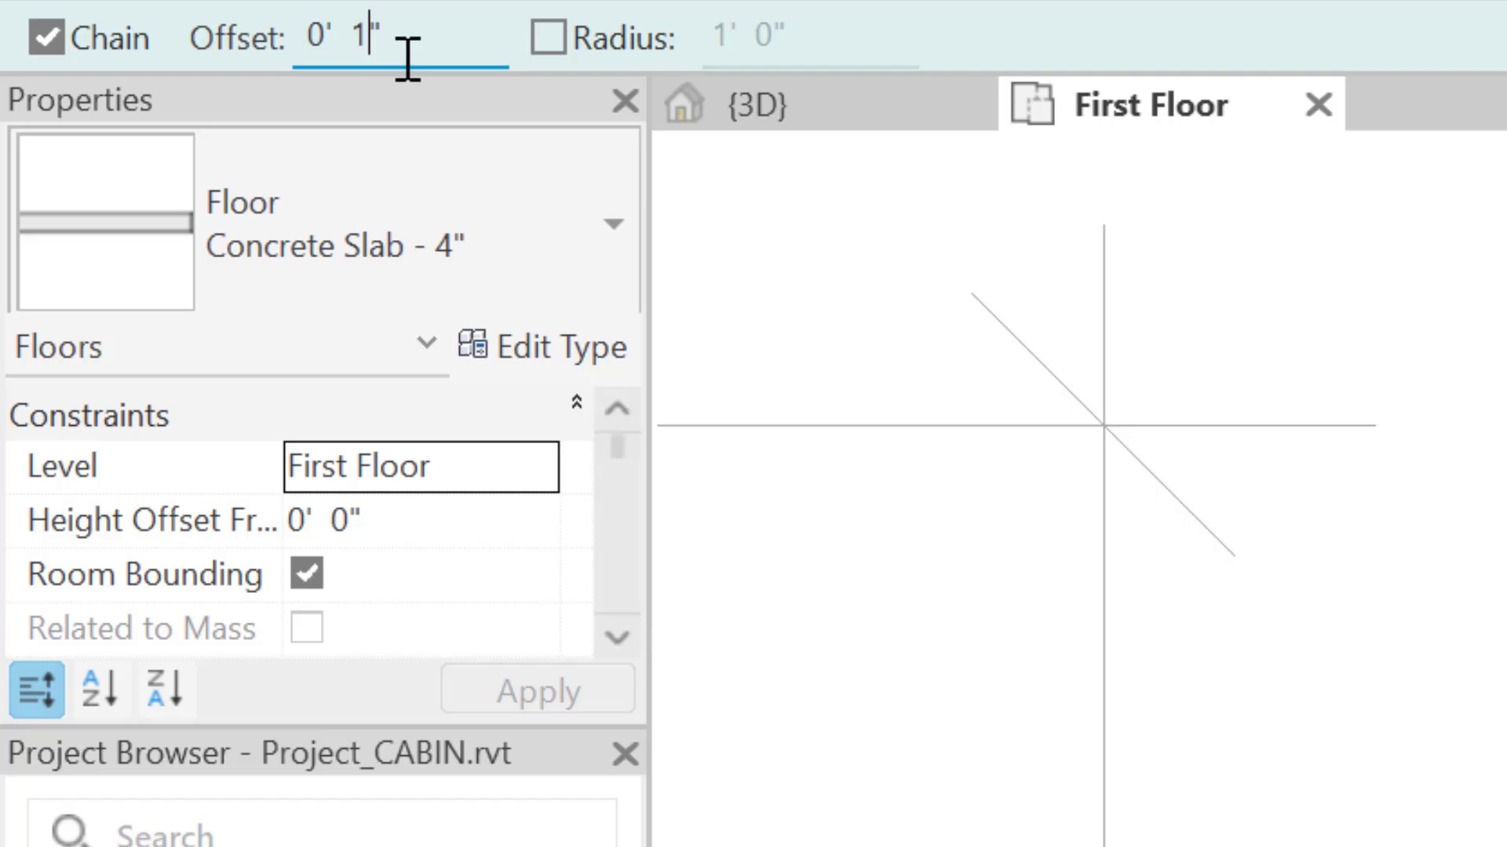
type("5")
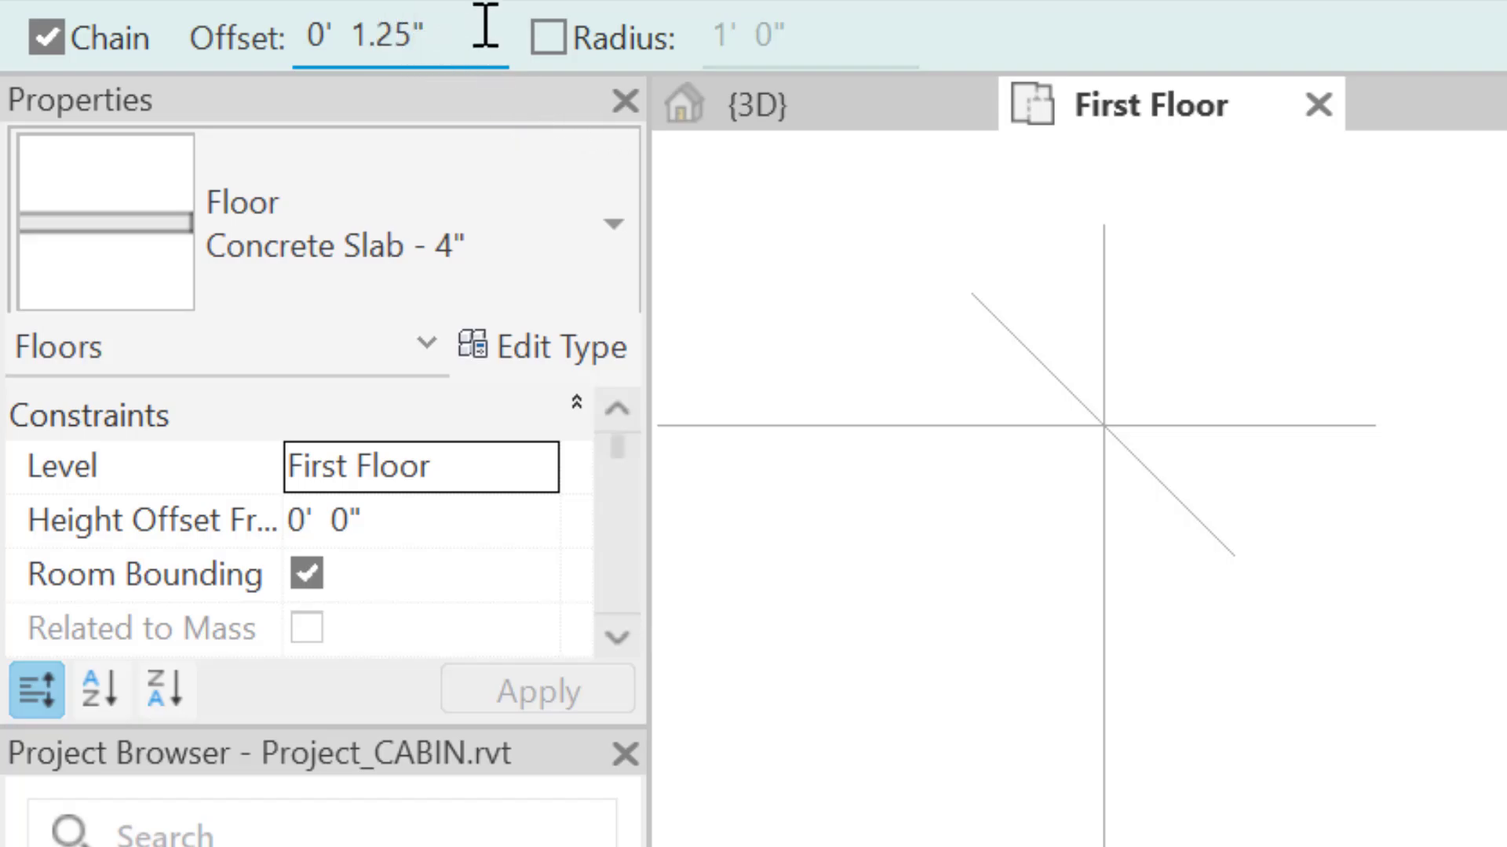
key("Return")
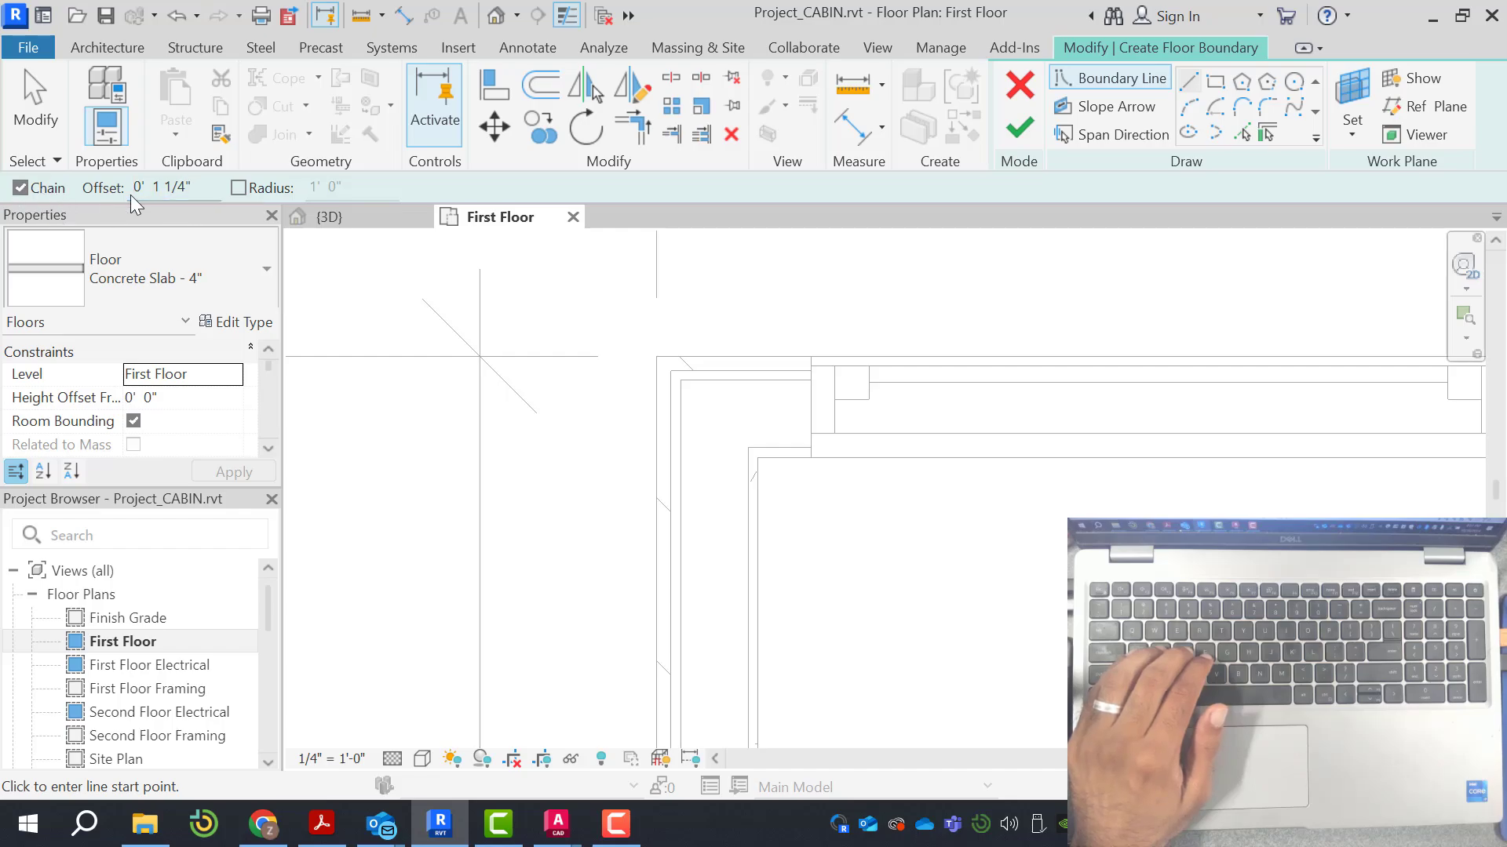
Start the slab boundary at the upper-left exterior wall corner and flip the offset toward the inside of the wall
left_click(656, 357)
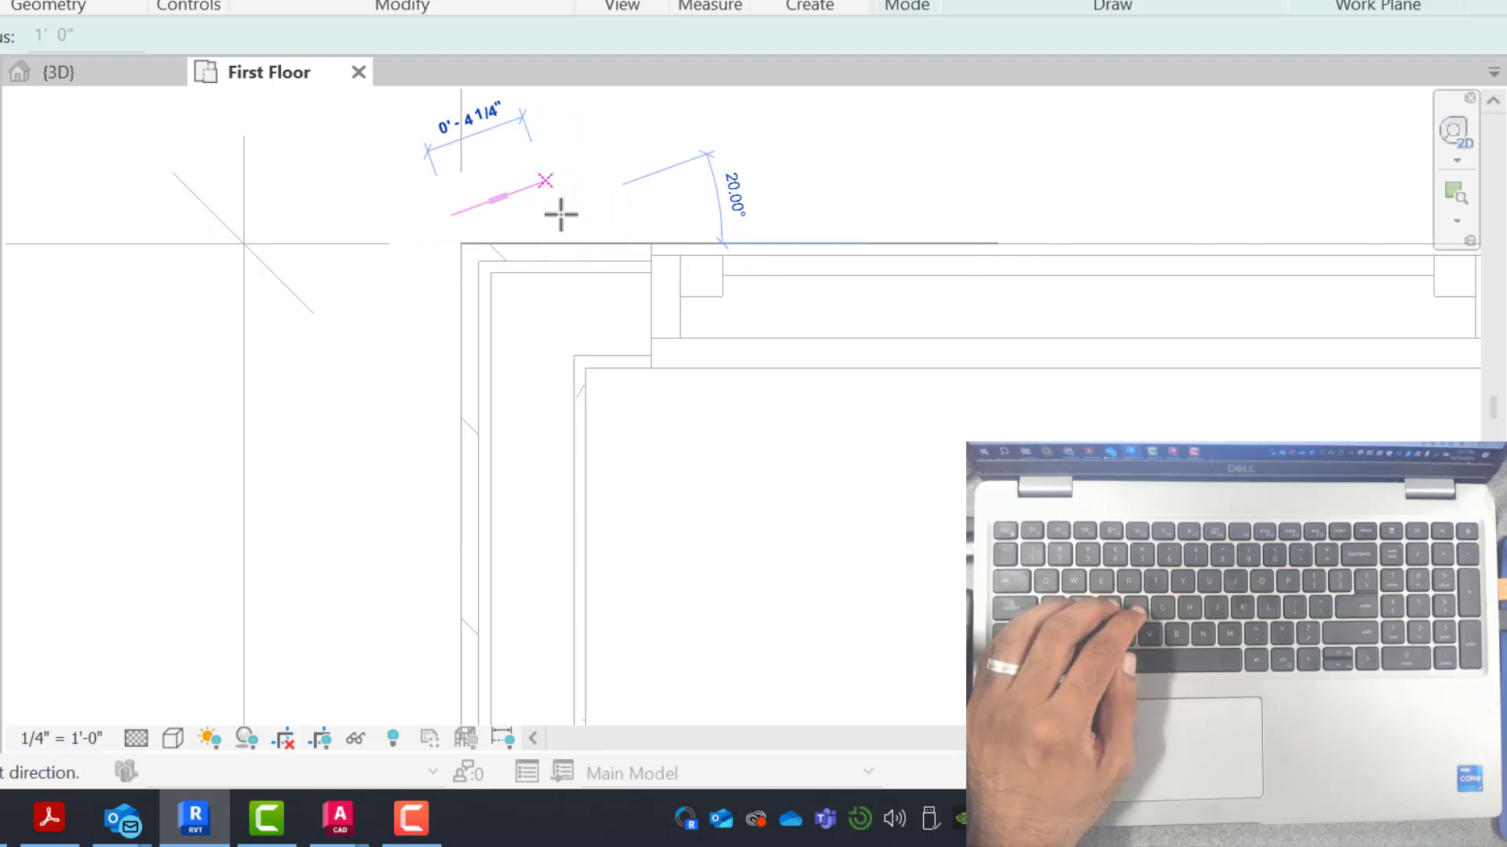
scroll(337, 249, "down", 3)
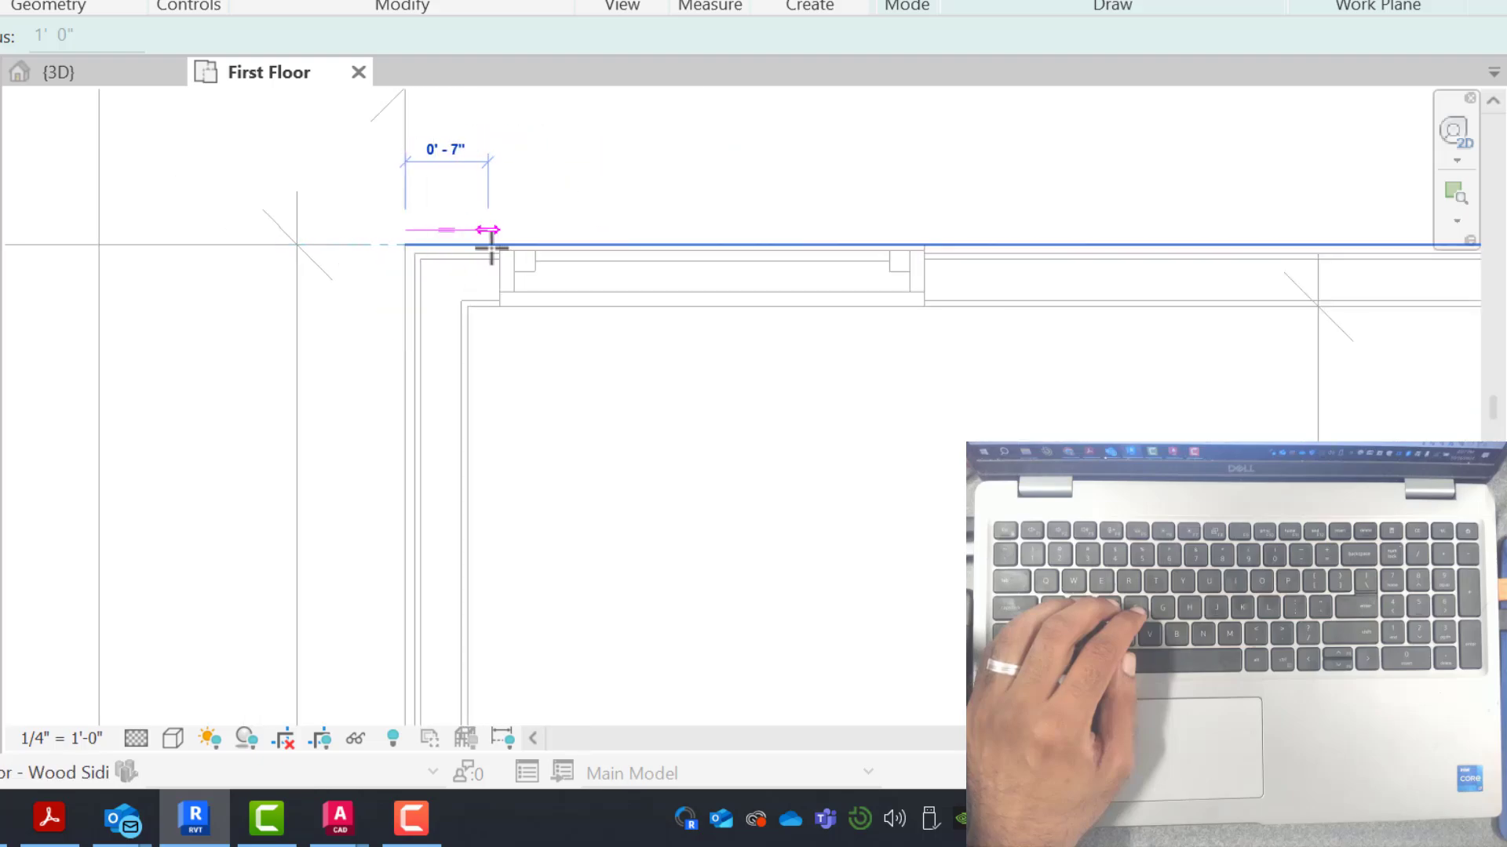
scroll(491, 249, "up", 2)
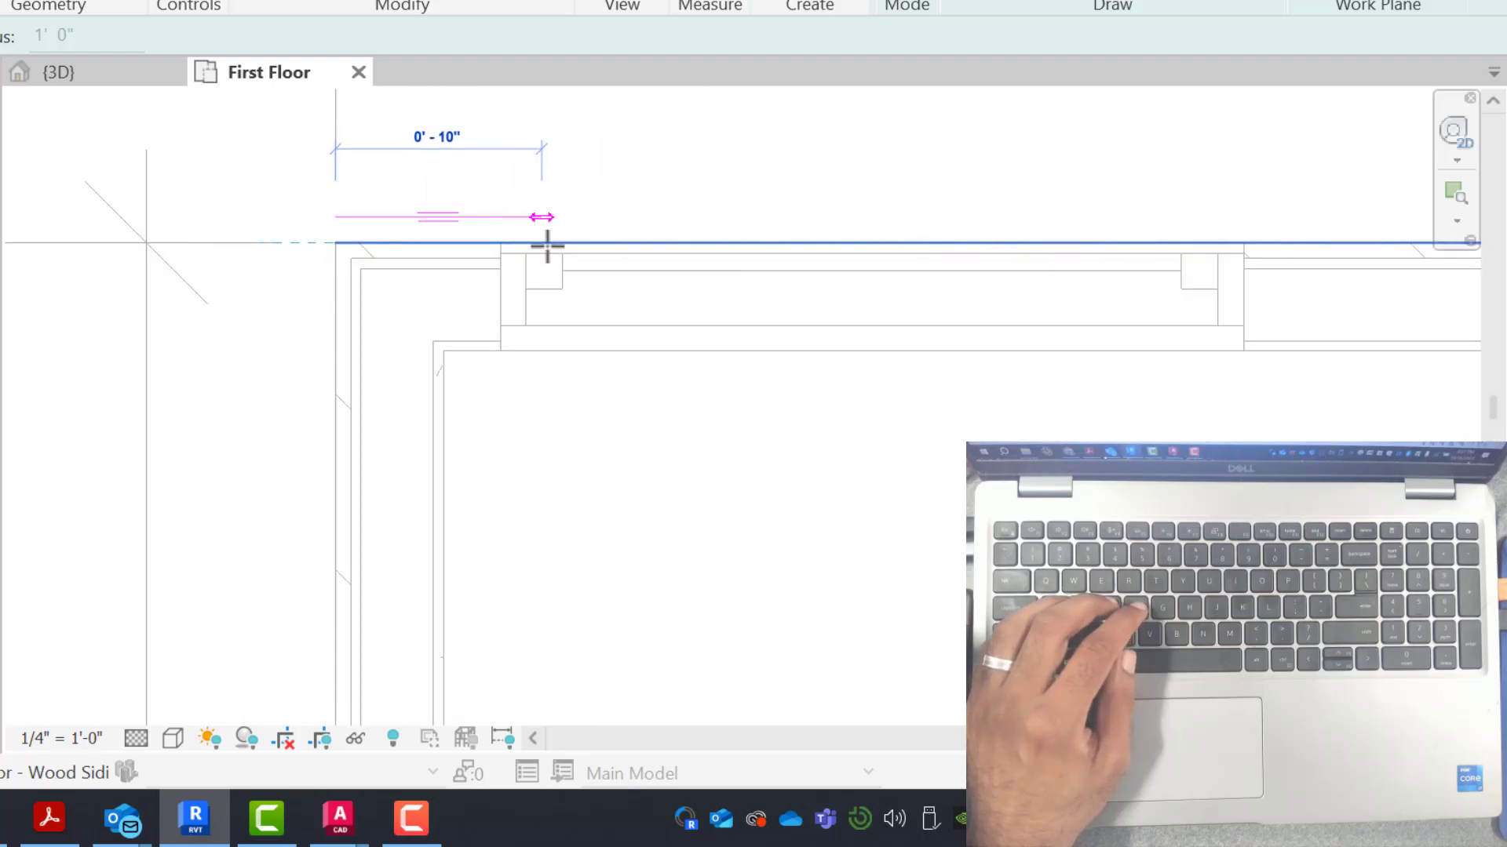
key("space")
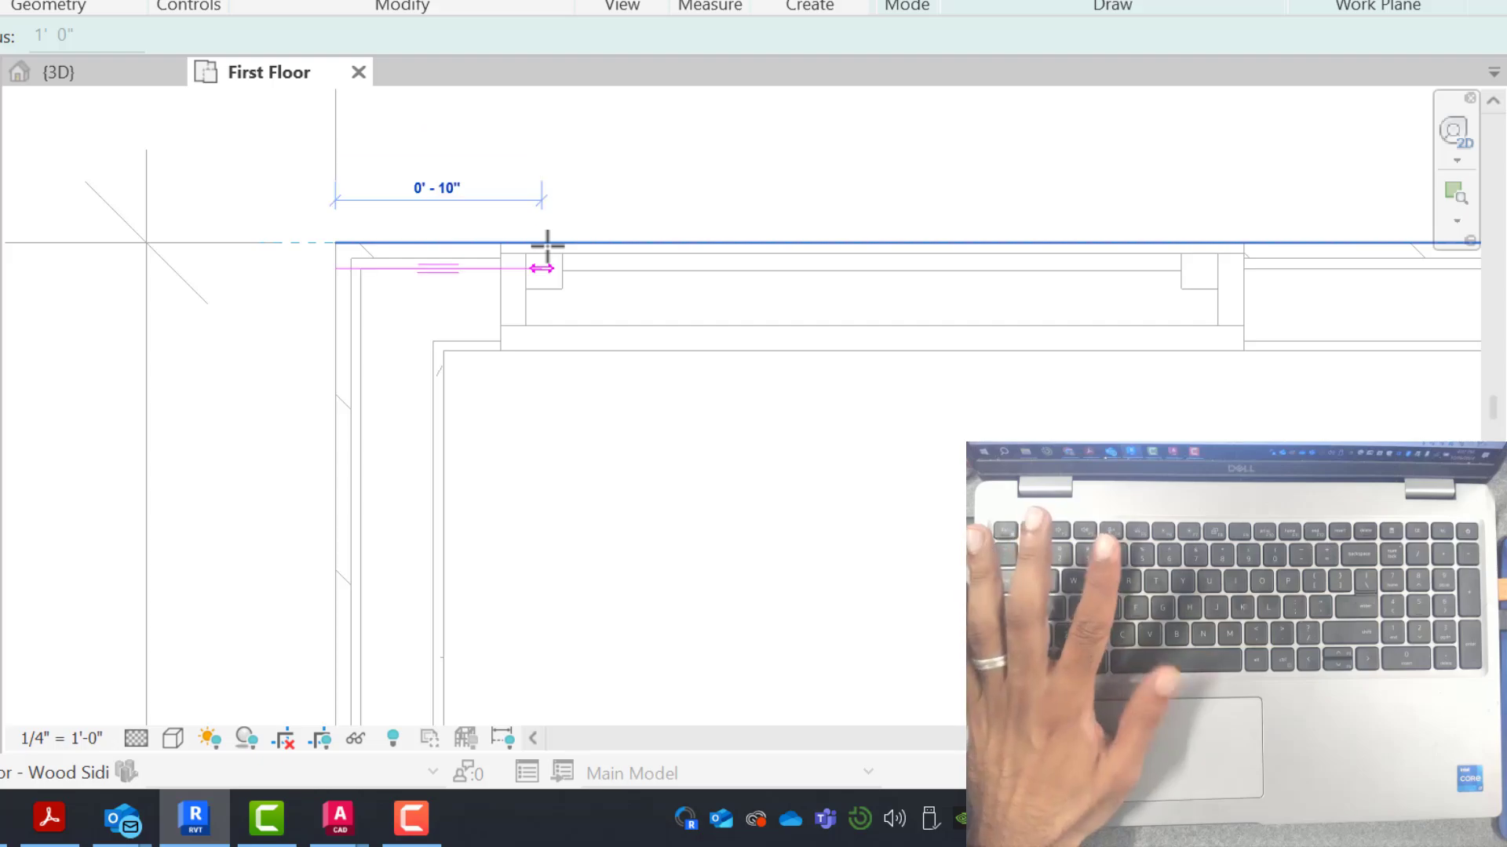
key("space")
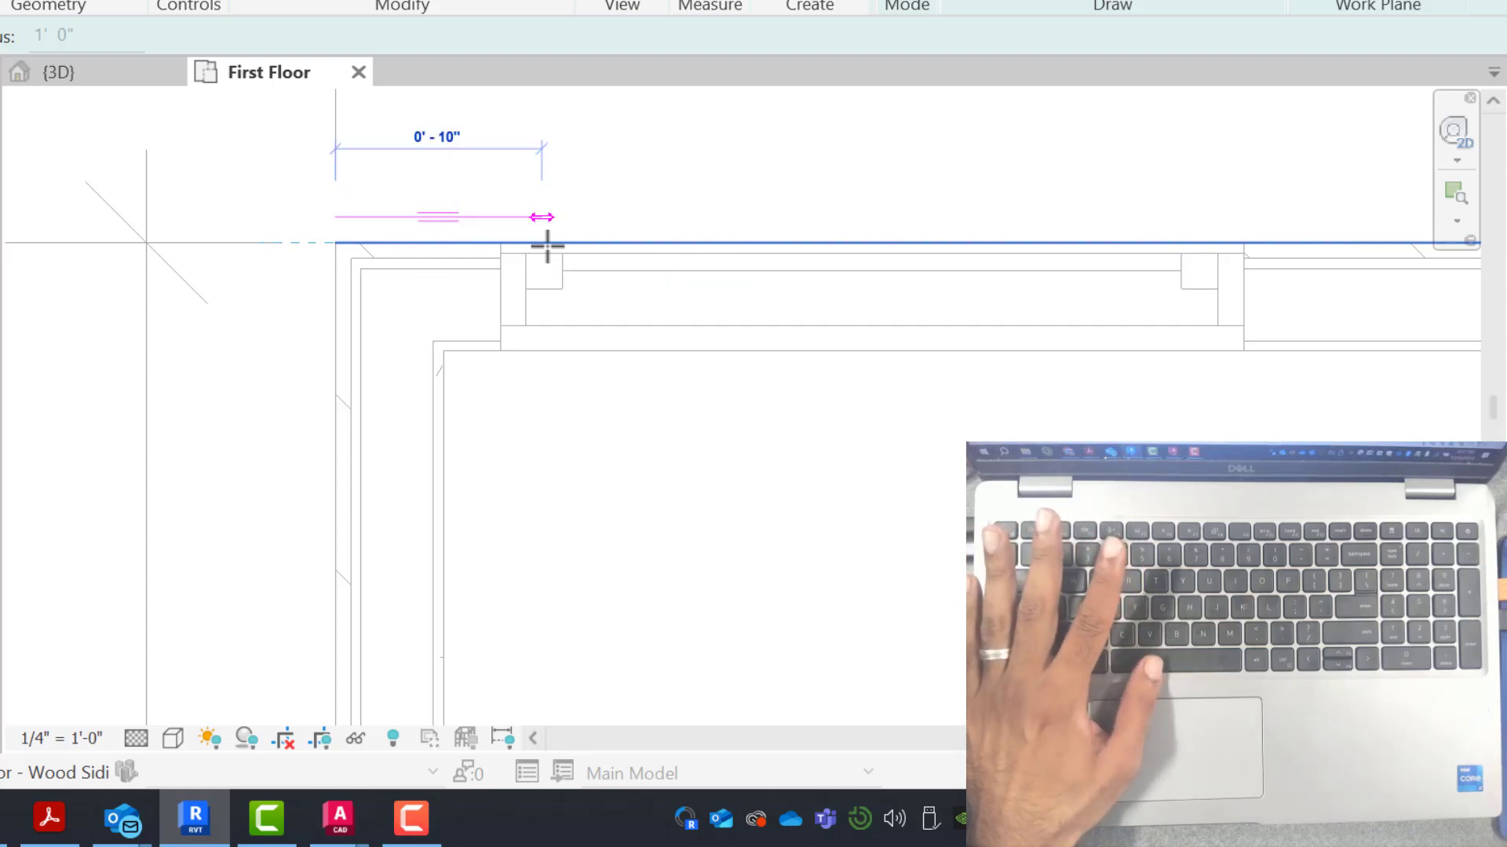
key("space")
key("space")
key("space")
scroll(547, 246, "down", 1)
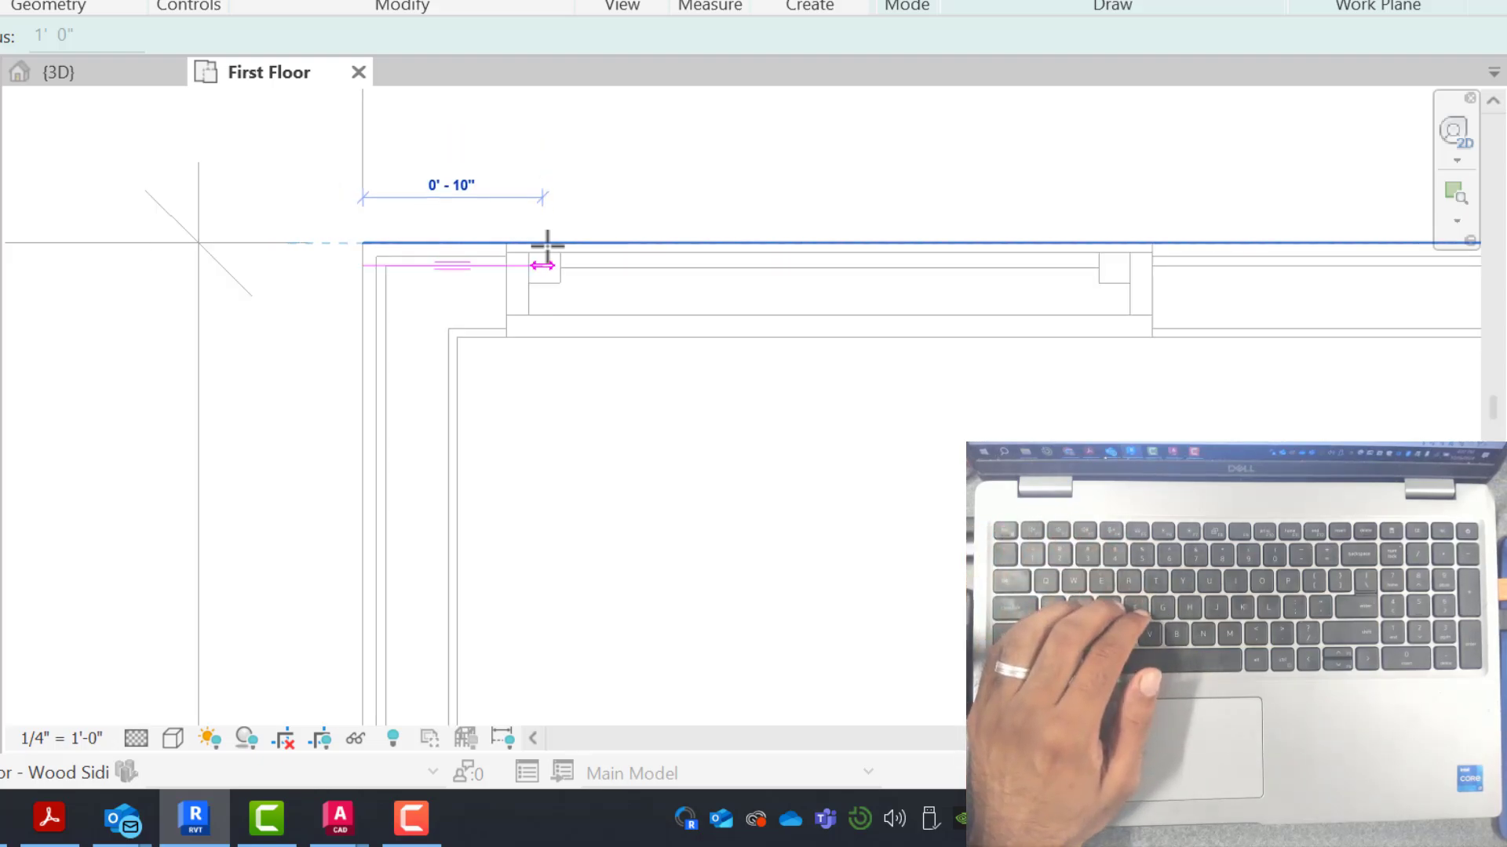
Draw the slab boundary along the top exterior wall to the cabin's upper-right corner
left_click(426, 259)
scroll(235, 282, "down", 4)
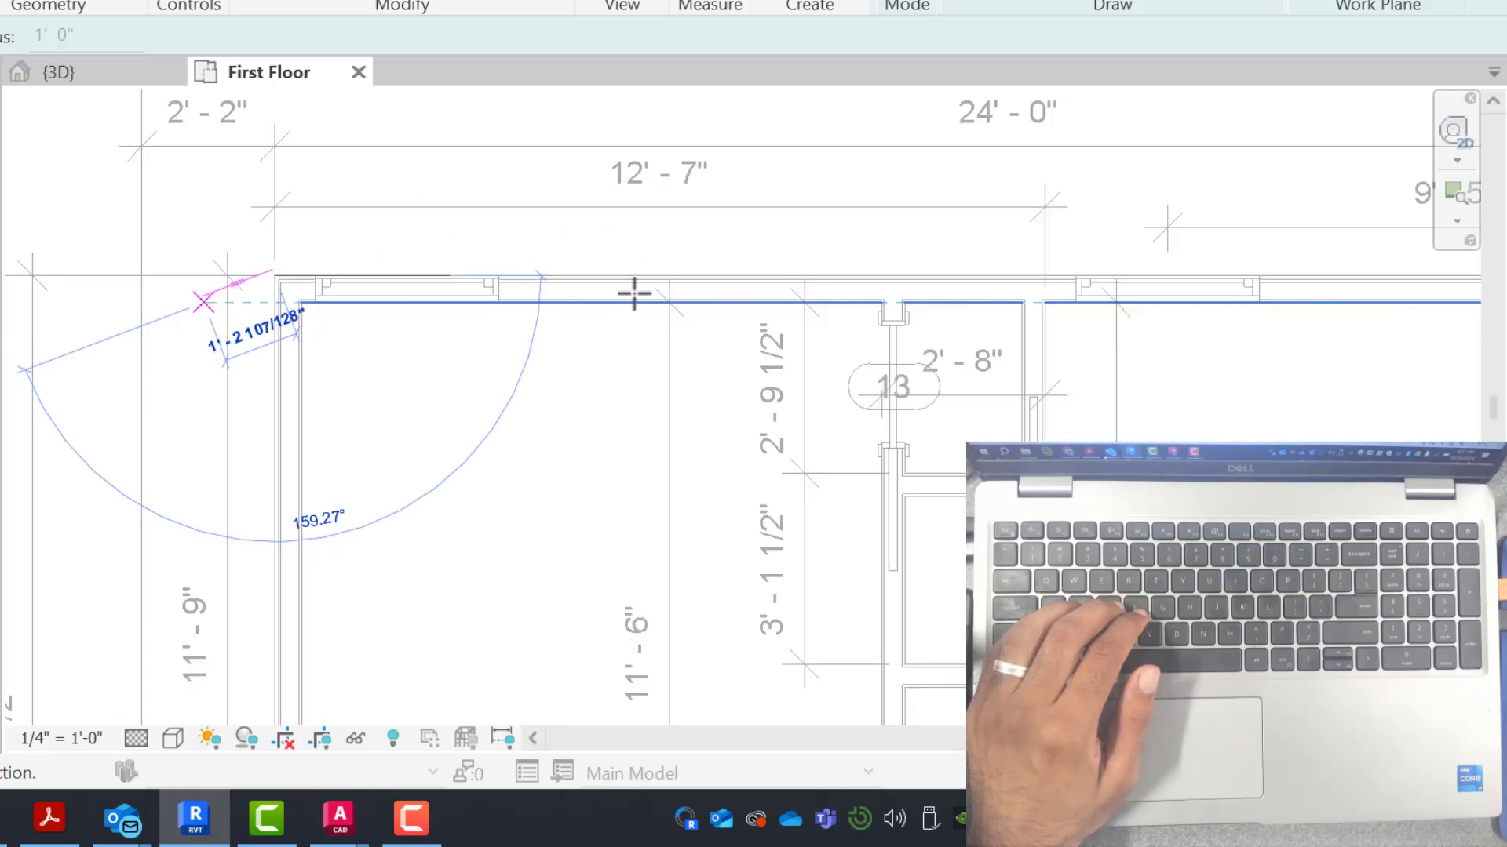
scroll(148, 296, "down", 3)
scroll(840, 279, "up", 6)
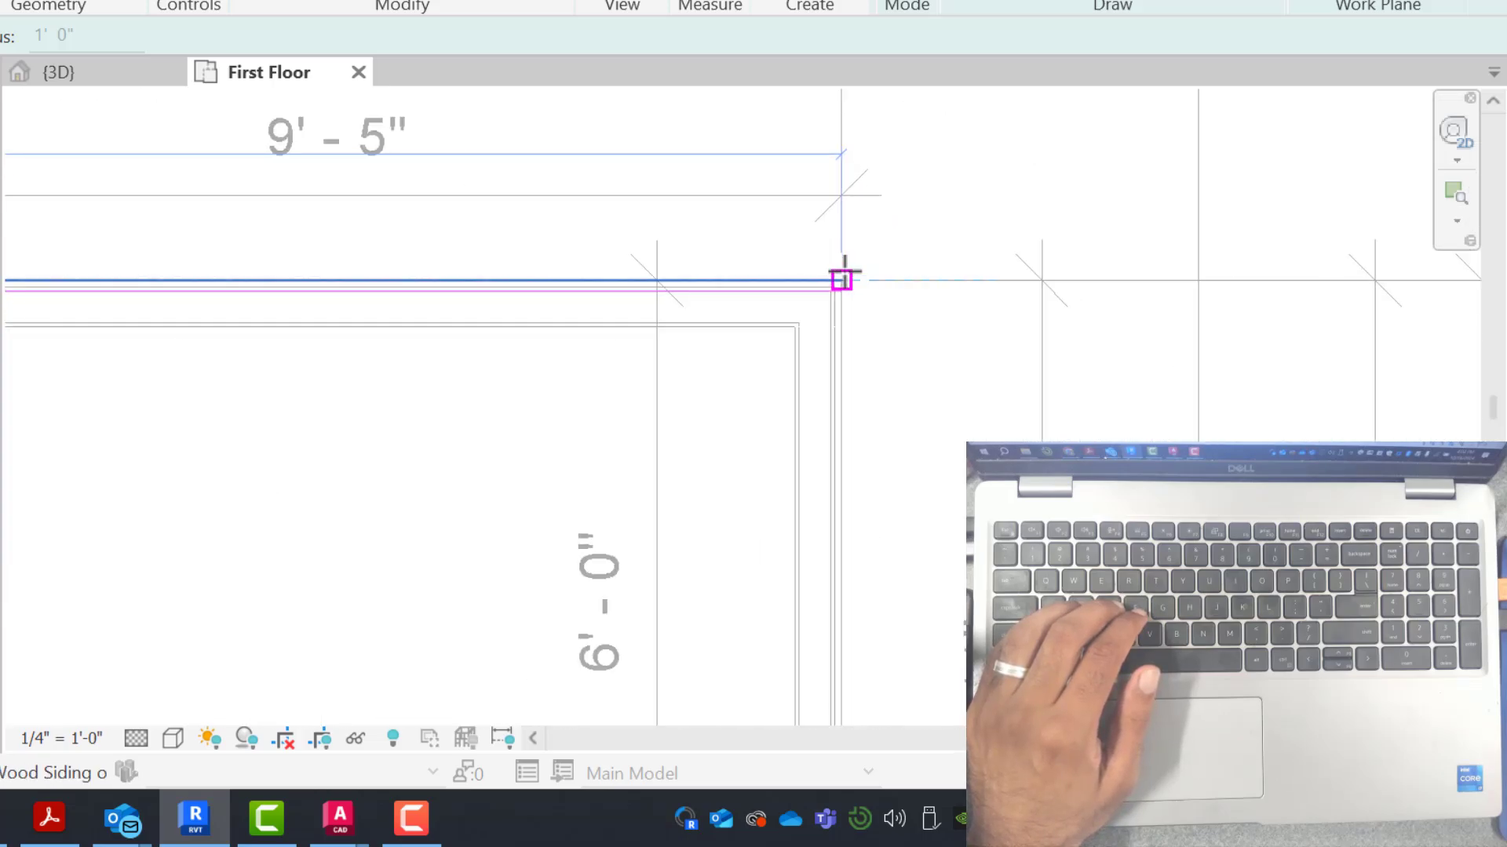
scroll(841, 279, "up", 2)
scroll(842, 180, "down", 5)
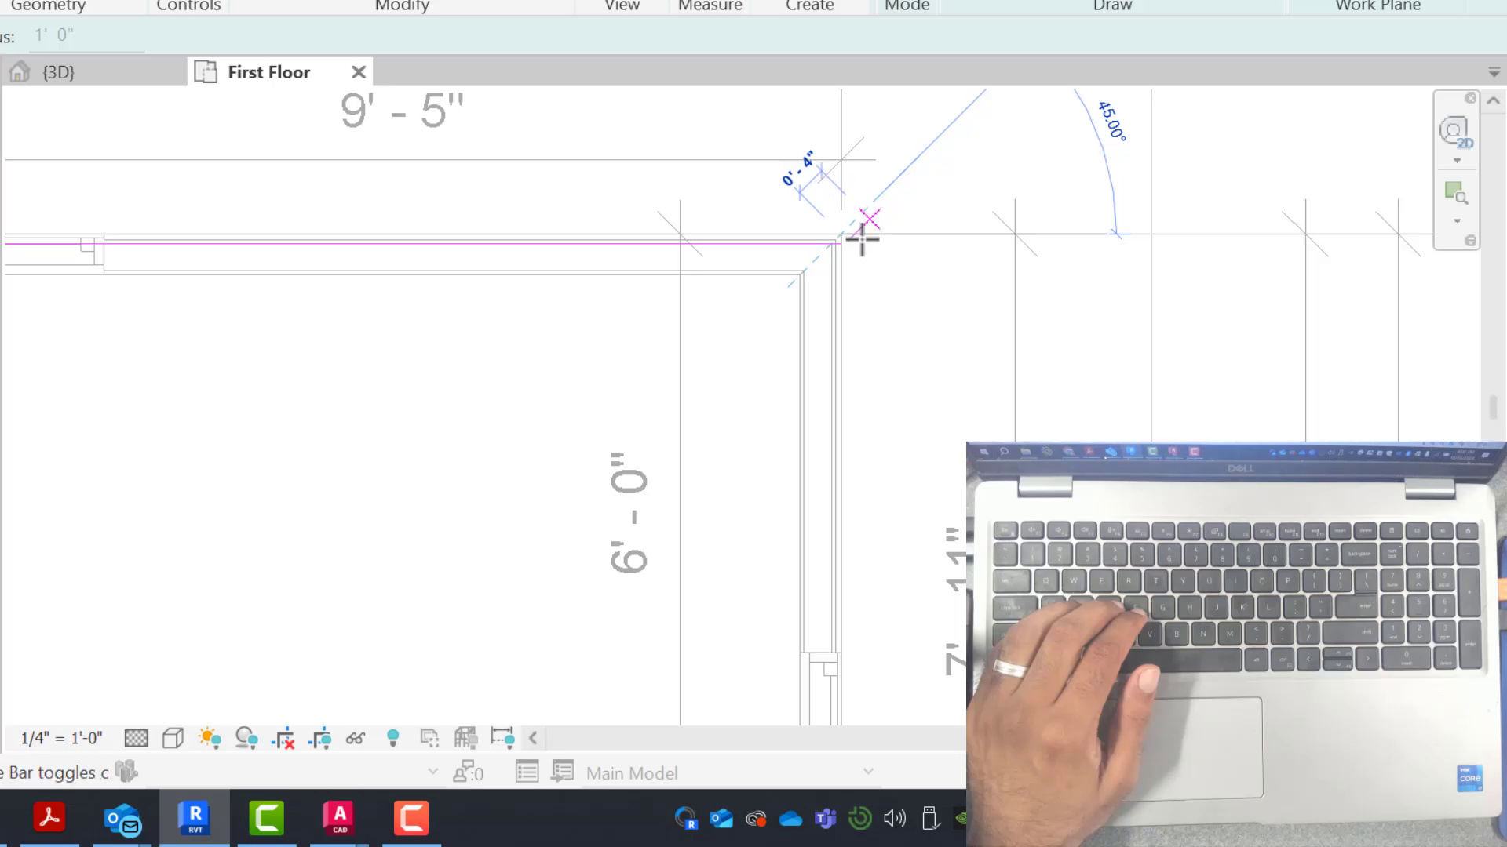
scroll(893, 306, "up", 4)
Continue the slab boundary down the right exterior wall to the inside corner just below door 4
scroll(879, 302, "down", 4)
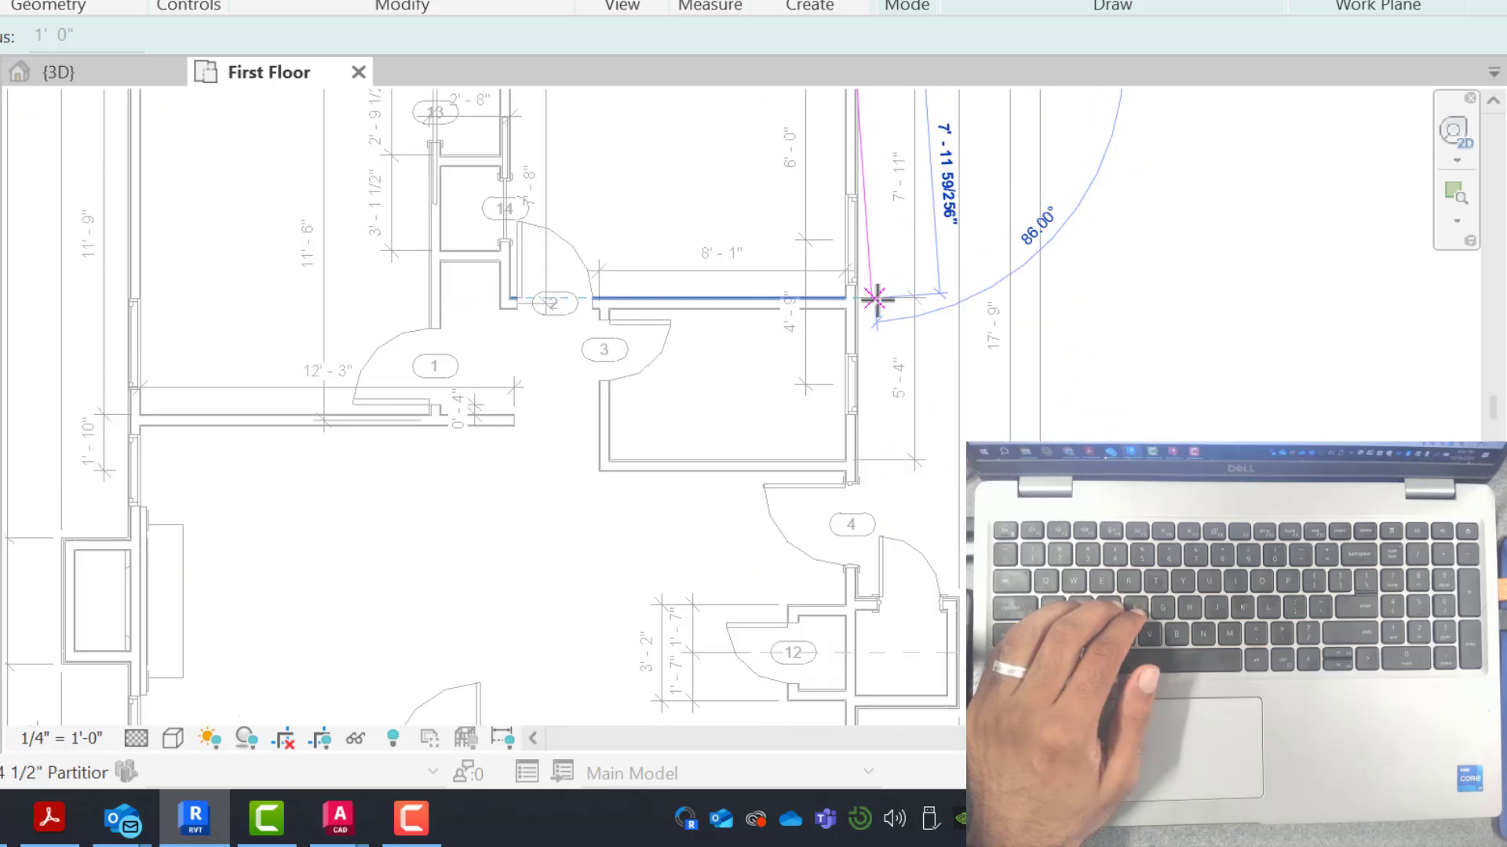
scroll(868, 541, "up", 6)
scroll(814, 557, "up", 3)
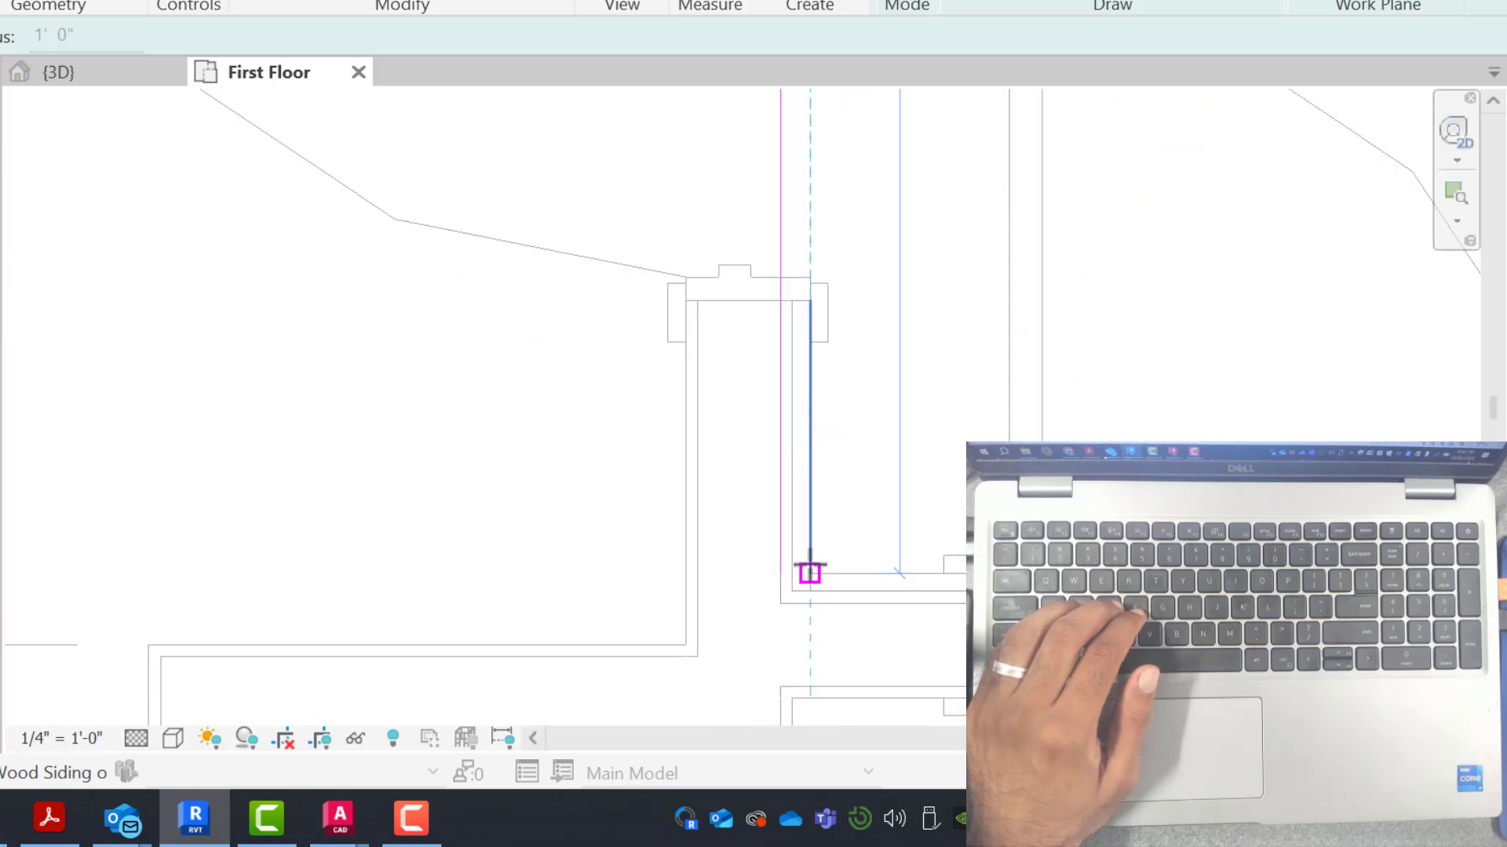
left_click(811, 574)
Trace the slab boundary around the three outer sides of the small projection beside door 12, ending back at the right exterior wall
scroll(515, 538, "down", 3)
scroll(882, 544, "up", 4)
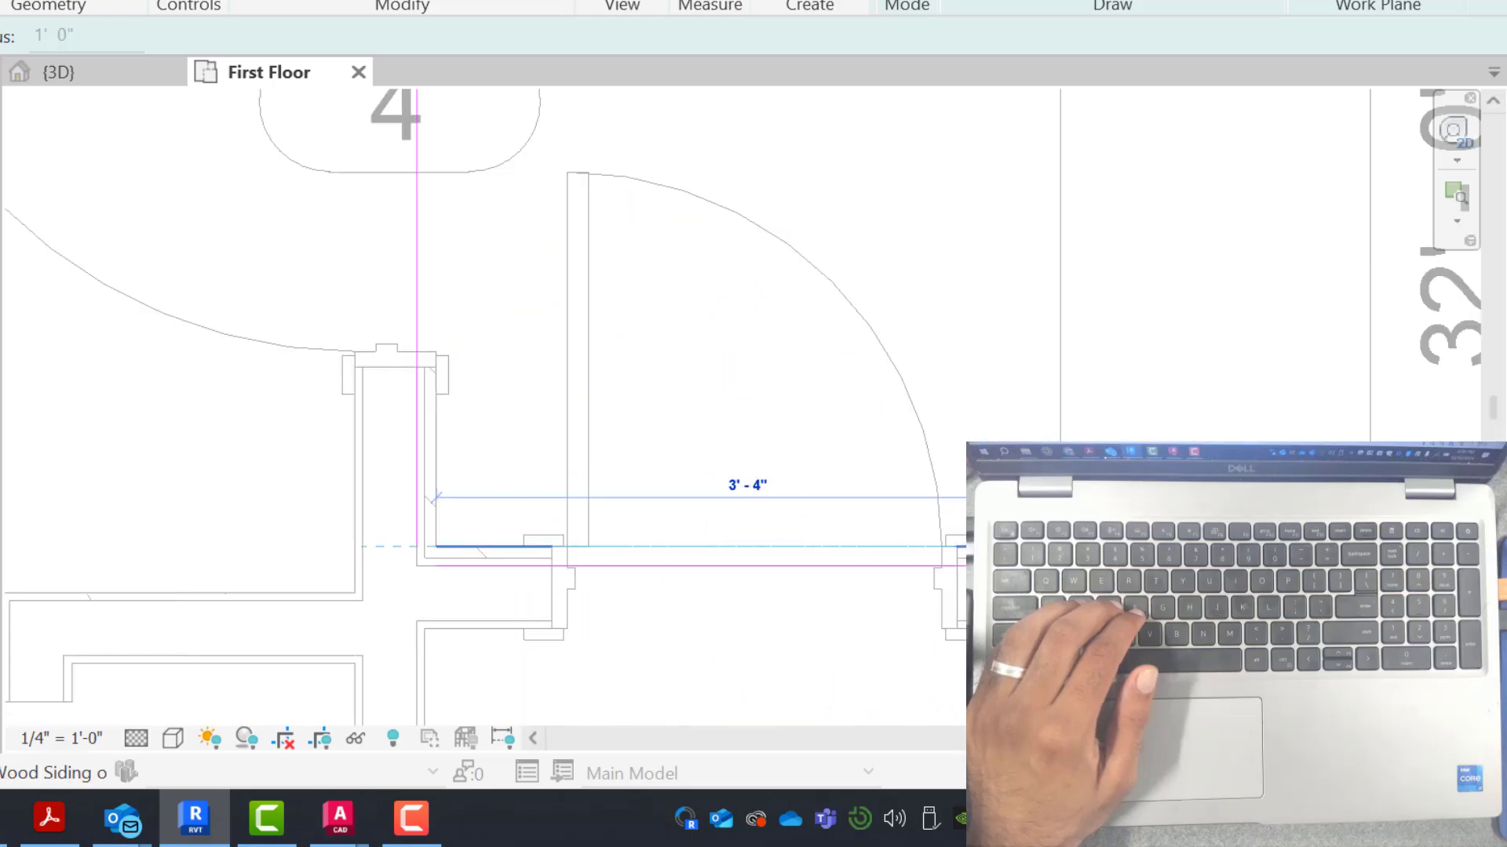
scroll(1042, 393, "down", 5)
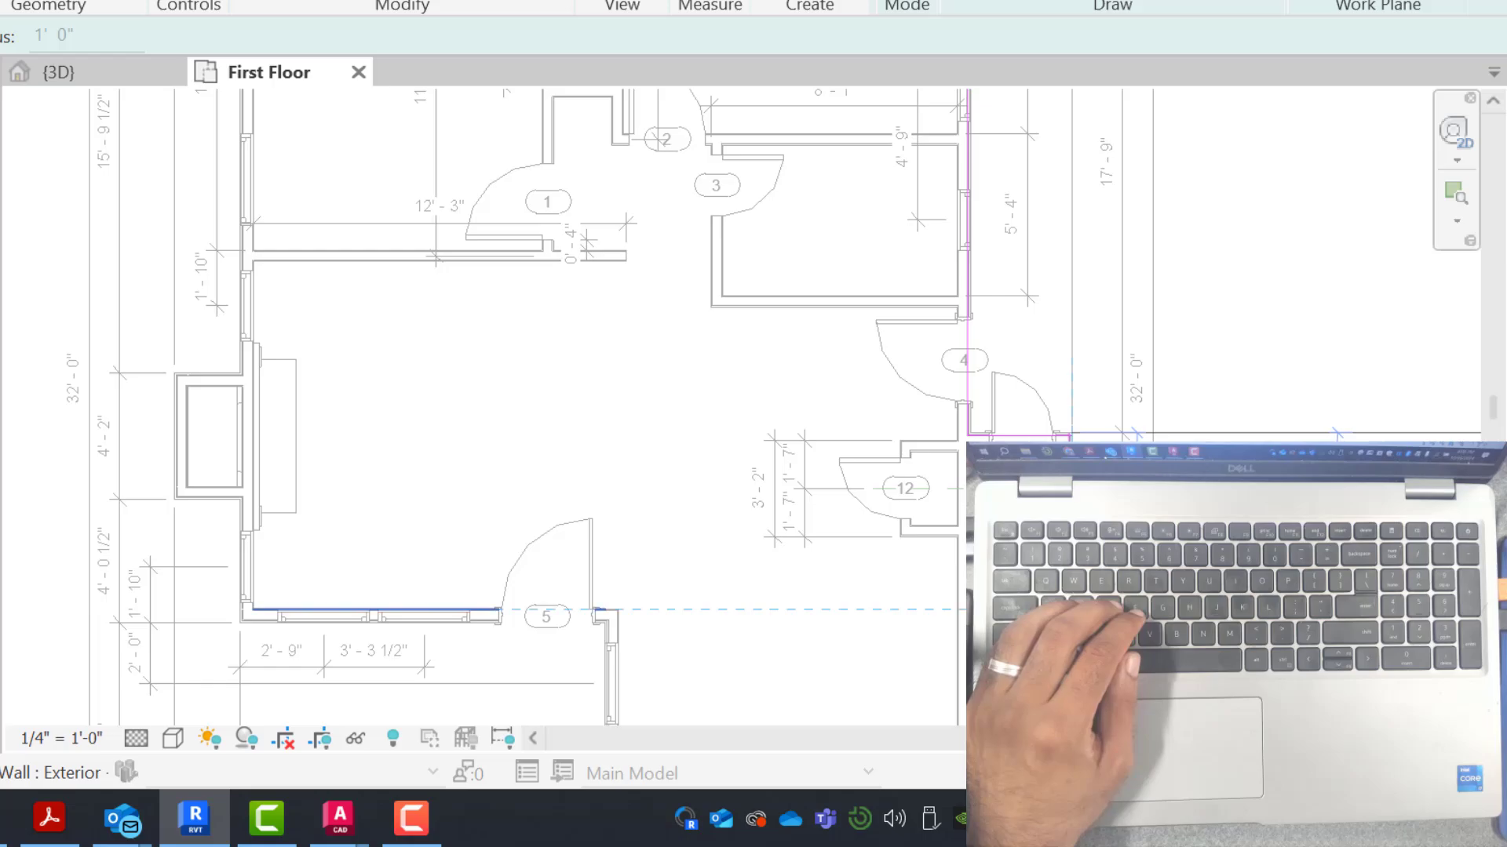
scroll(1072, 432, "up", 5)
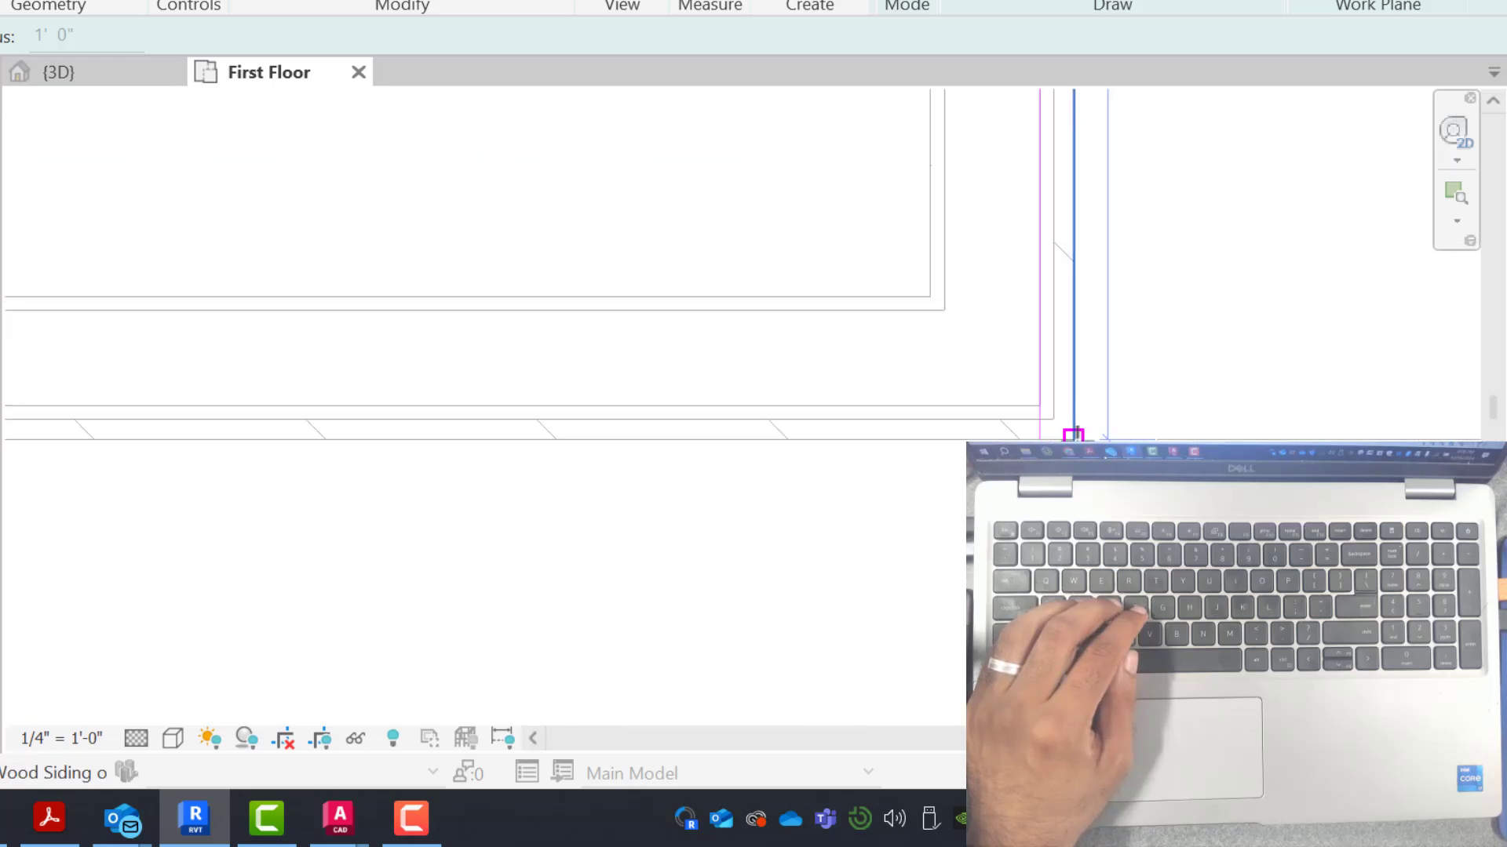
scroll(1117, 410, "down", 3)
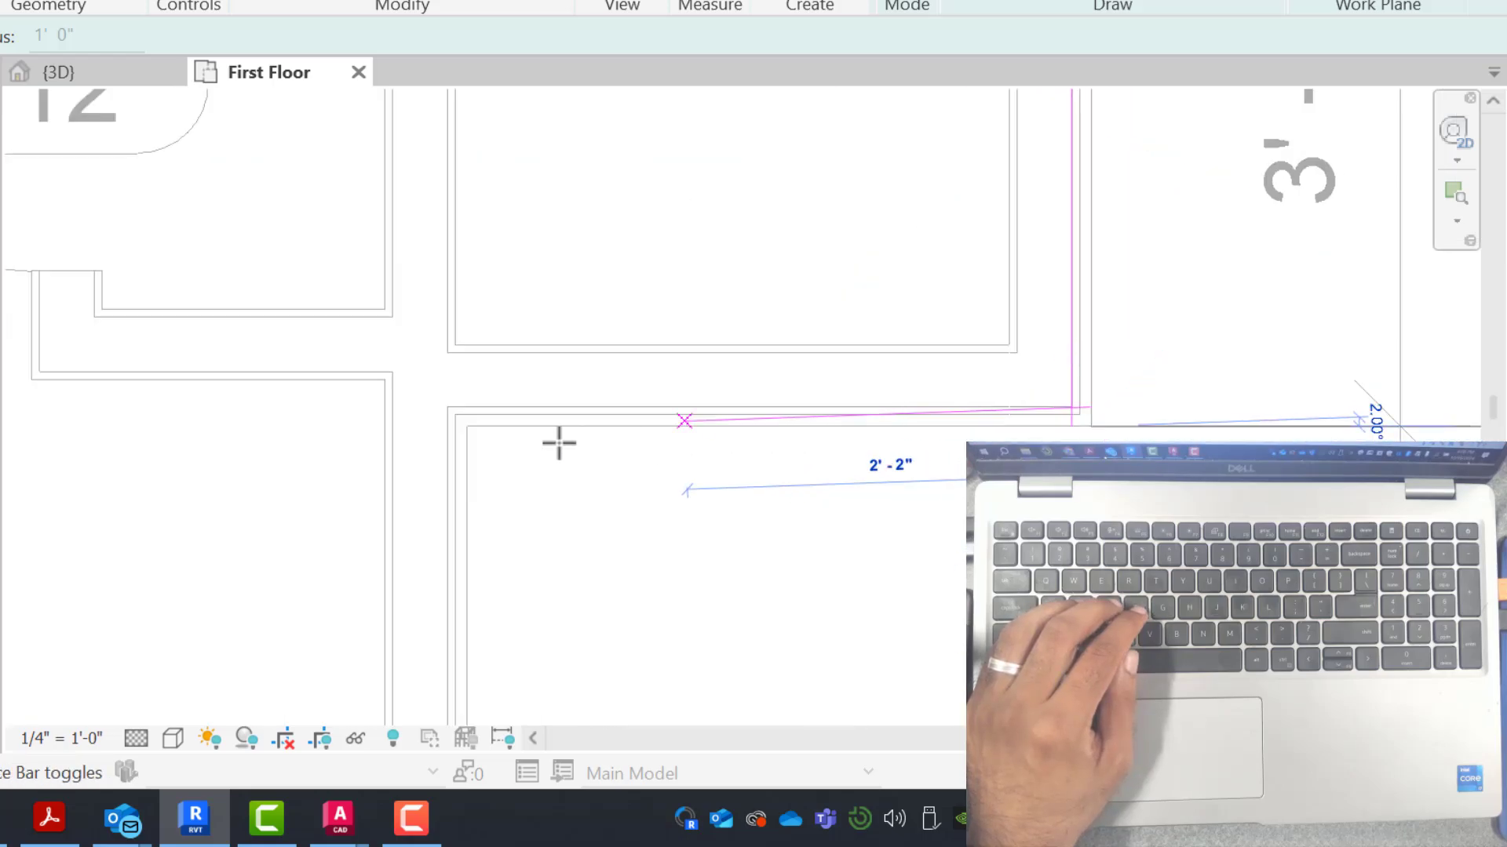
scroll(558, 440, "up", 2)
scroll(416, 421, "down", 3)
scroll(539, 309, "up", 5)
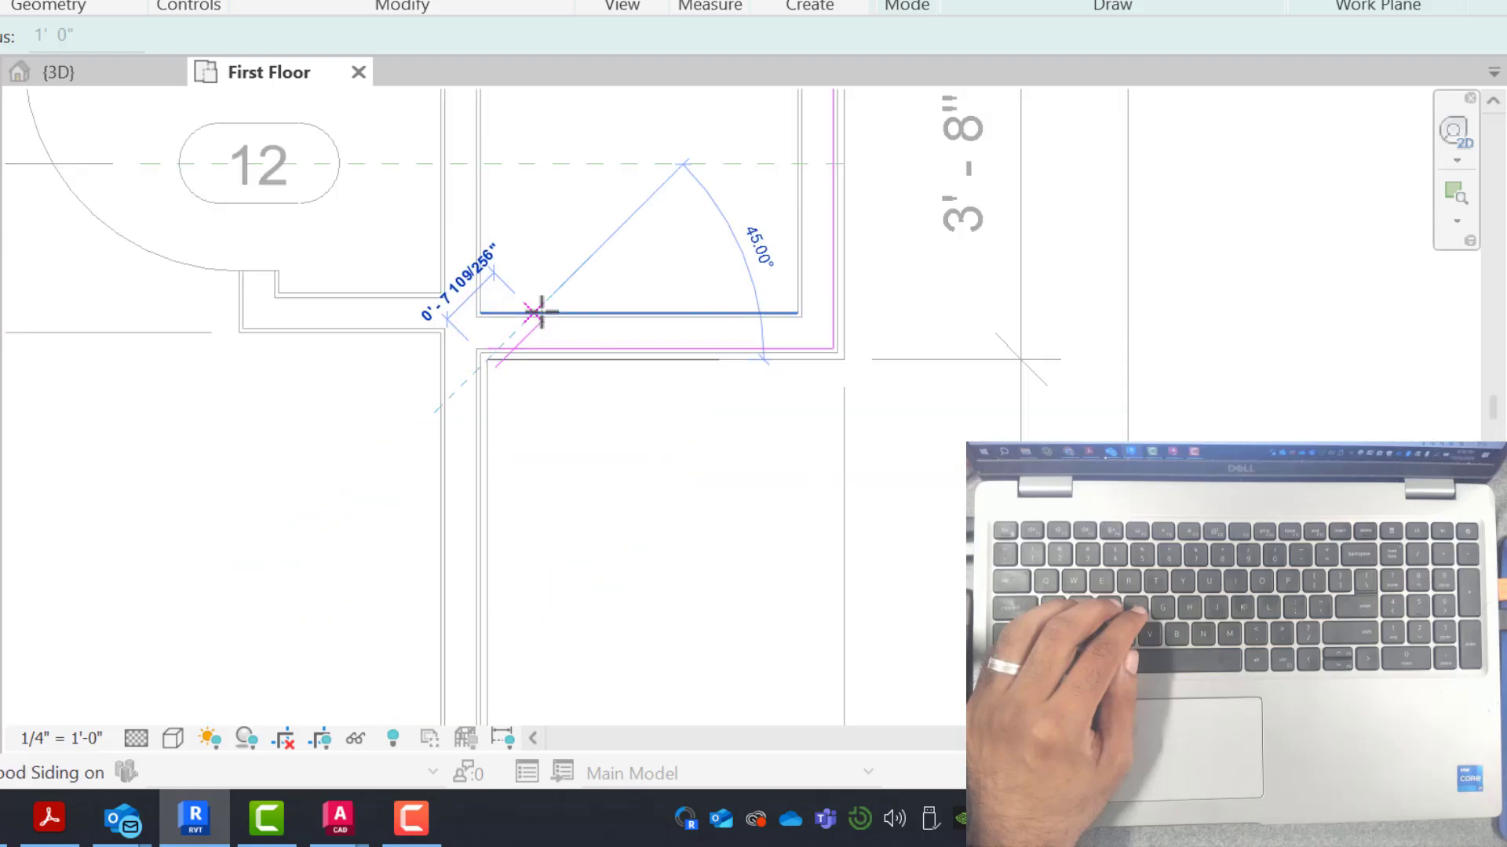
Draw the slab boundary down the lower wing's right wall and along its bottom wall to the wing's lower-left corner
scroll(533, 309, "down", 3)
scroll(534, 309, "down", 3)
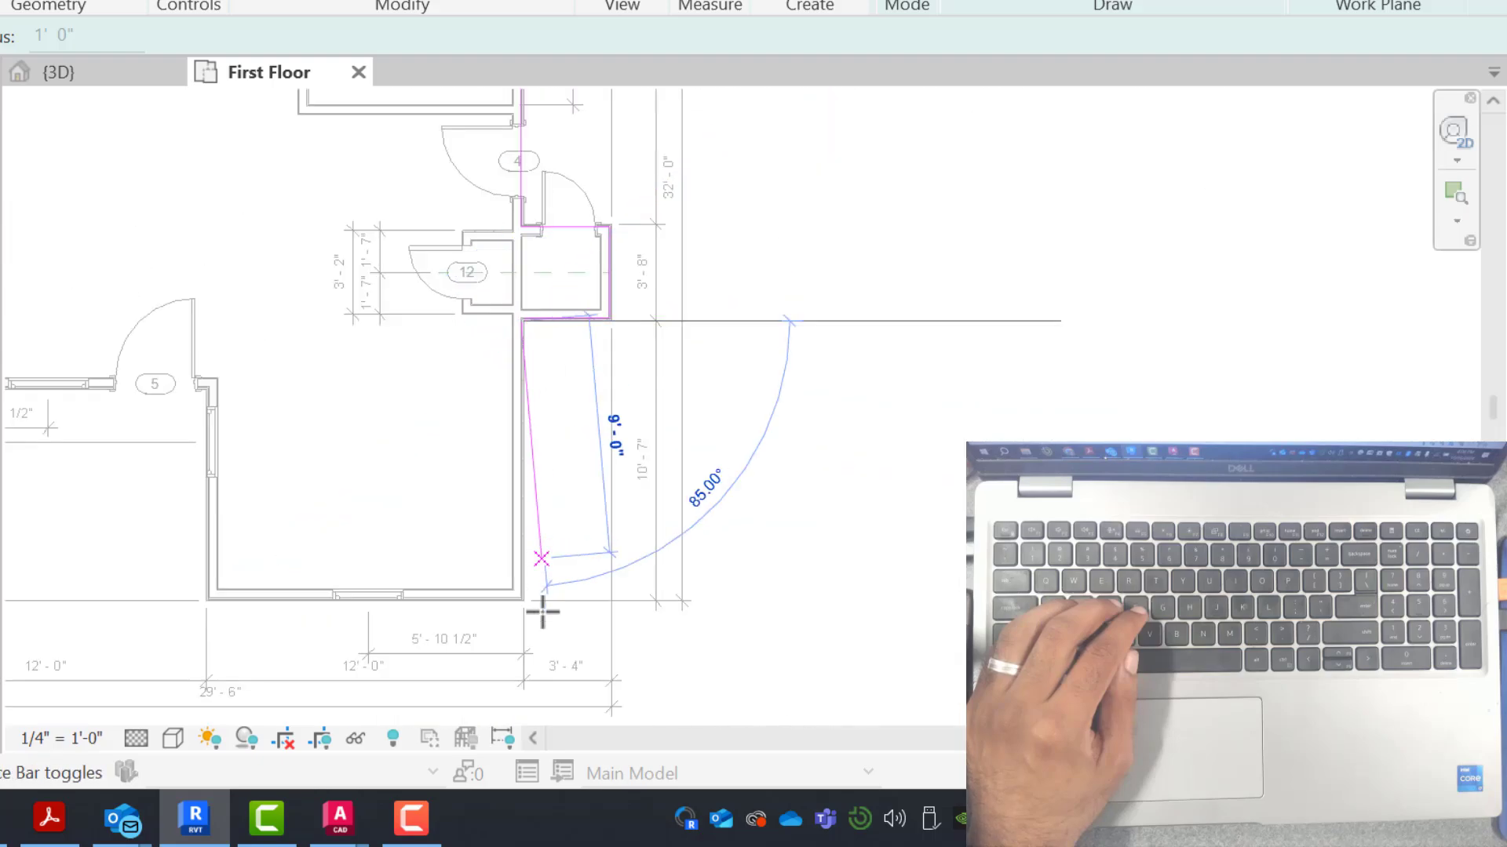
scroll(521, 609, "up", 5)
scroll(482, 604, "up", 1)
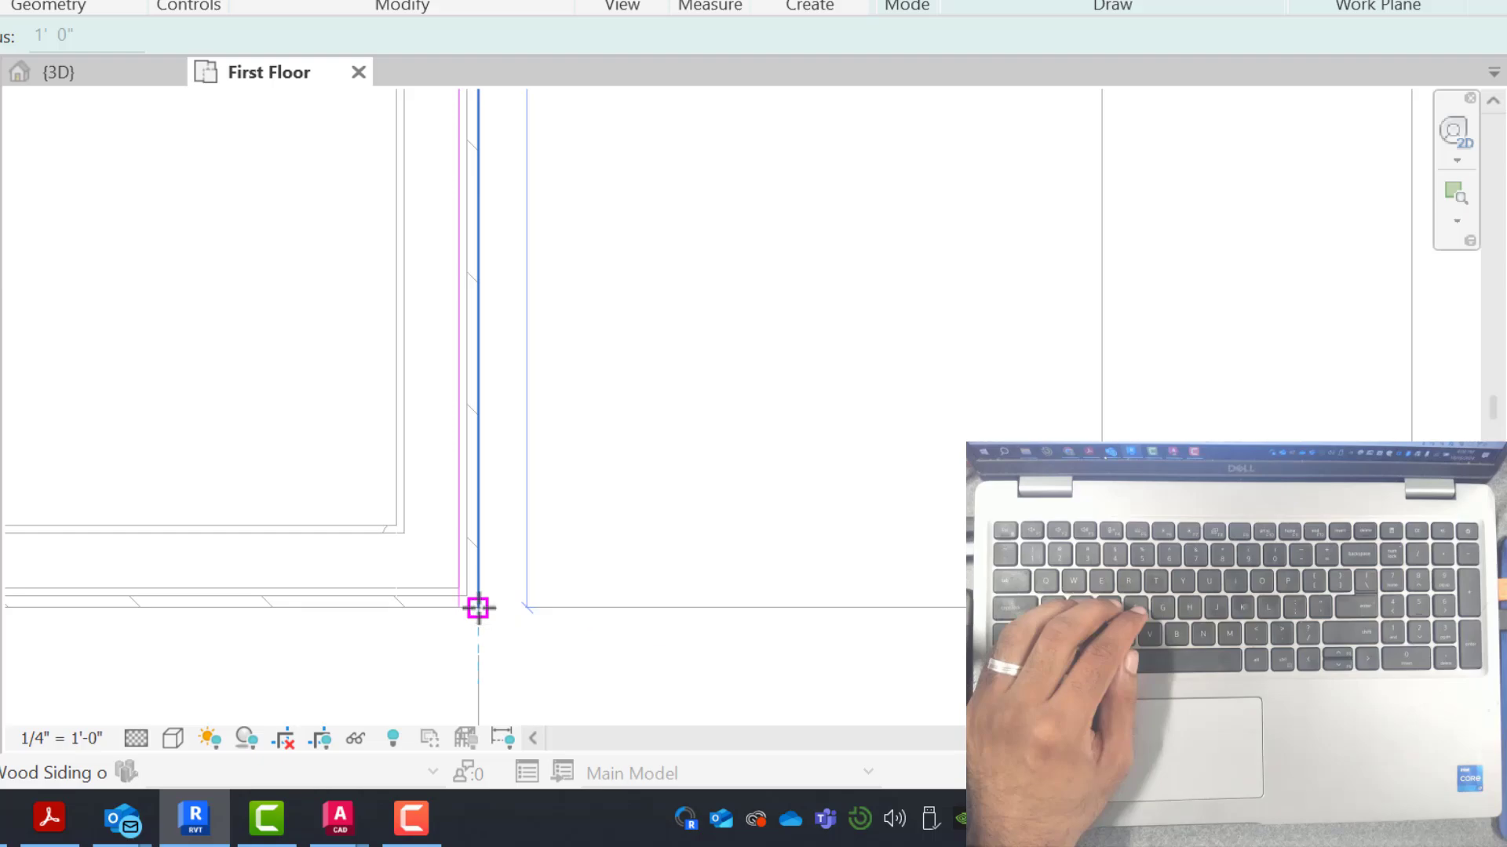
left_click(479, 608)
scroll(808, 521, "down", 3)
scroll(252, 539, "up", 4)
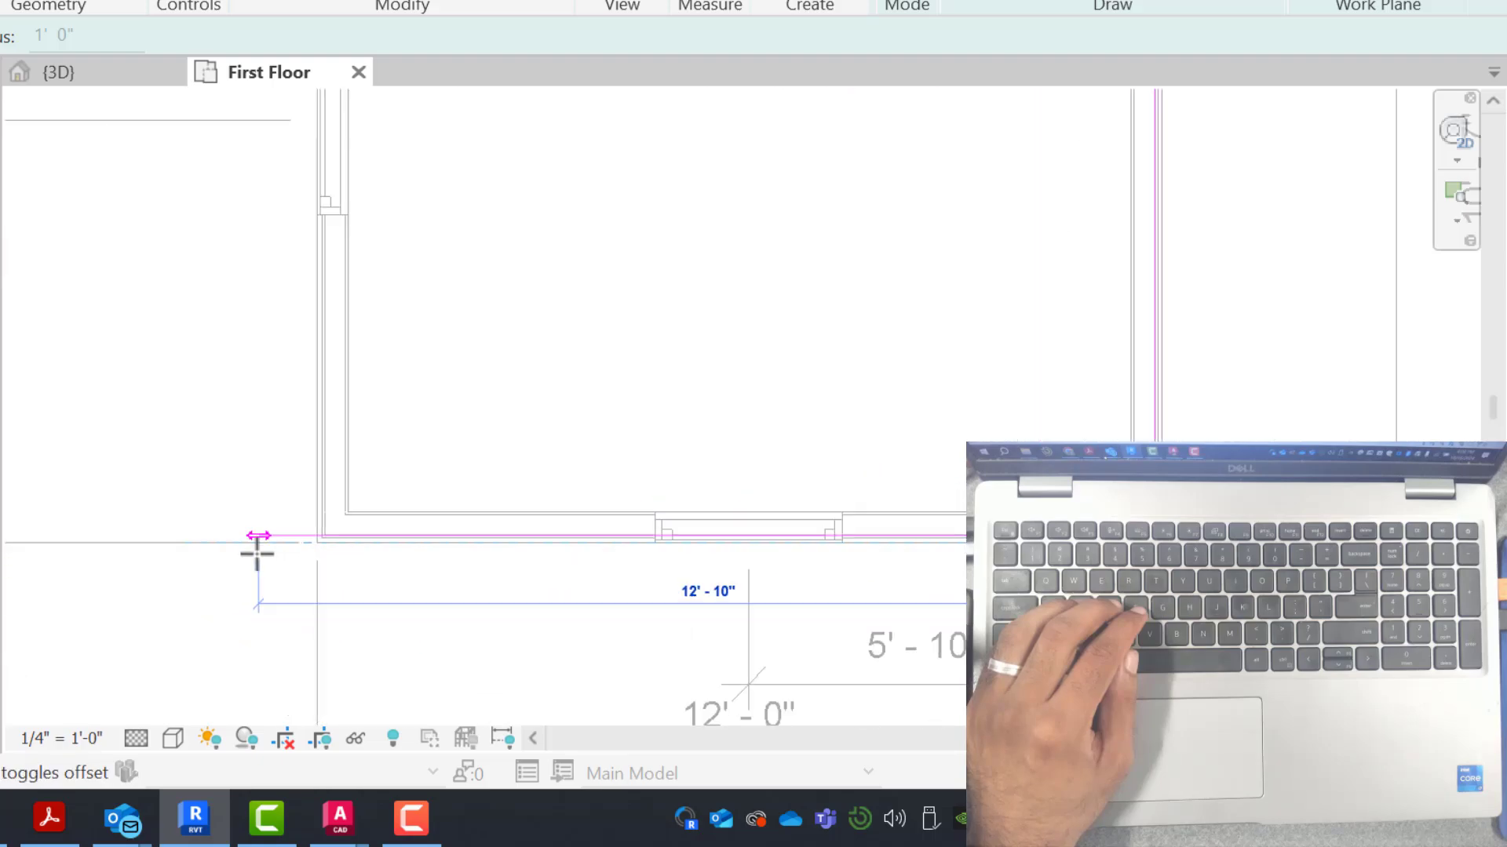
scroll(337, 548, "up", 2)
left_click(329, 532)
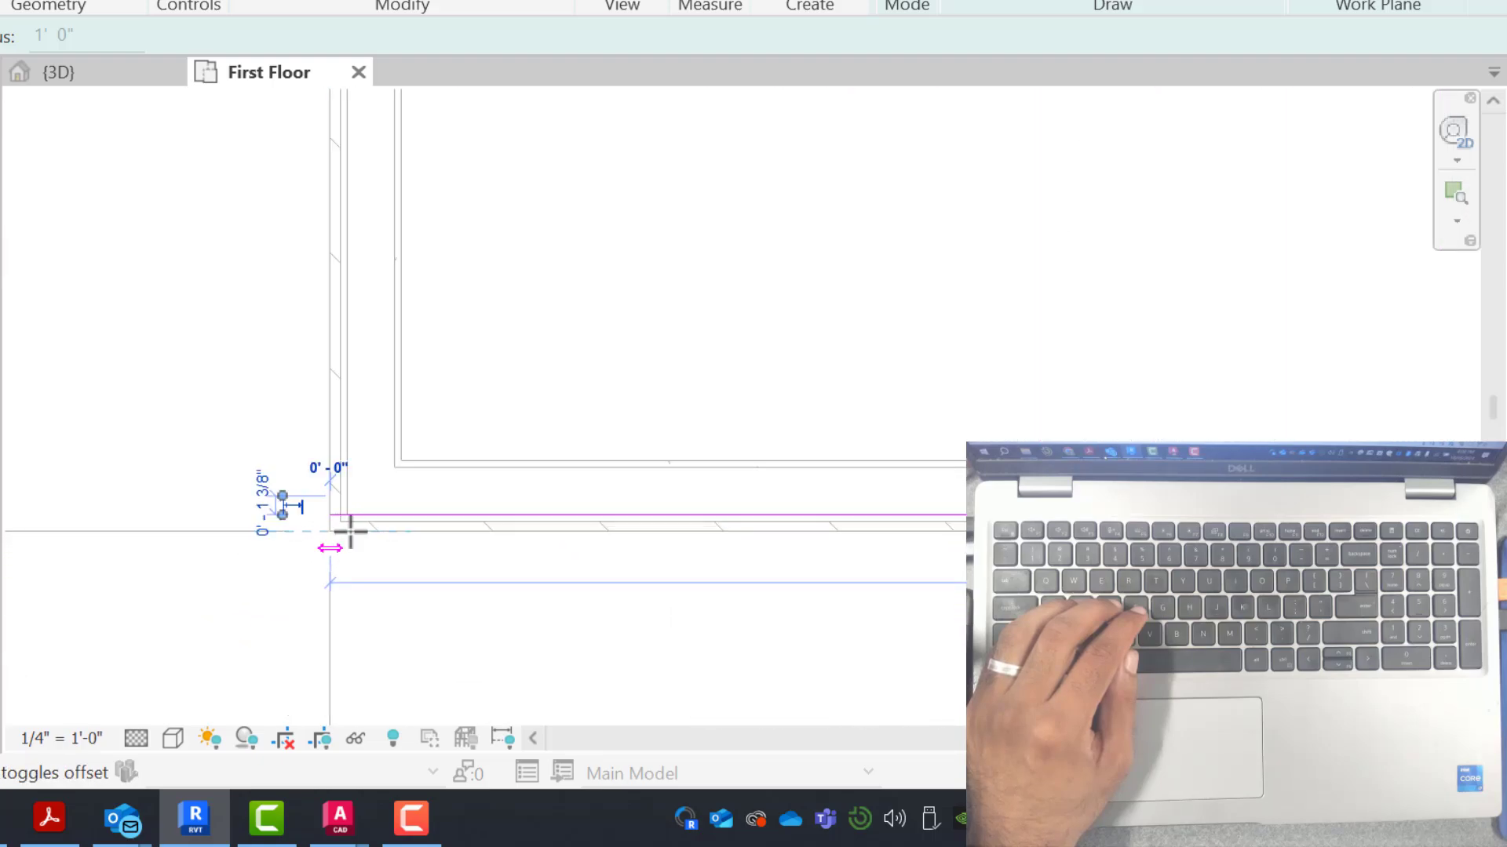
Continue the slab boundary up the lower wing's left wall and across the door 5 wall to the cabin's left exterior corner
scroll(650, 565, "down", 5)
scroll(554, 360, "up", 6)
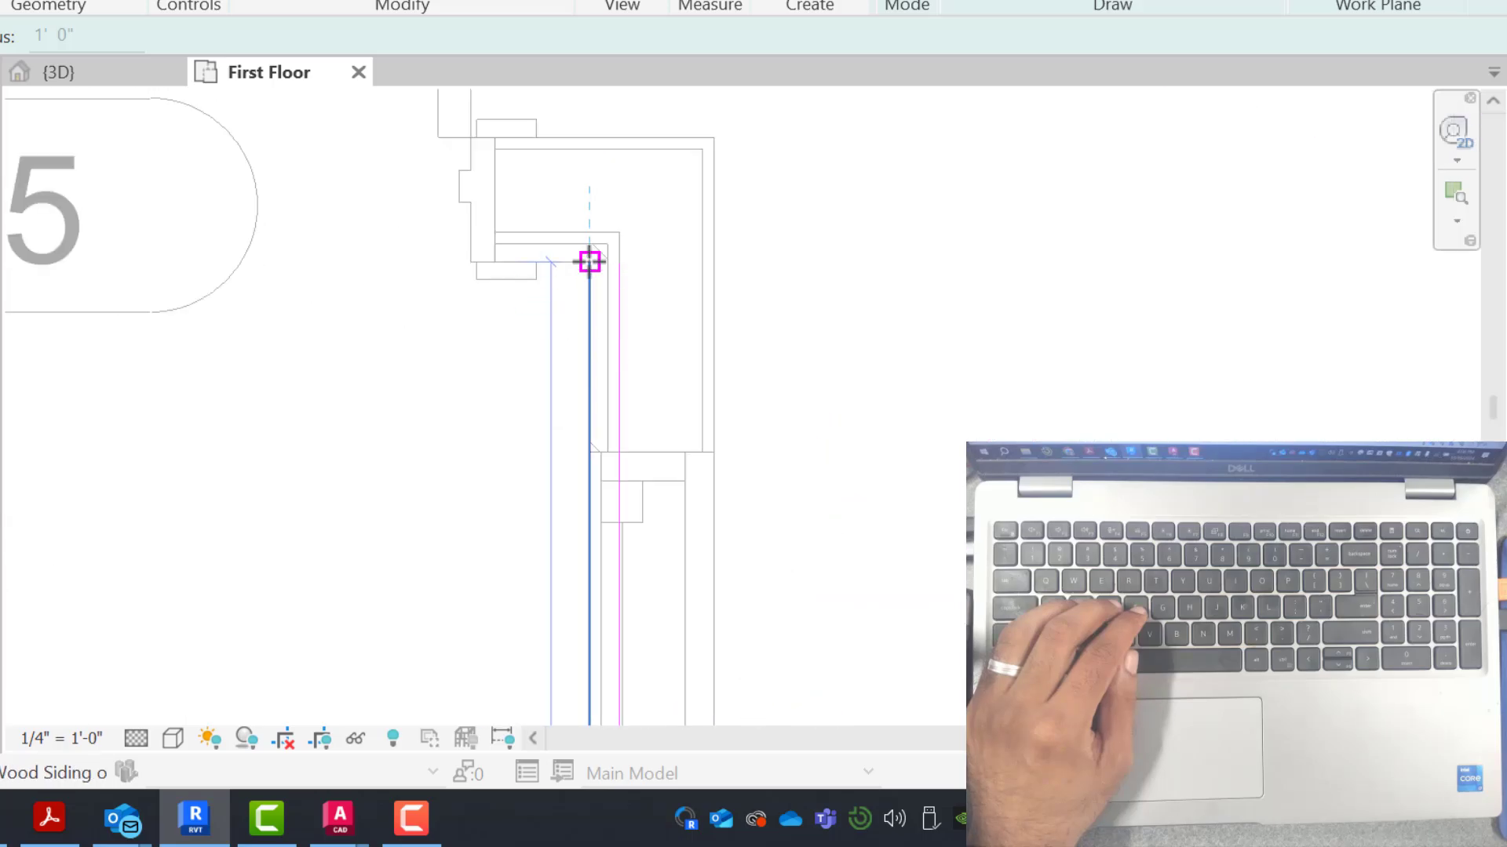
left_click(590, 262)
scroll(926, 327, "down", 3)
scroll(350, 313, "up", 5)
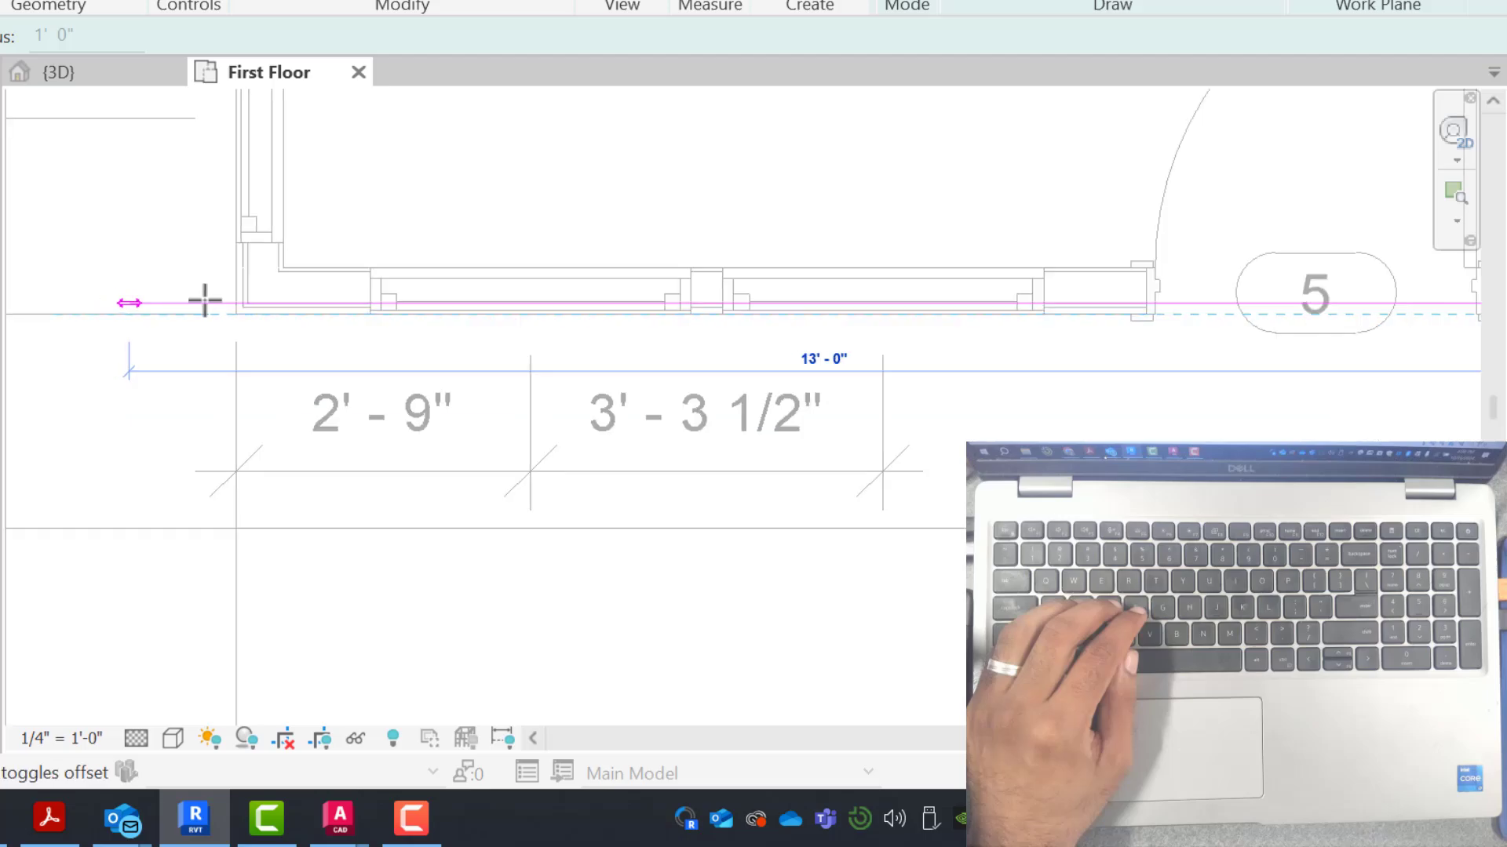
scroll(203, 304, "up", 4)
left_click(188, 316)
Continue the slab boundary up the left exterior wall to the chimney and along the chimney's lower side to its outer corner
scroll(188, 316, "down", 5)
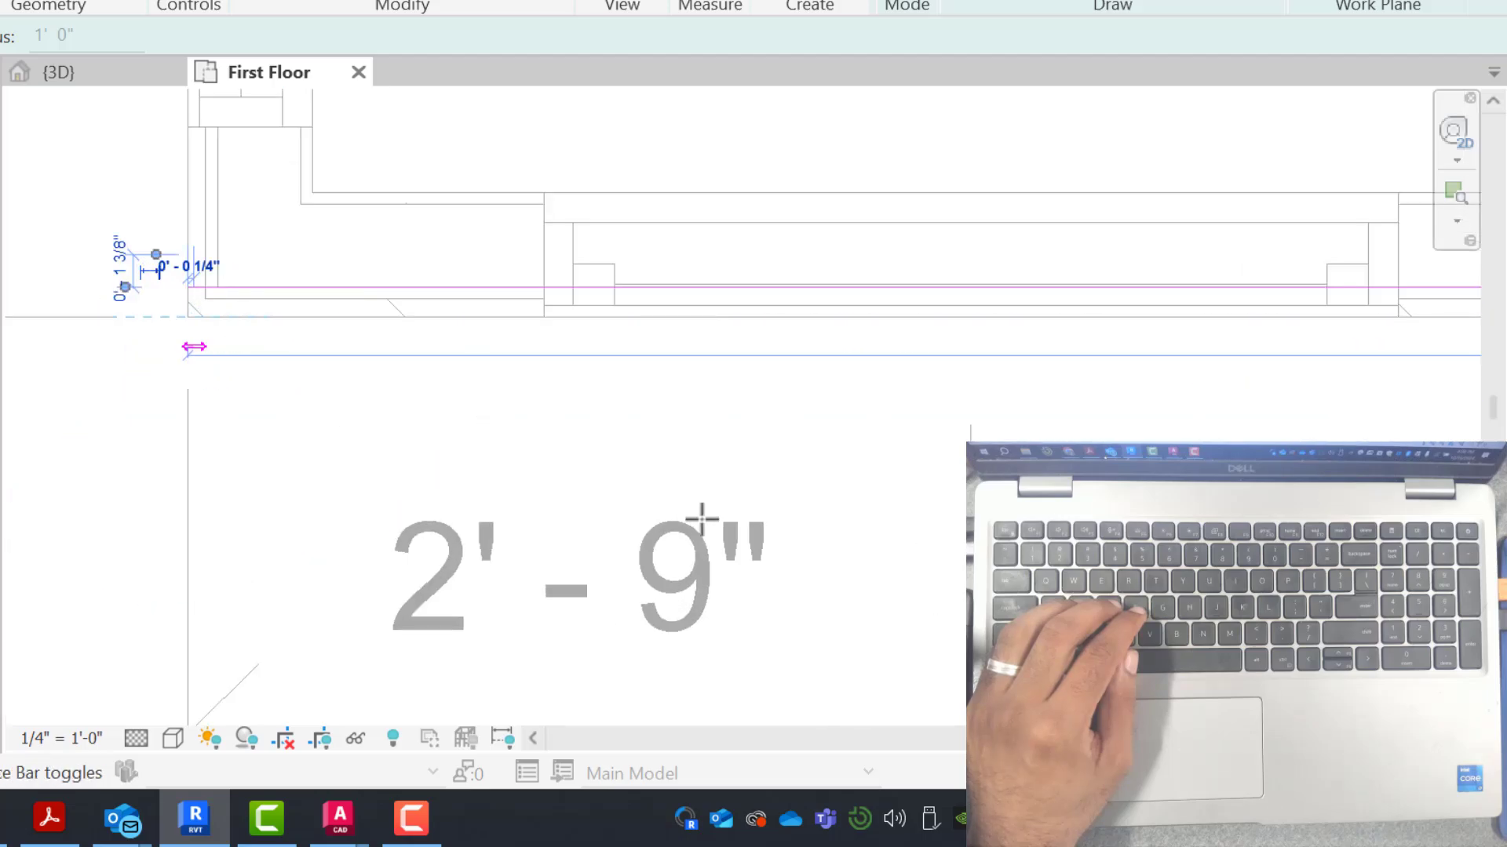
scroll(723, 521, "up", 6)
scroll(620, 344, "up", 4)
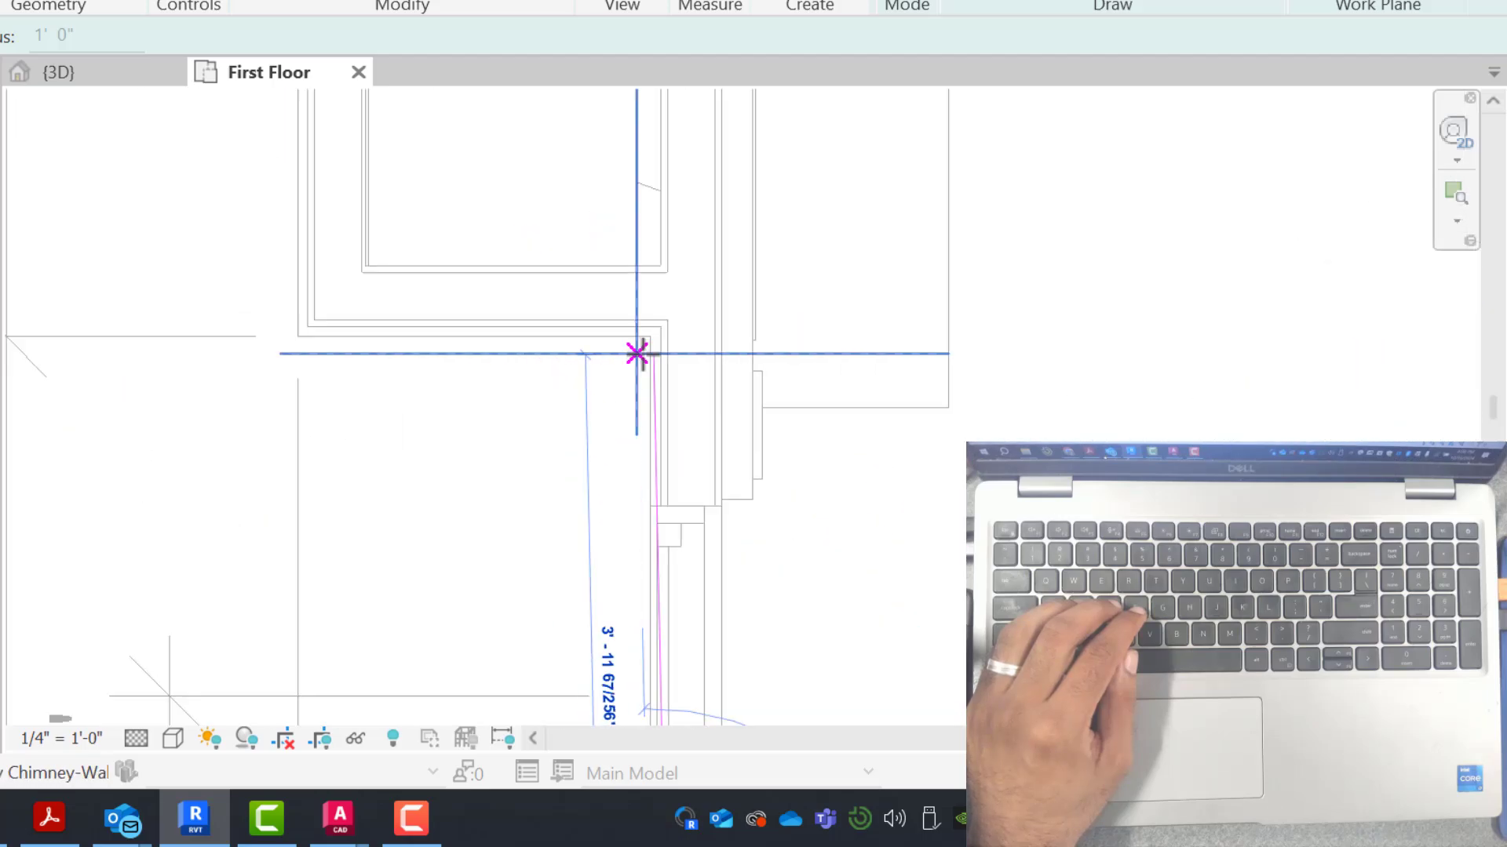
left_click(652, 328)
scroll(901, 396, "up", 3)
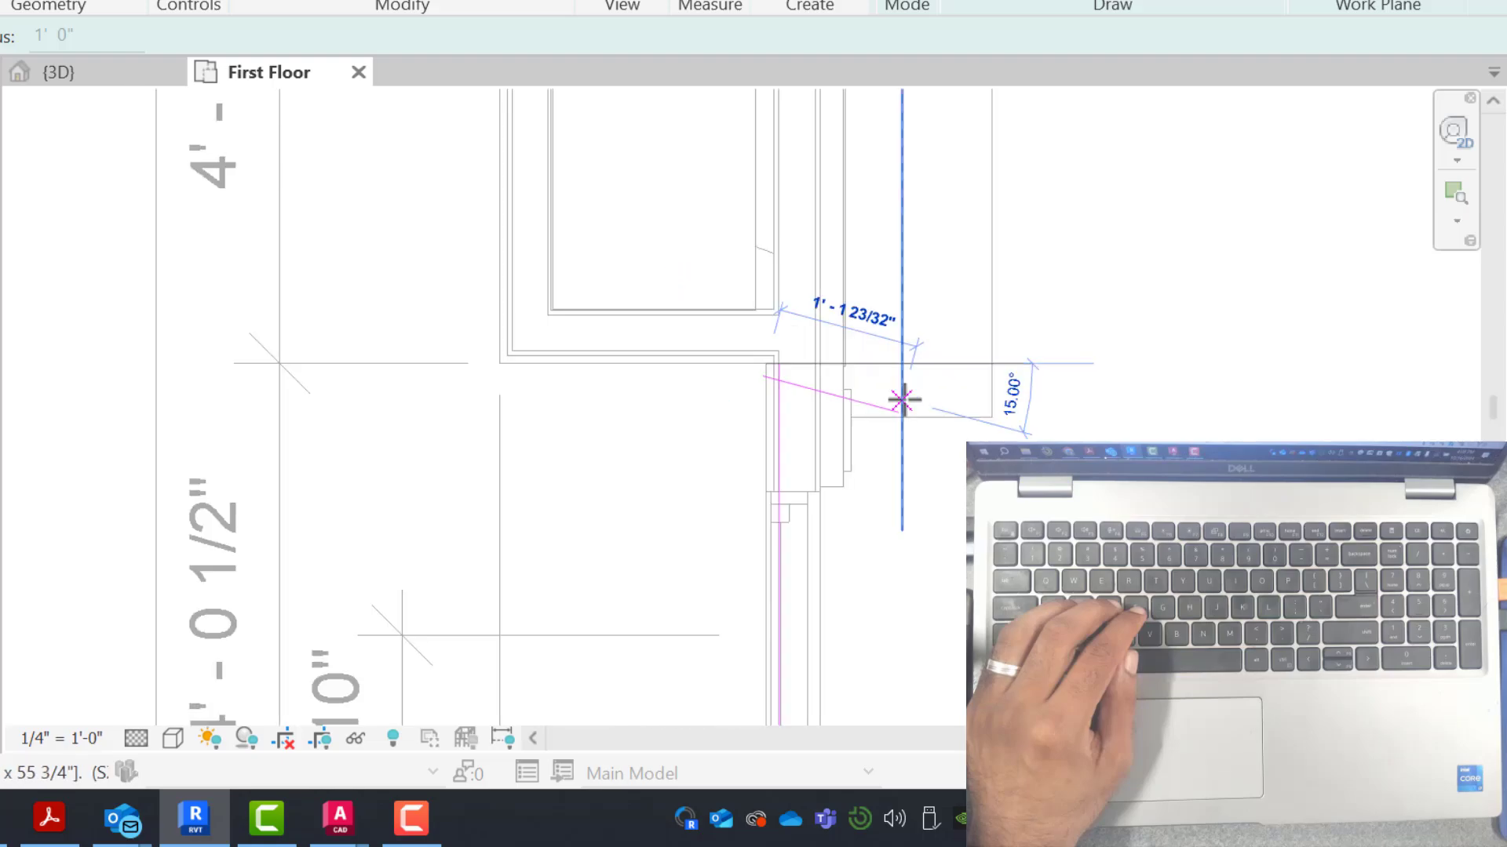
scroll(656, 377, "down", 2)
scroll(641, 363, "up", 2)
left_click(615, 374)
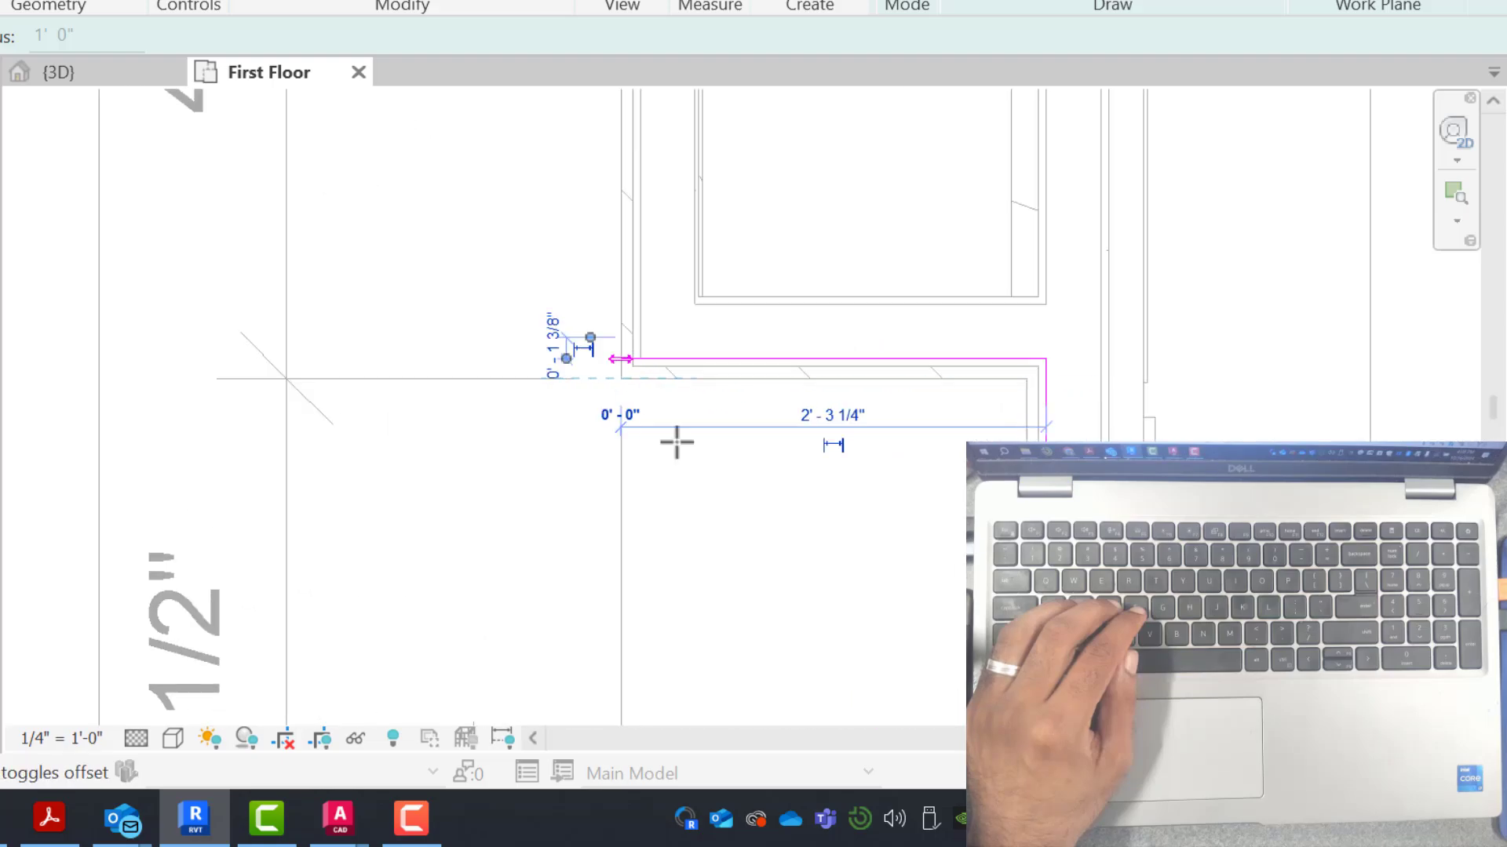
Trace the slab boundary up the chimney's outer side and along its upper side back to the left exterior wall
scroll(740, 545, "down", 5)
scroll(727, 328, "up", 5)
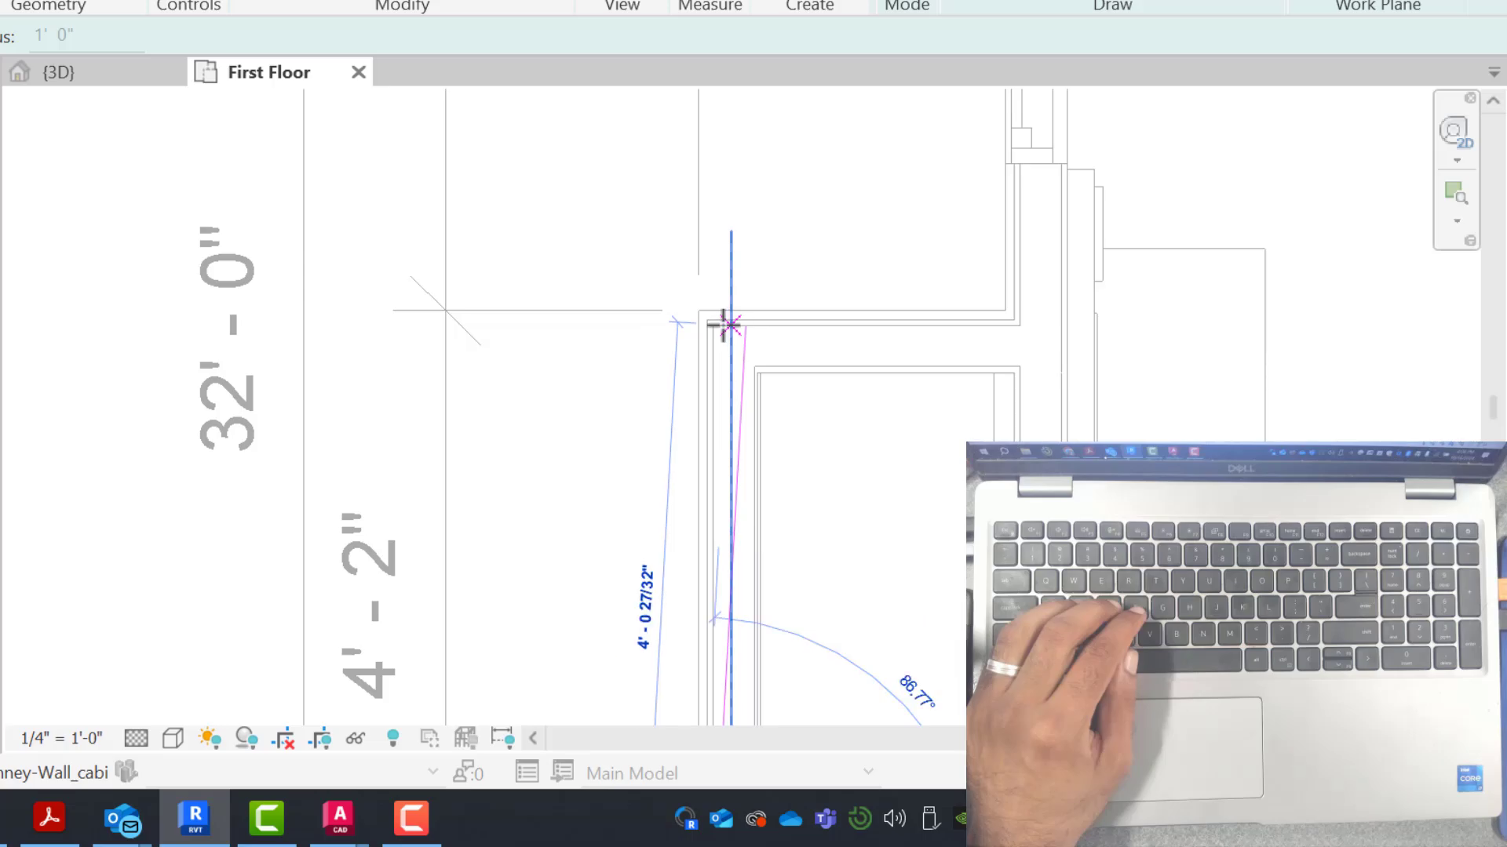
left_click(688, 308)
scroll(853, 350, "down", 3)
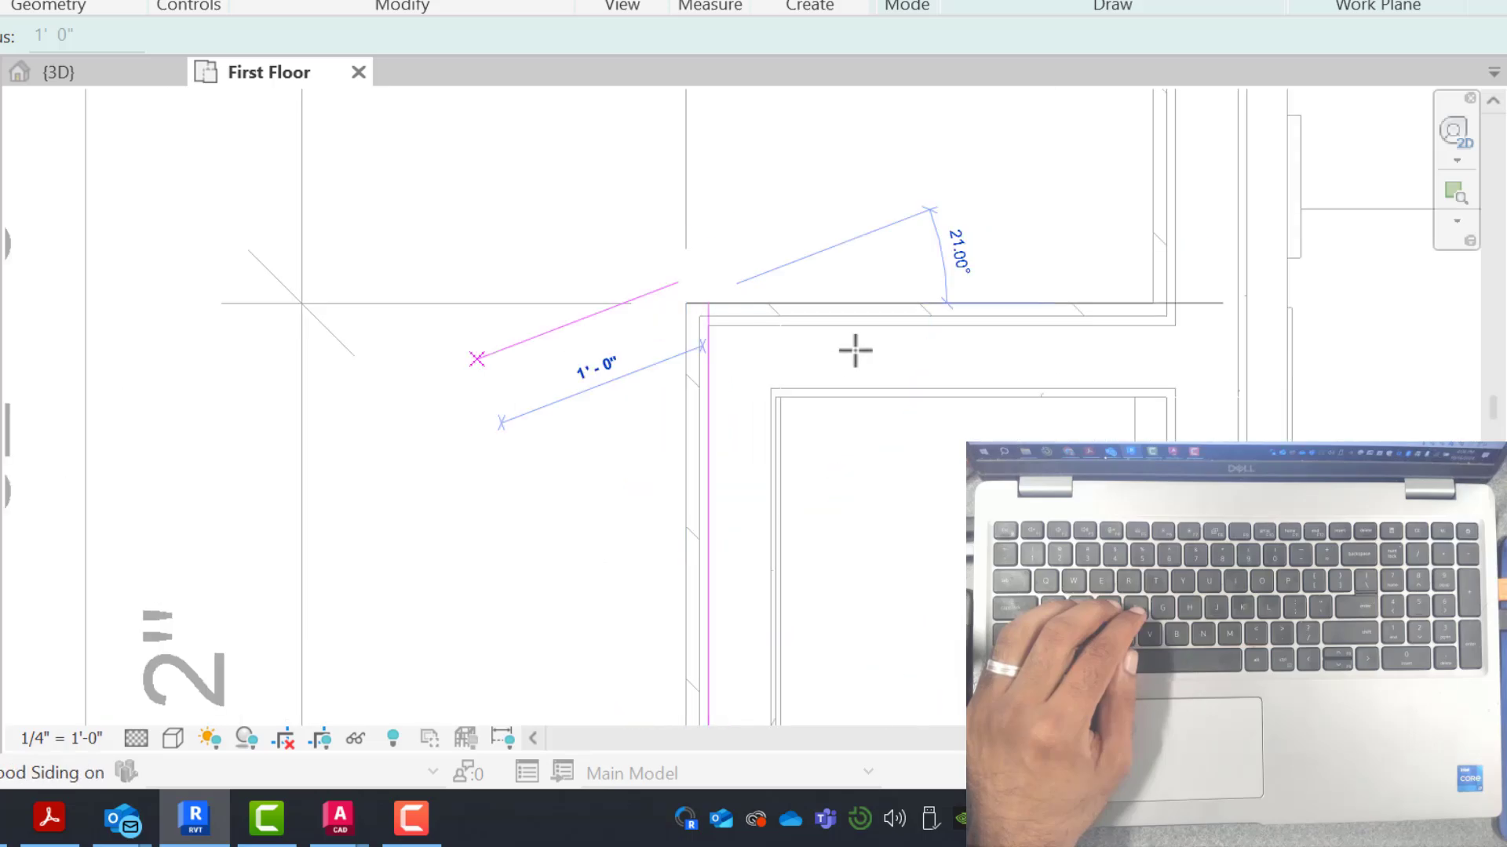
scroll(861, 326, "up", 3)
left_click(808, 362)
scroll(932, 541, "down", 2)
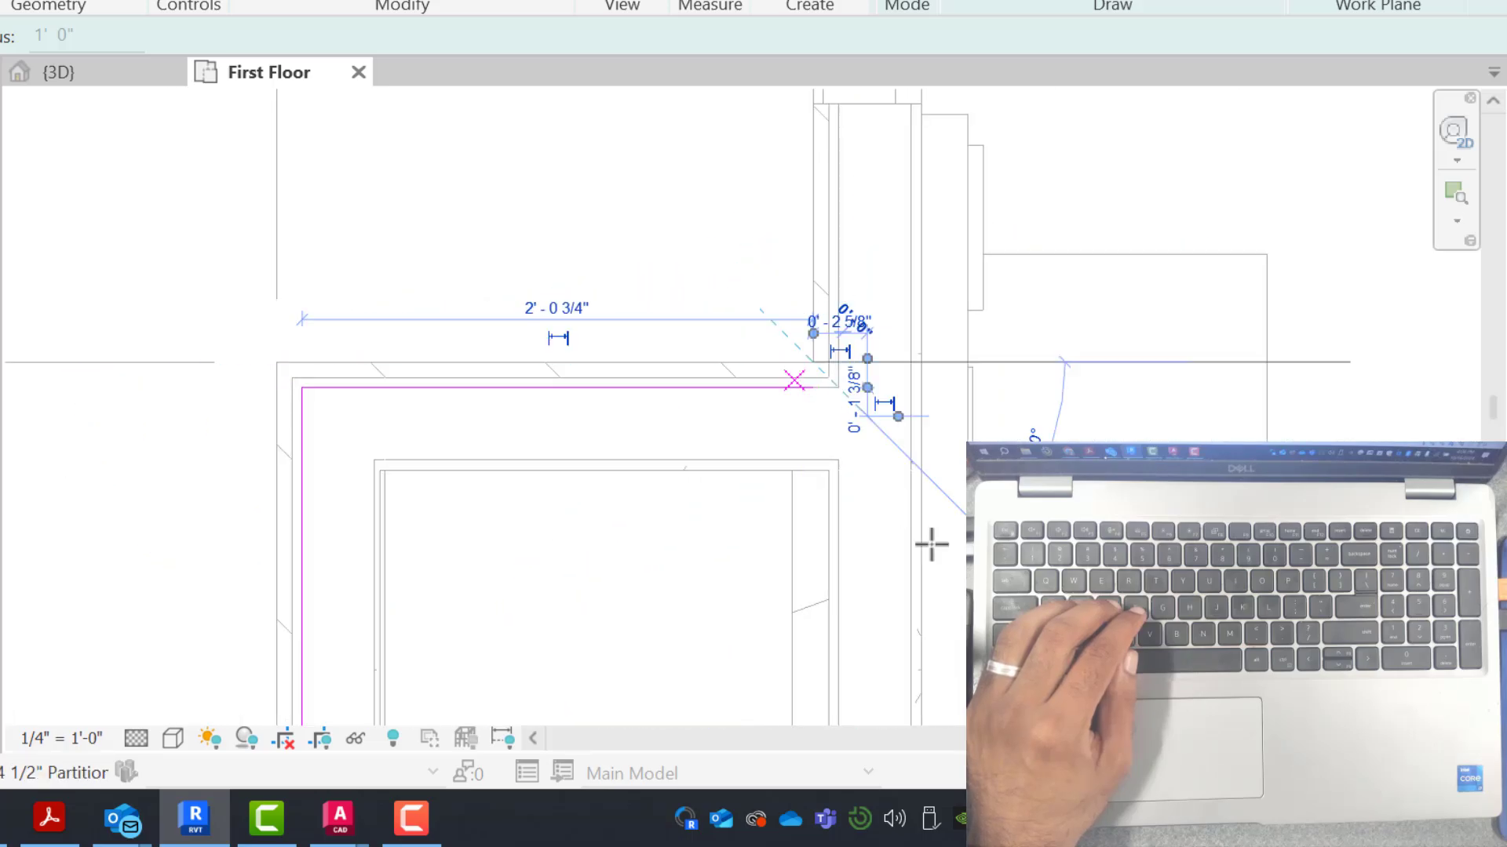
scroll(800, 596, "up", 3)
left_click(809, 547)
Close the slab boundary by drawing it up the left exterior wall to the cabin's upper-left exterior corner
scroll(812, 541, "down", 2)
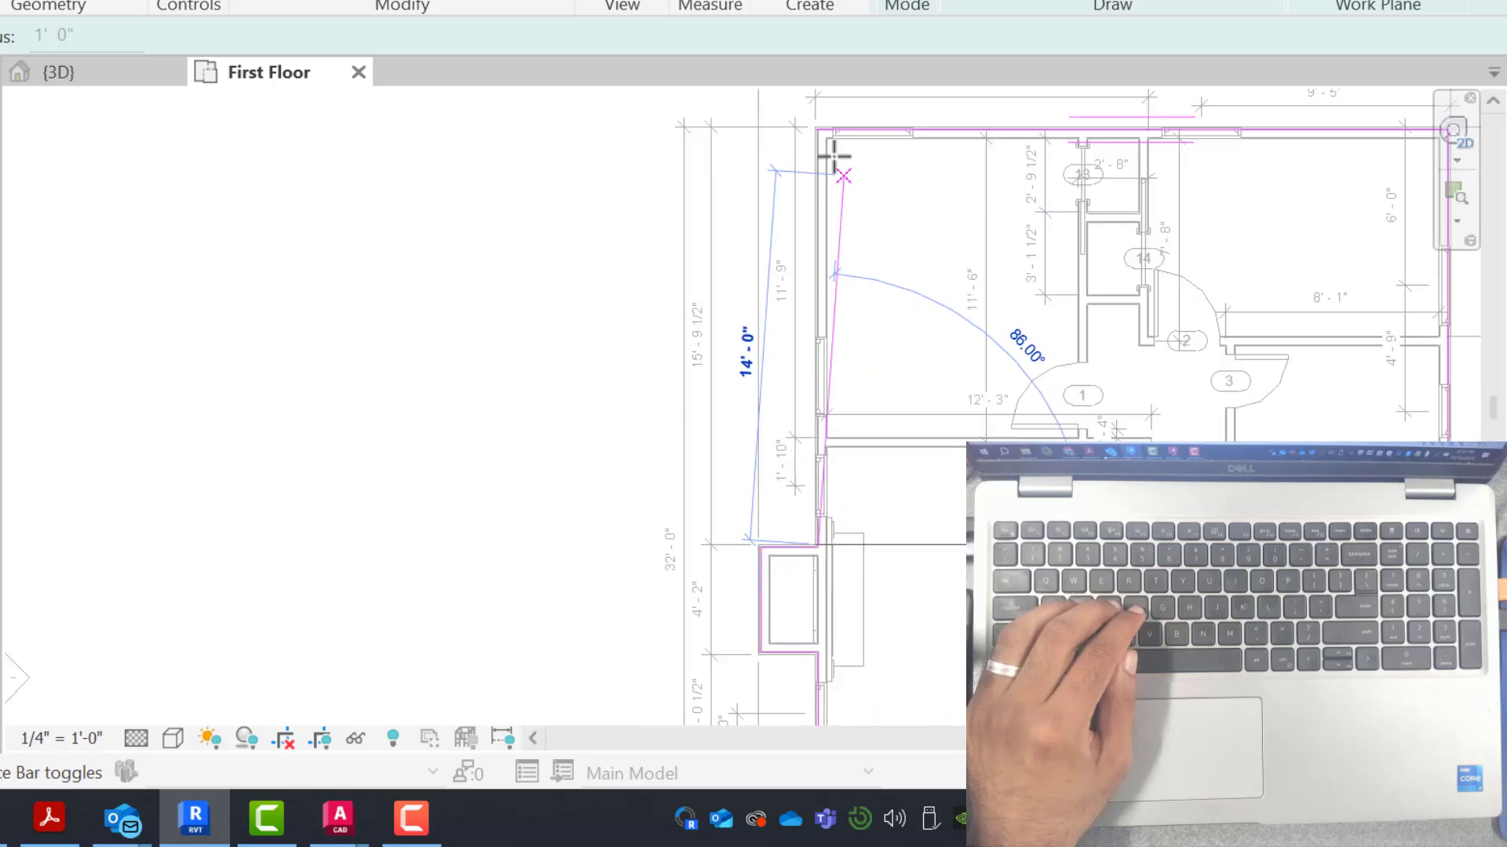
scroll(835, 157, "up", 4)
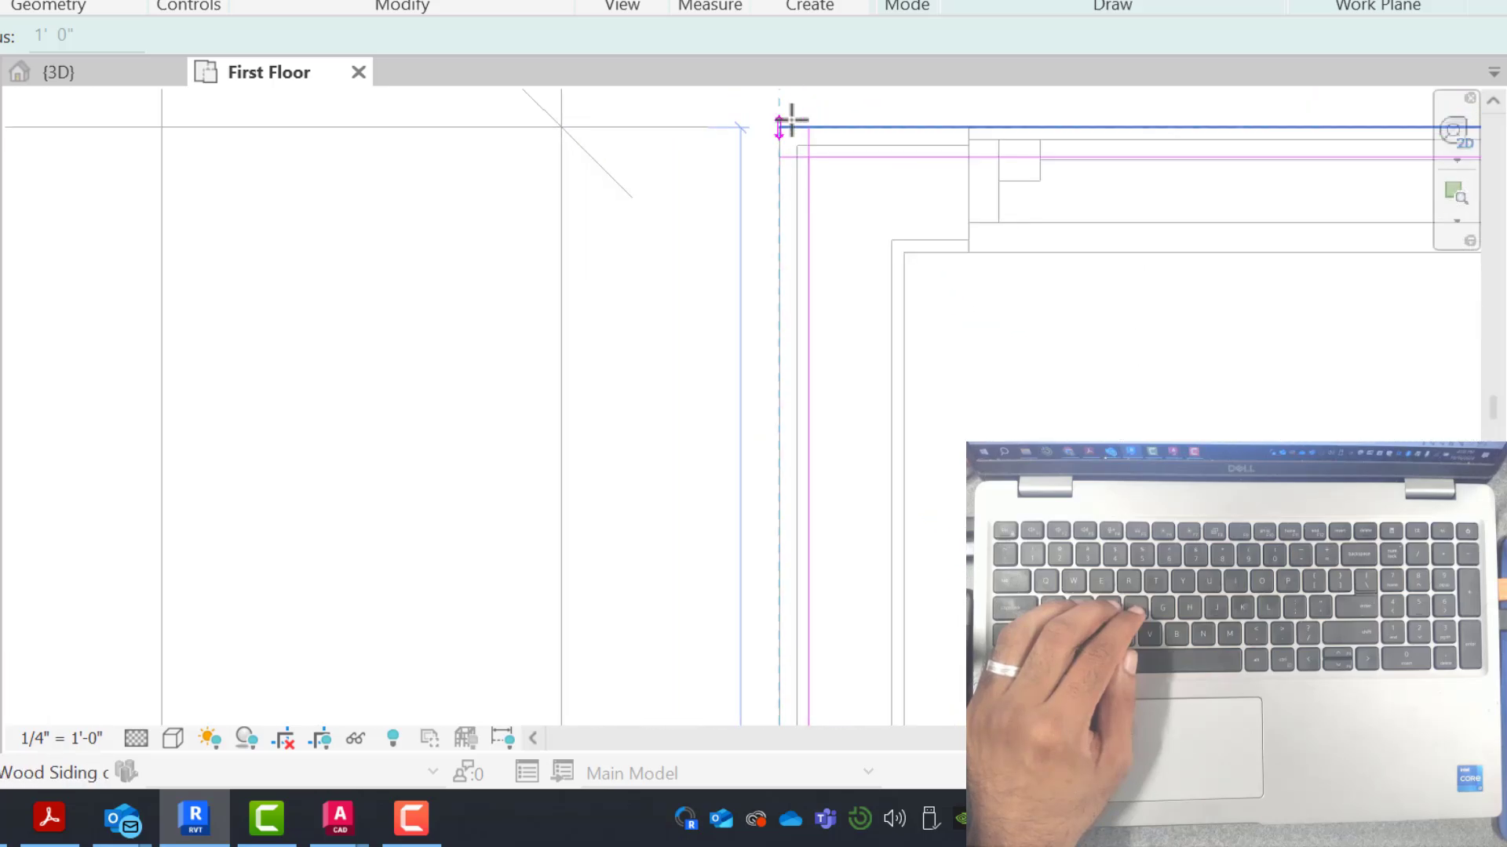
left_click(779, 127)
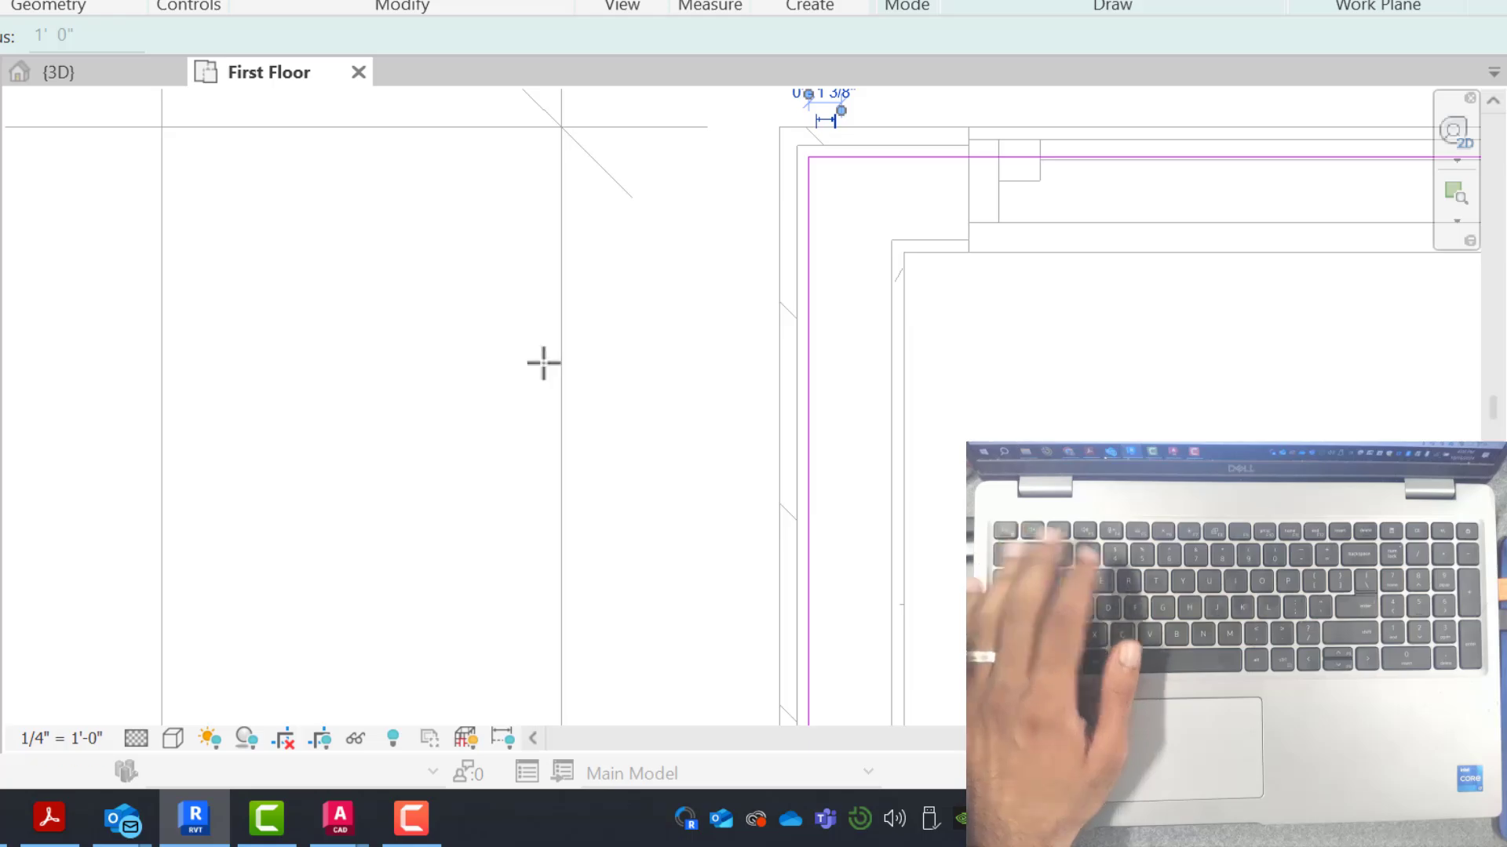
scroll(353, 321, "down", 2)
scroll(939, 306, "up", 2)
scroll(972, 232, "down", 2)
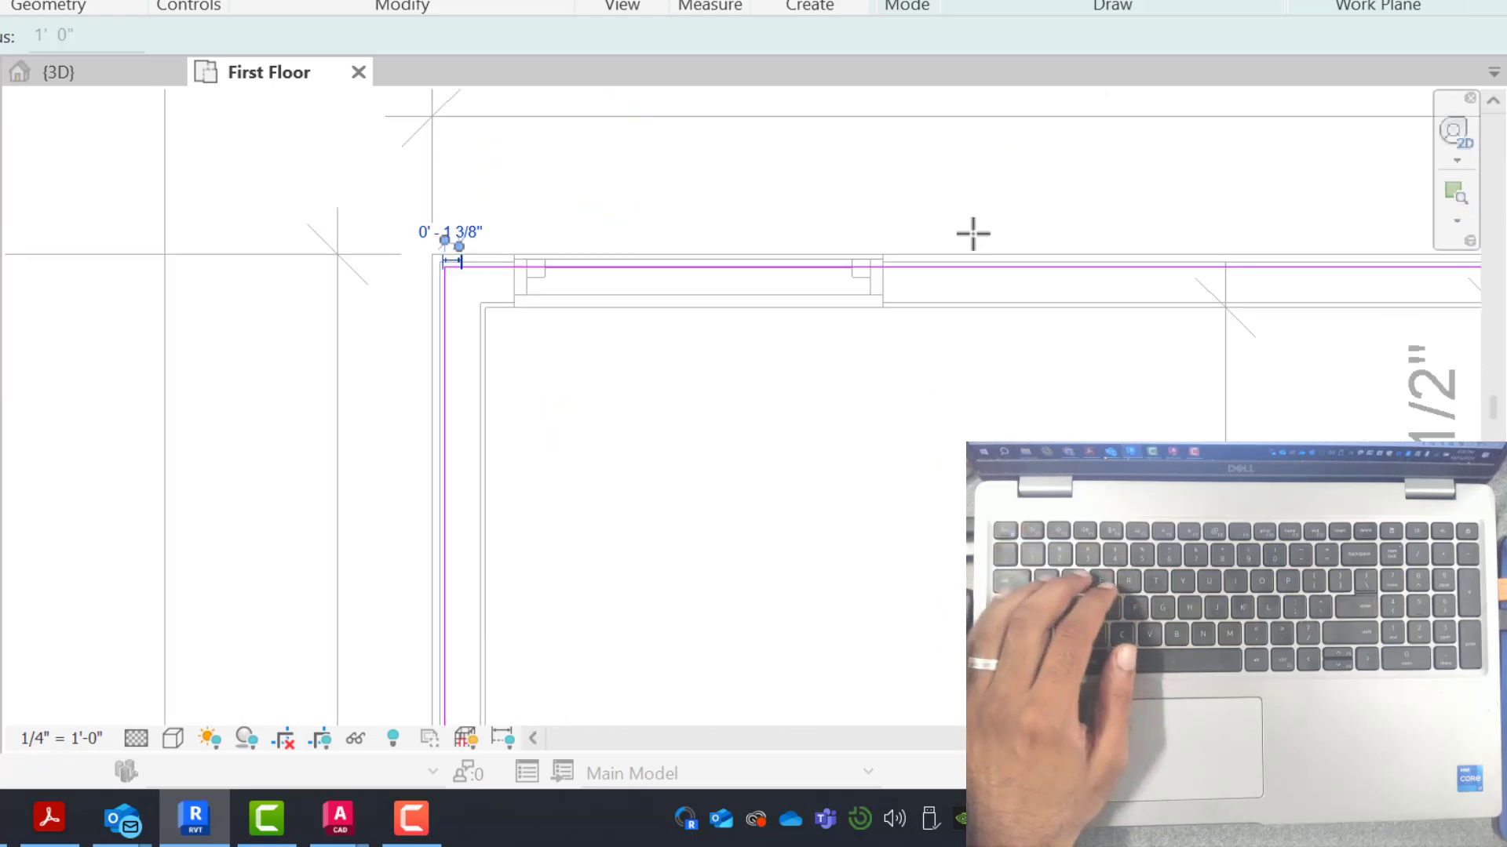
Check the boundary along the top exterior wall and finish the sketch to create the Concrete Slab - 4" floor
scroll(1035, 396, "up", 2)
scroll(1035, 397, "up", 2)
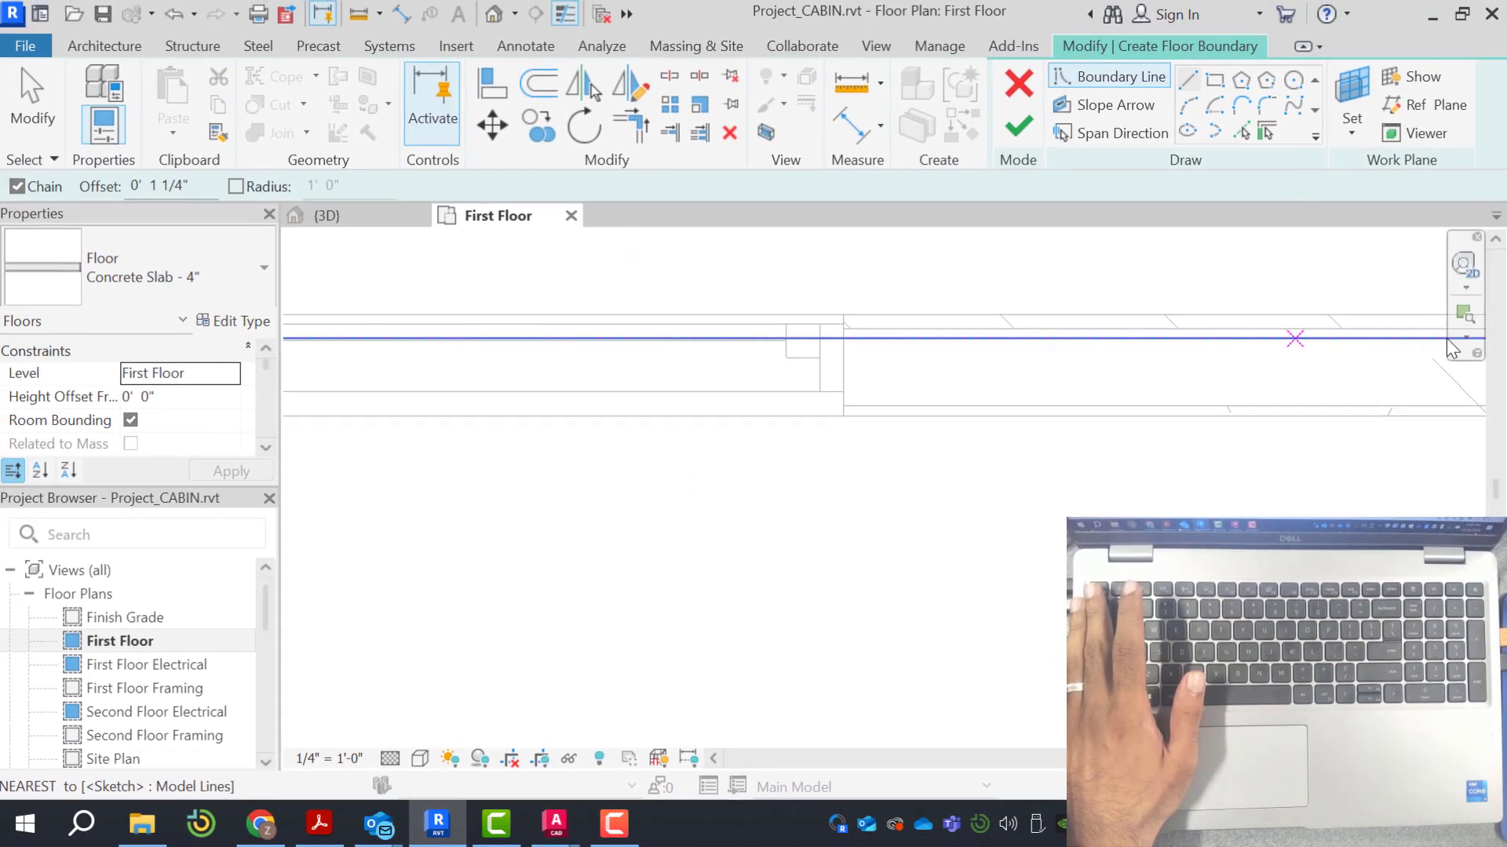
scroll(848, 390, "down", 3)
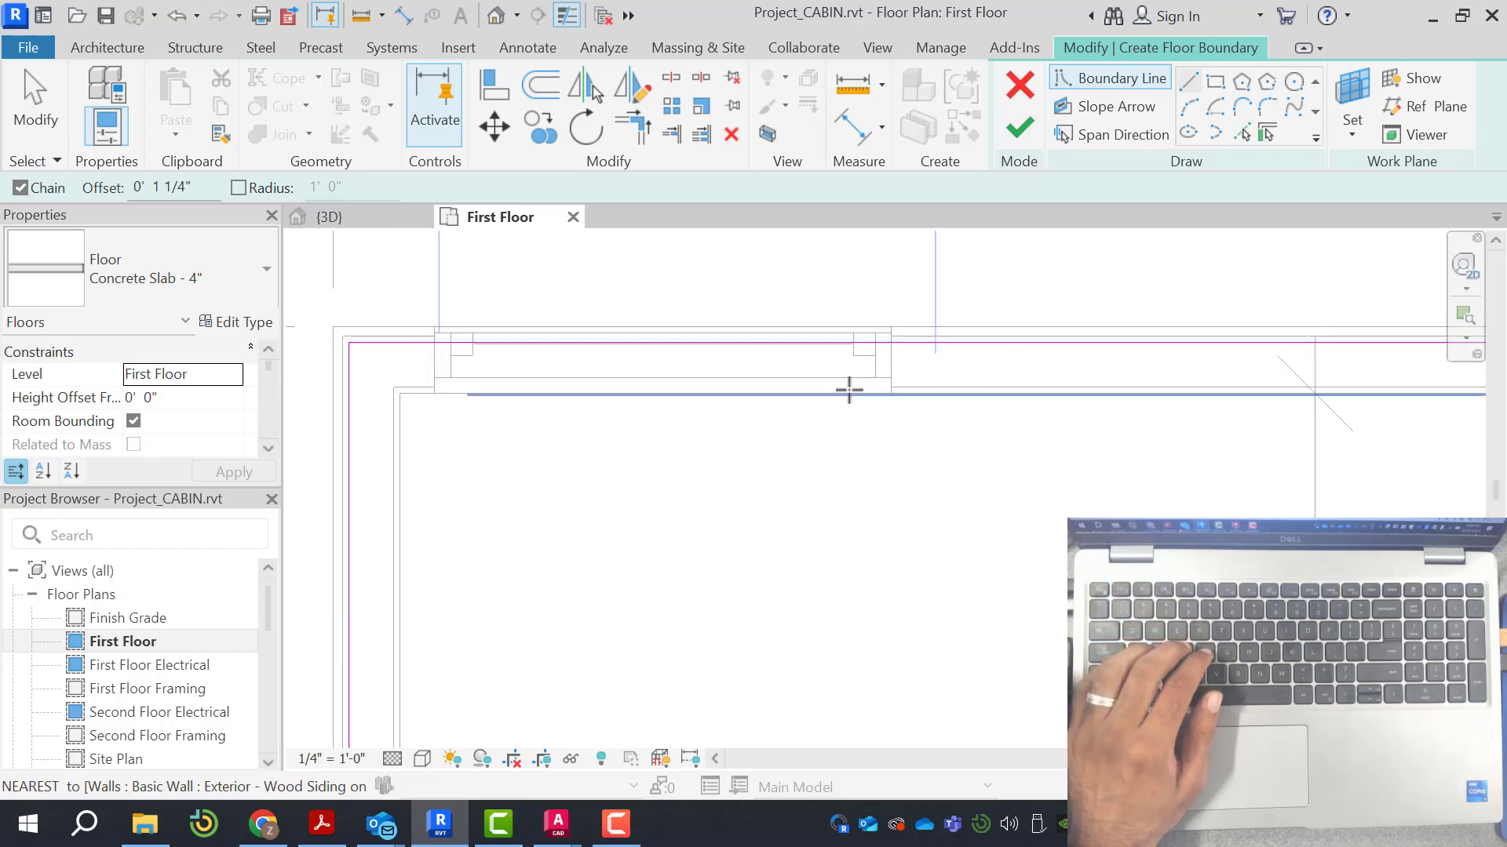
scroll(740, 280, "down", 2)
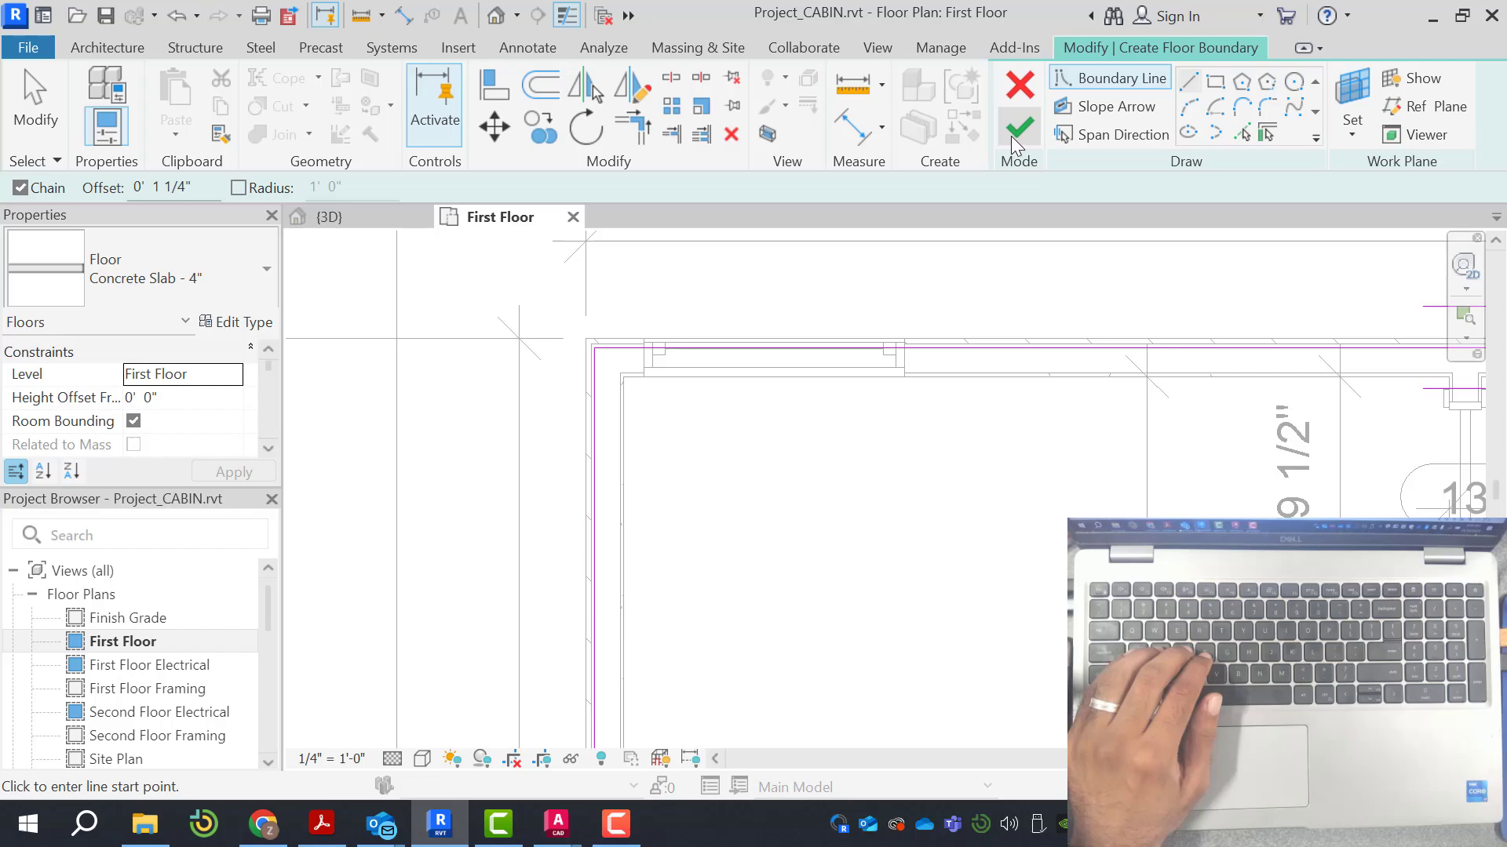
left_click(1020, 130)
scroll(504, 460, "down", 4)
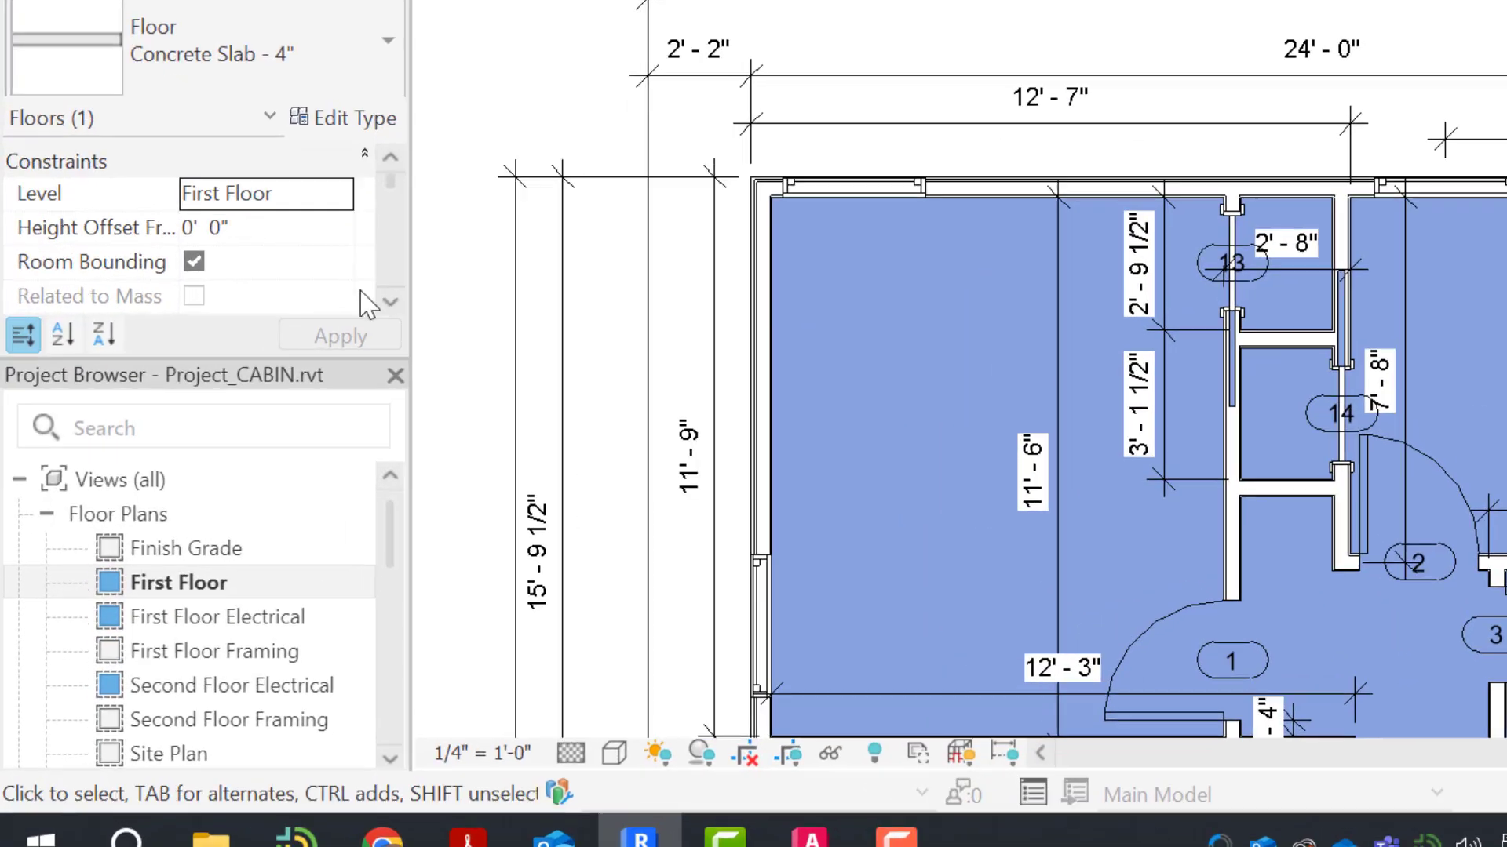
Open the West elevation view and select the concrete floor slab at the base of the cabin wall
scroll(506, 404, "down", 10)
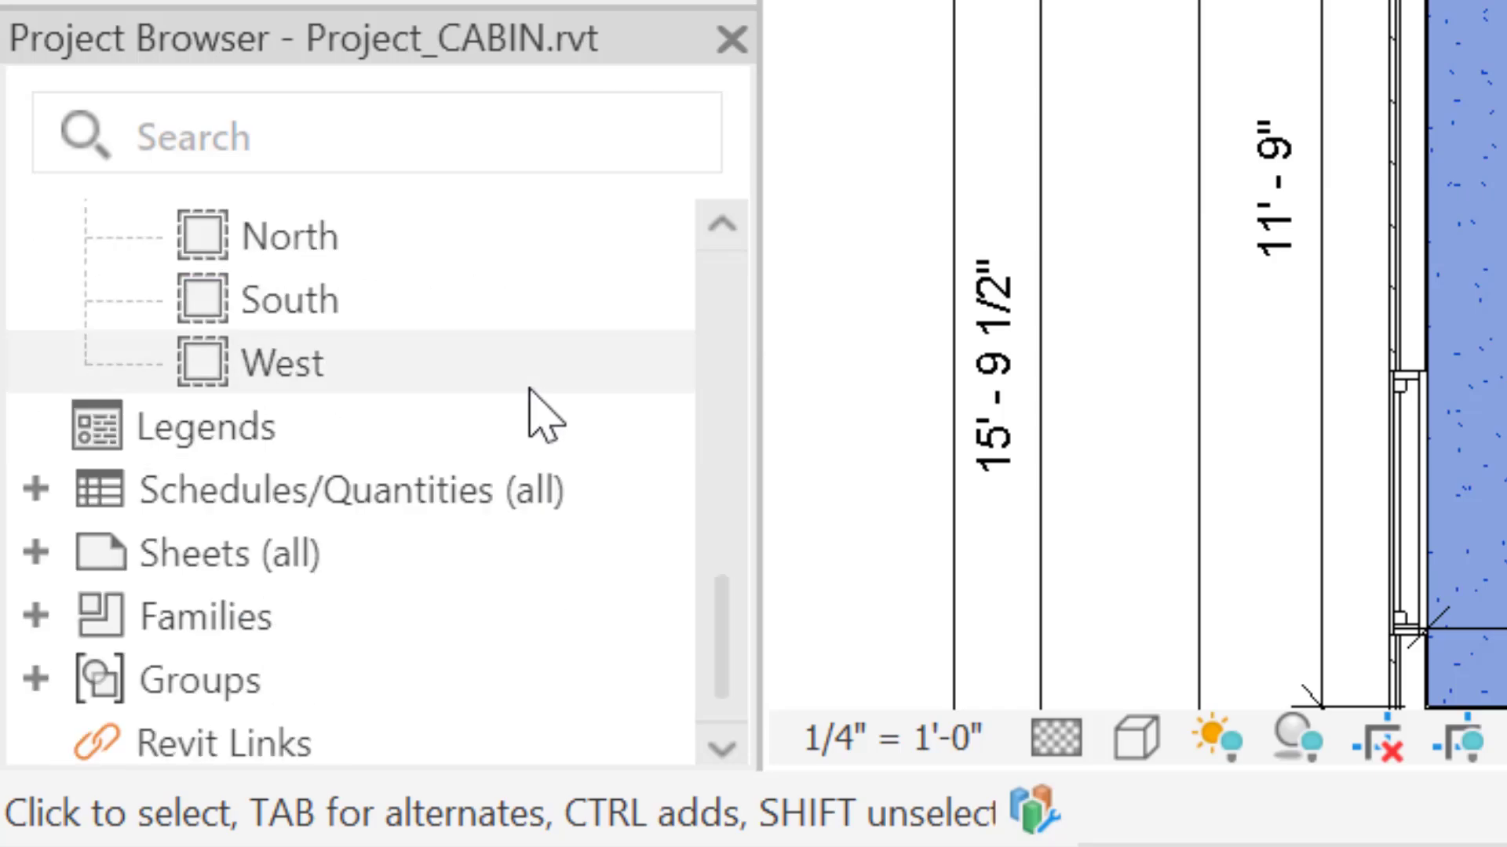
scroll(518, 369, "up", 2)
left_click(348, 672)
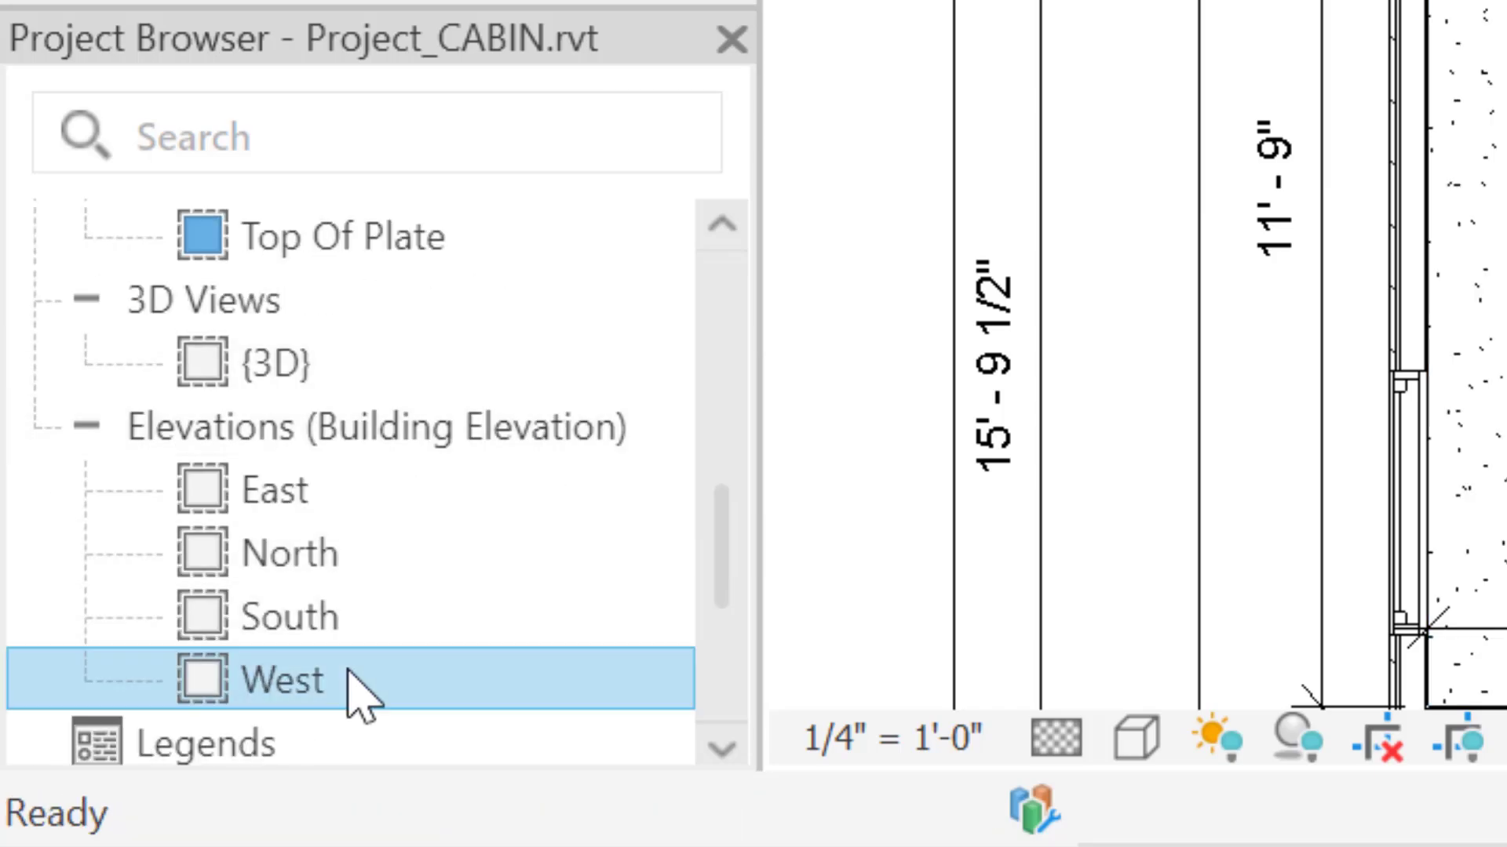
double_click(477, 683)
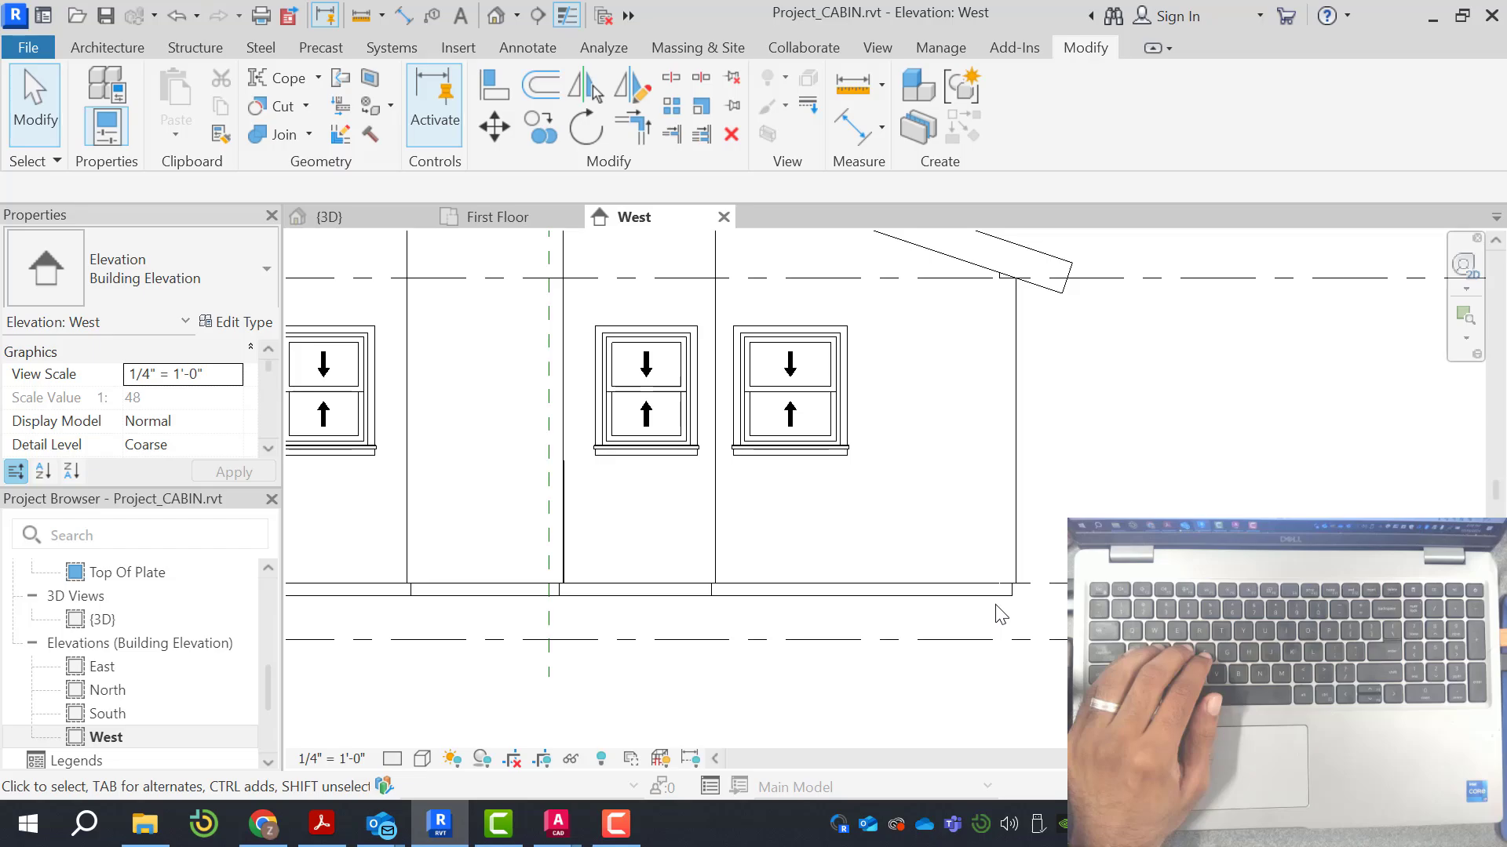
left_click(1008, 610)
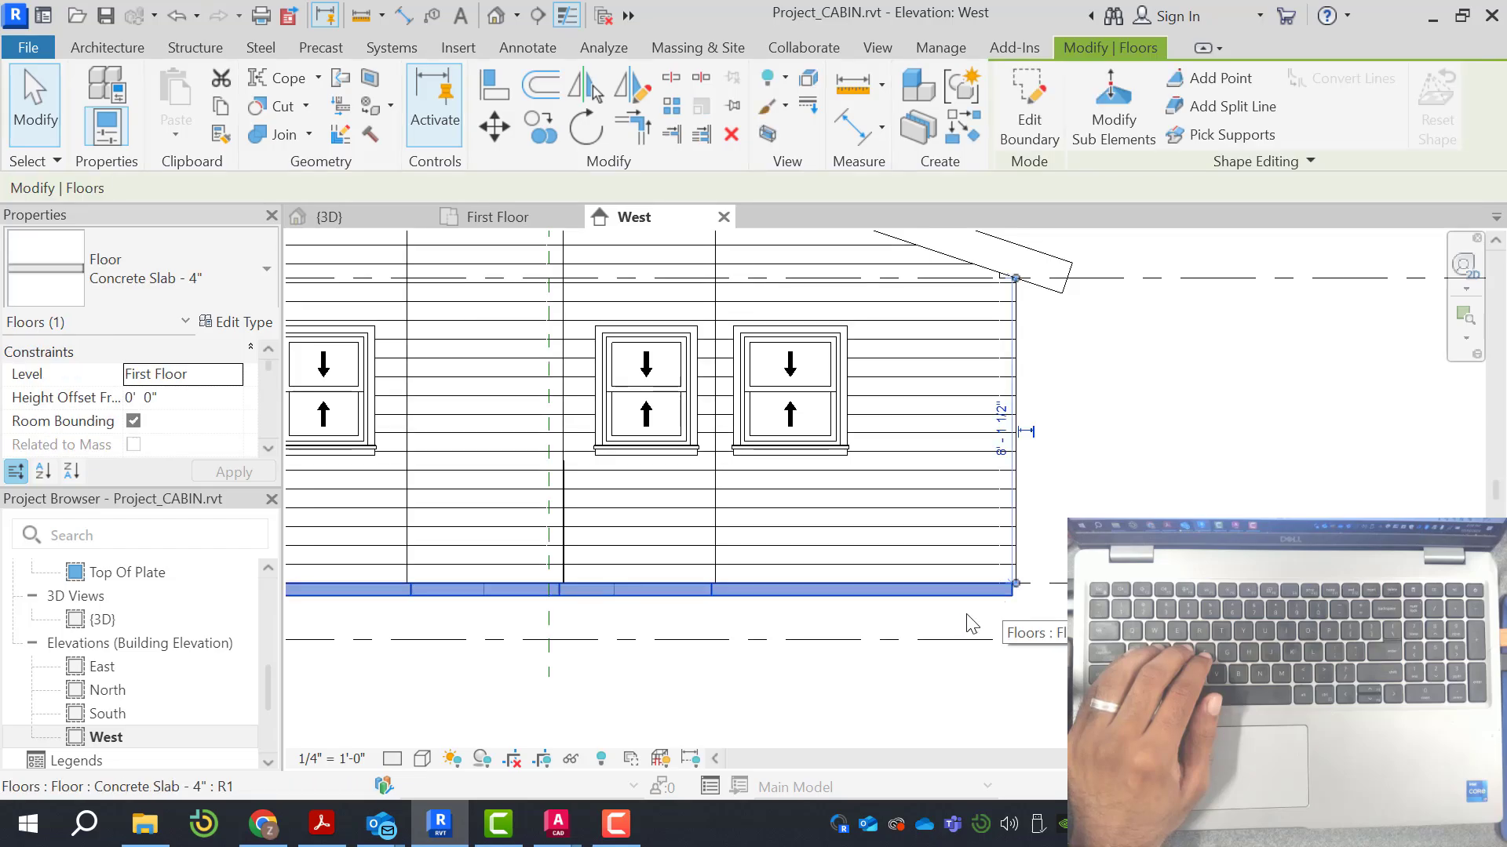
scroll(901, 609, "down", 2)
scroll(1326, 651, "up", 4)
scroll(1302, 644, "up", 1)
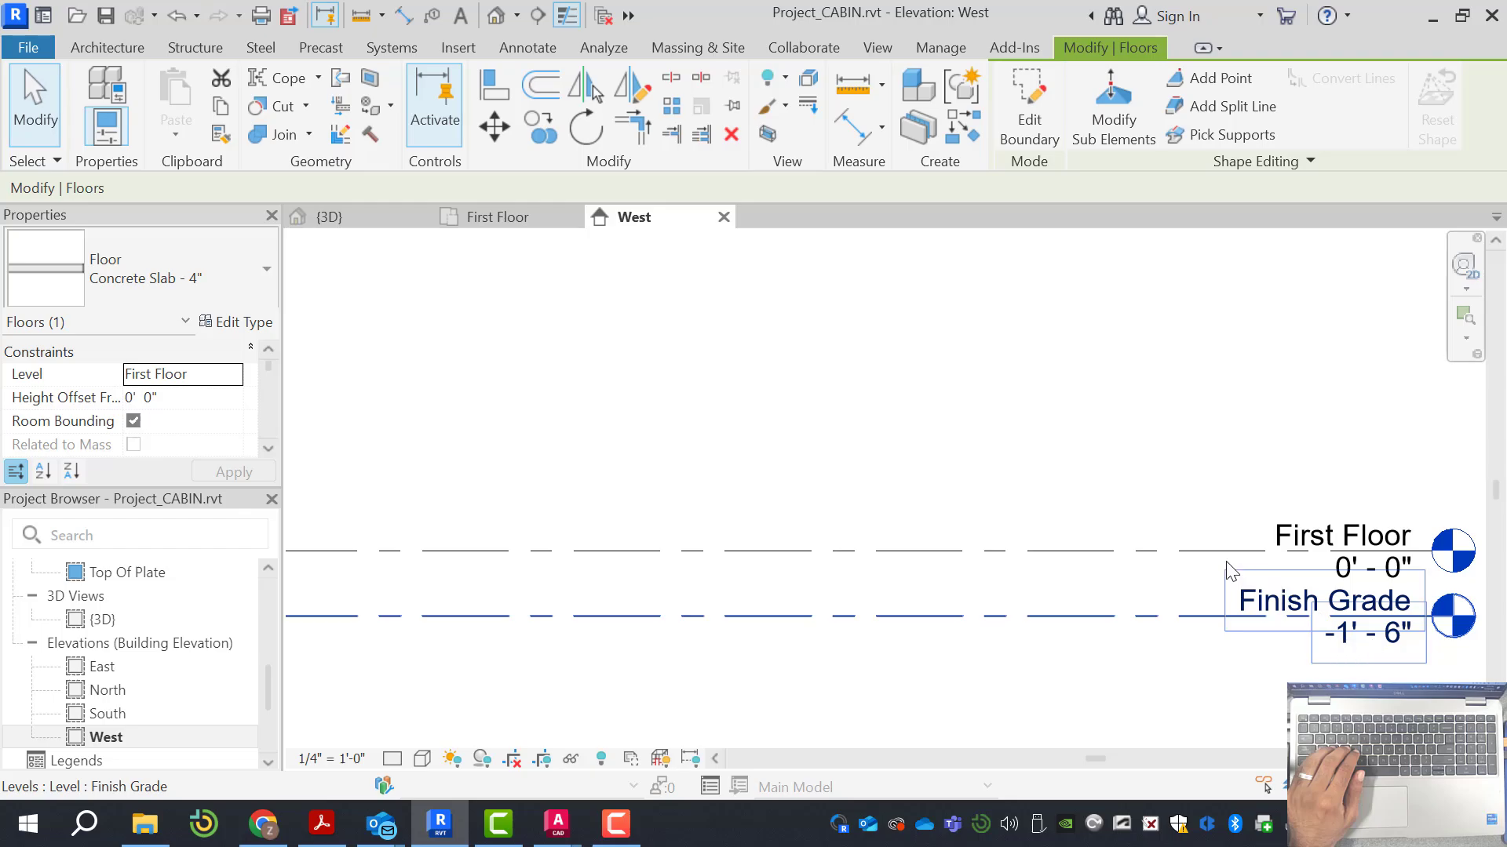
scroll(1229, 571, "down", 2)
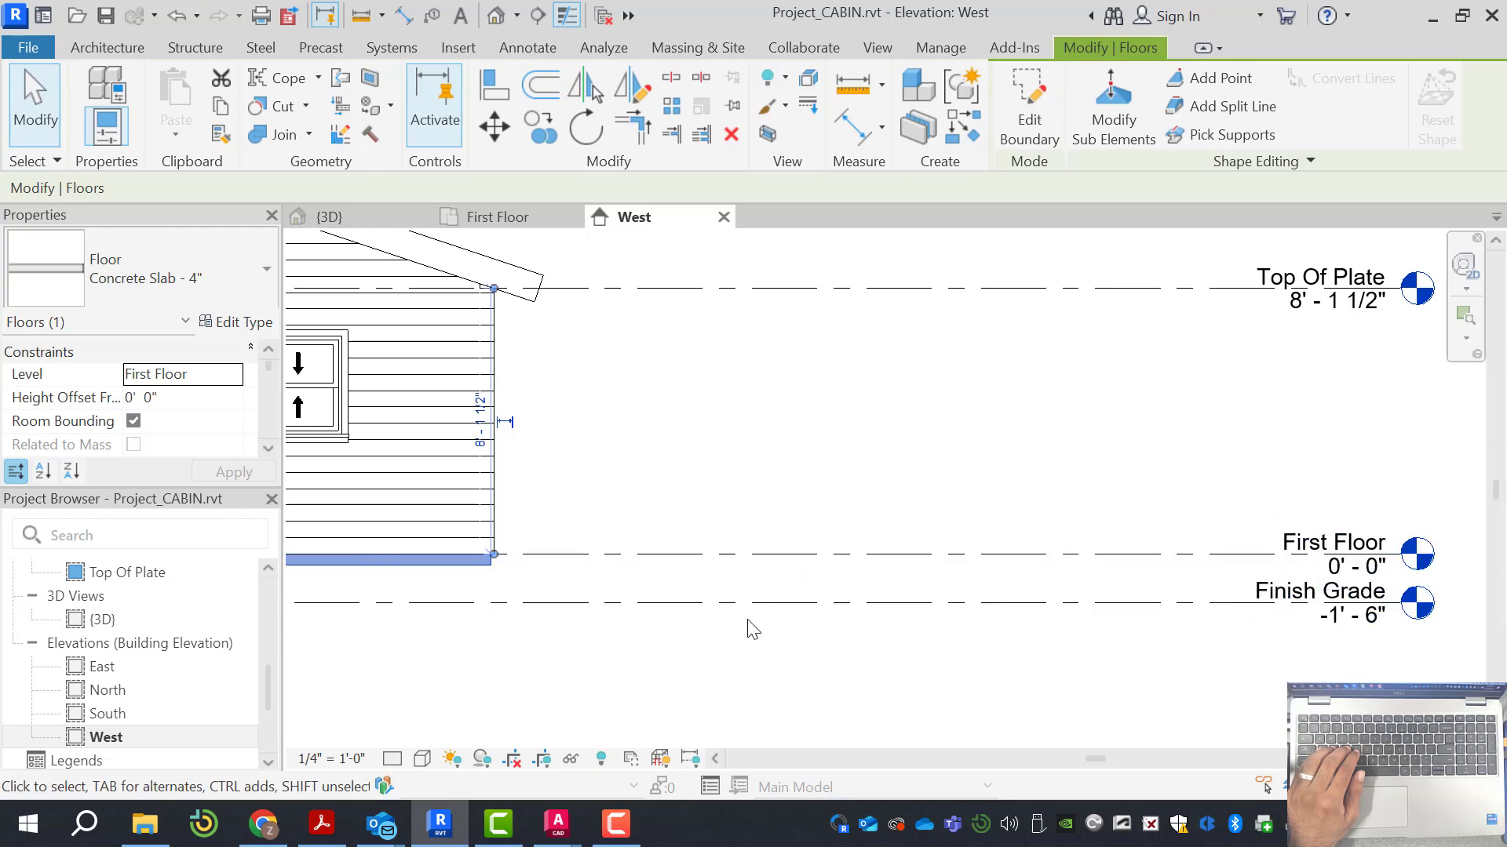
Switch to AutoCAD and examine the footing depth and grade dimensions in foundation detail Section A-A
mouse_move(576, 822)
left_click(639, 765)
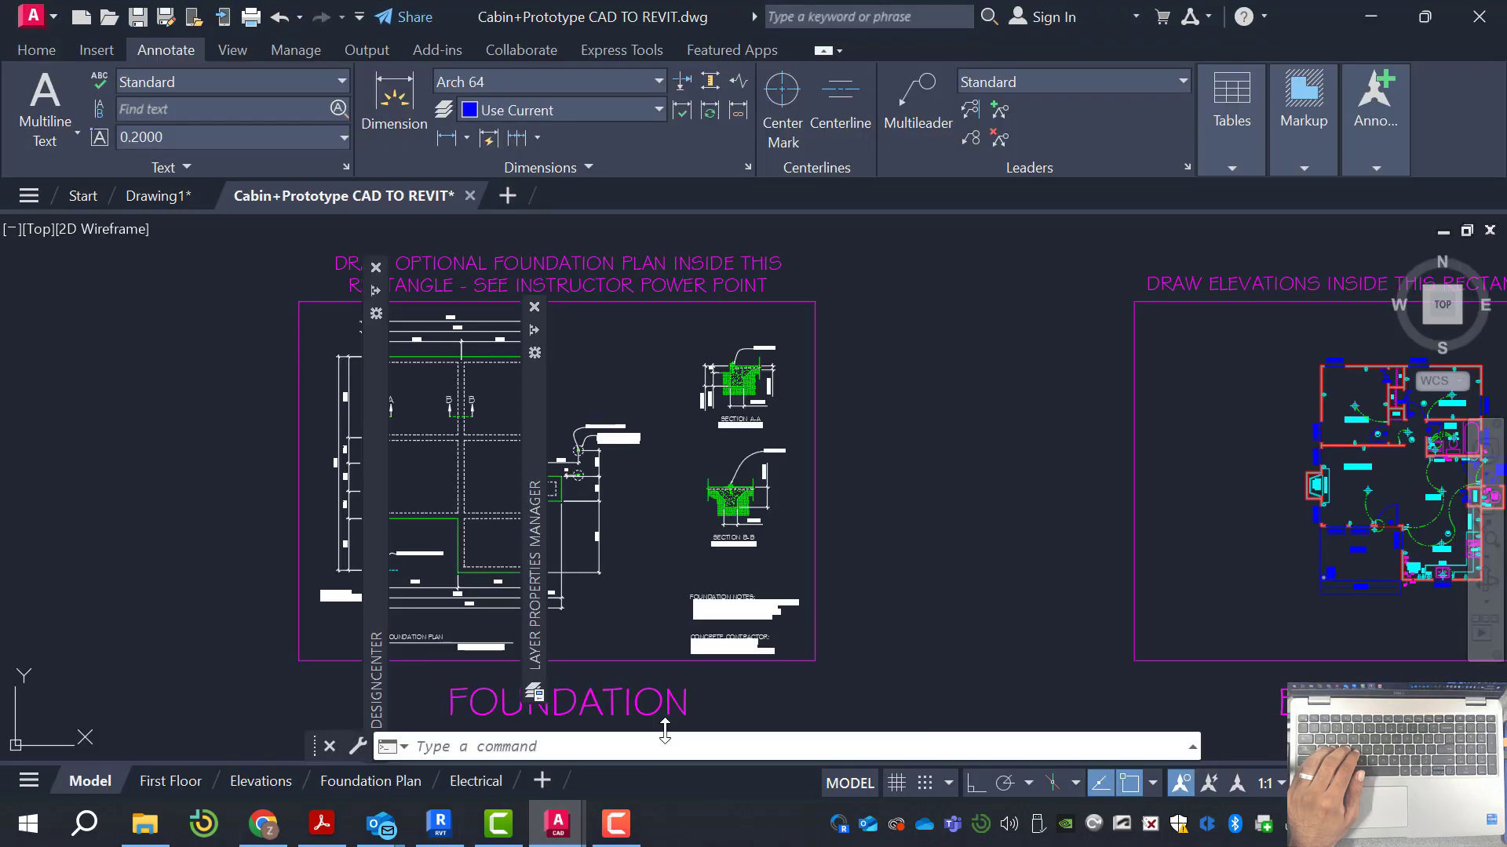
scroll(510, 498, "down", 2)
scroll(780, 403, "up", 4)
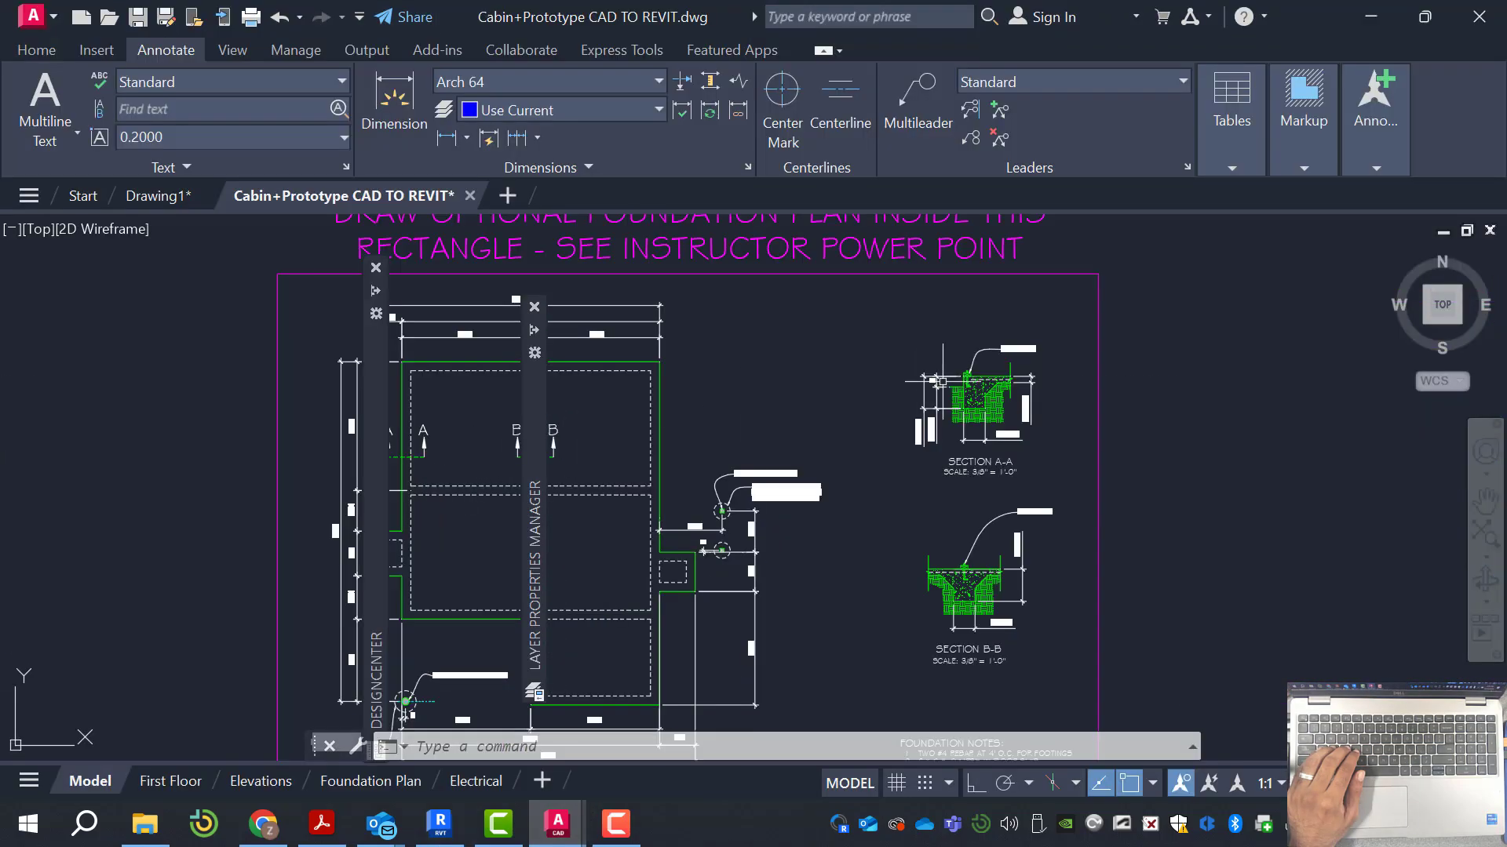
scroll(889, 391, "up", 4)
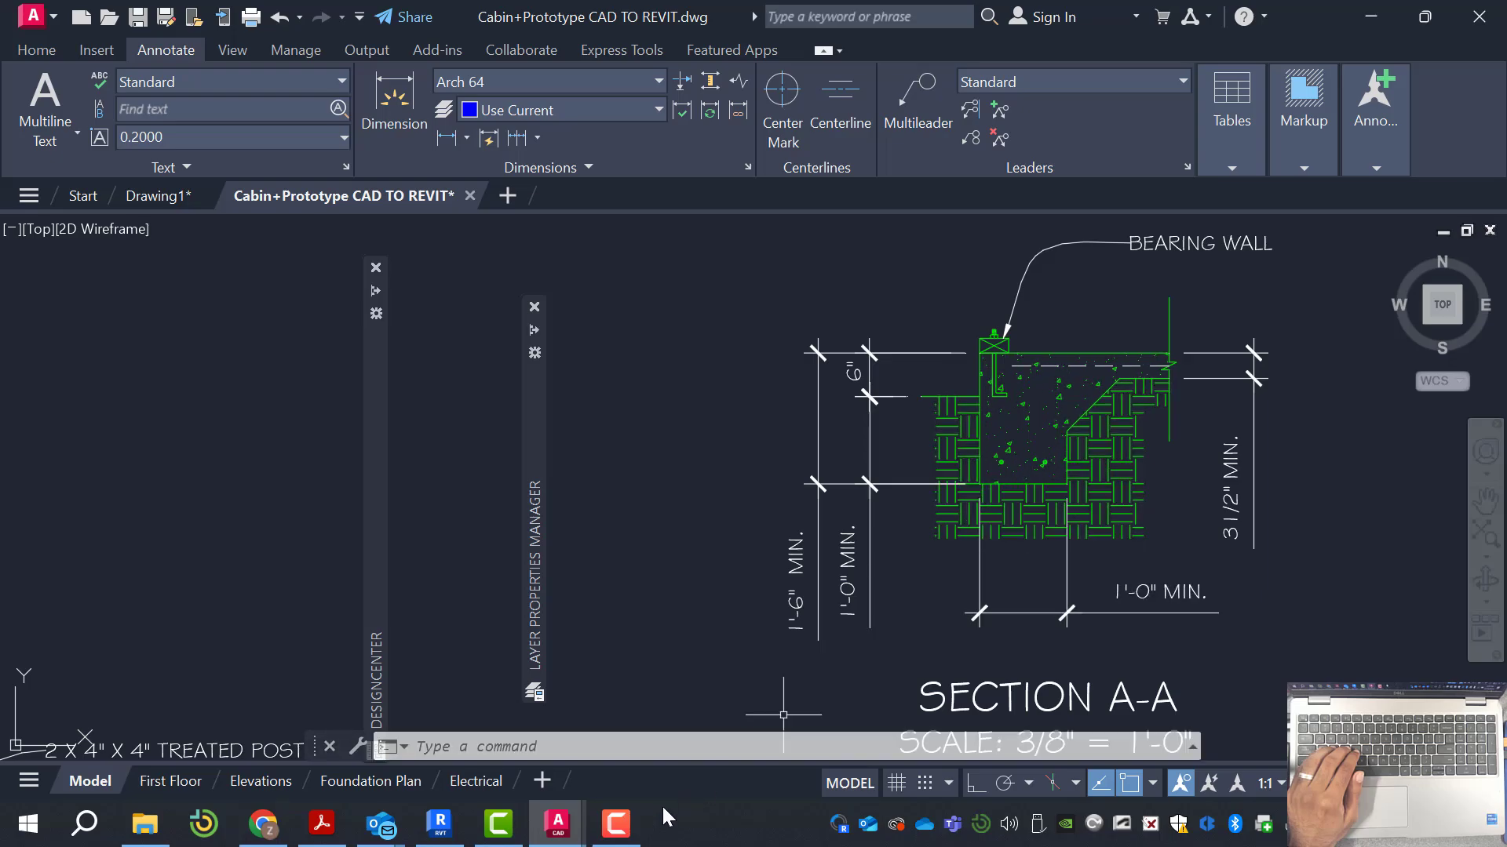
Switch back to Revit and rename the Finish Grade level to Bottom of Footing, also renaming its corresponding views
left_click(451, 828)
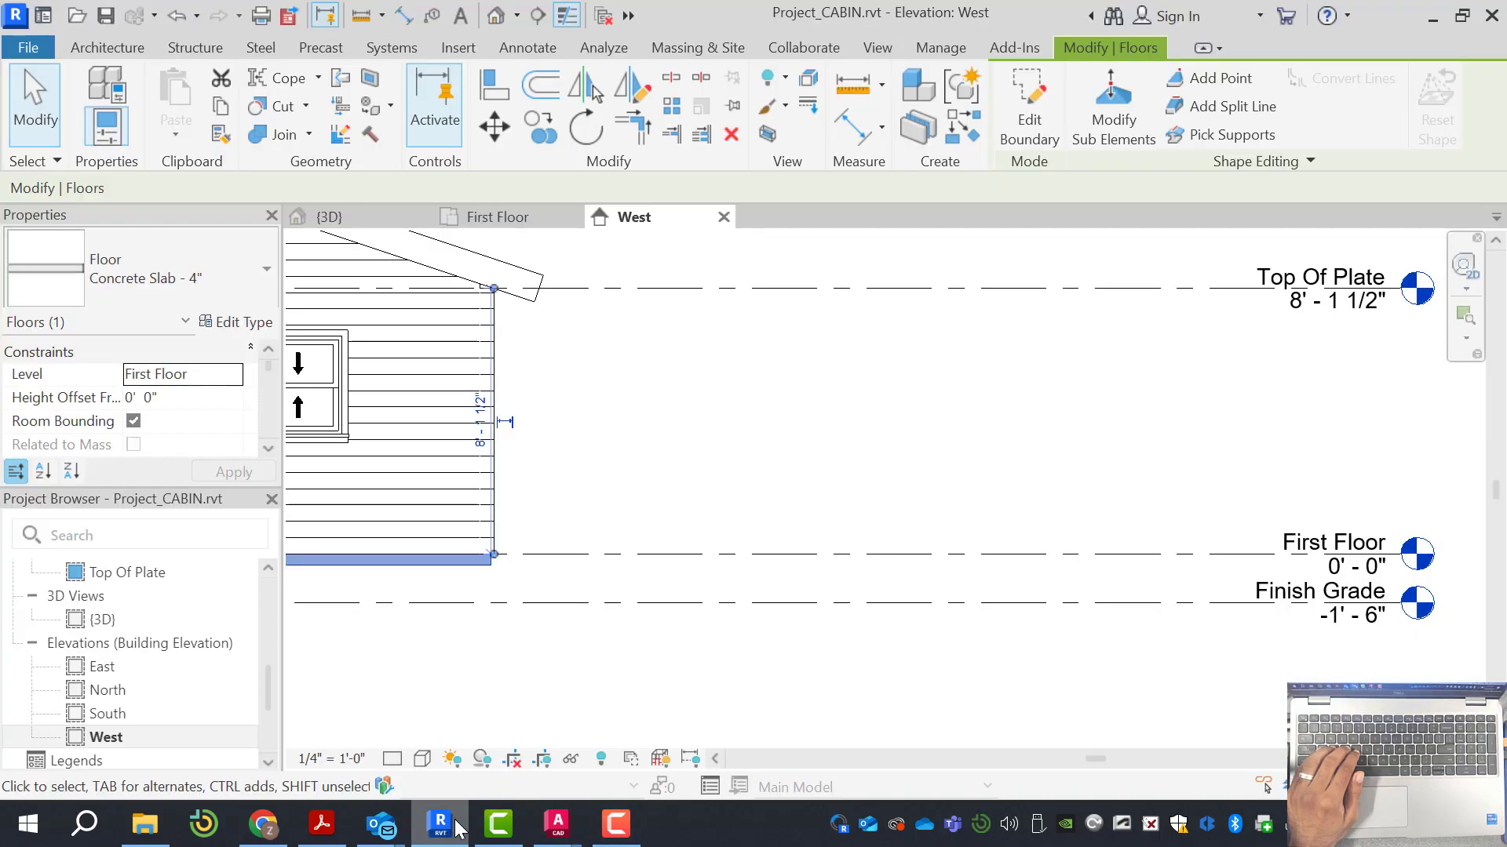
double_click(1291, 596)
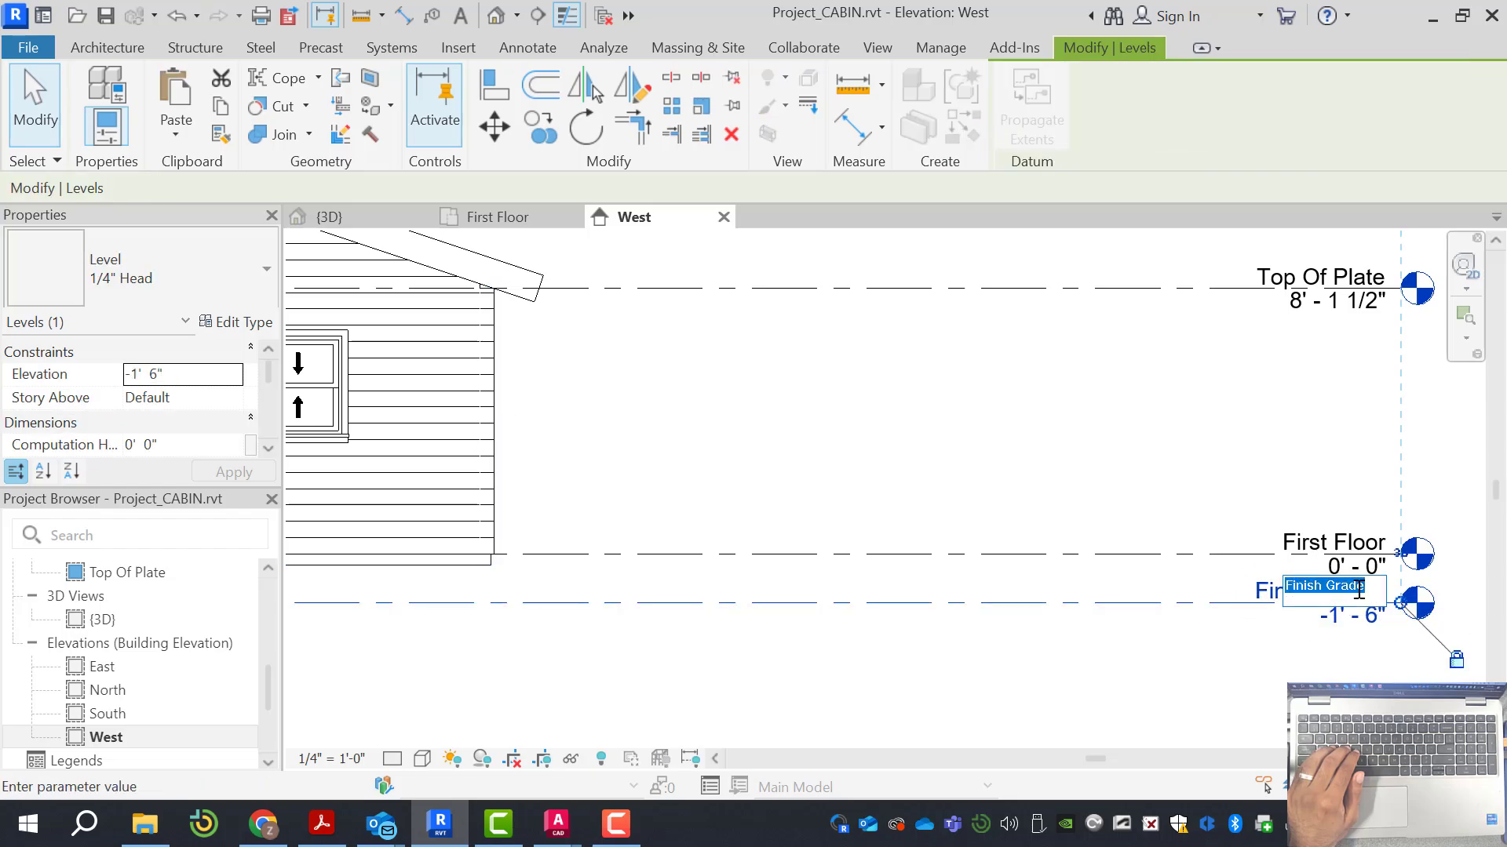
type("Bo")
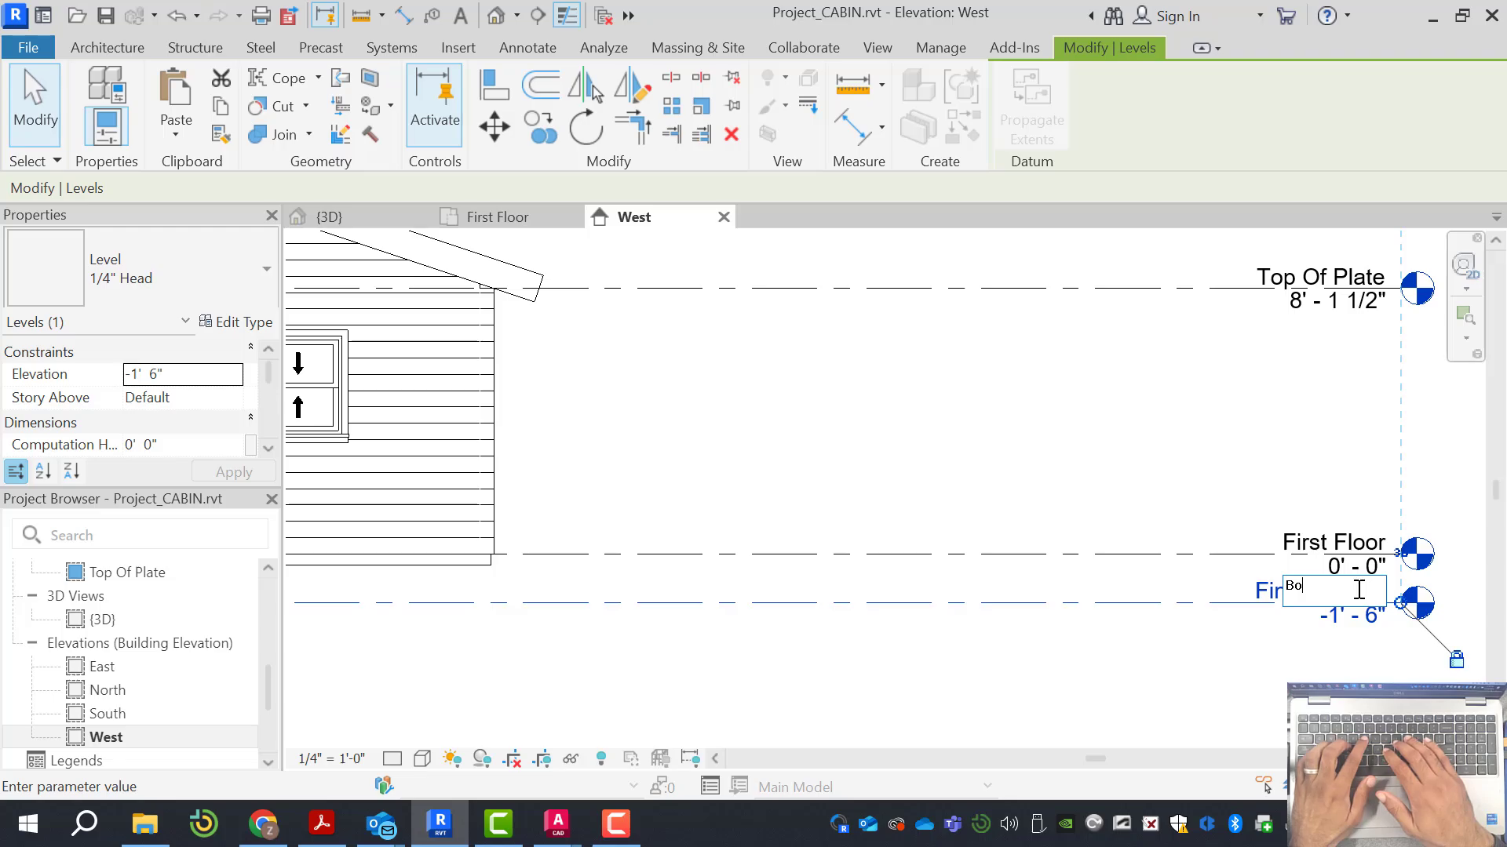
type("ttom of Footing")
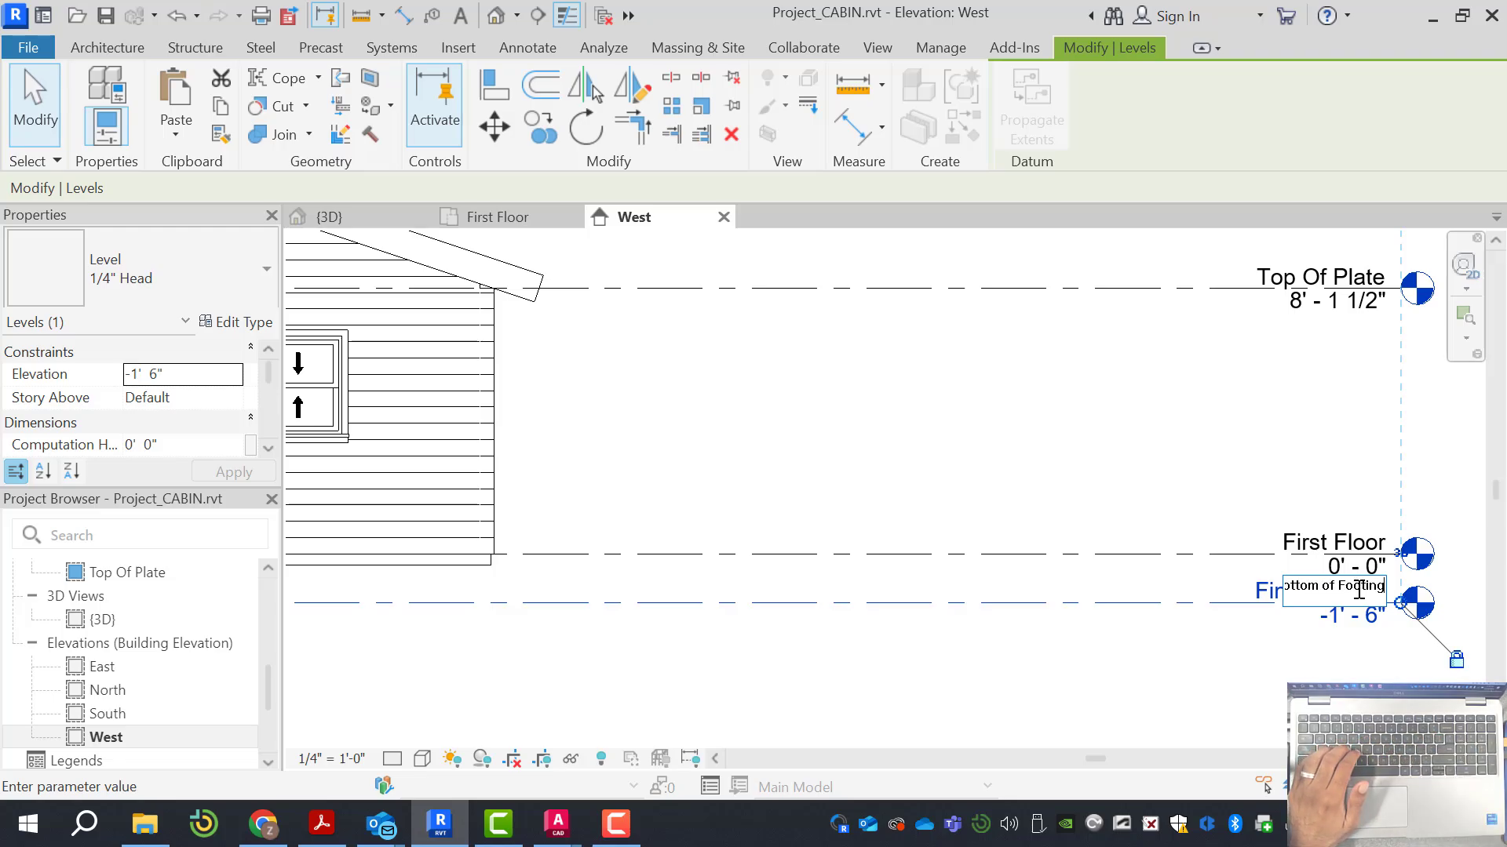
key("Return")
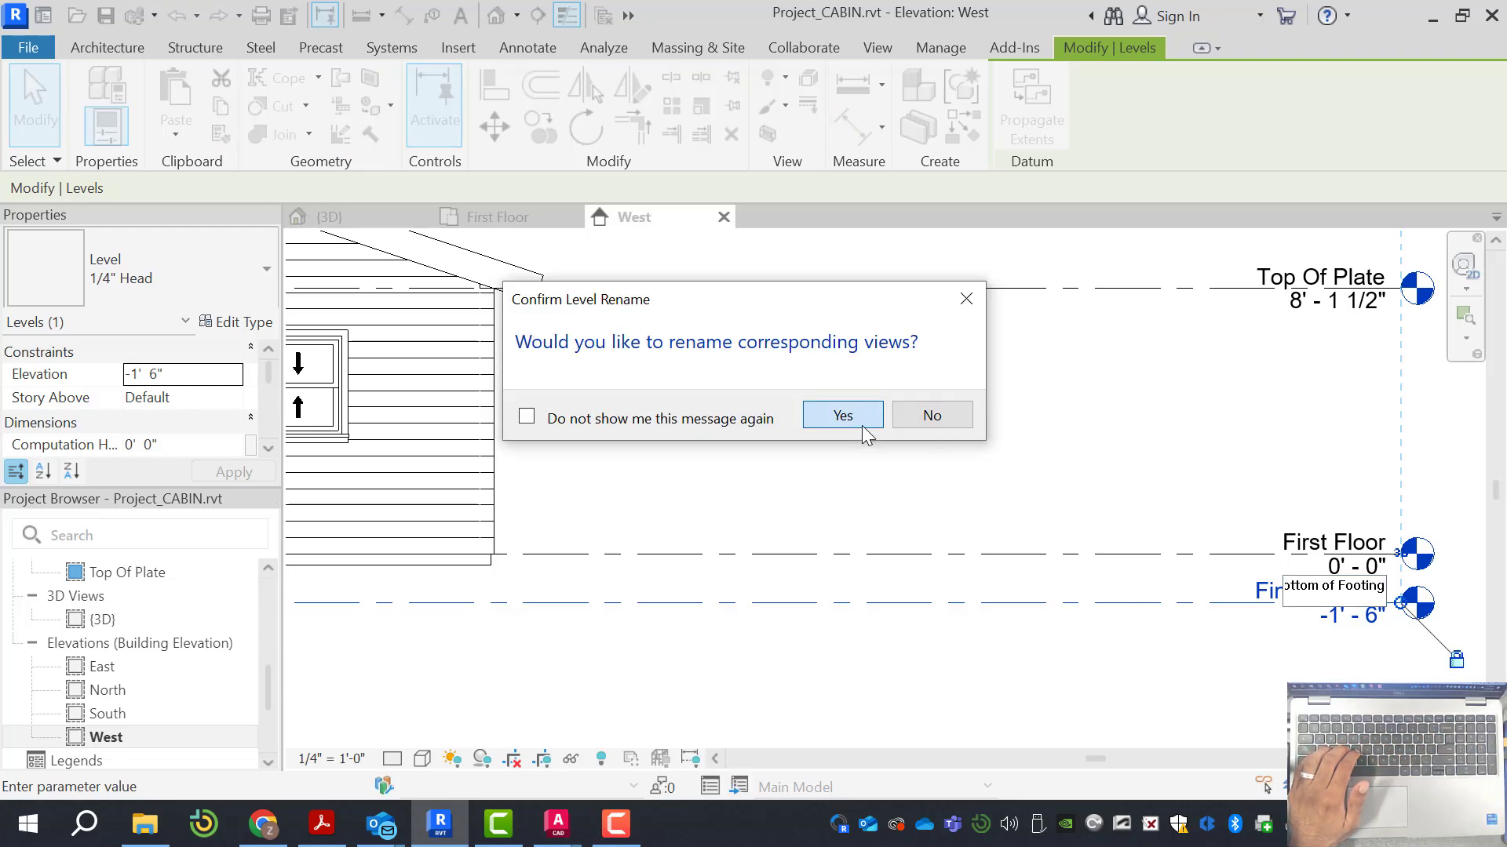
left_click(842, 415)
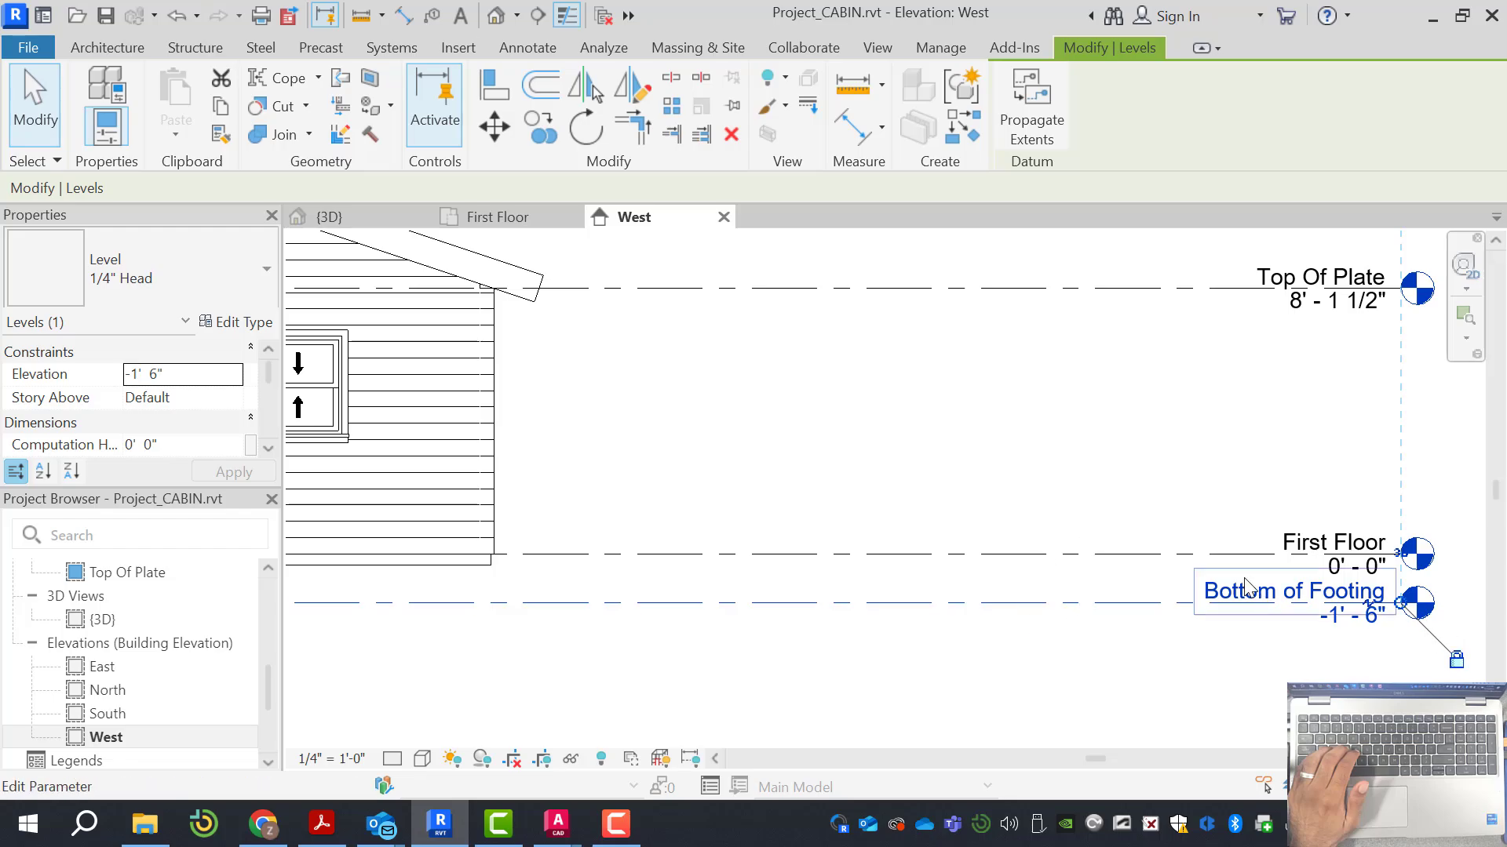
Add an elbow to the Bottom of Footing level line and shape it so the level head sits clear below First Floor
left_click(1368, 606)
left_click_drag(1335, 604, 1173, 605)
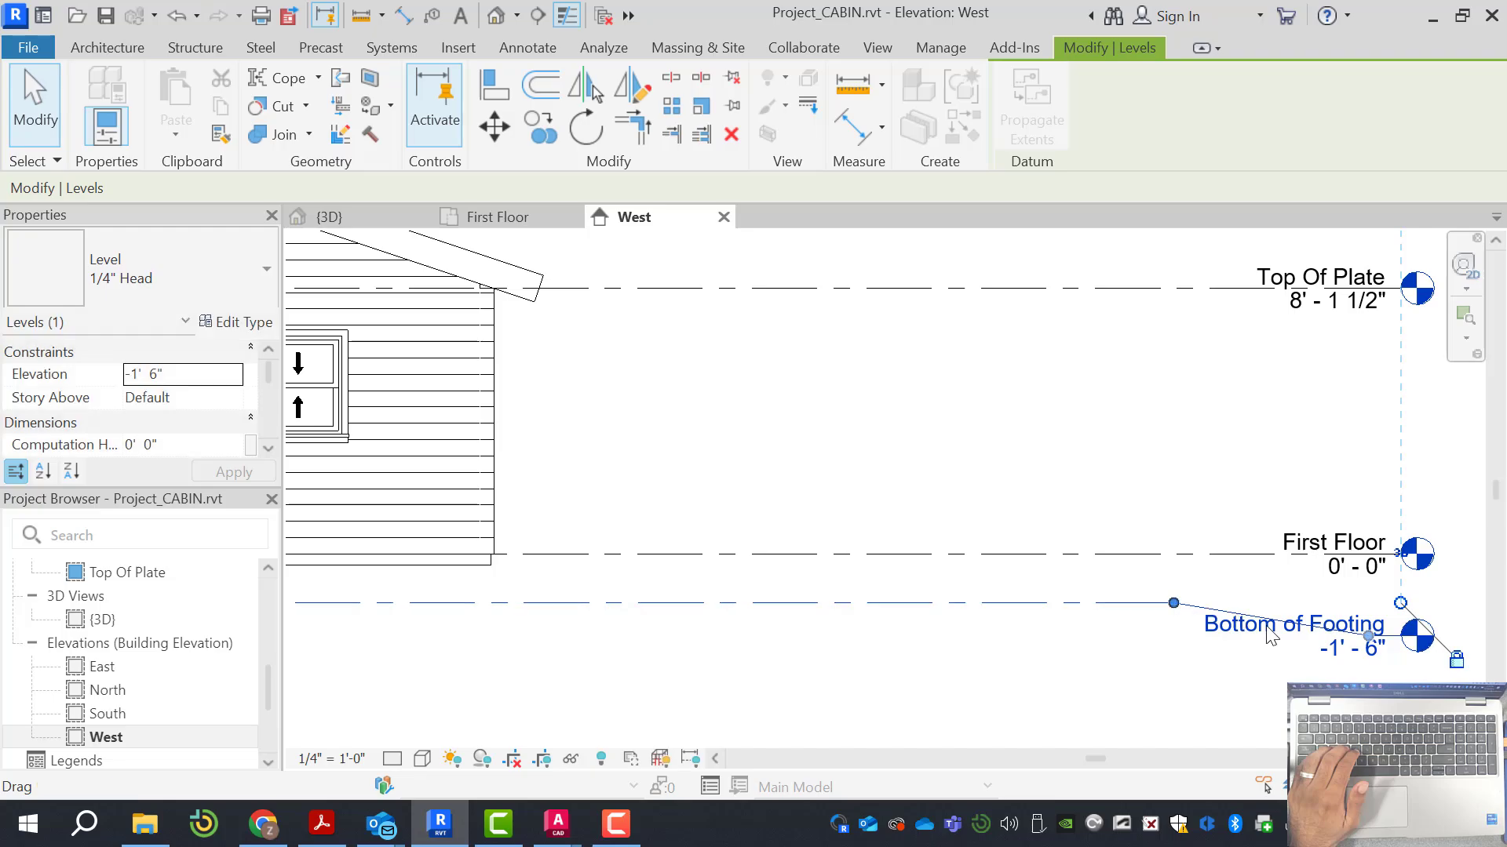
left_click_drag(1372, 642, 1201, 640)
left_click(1130, 673)
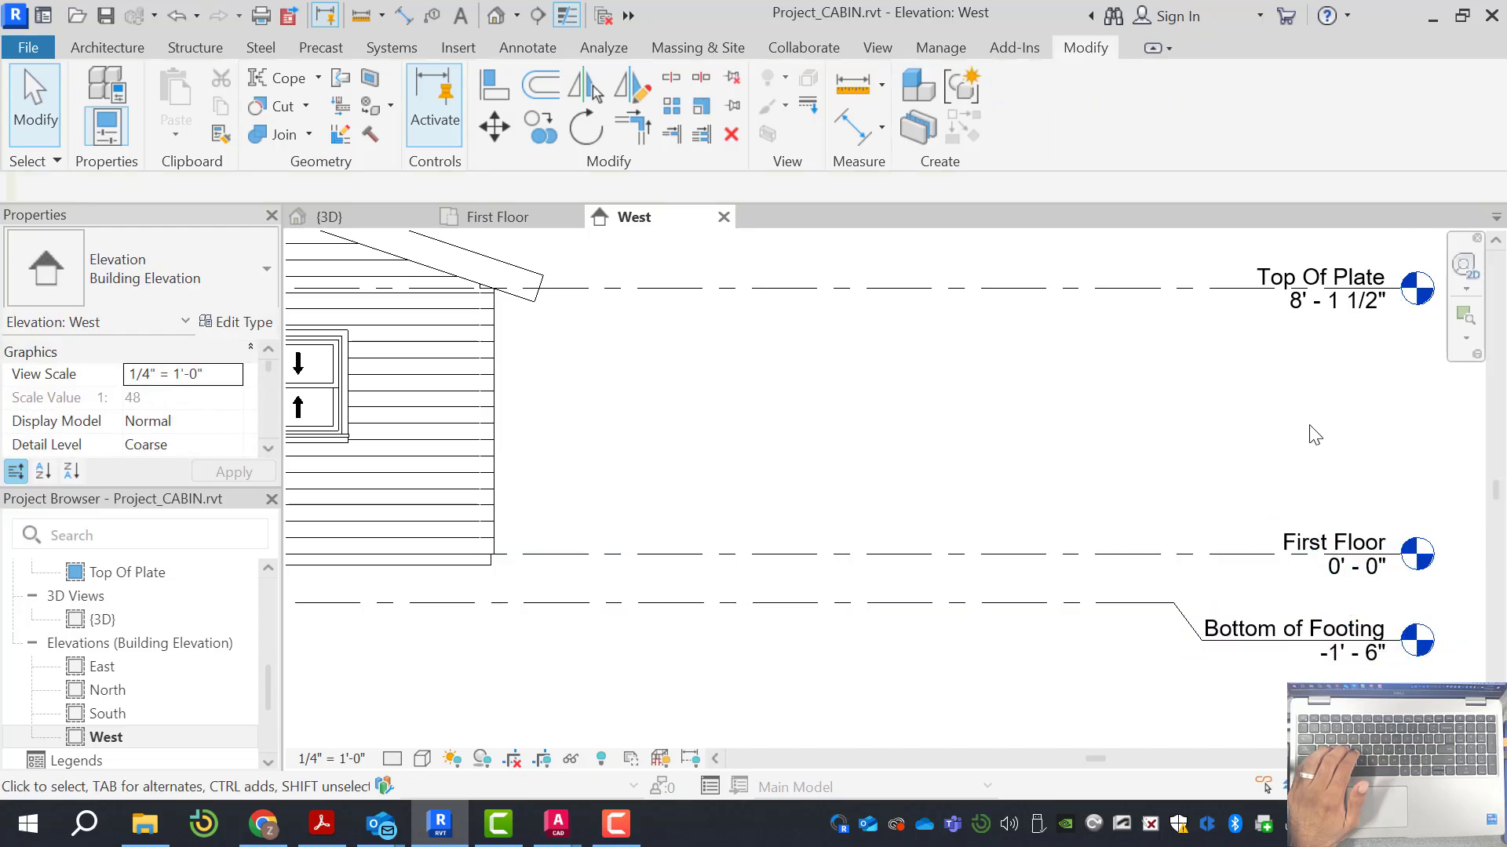
Copy the First Floor level 4" downward, from the wall's base endpoint to the underside of the concrete slab
scroll(1311, 431, "down", 2)
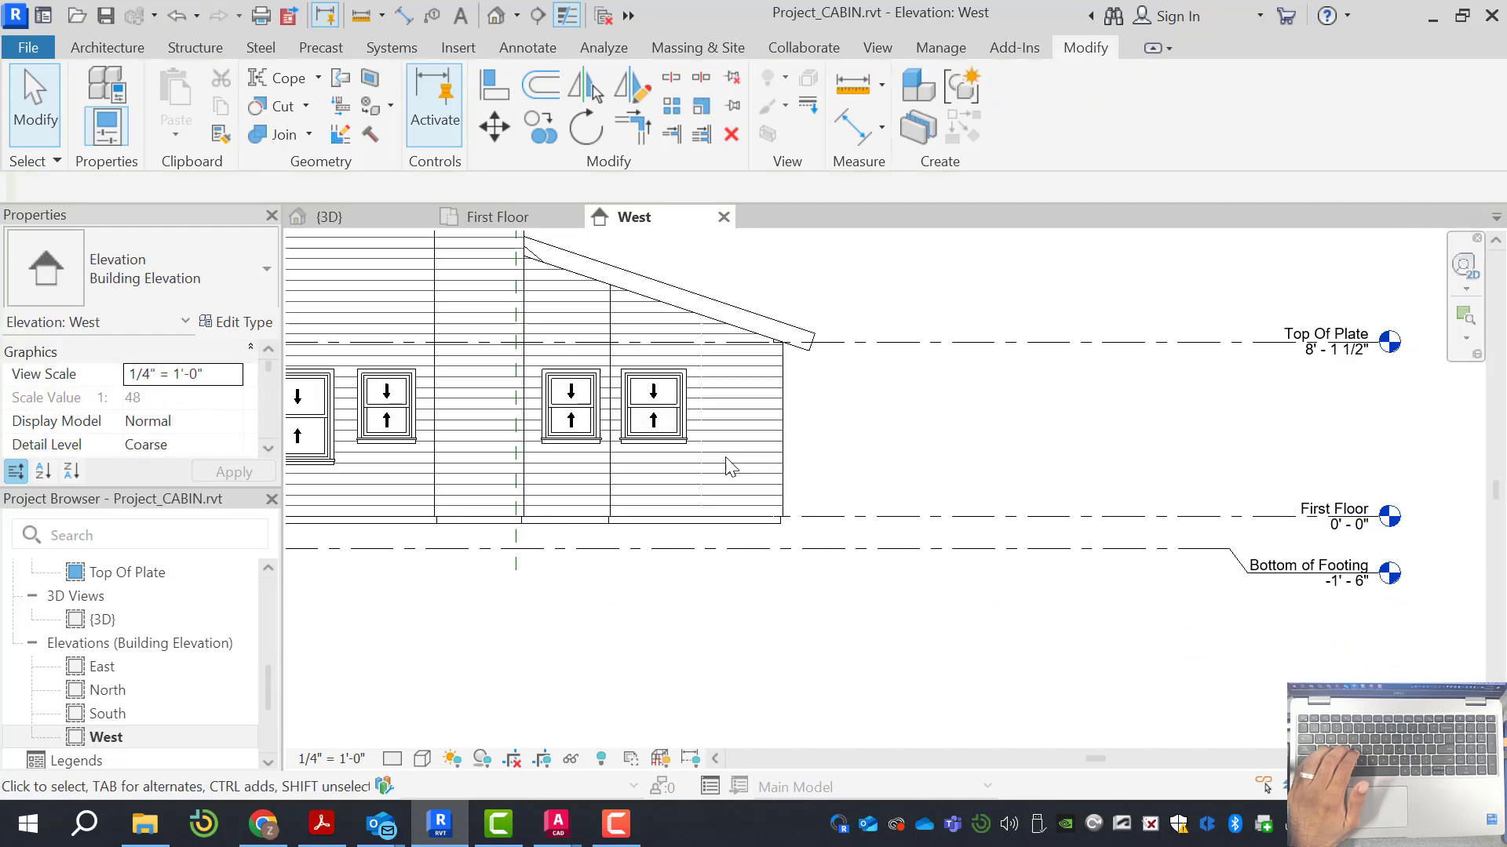
left_click(966, 526)
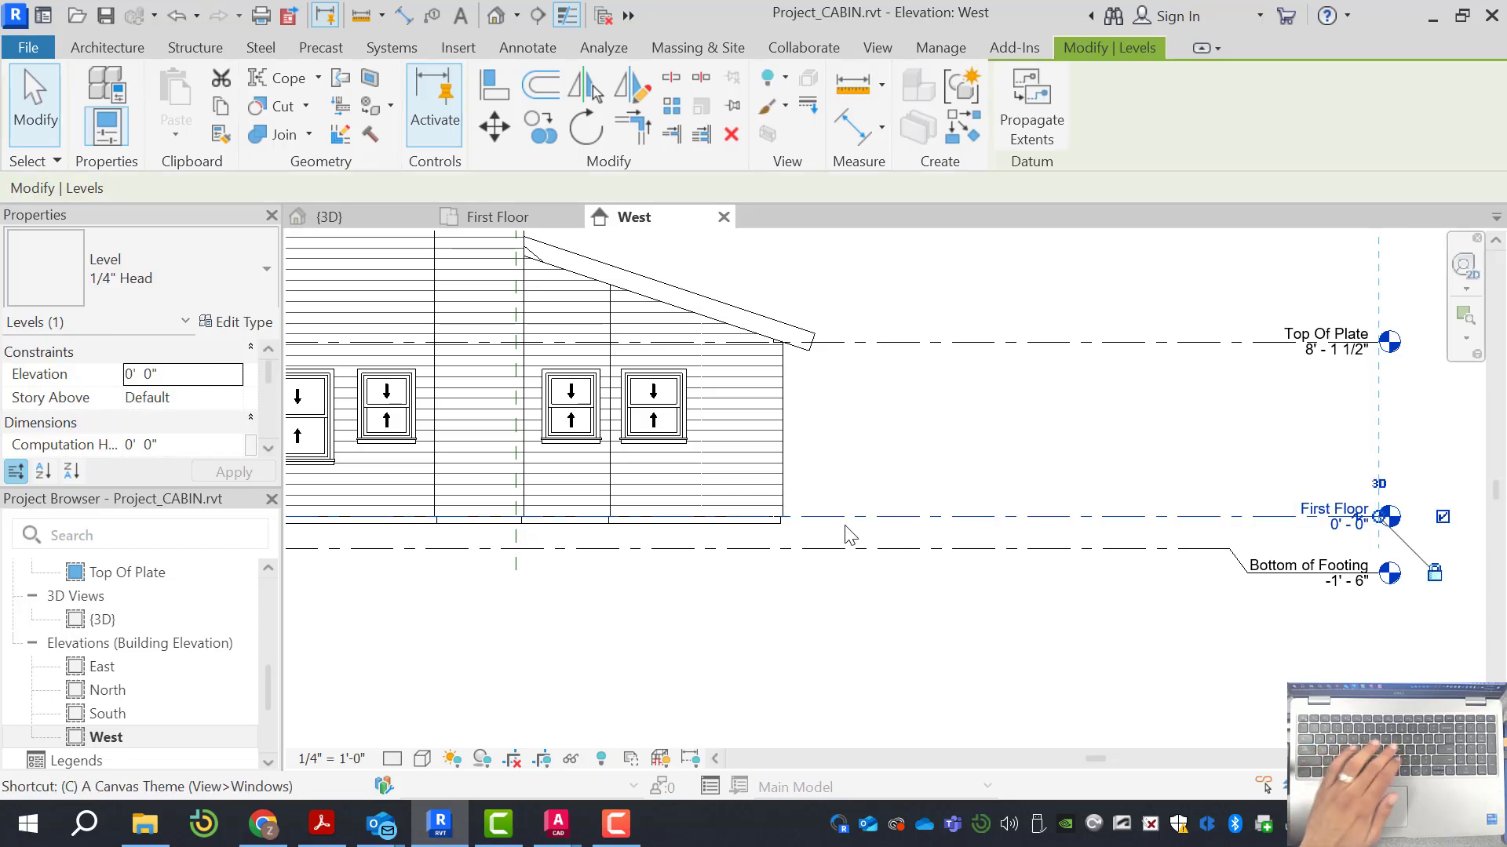
key("c")
key("o")
scroll(782, 523, "up", 3)
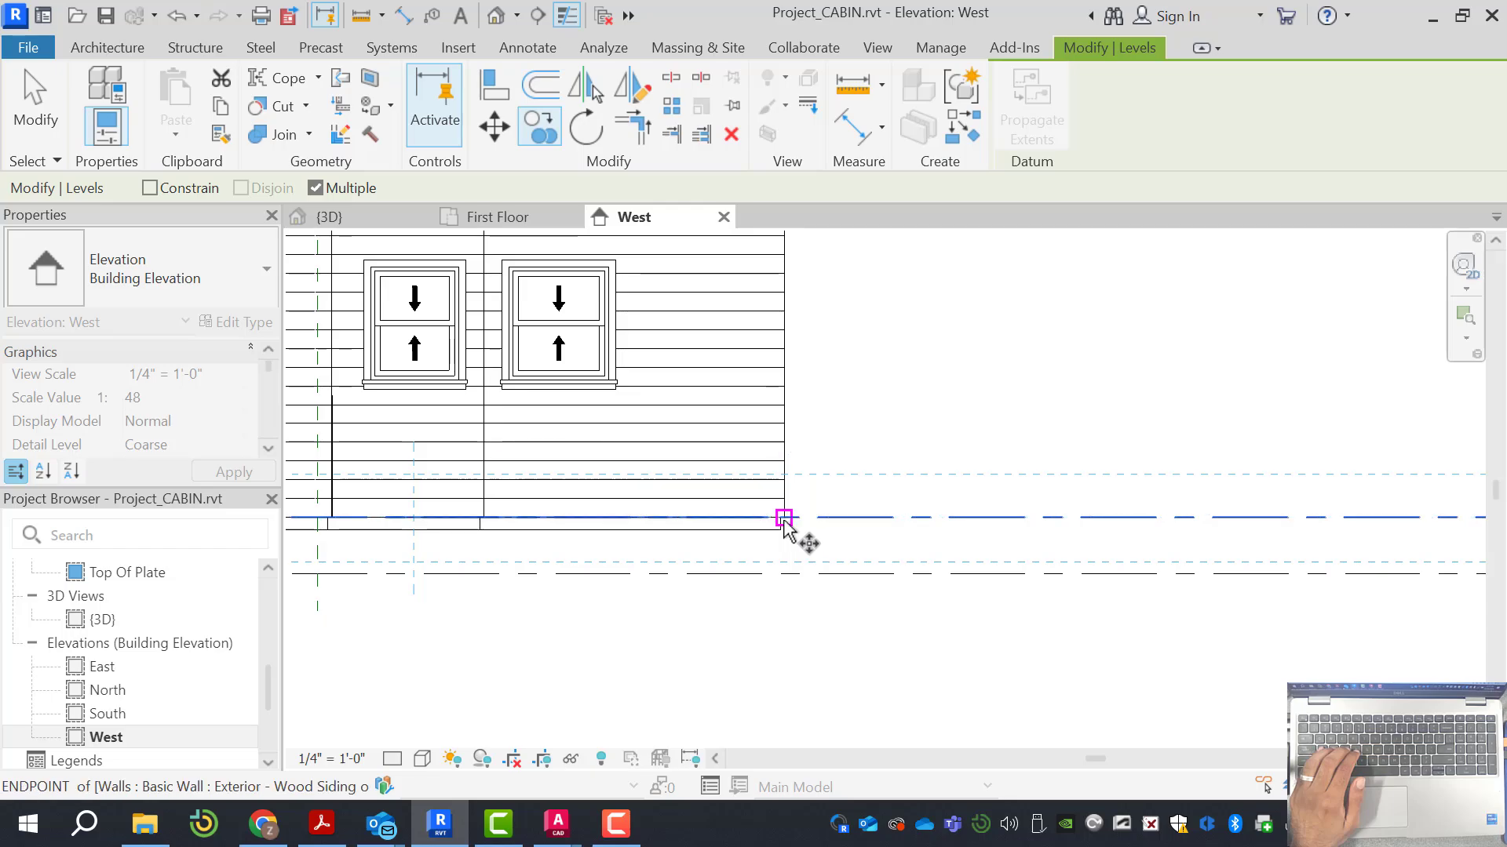
scroll(783, 521, "up", 2)
left_click(779, 518)
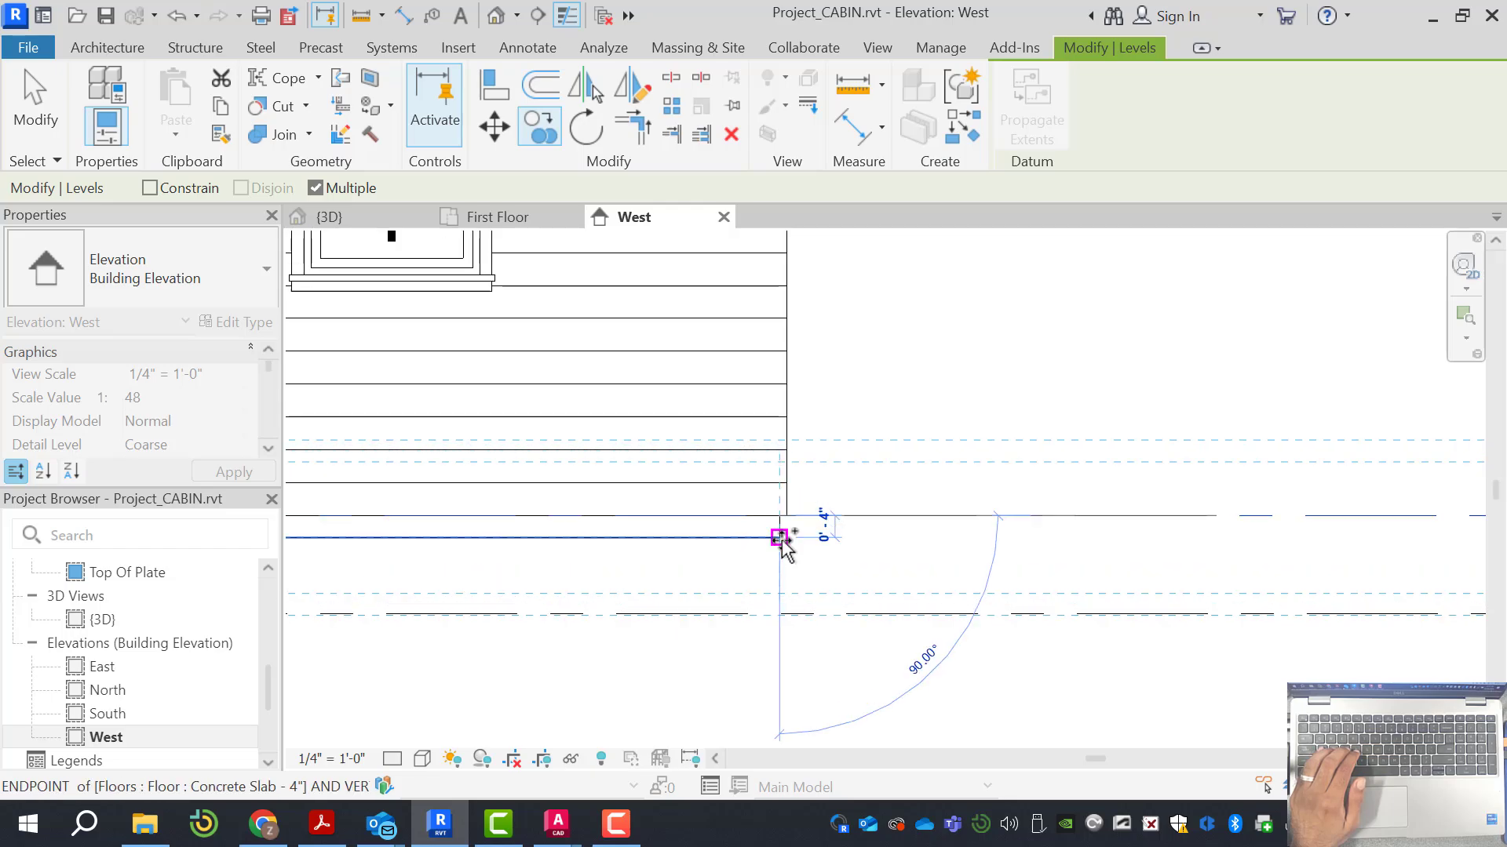
key("Escape")
key("Escape")
Add an elbow to the new -0' 4" level line and shape it so its head sits between First Floor and Bottom of Footing
scroll(555, 528, "down", 3)
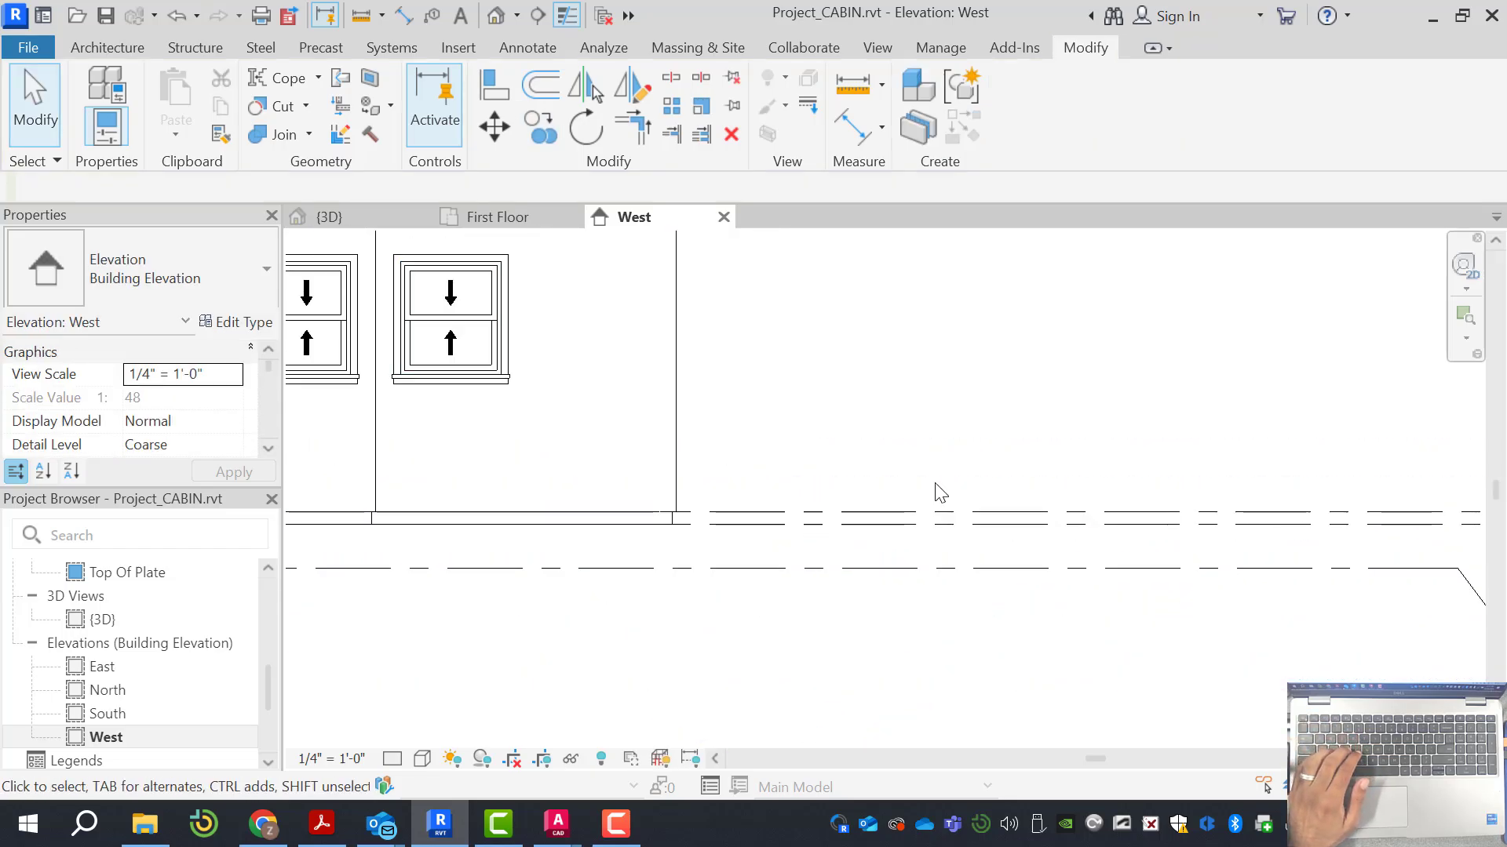
scroll(981, 492, "down", 3)
scroll(1130, 514, "up", 5)
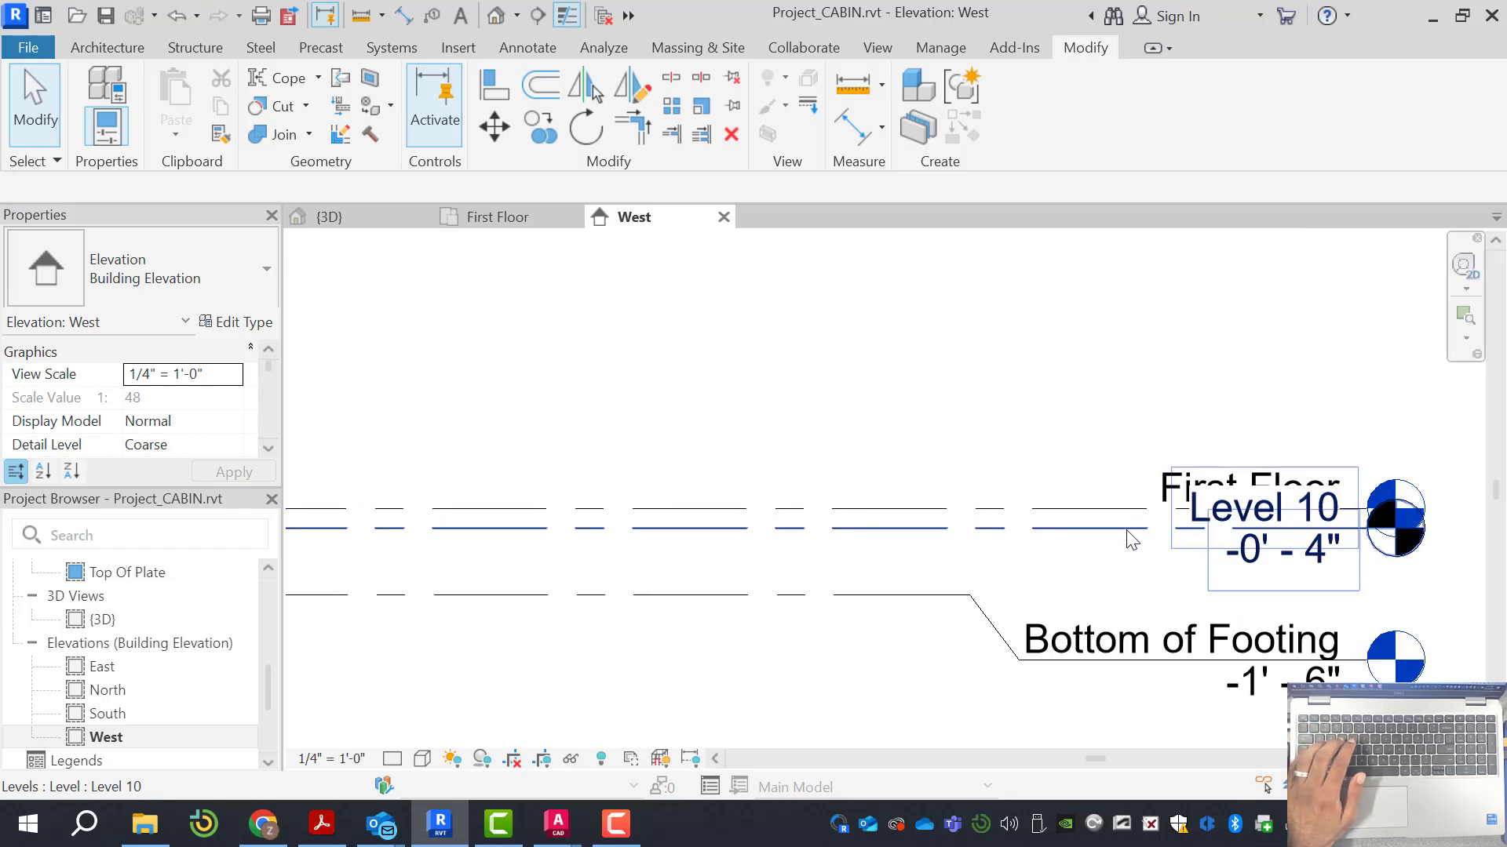
left_click(1128, 530)
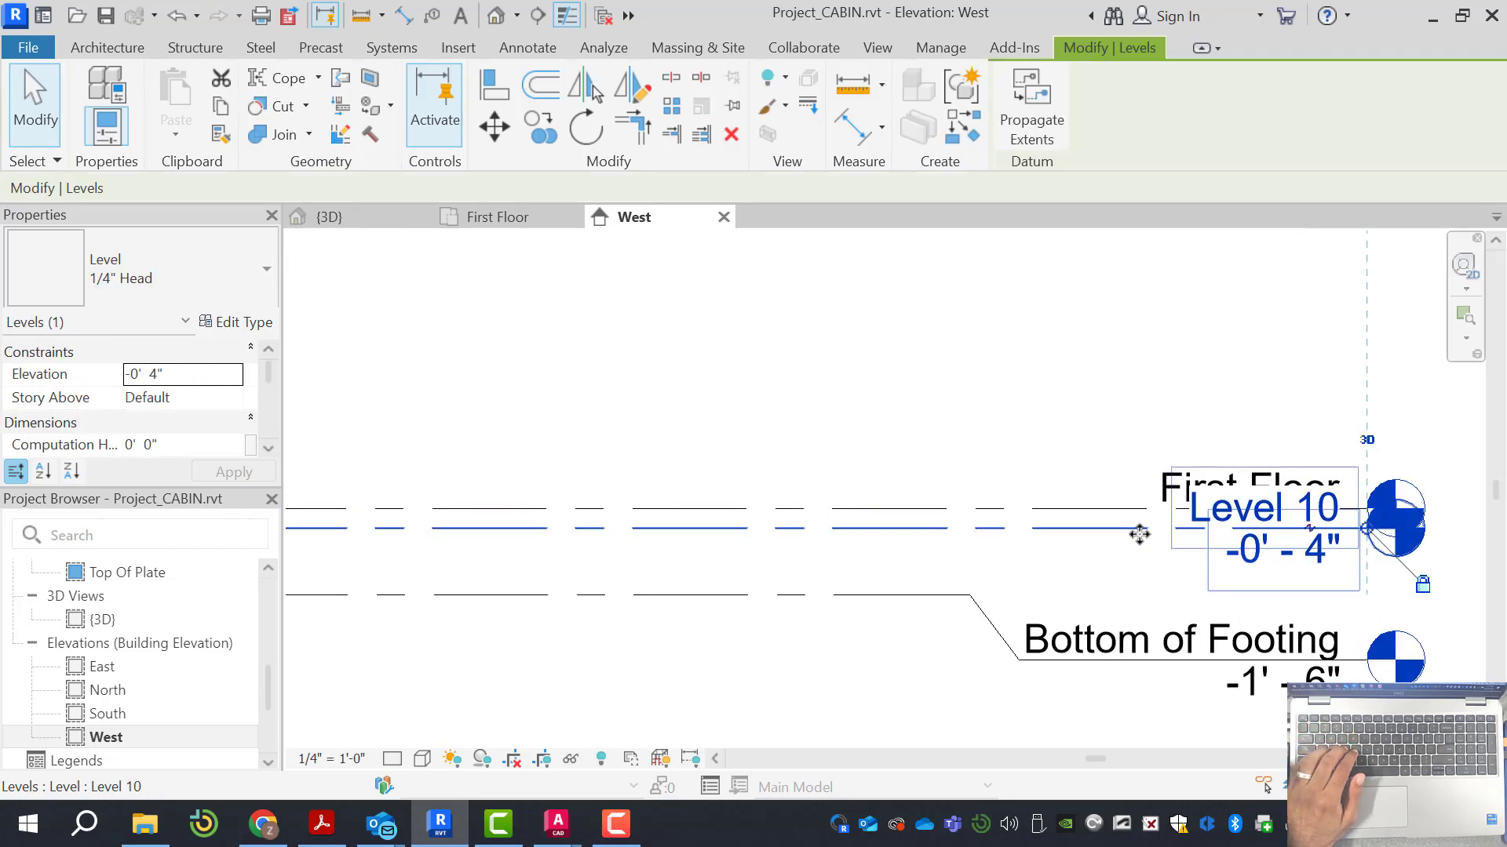
left_click(1317, 539)
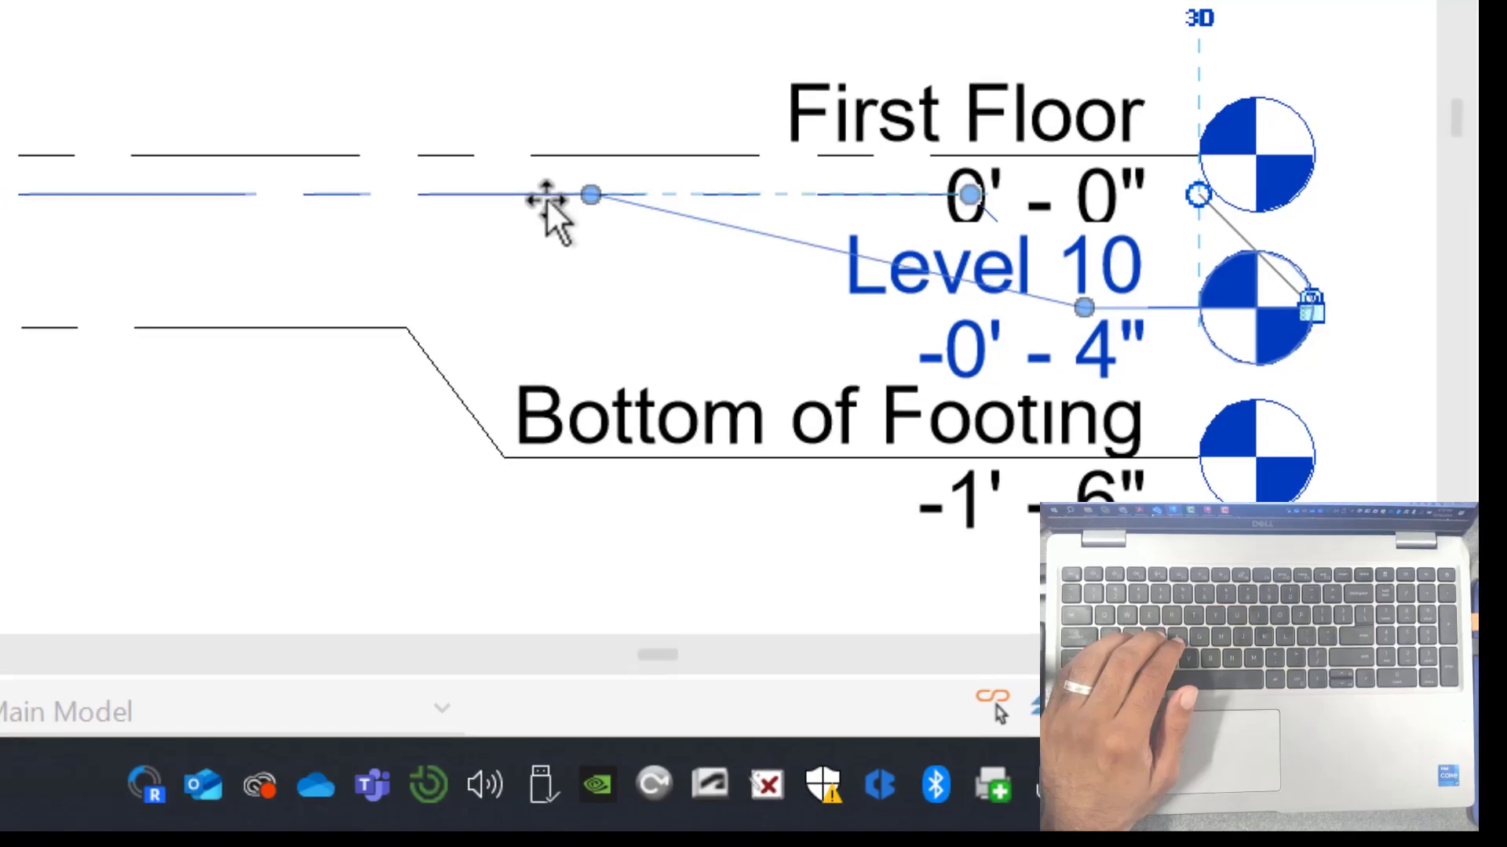
left_click_drag(547, 200, 541, 194)
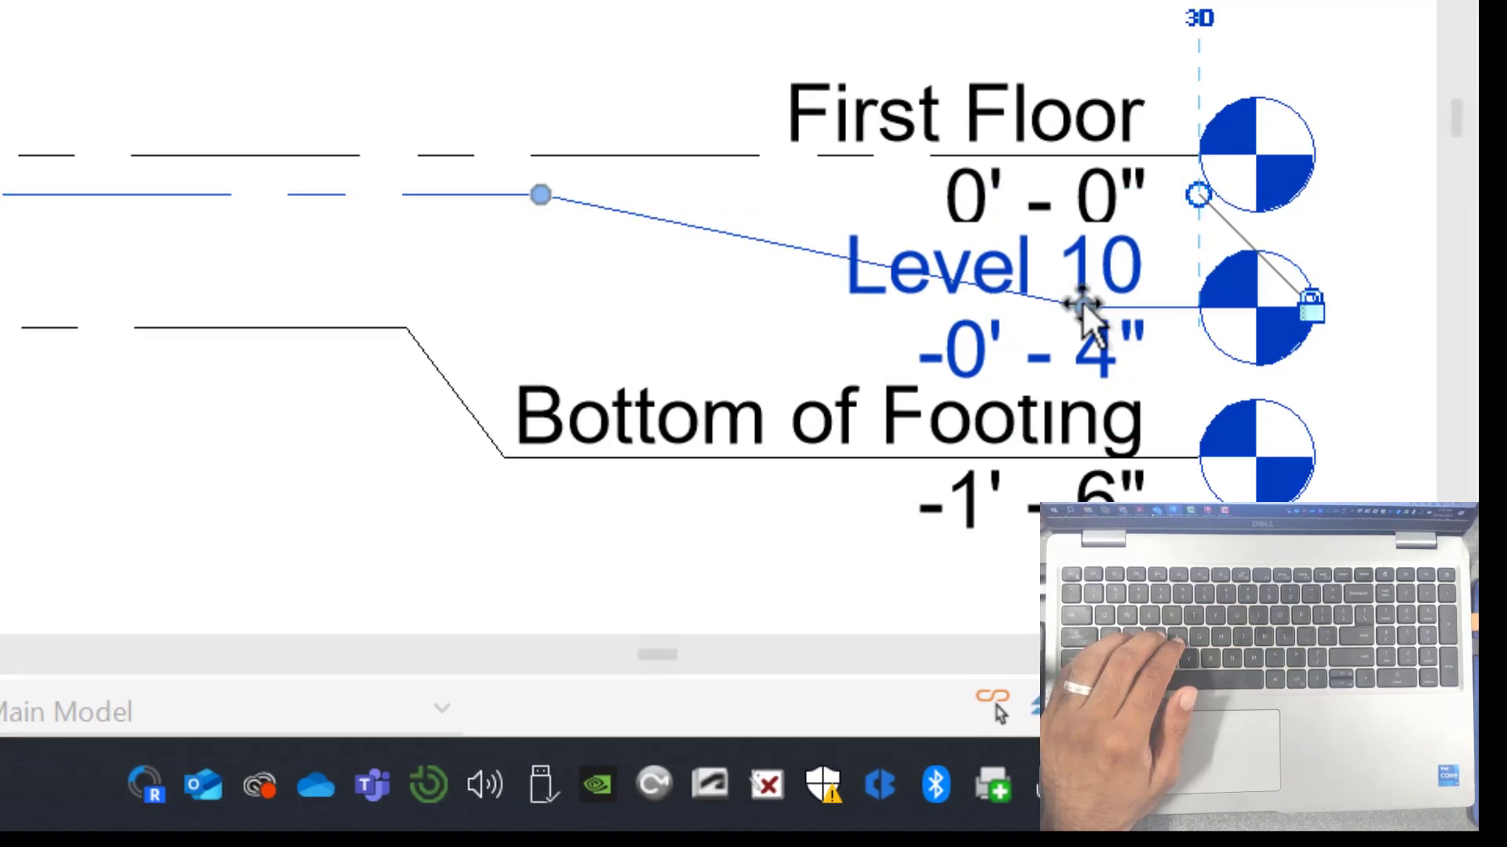
left_click_drag(1083, 306, 629, 307)
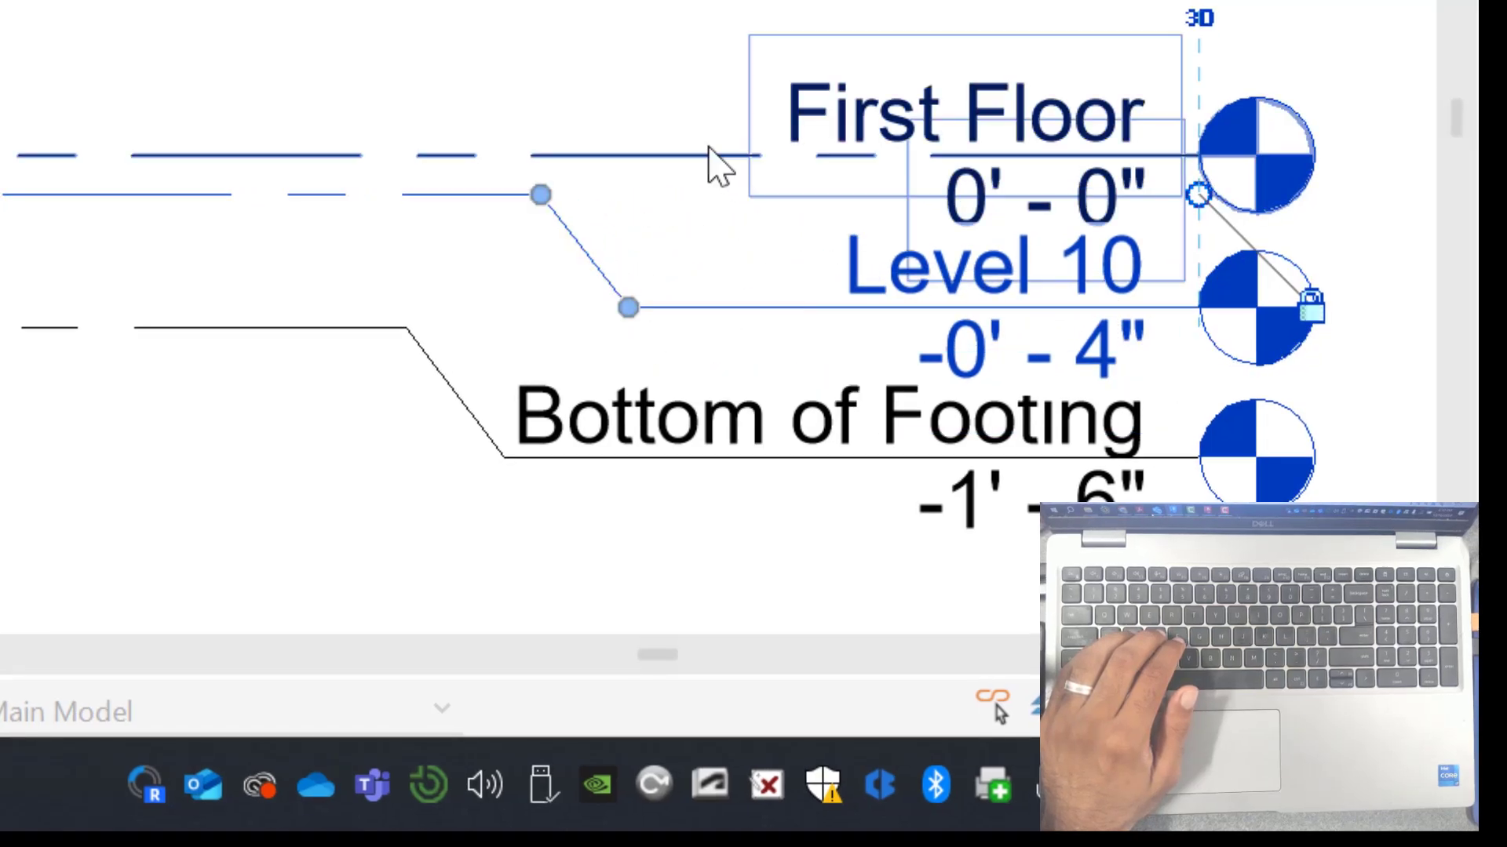
Add an elbow to the First Floor level line and shape it so the level head sits above the line, clear of the -0' 4" level
left_click(591, 154)
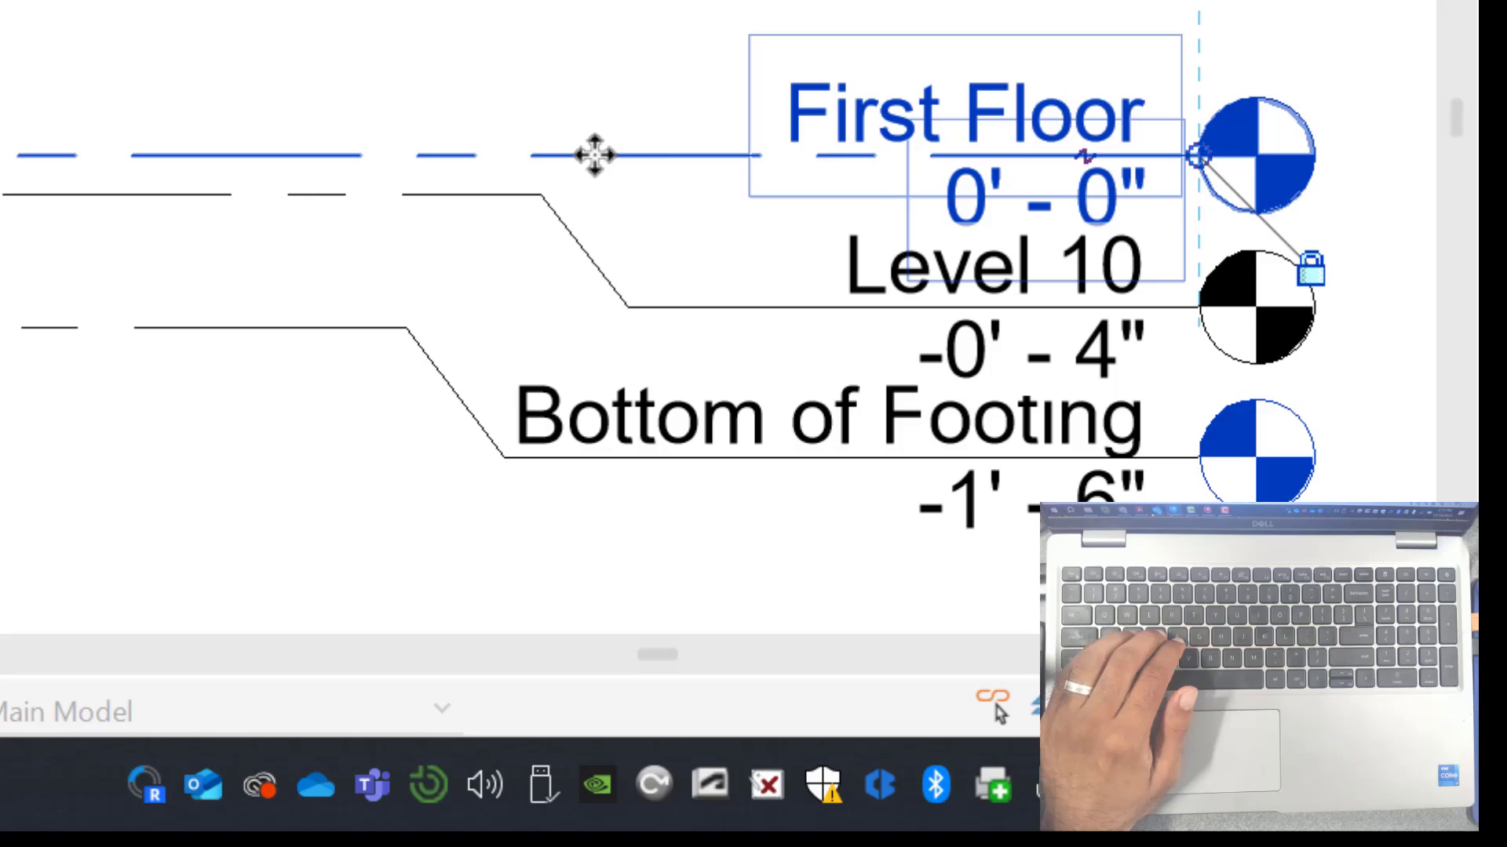
left_click(1086, 157)
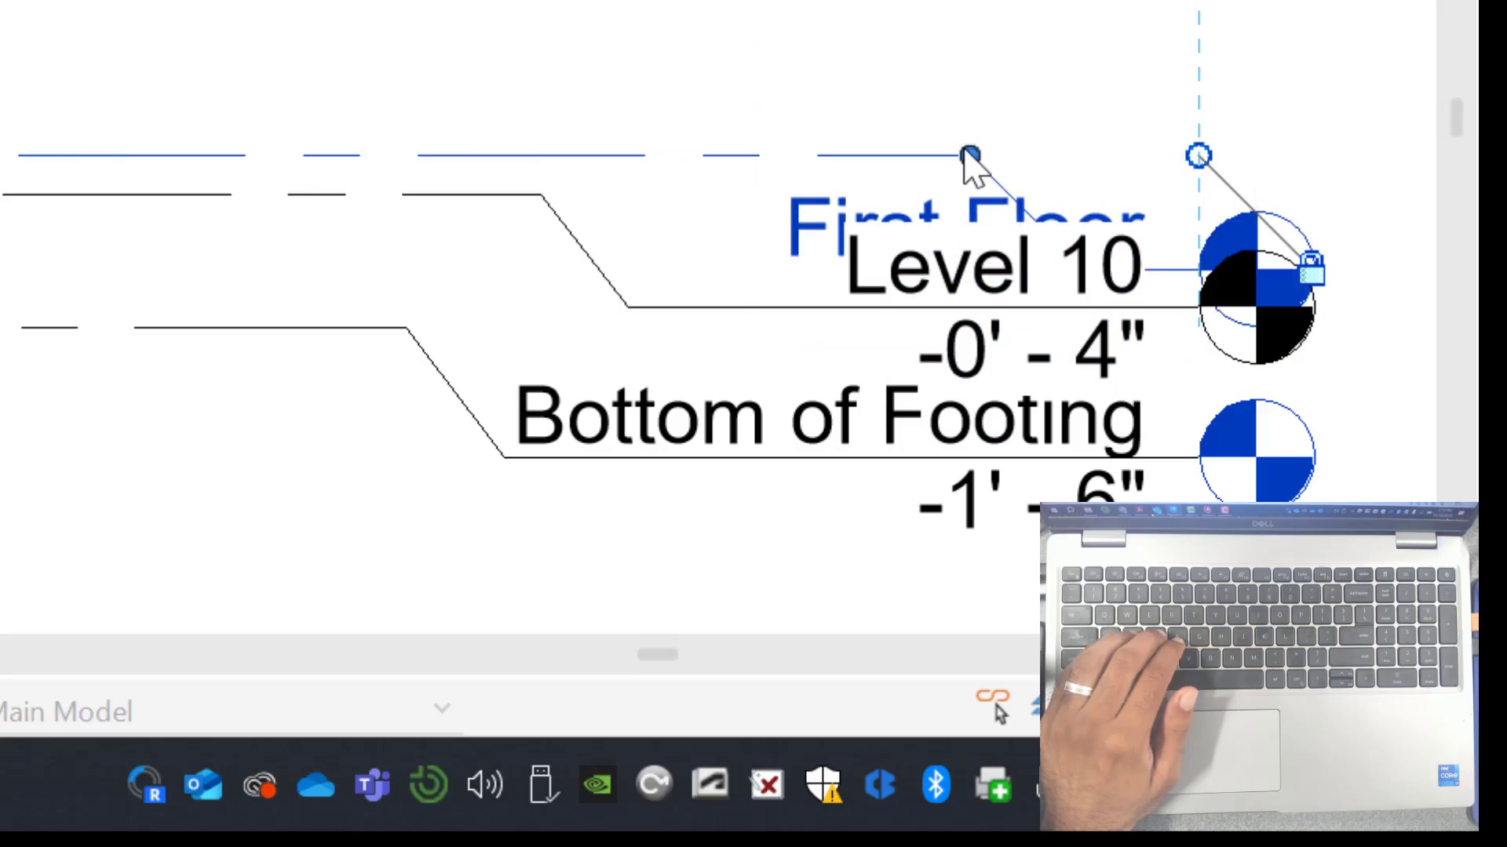
left_click_drag(1095, 275, 1088, 68)
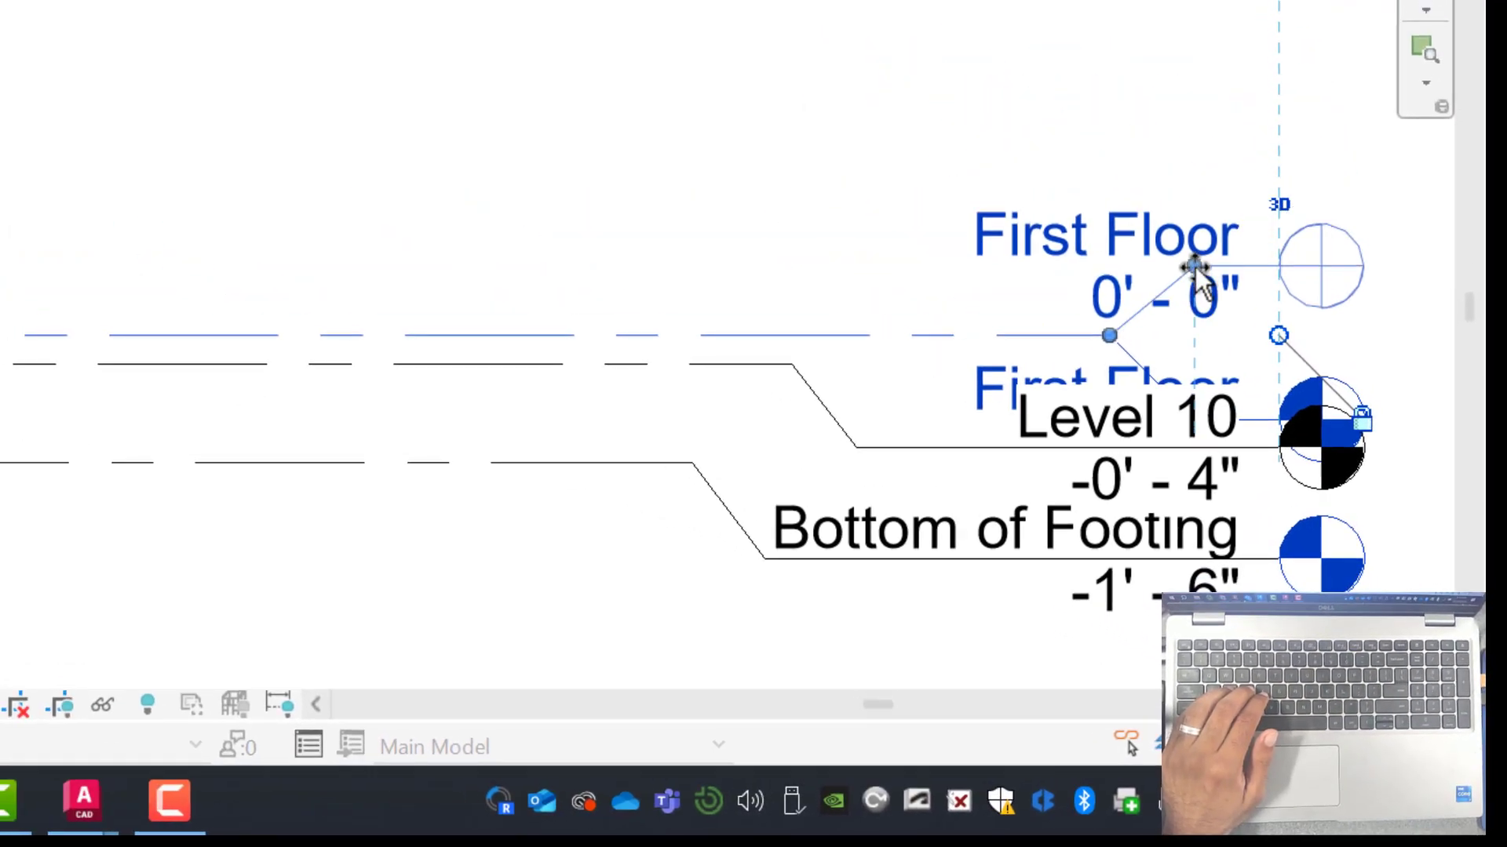
left_click_drag(1194, 267, 1194, 266)
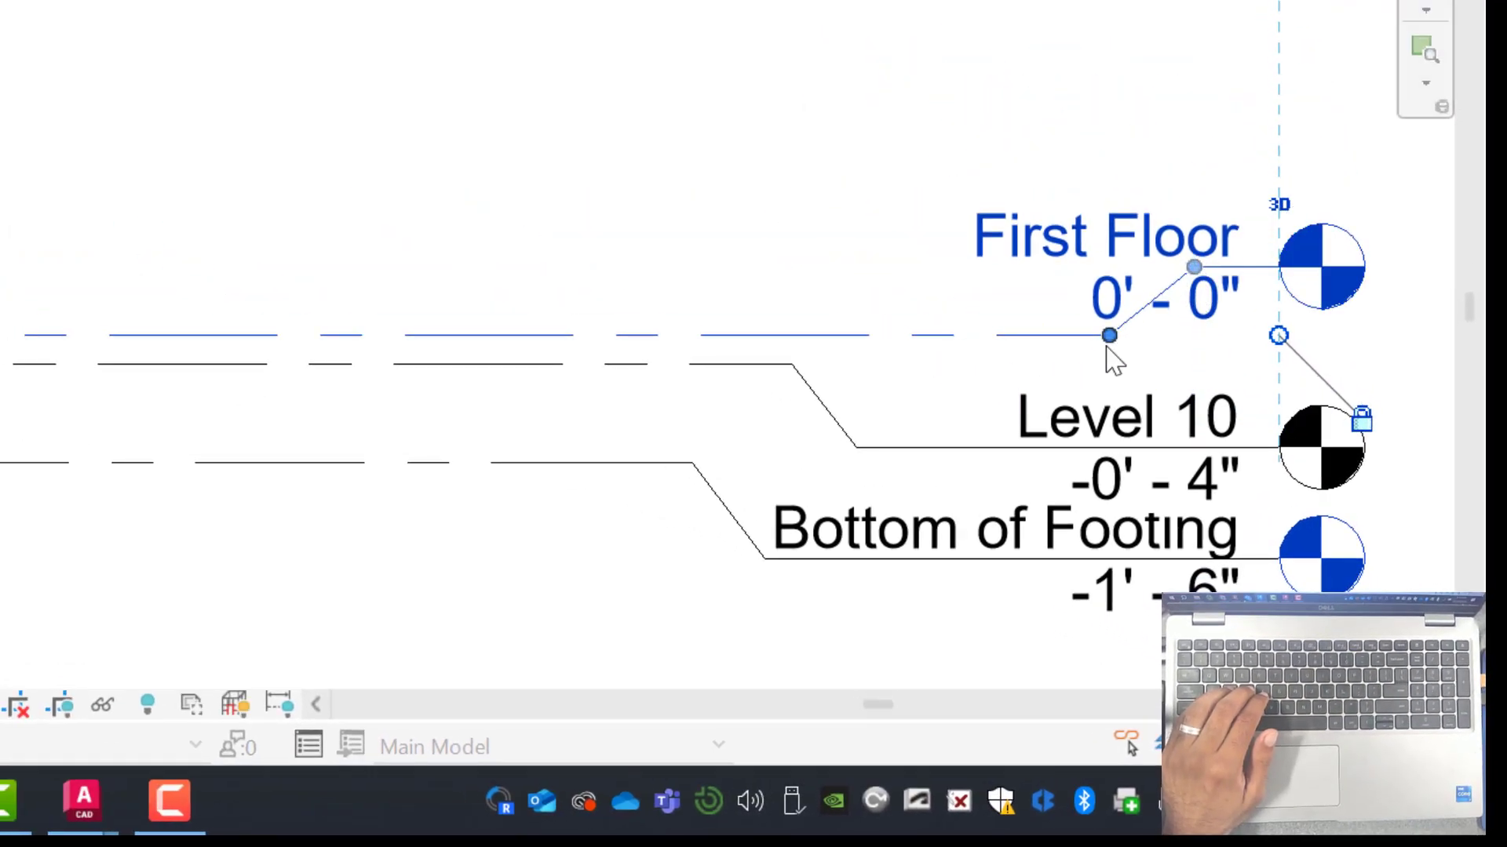
left_click_drag(873, 336, 865, 336)
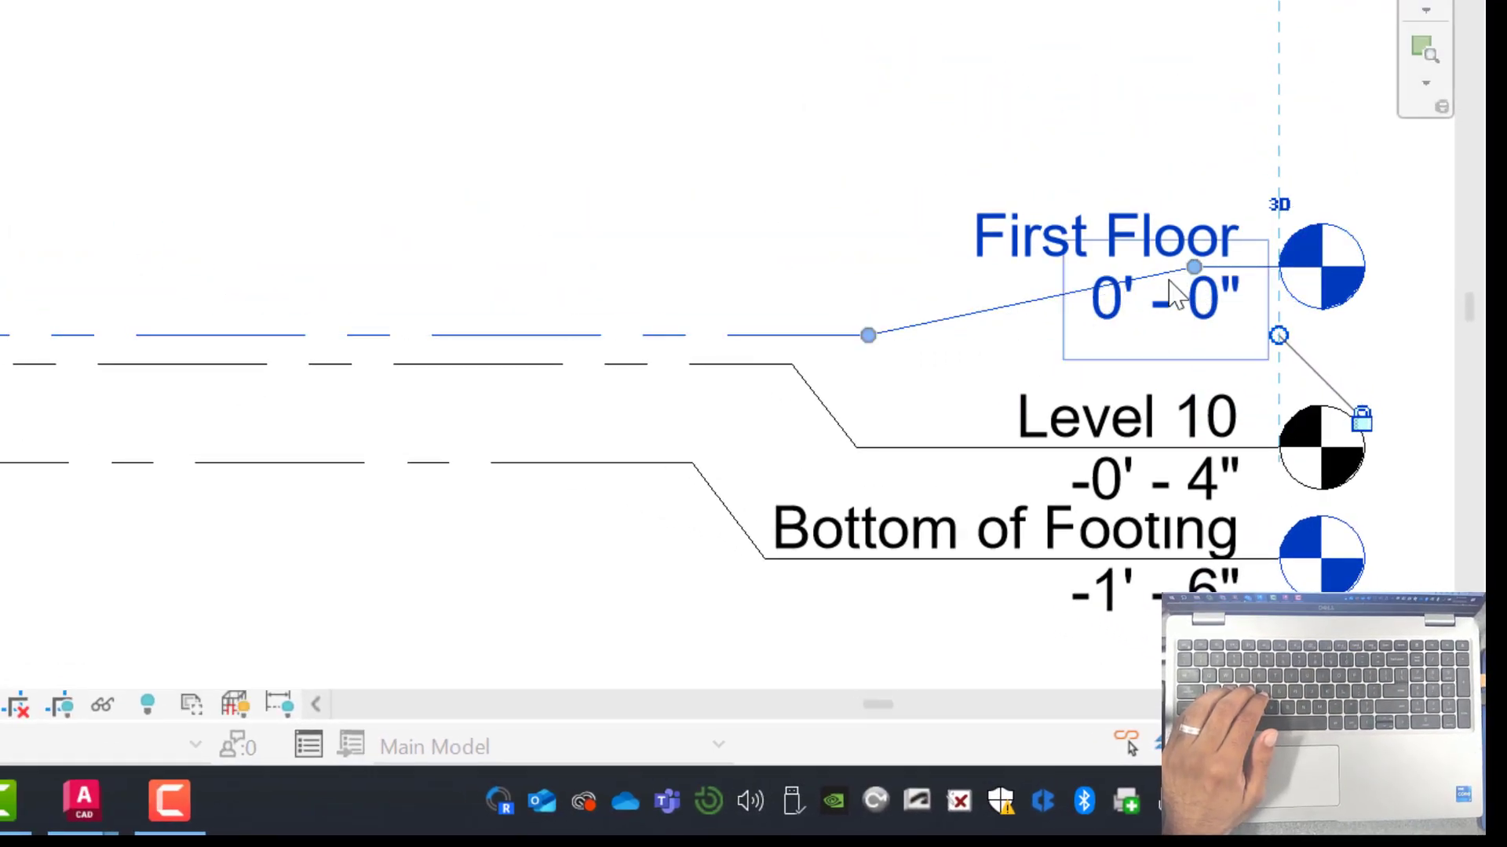
left_click_drag(1194, 269, 990, 277)
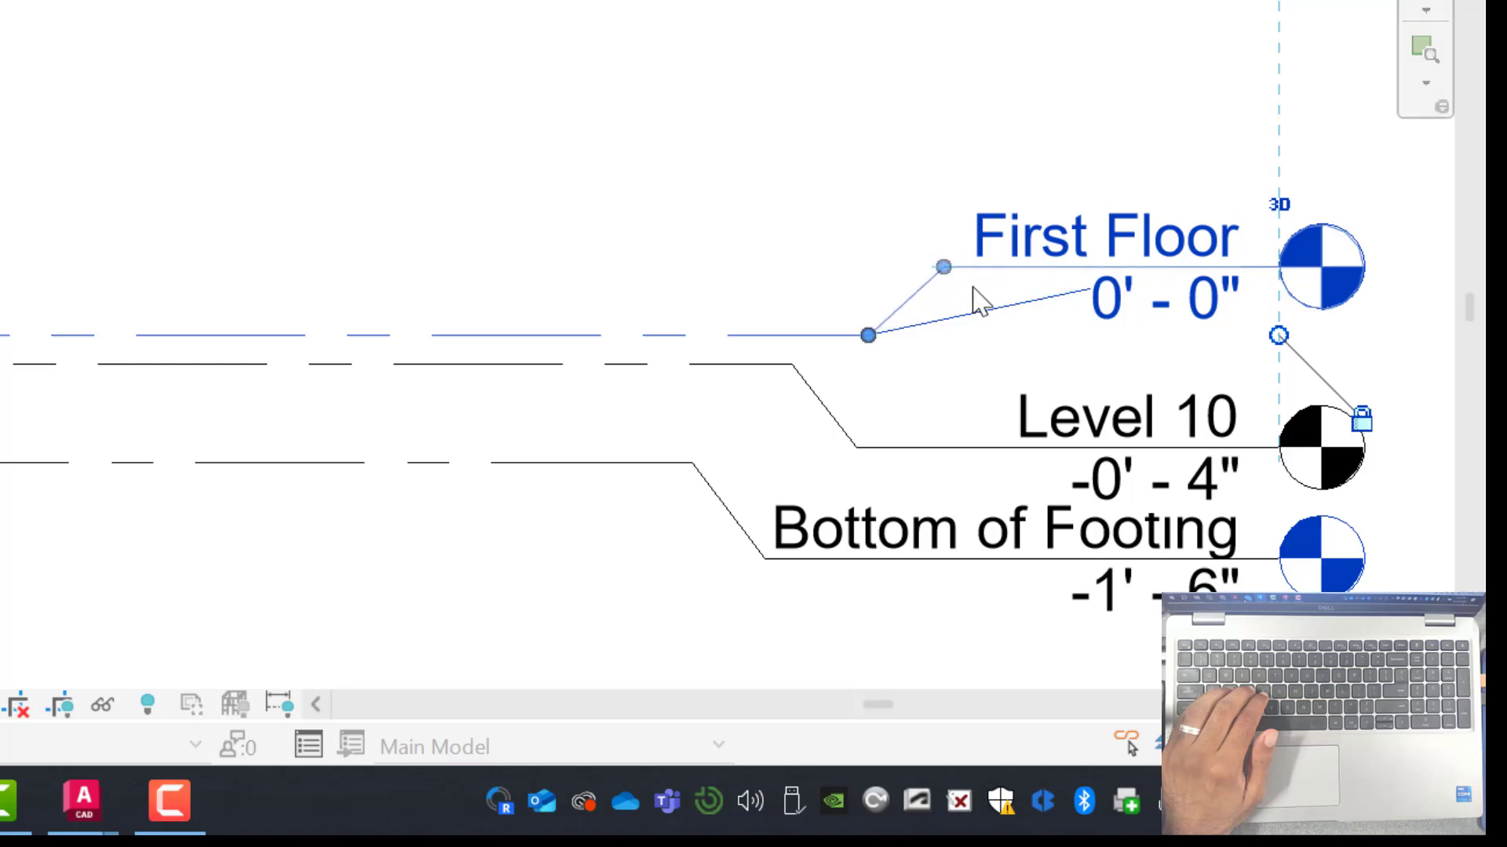
left_click(842, 191)
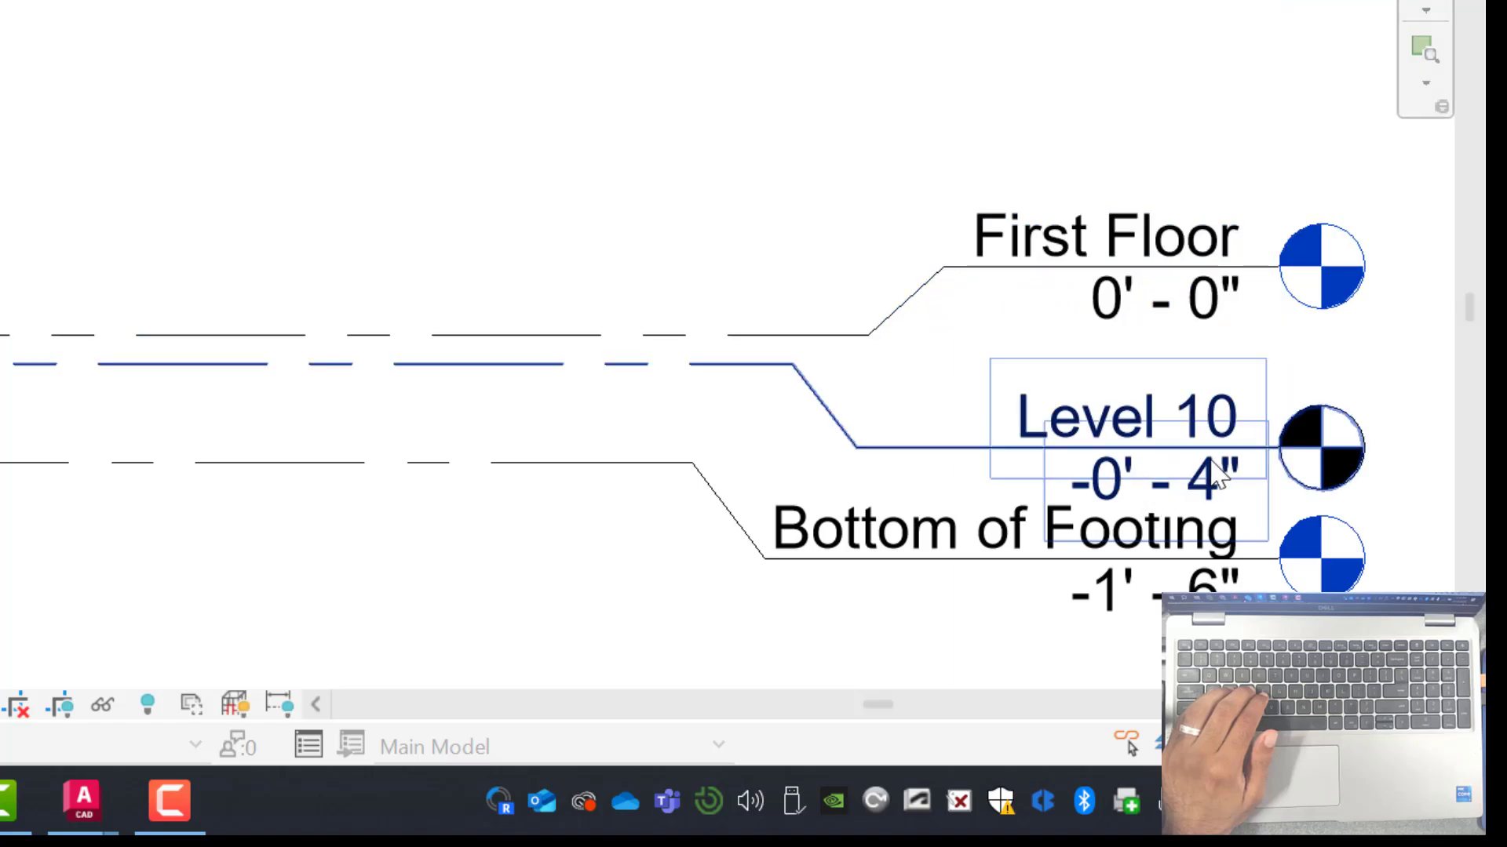
Rename the -0' 4" level as Top of Grade Beam
left_click(1163, 424)
left_click(1225, 420)
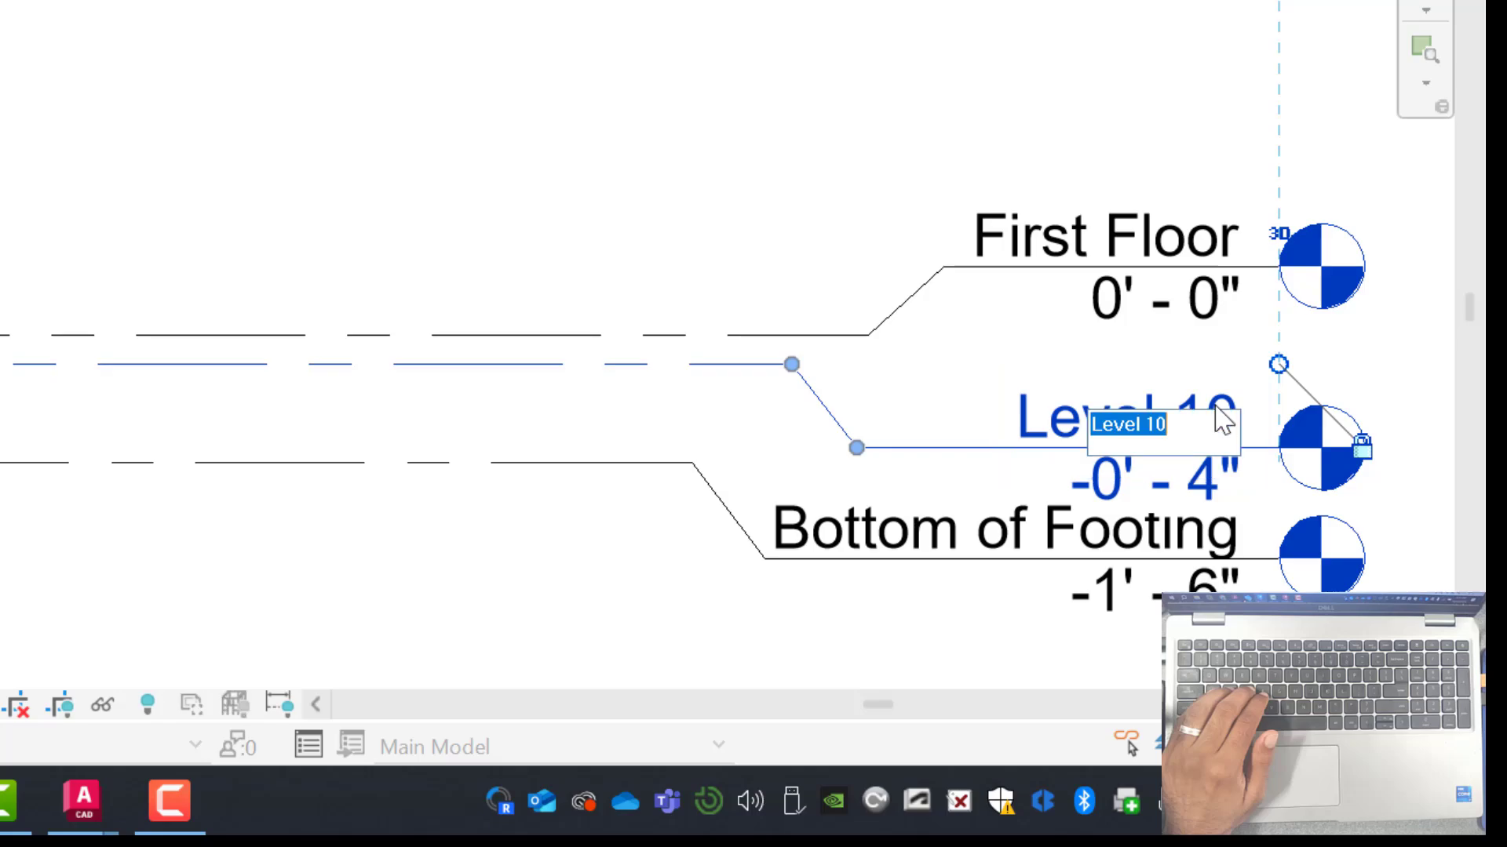
key("Escape")
left_click(1214, 404)
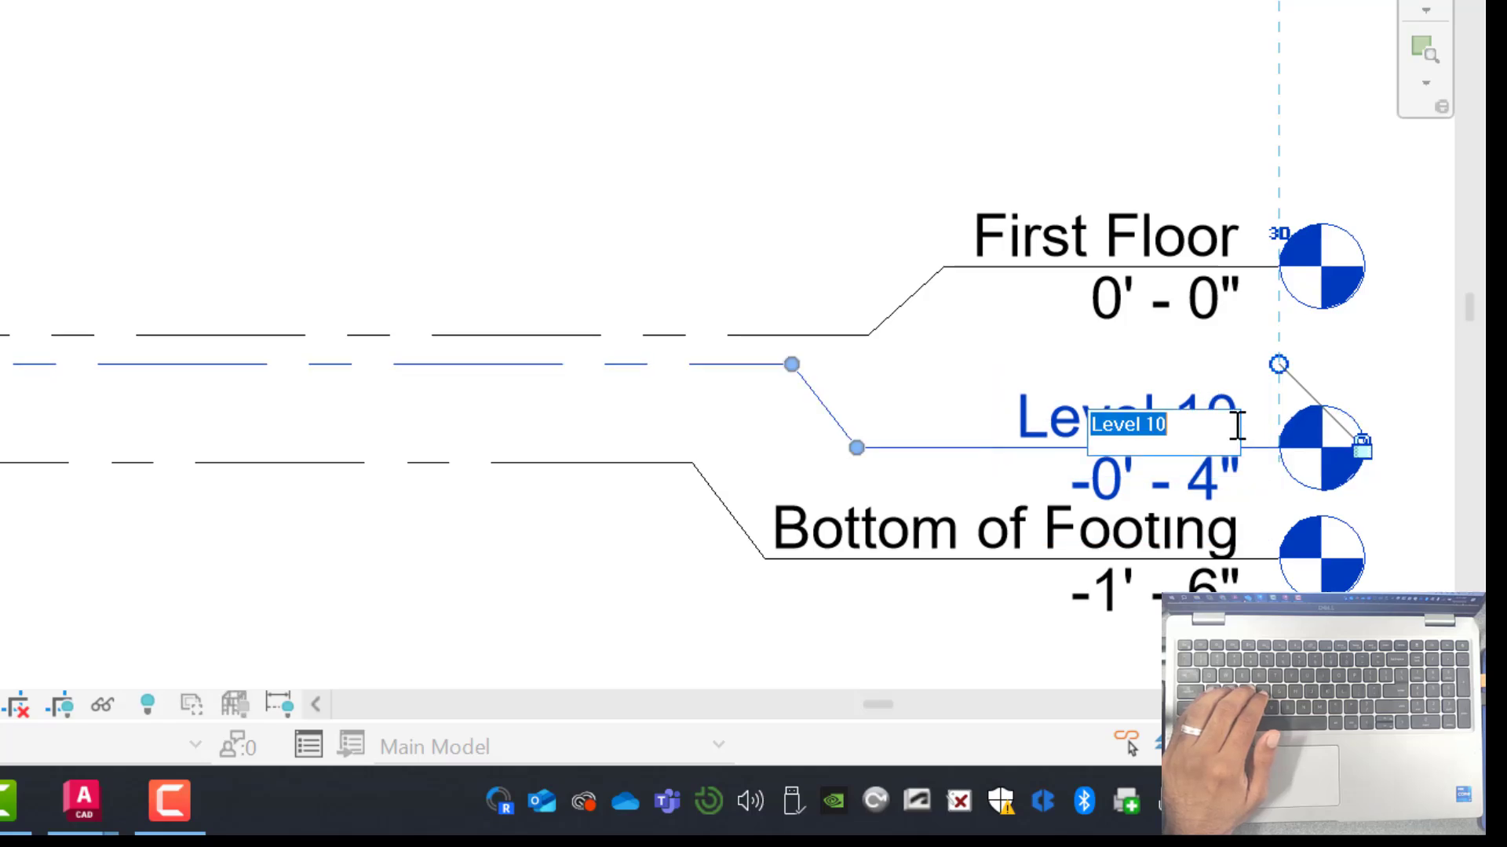
type("Top of Grade Beam")
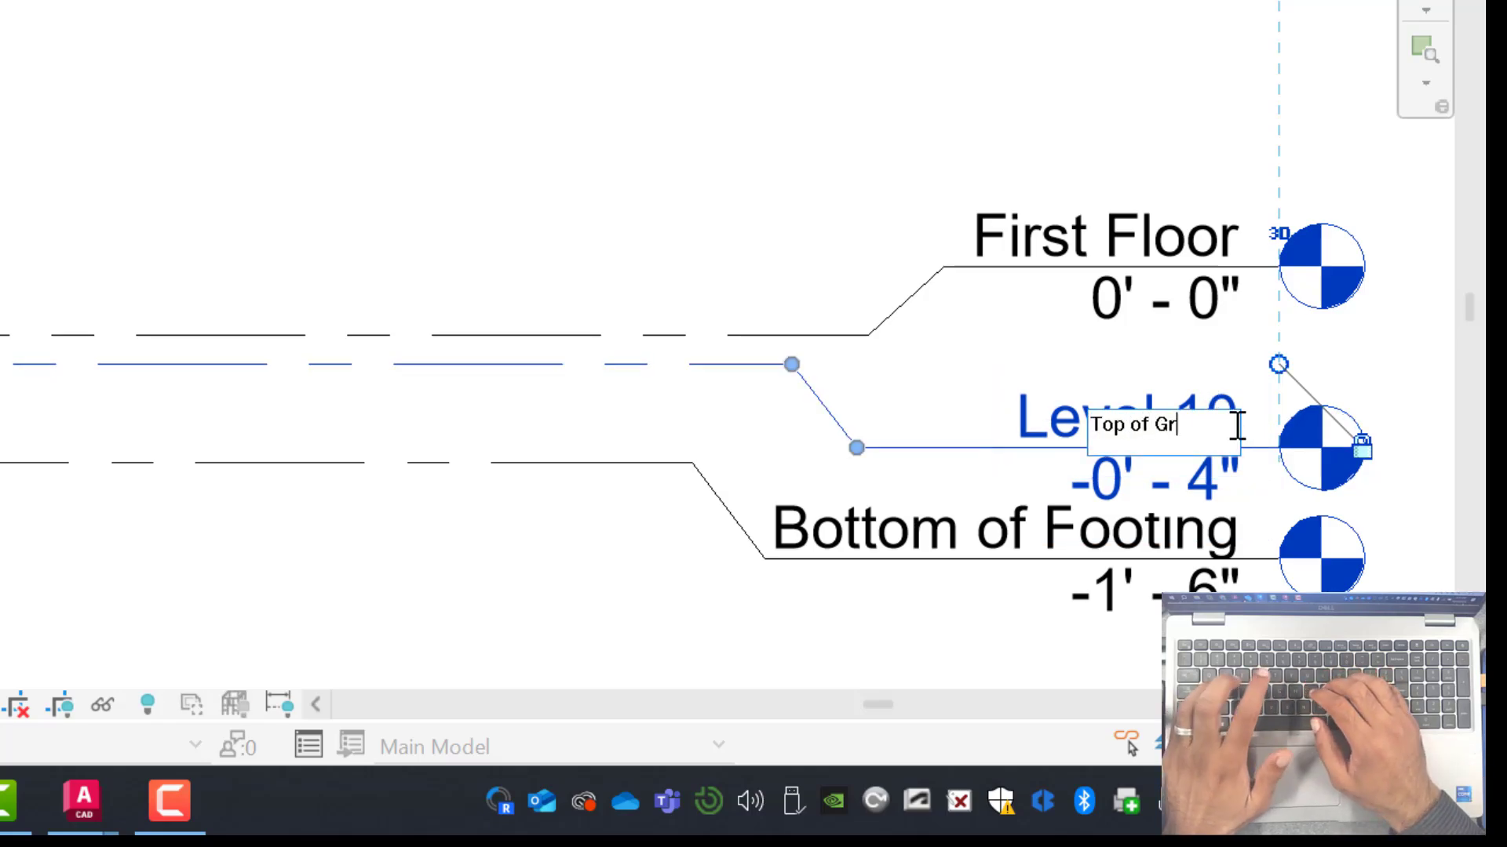
key("Return")
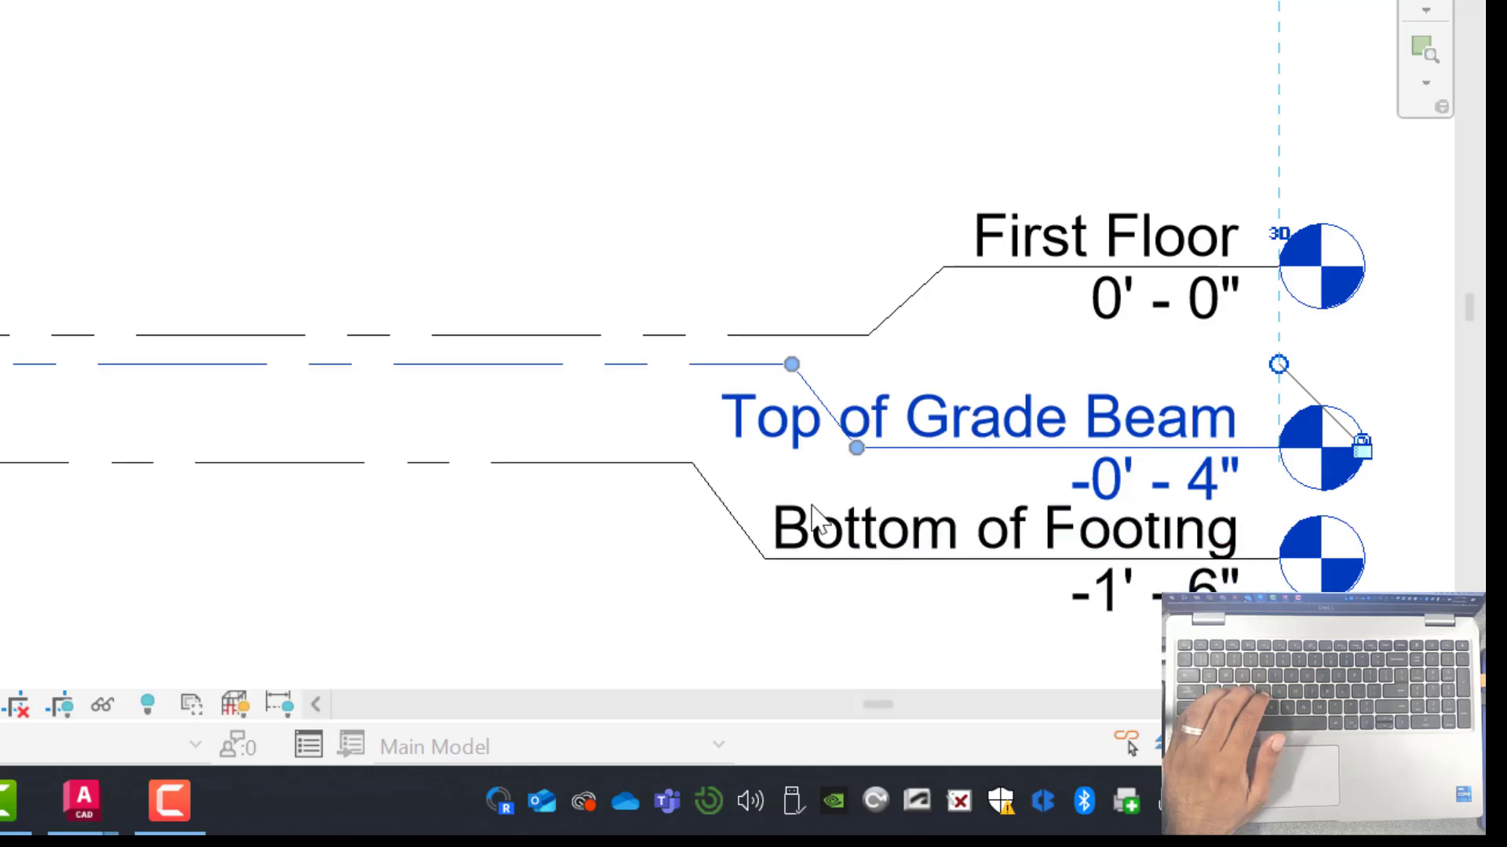
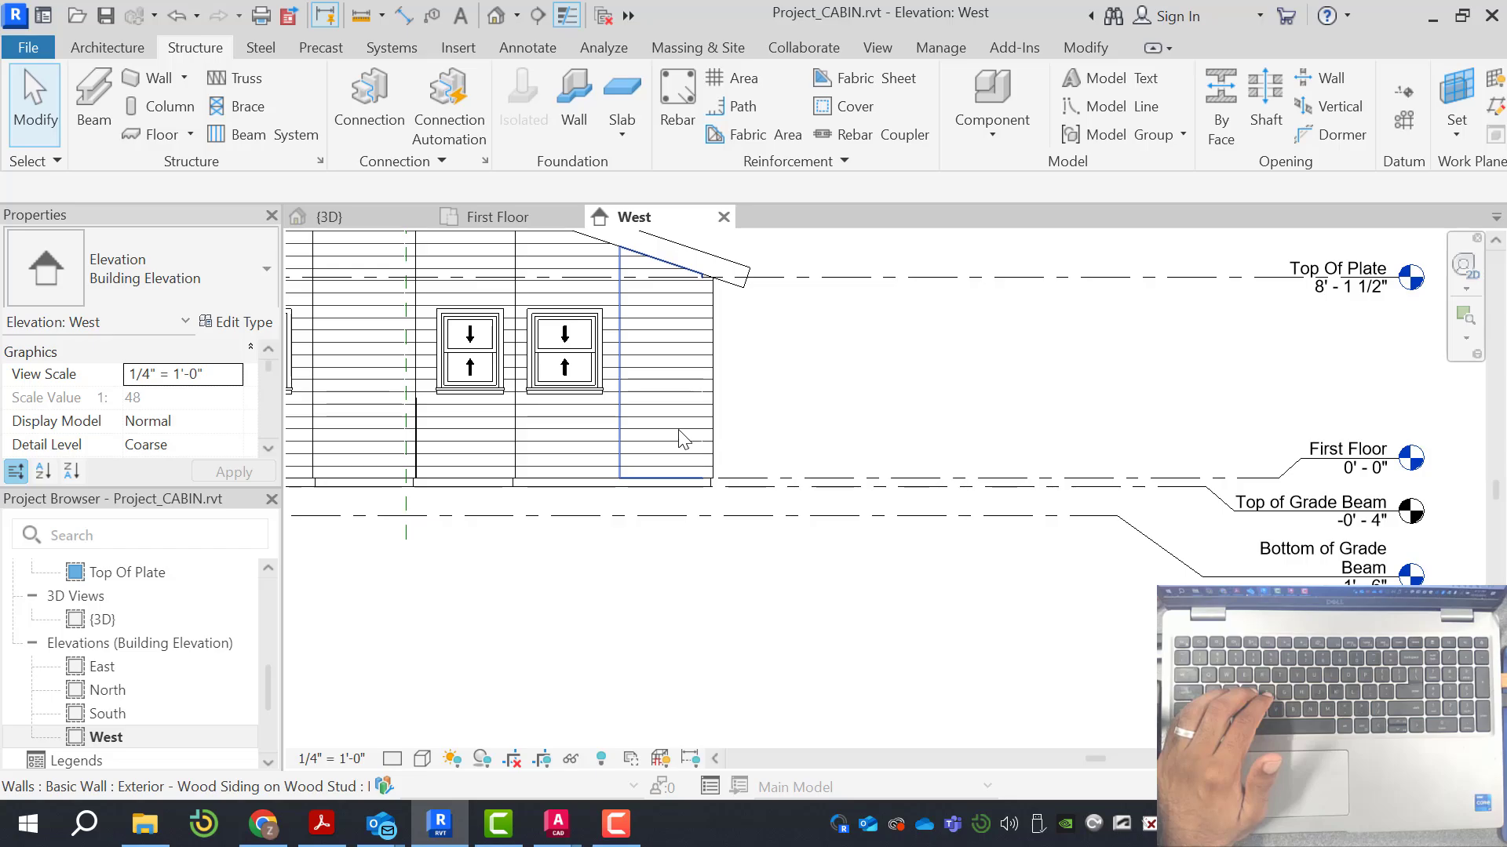
Open the Bottom of Grade Beam floor plan and bring up its underlay properties
scroll(201, 699, "up", 5)
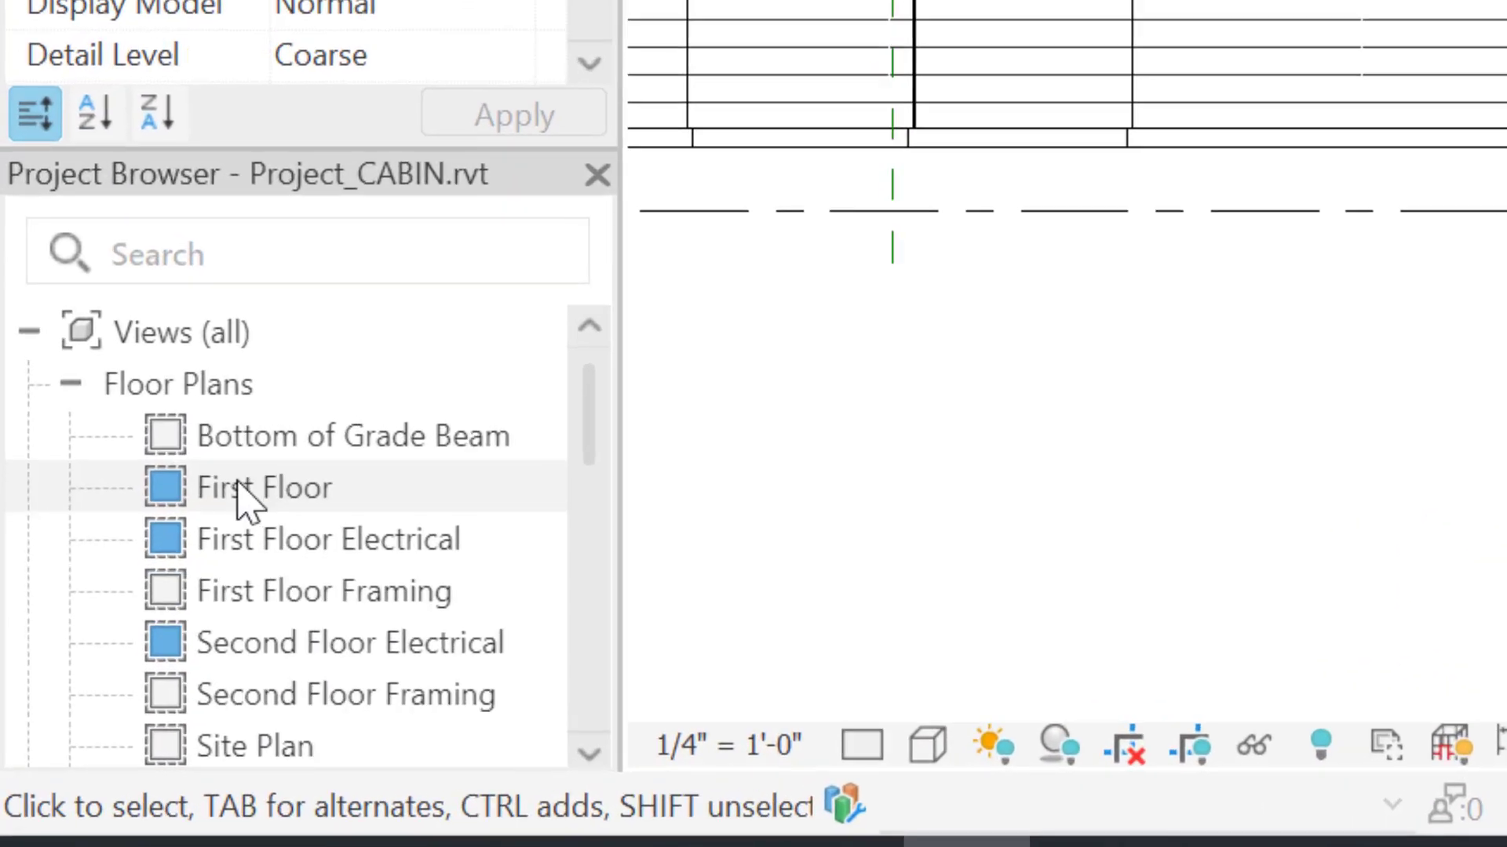
double_click(364, 424)
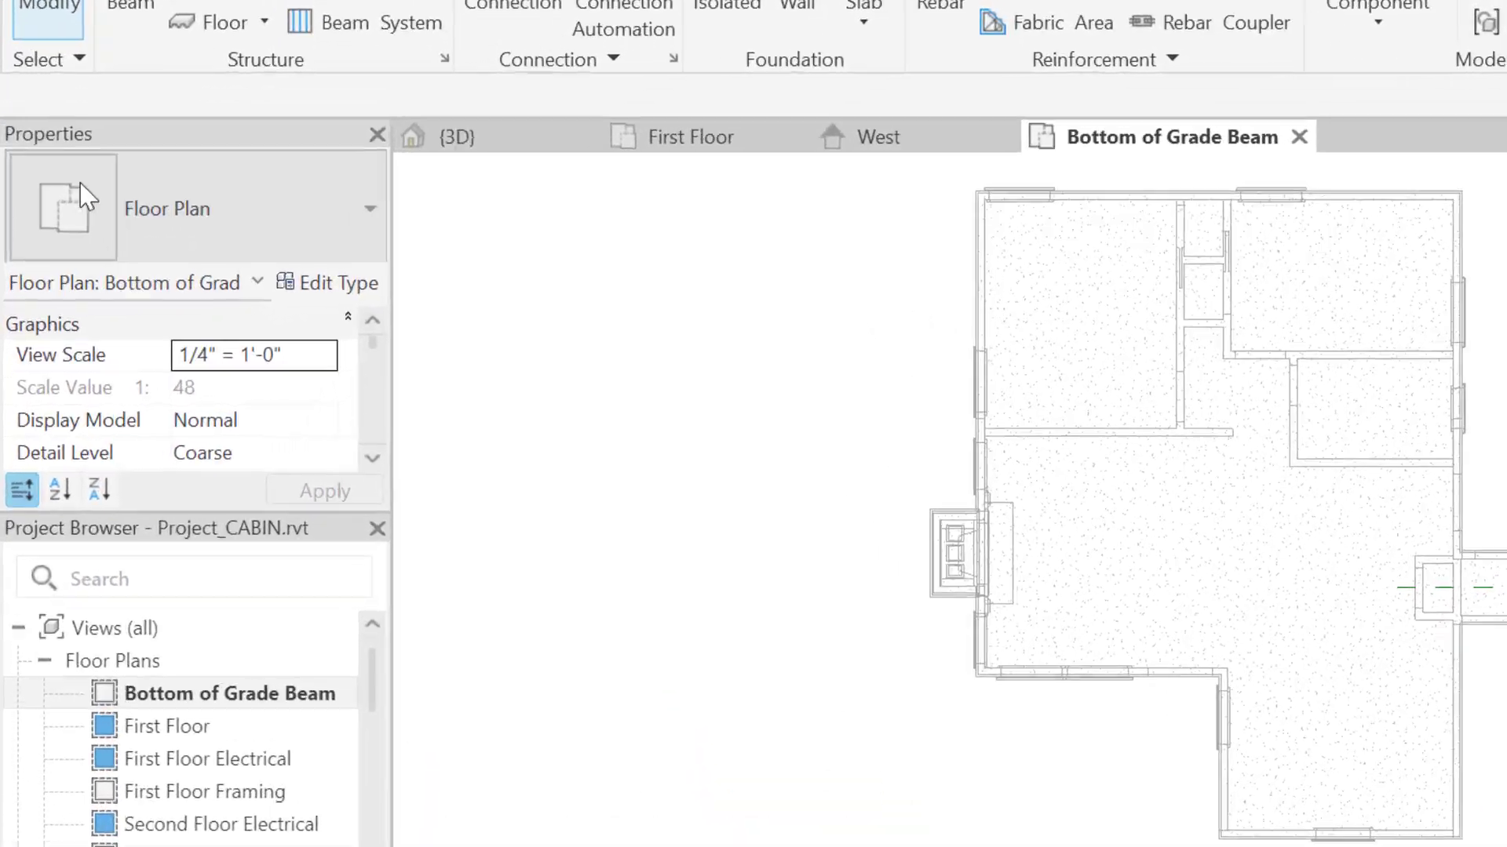
scroll(183, 394, "down", 3)
scroll(346, 368, "down", 3)
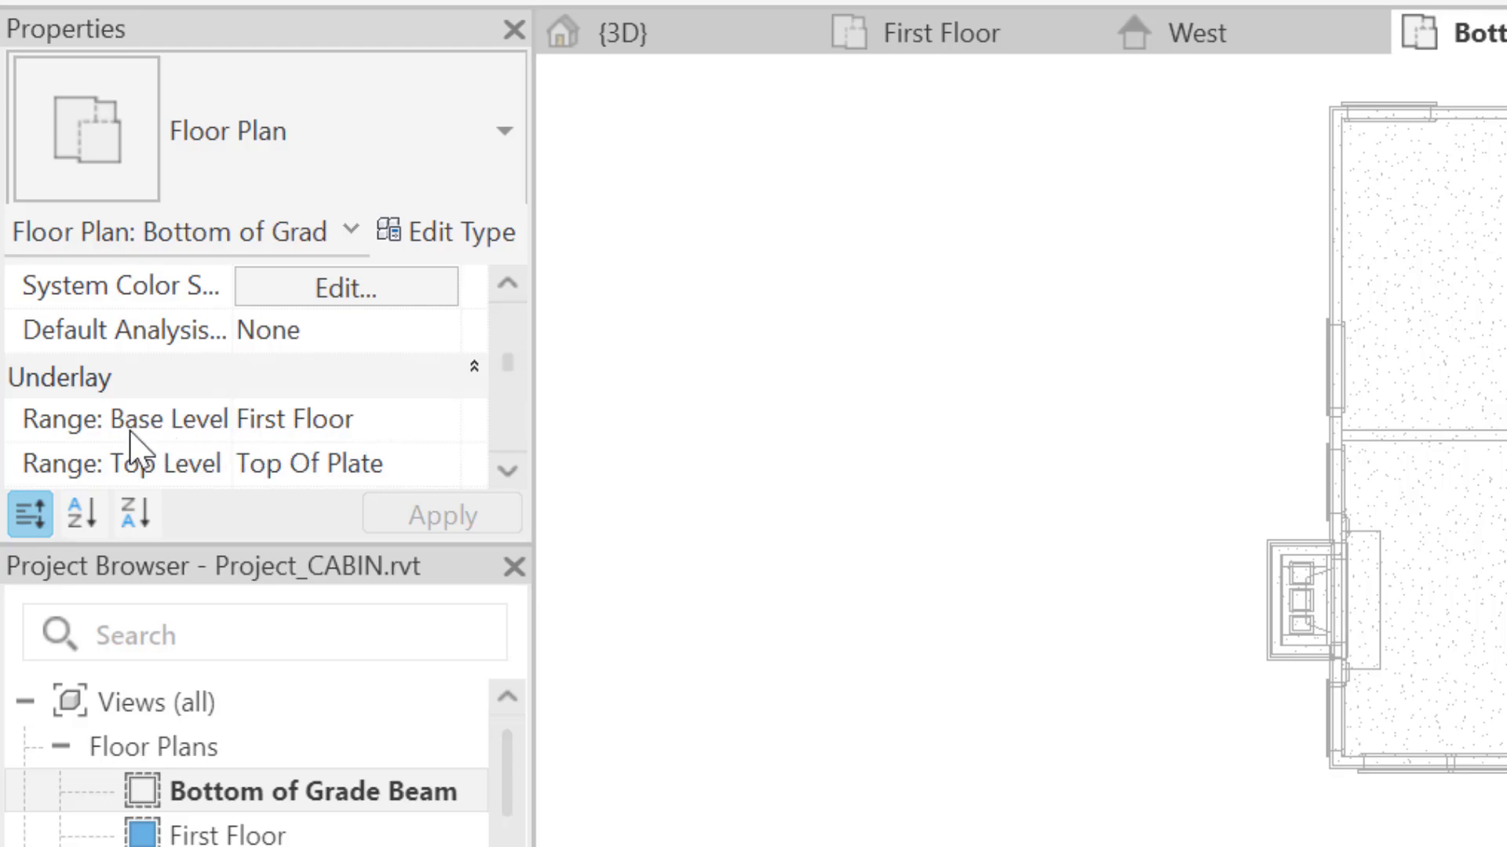
Set the plan's underlay base level to None and restore it to First Floor
left_click(400, 424)
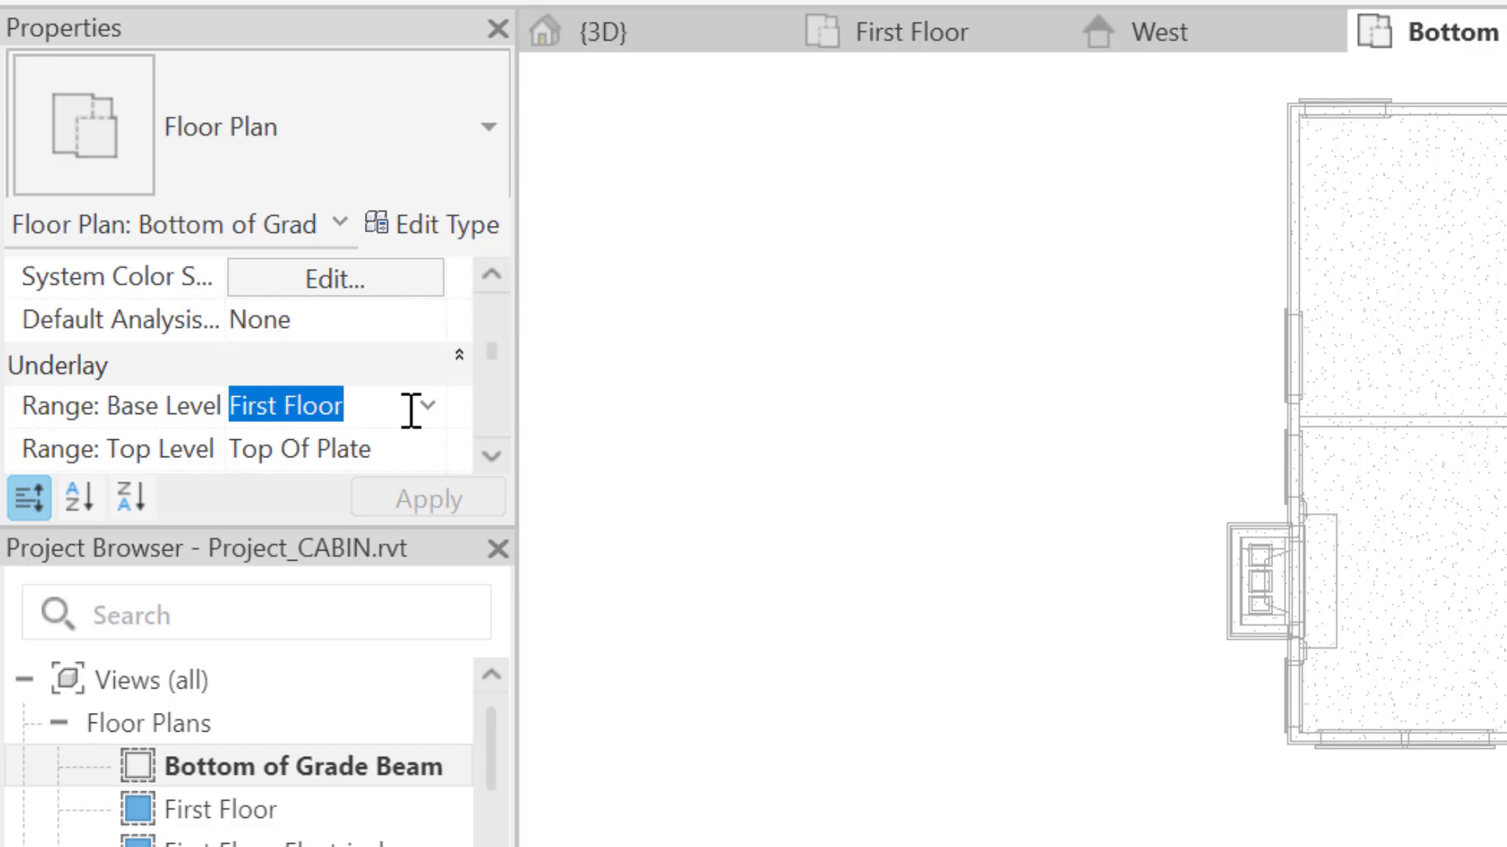
left_click(426, 406)
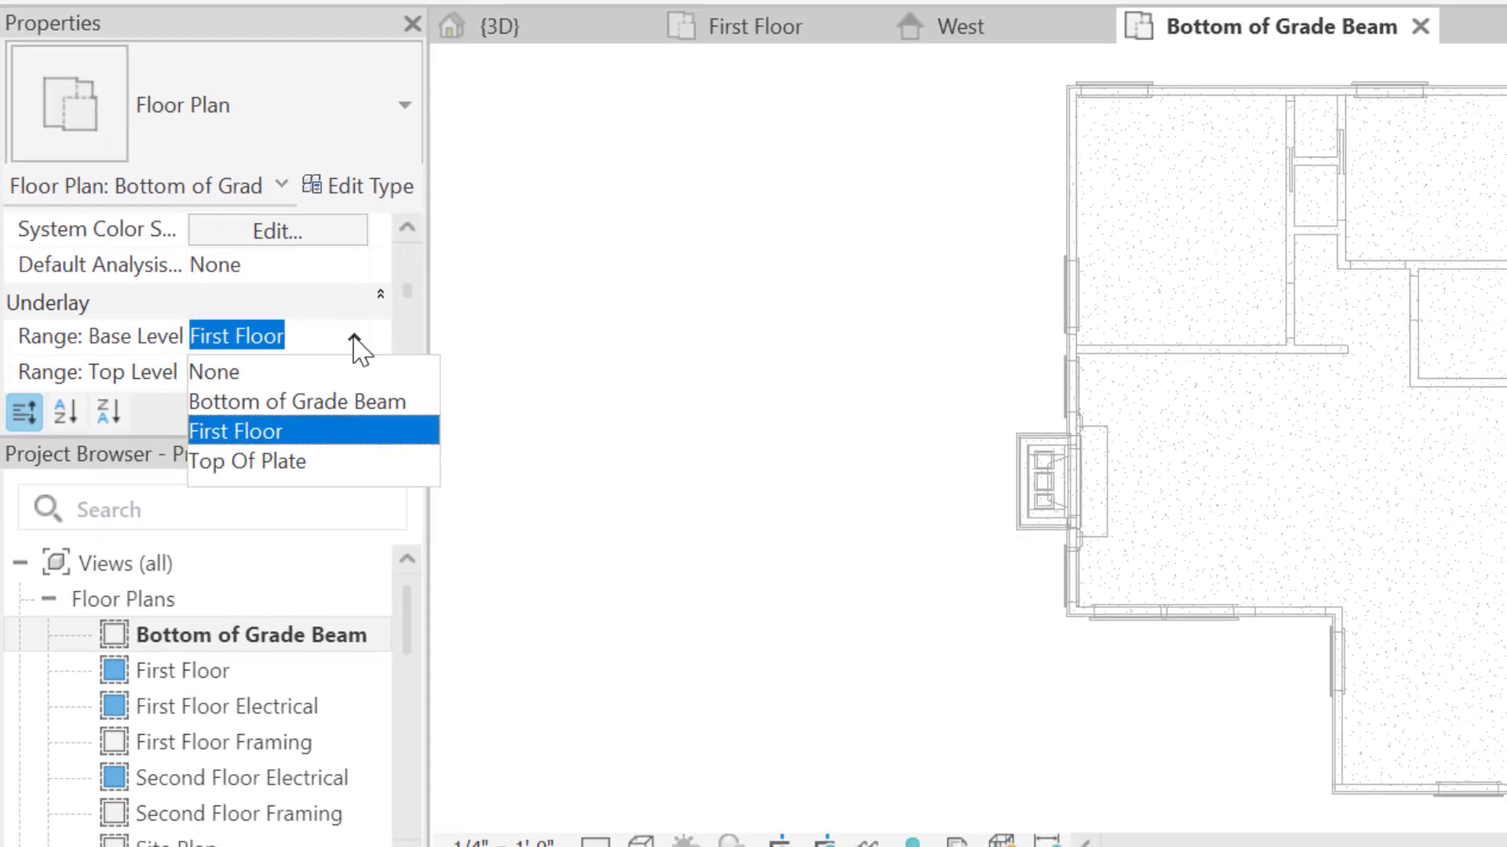
left_click(234, 452)
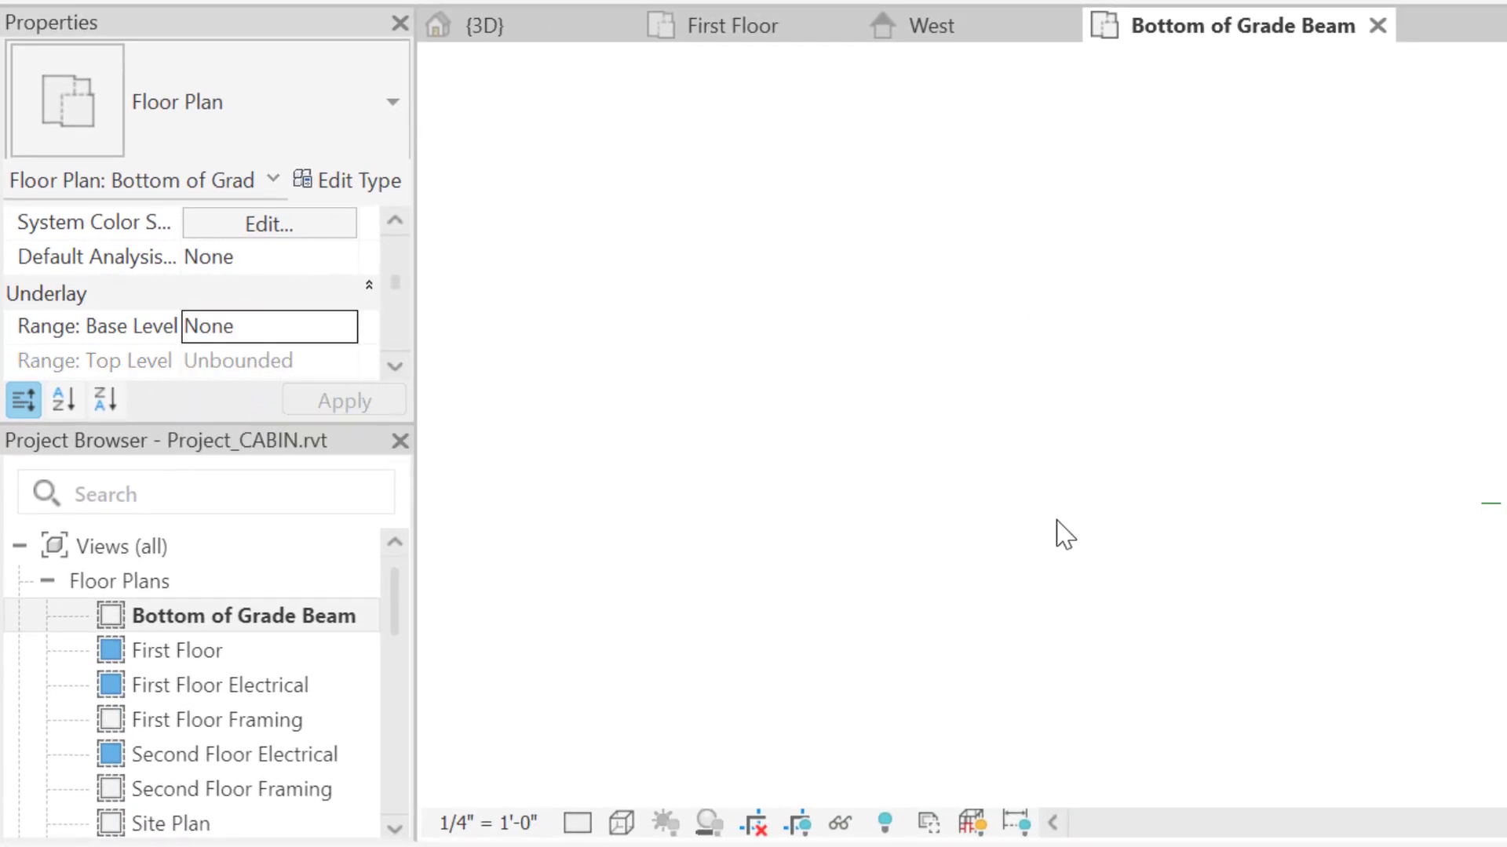
left_click(346, 328)
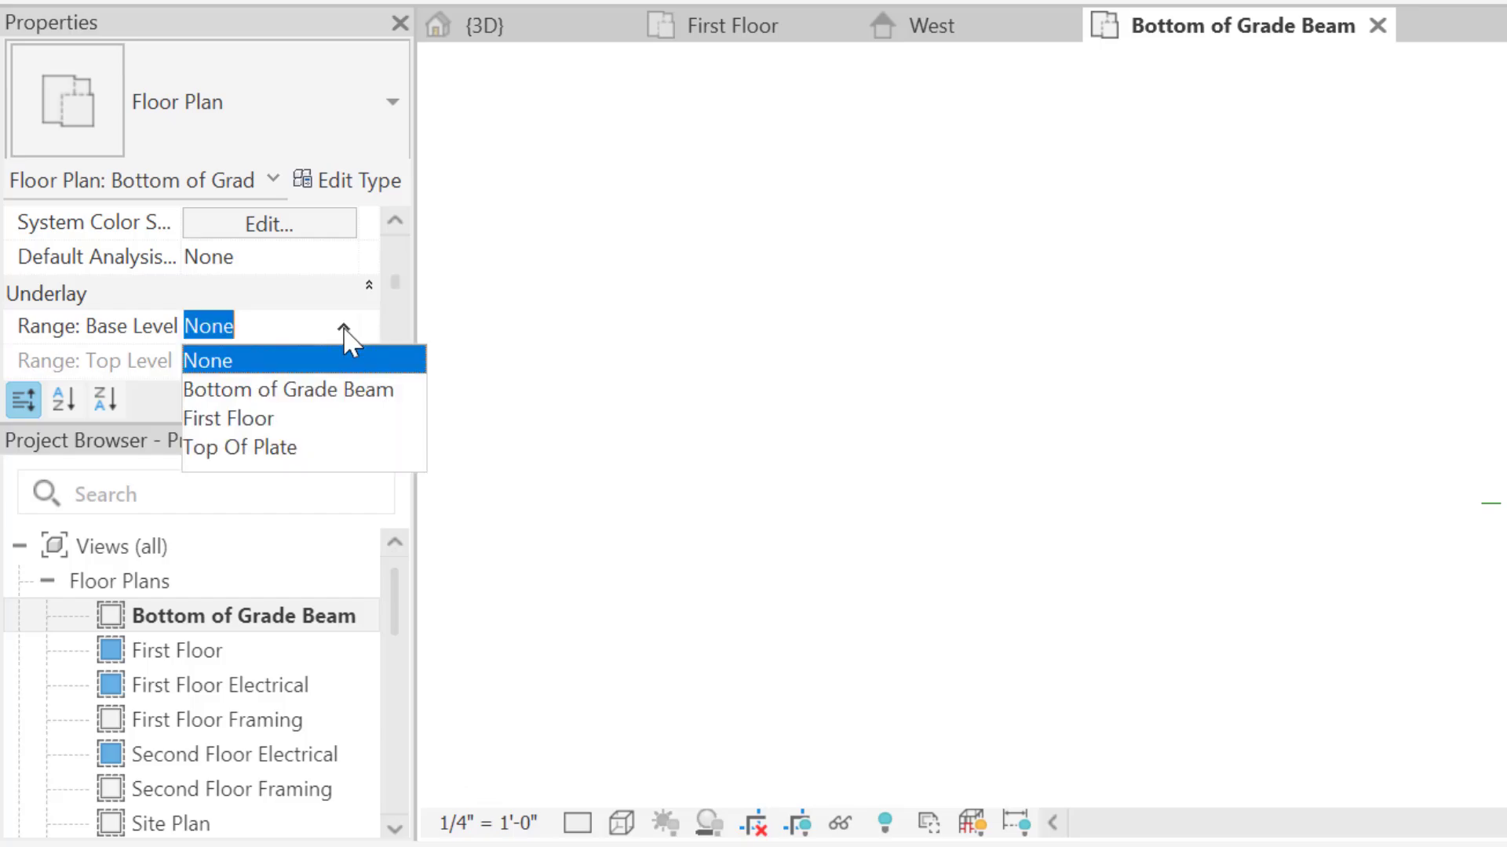
left_click(279, 419)
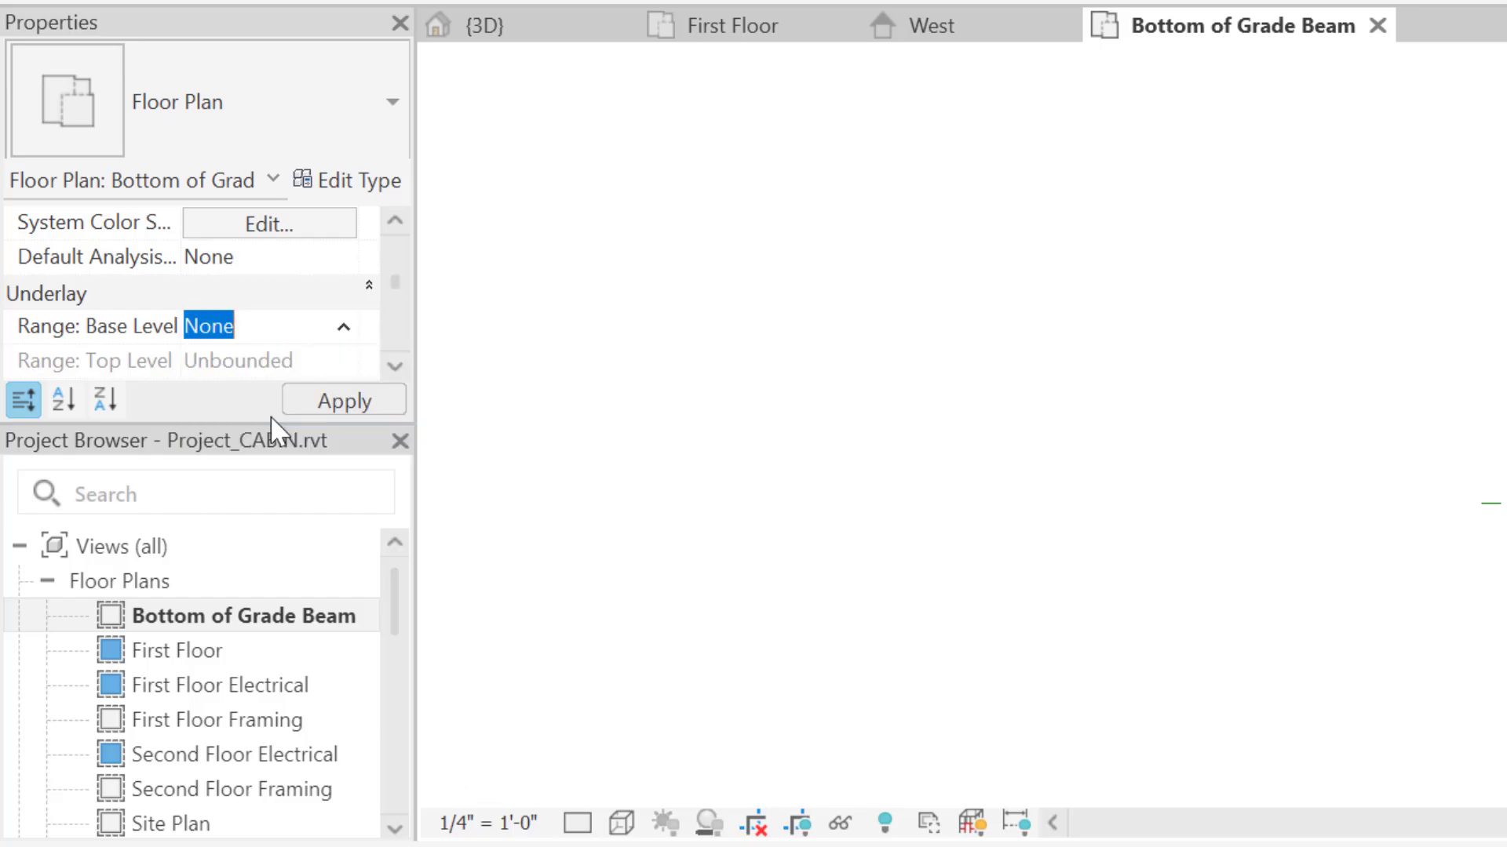
left_click(399, 400)
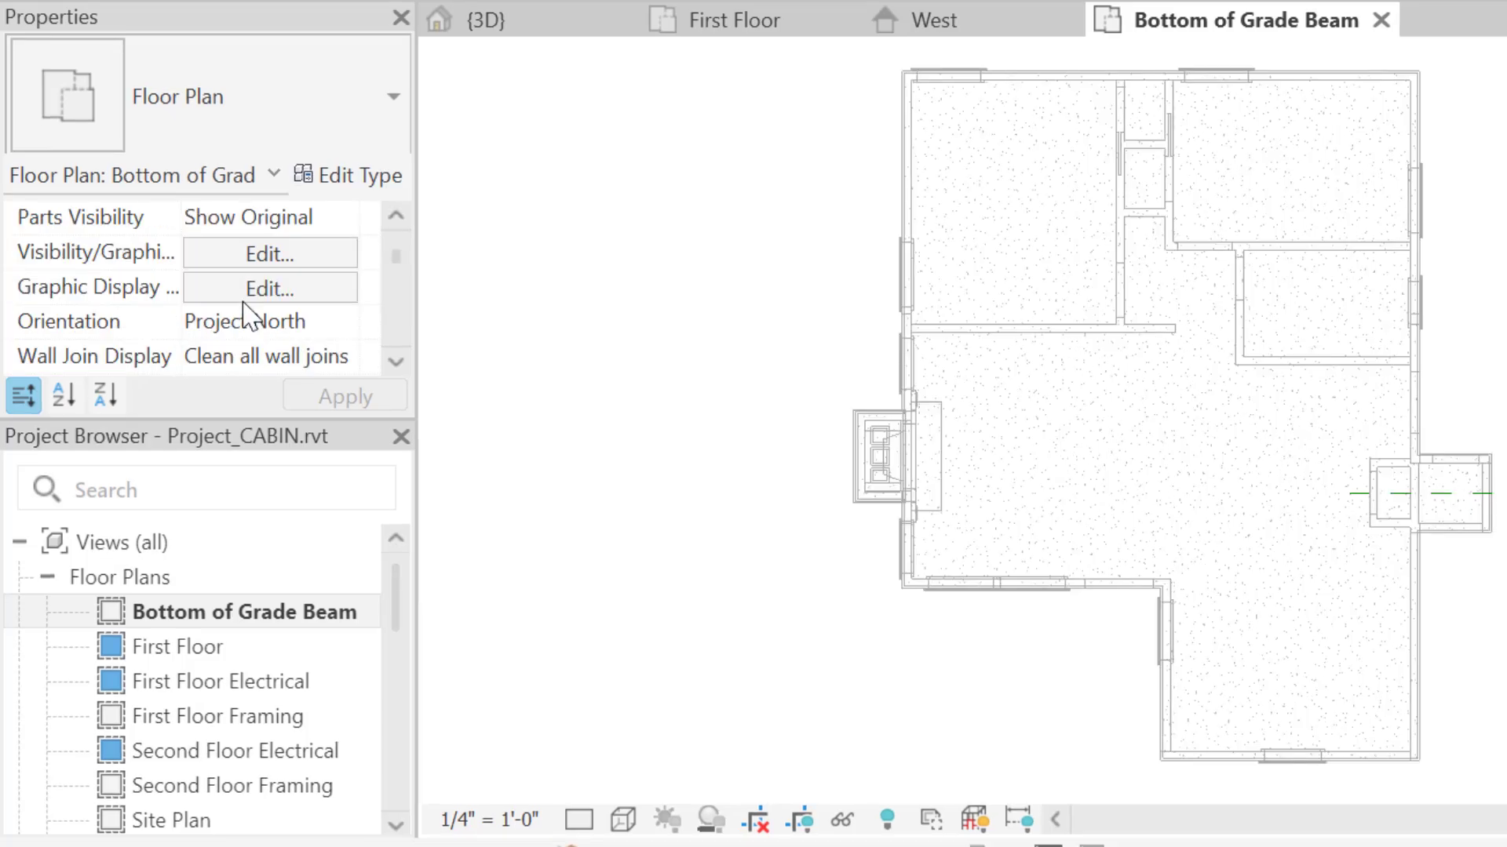
Examine the Bottom of Grade Beam plan's properties, including its discipline, underlay range and view range
scroll(286, 320, "up", 1)
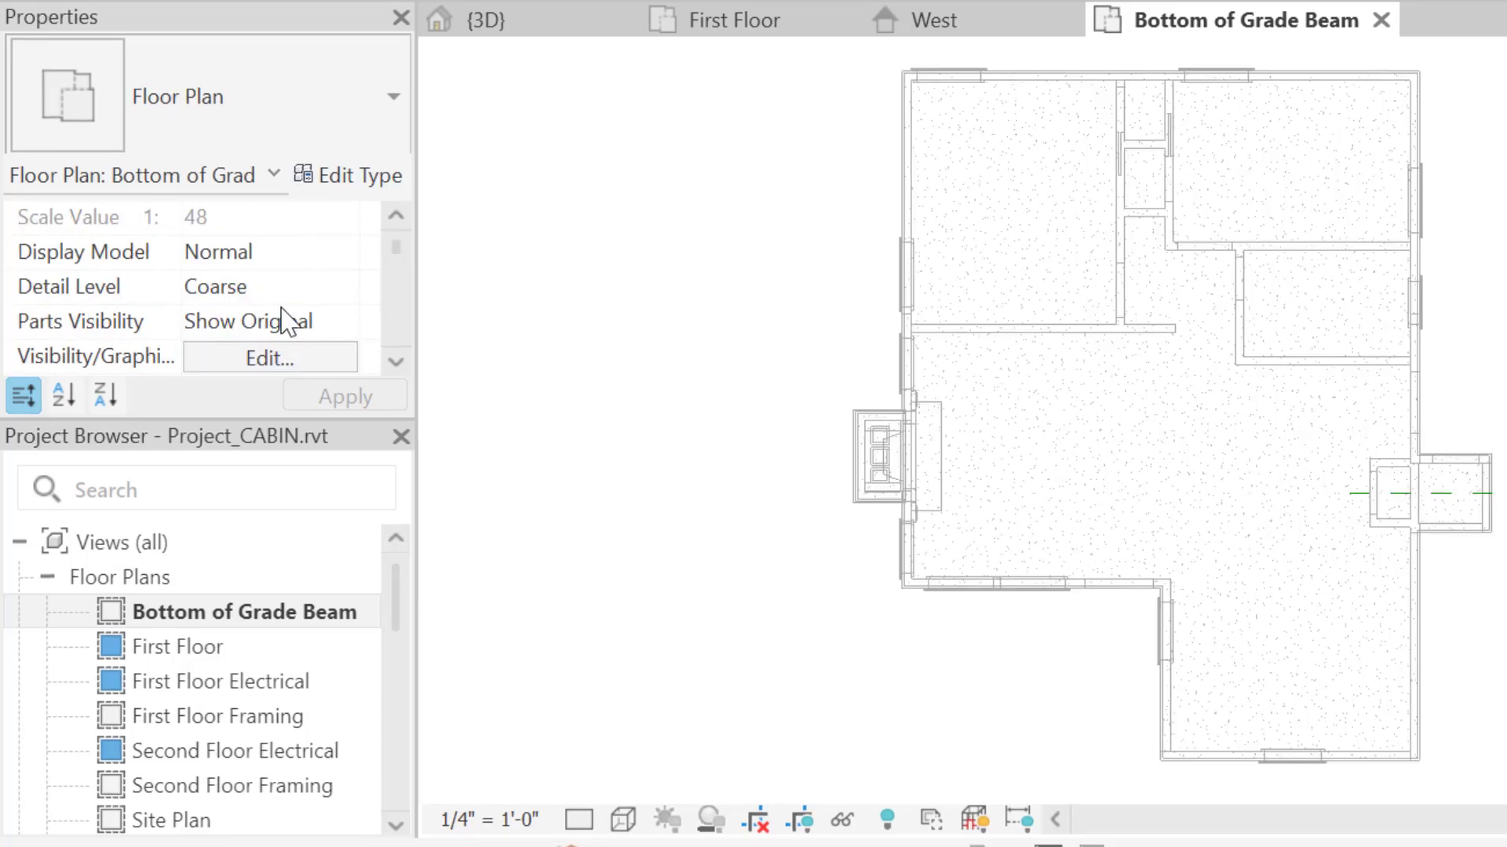
scroll(292, 318, "up", 1)
scroll(255, 294, "down", 3)
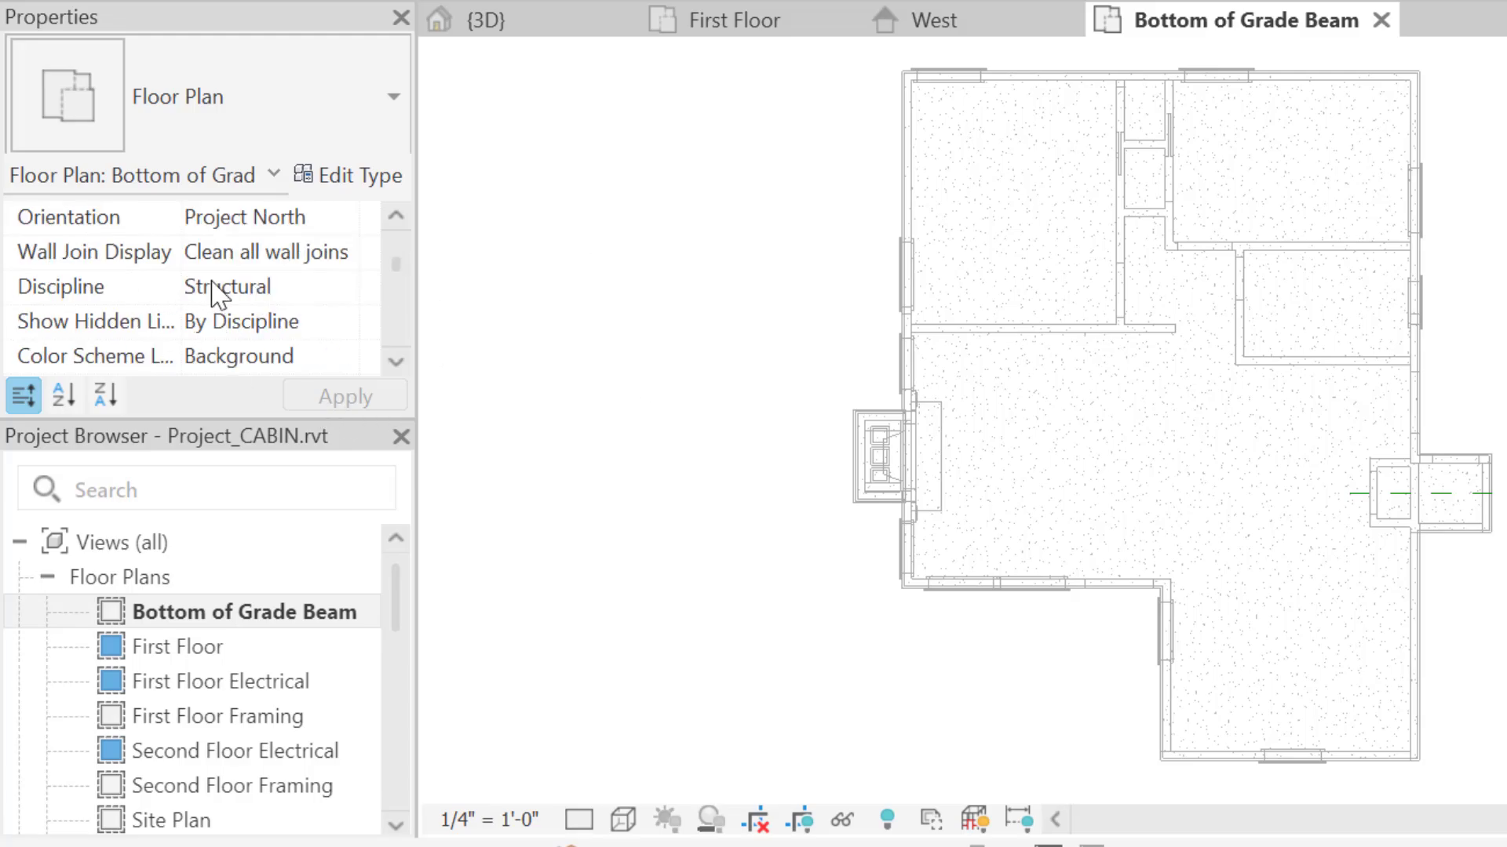
scroll(216, 291, "down", 2)
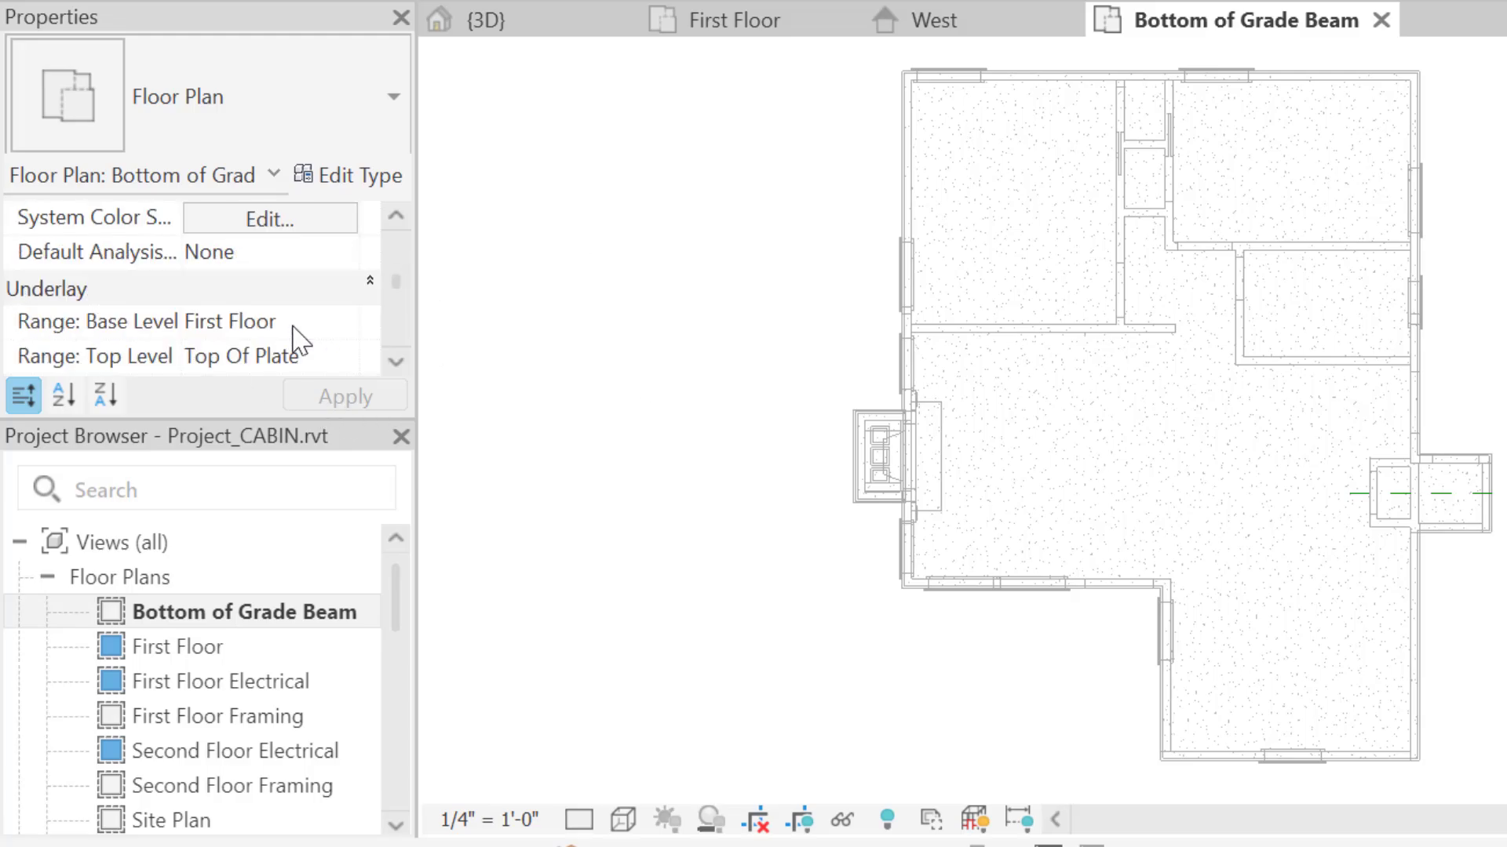
scroll(301, 341, "down", 1)
scroll(300, 340, "down", 2)
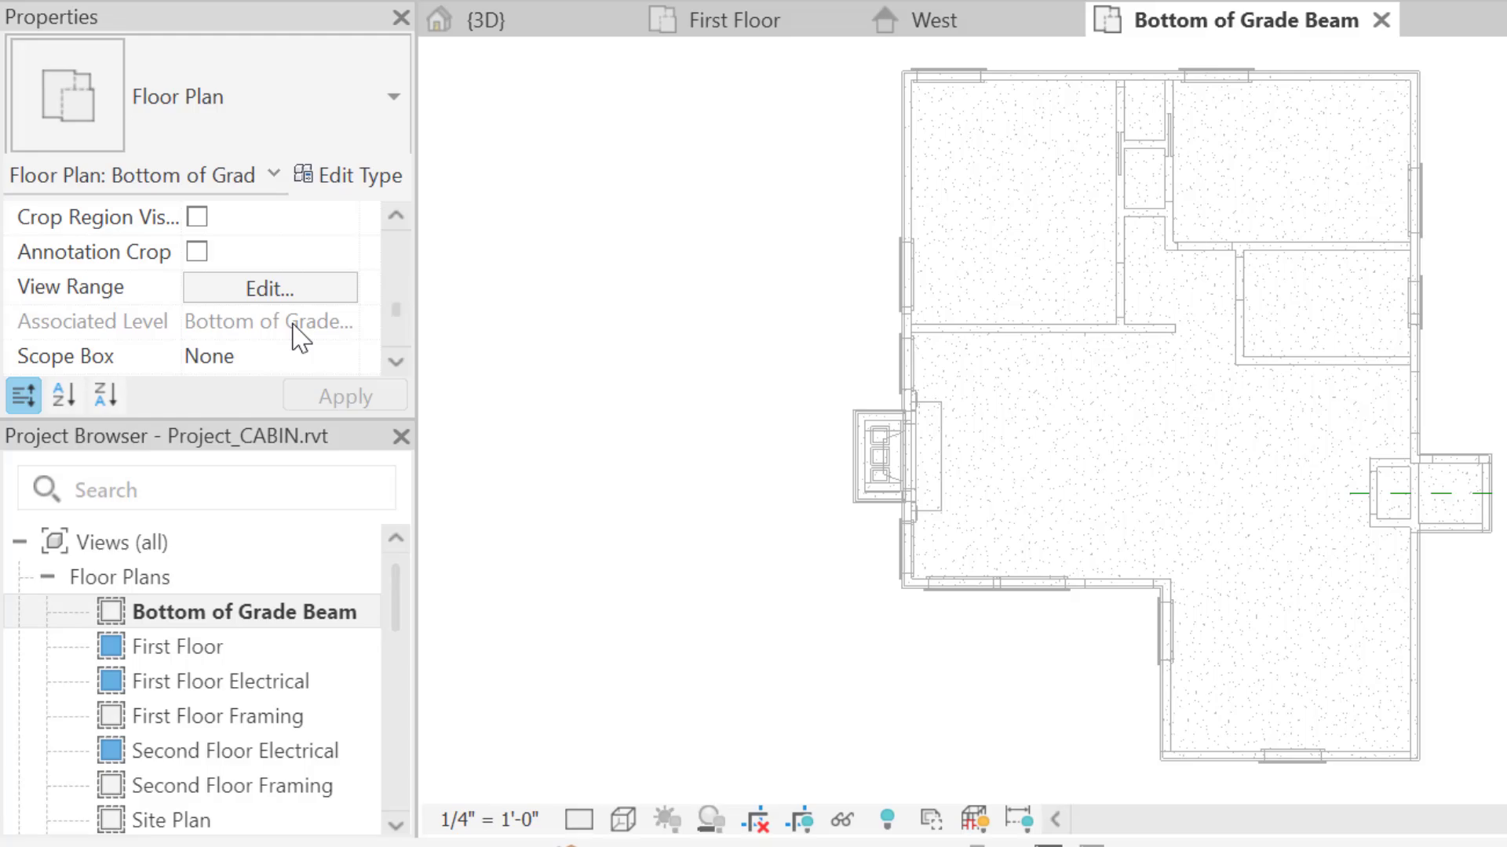
Open the Bottom of Grade Beam plan's view range, show its sample diagram, and set the cut plane offset to 0' 5"
left_click(263, 294)
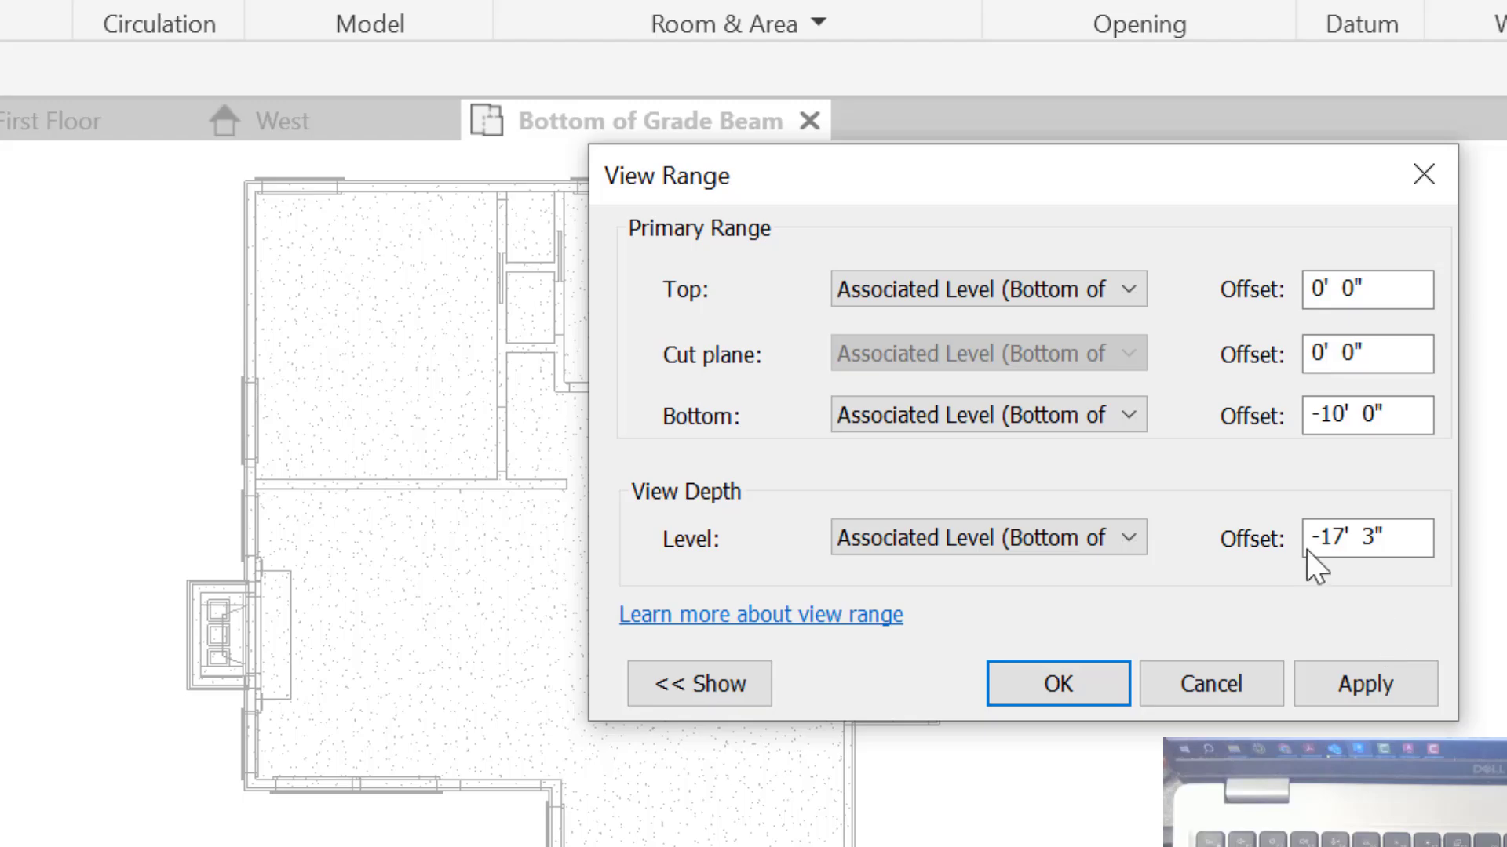
left_click(1128, 289)
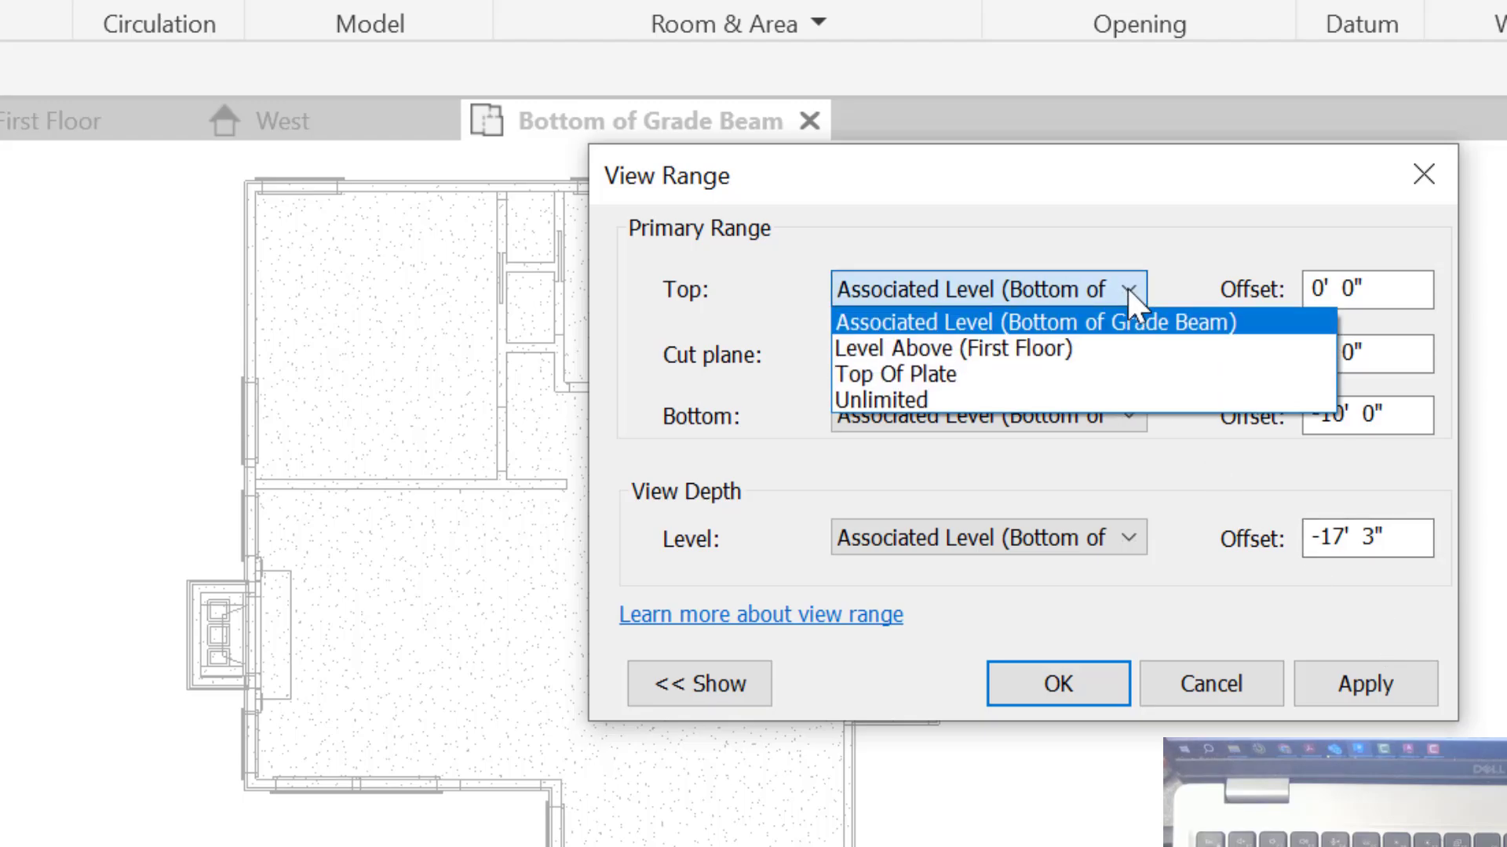
left_click(1056, 322)
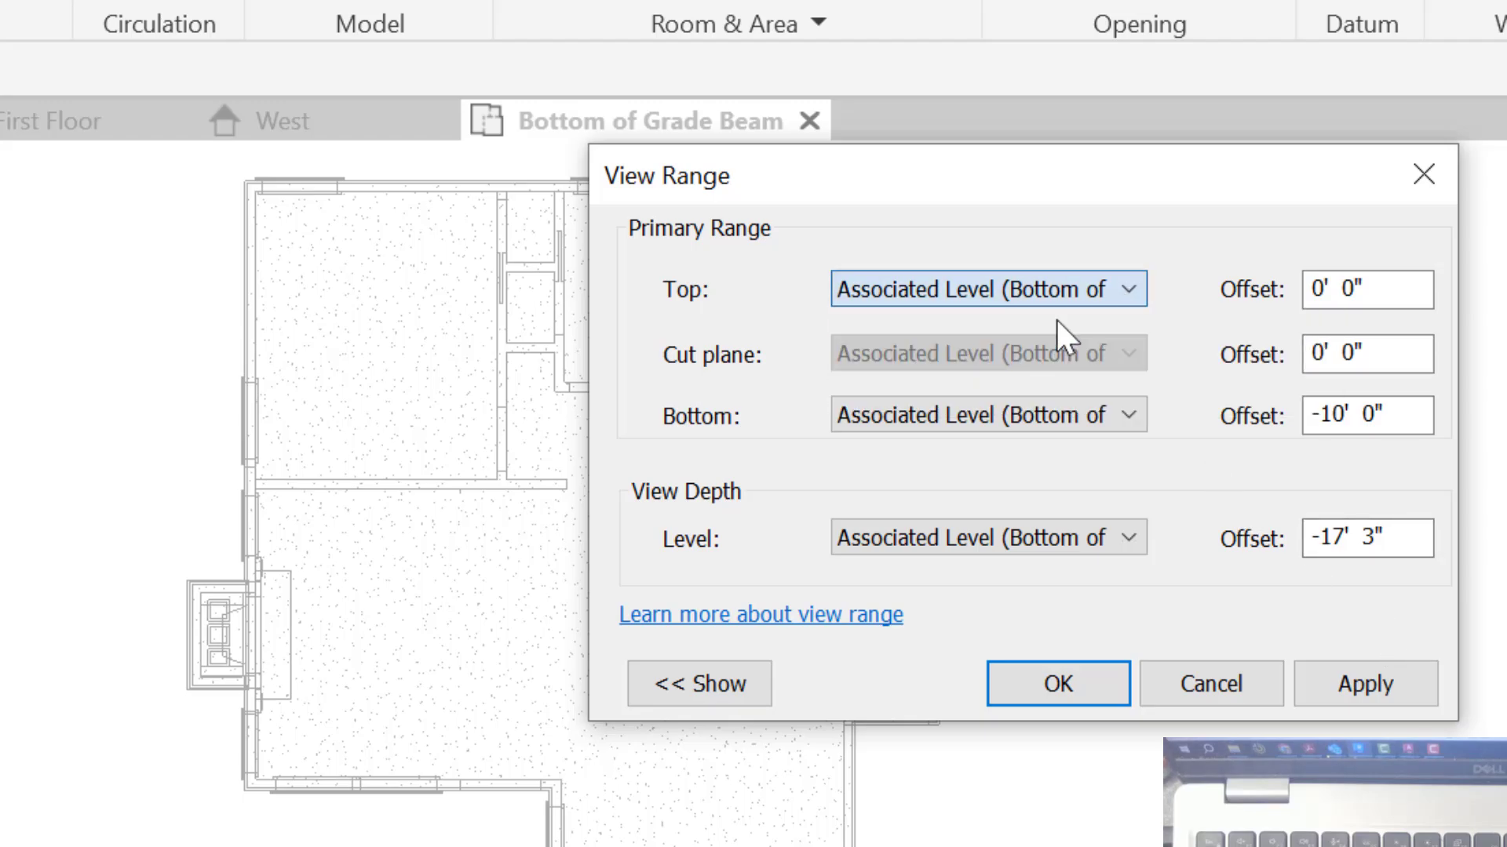
left_click(716, 686)
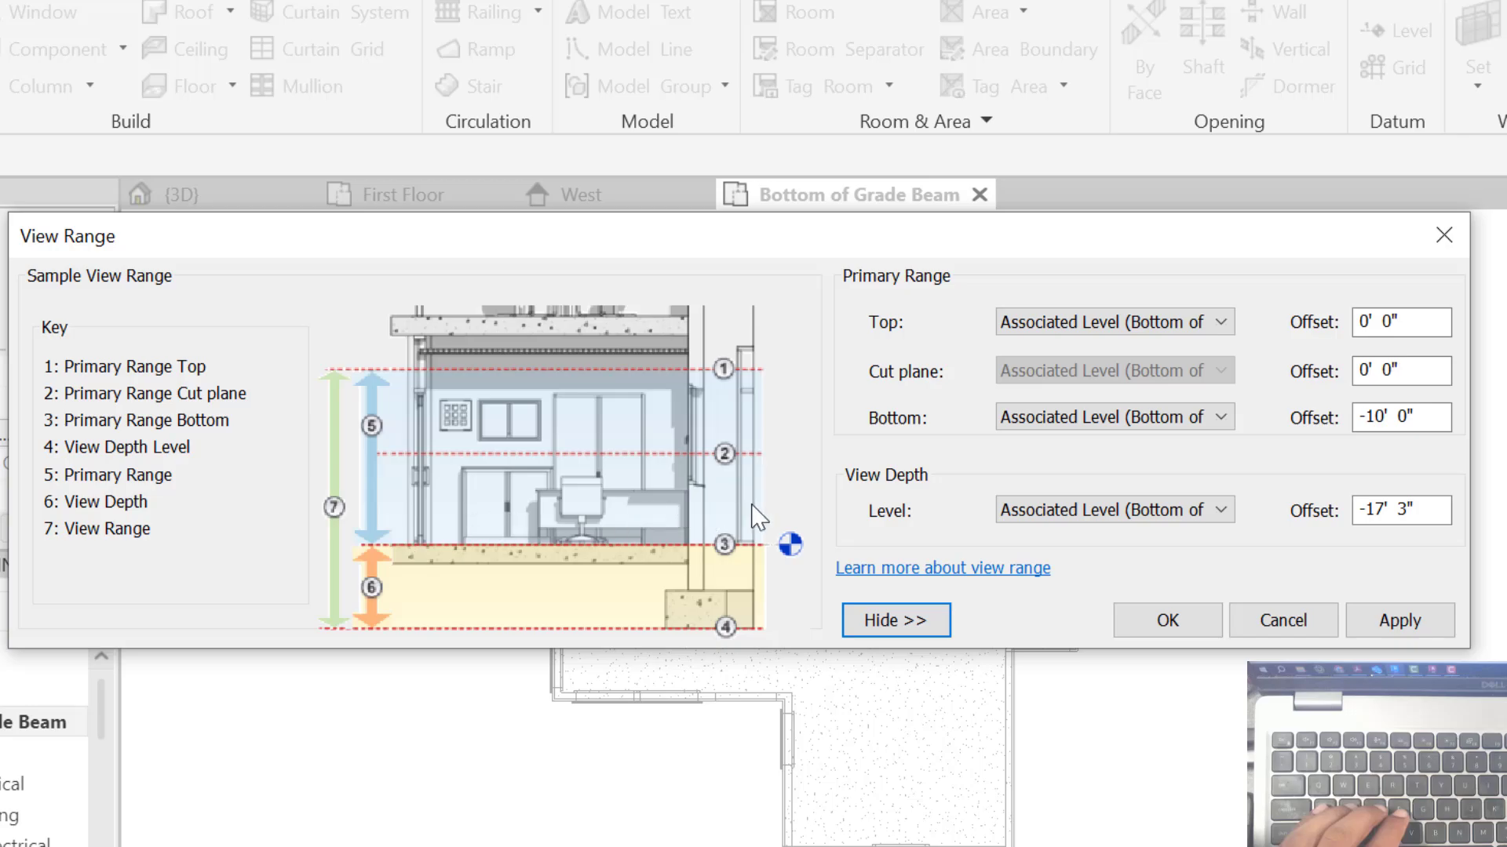
left_click(1420, 374)
left_click_drag(1432, 374, 1338, 375)
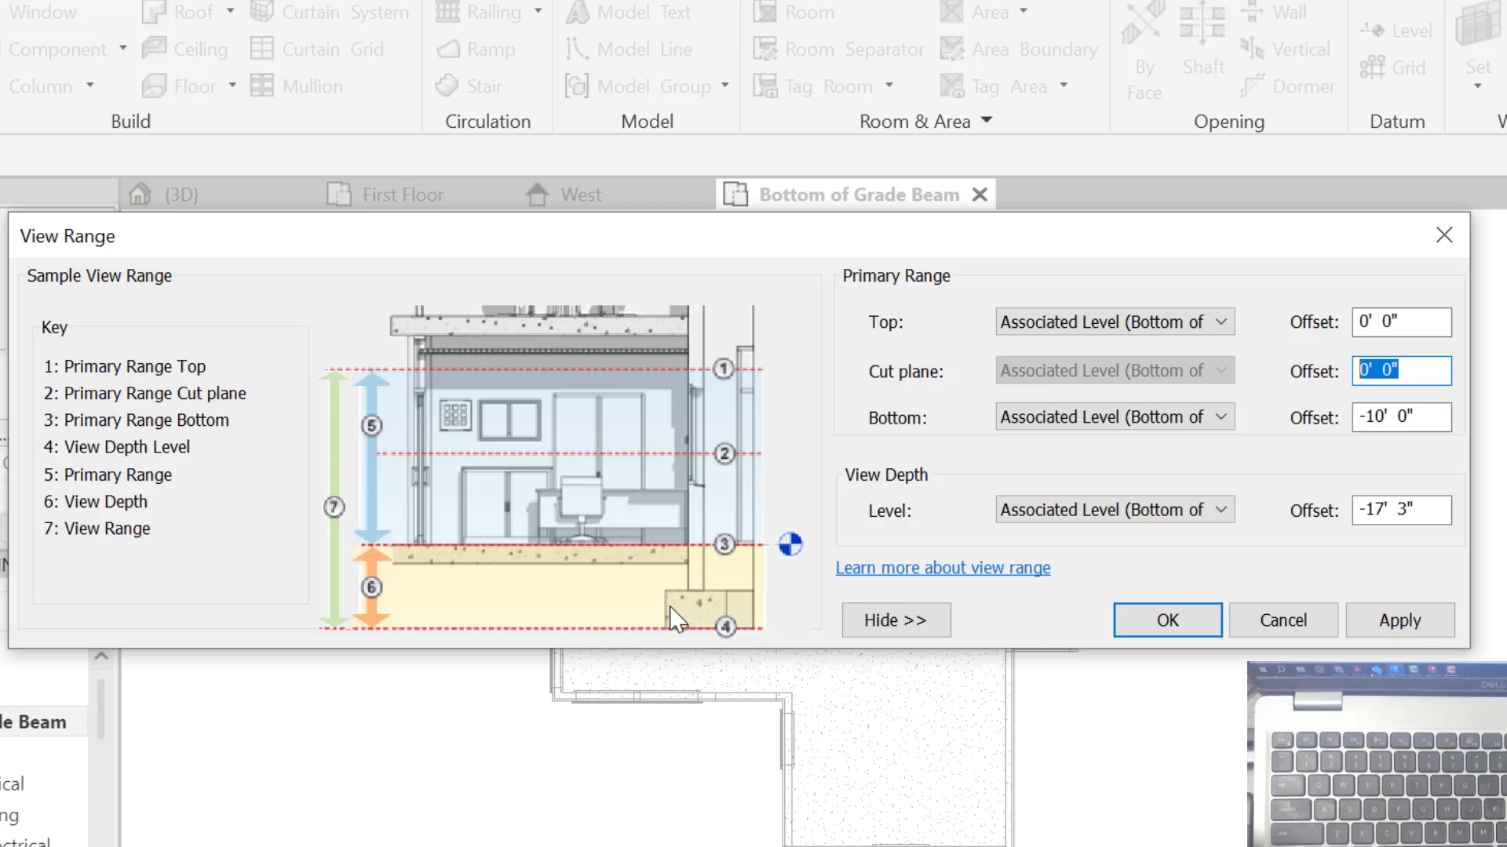
left_click(1393, 371)
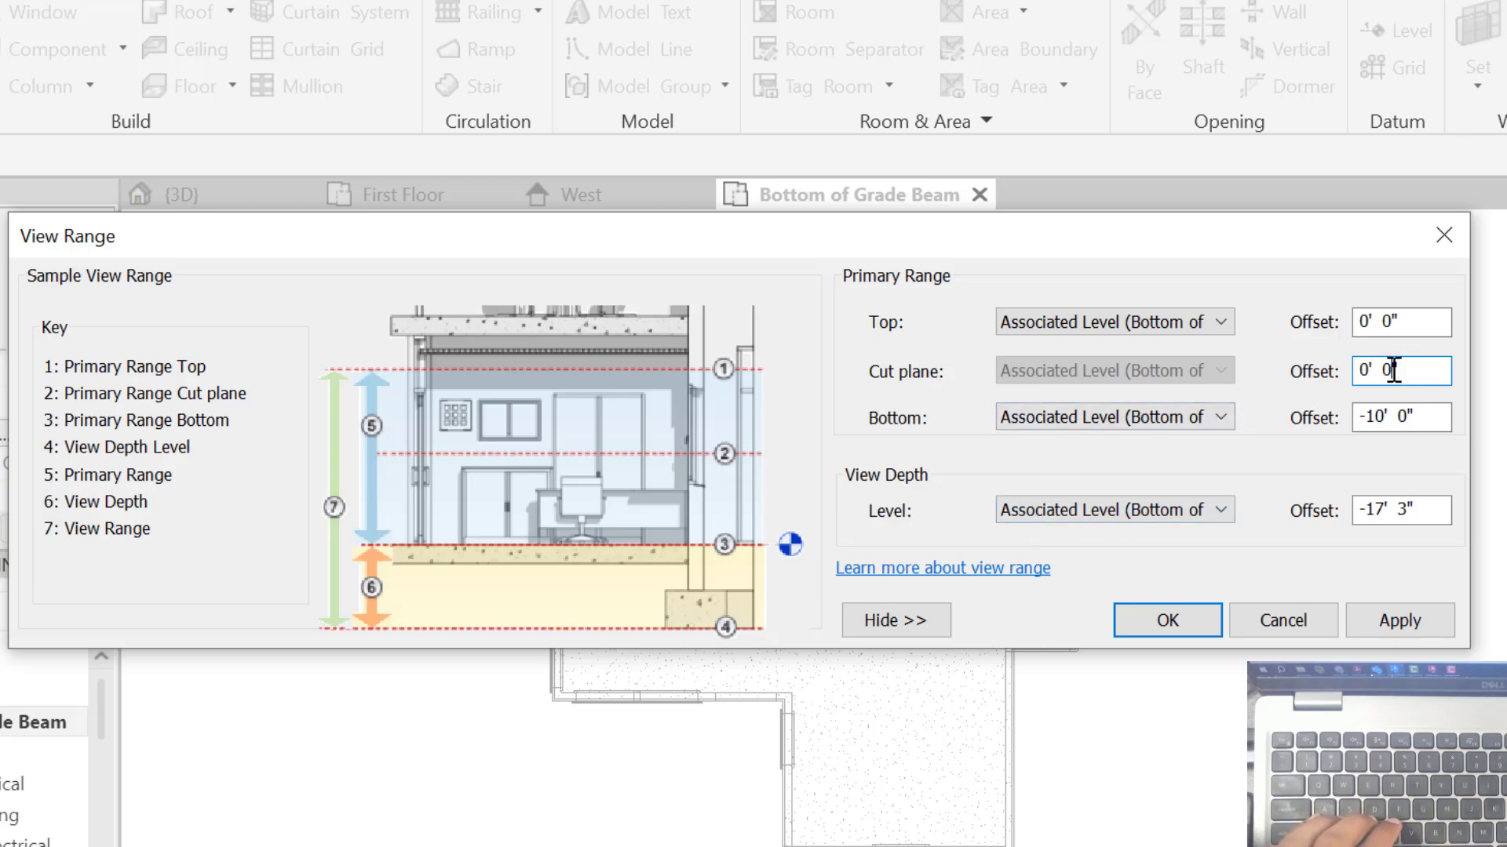
double_click(1386, 370)
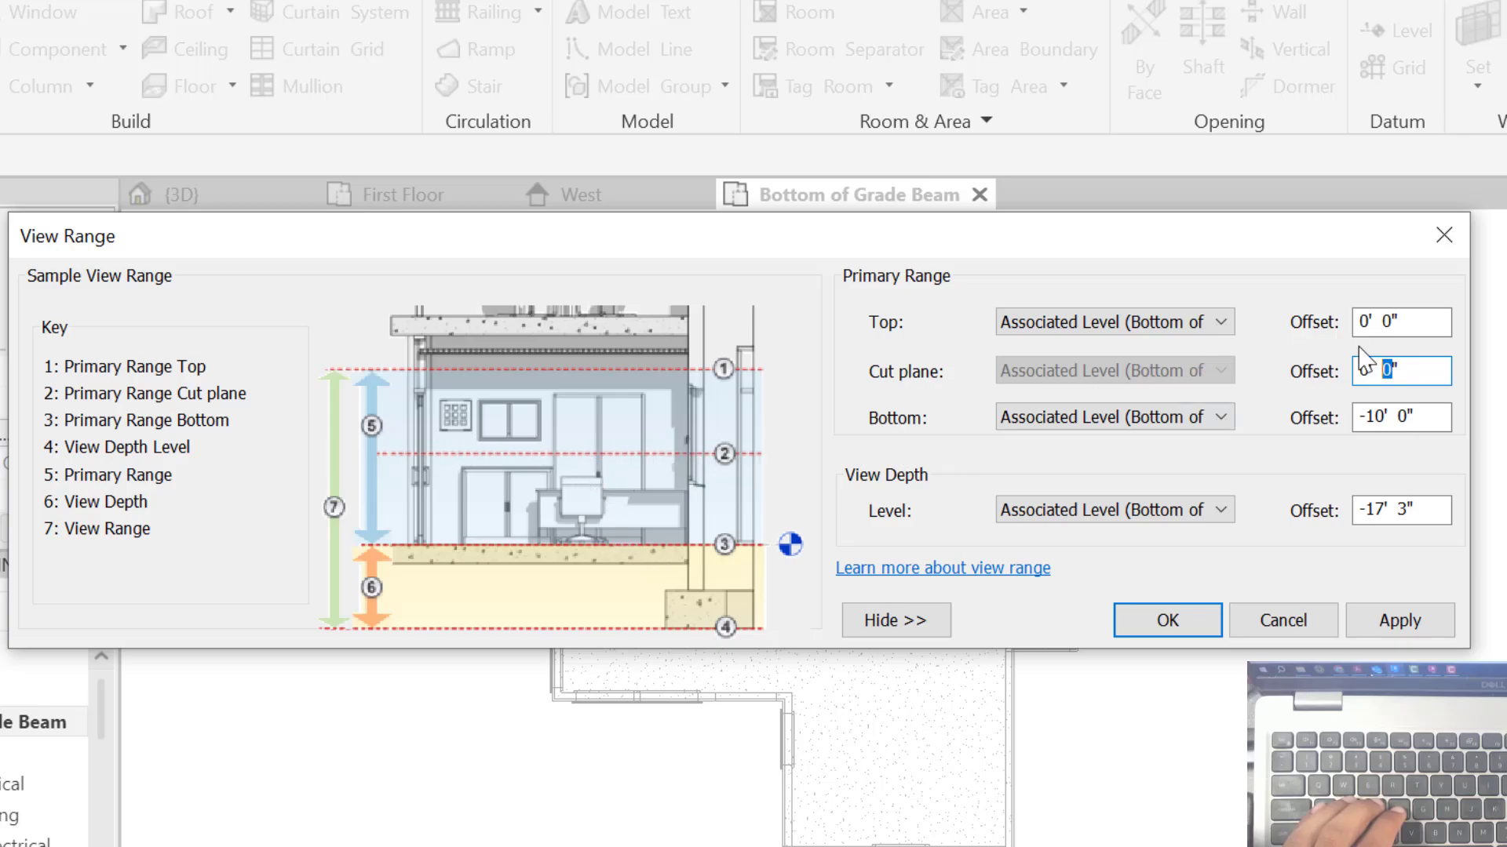
type("5")
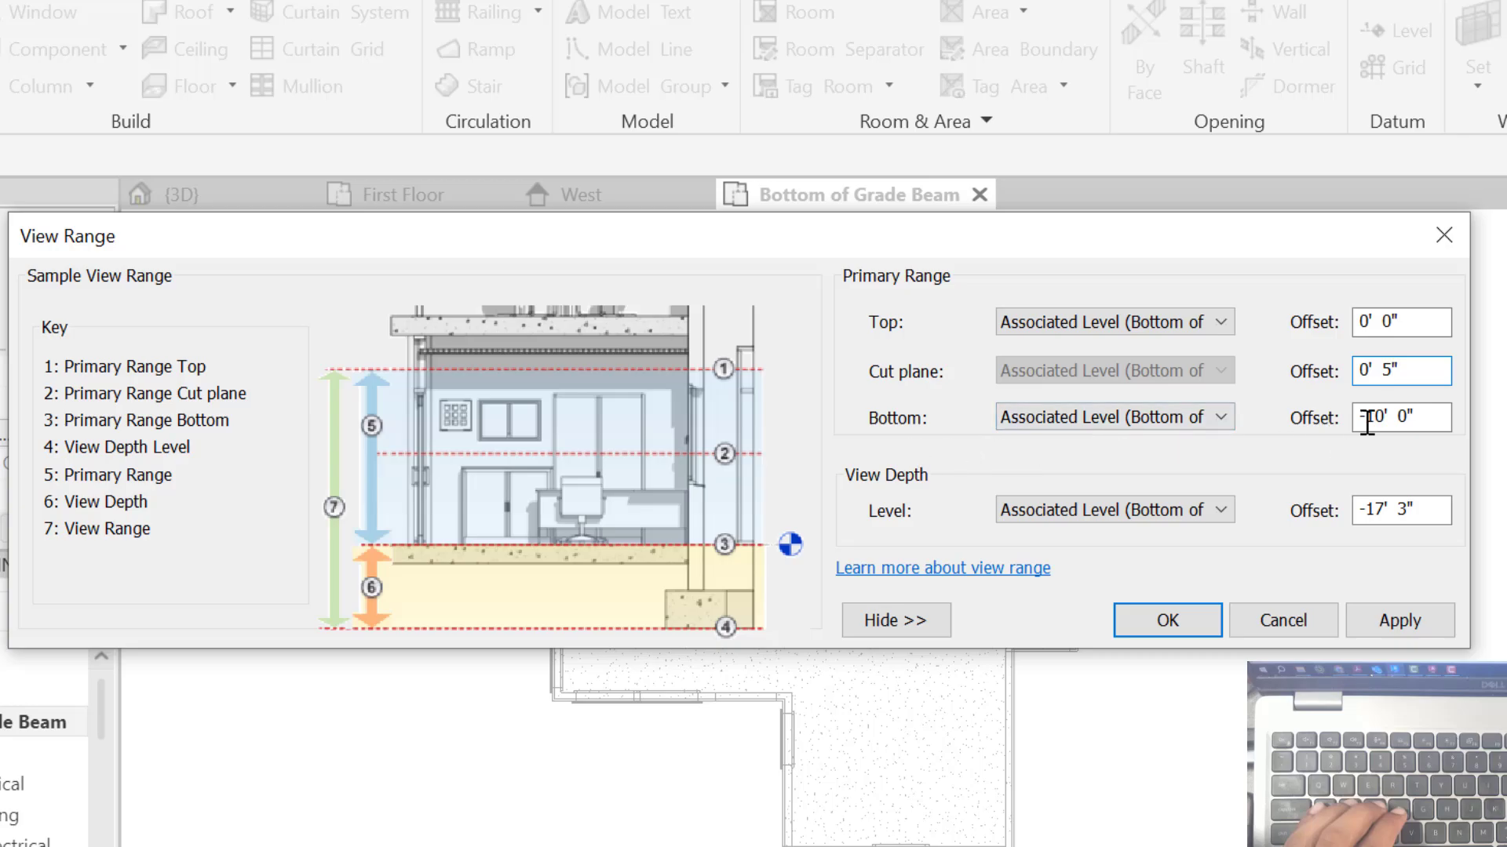
Set the view range's bottom offset to -1' 0" and its view depth level to Unlimited
left_click_drag(1386, 427, 1375, 430)
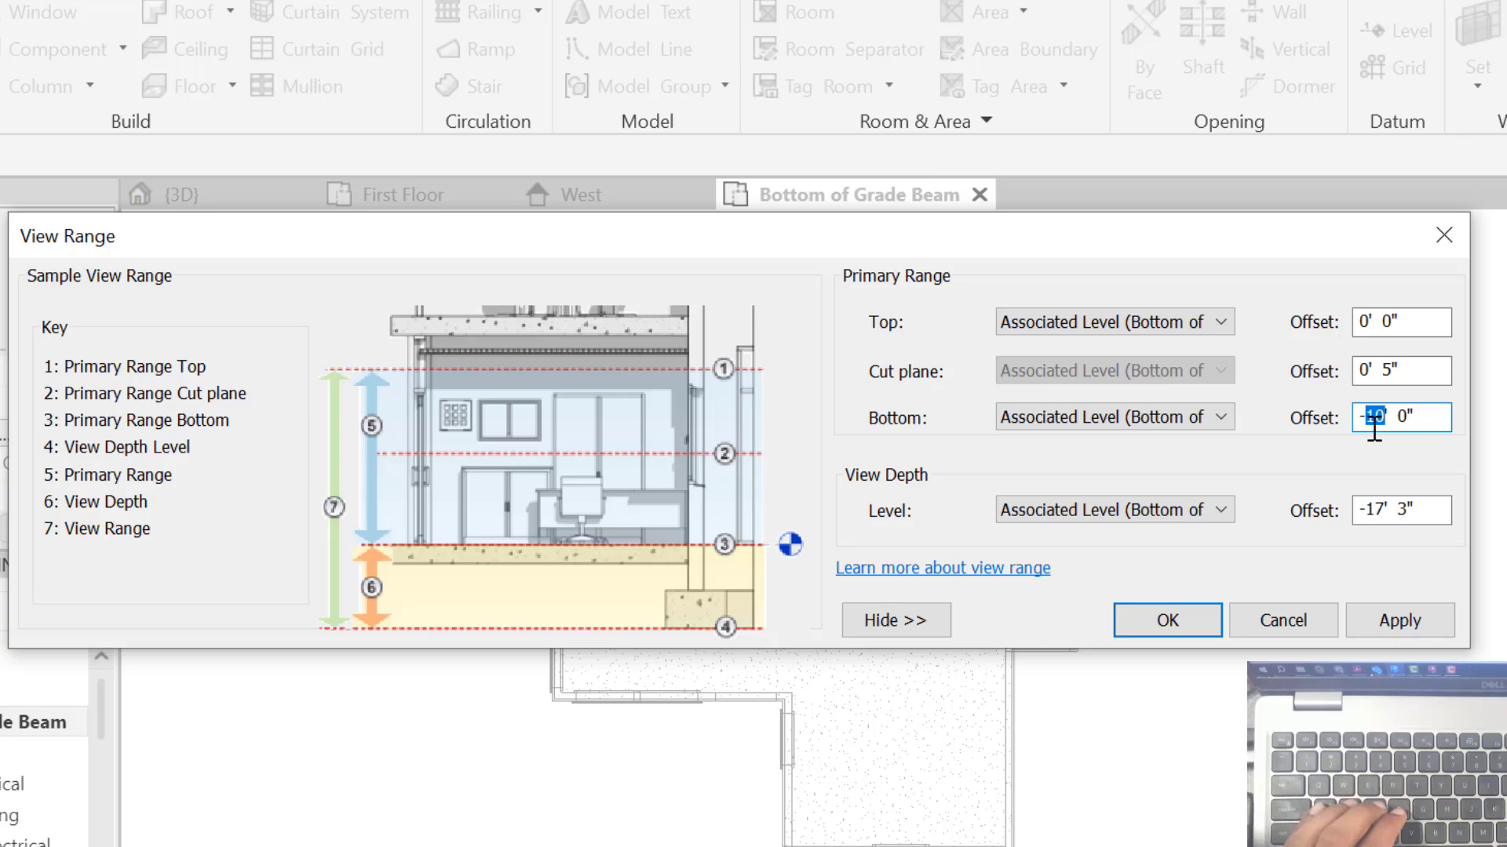
type("1")
left_click(1198, 511)
left_click(1196, 509)
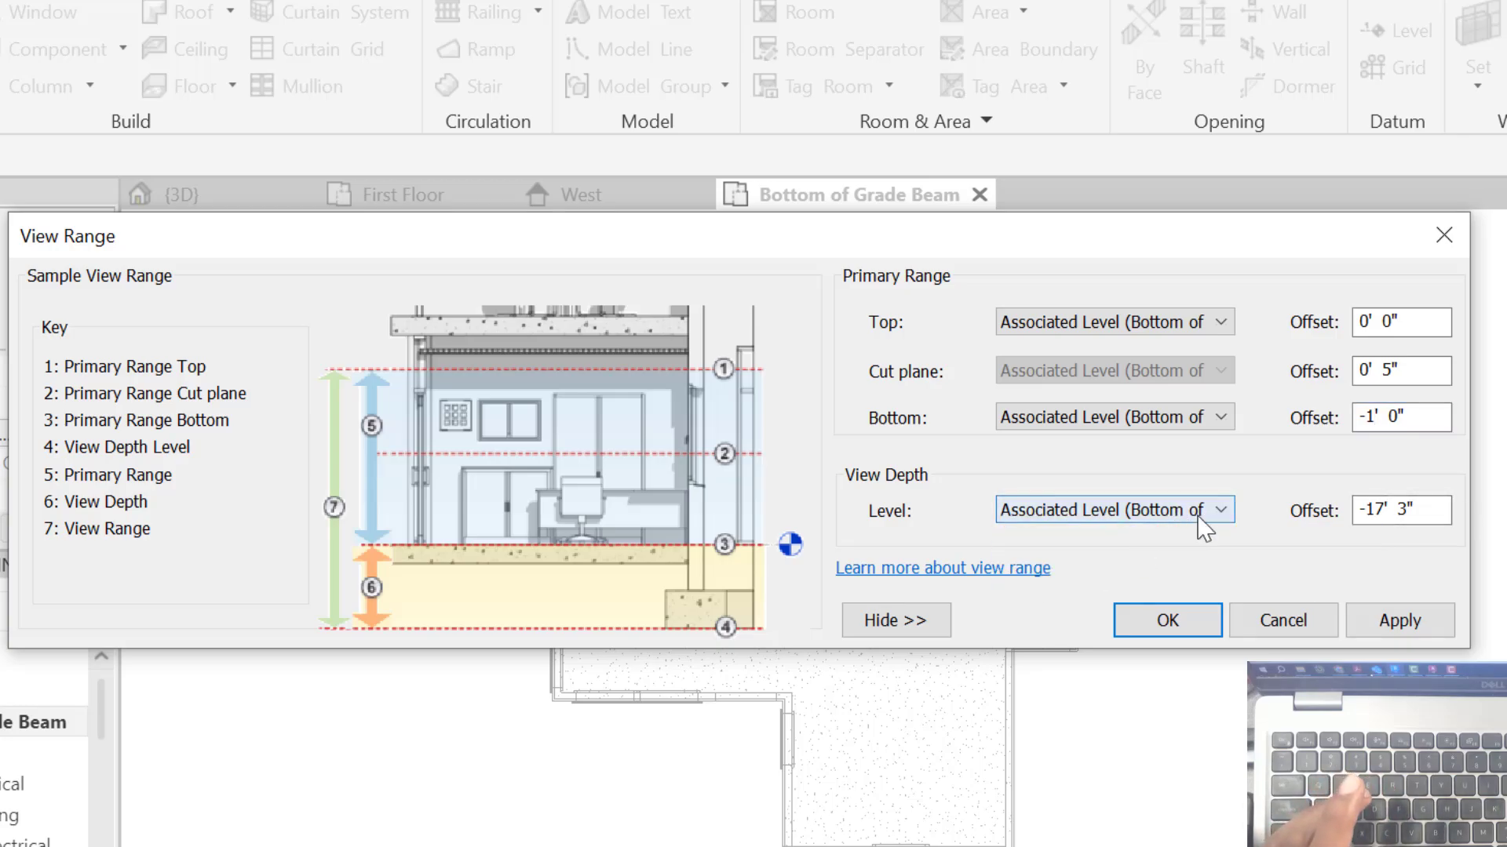
left_click(1217, 516)
left_click(1221, 514)
left_click(1224, 511)
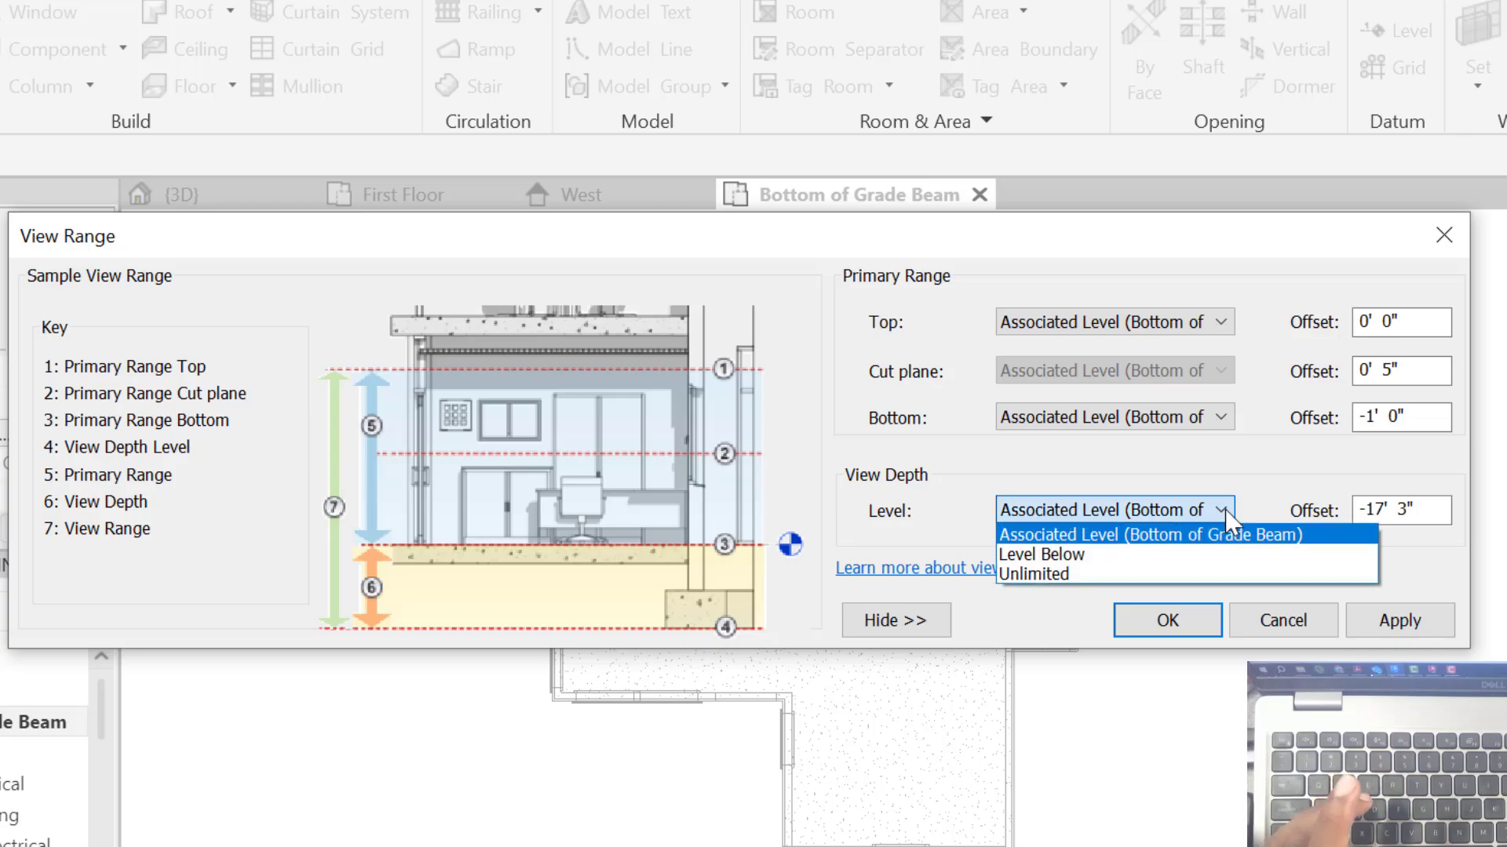
left_click(1215, 575)
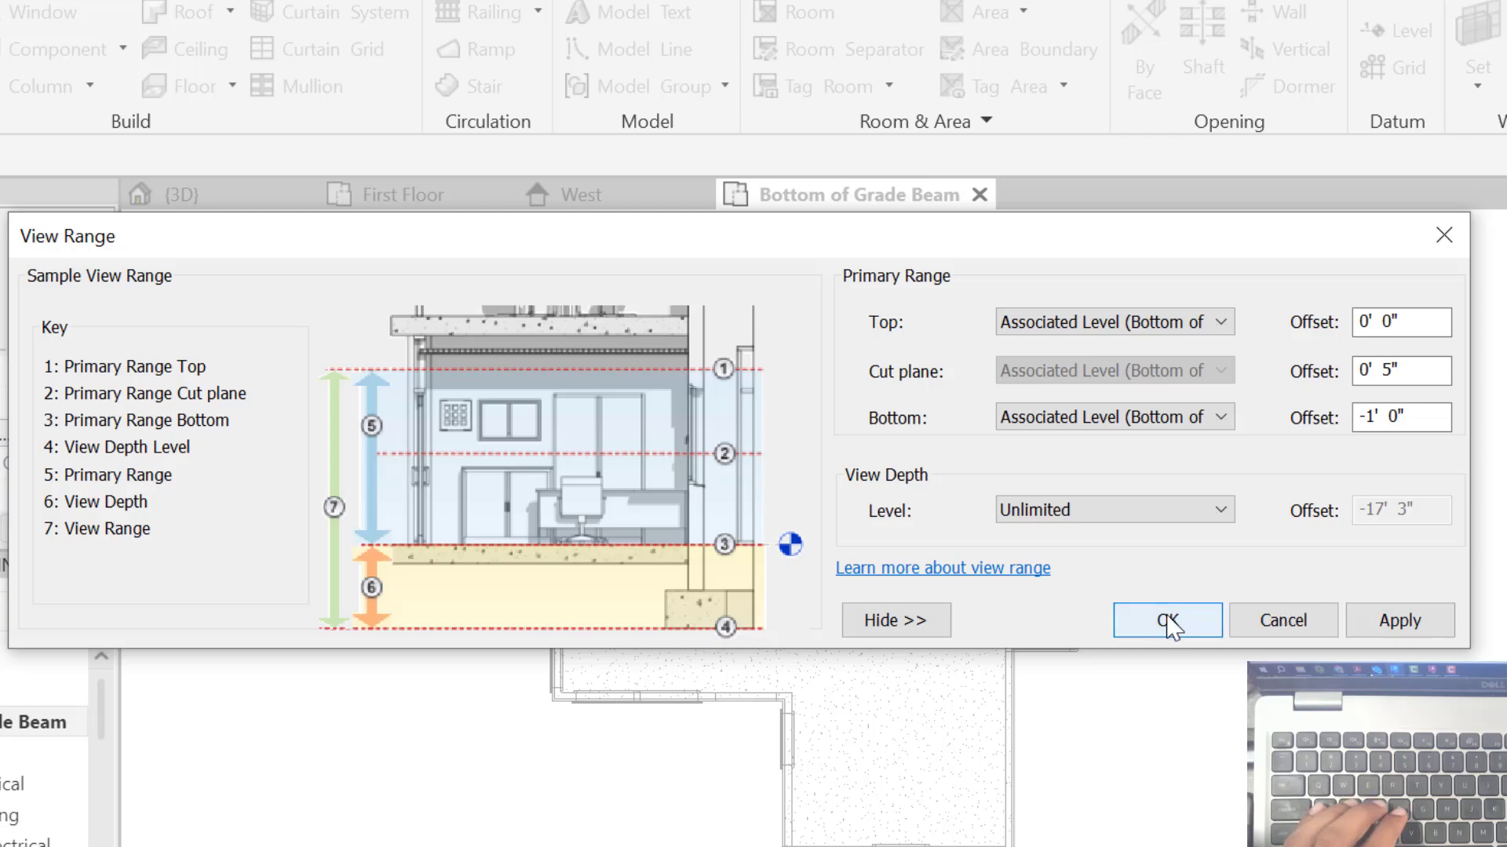
Set the top of the primary range to Level Above (First Floor) and apply the view range settings
left_click(1393, 624)
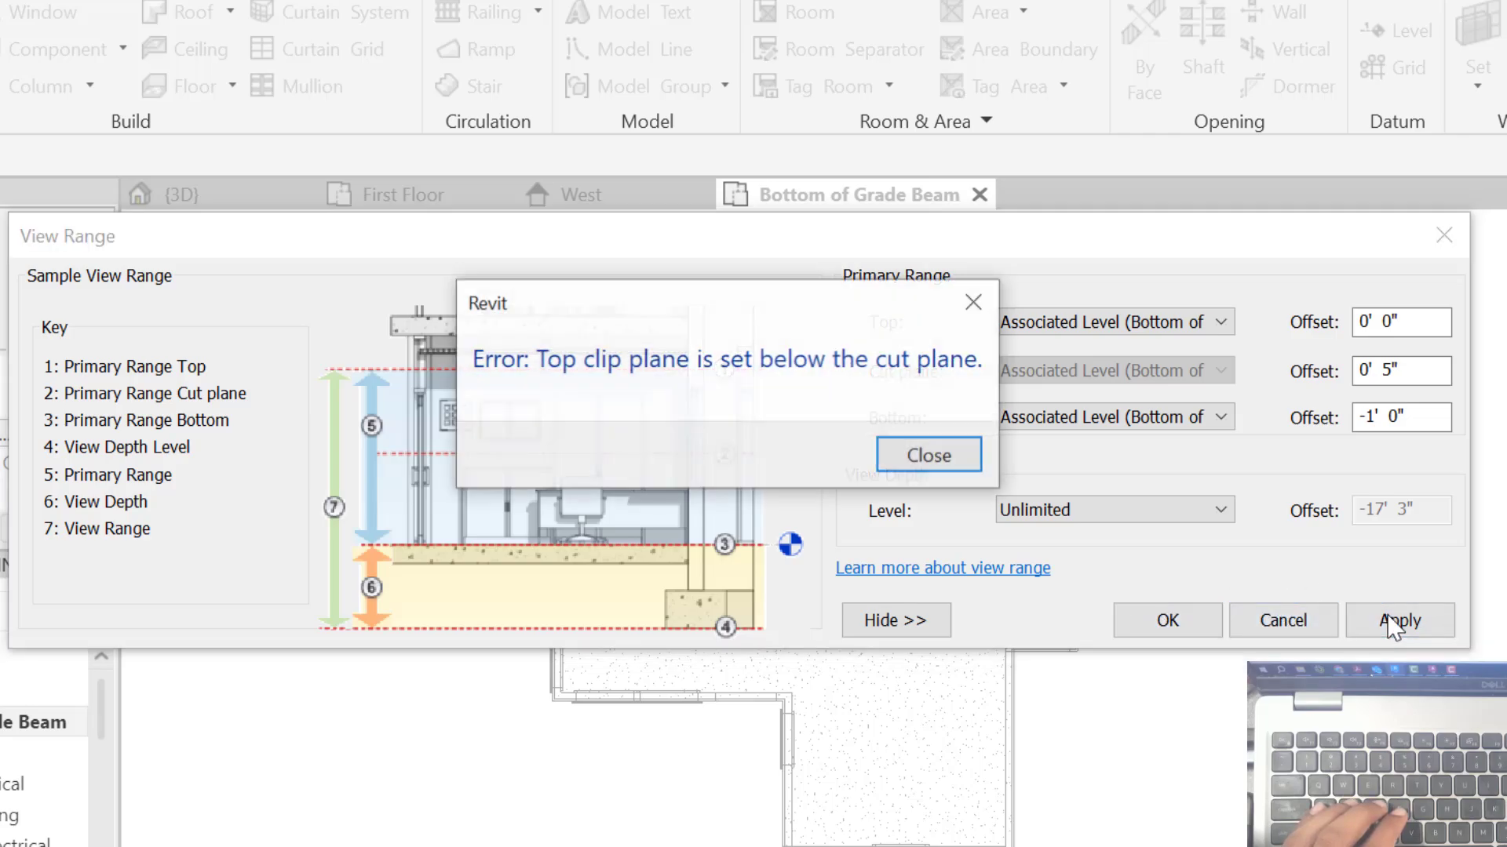
left_click(945, 461)
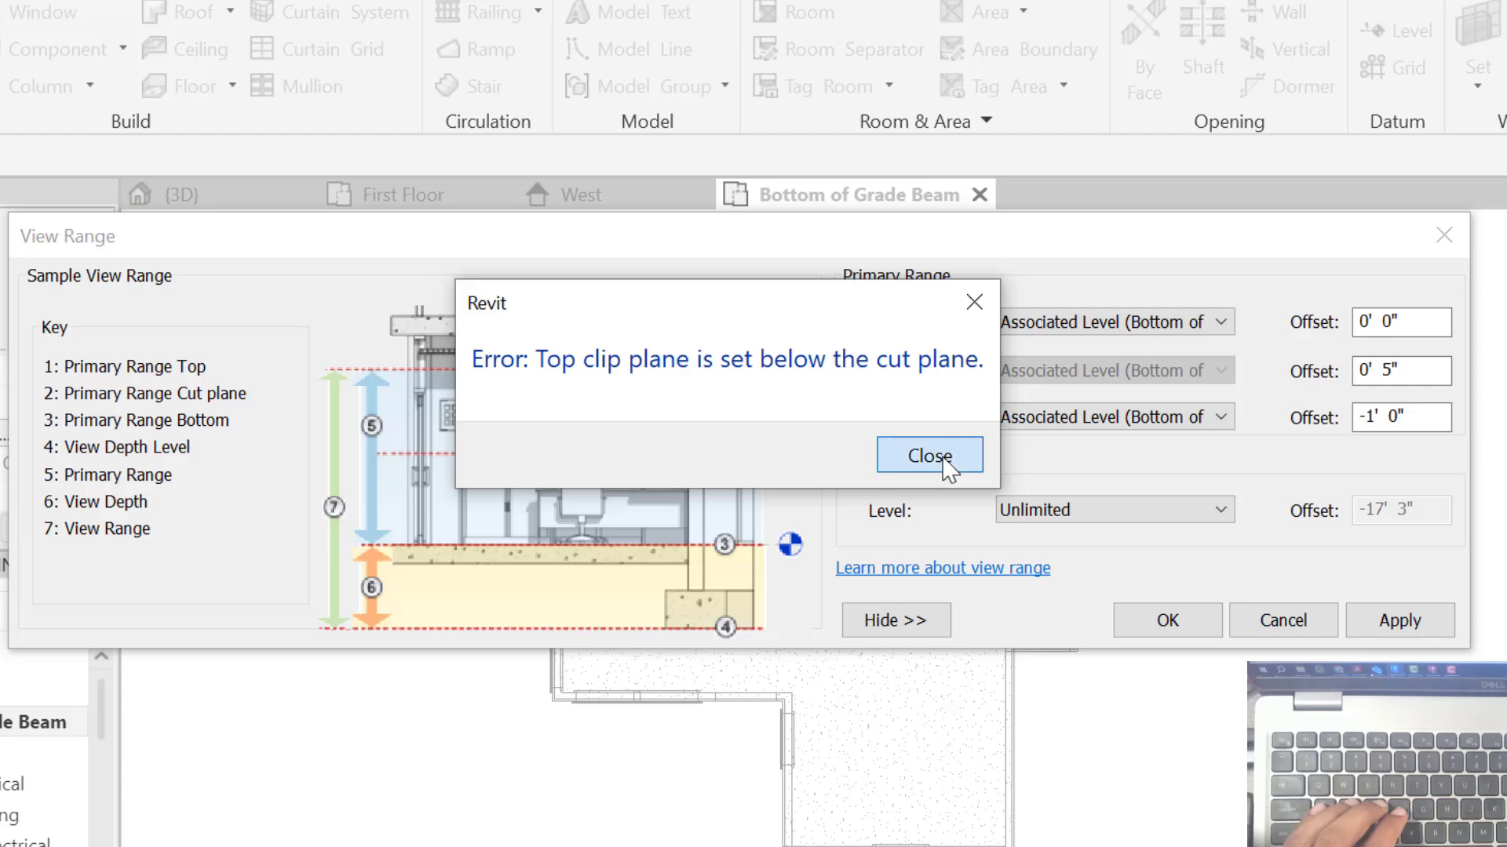
left_click(1214, 324)
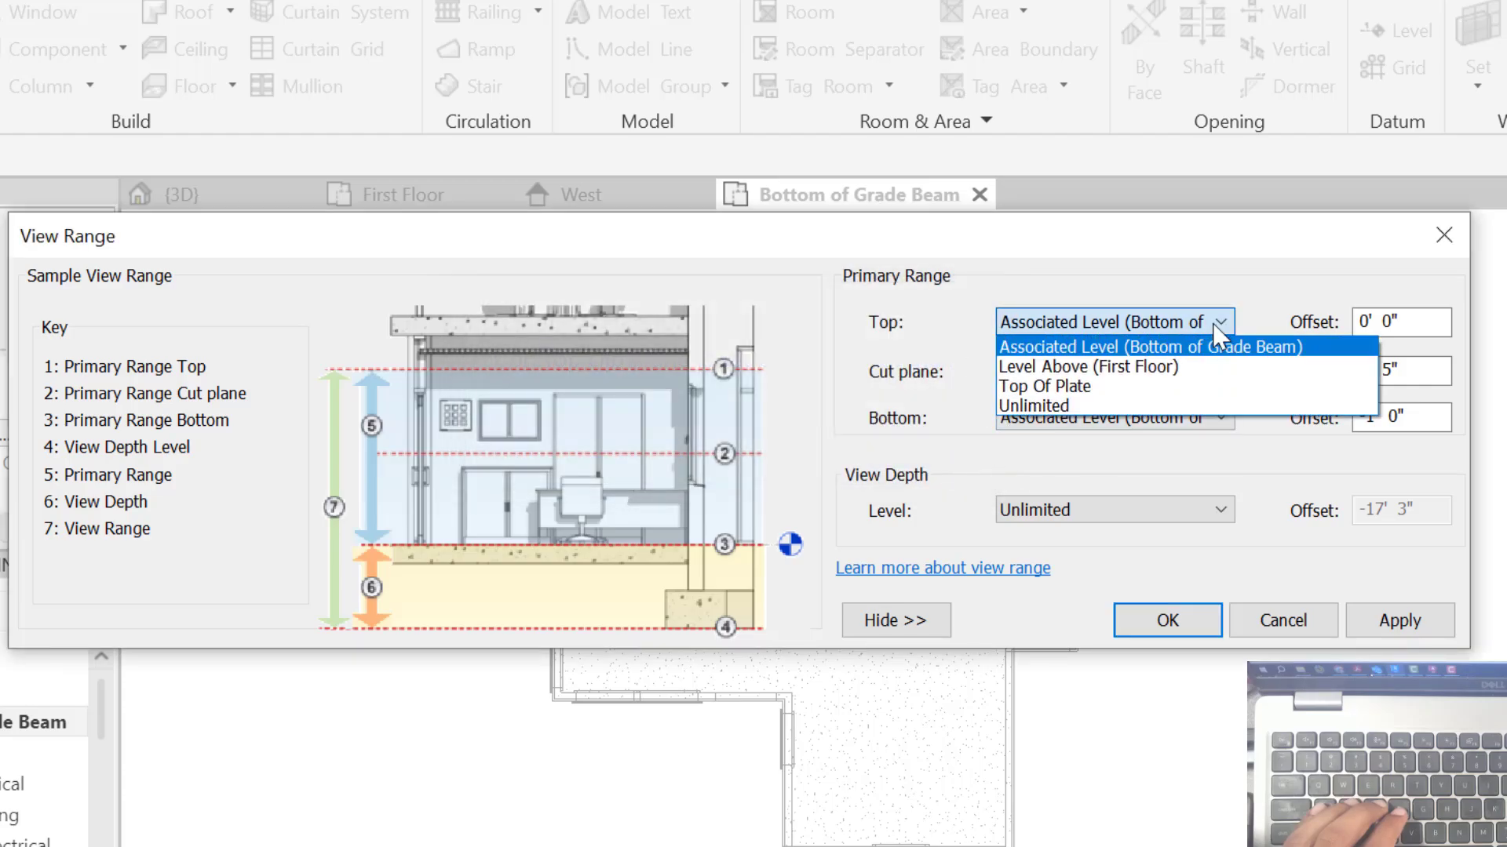
left_click(1217, 366)
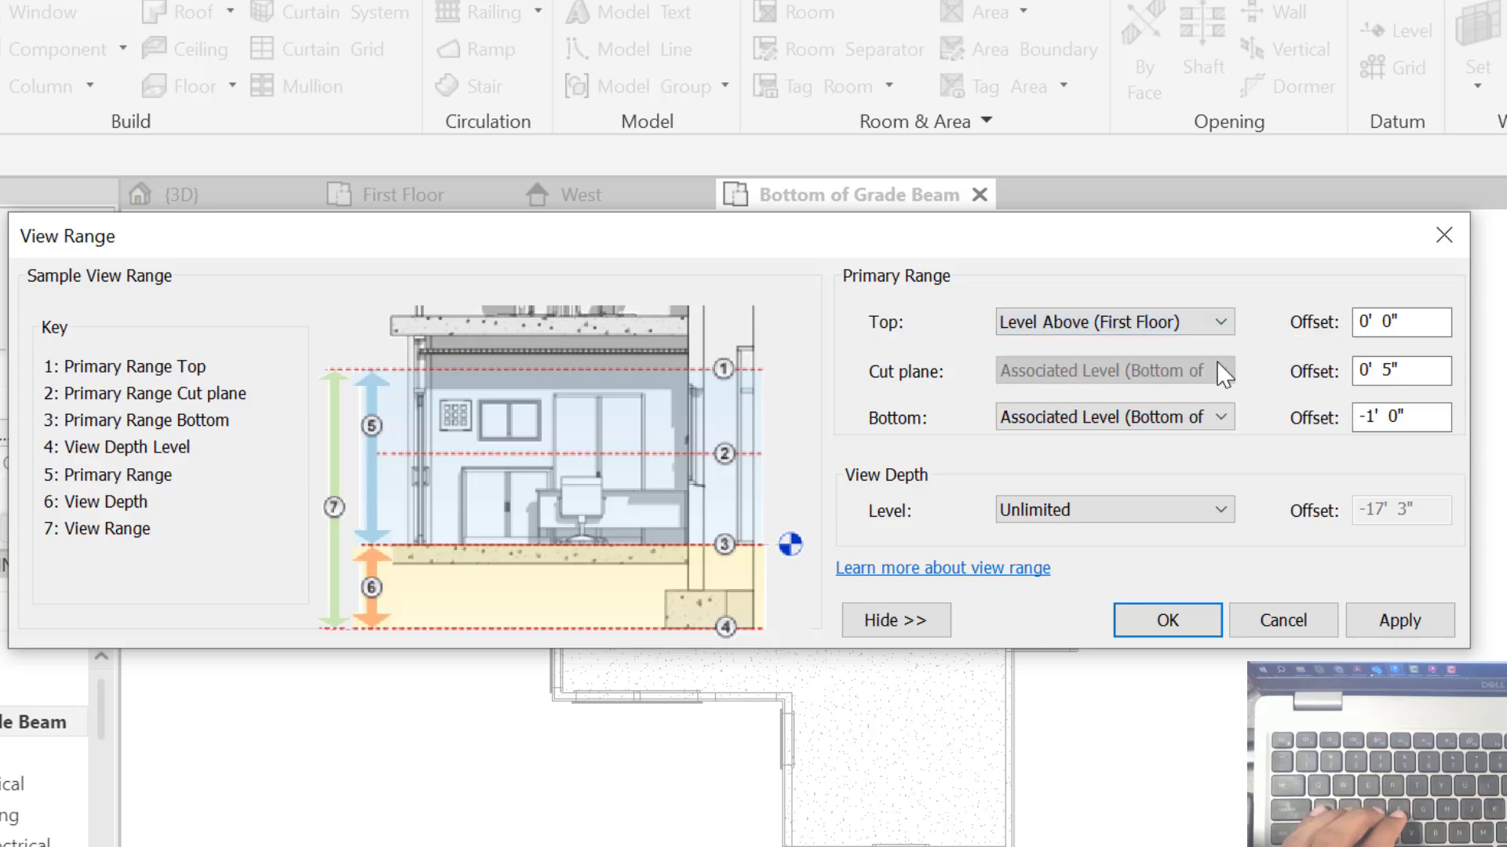
left_click(1401, 620)
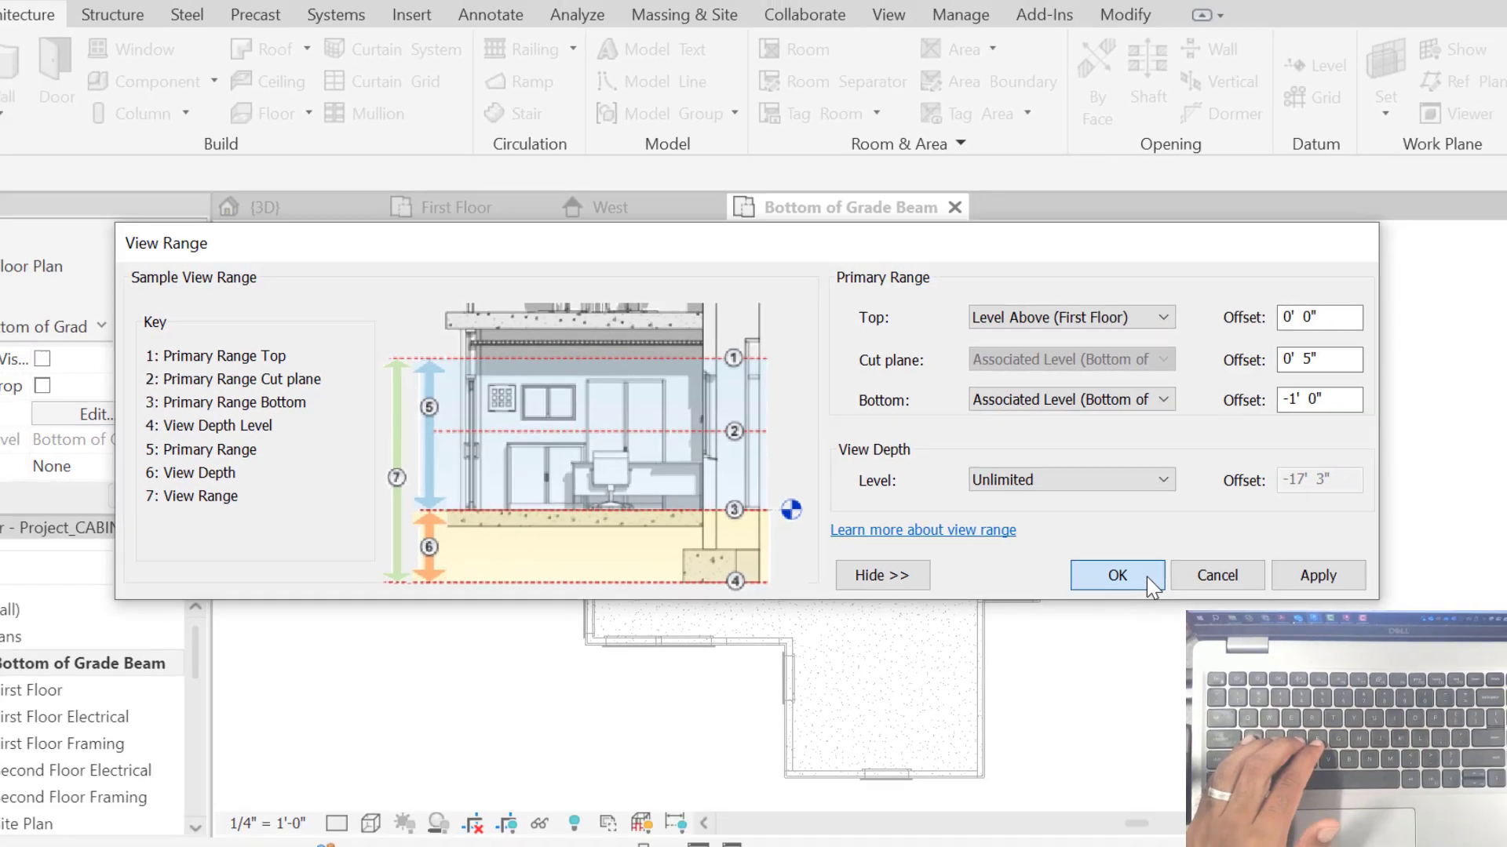
left_click(1190, 621)
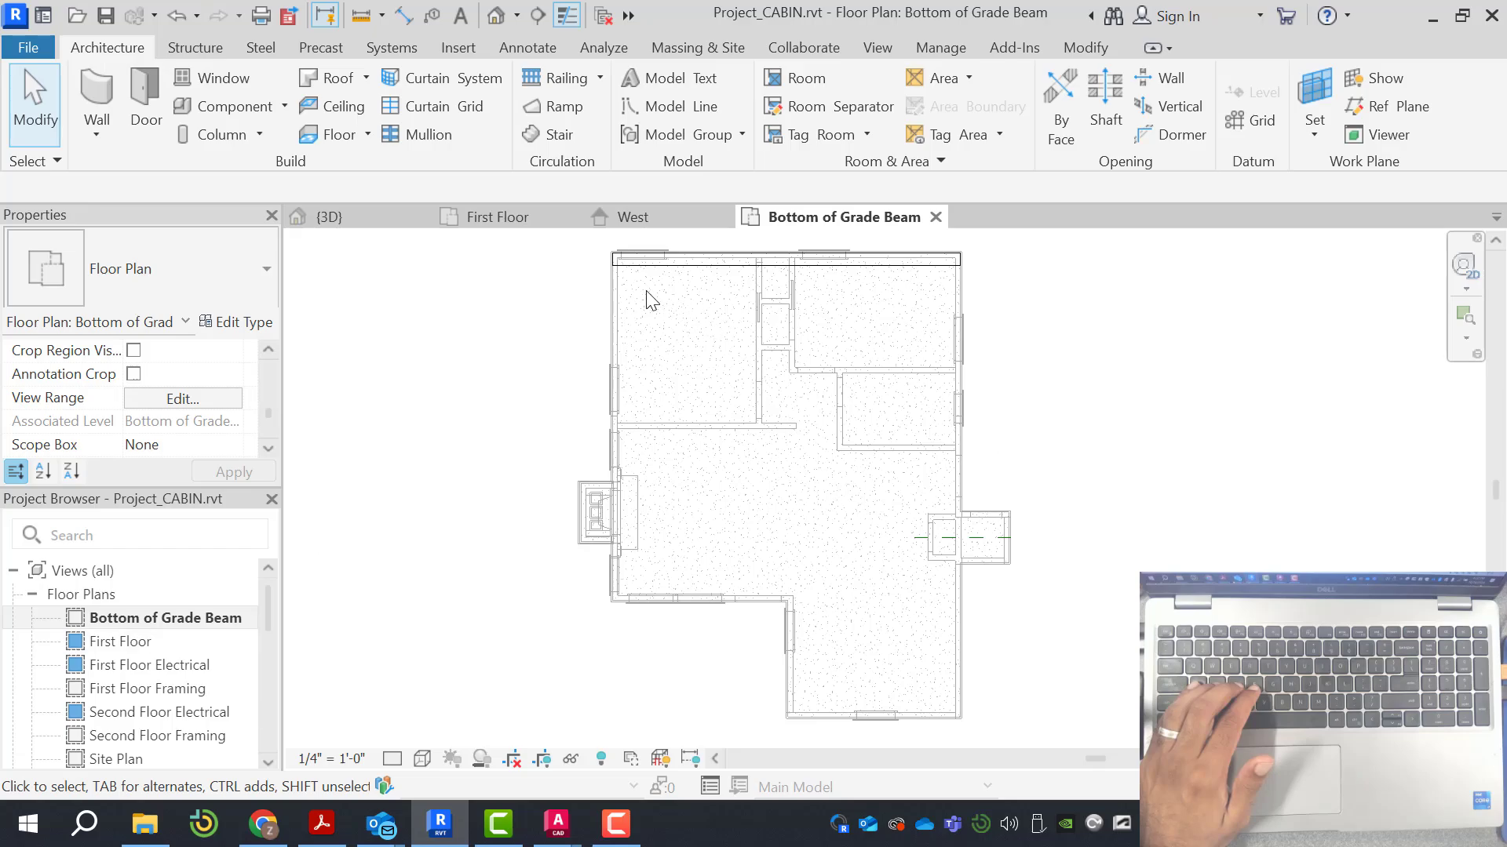
Check the grade beam levels in the West elevation and return to the Bottom of Grade Beam plan
left_click(642, 225)
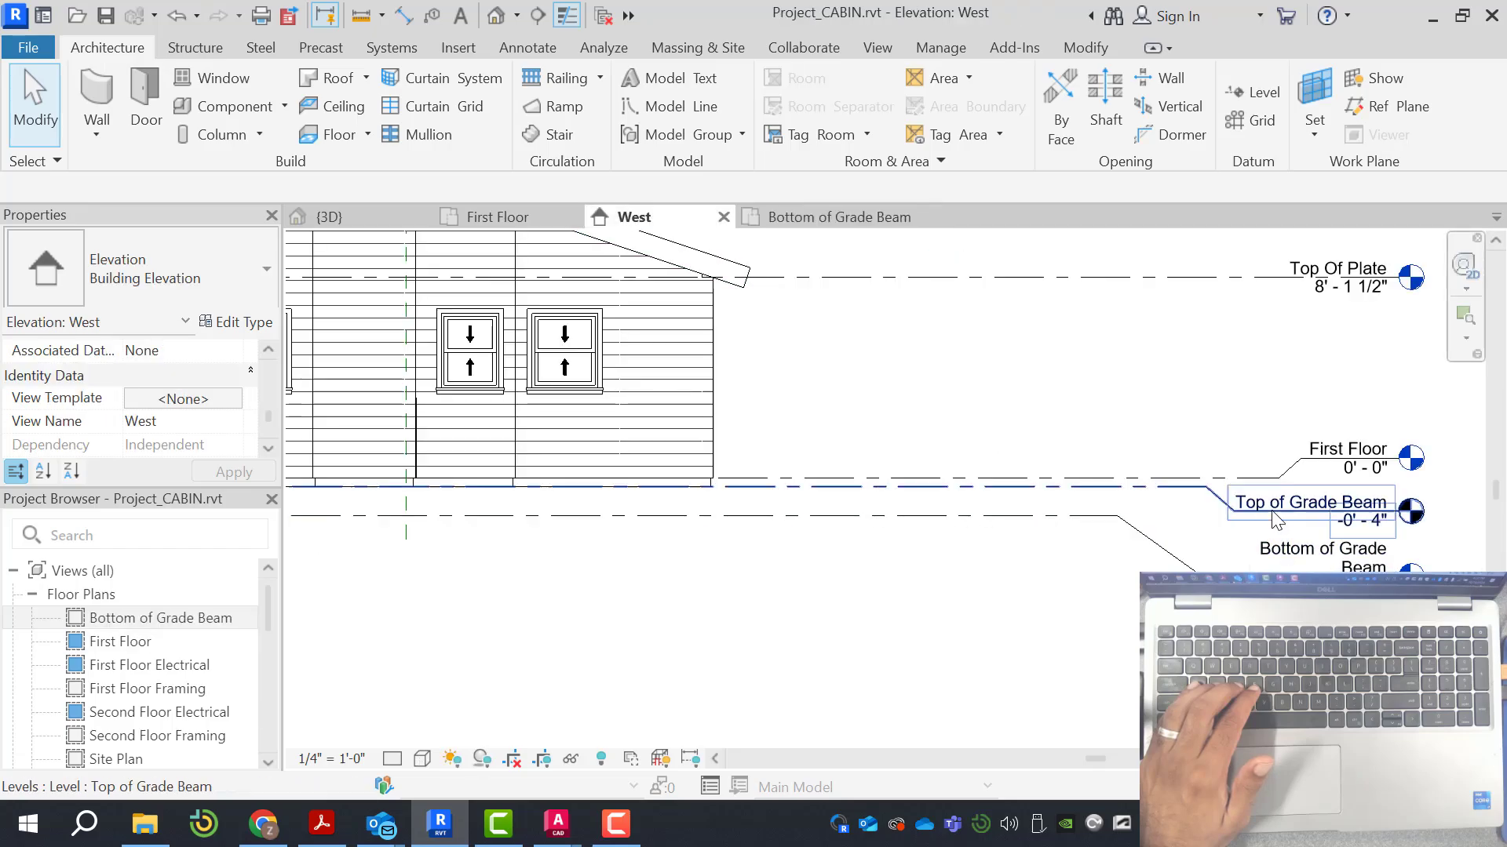
left_click(1194, 505)
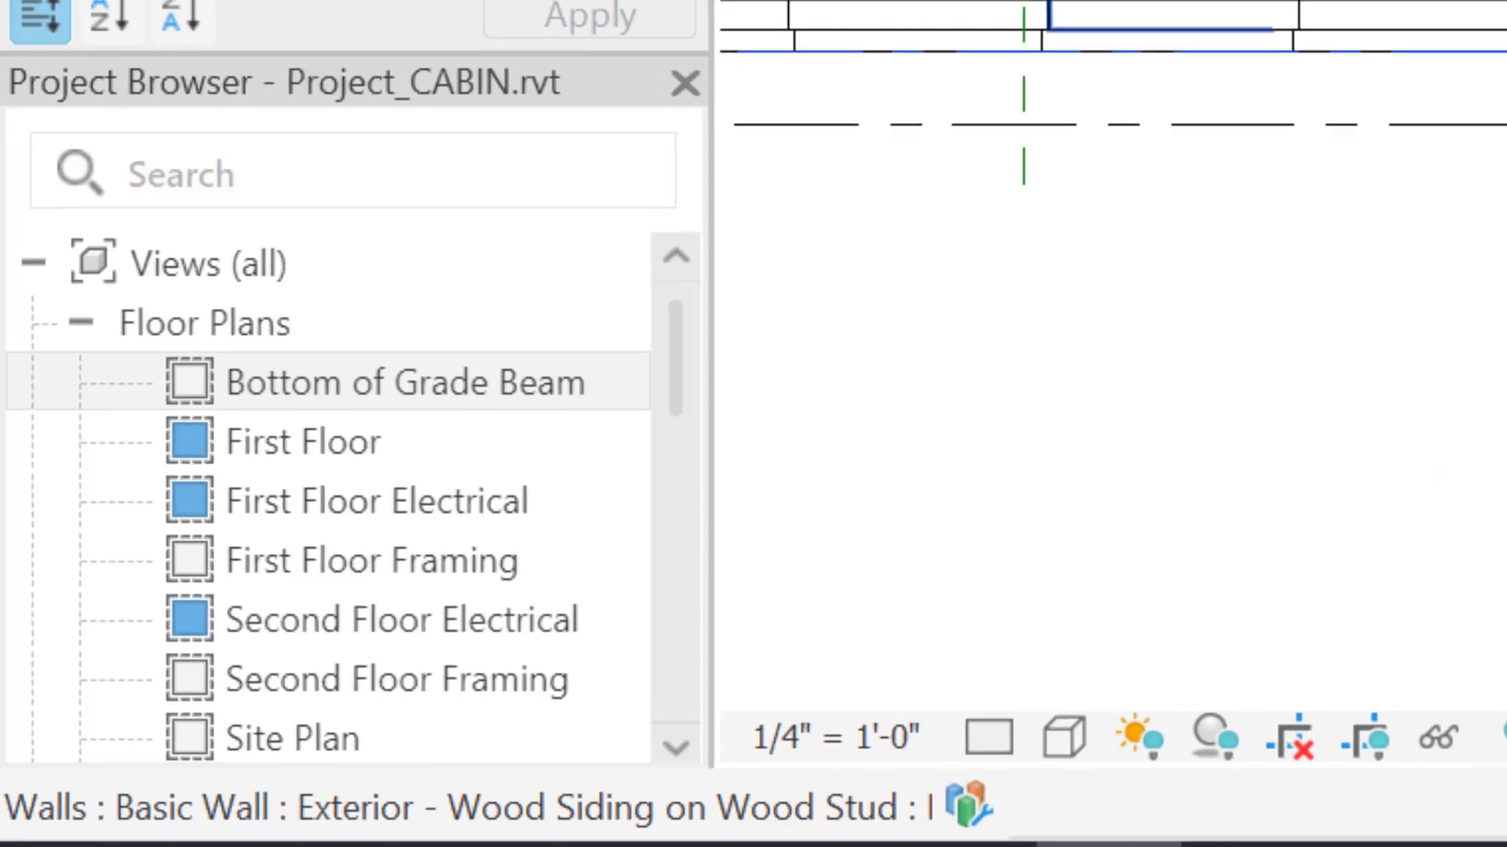
left_click(840, 216)
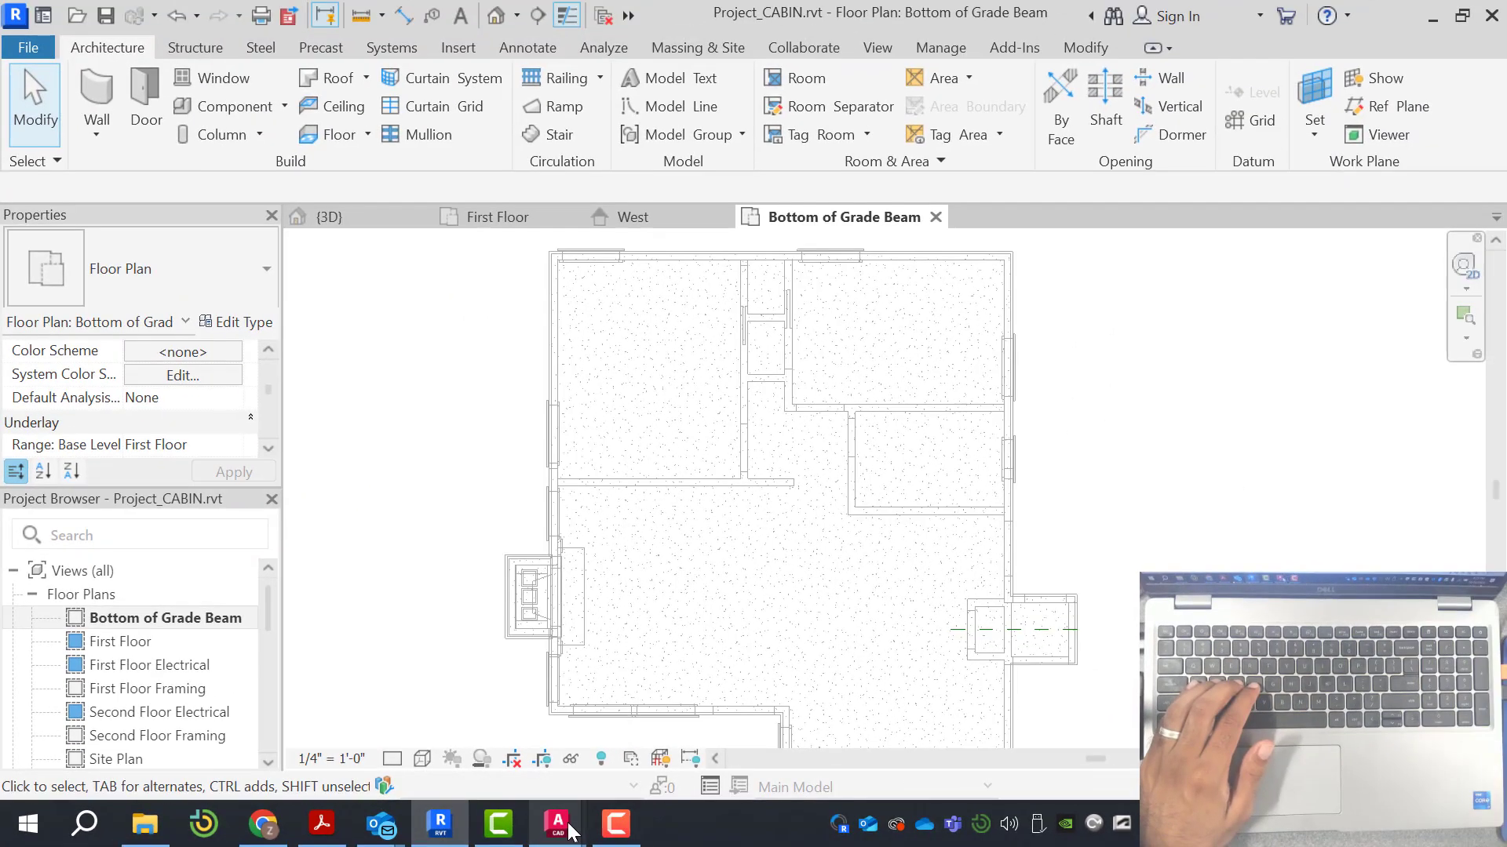
Switch to AutoCAD and examine the foundation plan together with the Section A-A grade beam detail
mouse_move(557, 824)
left_click(676, 752)
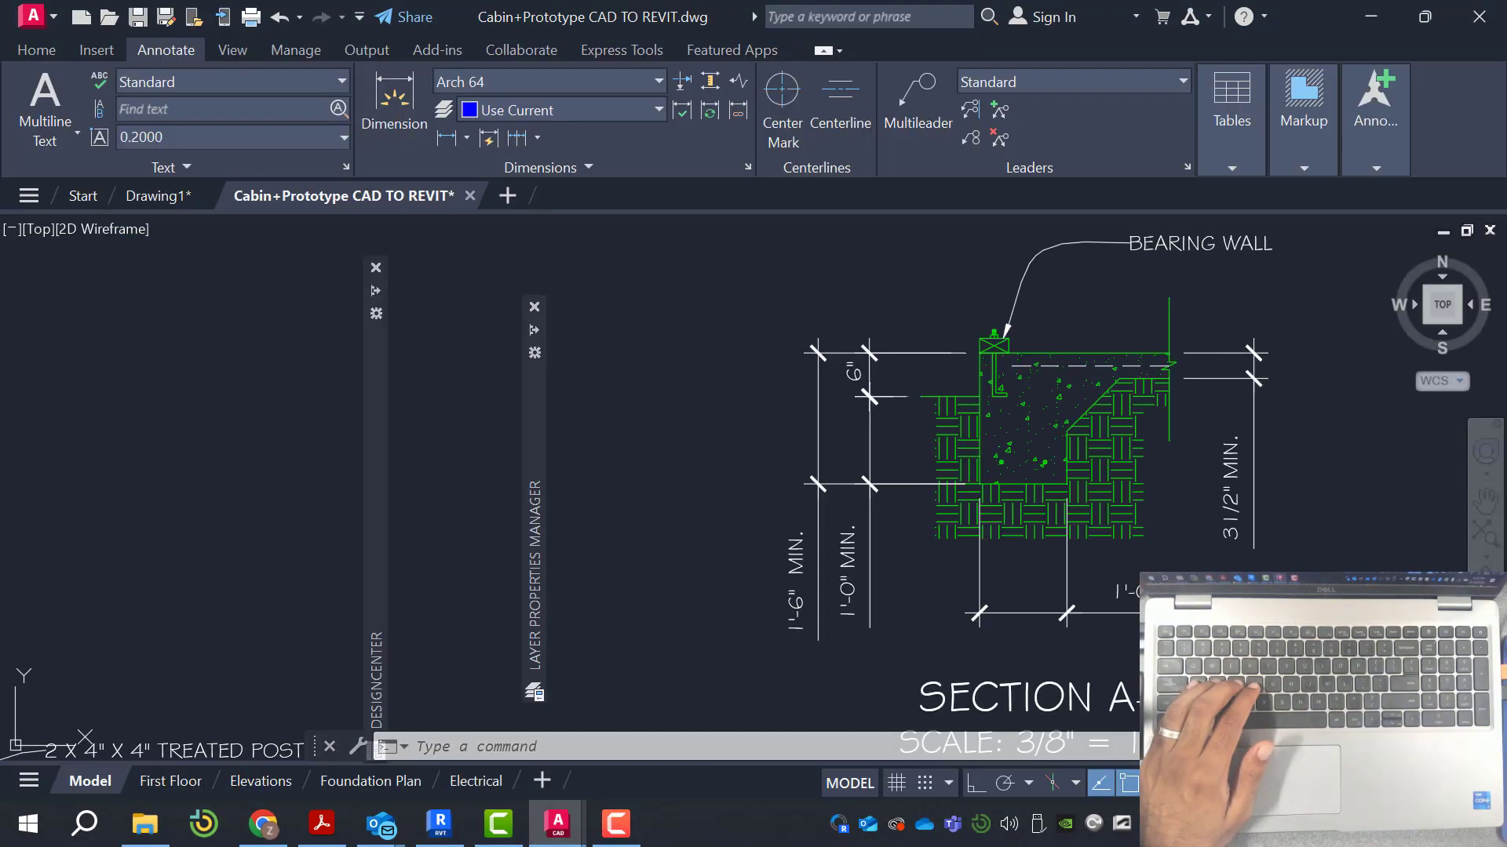
scroll(1196, 393, "down", 3)
scroll(780, 423, "up", 5)
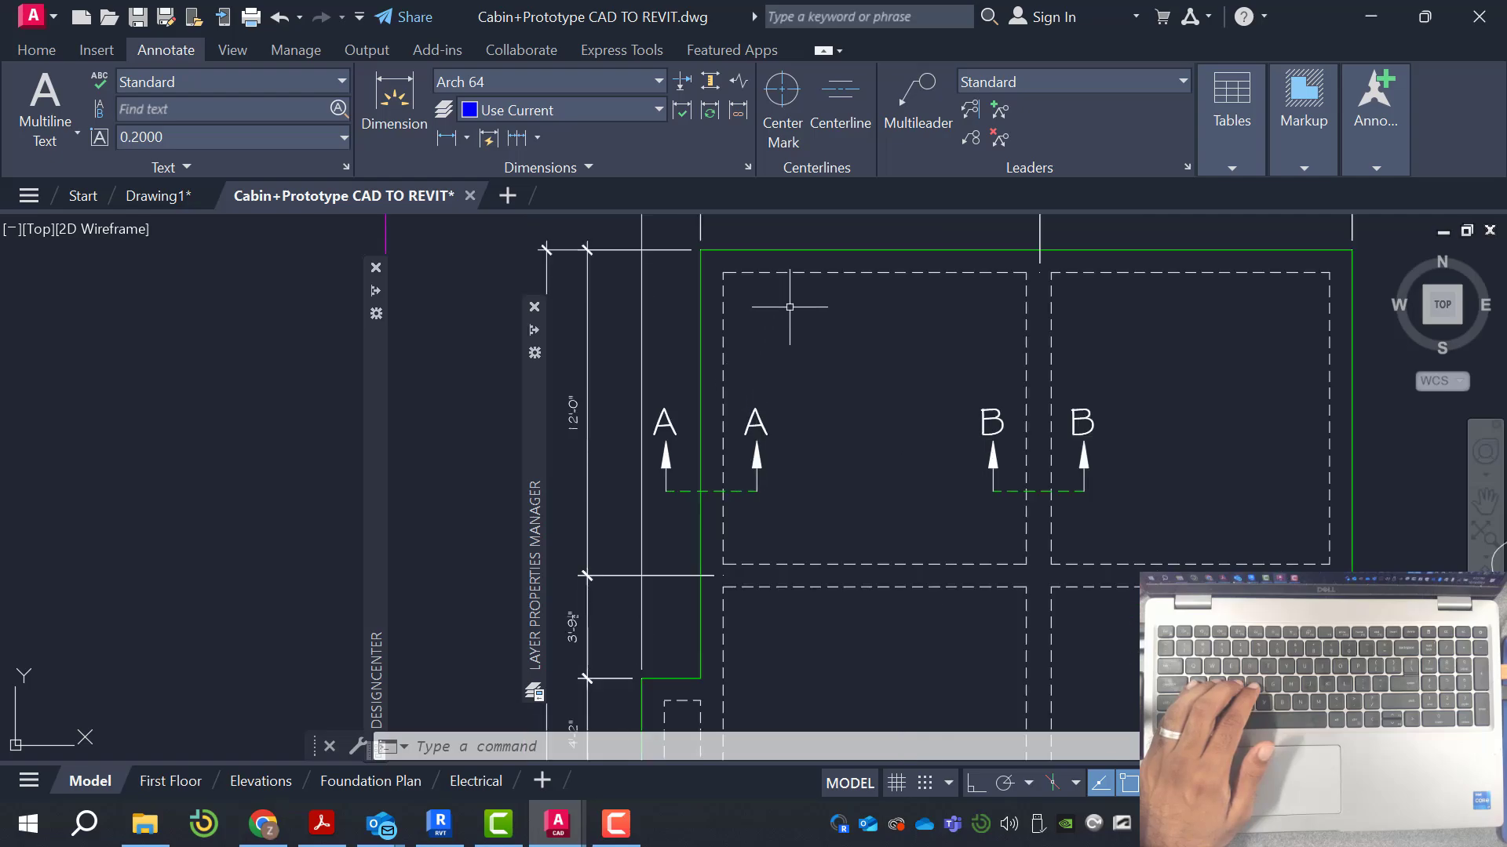
scroll(1041, 320, "down", 5)
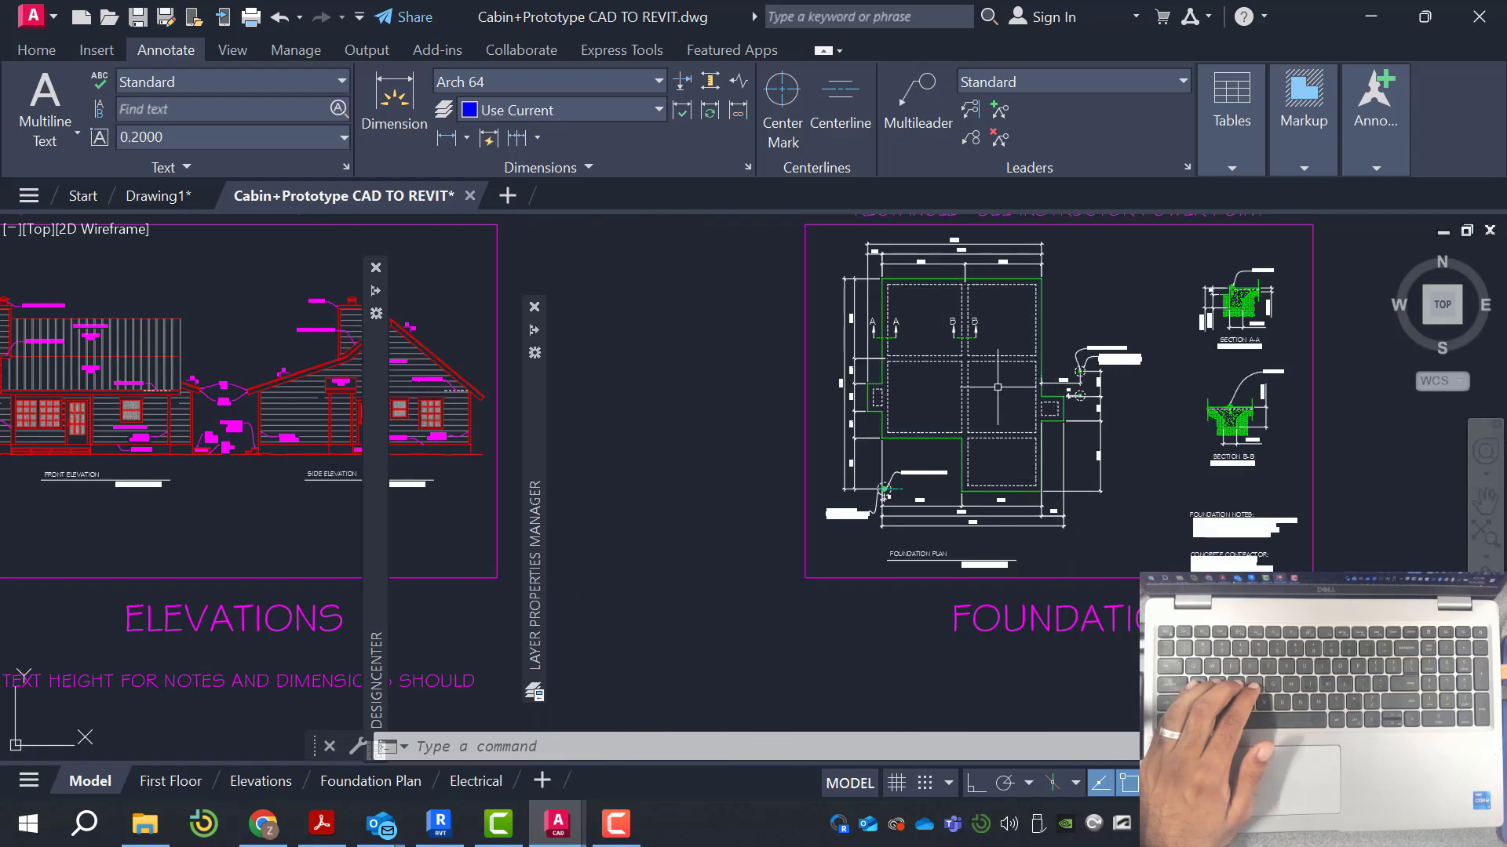
scroll(1214, 301, "up", 4)
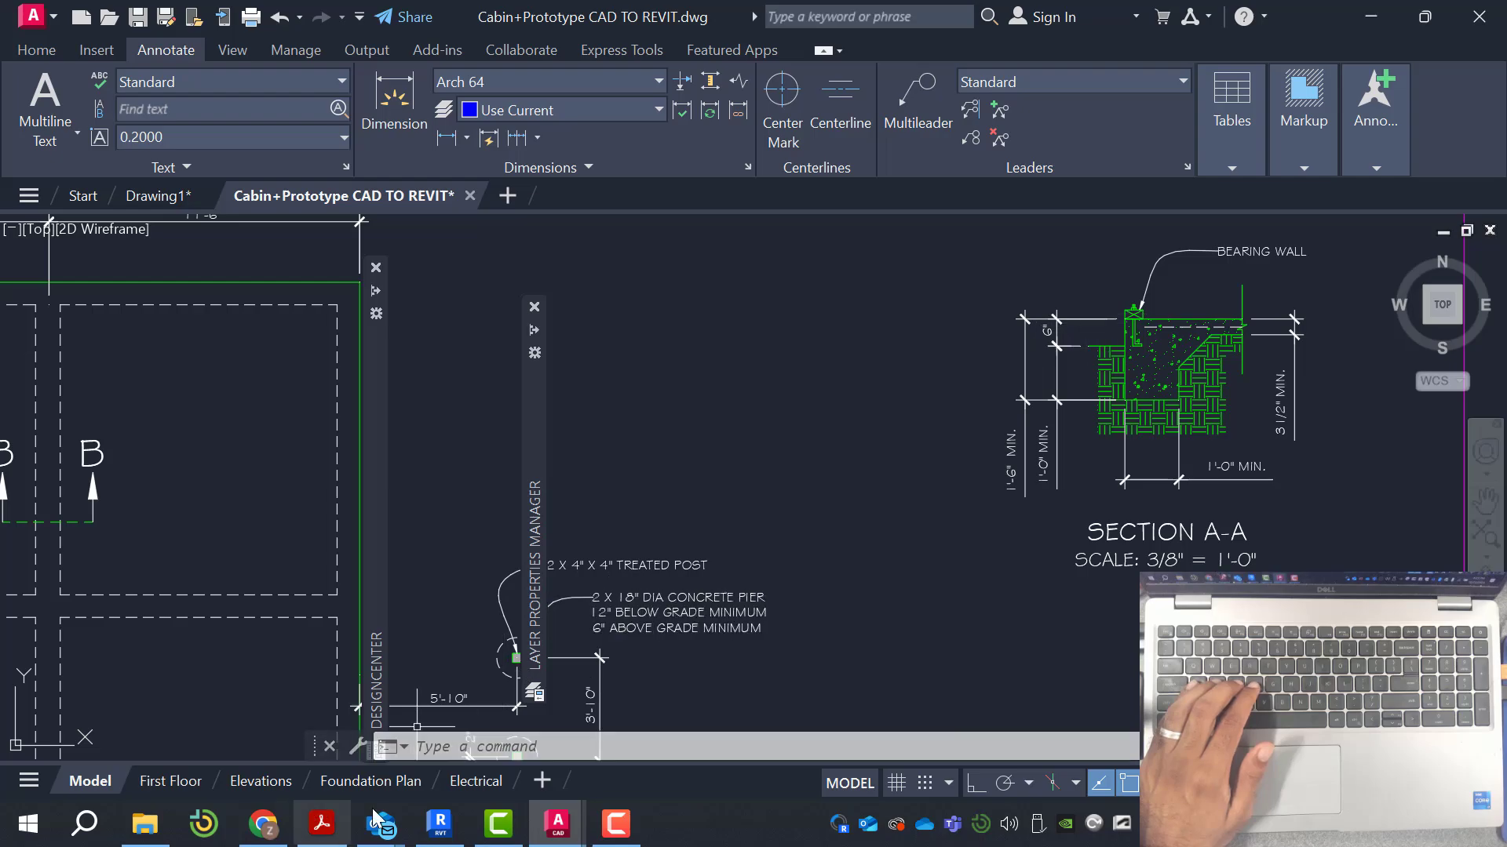
Switch back to Revit and start a wall with the Foundation - 10" Concrete type
left_click(440, 824)
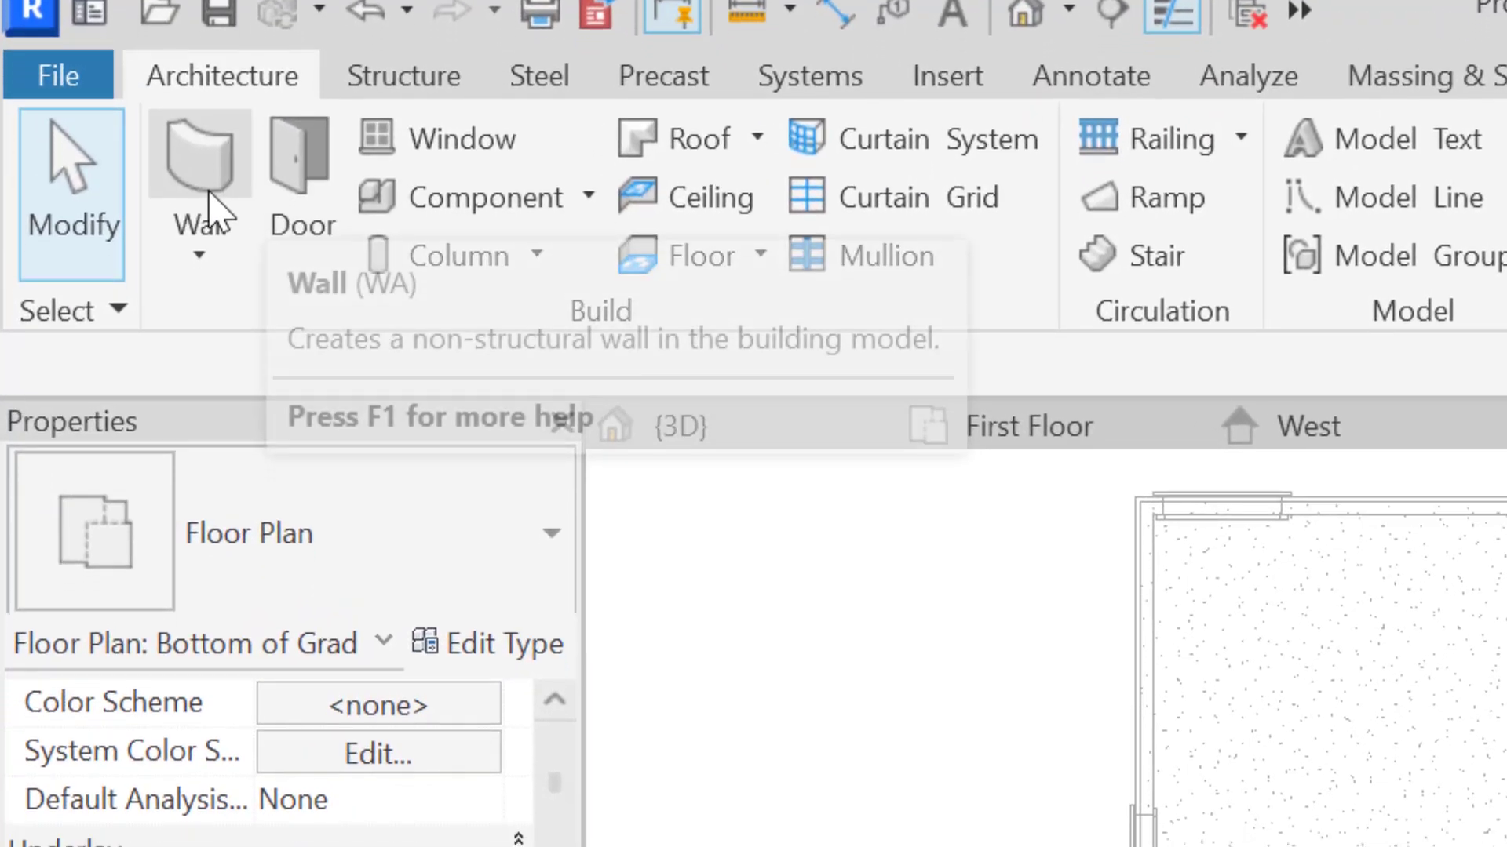
left_click(211, 210)
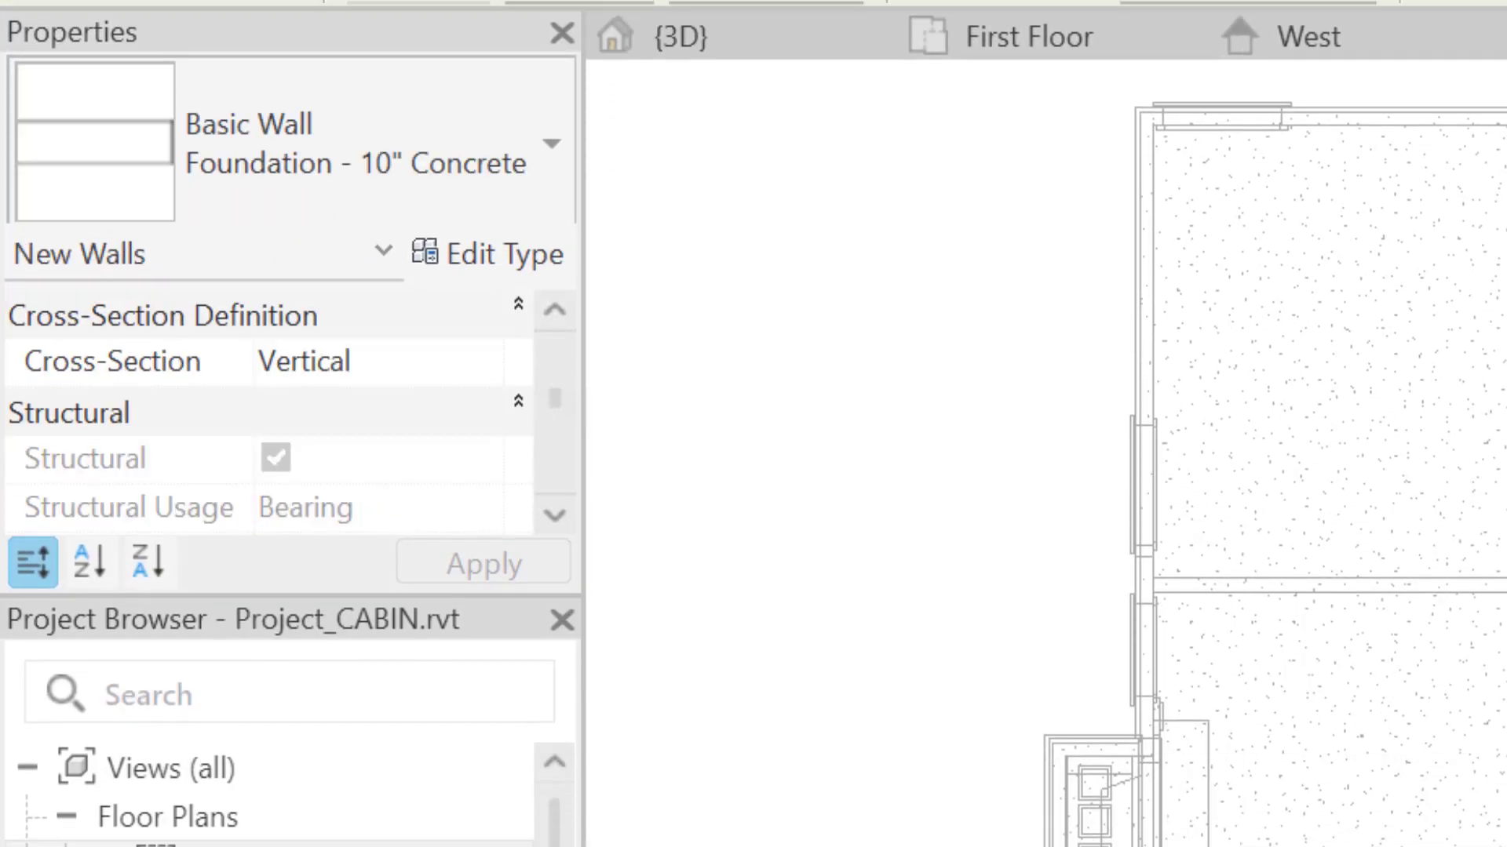
left_click(454, 167)
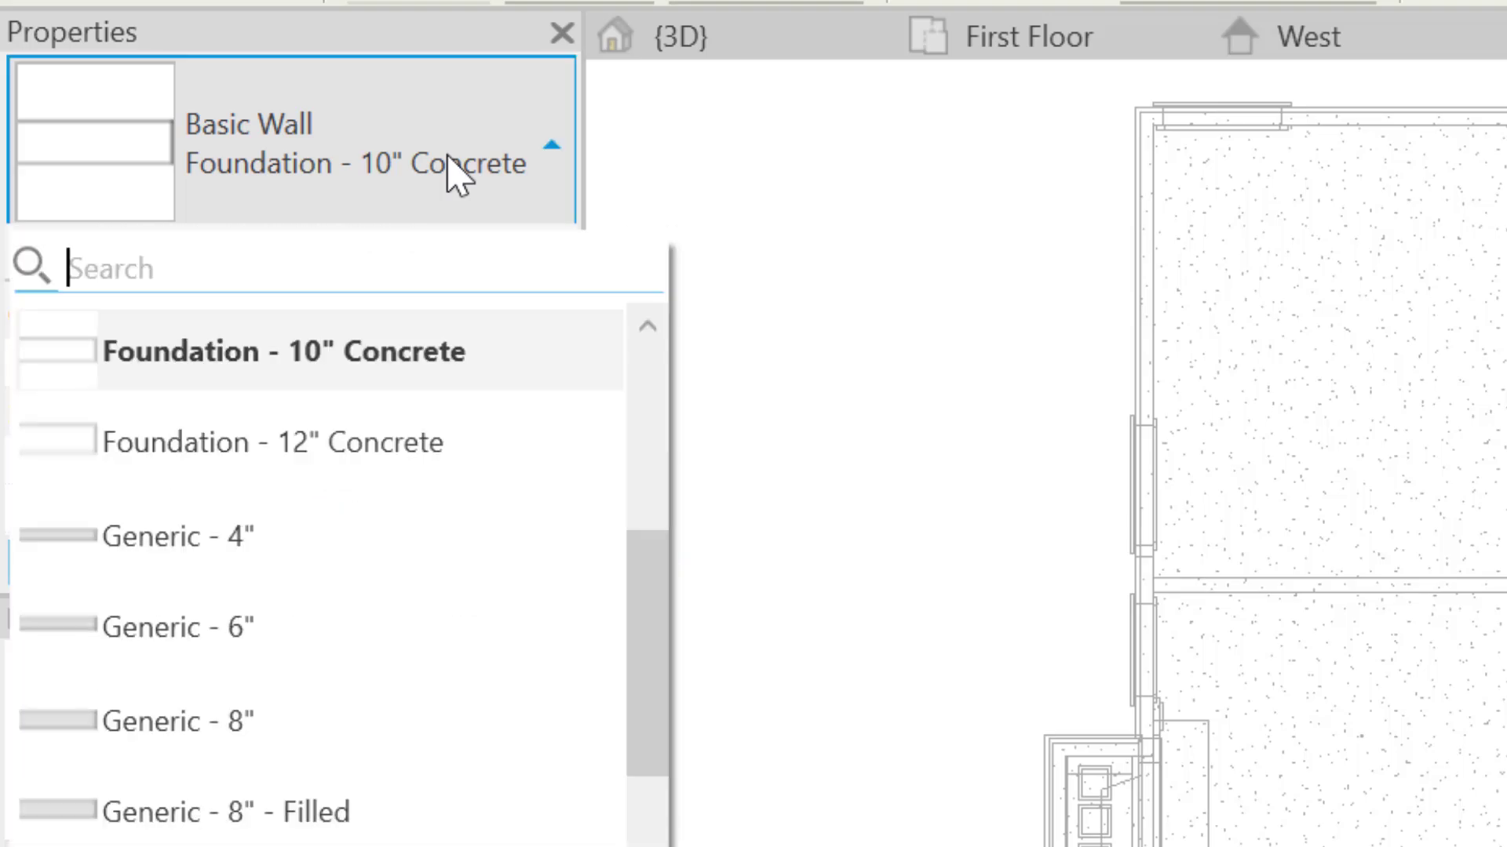
left_click(250, 385)
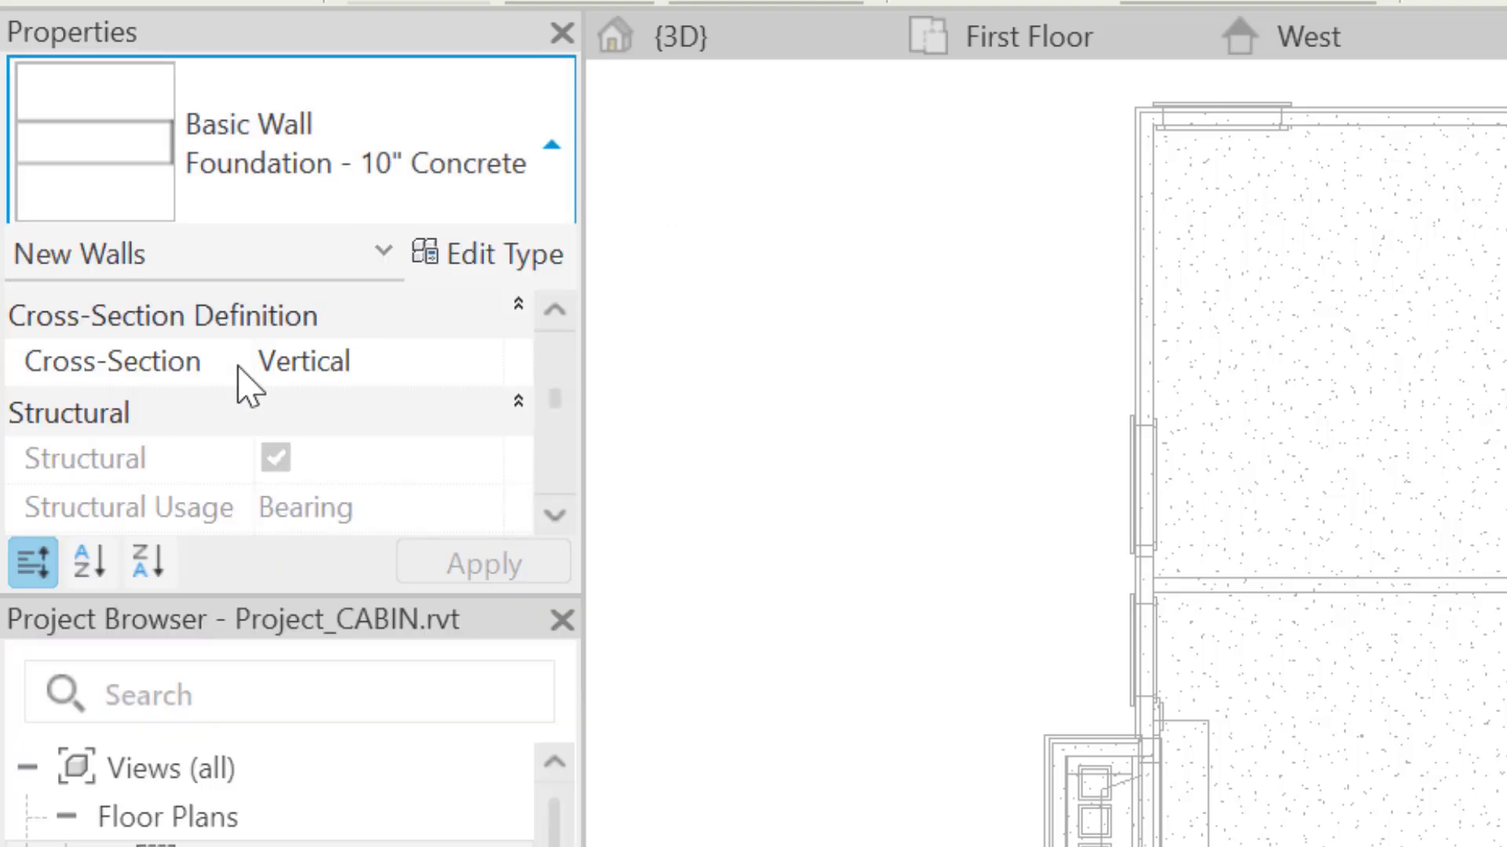
Set the new wall's base constraint to Bottom of Grade Beam
scroll(494, 439, "up", 5)
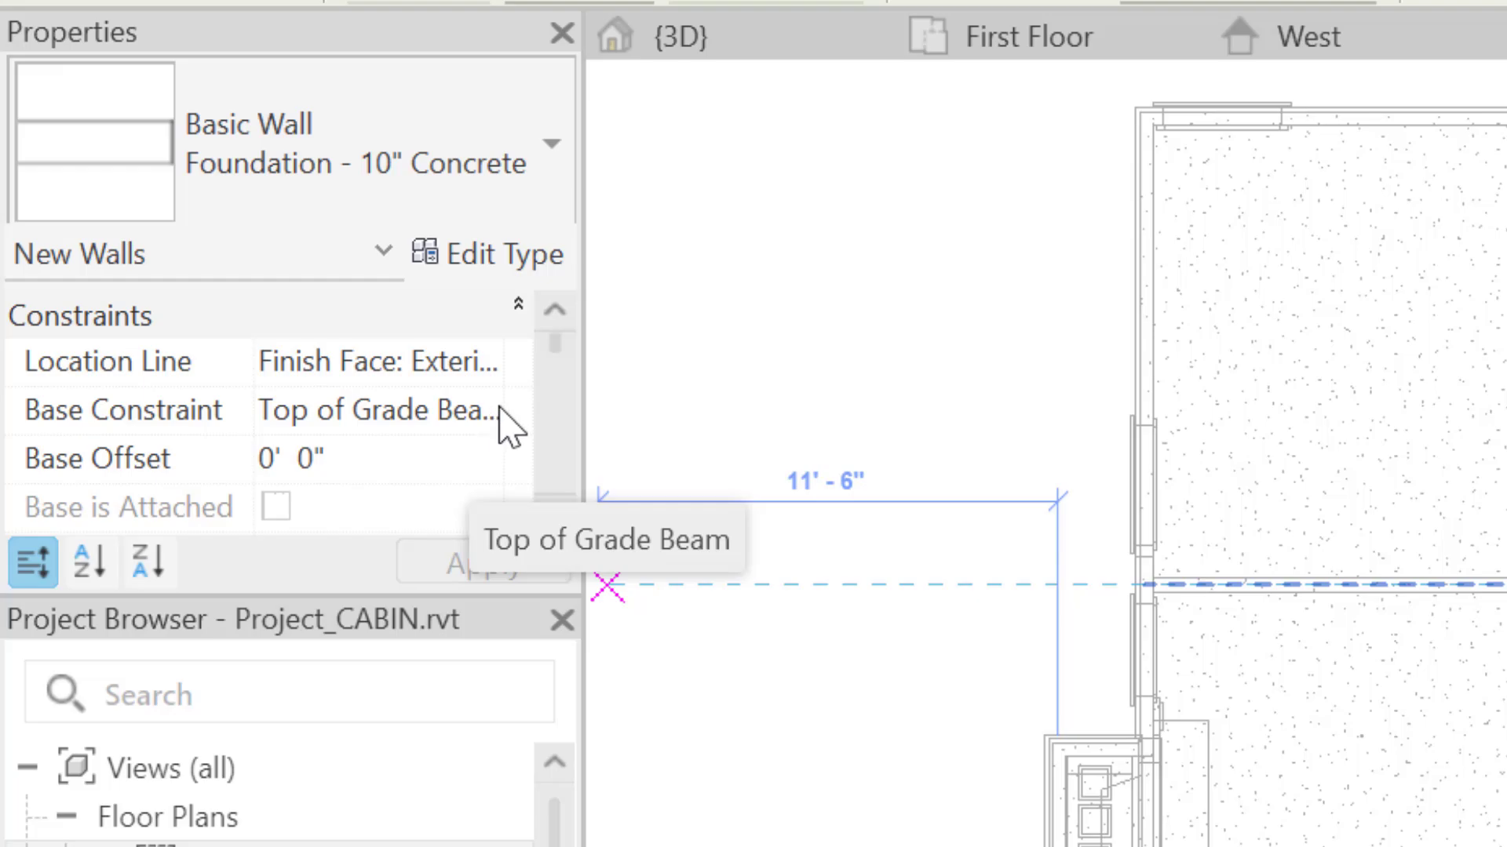
left_click(503, 416)
left_click(504, 419)
left_click(456, 456)
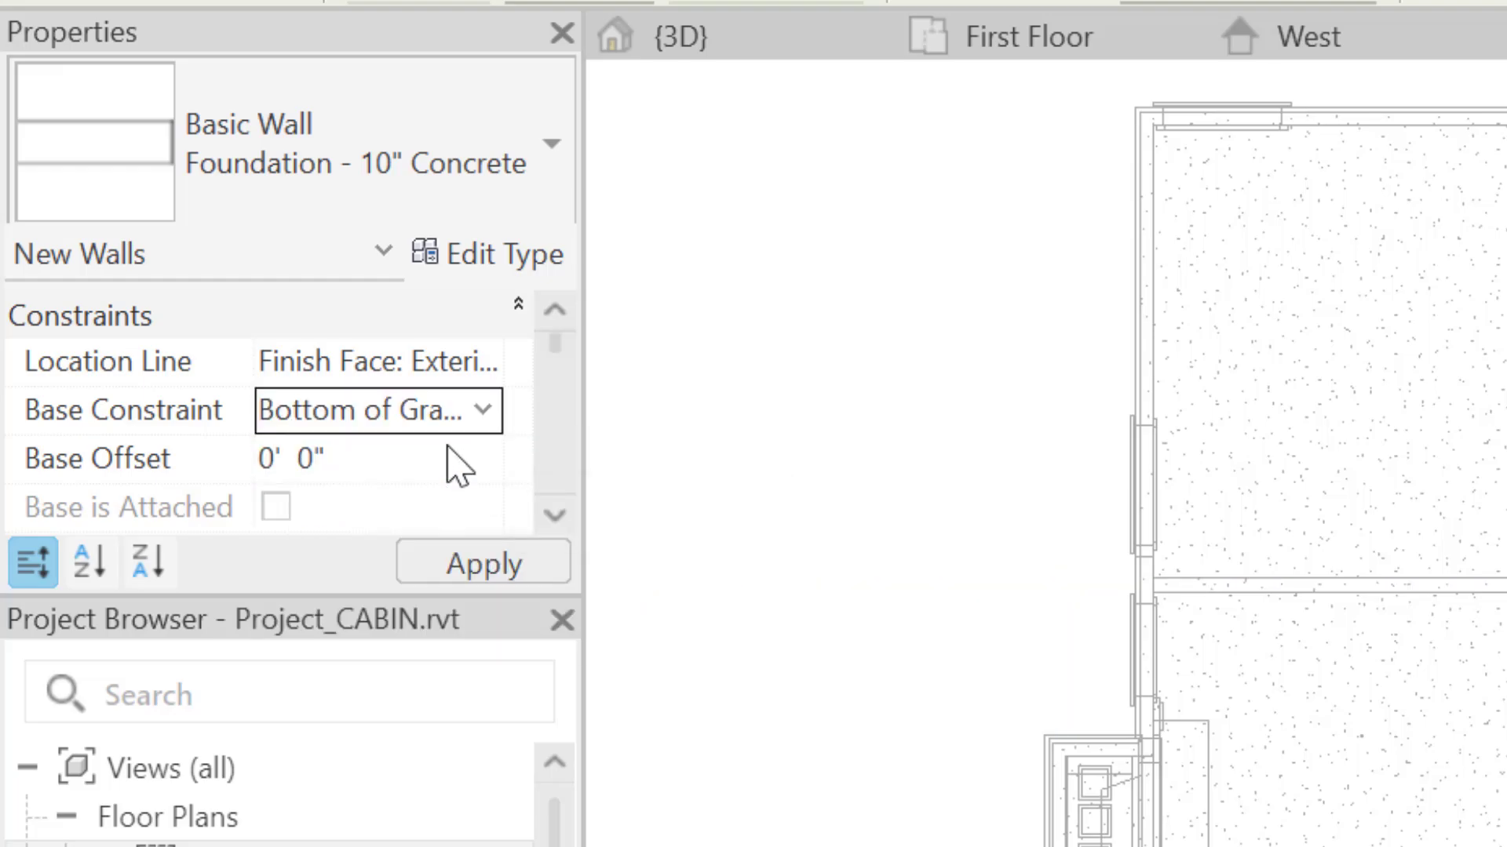
left_click(471, 461)
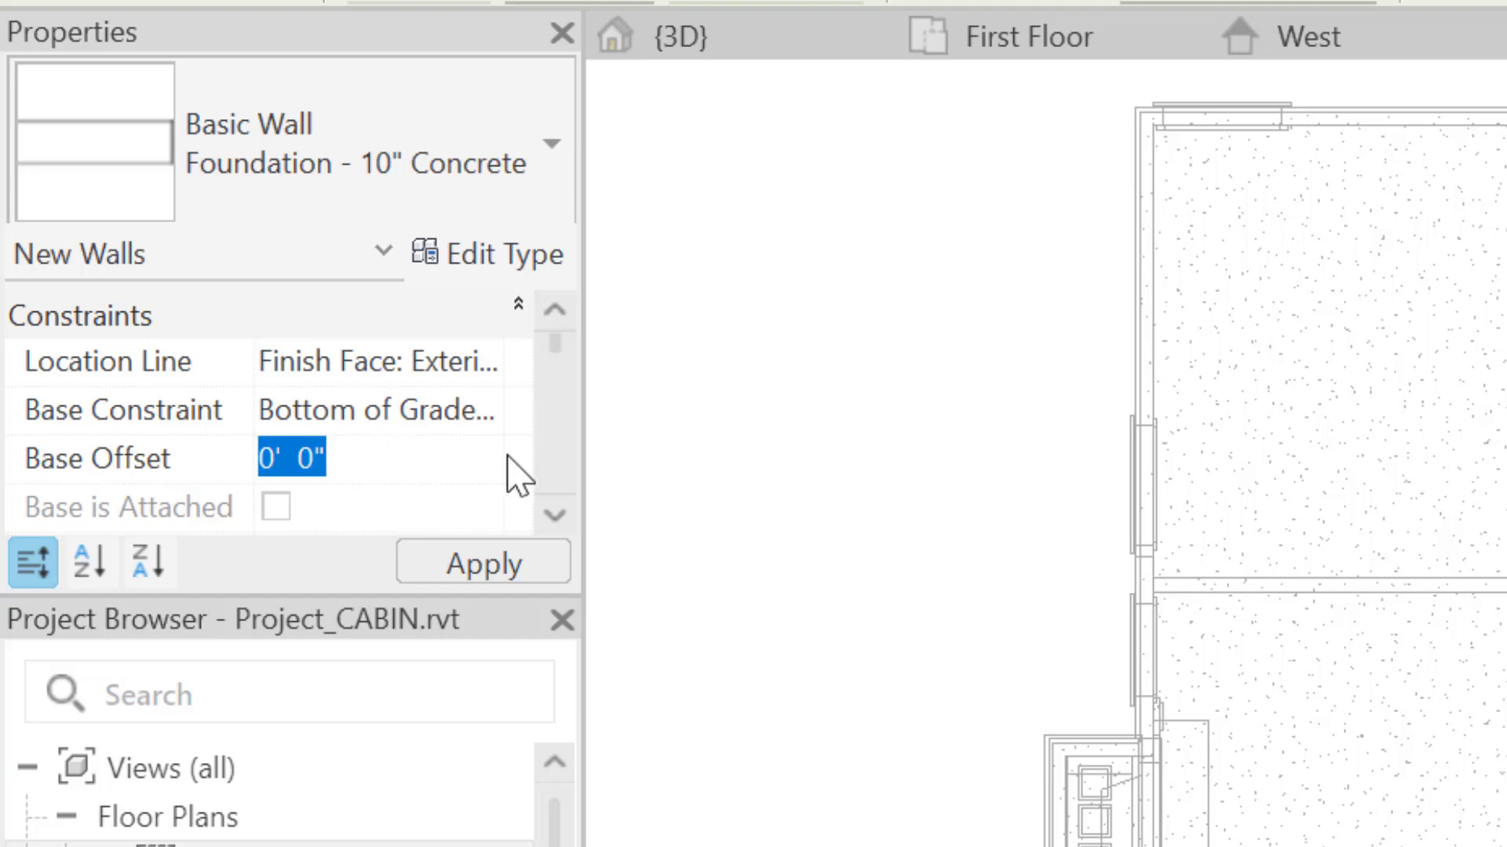
Set the new wall's top constraint to Up to level: Top of Grade Beam
left_click(554, 516)
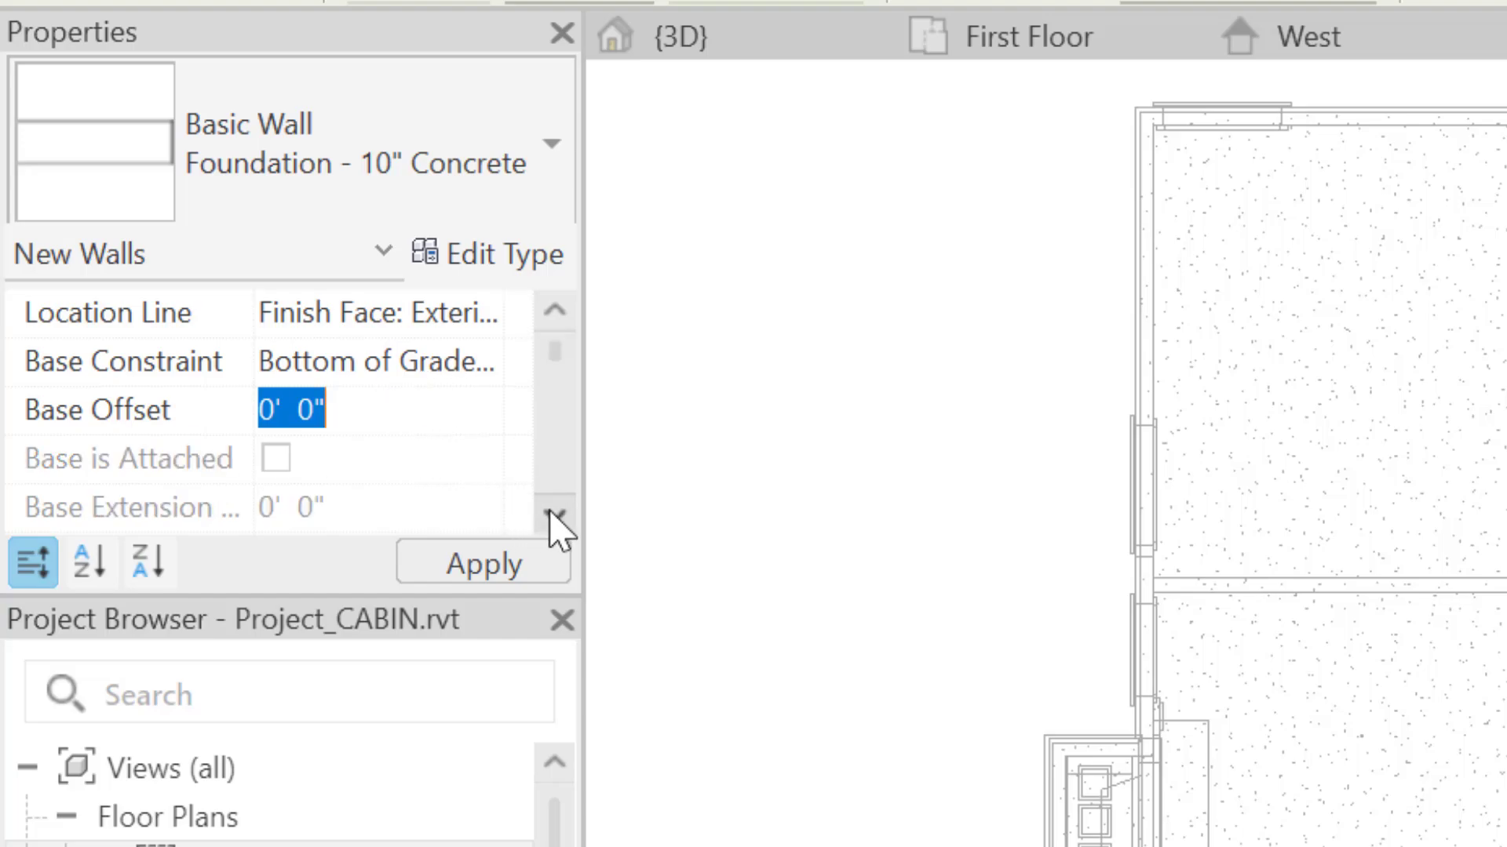
left_click(554, 516)
left_click(555, 515)
left_click(499, 463)
left_click(502, 469)
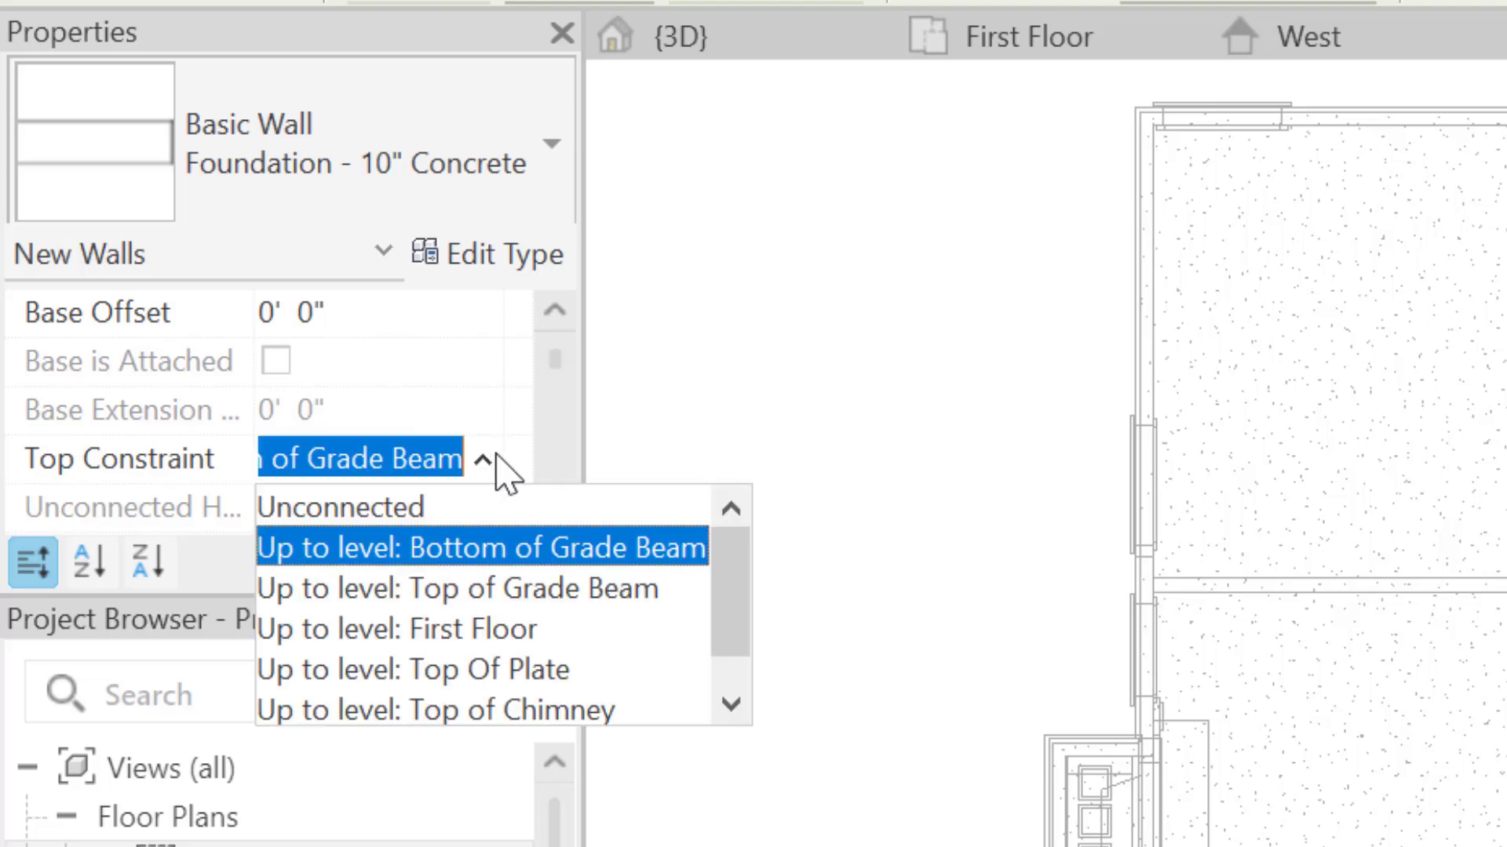
left_click(476, 581)
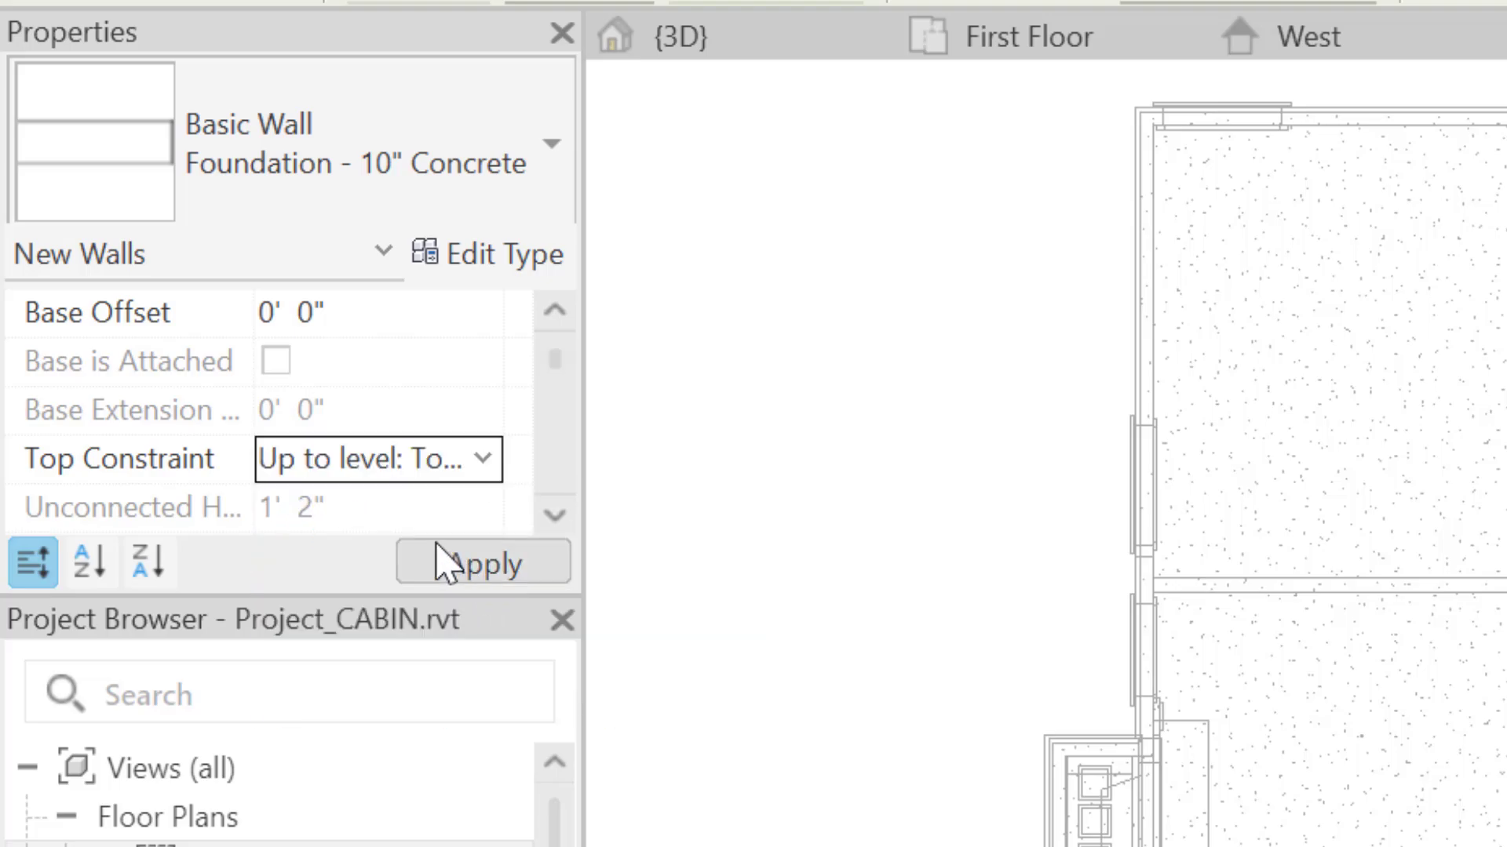
Try to apply the Up to level: Top of Grade Beam top constraint to the new wall, and check the base constraint options
left_click(485, 559)
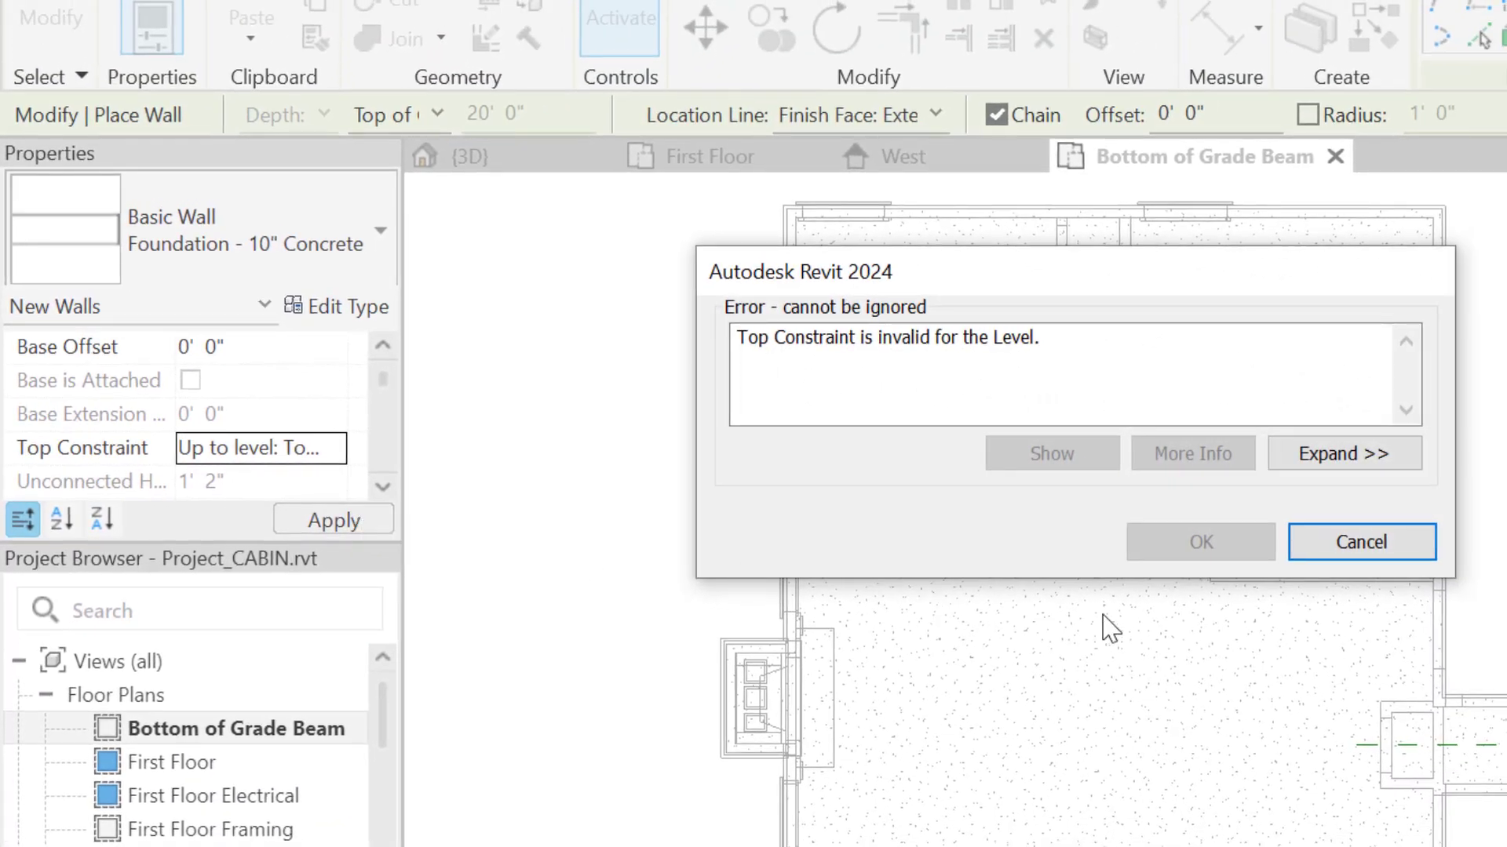
left_click(1389, 543)
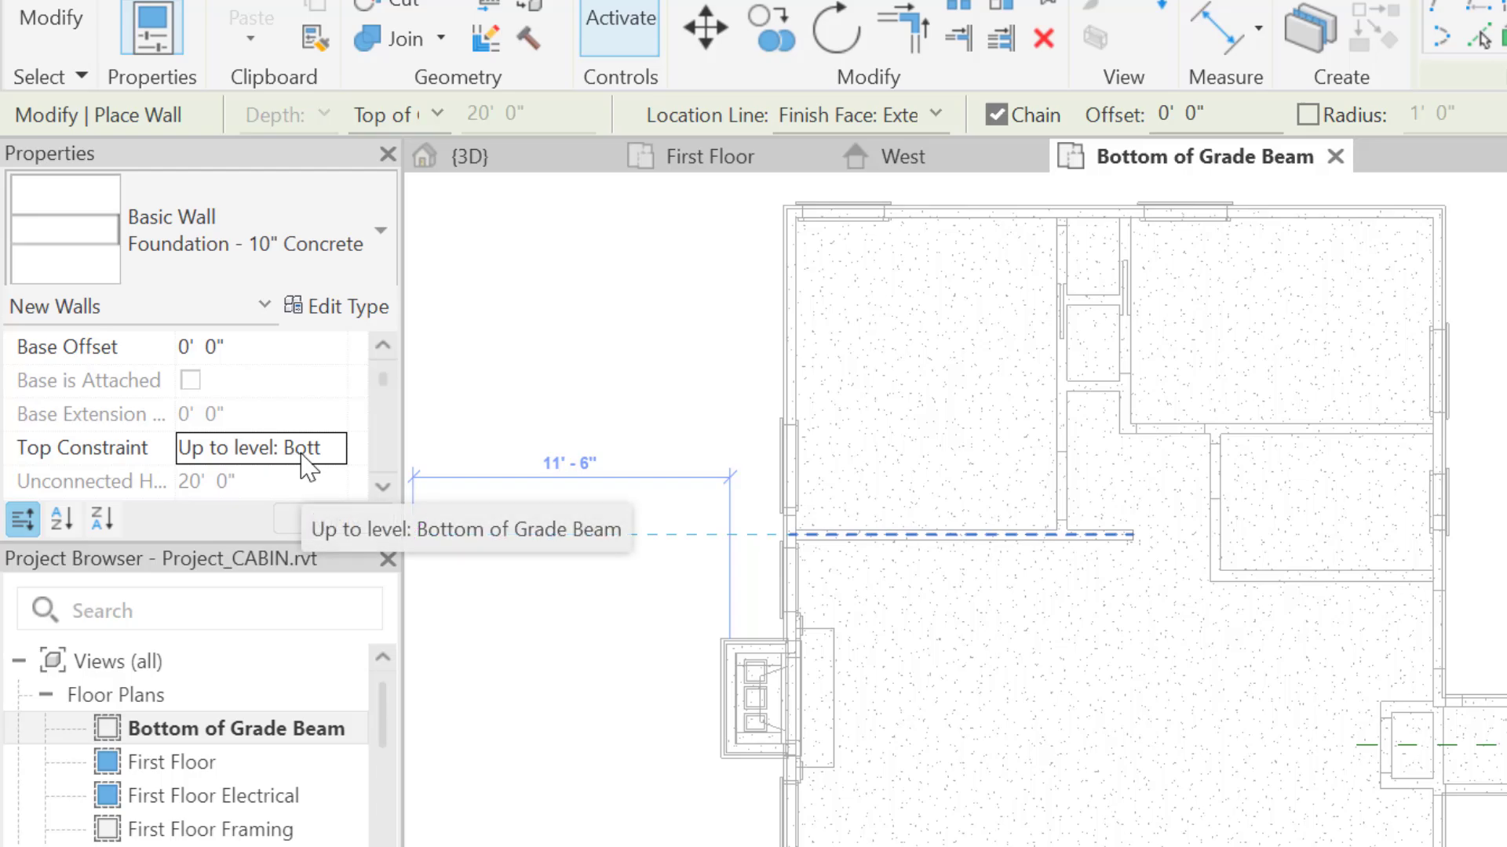
scroll(290, 456, "up", 3)
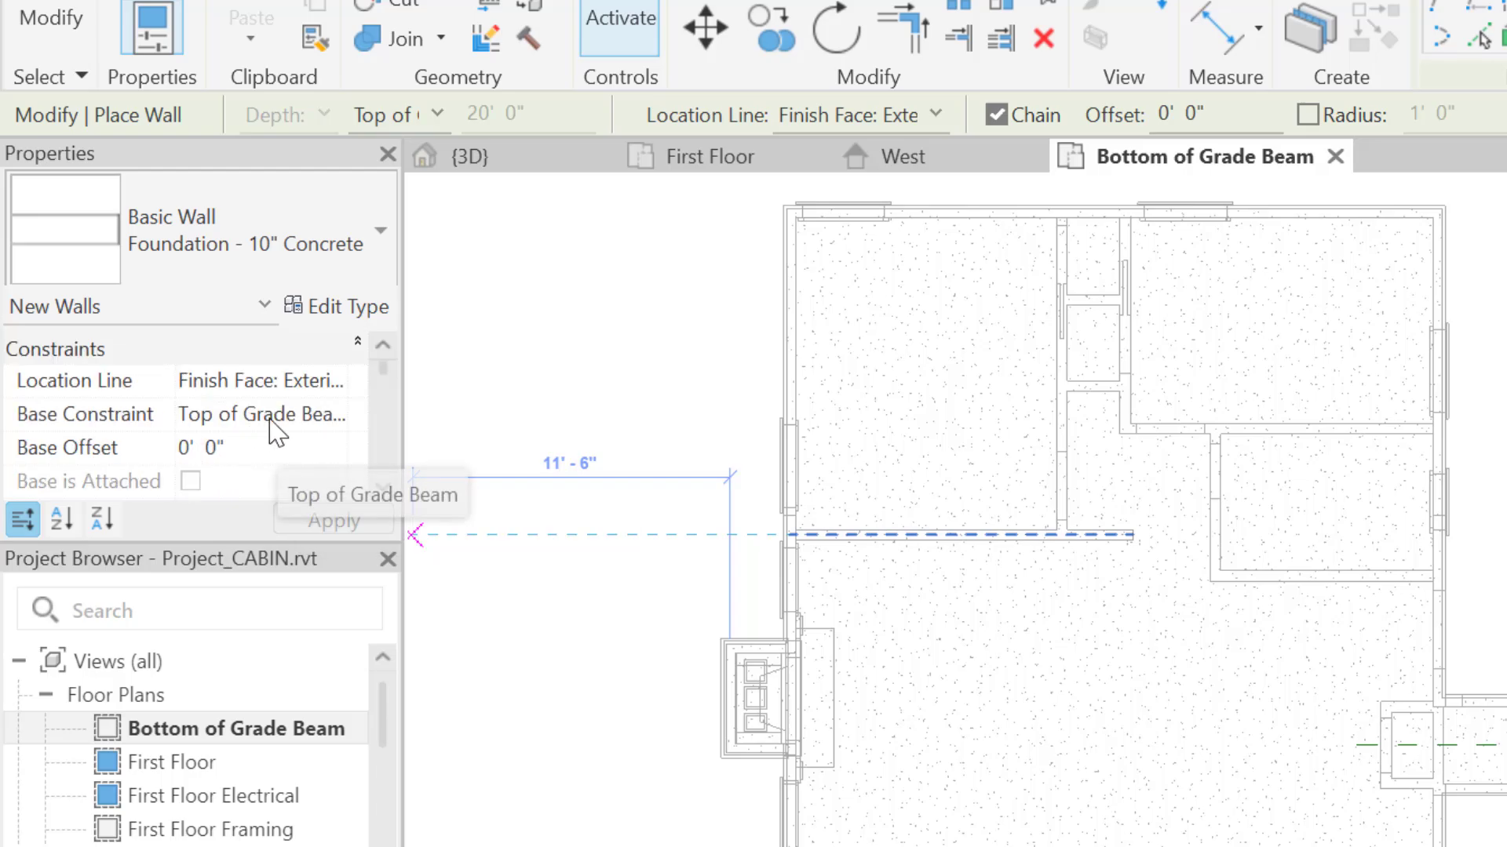
left_click(314, 417)
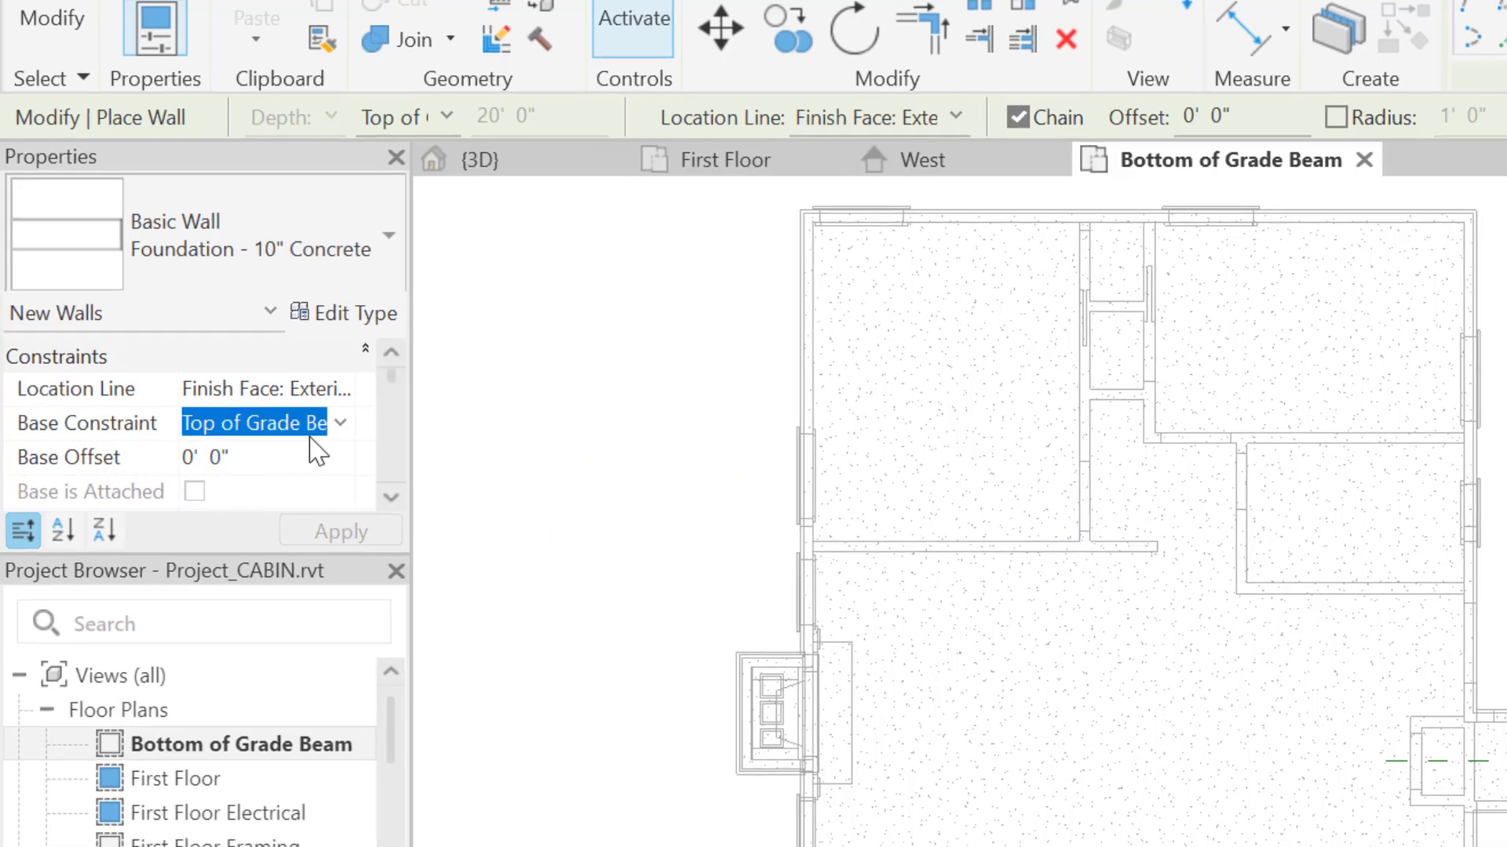
left_click(329, 417)
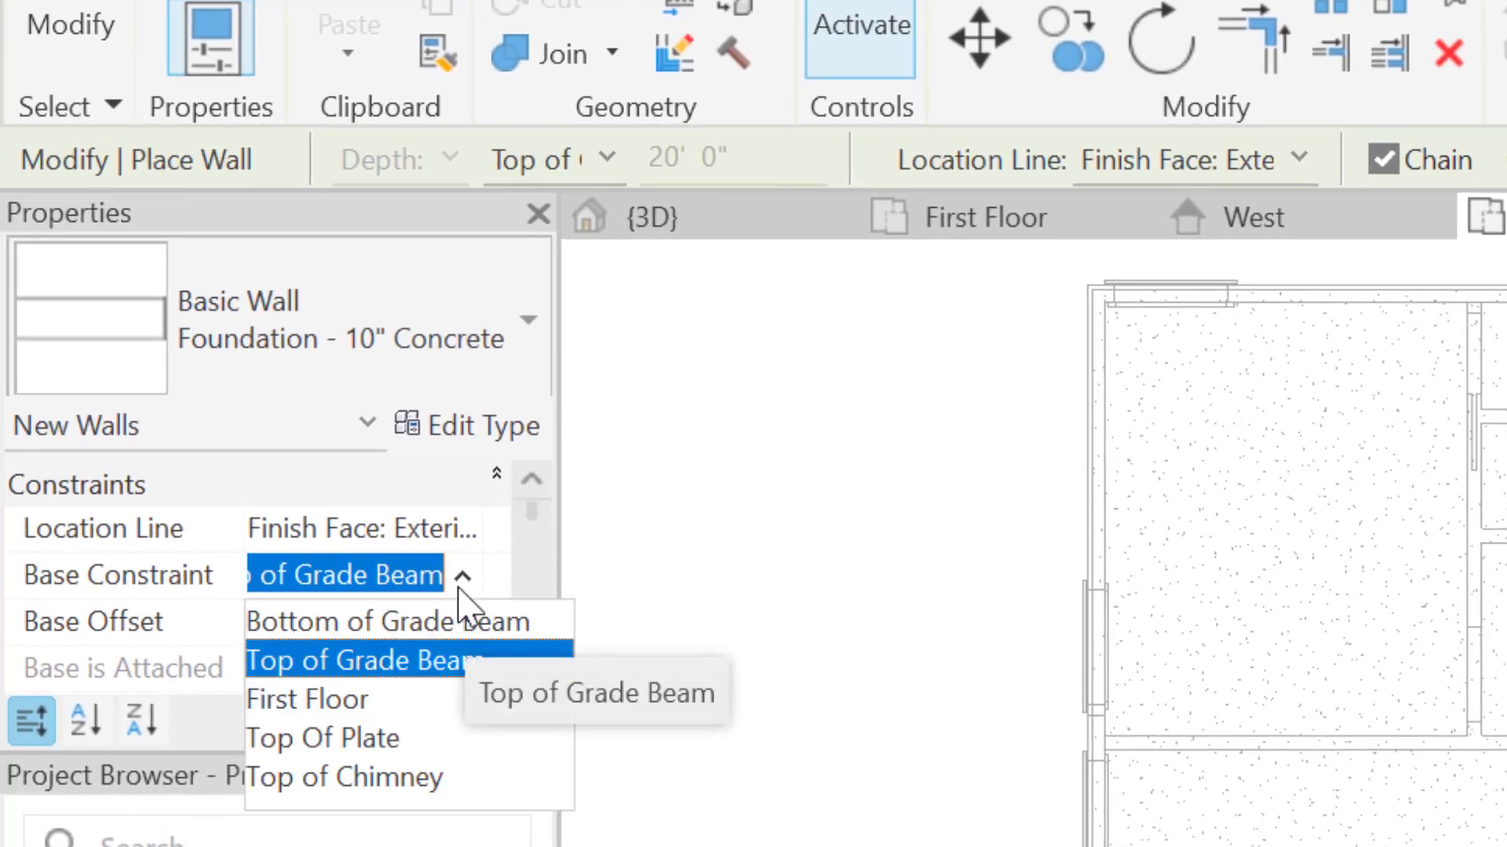
left_click(465, 580)
scroll(369, 636, "down", 1)
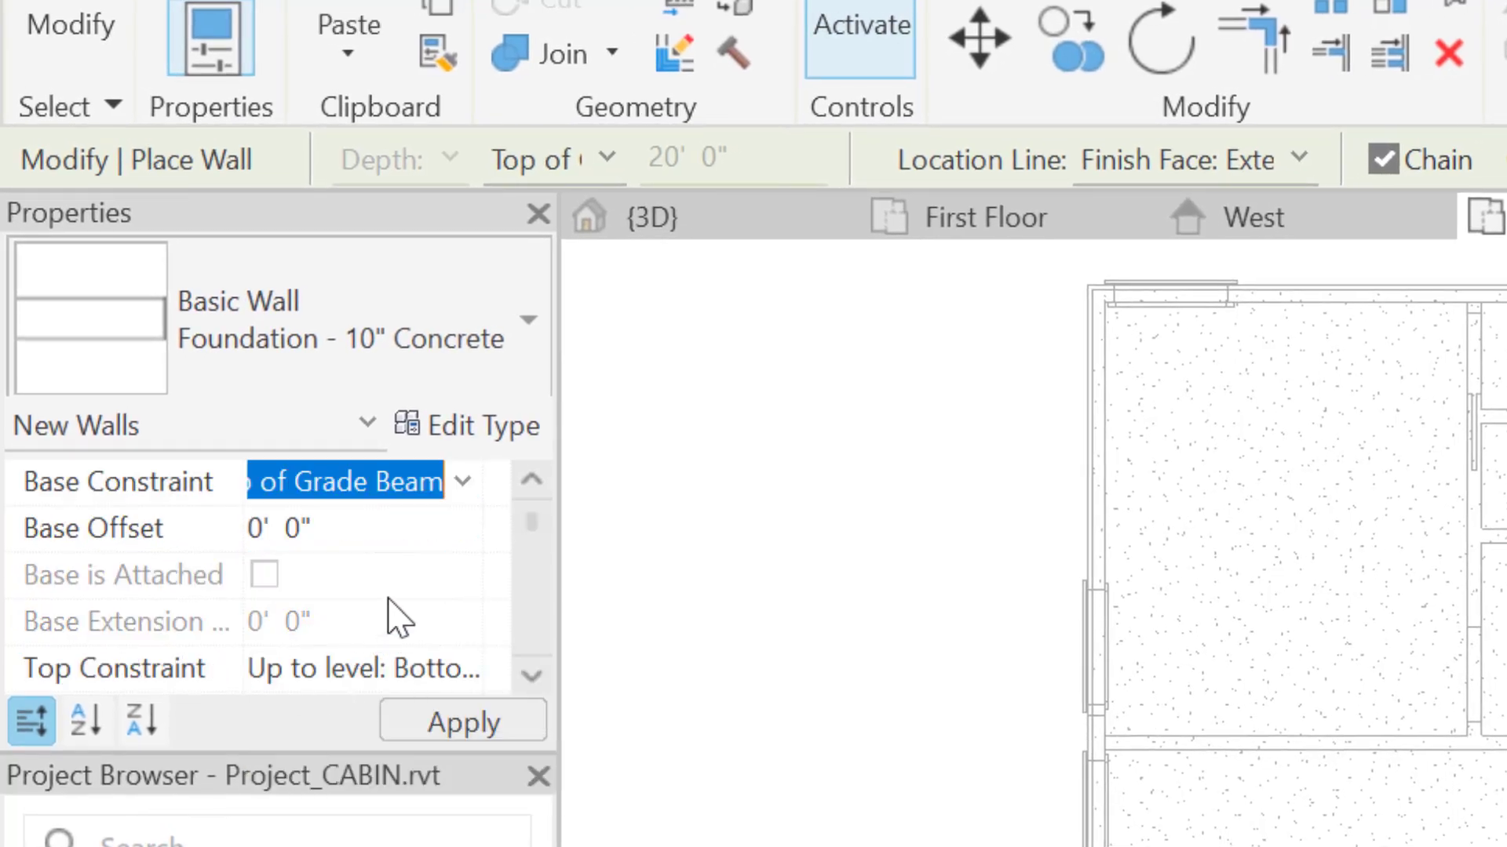
Set the new wall's base offset to -1'-2" from the Top of Grade Beam level
left_click(374, 530)
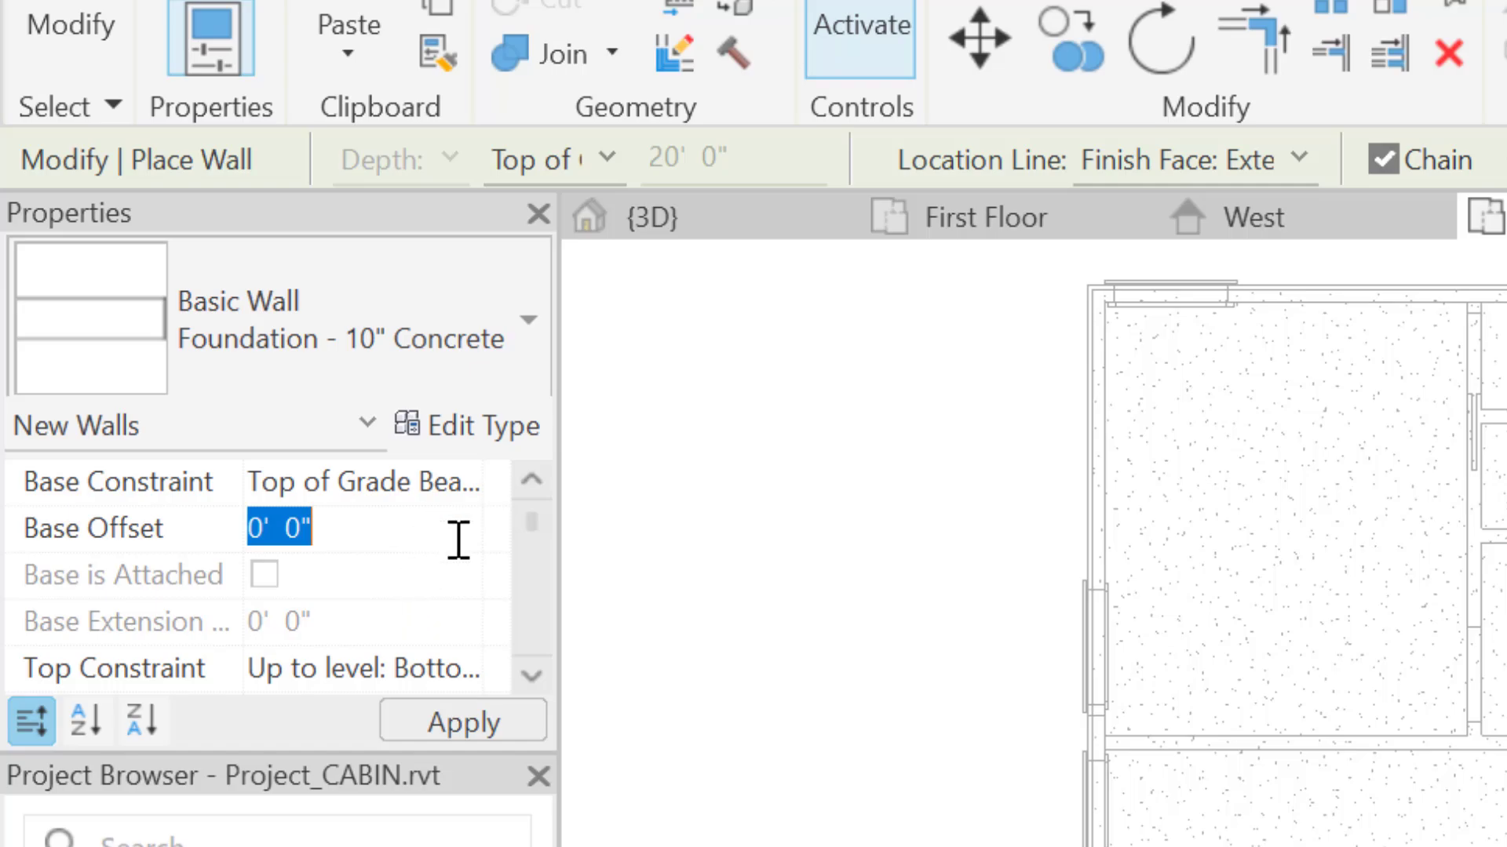
type("-")
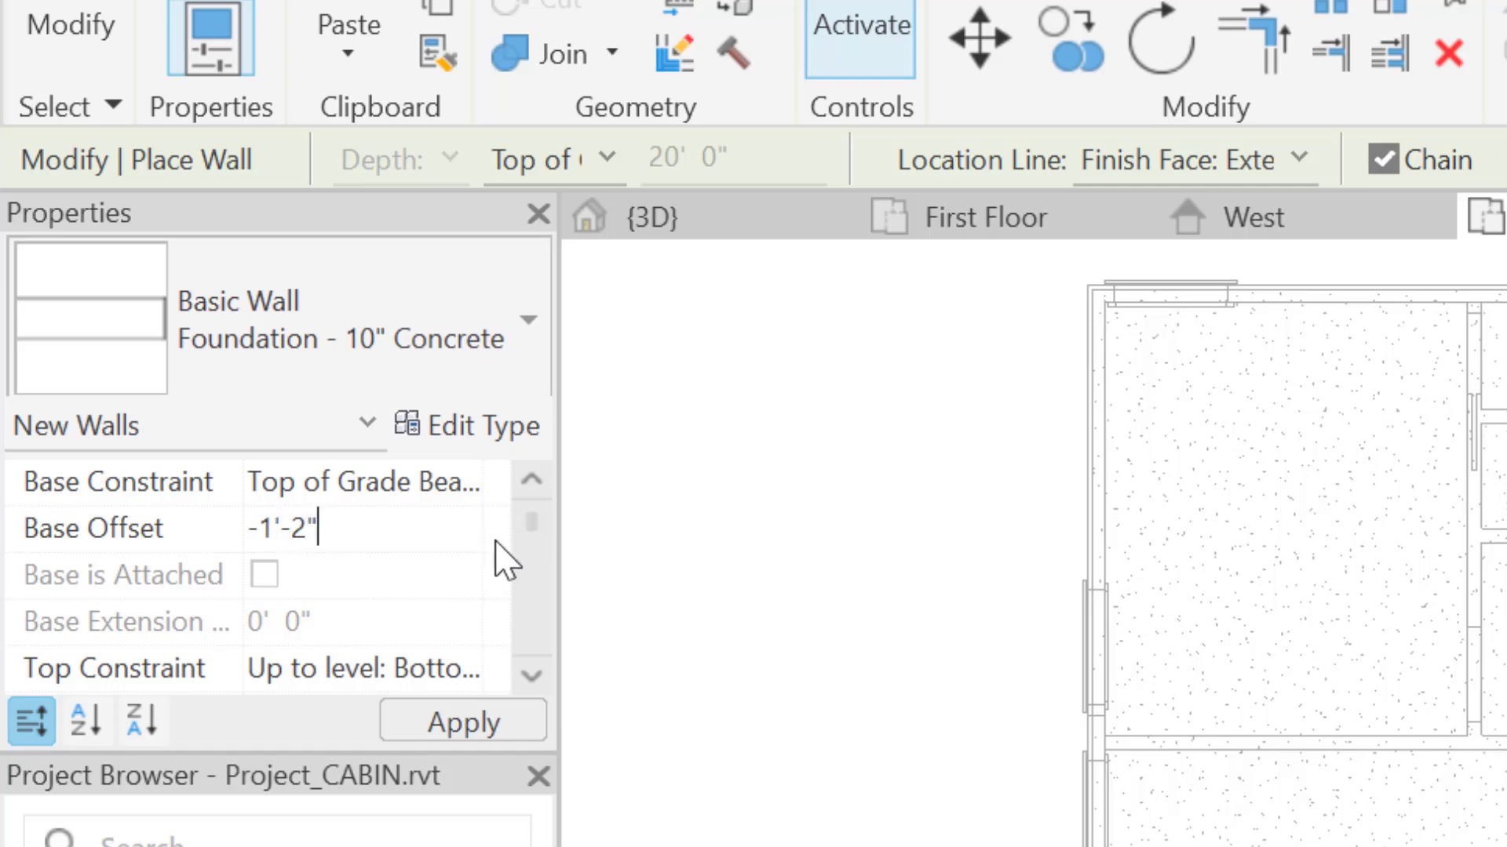
type("1'-2\"")
key("Return")
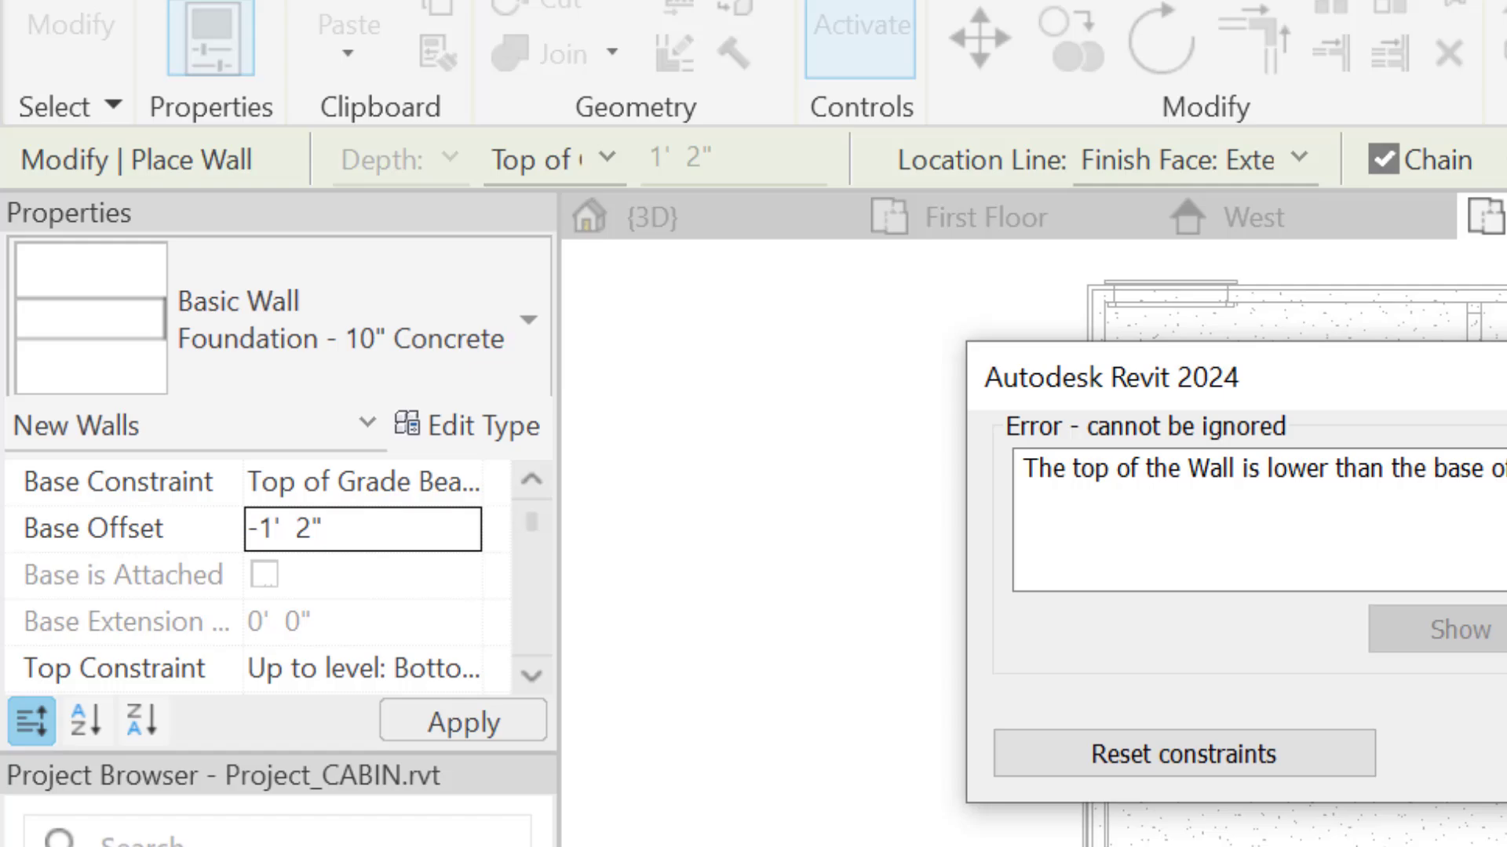
key("Escape")
Change the new wall's top constraint to Unconnected
scroll(430, 561, "down", 2)
scroll(463, 594, "up", 1)
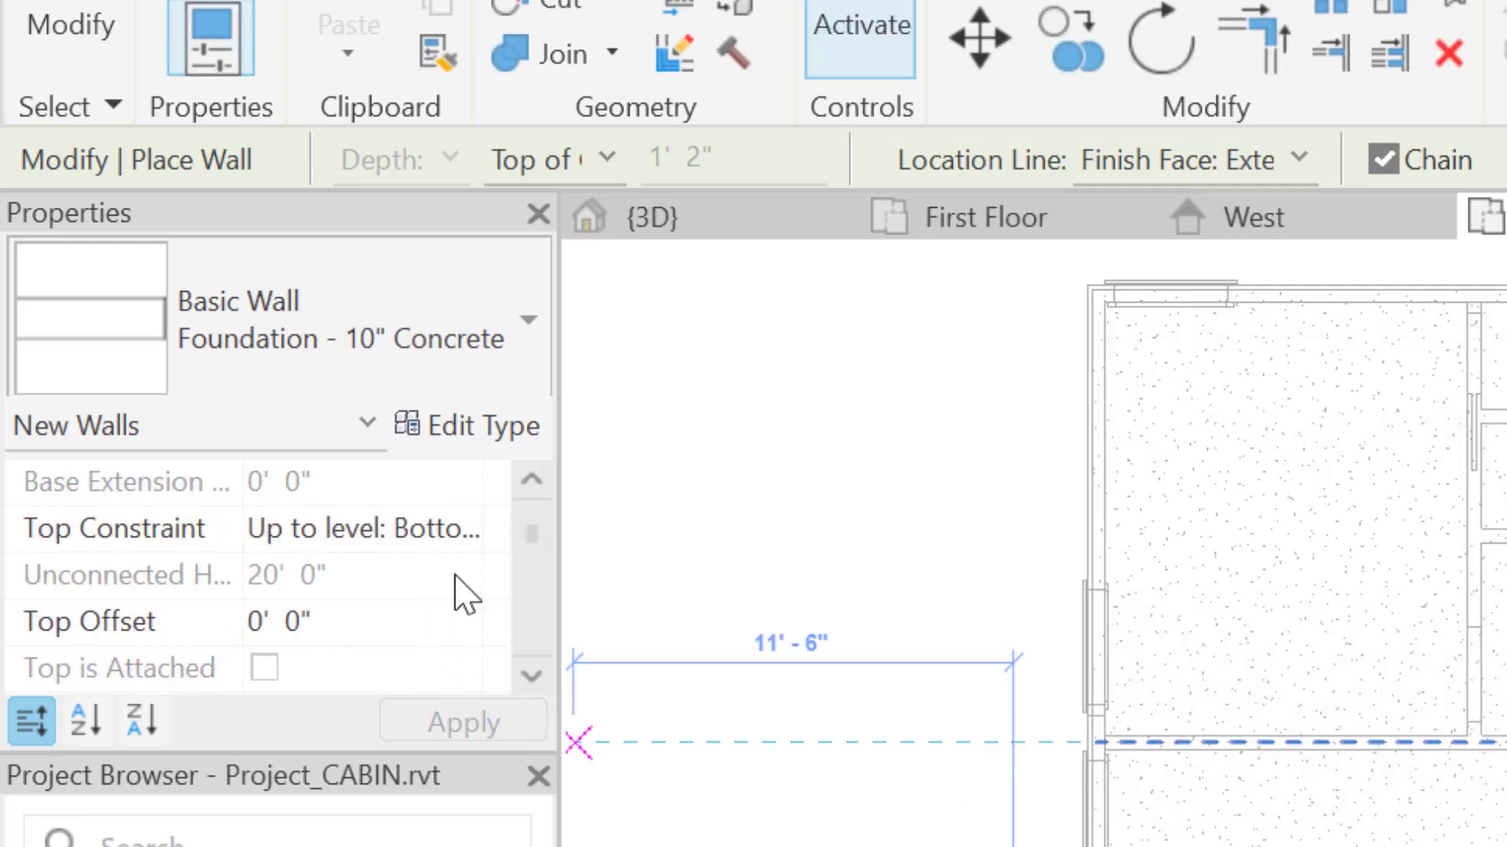
left_click(455, 533)
left_click(461, 530)
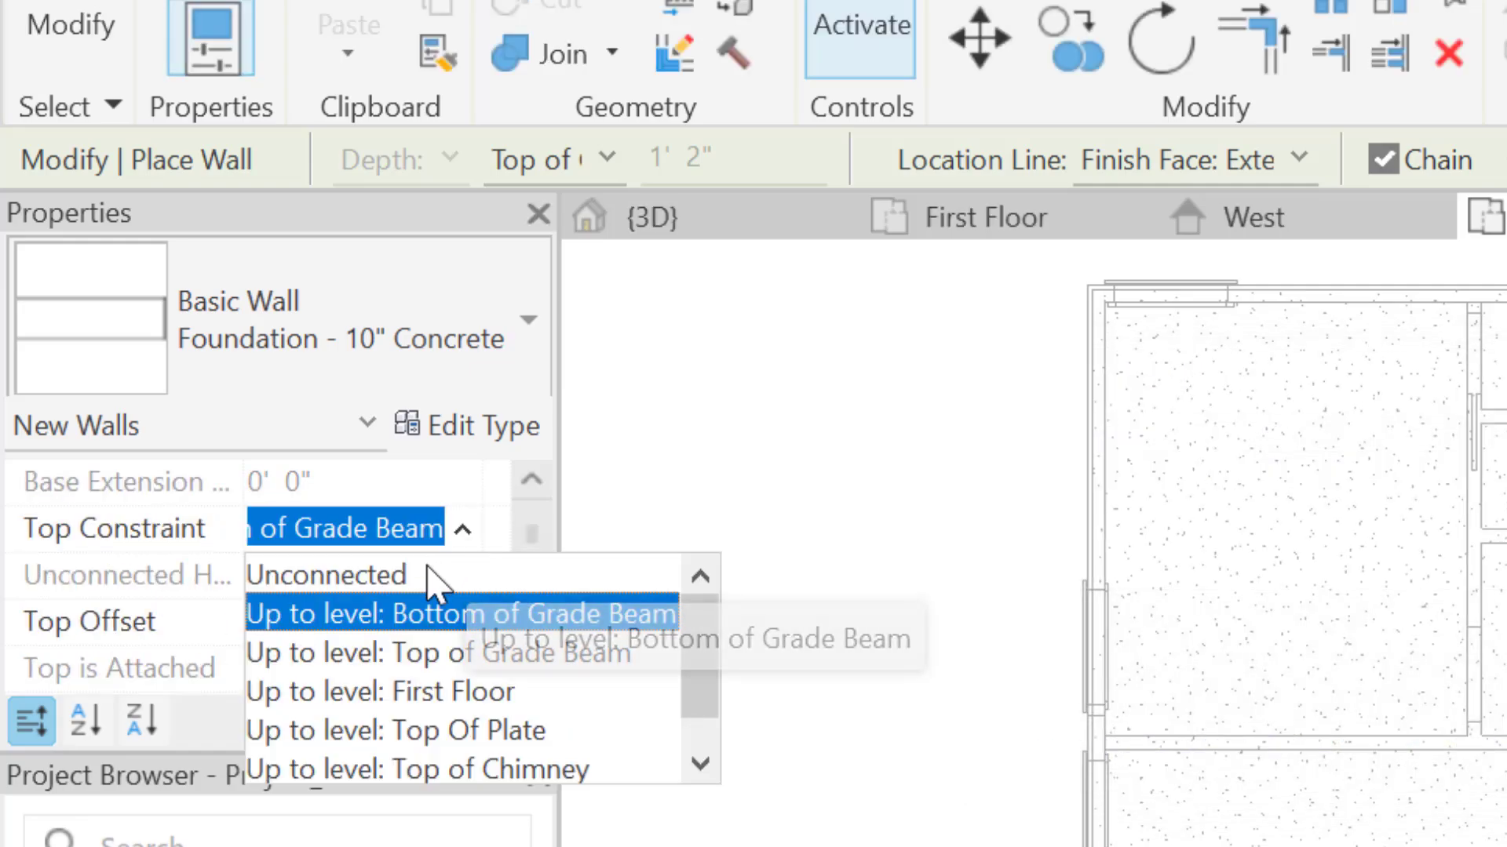
left_click(287, 571)
scroll(128, 564, "up", 1)
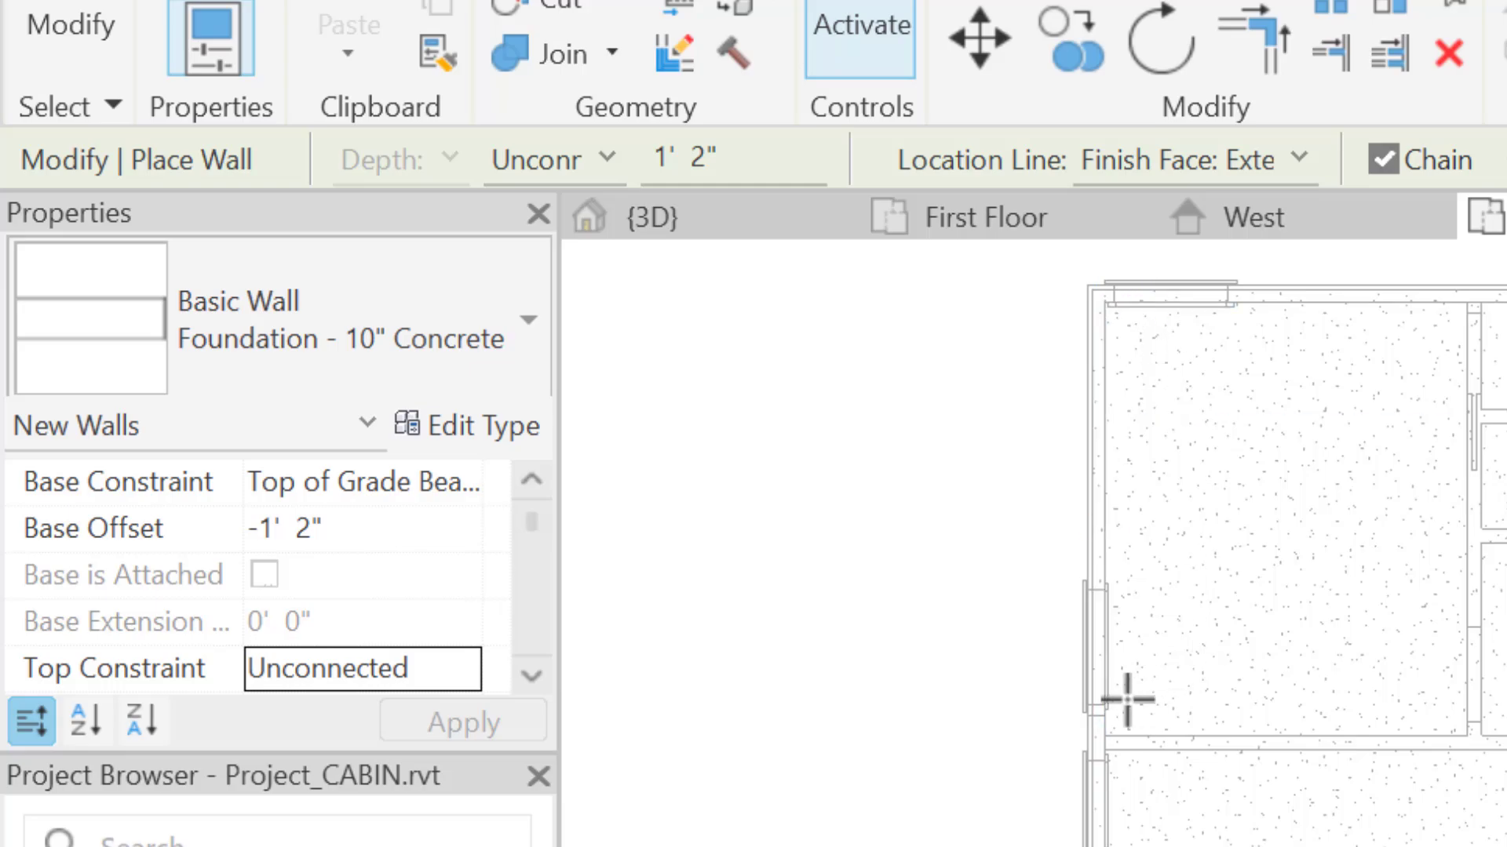
Set the new wall's unconnected height to 1'-2" and review its base and top constraint values
scroll(346, 590, "down", 1)
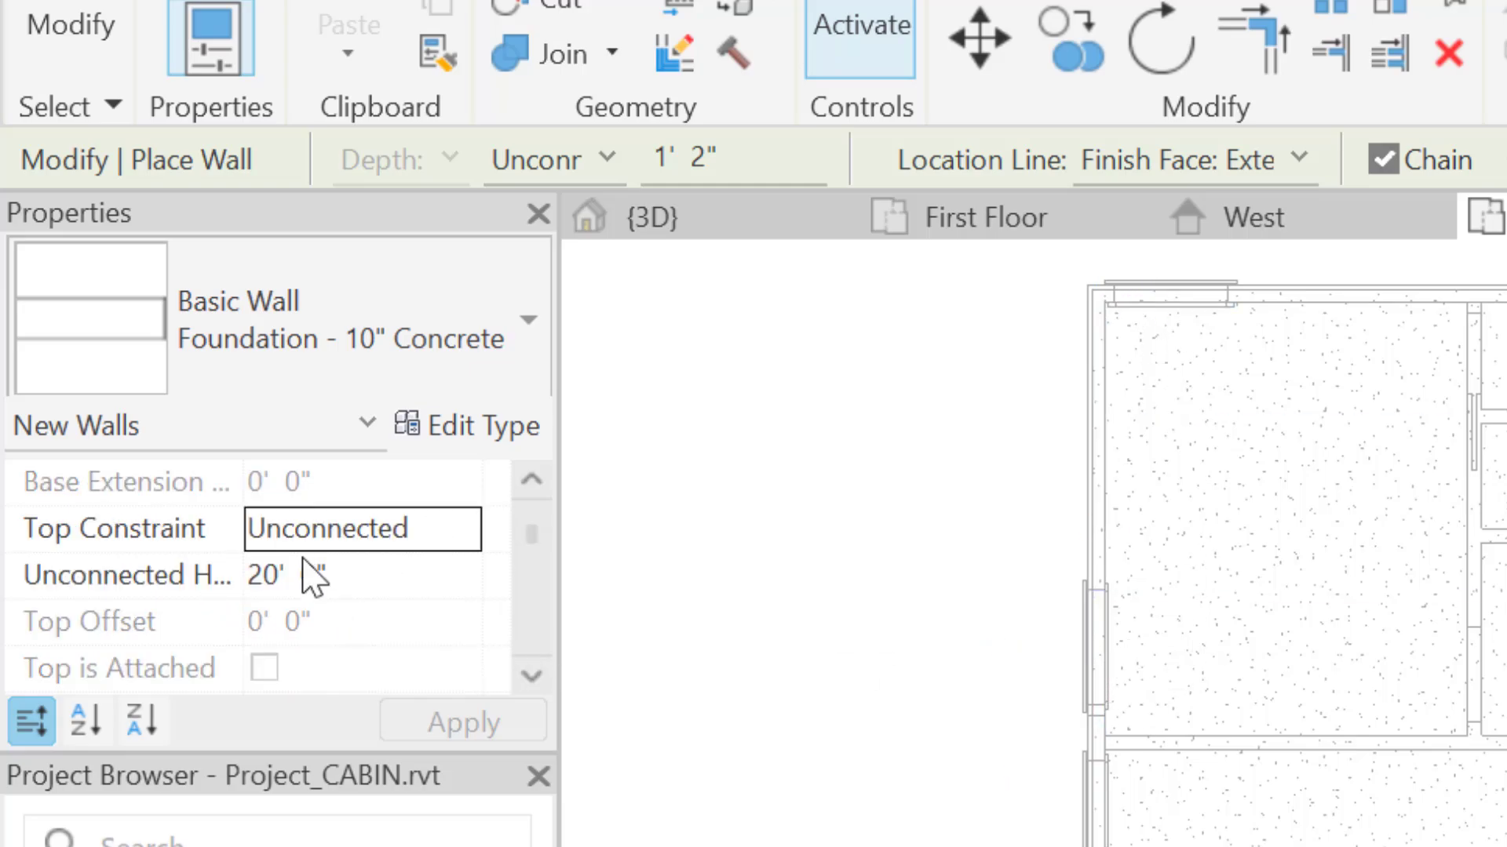
left_click(365, 577)
left_click_drag(370, 566, 123, 569)
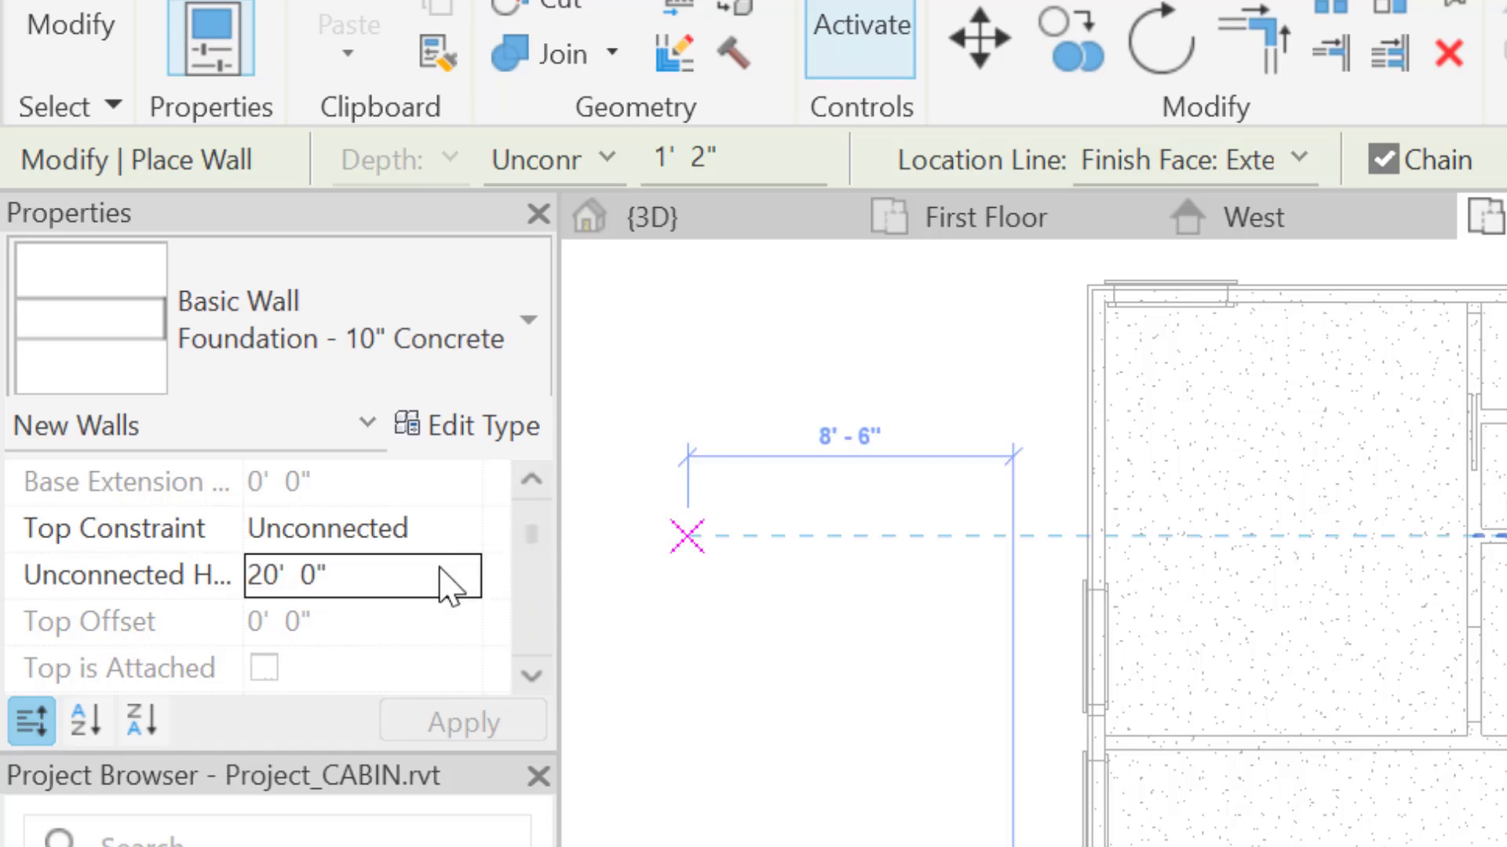
type("1'-2")
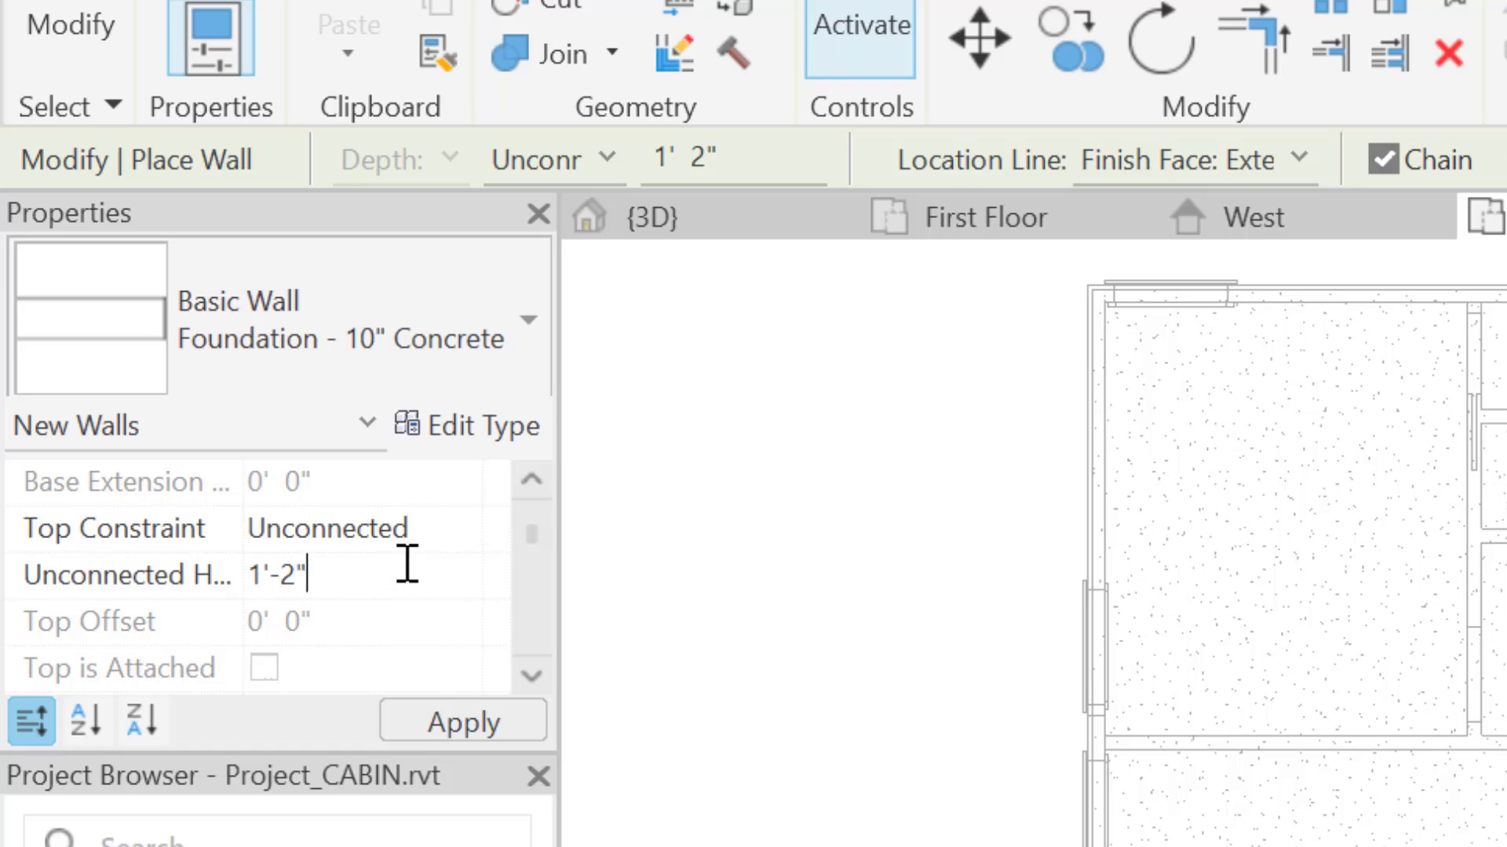
left_click(463, 722)
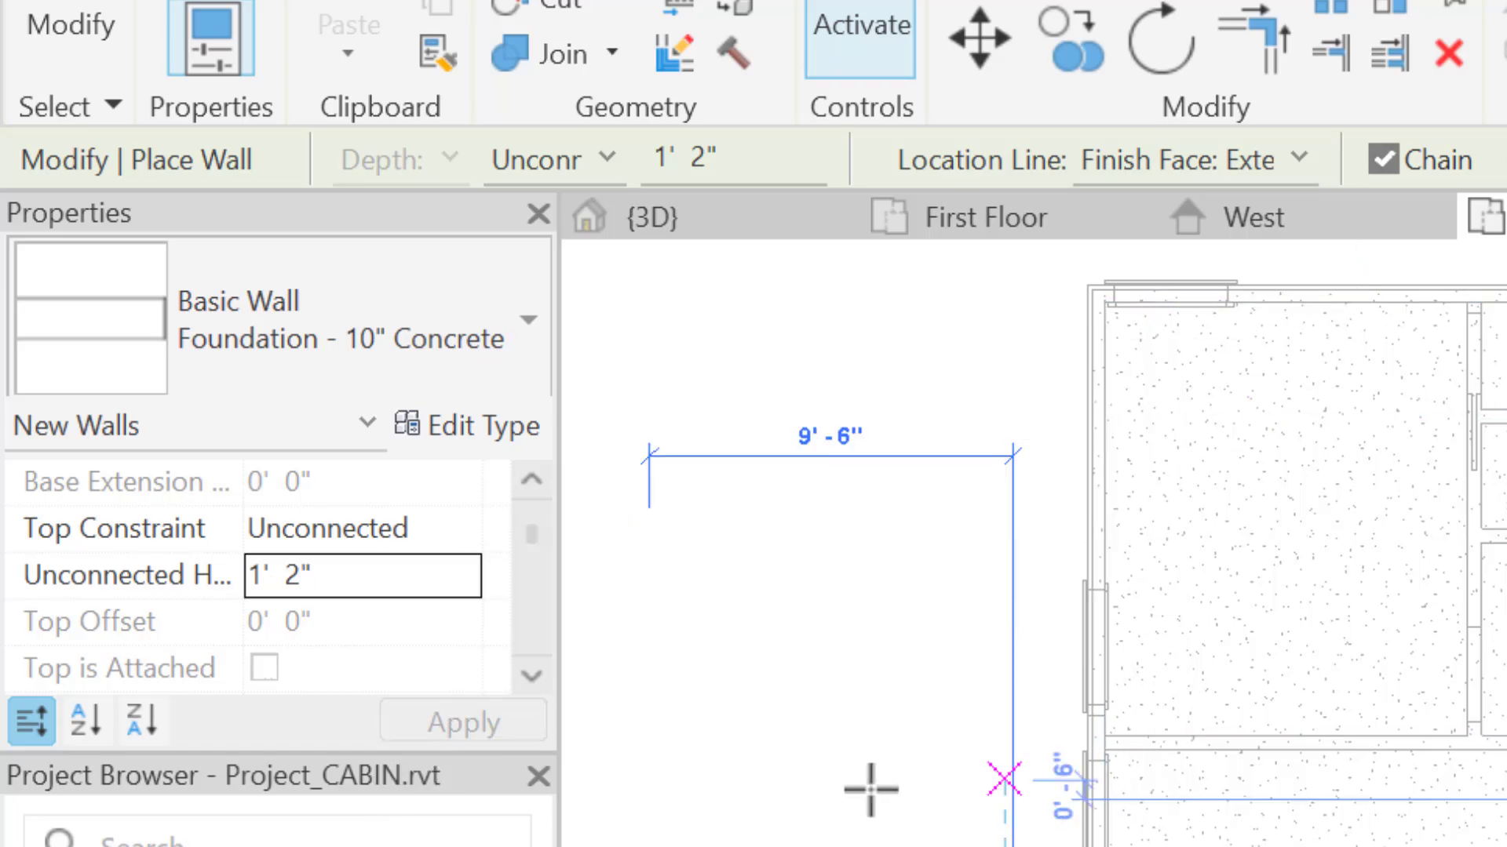
scroll(416, 634, "up", 1)
scroll(368, 597, "up", 1)
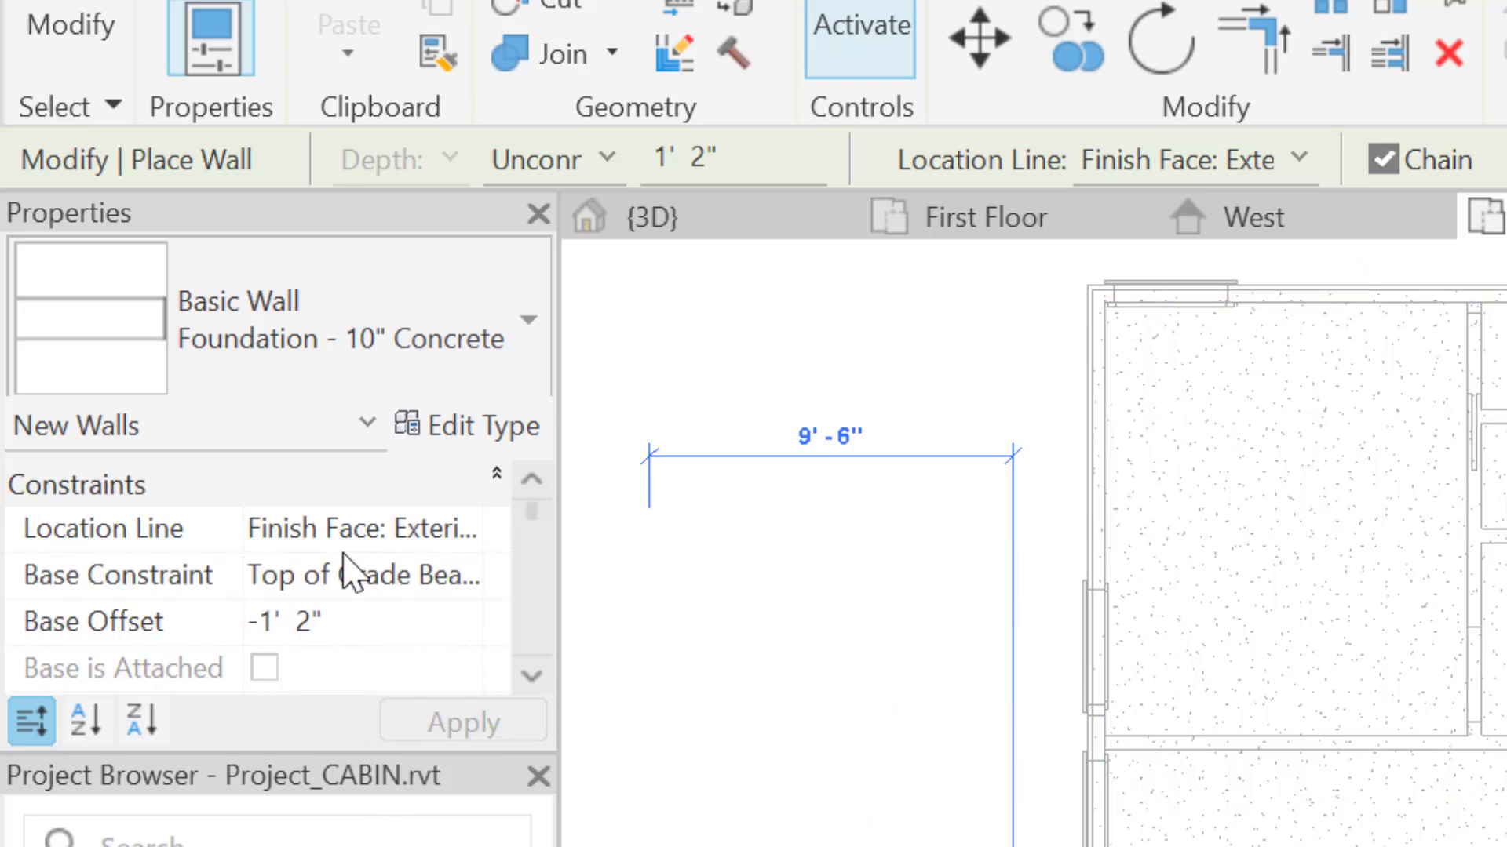
scroll(313, 561, "down", 1)
scroll(353, 551, "up", 1)
scroll(345, 624, "down", 2)
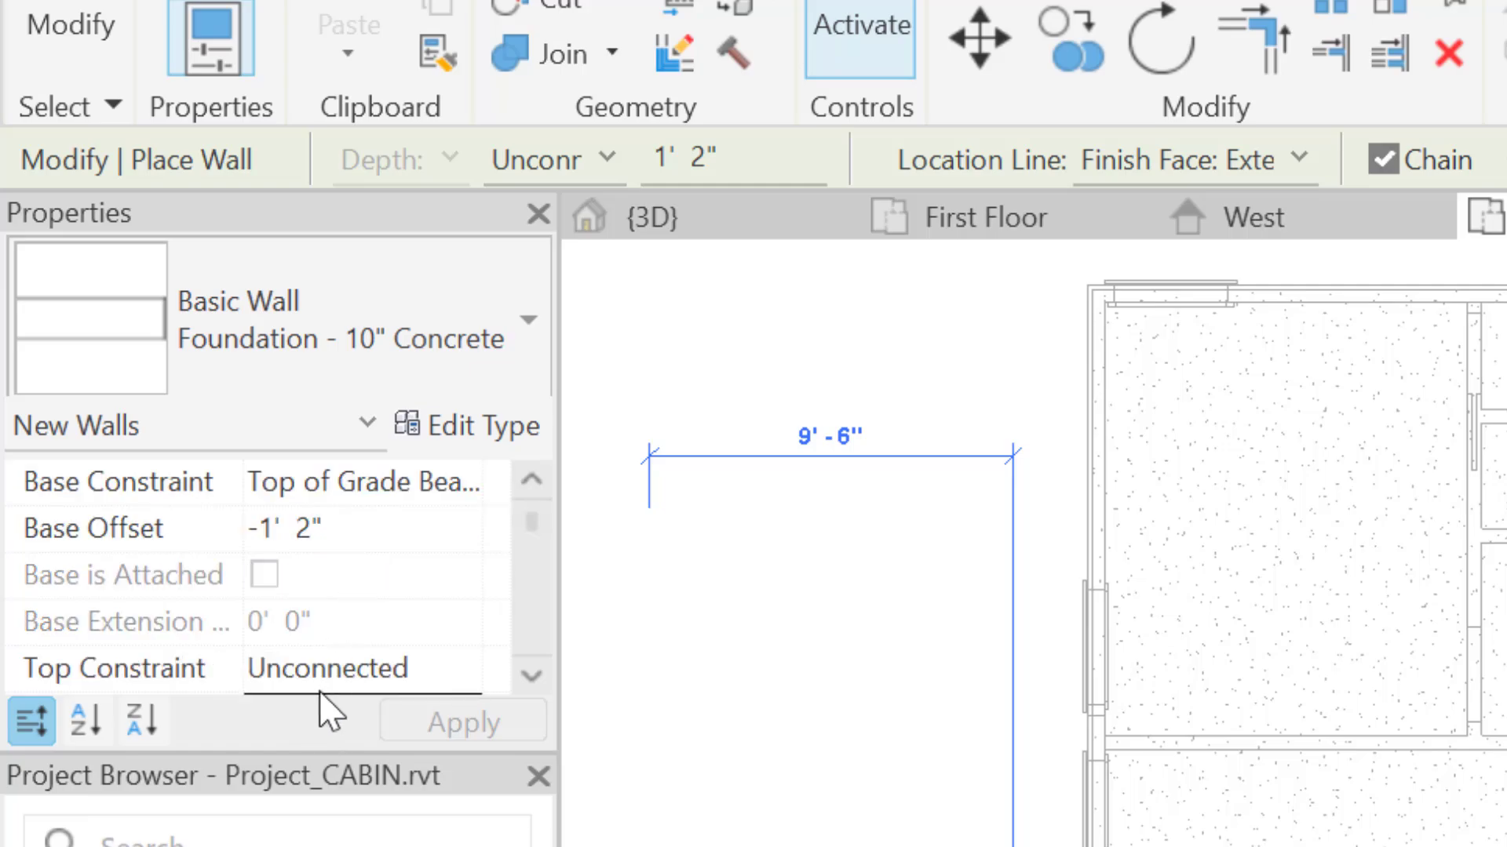
scroll(385, 667, "down", 3)
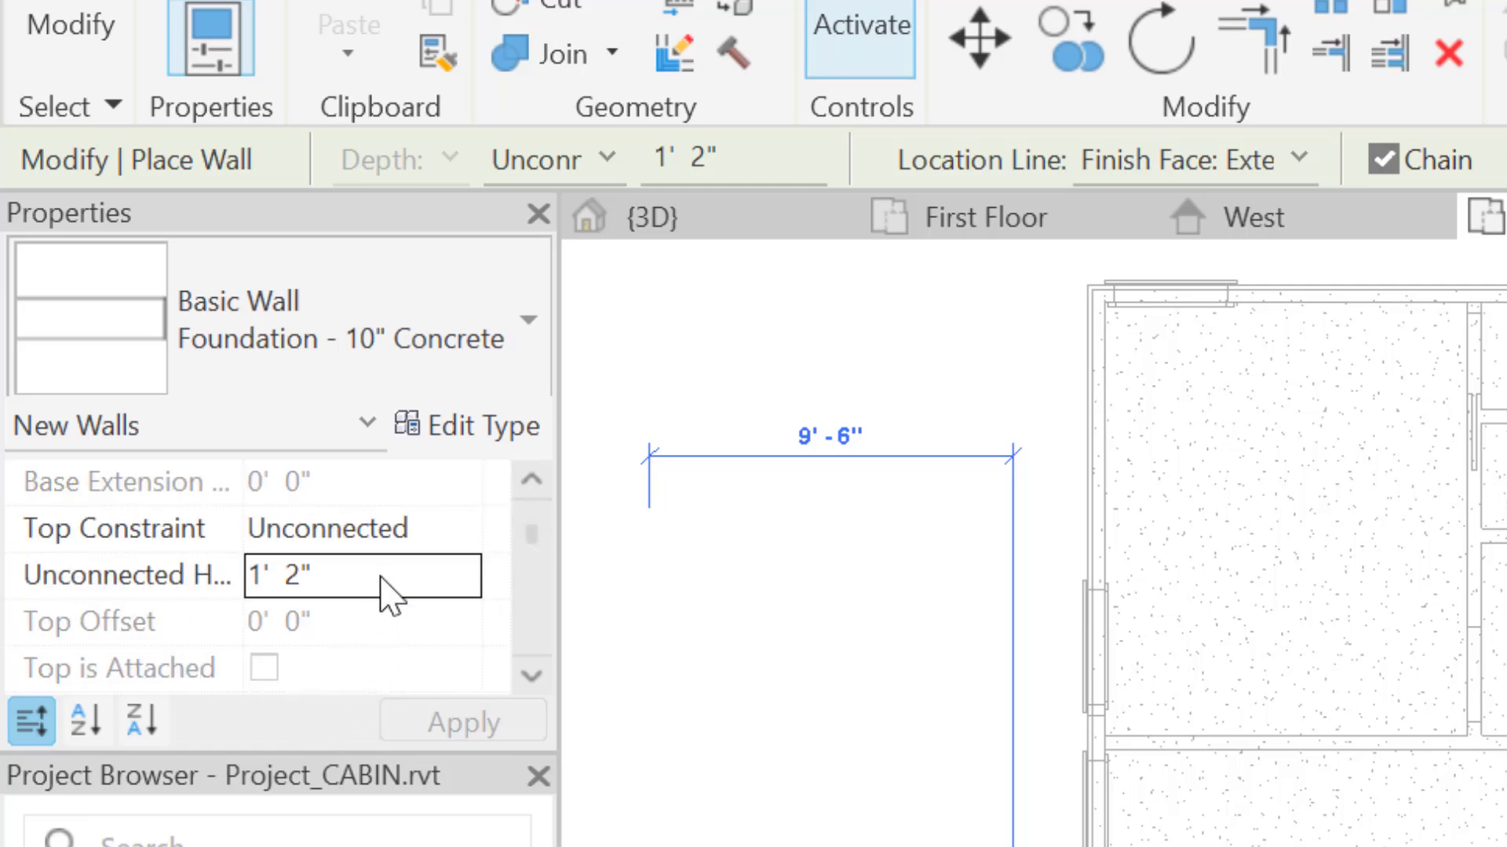
Draw the concrete grade beam wall along the plan's upper slab edge, from the upper-left corner to the upper-right corner
scroll(1480, 565, "up", 3)
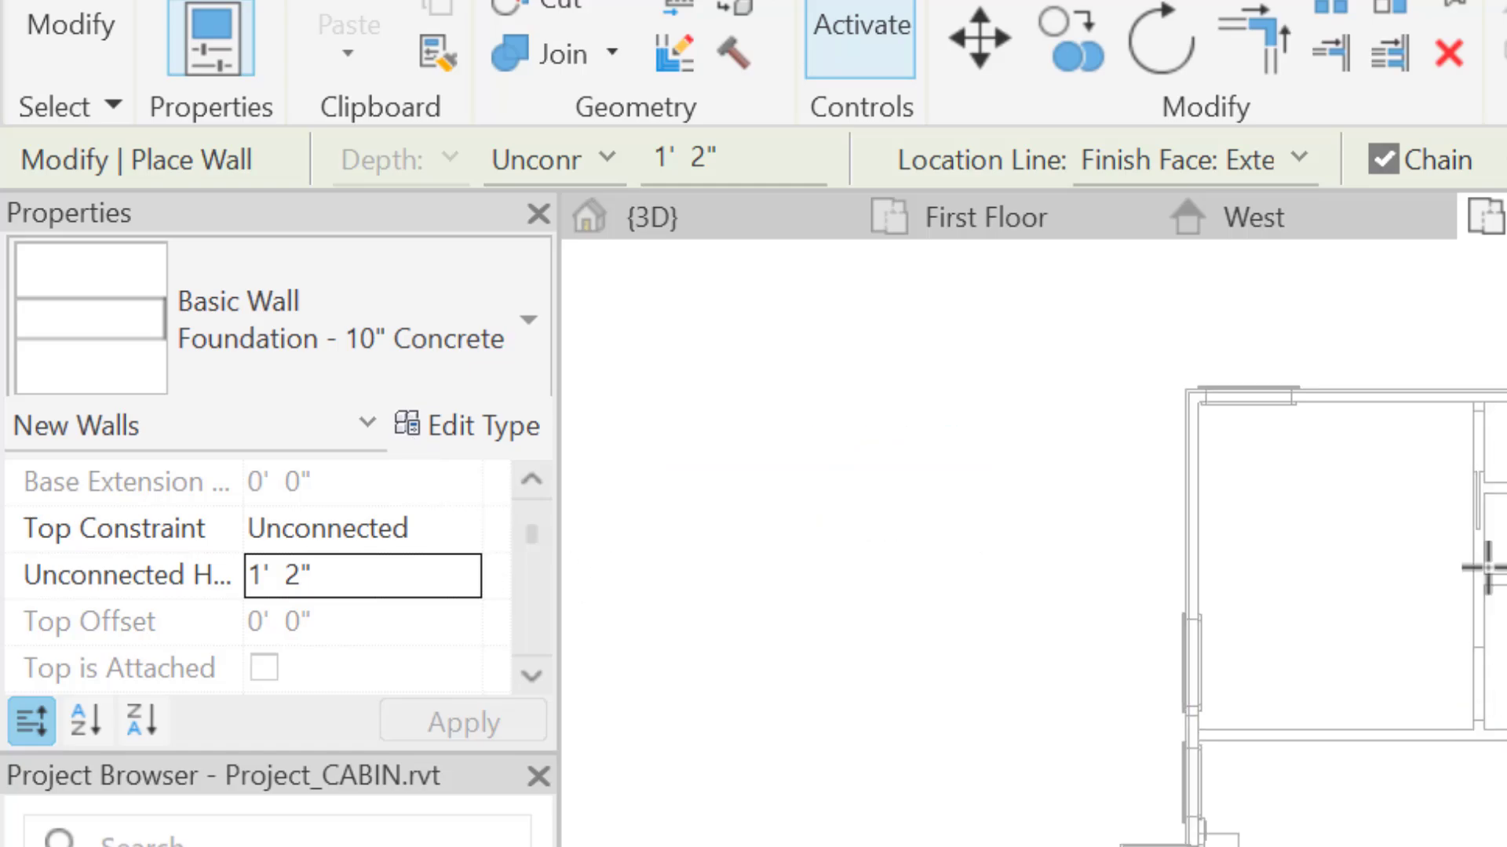
scroll(911, 396, "up", 2)
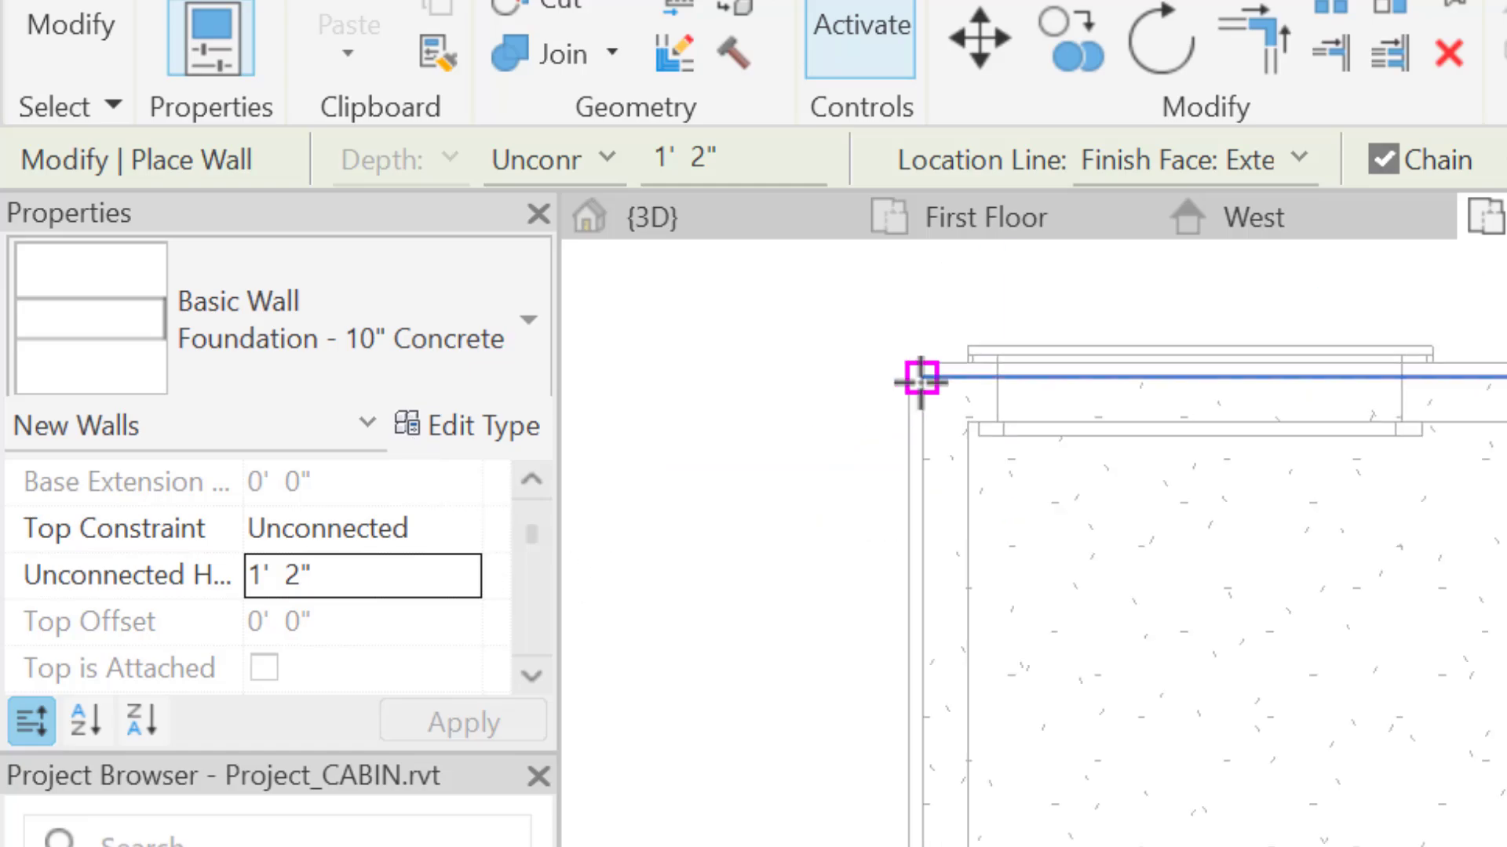
left_click(920, 381)
scroll(1439, 454, "down", 2)
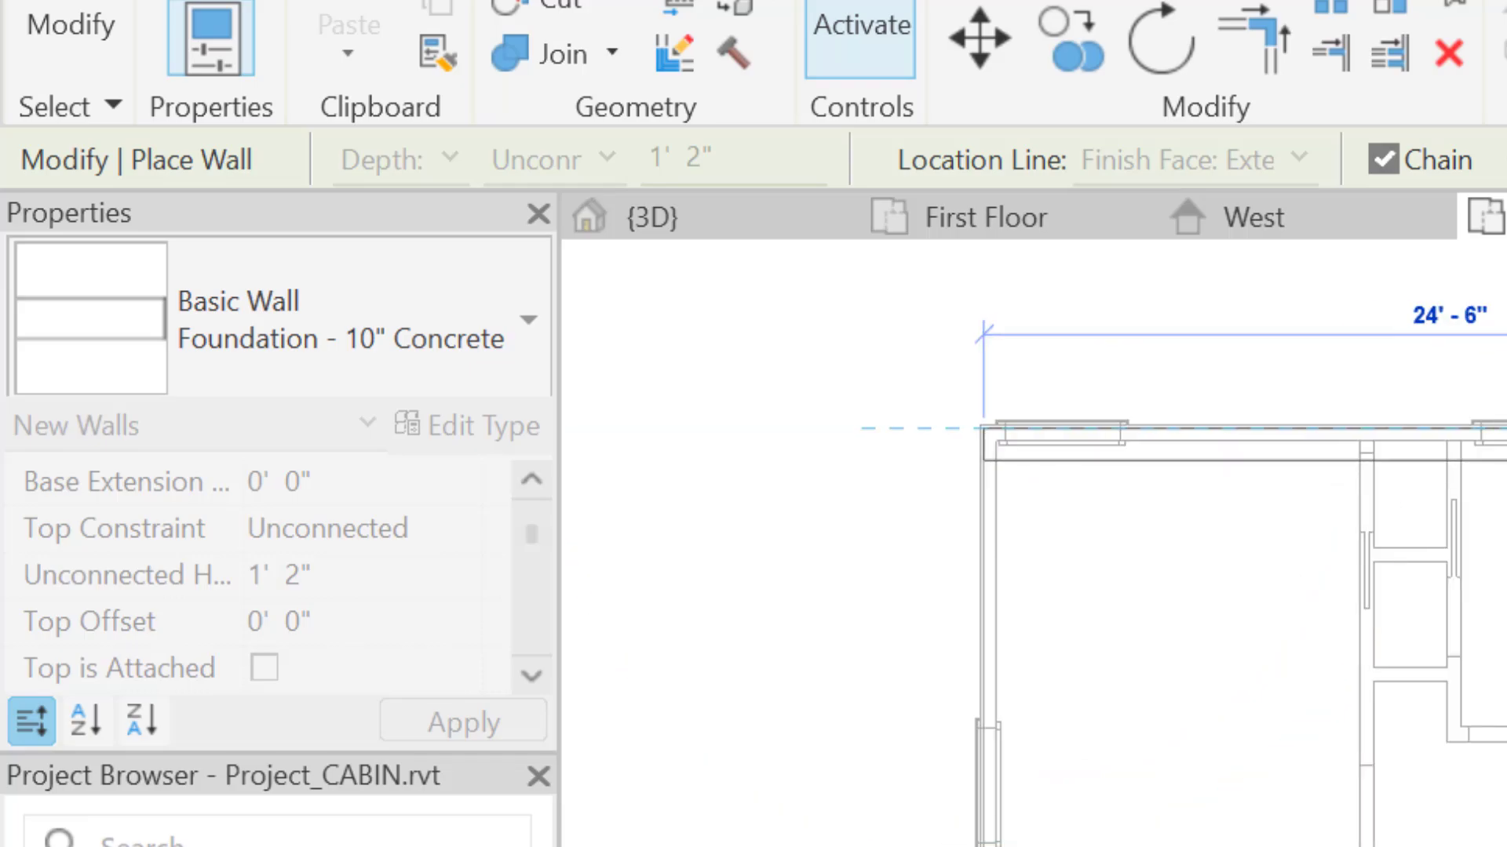
scroll(1020, 550, "up", 3)
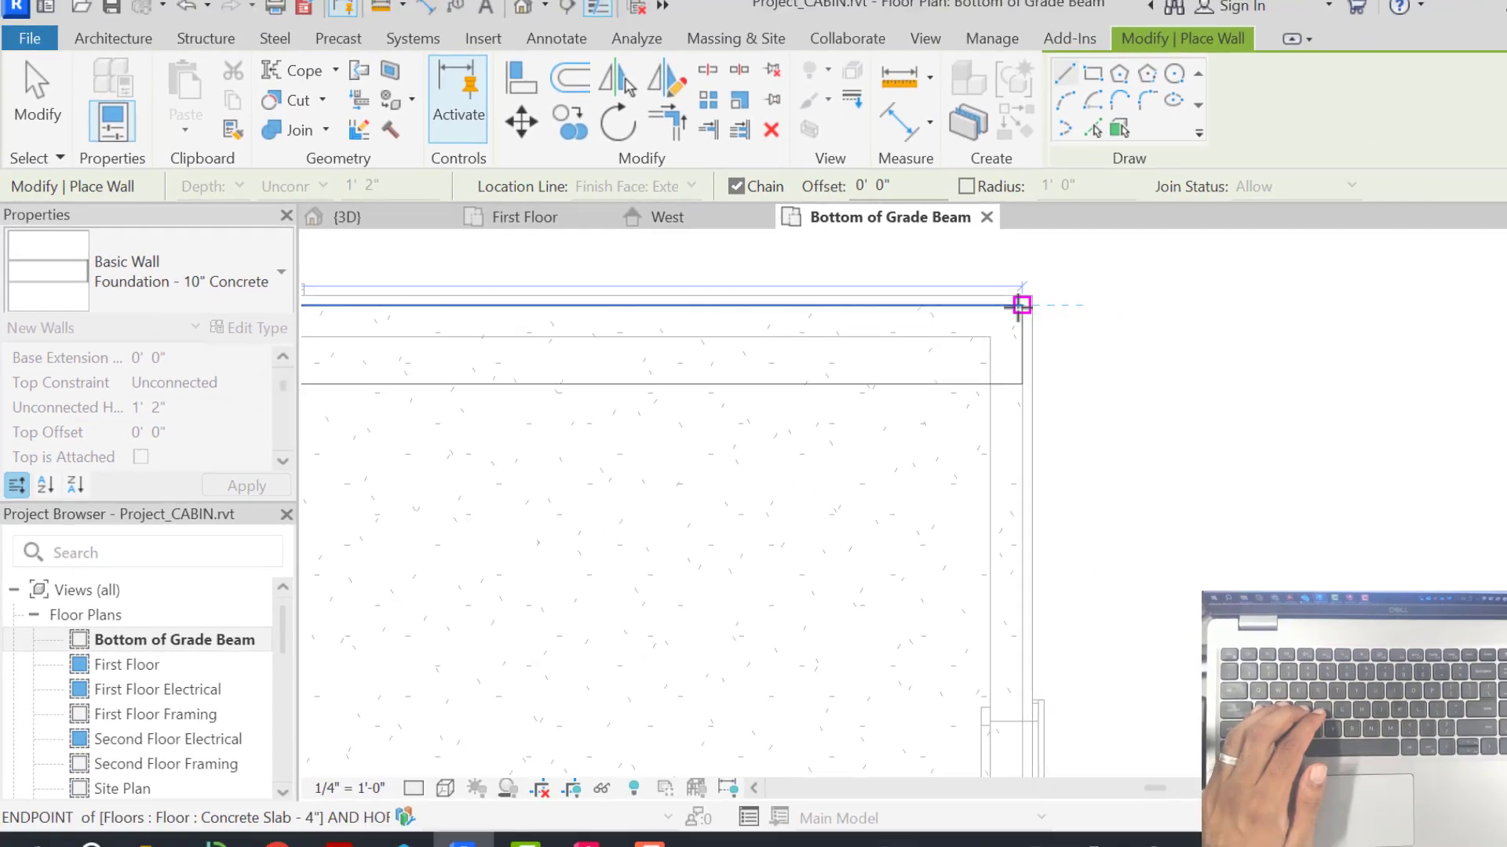
Continue the grade beam wall down the house's right side to the upper inner corner of the small rectangular projection
scroll(961, 392, "down", 5)
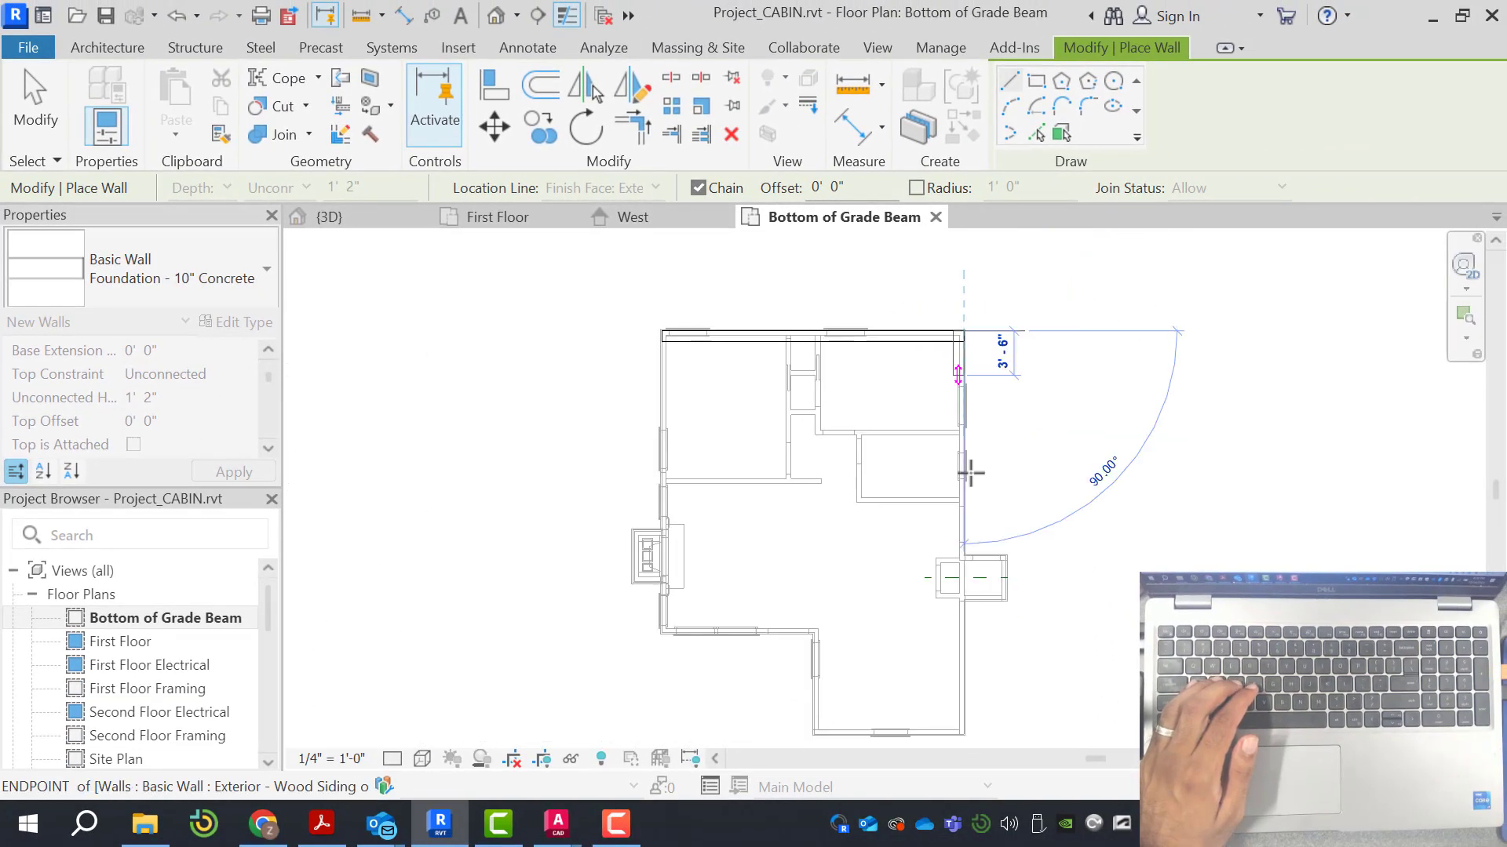
scroll(957, 538, "up", 5)
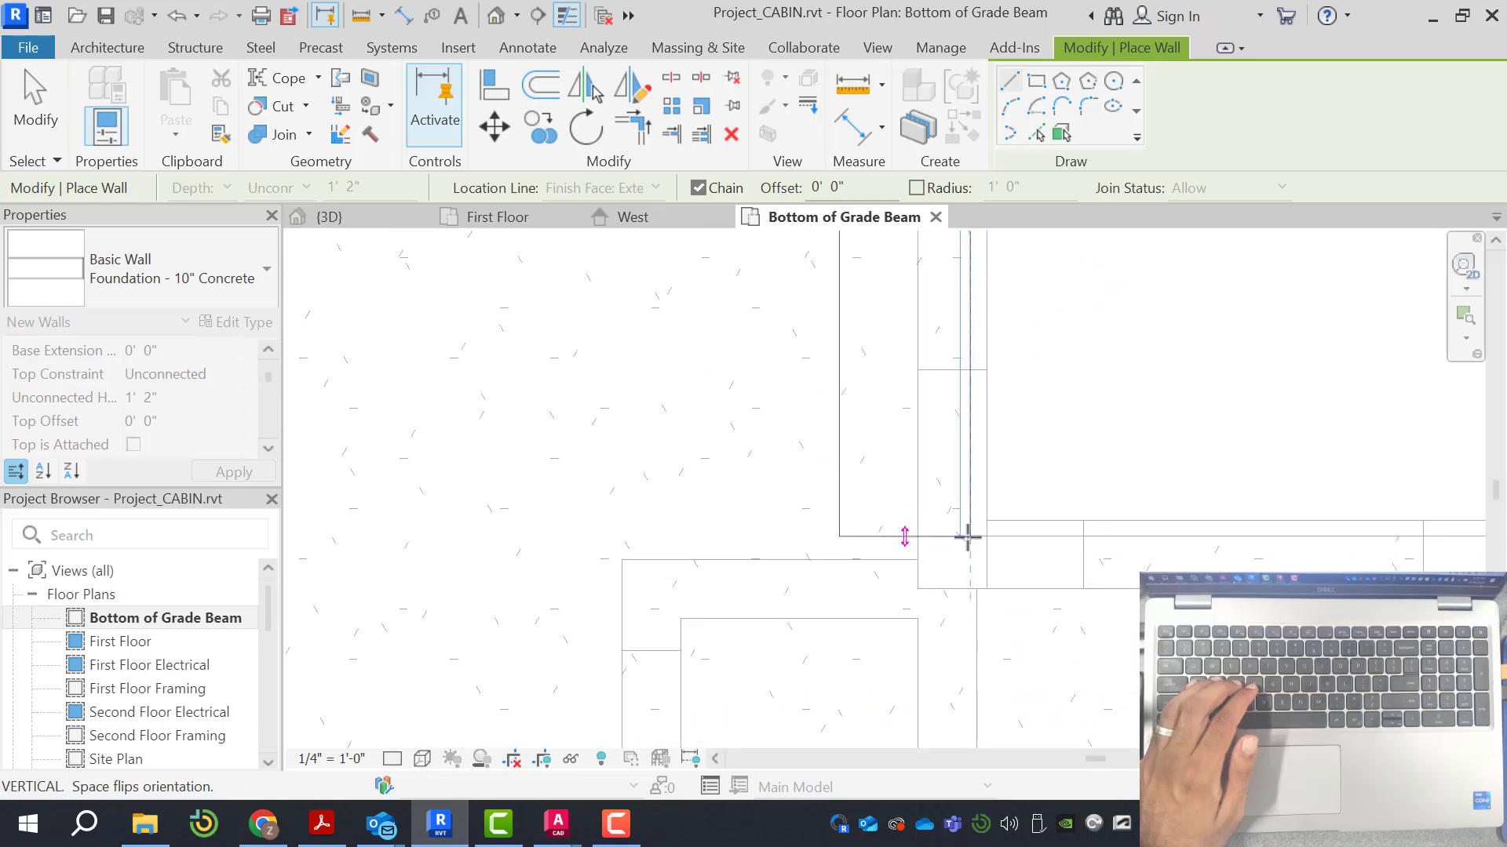
left_click(970, 537)
Run the grade beam wall around the projection's three outer sides, ending with a 3'-4" segment back to the house's right side
scroll(801, 525, "down", 3)
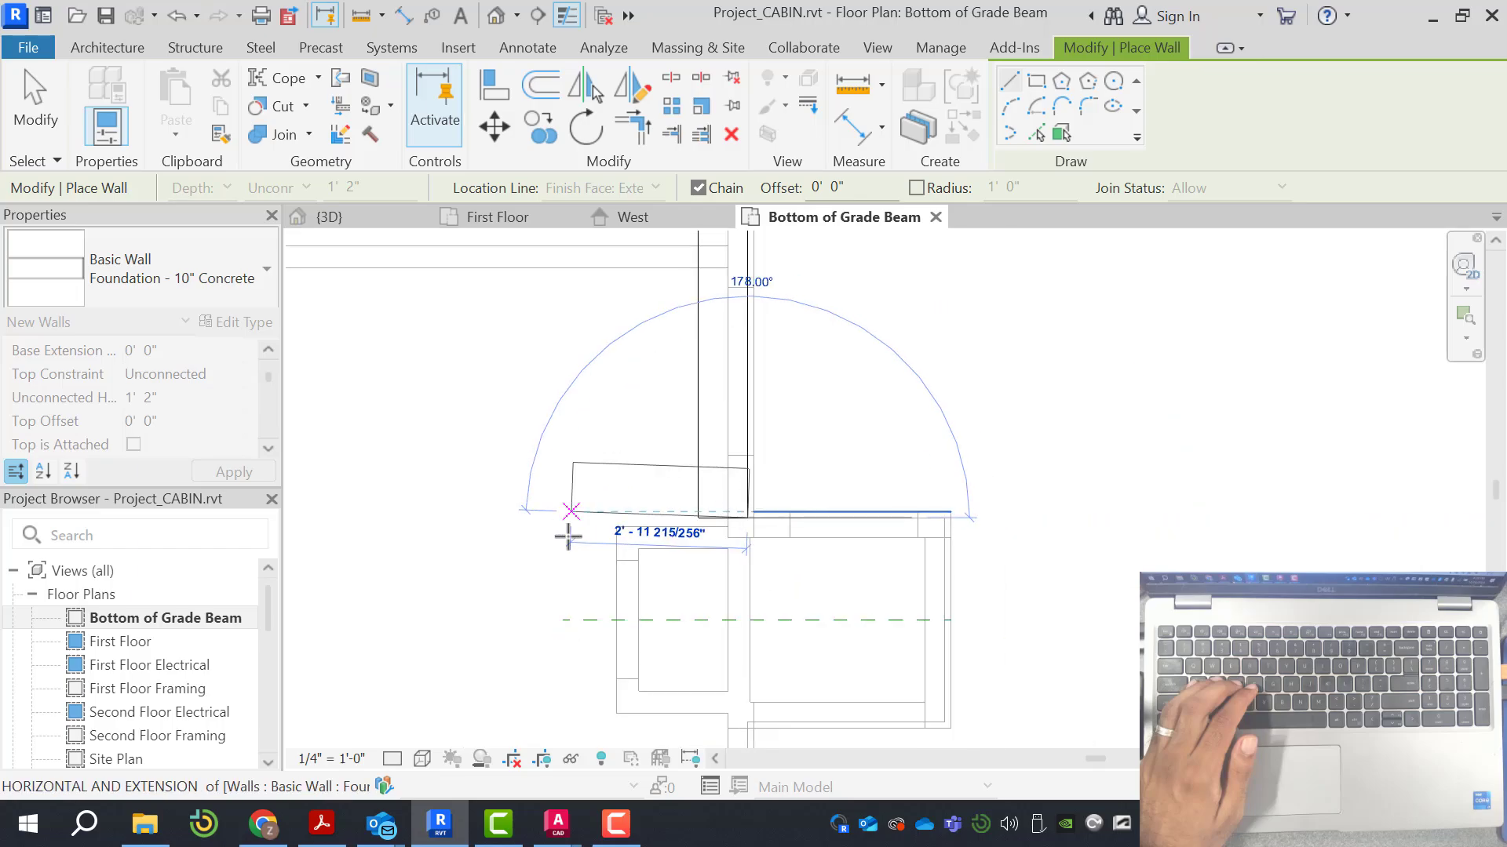
scroll(868, 528, "up", 3)
scroll(765, 528, "up", 4)
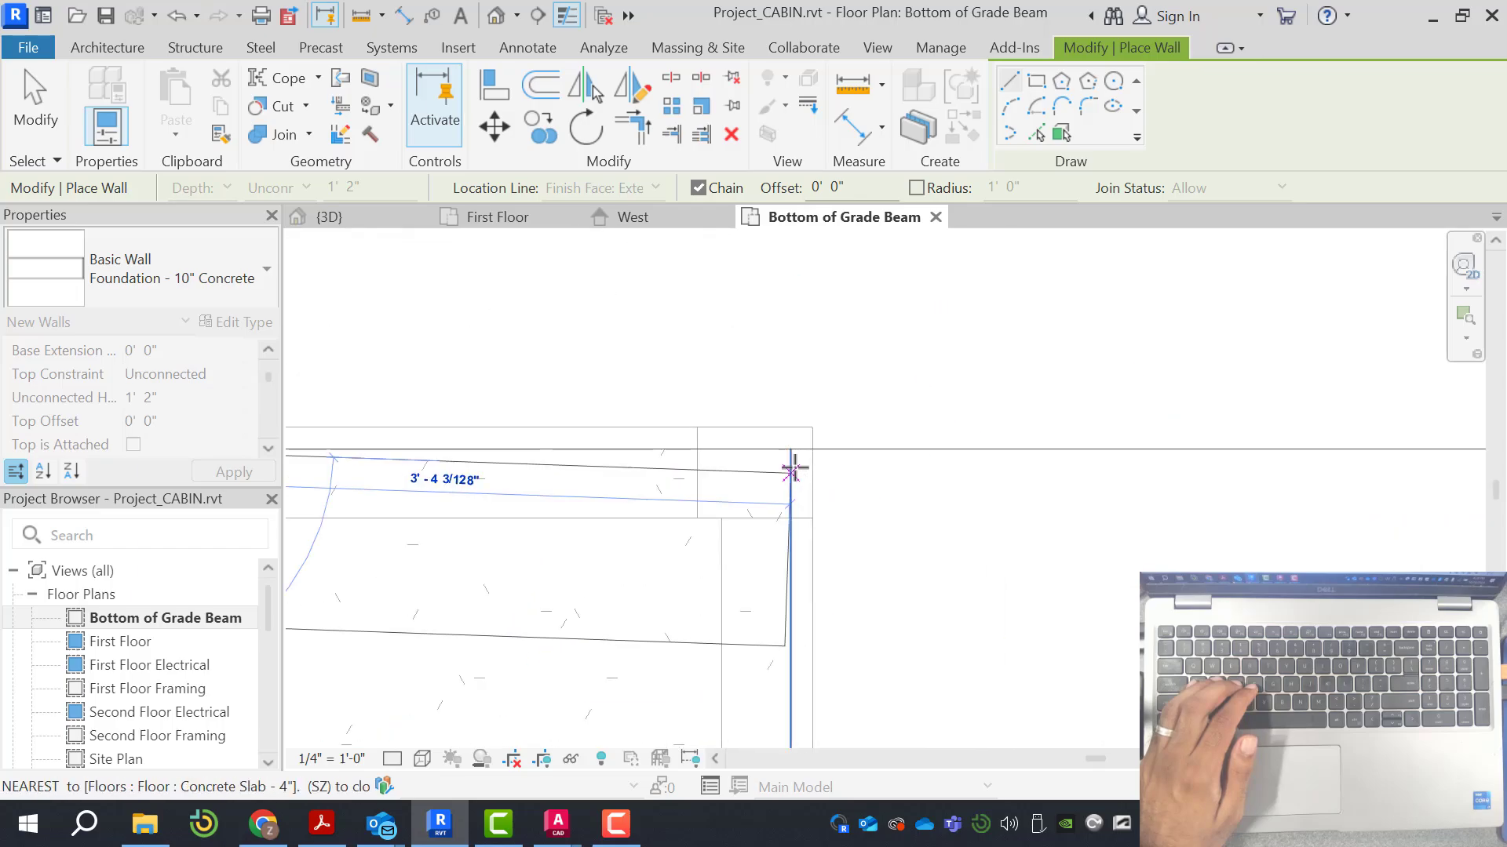
left_click(791, 449)
scroll(850, 397, "down", 2)
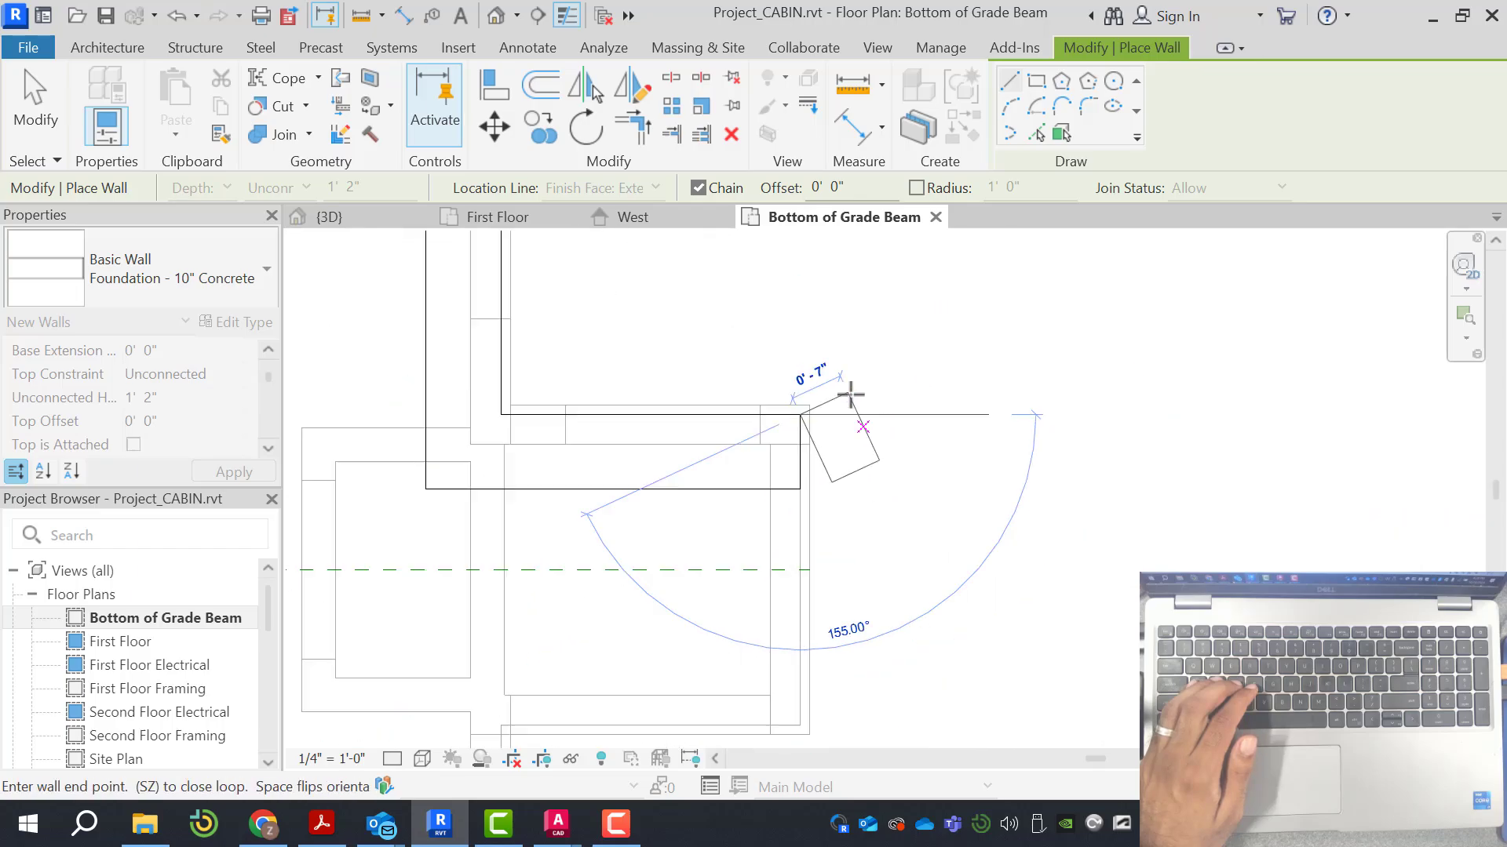
scroll(841, 492, "up", 2)
scroll(824, 543, "up", 3)
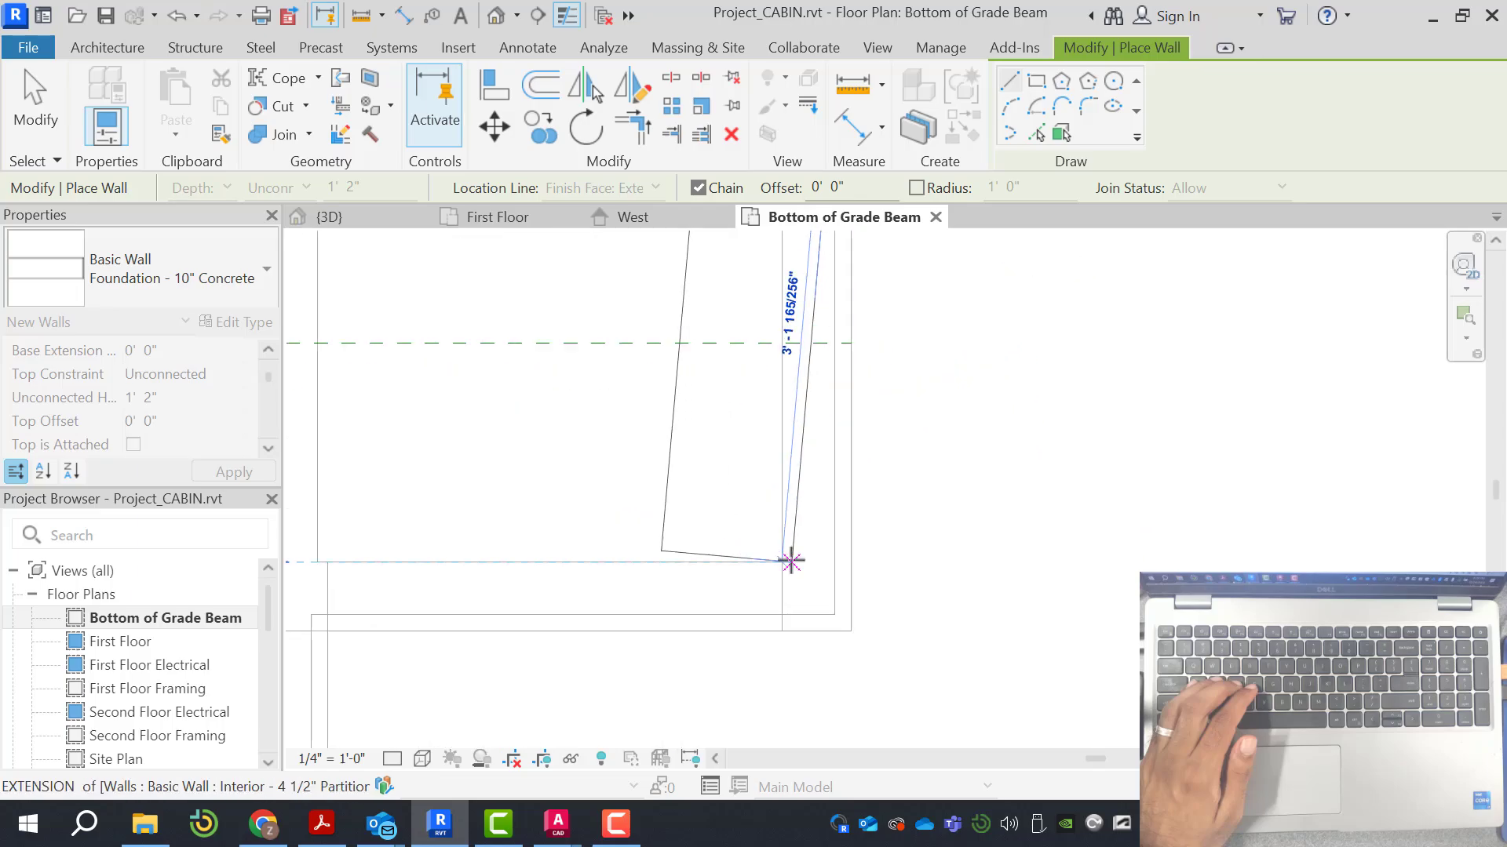
left_click(835, 614)
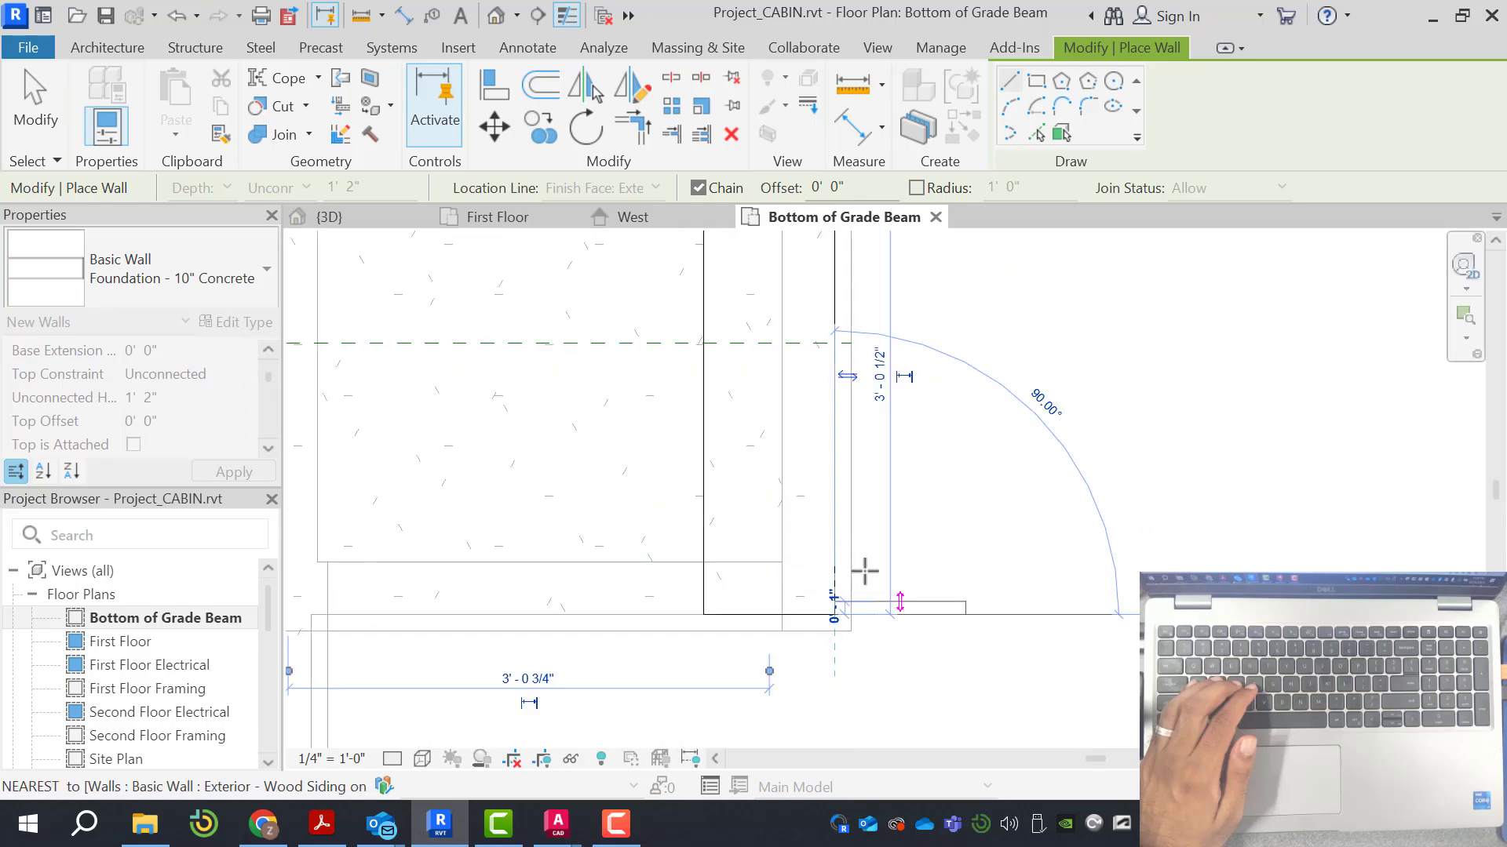
scroll(639, 588, "down", 3)
scroll(599, 588, "up", 5)
scroll(644, 590, "up", 1)
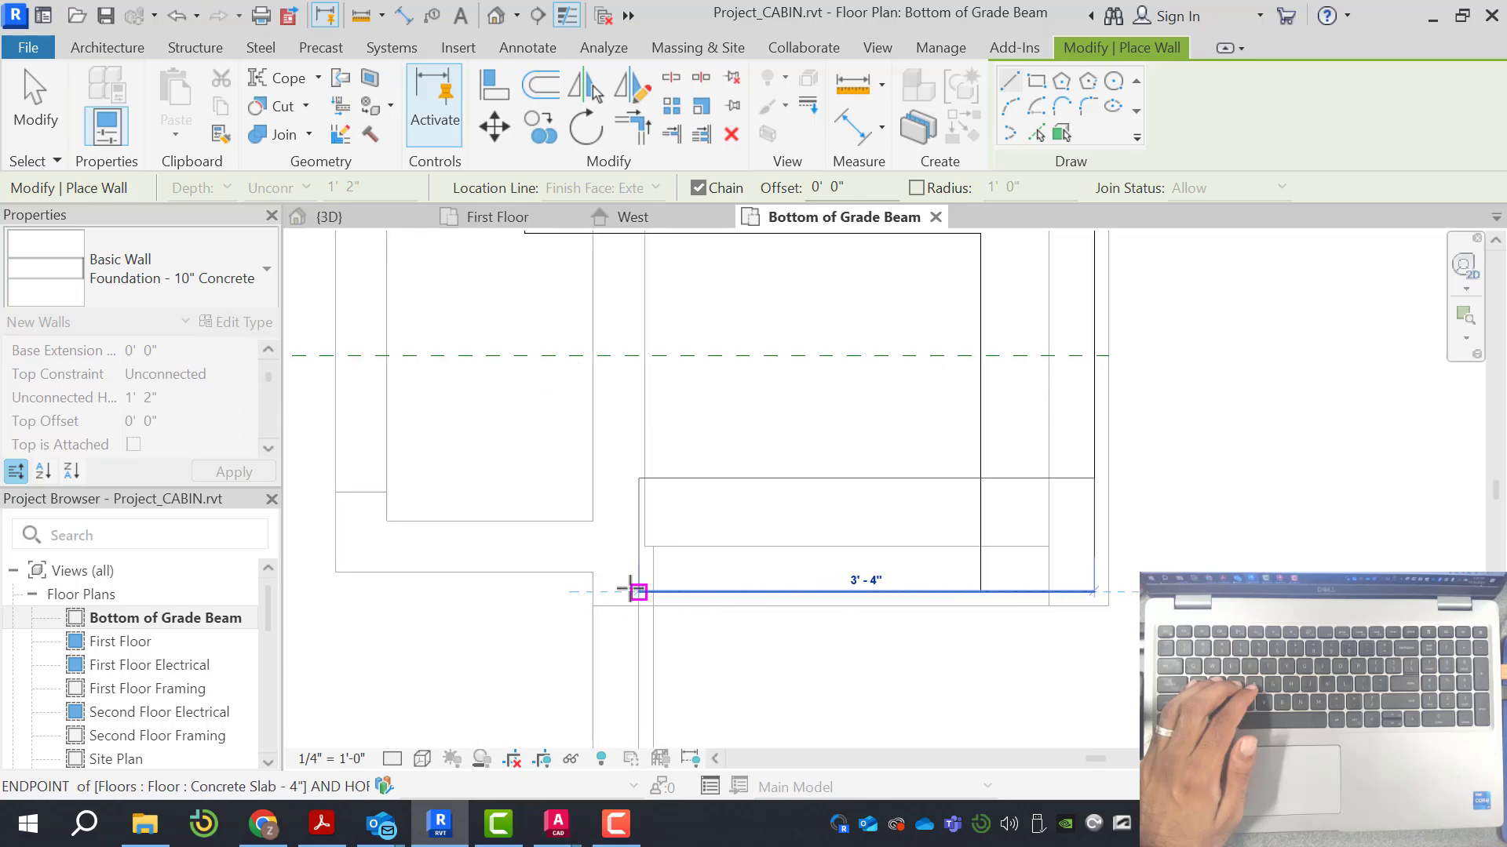
left_click(638, 590)
Continue the grade beam wall along the house's right side from the projection's lower inner corner
scroll(628, 430, "down", 4)
scroll(608, 427, "up", 3)
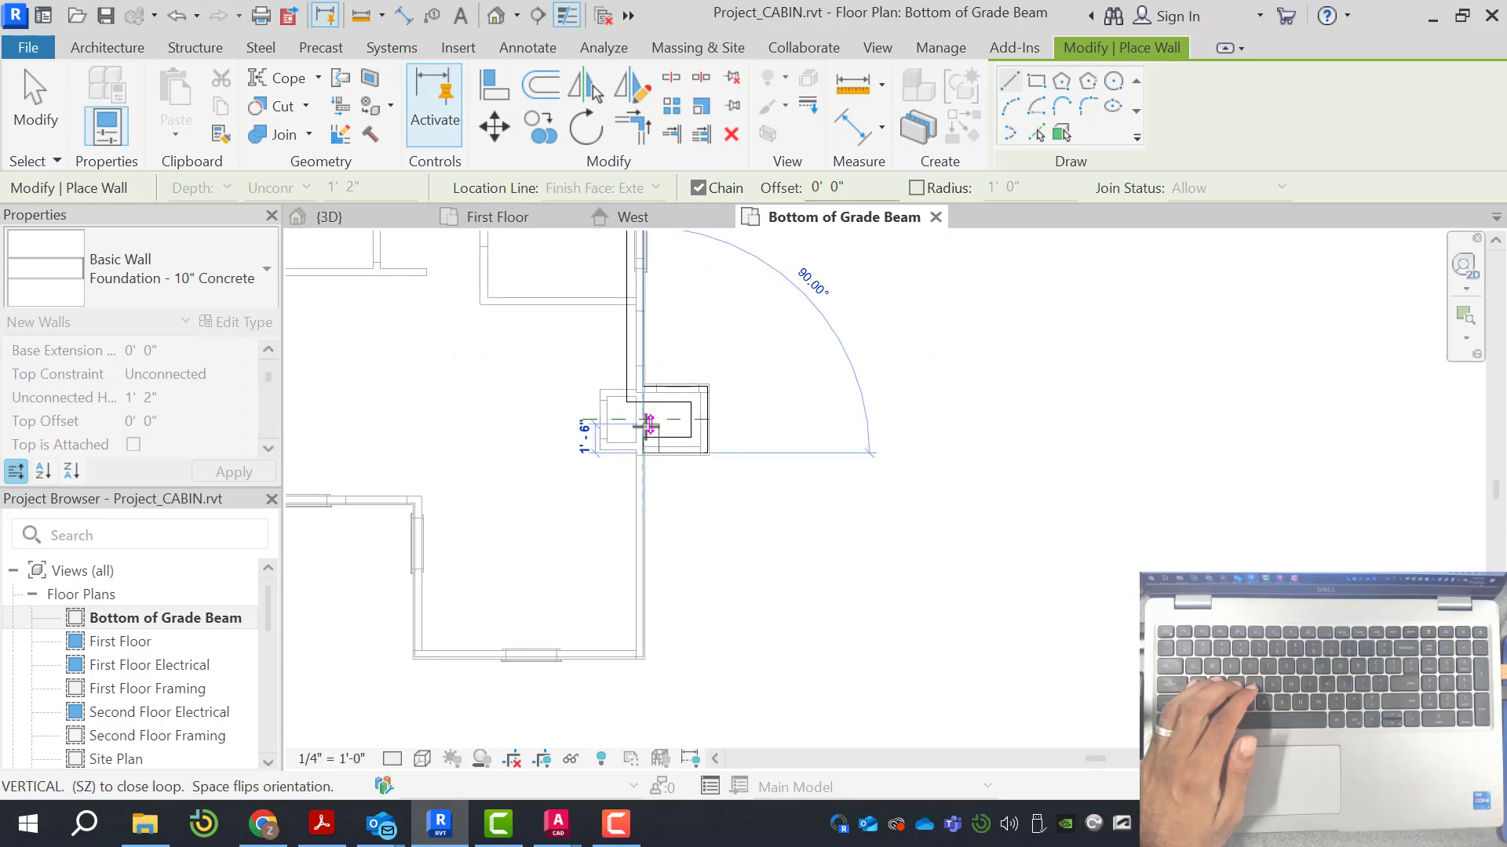
Draw the 10" concrete foundation wall down the slab's east edge to its southeast corner and about 11'-9" west along the south edge
scroll(636, 628, "up", 6)
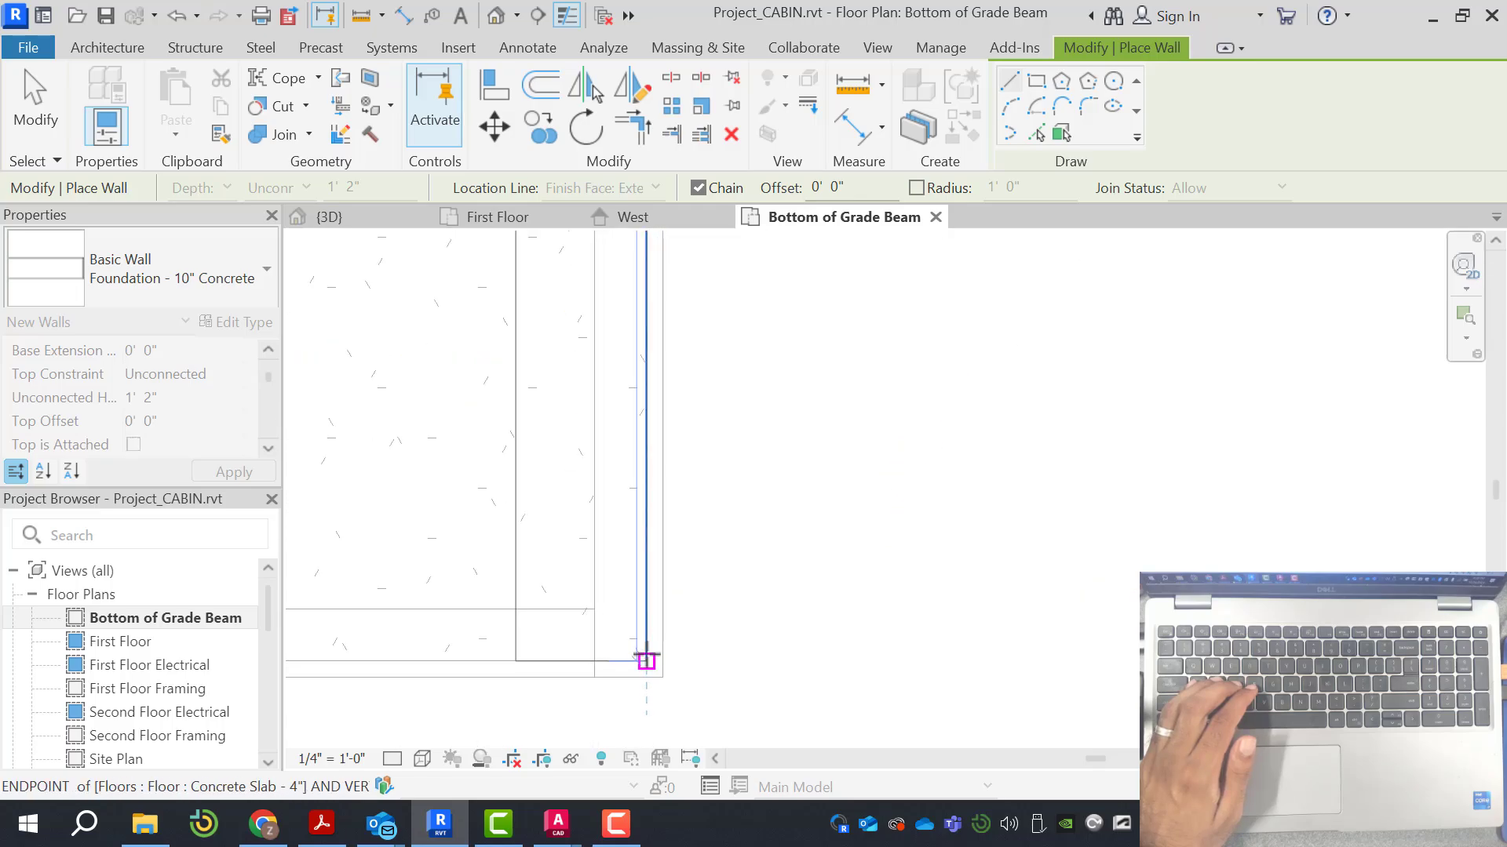
scroll(896, 473, "down", 4)
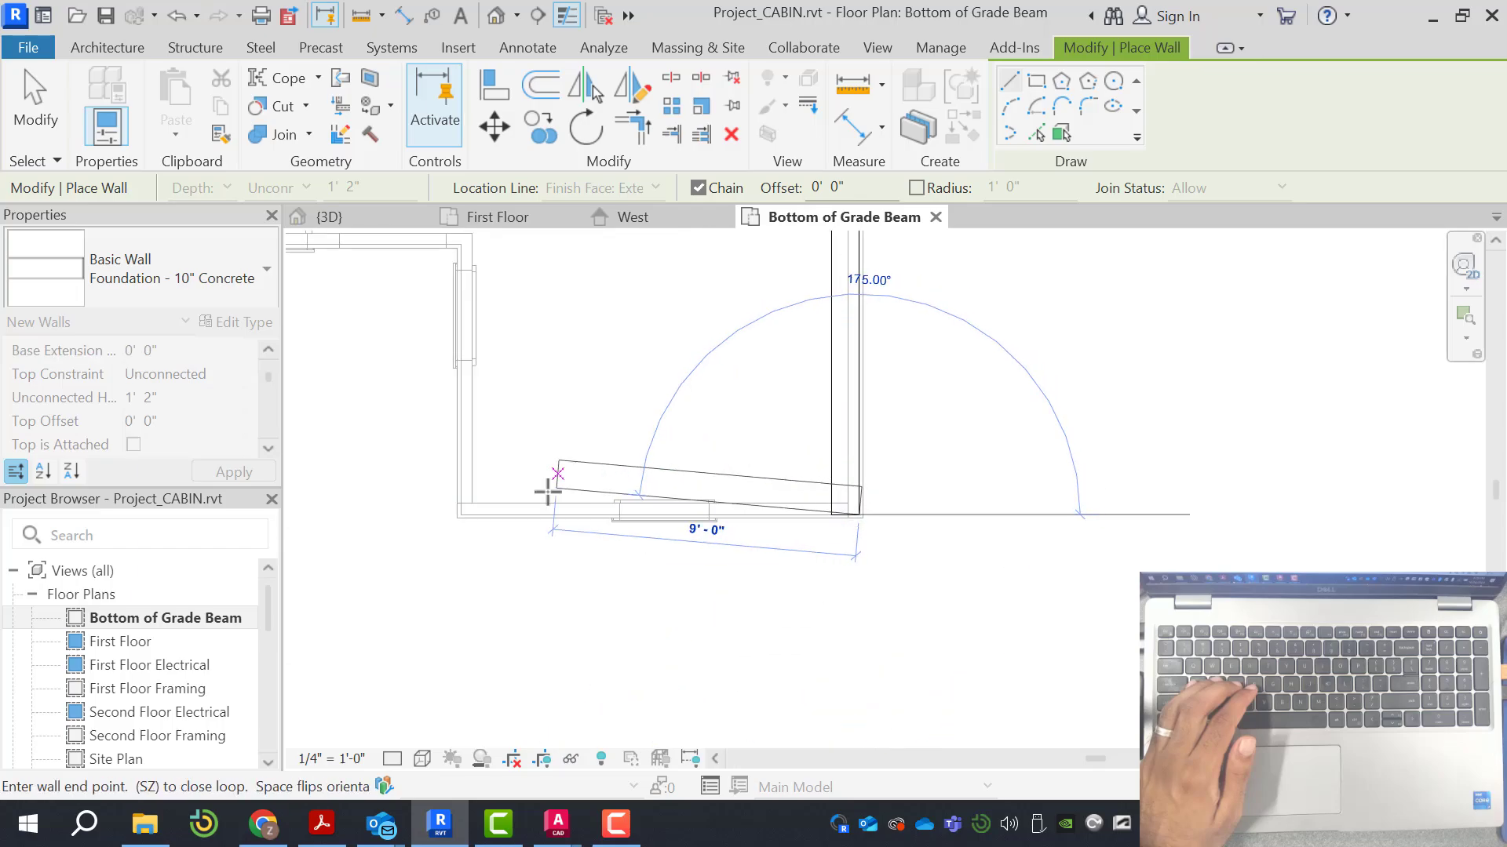
scroll(416, 512, "up", 5)
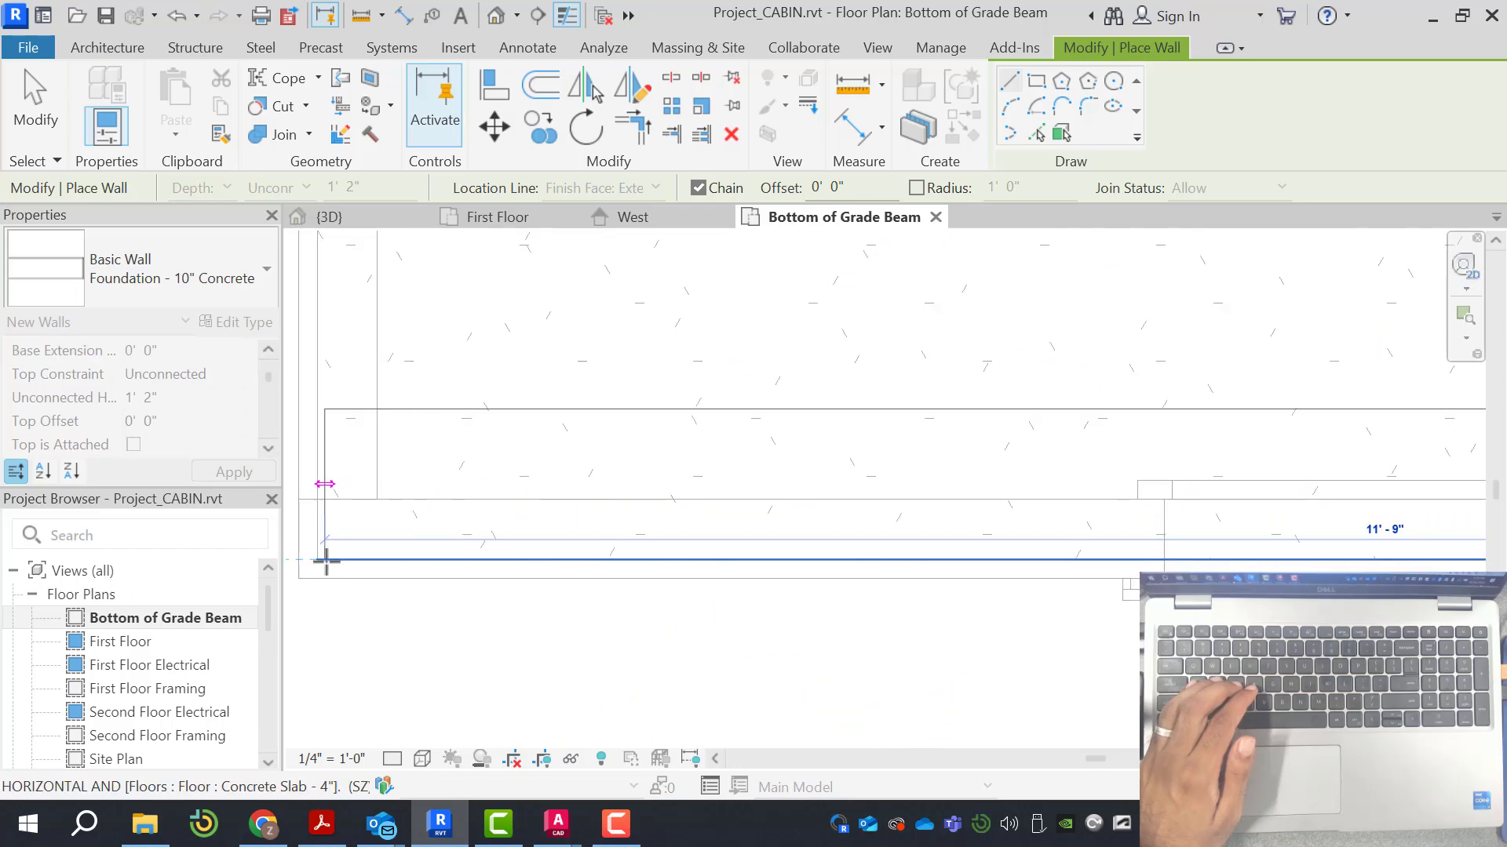
left_click(317, 560)
scroll(855, 528, "down", 4)
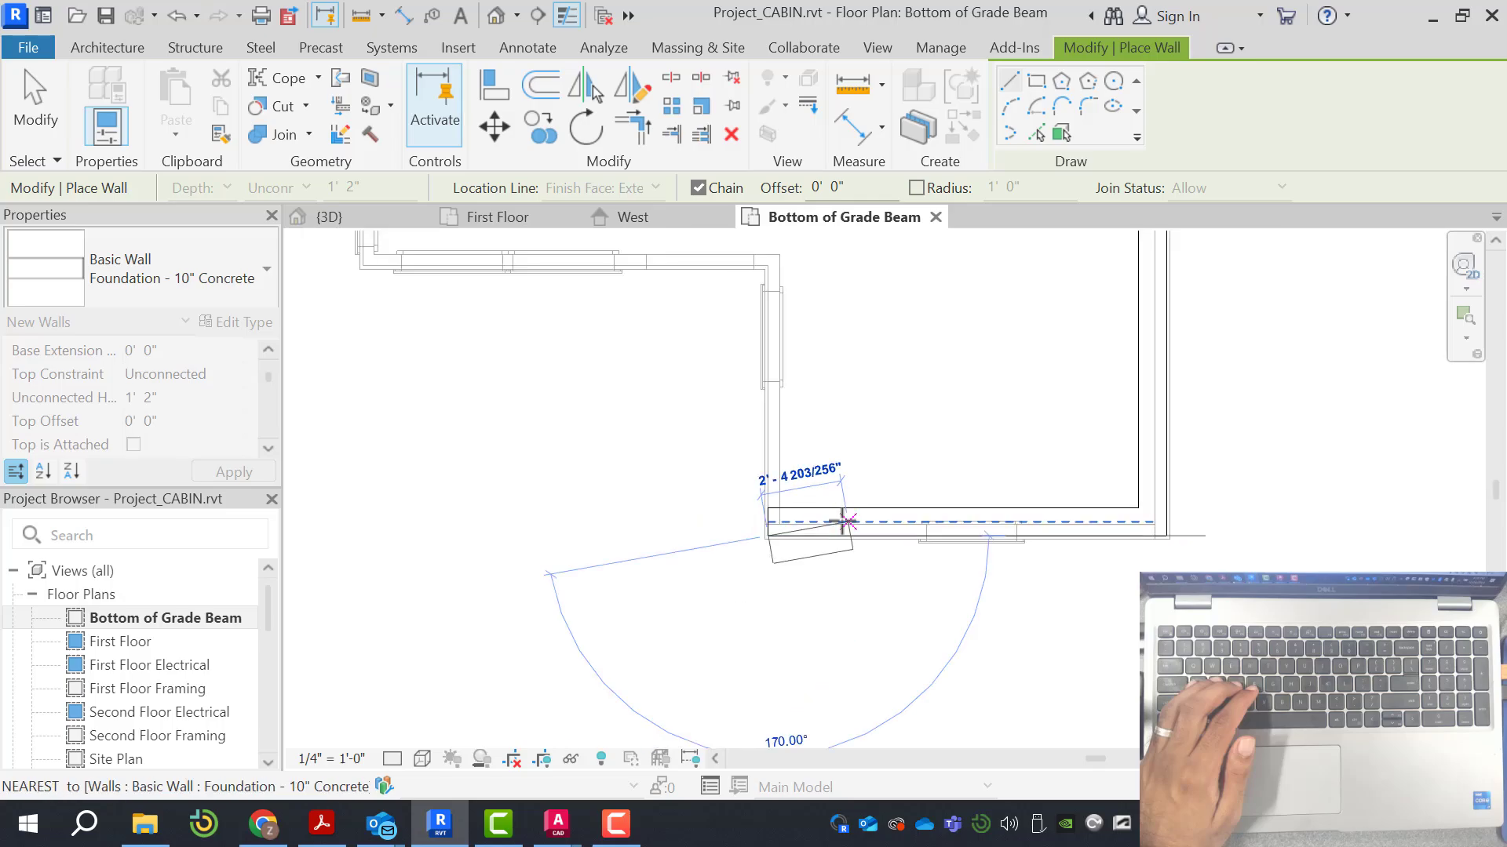
Continue the foundation wall about 7'-7" north to the slab's inner corner and west to the main slab's southwest corner
scroll(793, 318, "up", 3)
scroll(784, 319, "down", 2)
left_click(787, 328)
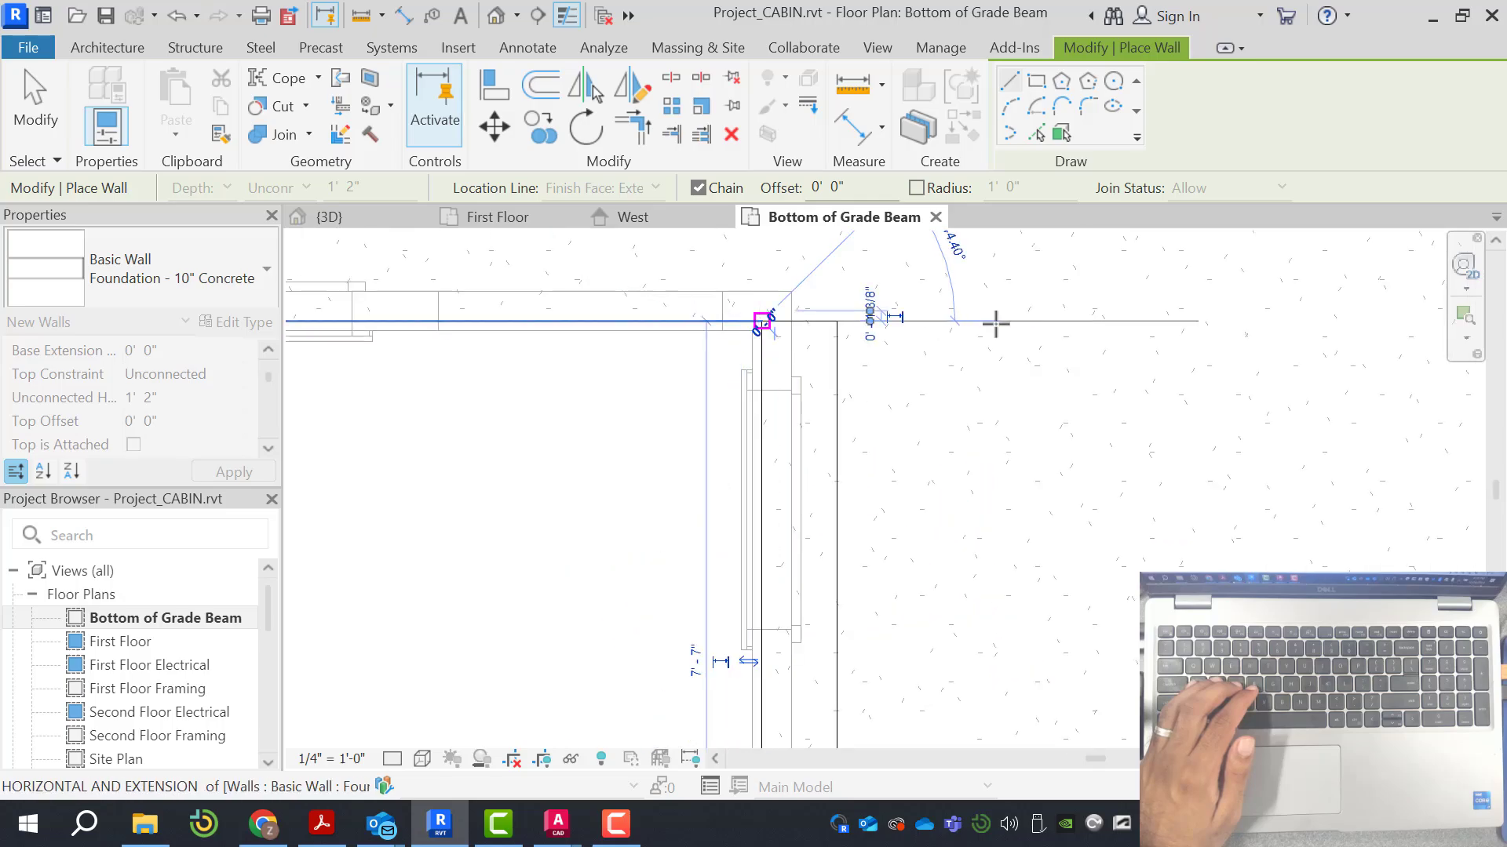
scroll(993, 345, "down", 2)
scroll(780, 329, "up", 4)
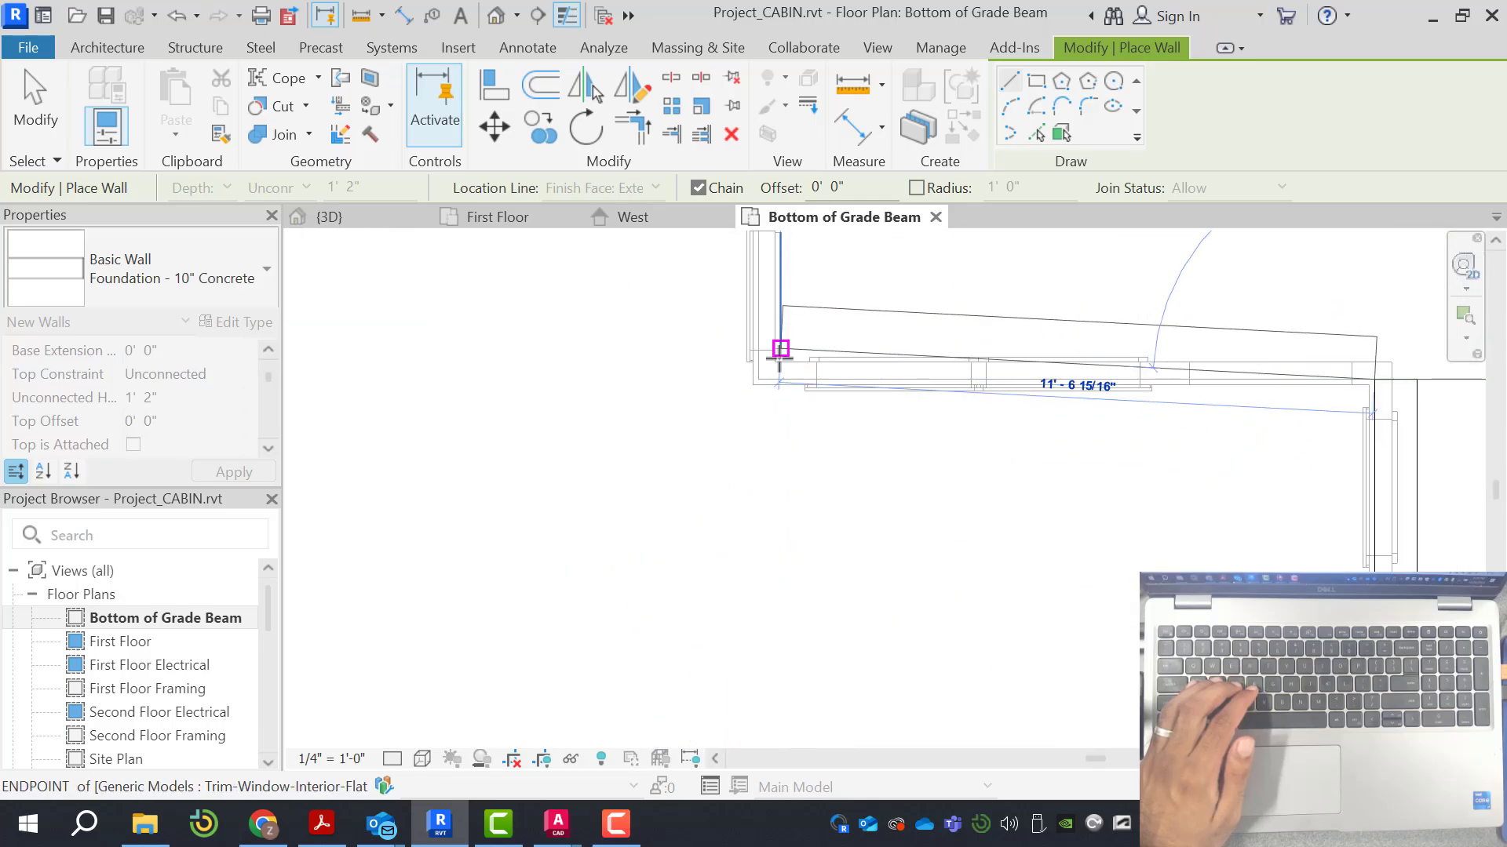
scroll(765, 383, "up", 2)
left_click(728, 406)
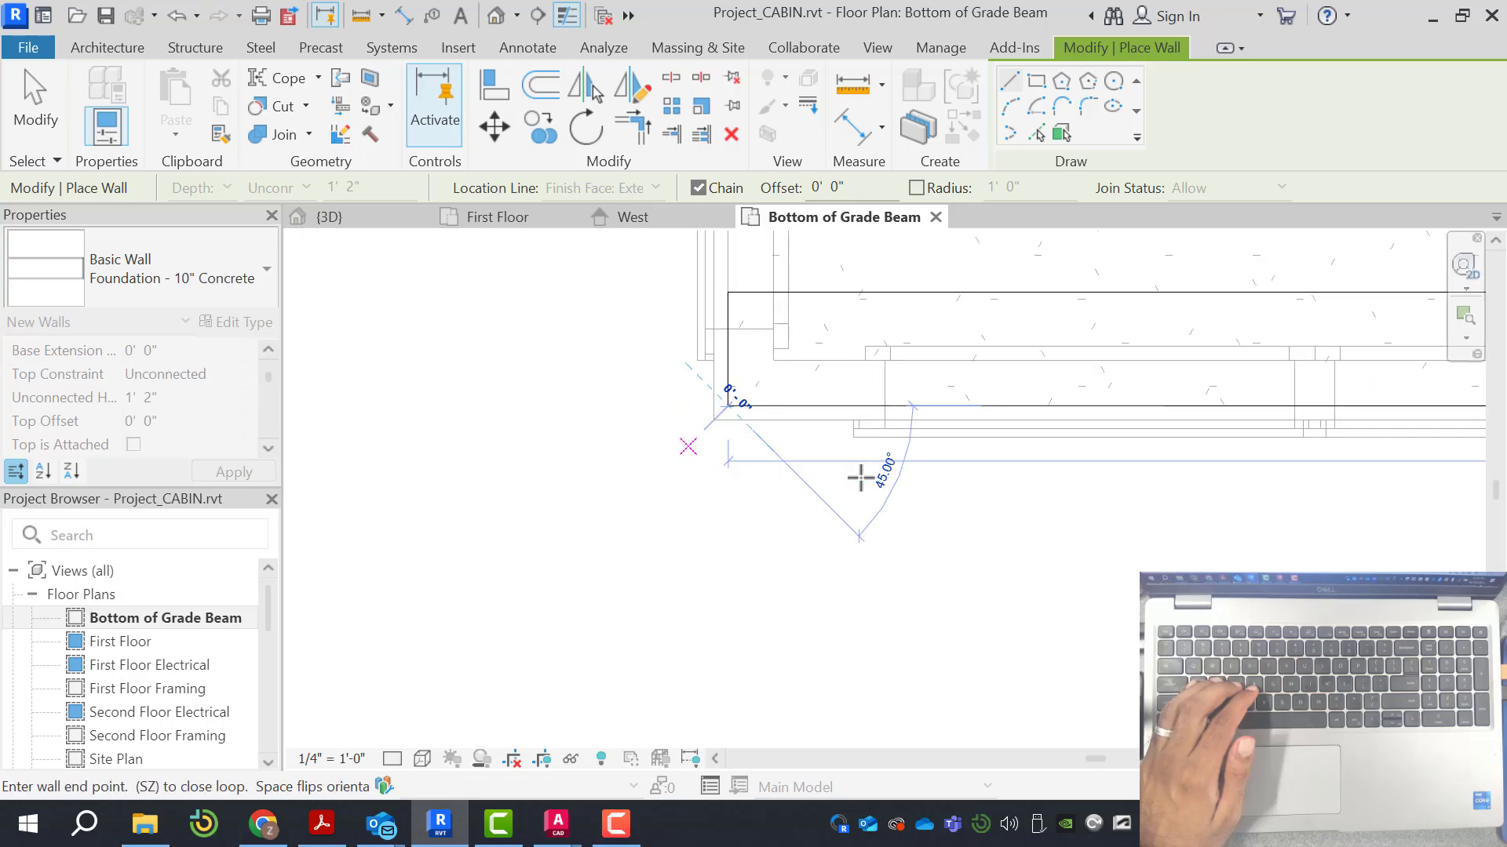
Draw the foundation wall up the west edge to the northwest corner, closing the perimeter loop
scroll(859, 461, "down", 4)
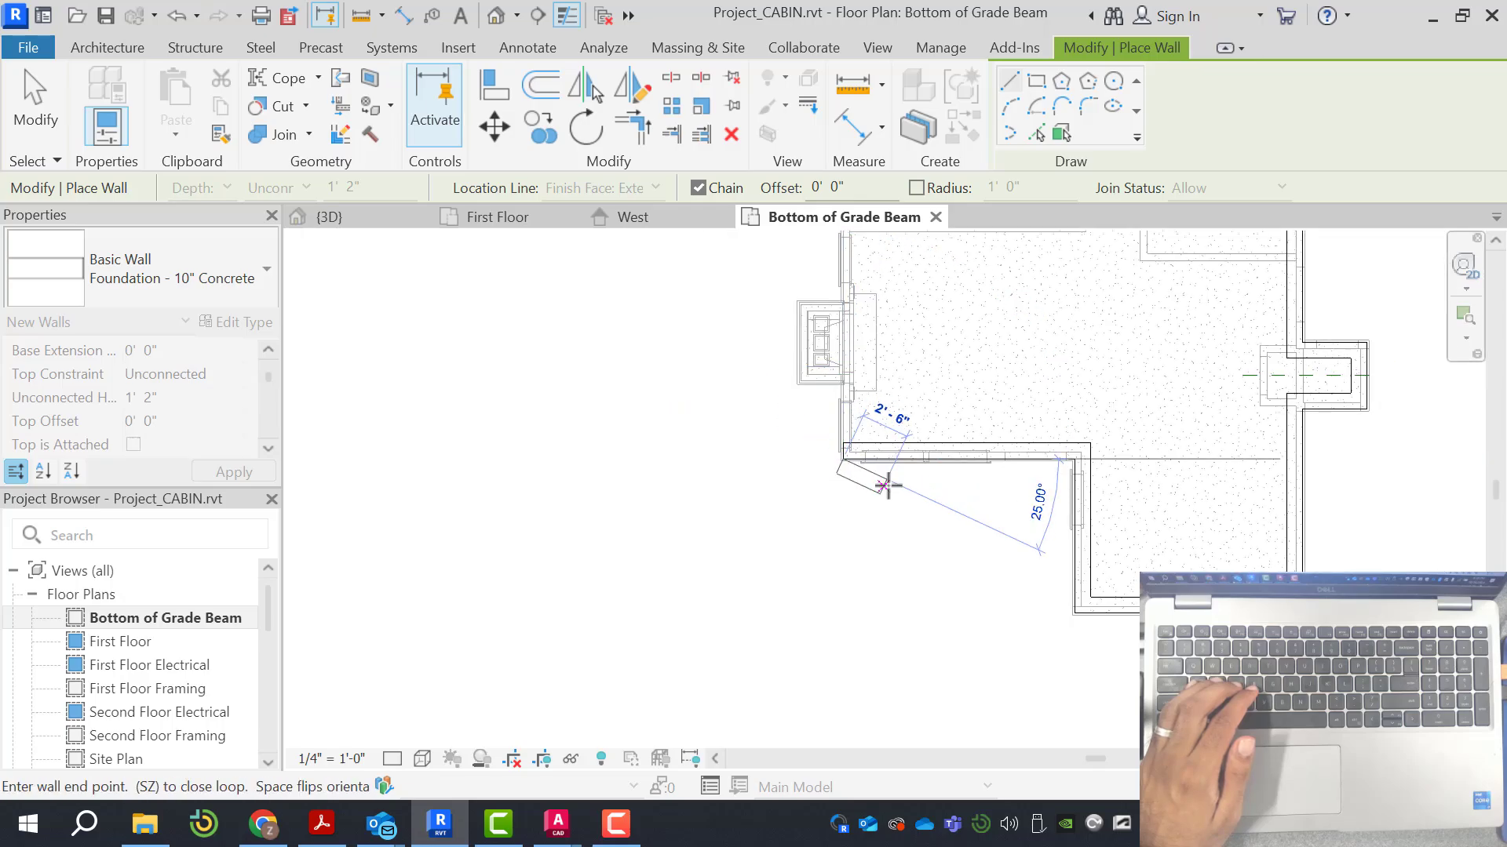
scroll(879, 471, "down", 3)
scroll(871, 259, "up", 3)
scroll(893, 263, "up", 3)
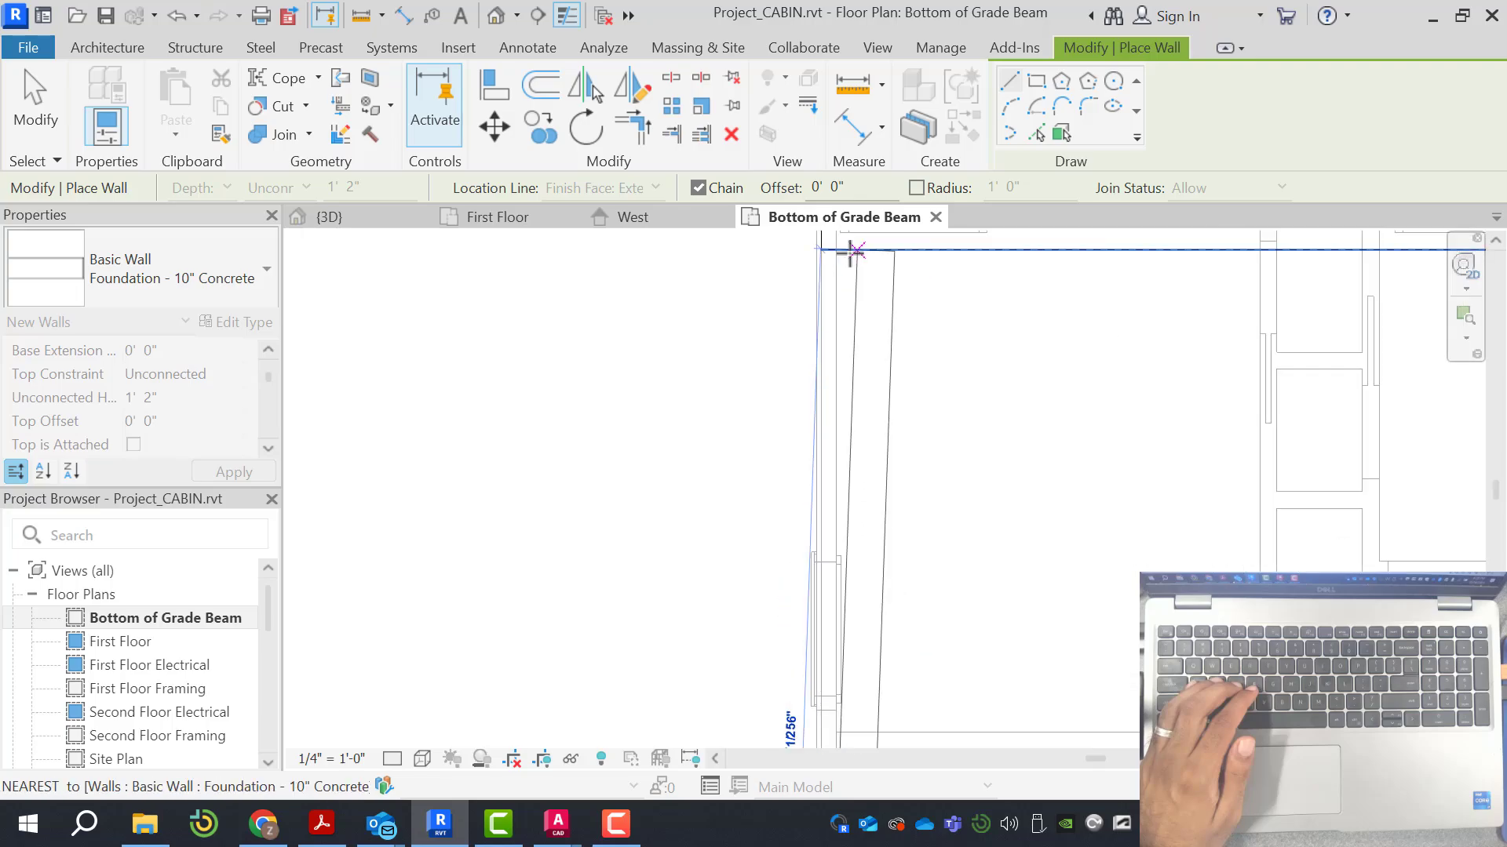
scroll(840, 336, "down", 2)
scroll(835, 334, "up", 3)
scroll(855, 308, "up", 1)
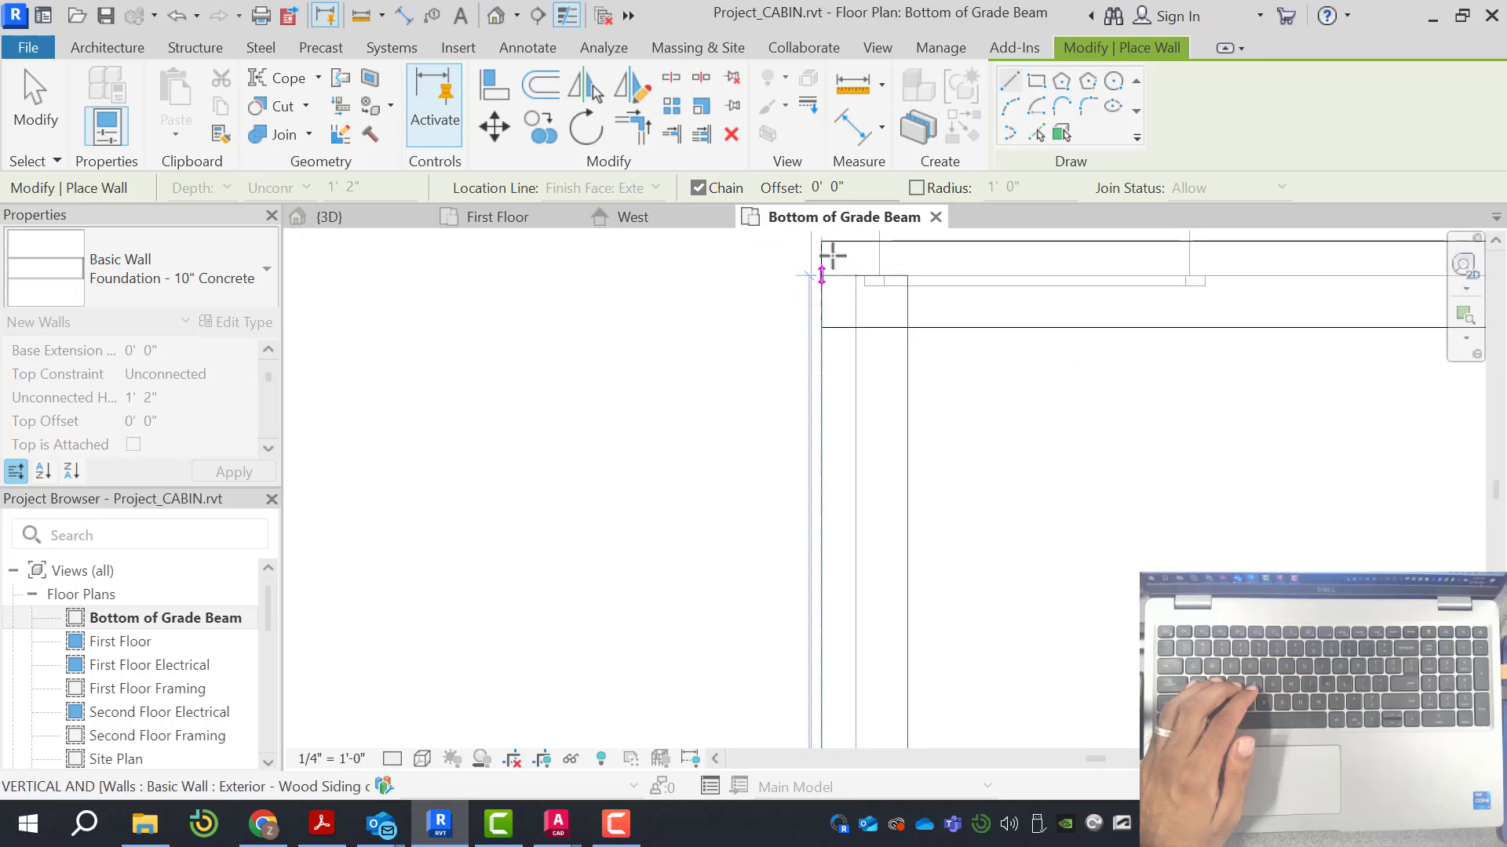
left_click(821, 241)
Draw an interior 10" concrete foundation wall from the inner corner of the perimeter walls north to the north foundation wall
scroll(1097, 504, "down", 3)
scroll(1030, 327, "up", 3)
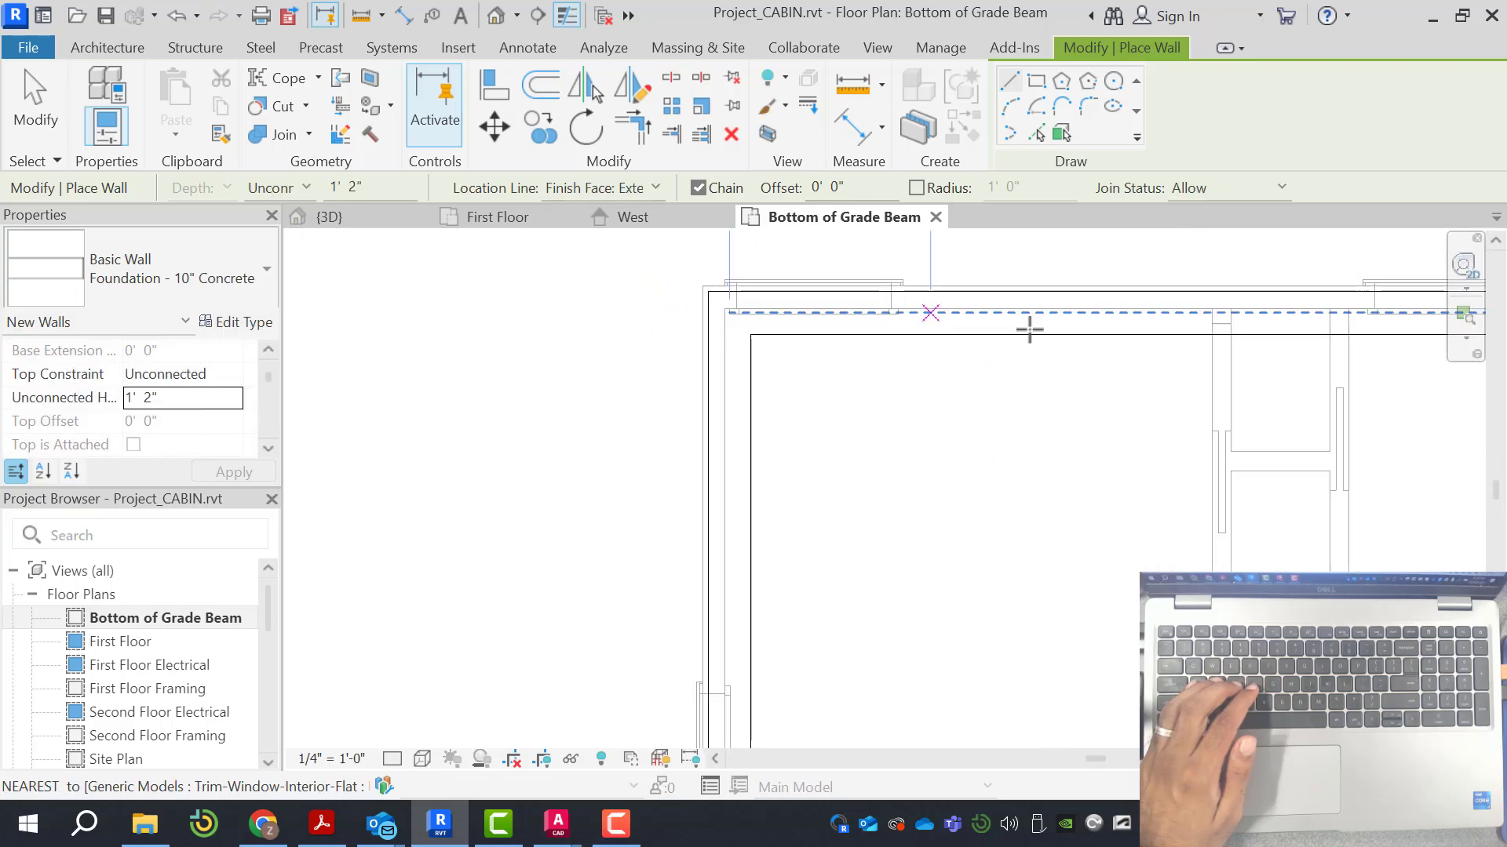
scroll(898, 359, "down", 3)
scroll(1090, 484, "up", 3)
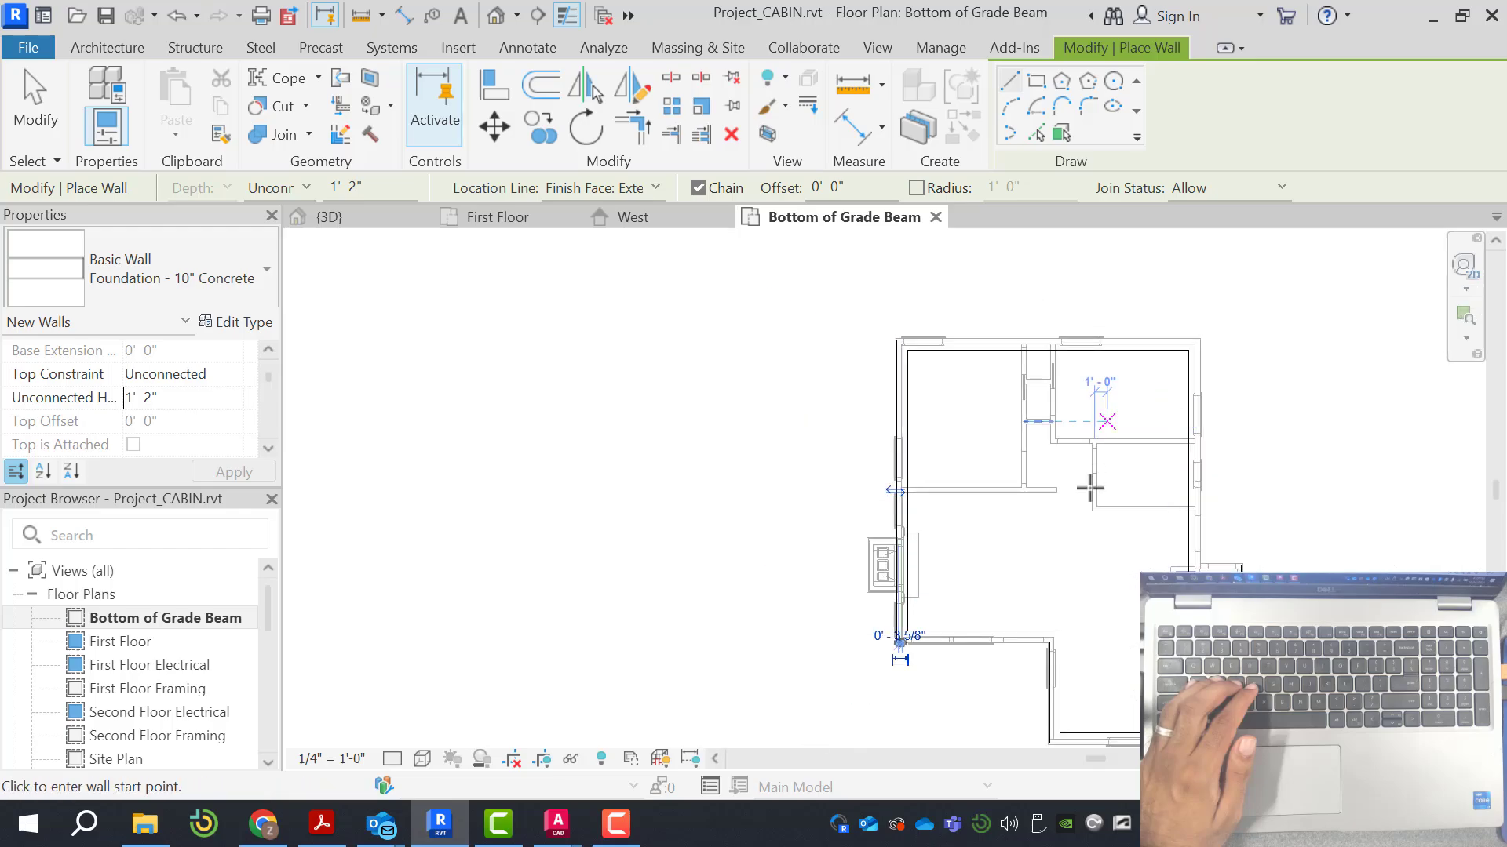
scroll(1075, 626, "up", 1)
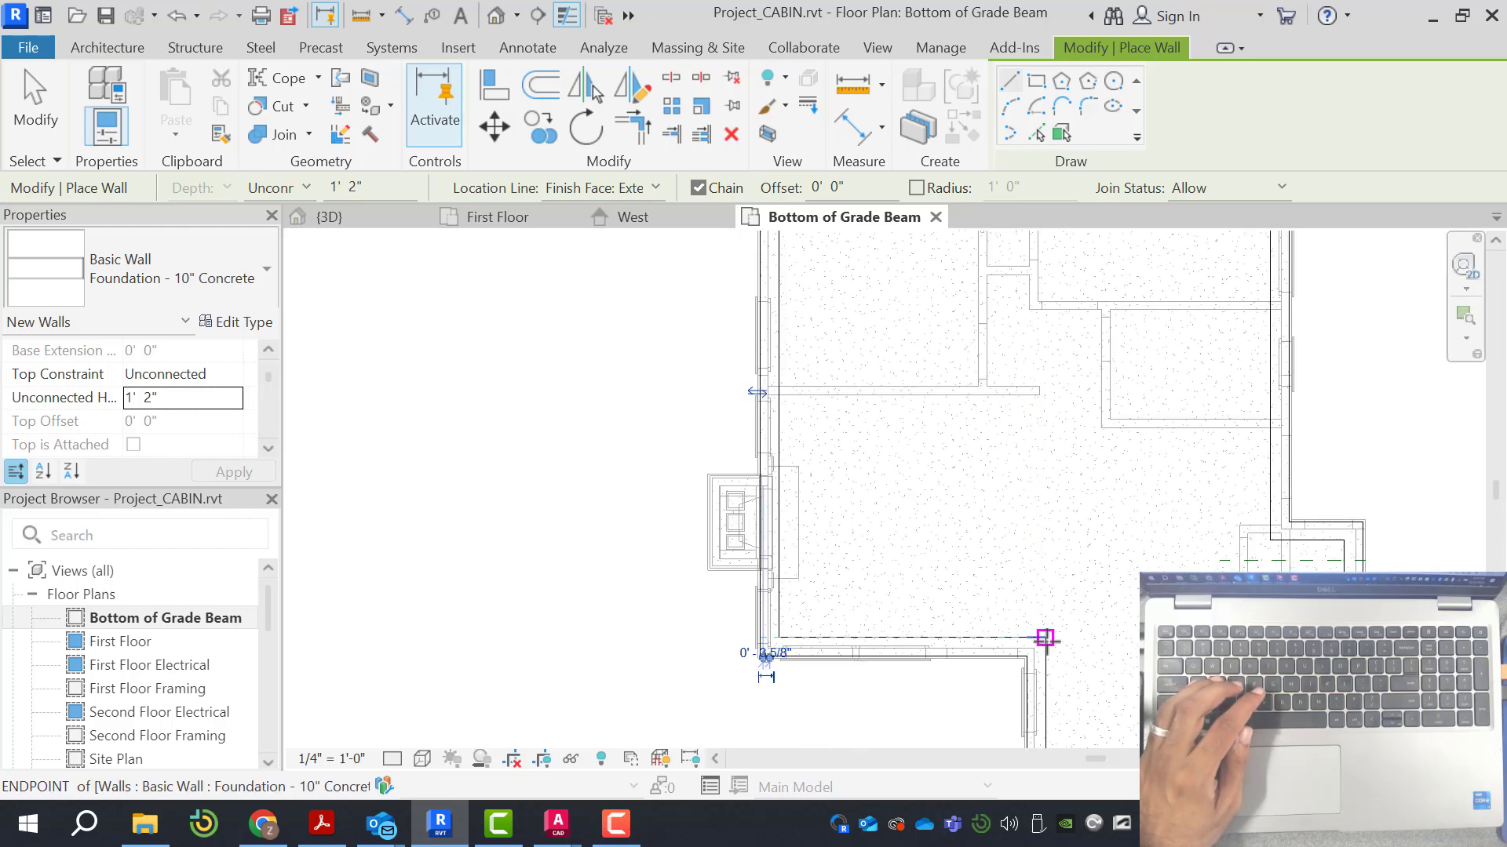
left_click(1049, 636)
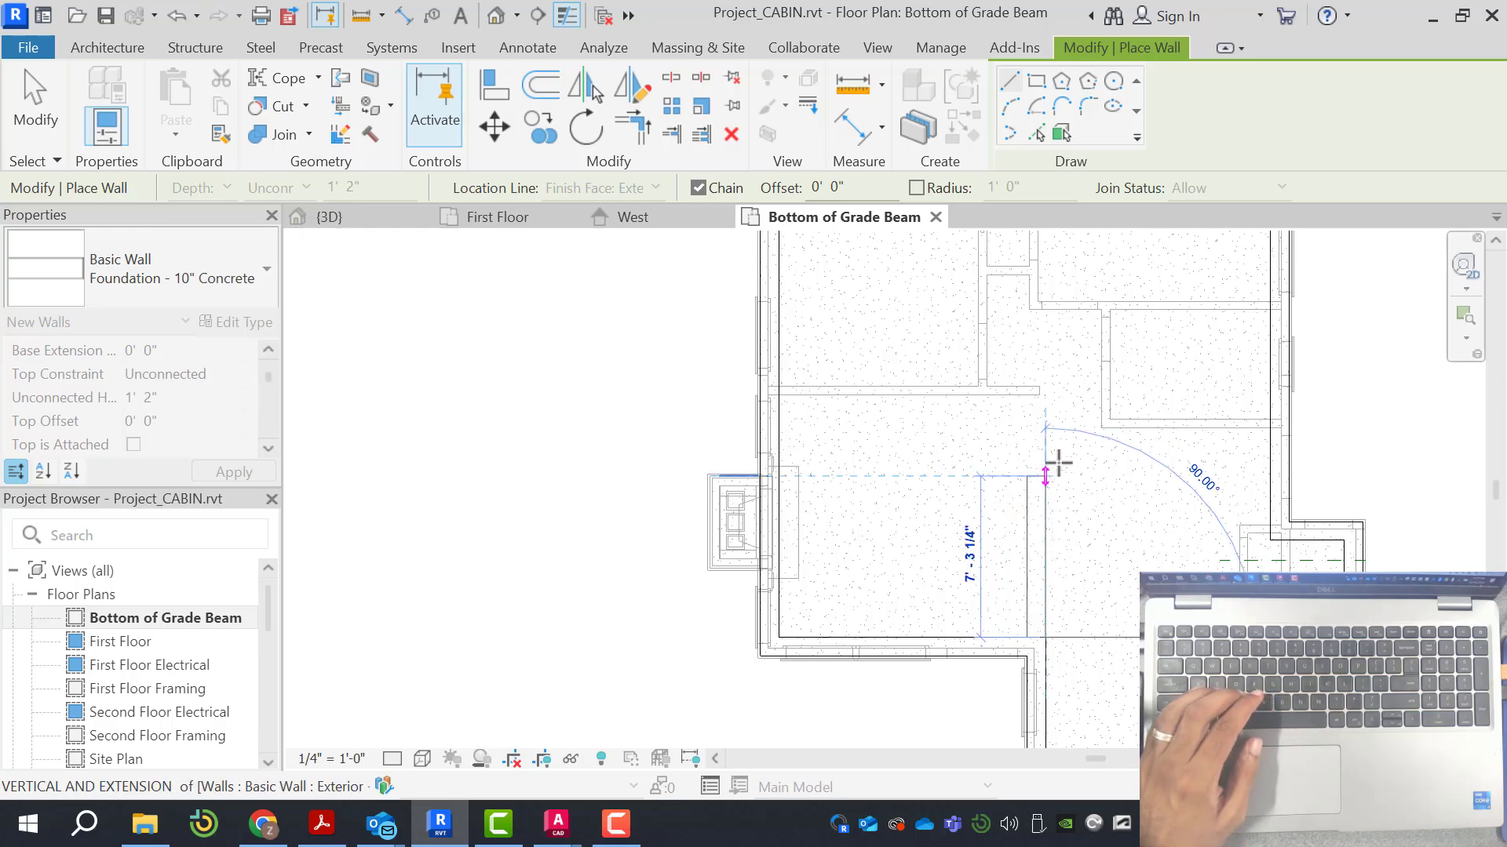
scroll(1051, 502, "down", 3)
scroll(1045, 364, "up", 5)
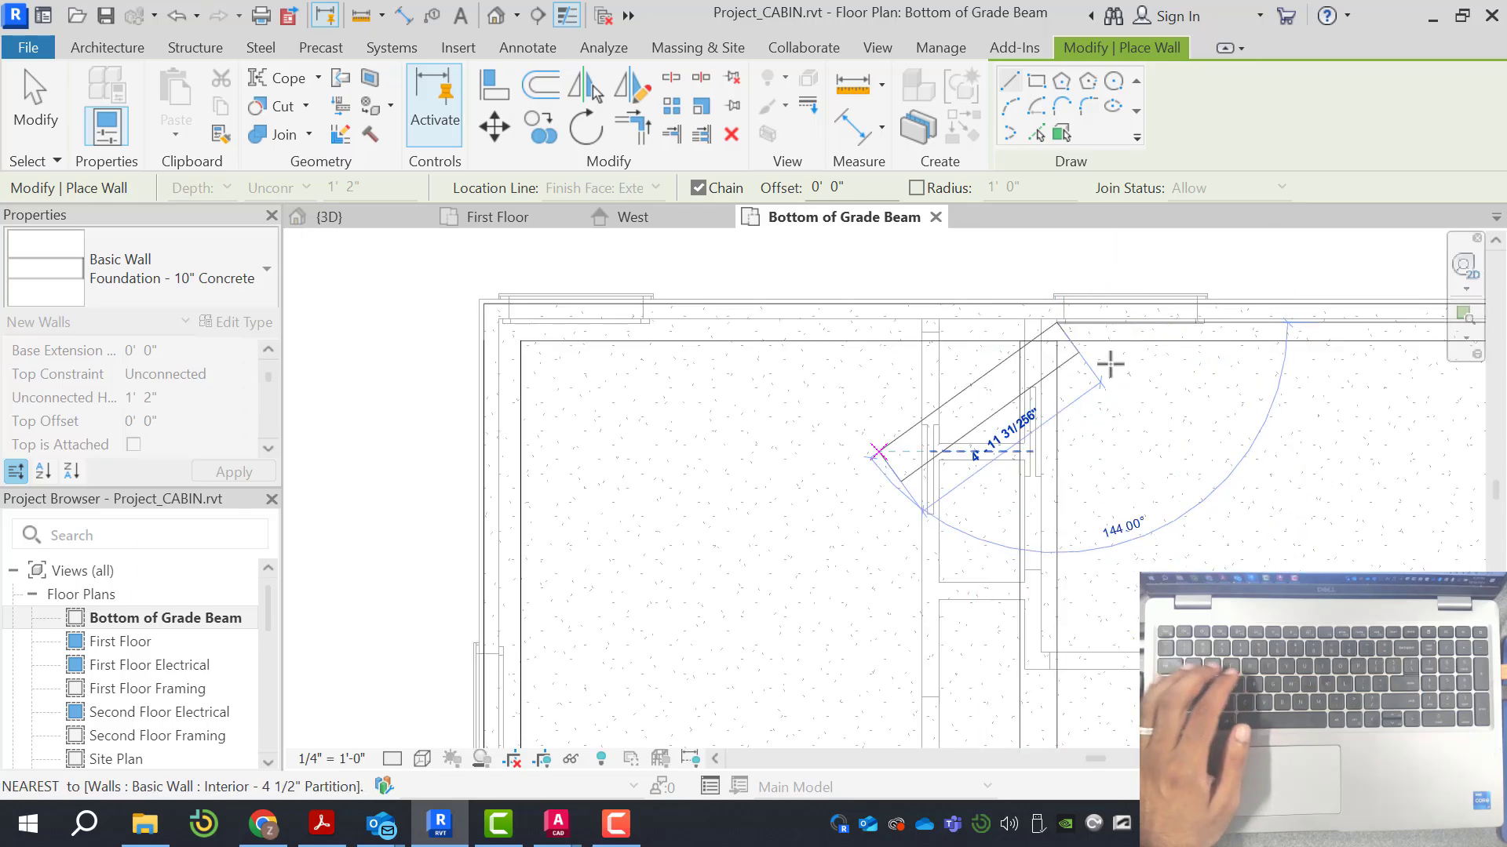
scroll(1130, 357, "down", 4)
key("Escape")
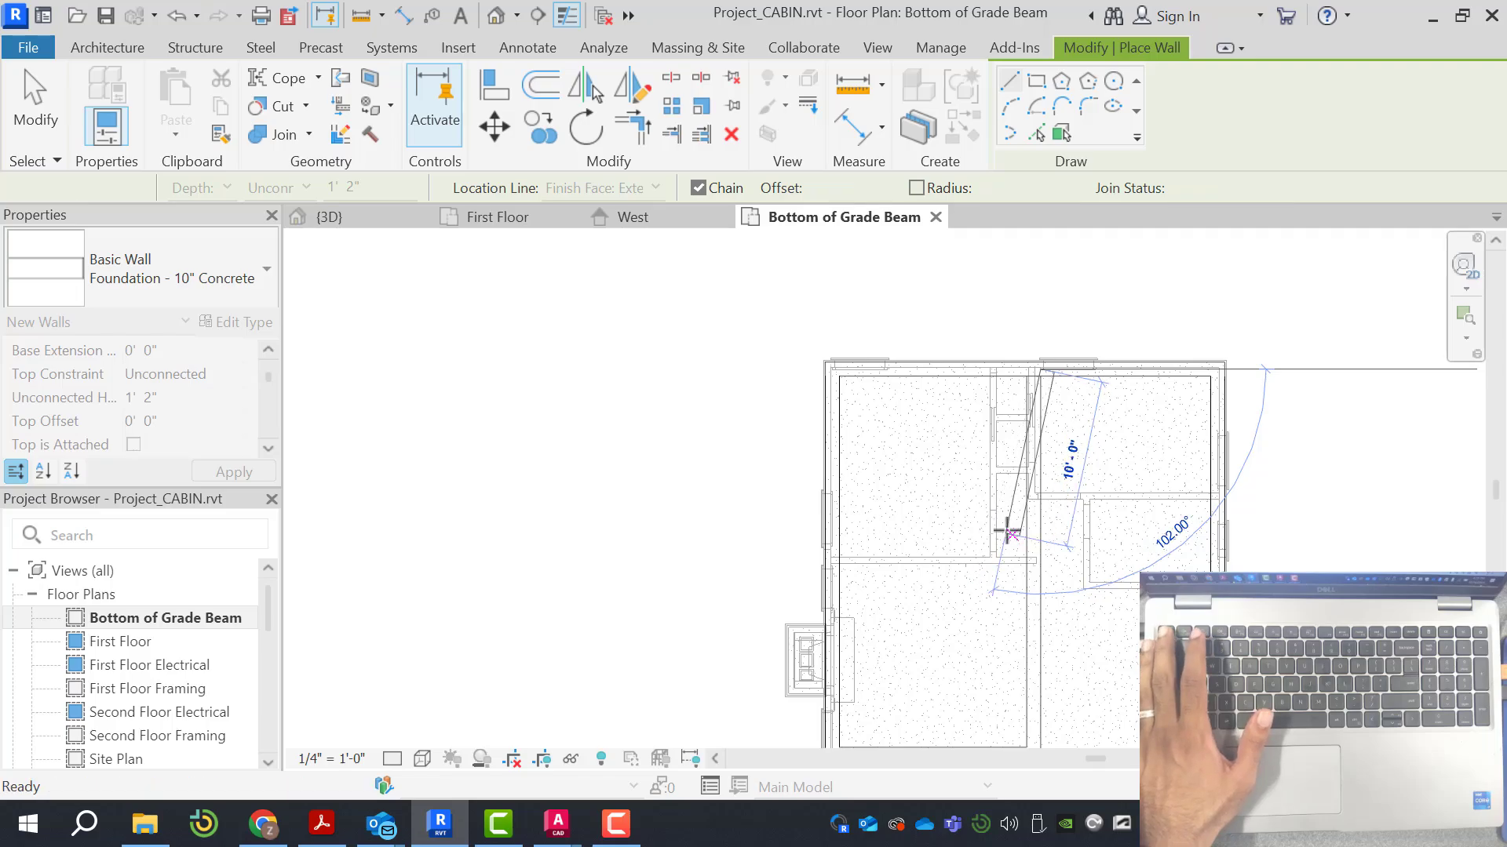
Draw an east-west interior foundation wall about 22'-1 1/2" long between the west and east perimeter foundation walls
scroll(1005, 528, "up", 4)
scroll(943, 474, "down", 4)
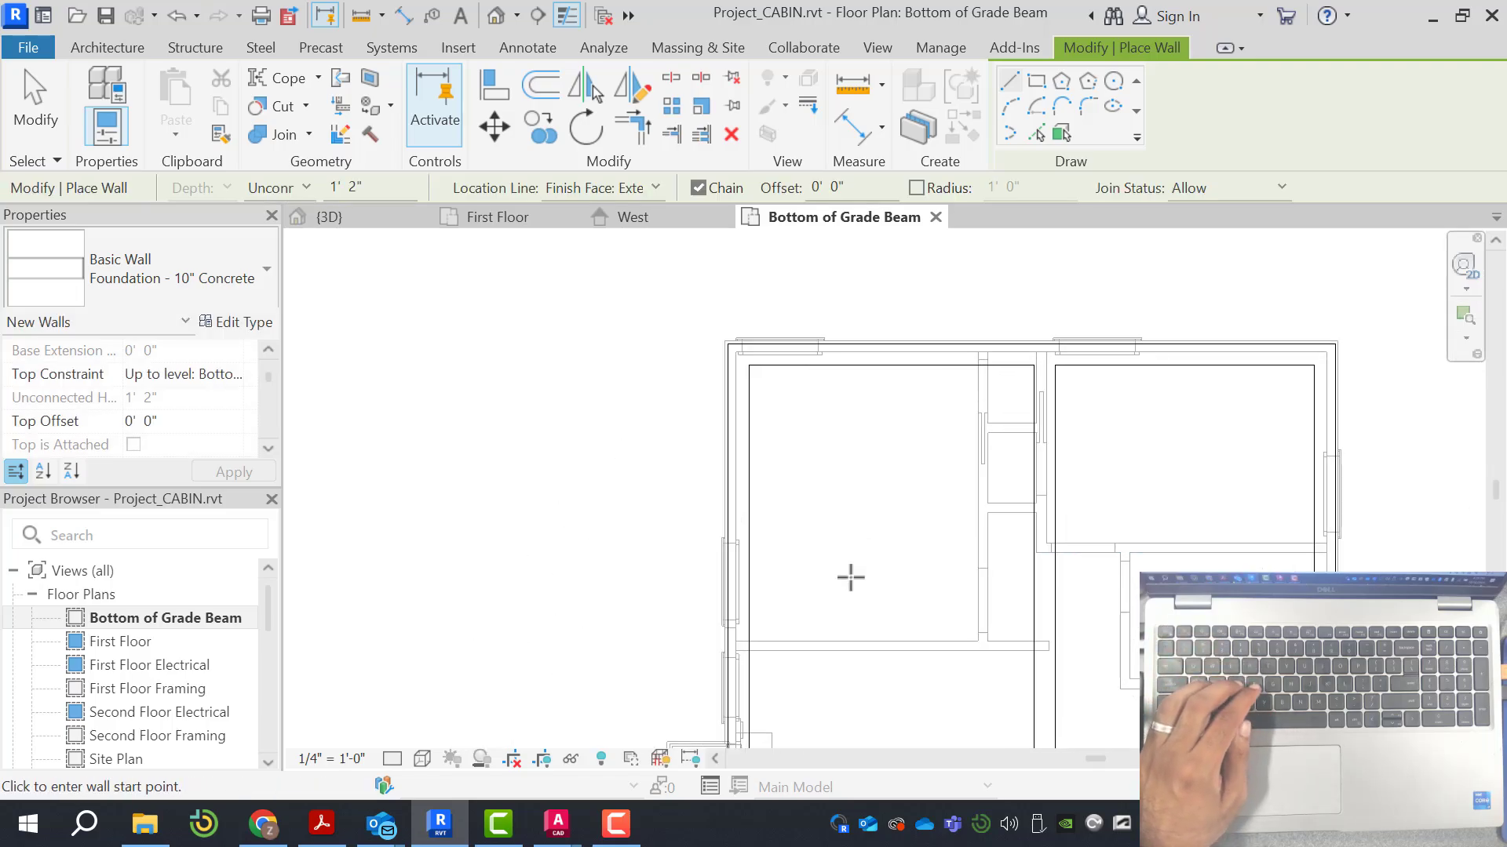
left_click(734, 624)
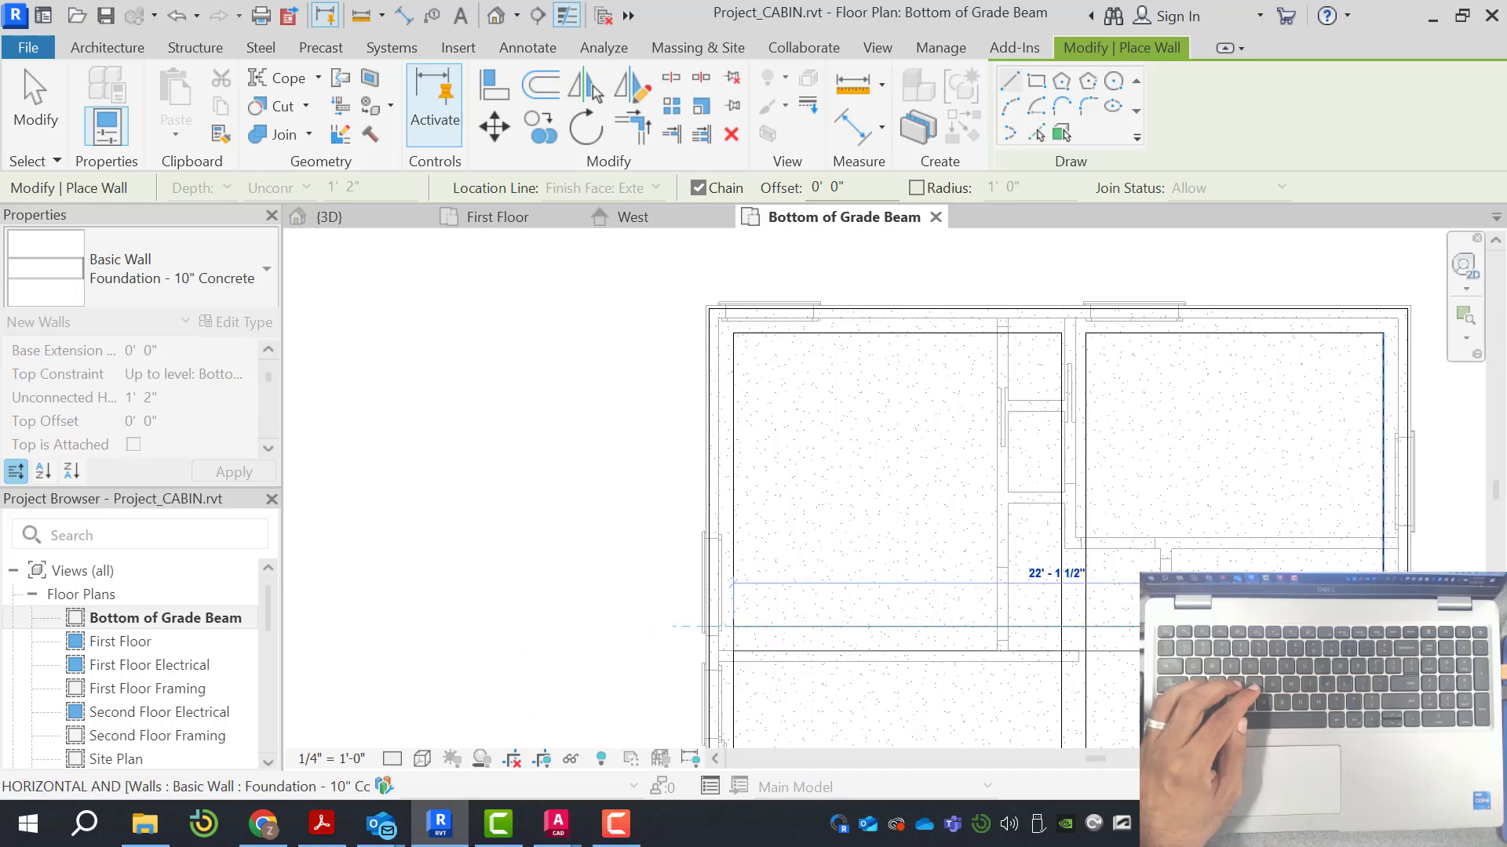
key("Return")
scroll(1171, 451, "down", 3)
key("Escape")
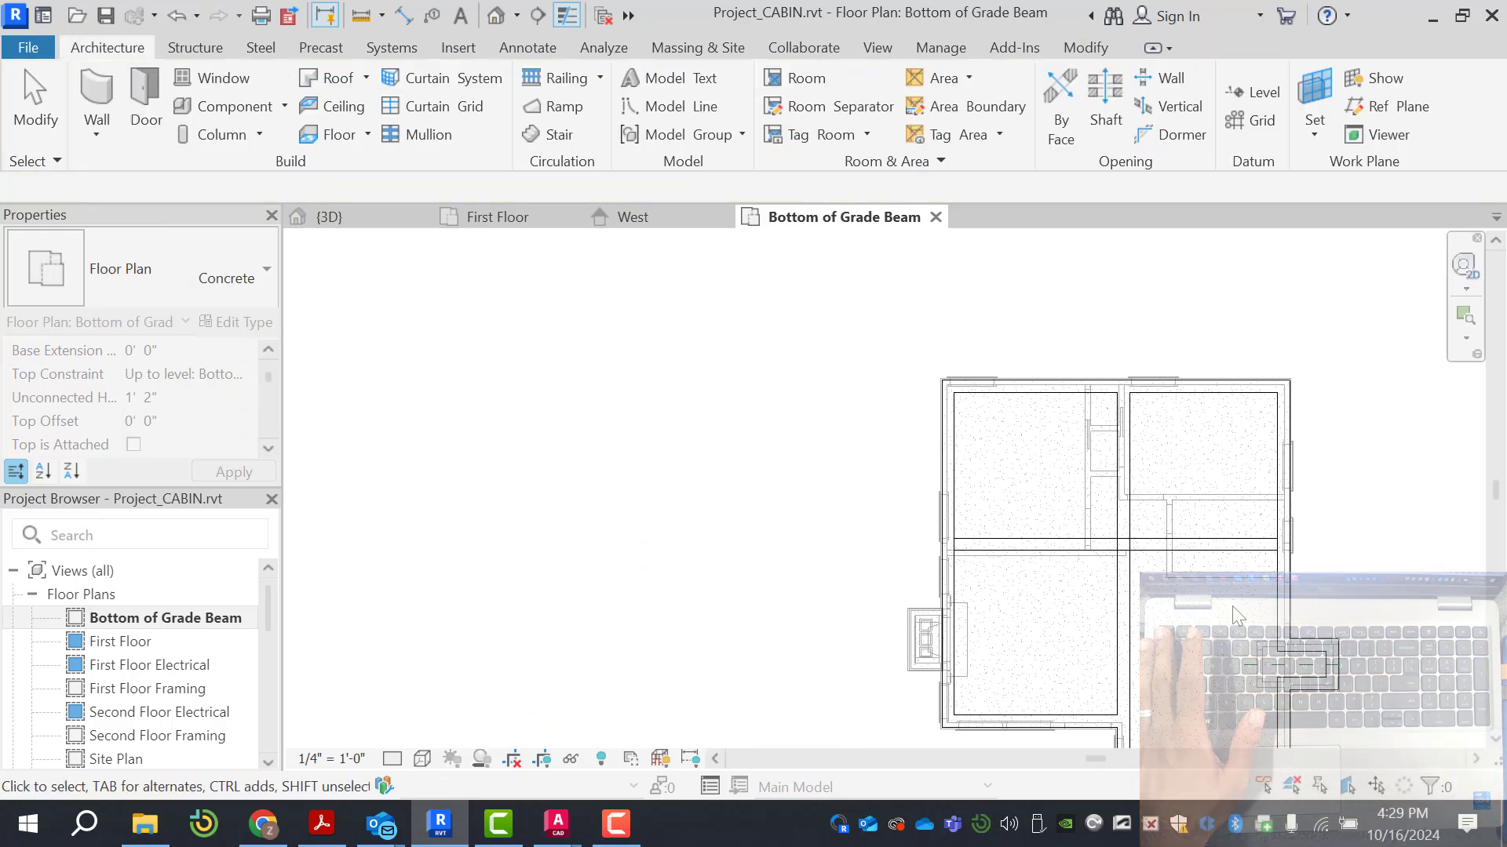
Draw a second east-west foundation wall about 10'-1 1/2" long from the north-south interior wall to the east foundation wall
scroll(1193, 463, "down", 2)
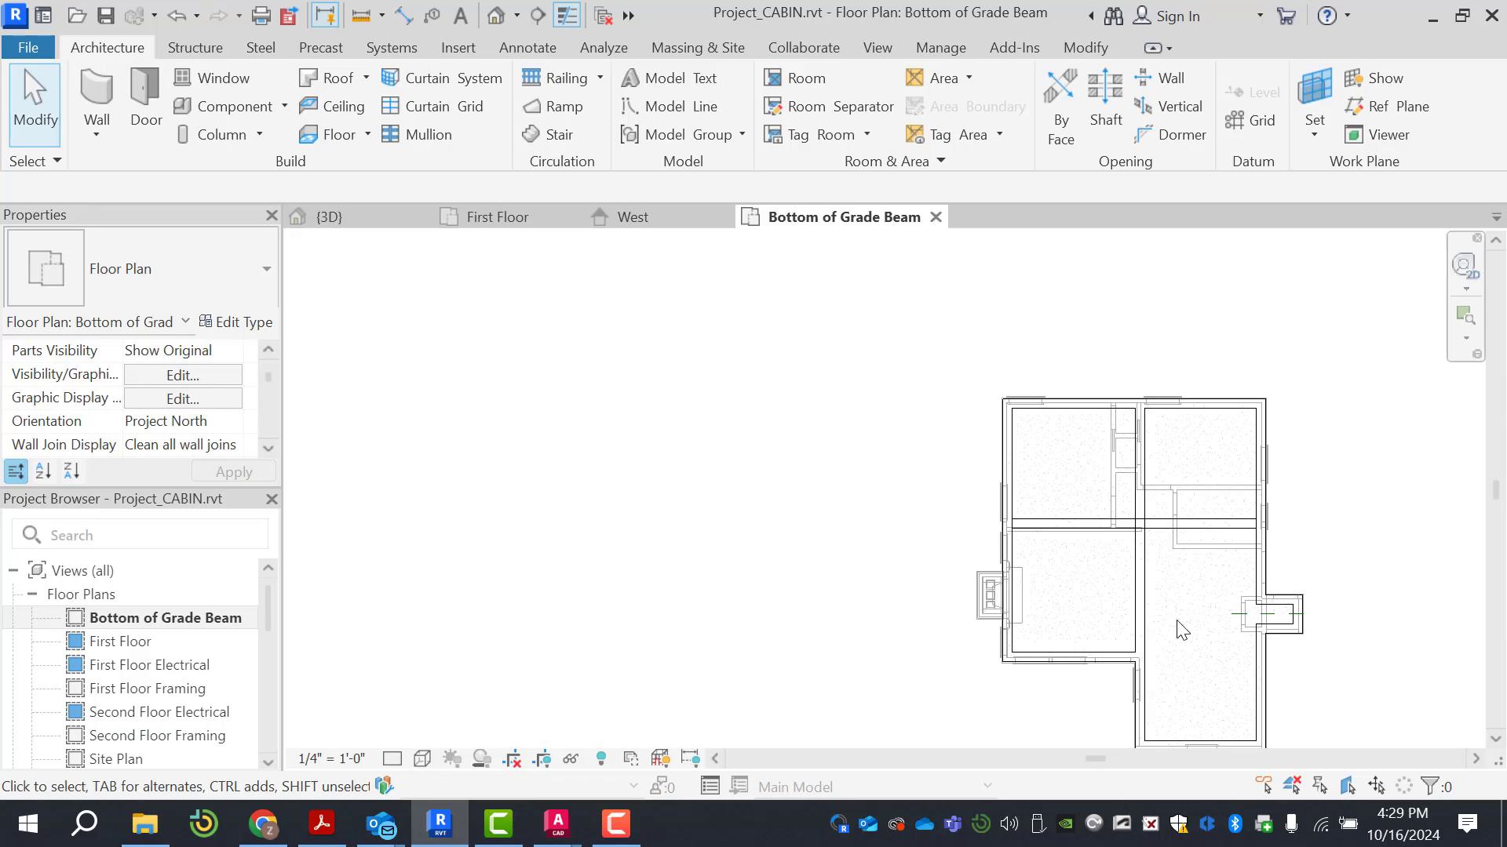
scroll(1161, 682, "up", 3)
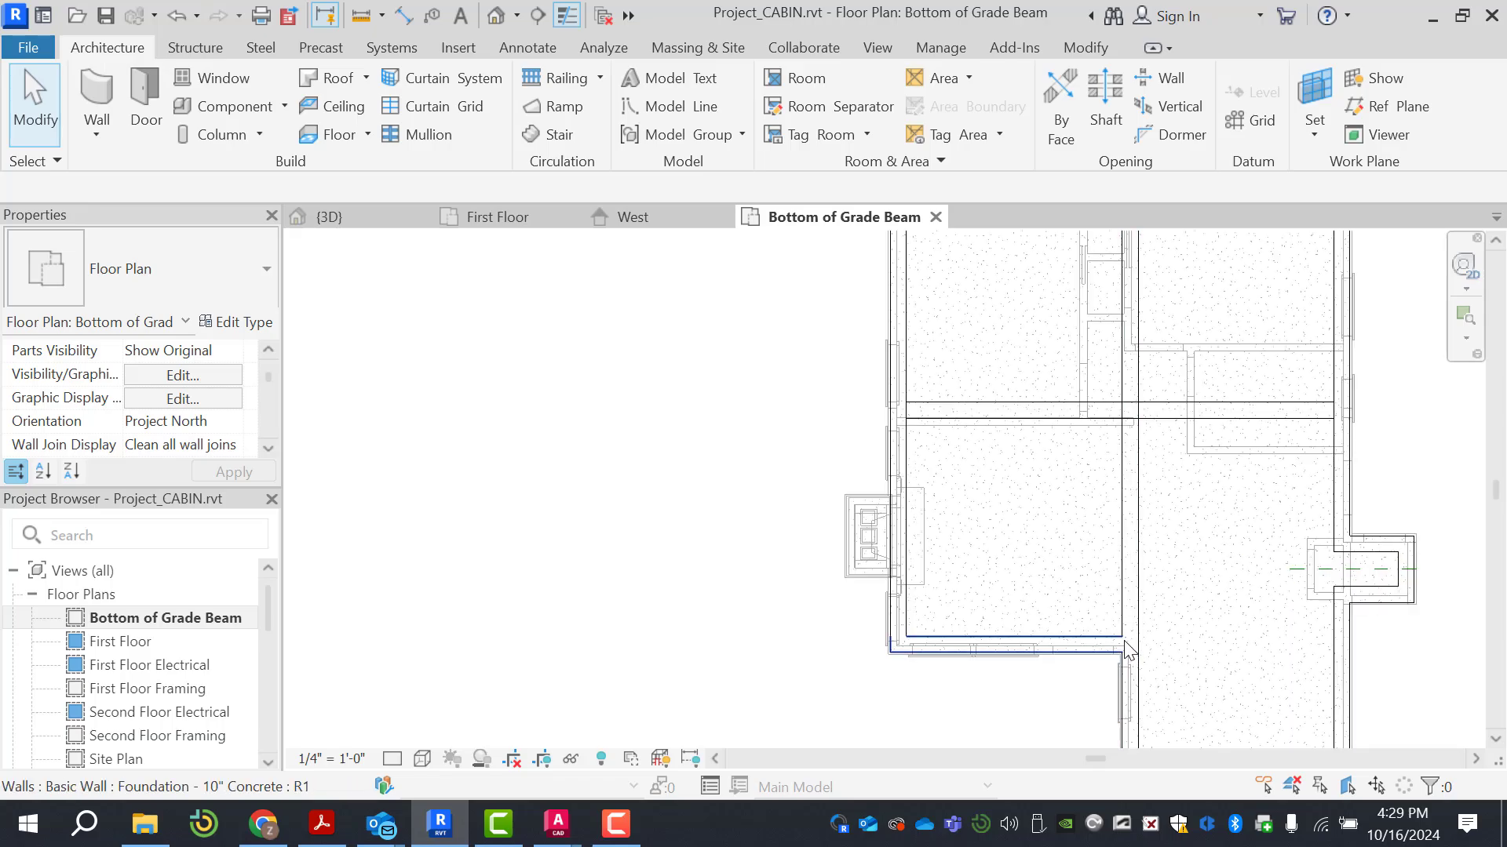
key("w")
key("a")
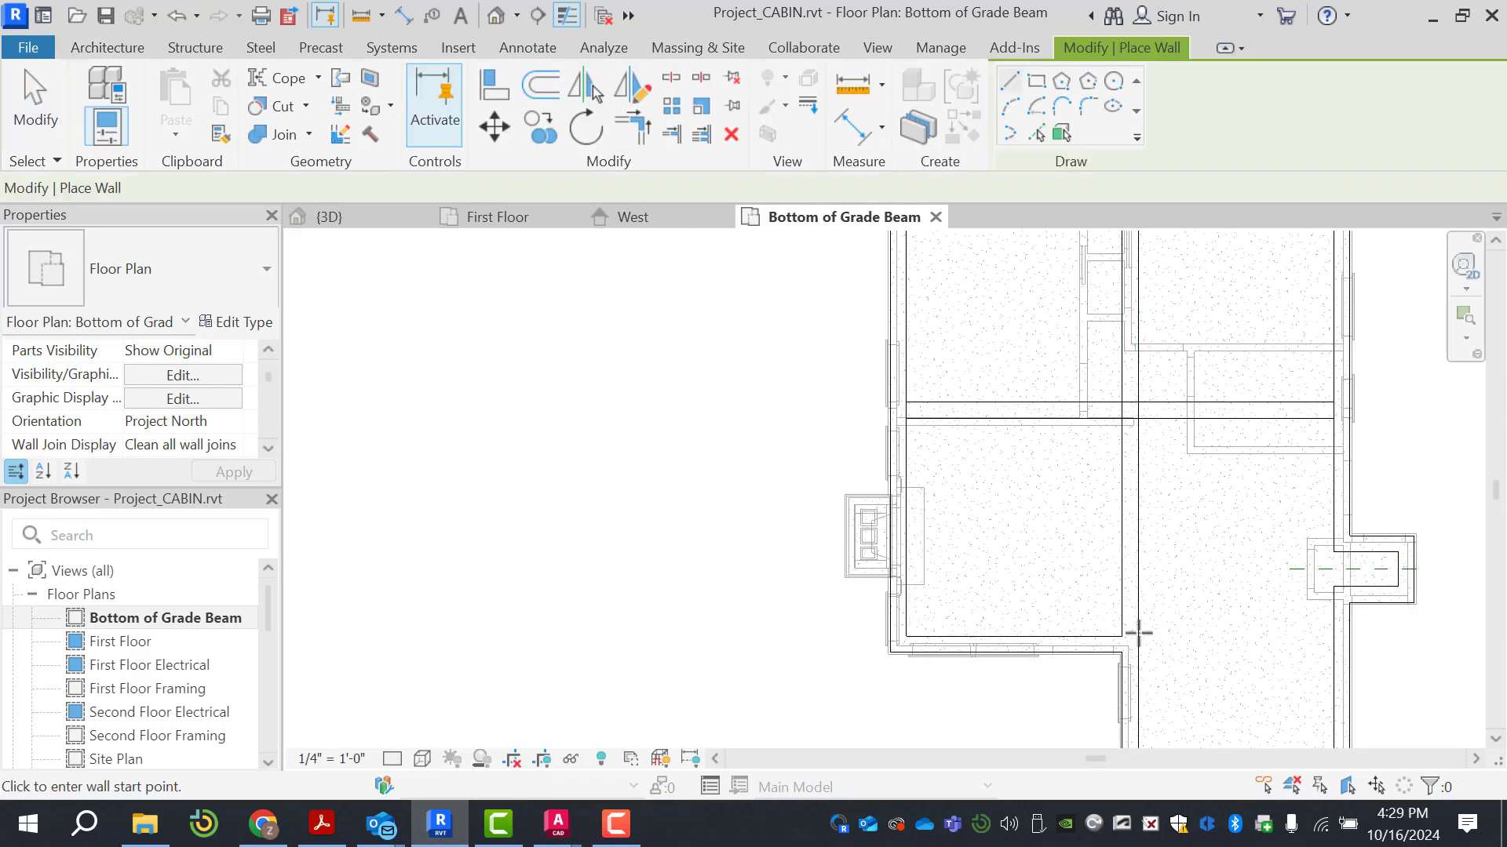
left_click(1123, 636)
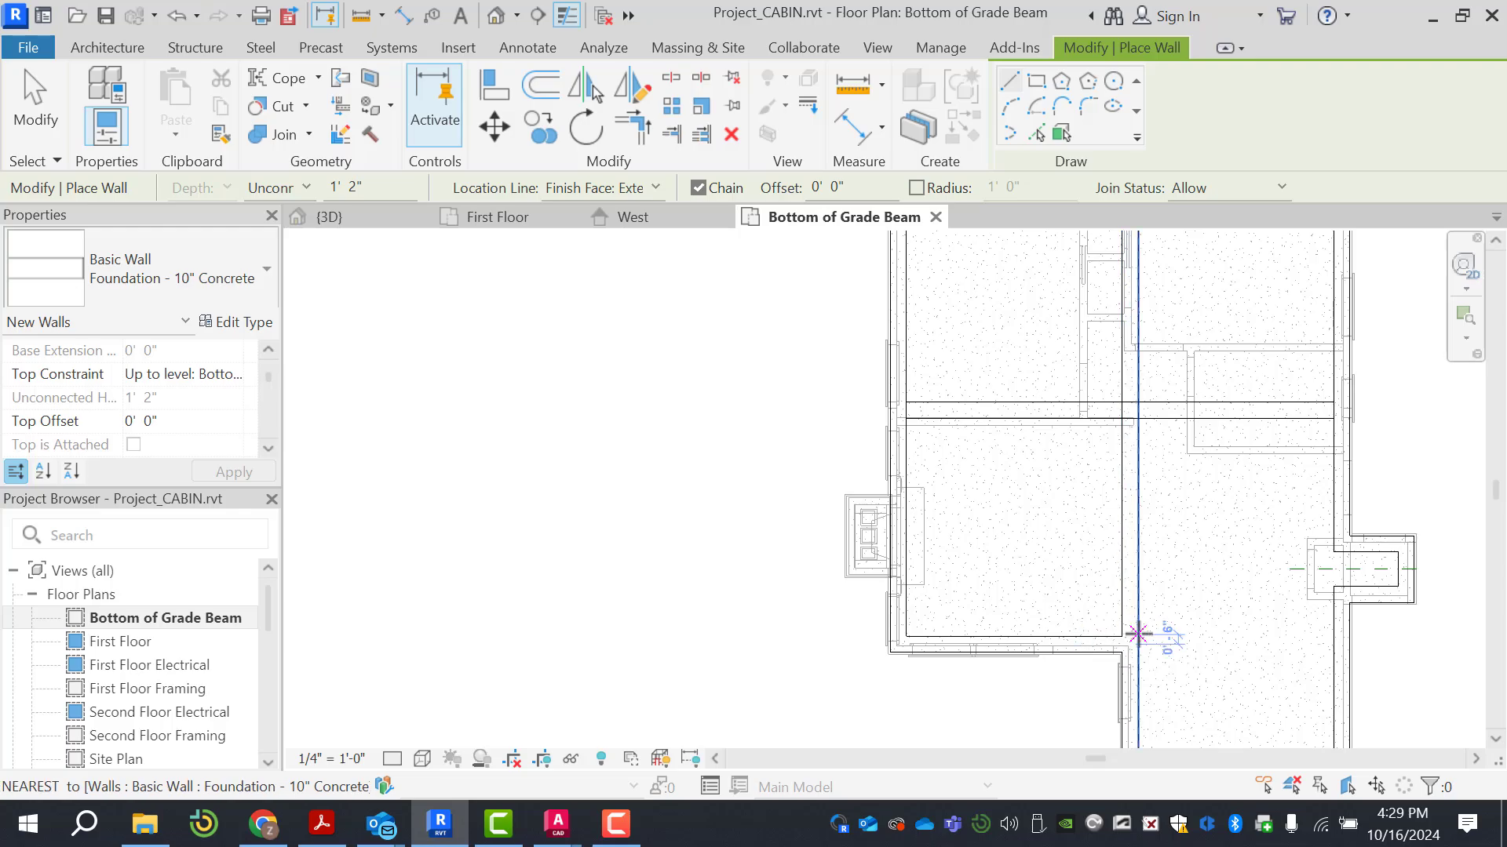
left_click(1138, 635)
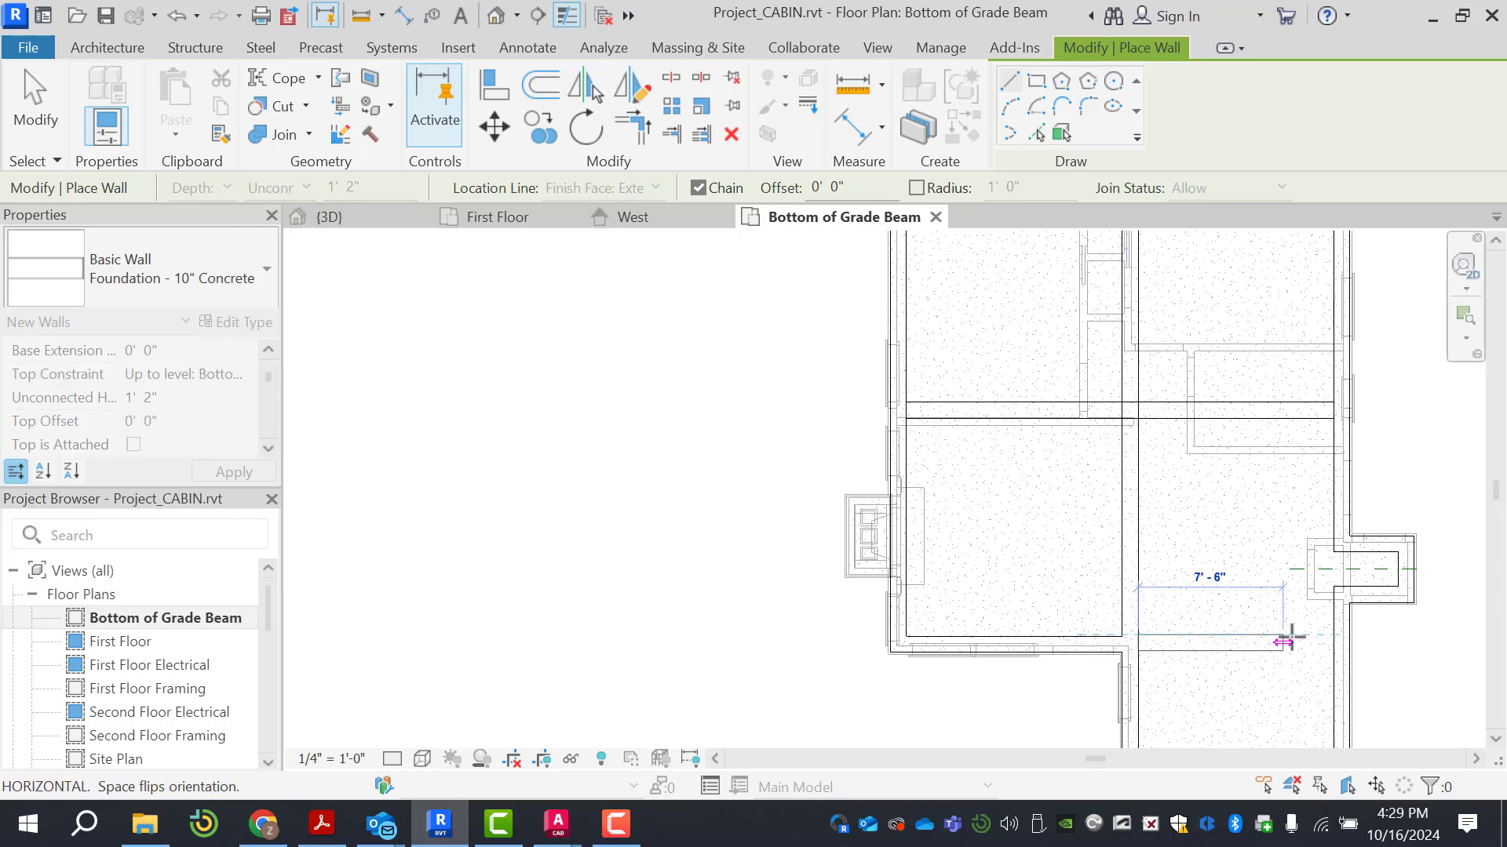
left_click(1333, 634)
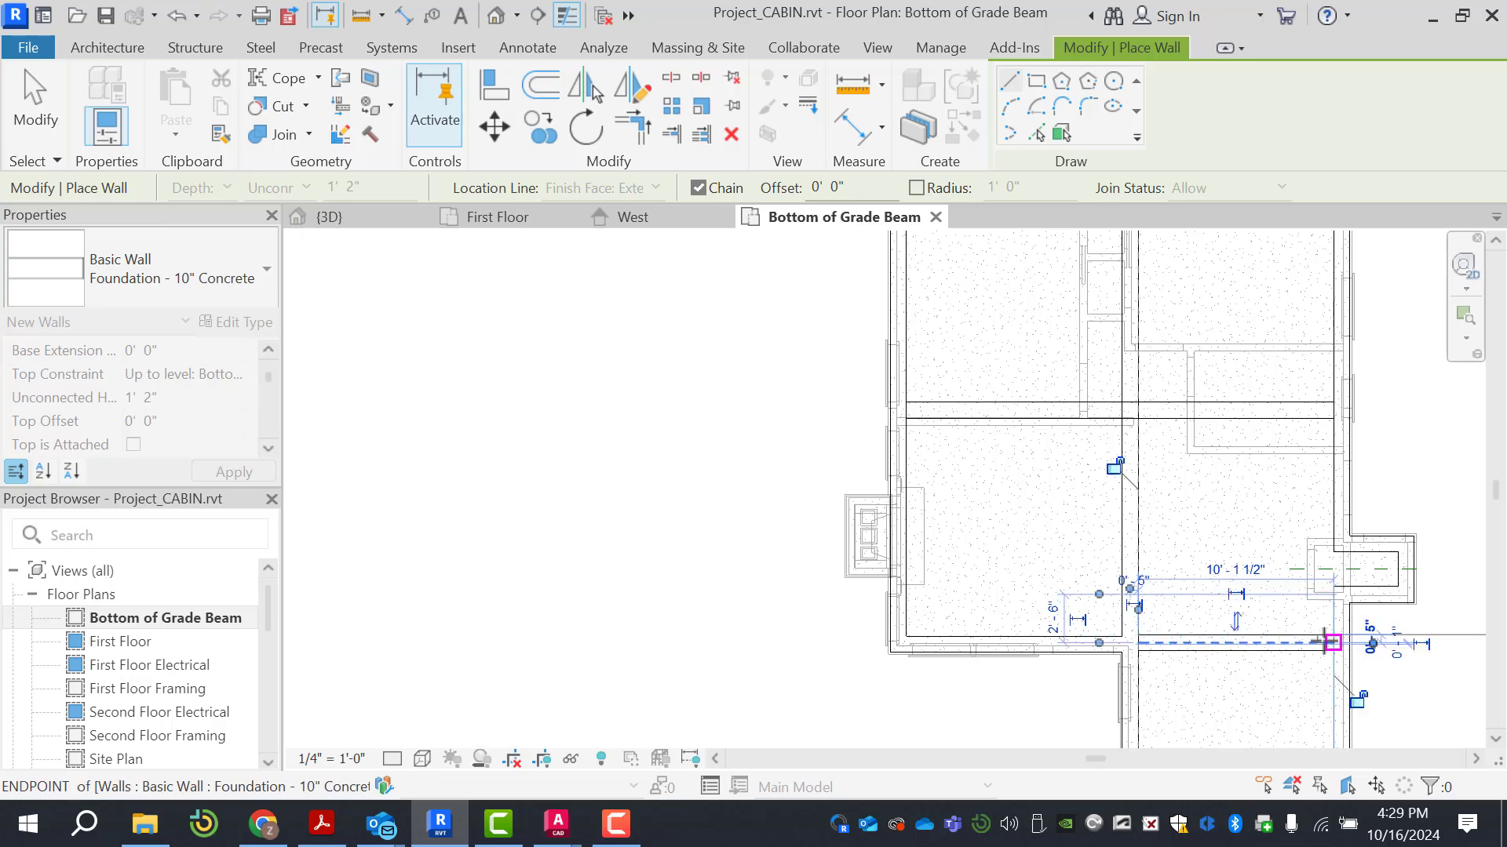
key("Escape")
key("Escape")
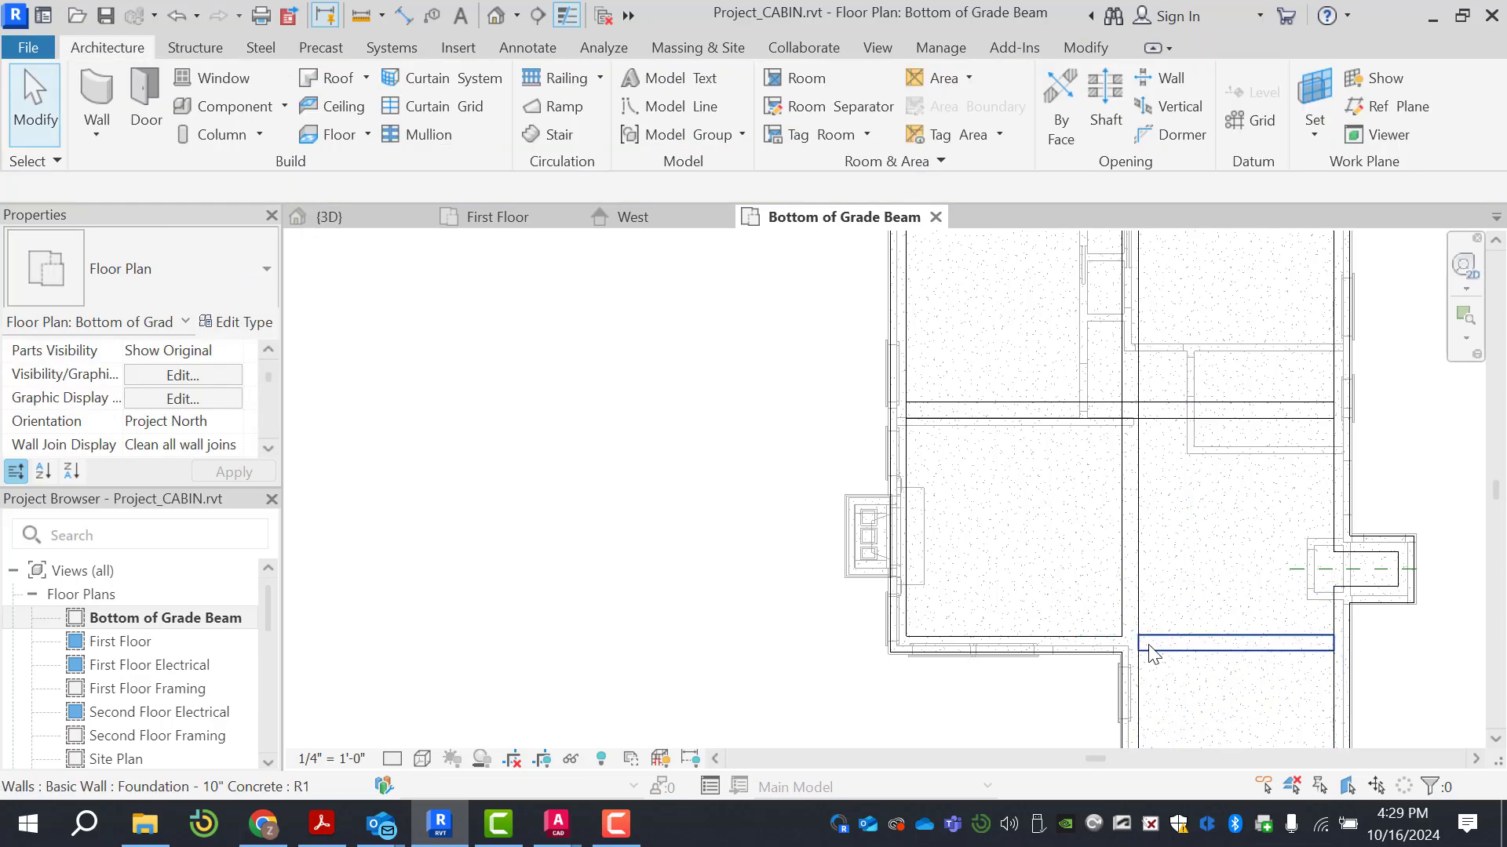
Extend the west end of the short cross wall to the west face of the north-south interior wall
left_click(1168, 645)
scroll(1129, 635, "up", 2)
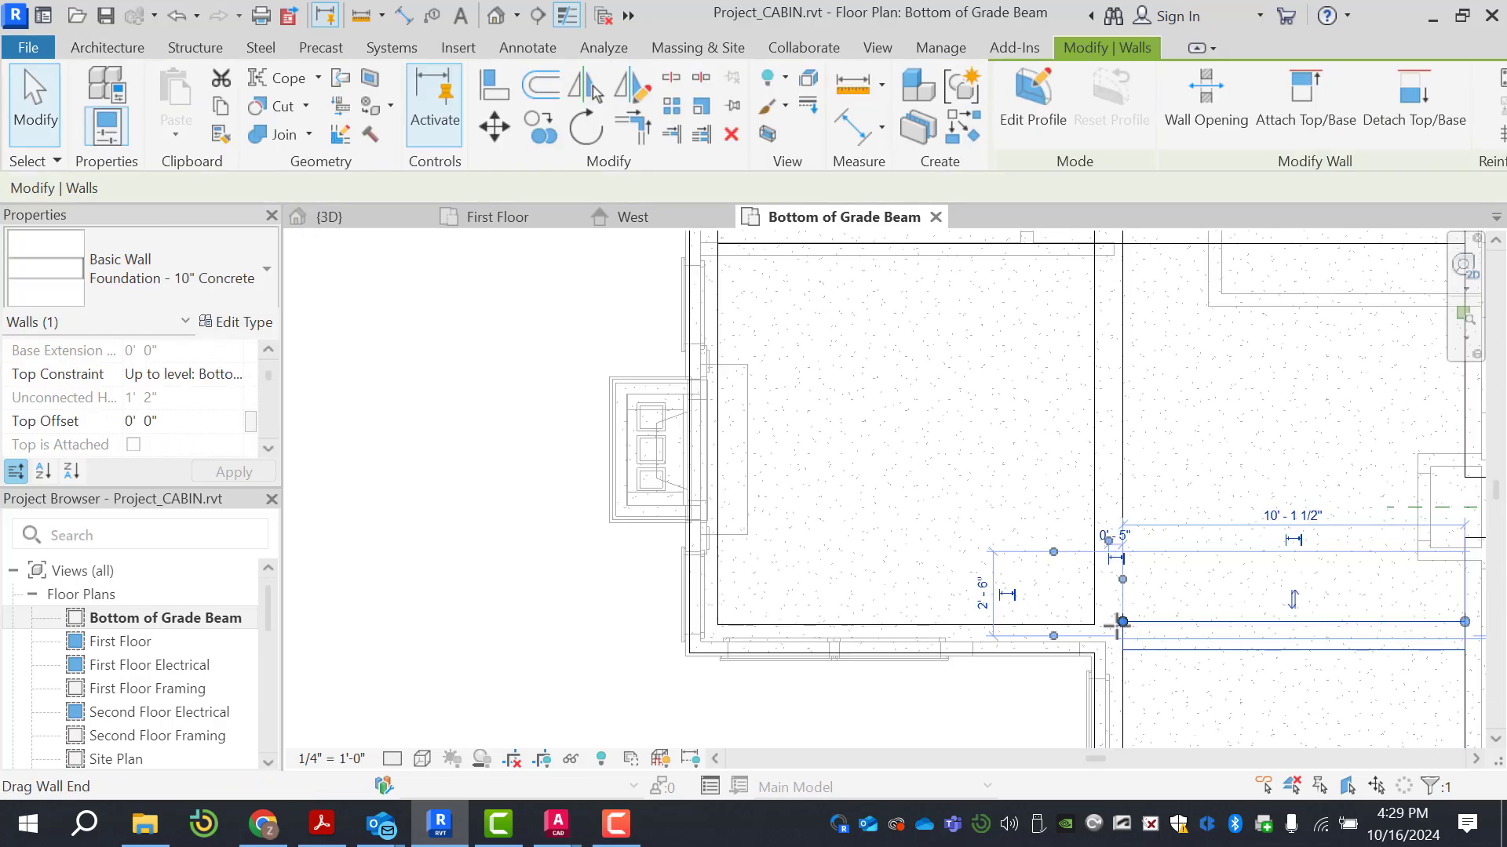
left_click_drag(1122, 621, 1093, 623)
scroll(1110, 649, "up", 2)
key("Escape")
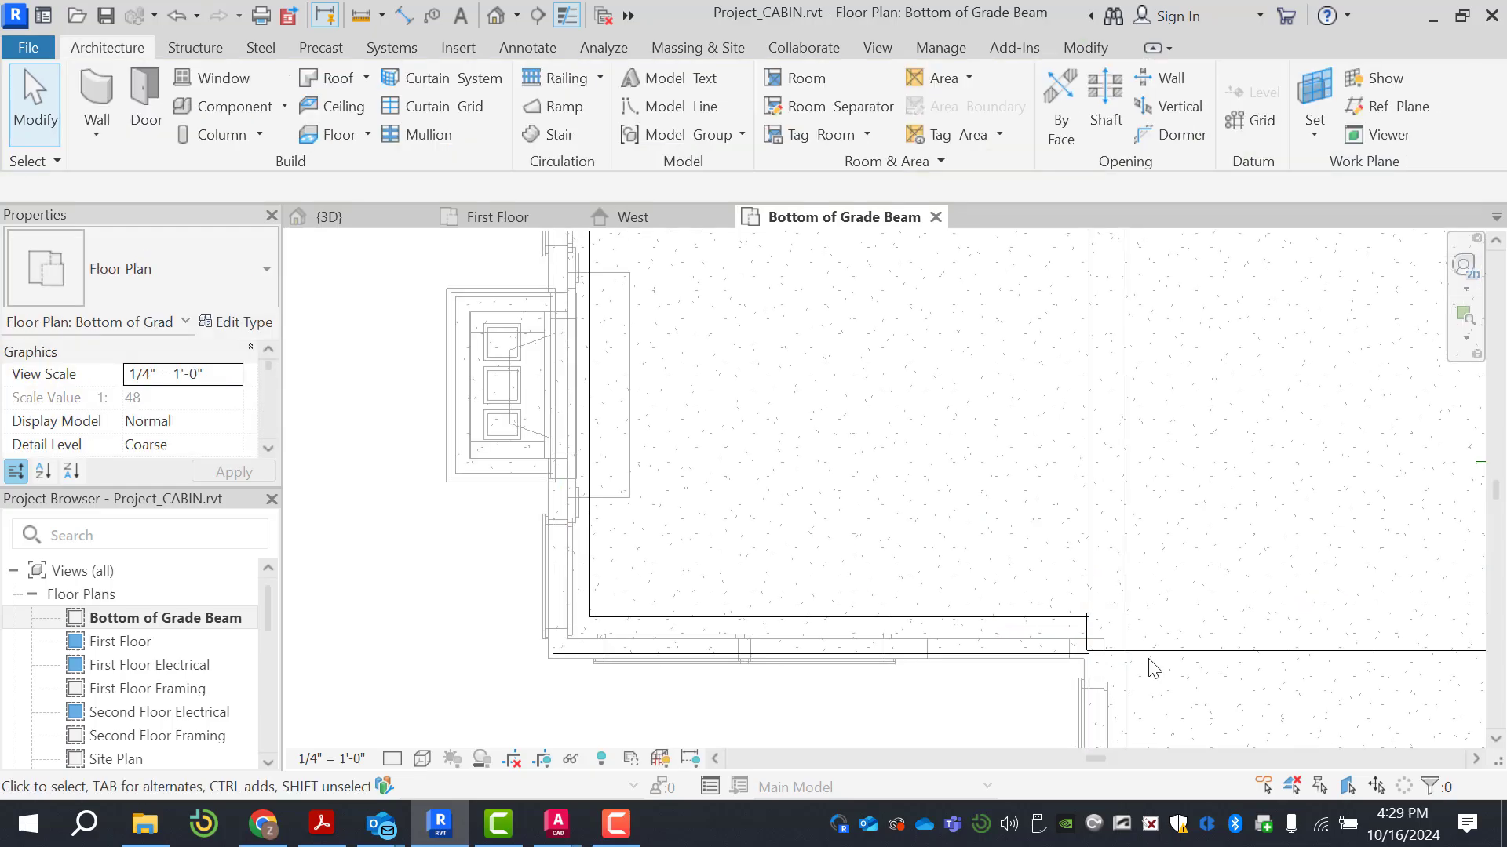
Align the short cross wall's south face with the outer face of the main slab's south foundation wall
scroll(1201, 645, "up", 2)
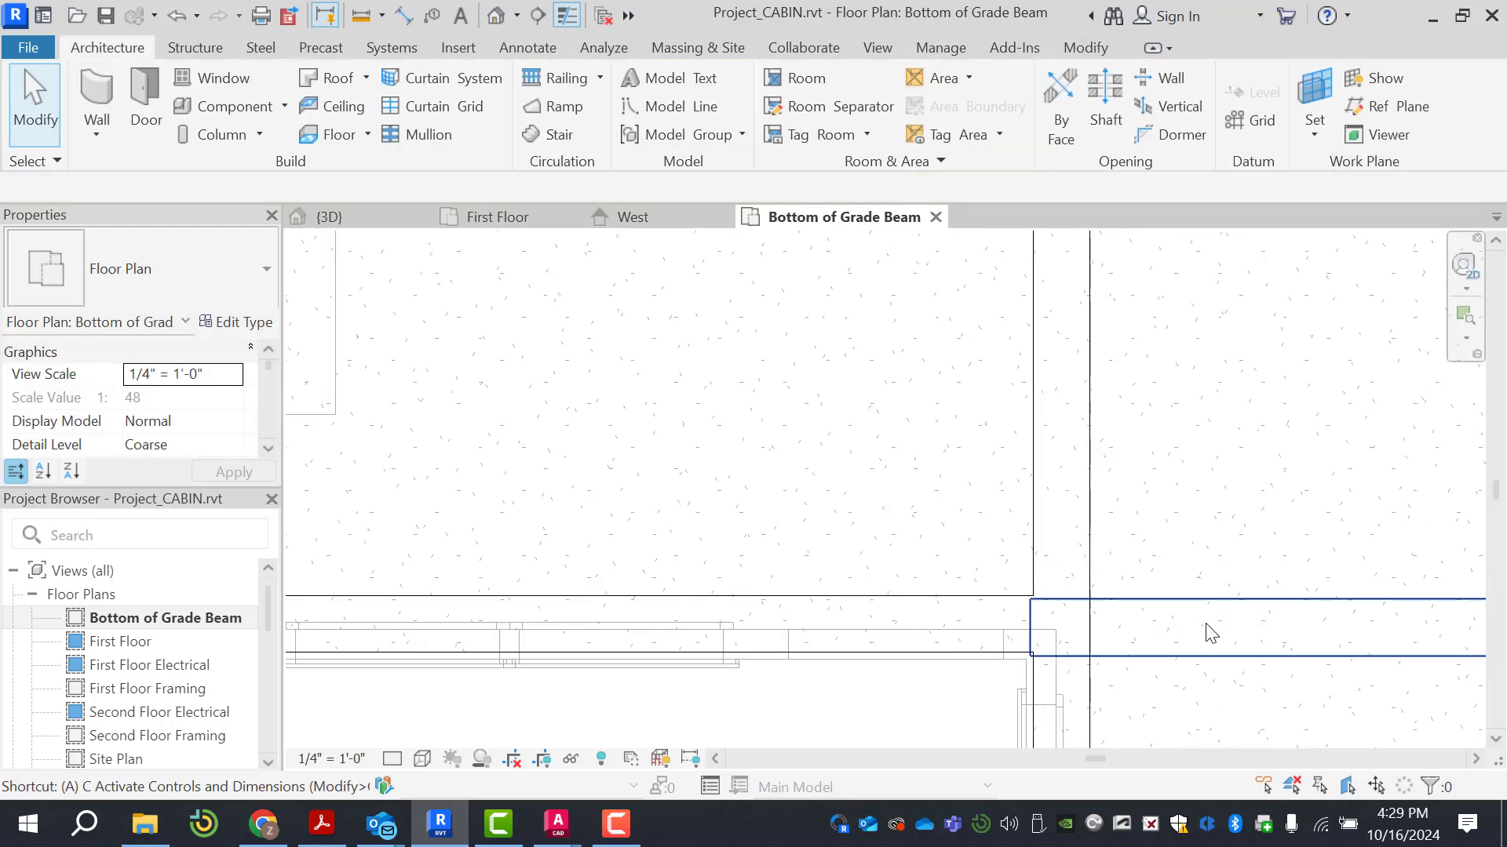
key("l")
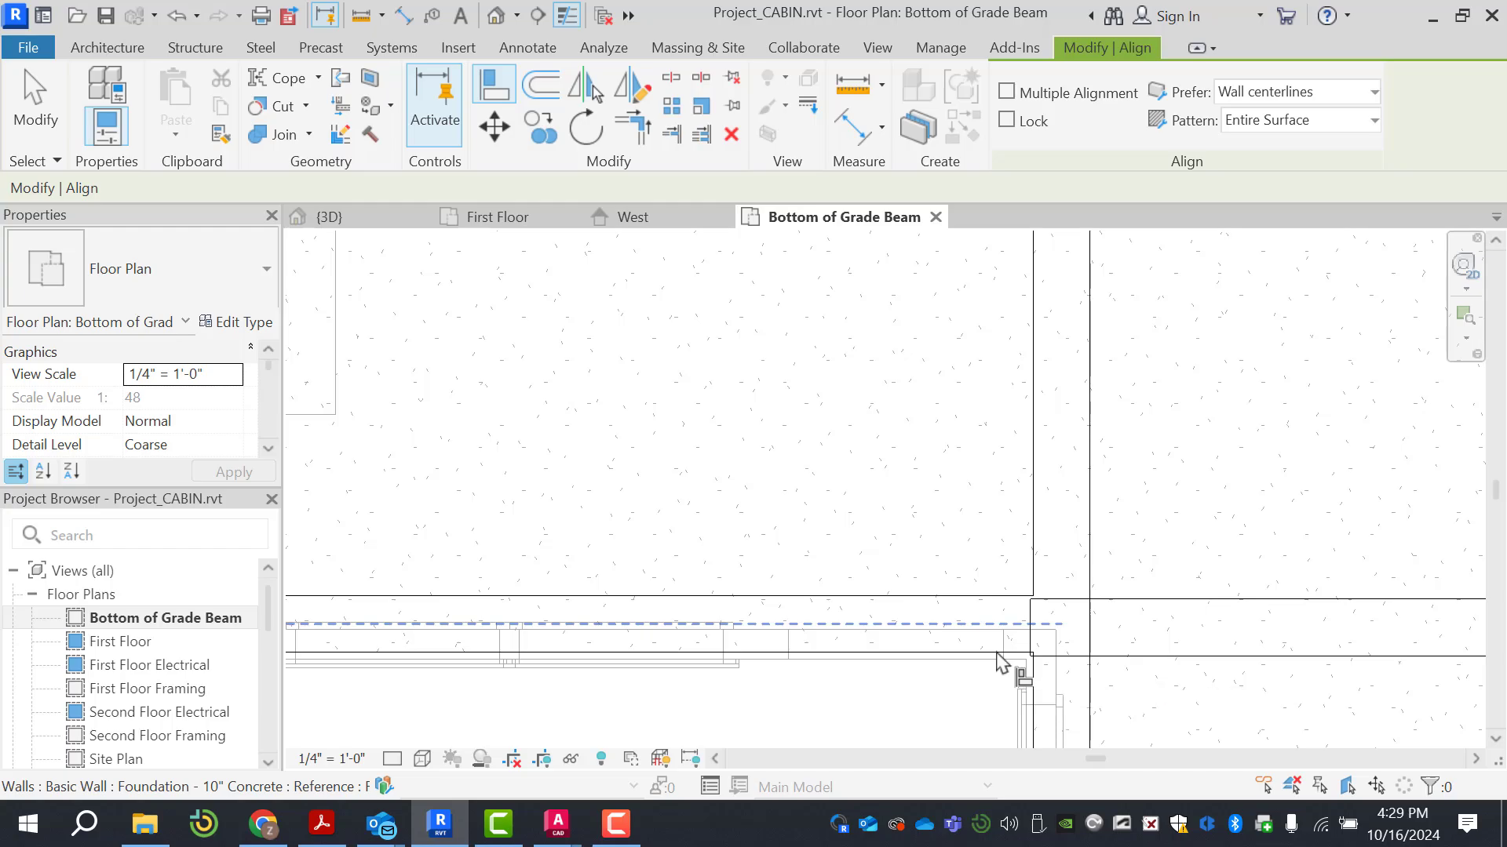
left_click(998, 656)
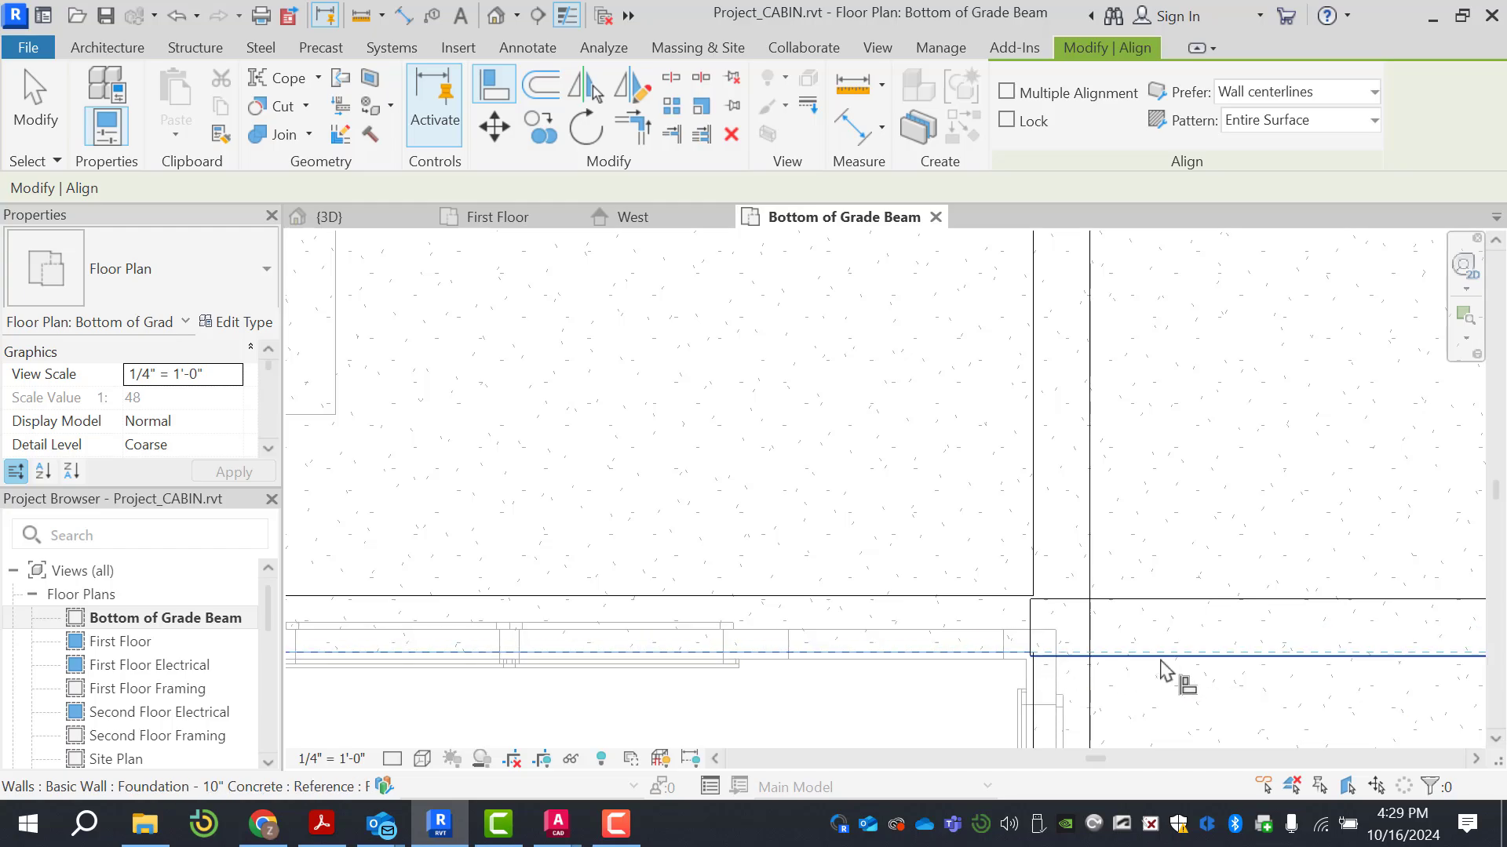
left_click(1161, 662)
key("Escape")
key("Escape")
Open the 3D view and examine the interior foundation walls from below the cabin's slab
scroll(860, 565, "down", 5)
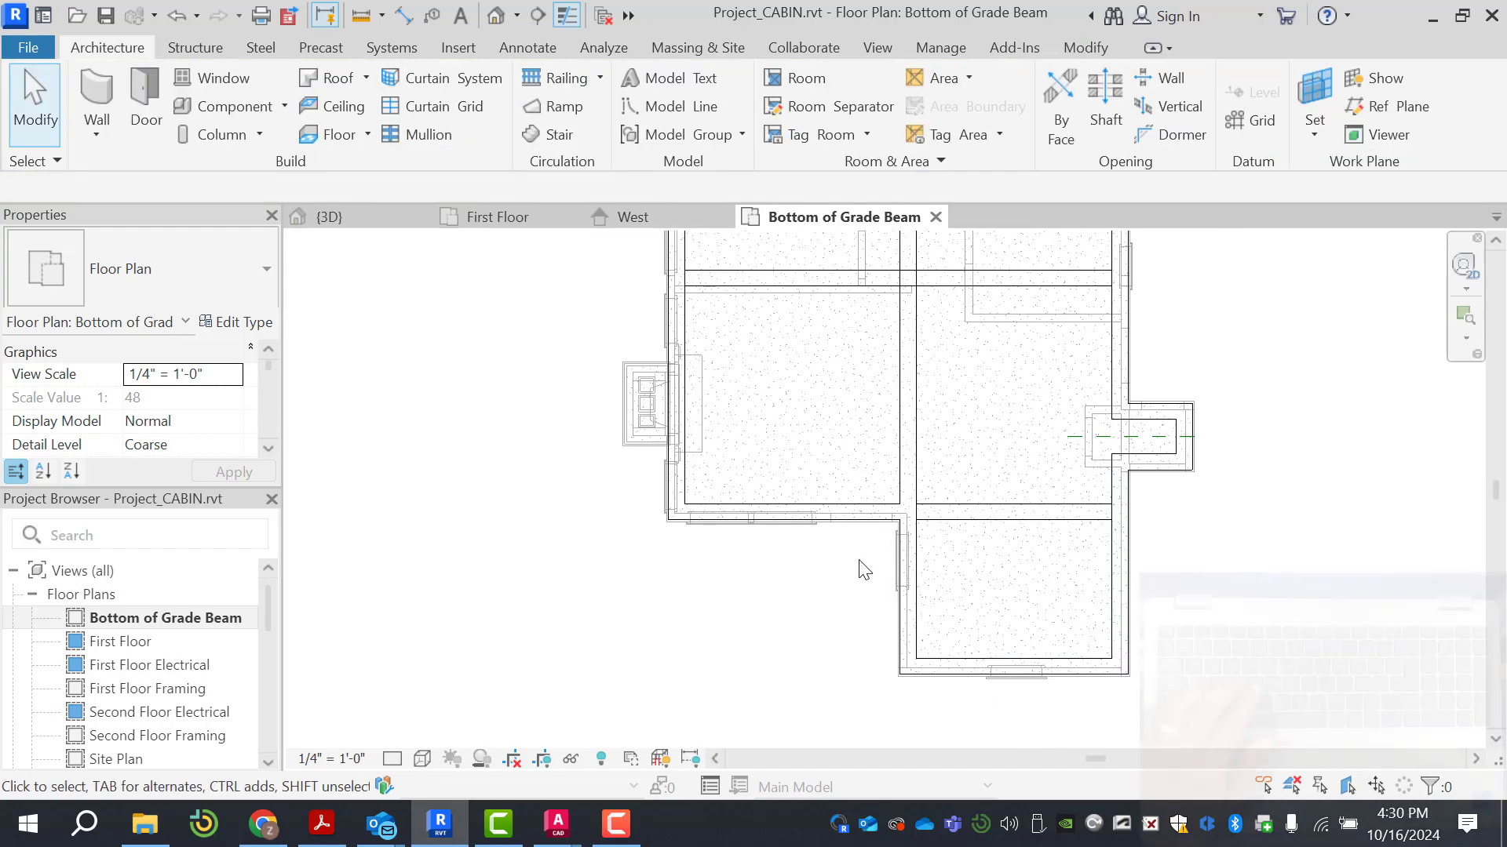
scroll(983, 514, "down", 1)
scroll(972, 471, "down", 1)
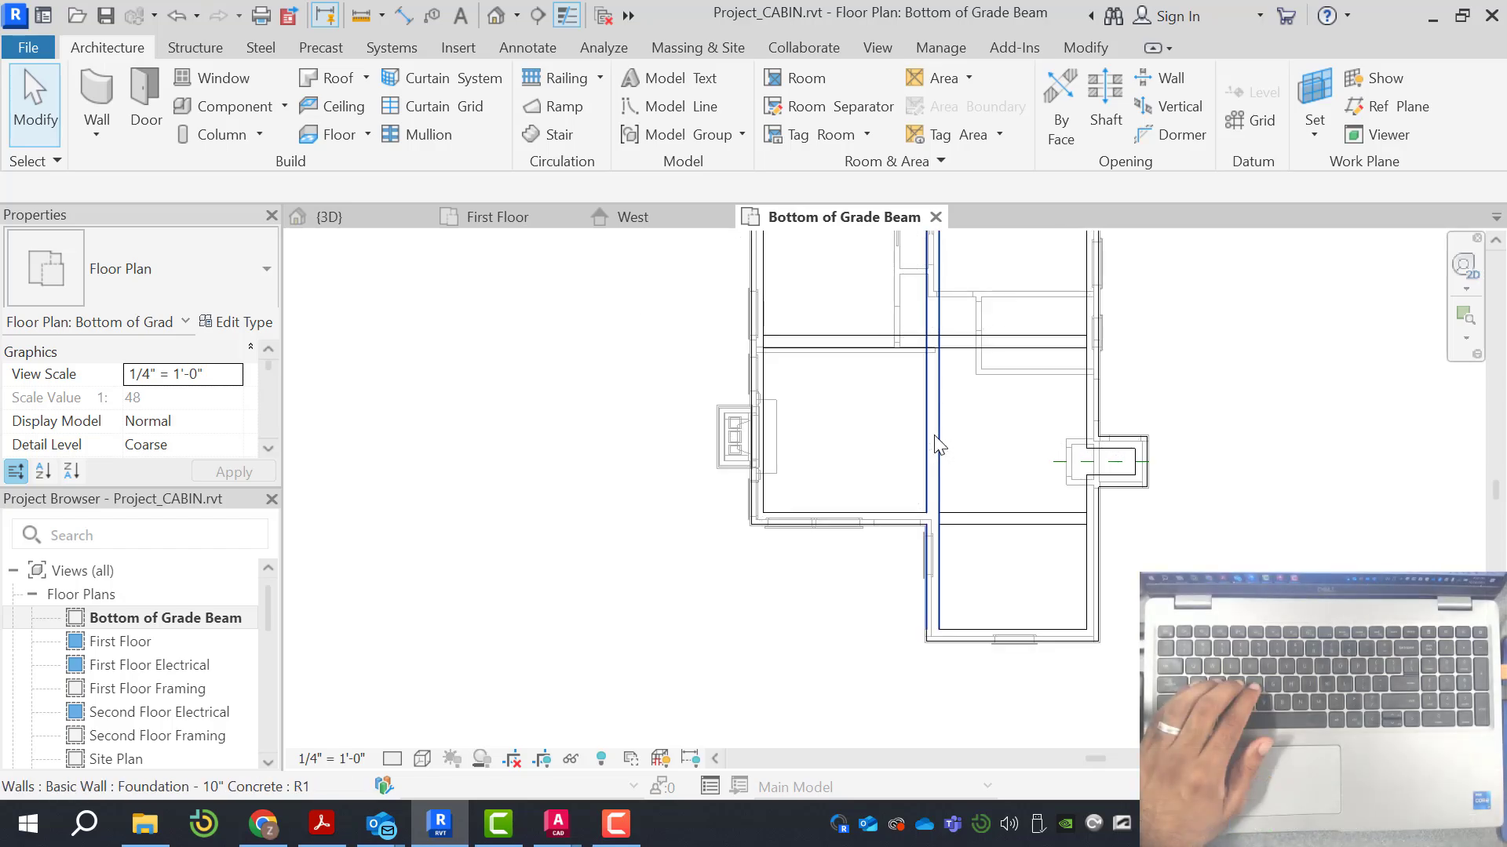
left_click(373, 224)
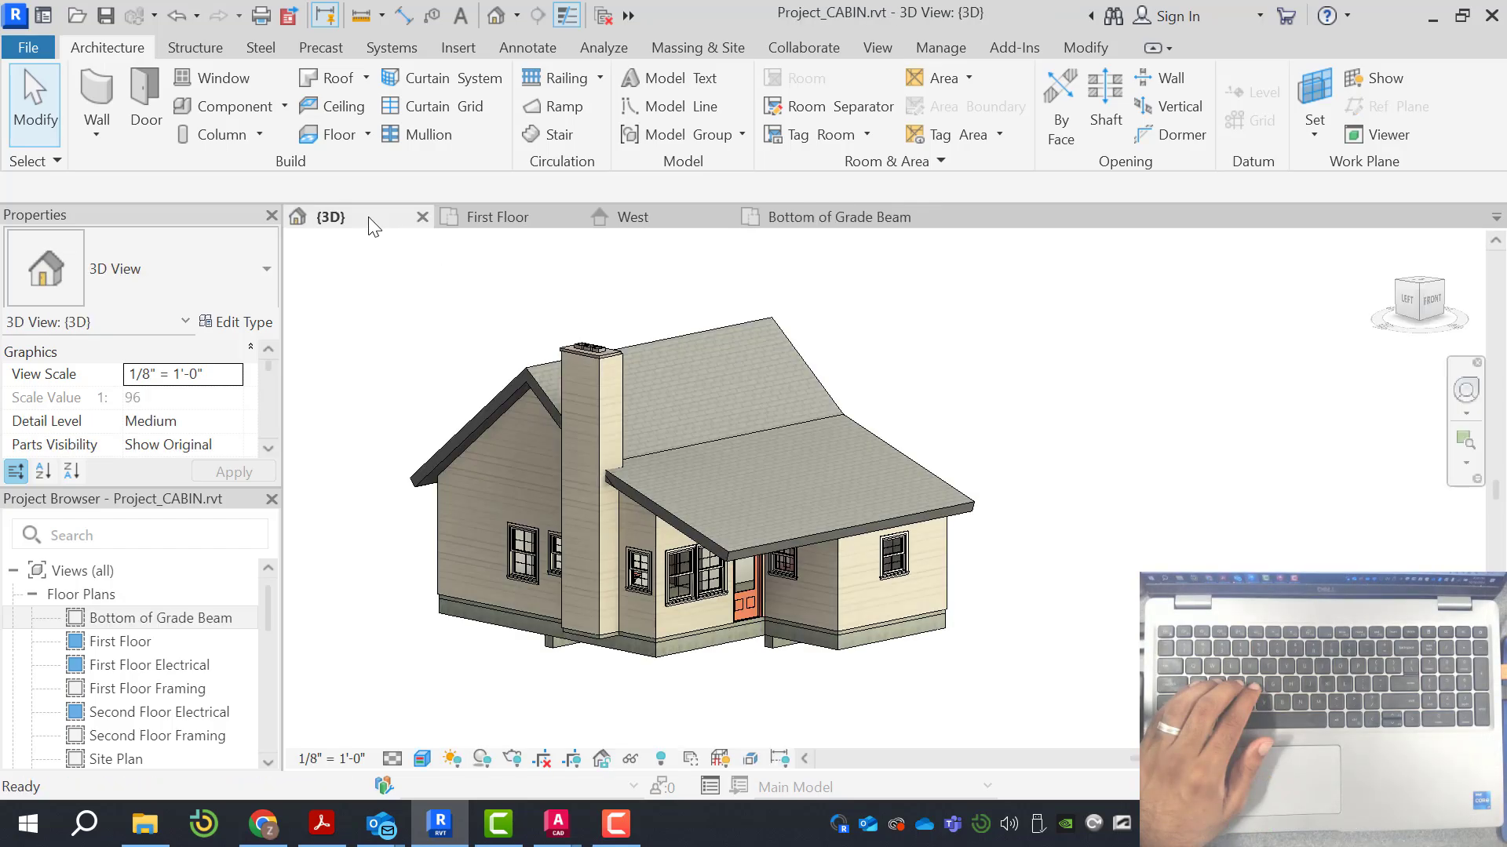
left_click(494, 608)
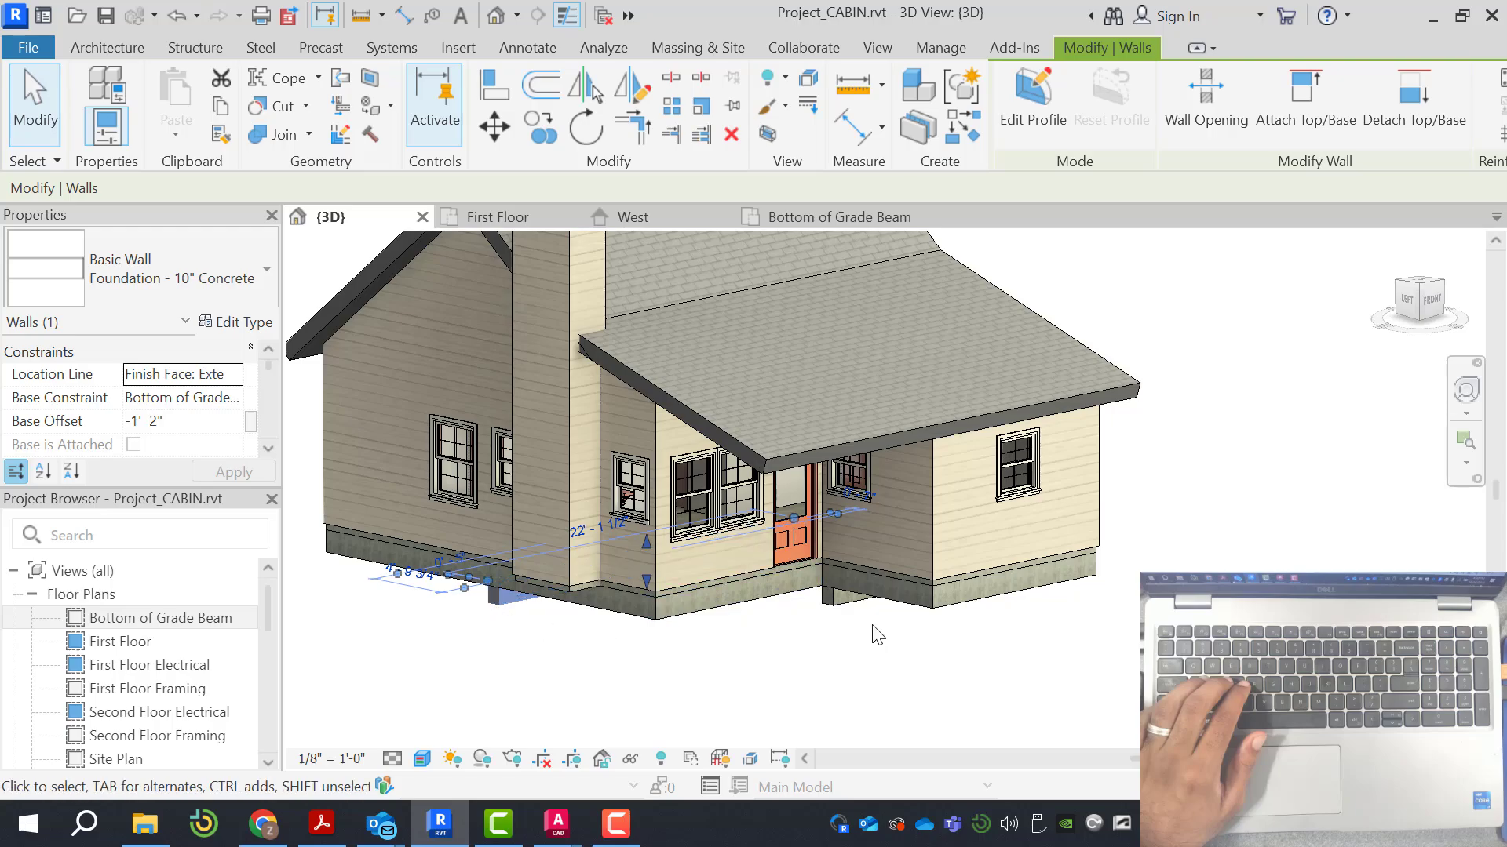
scroll(734, 655, "up", 2)
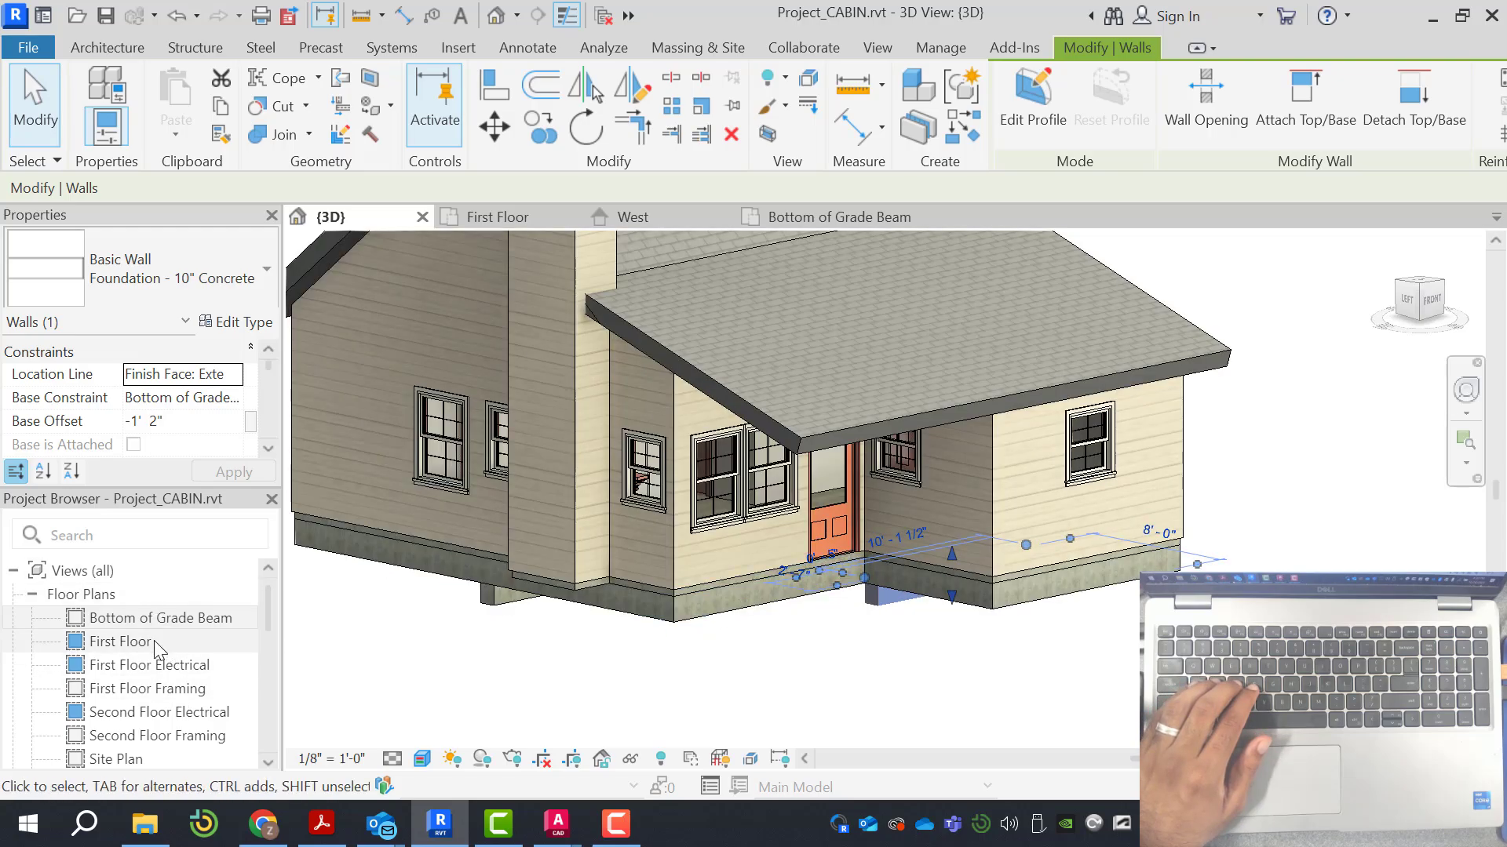
middle_click_drag(904, 668, 891, 738, "shift")
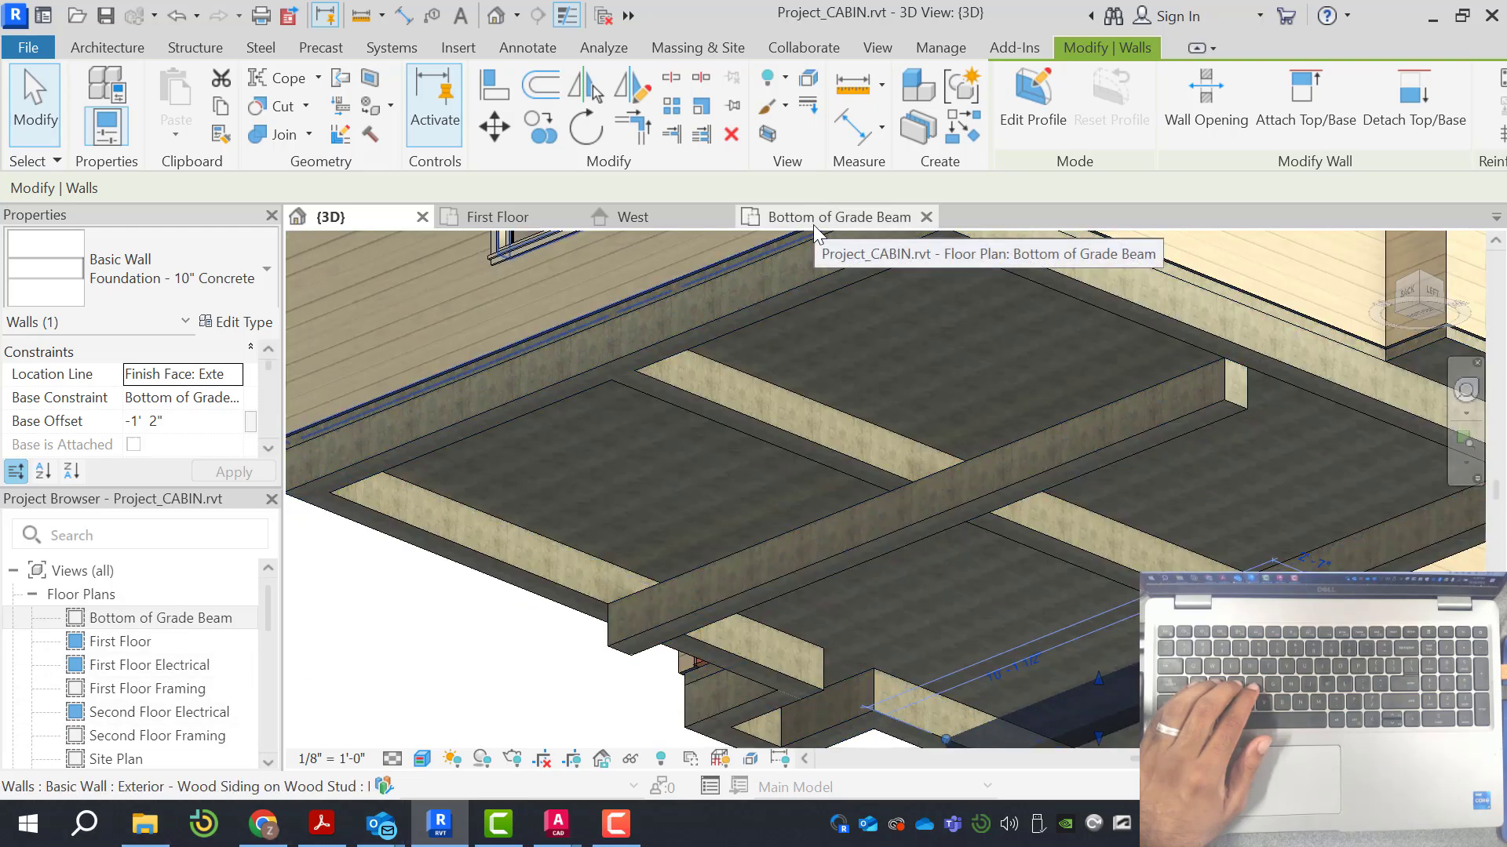
Set the base constraint of the two east-west interior foundation walls to Top of Grade Beam
left_click(1046, 485, "ctrl")
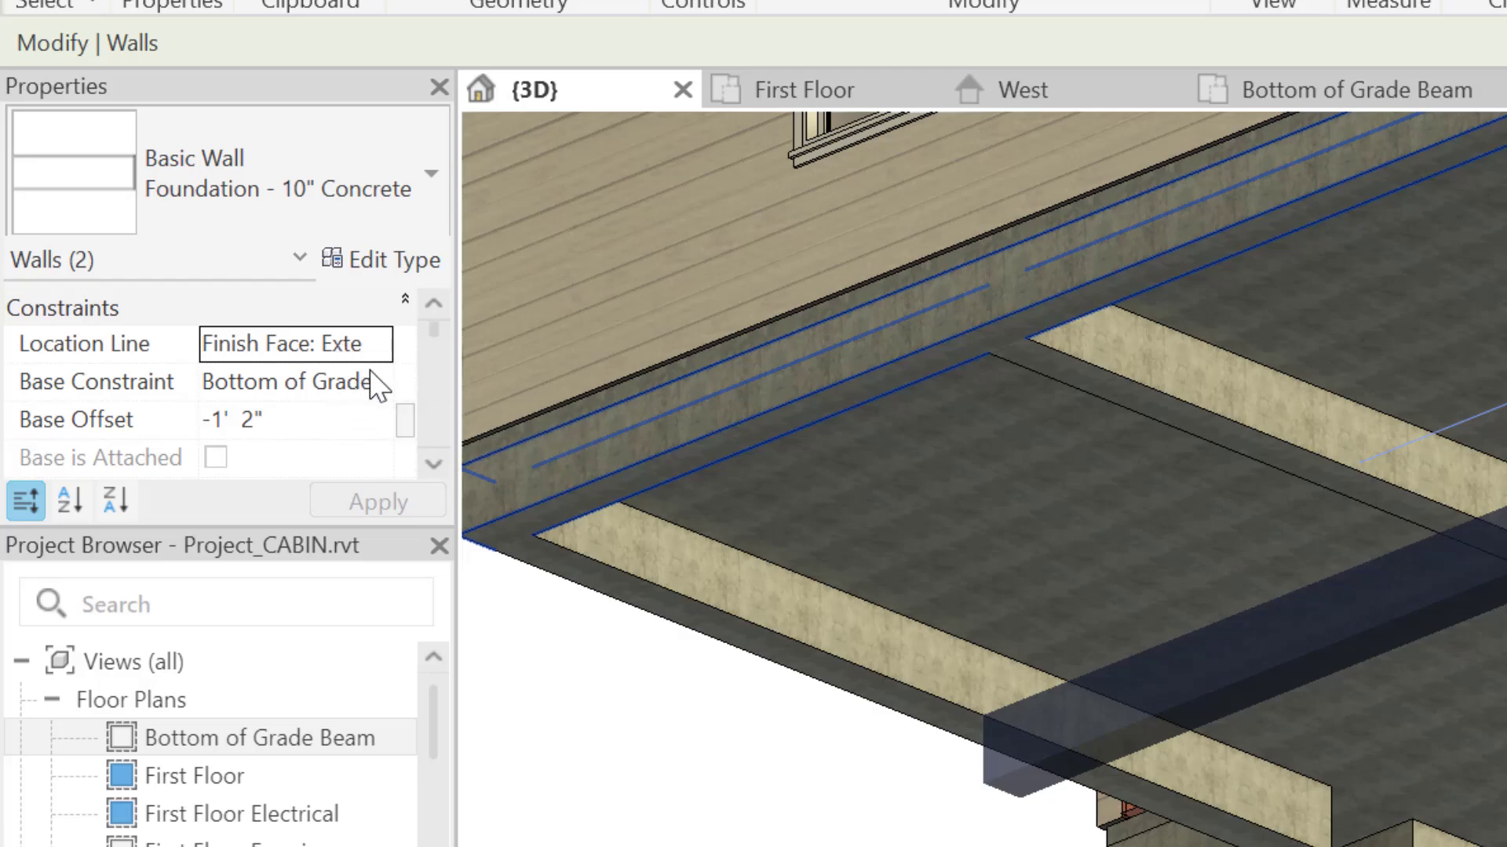
scroll(369, 357, "down", 1)
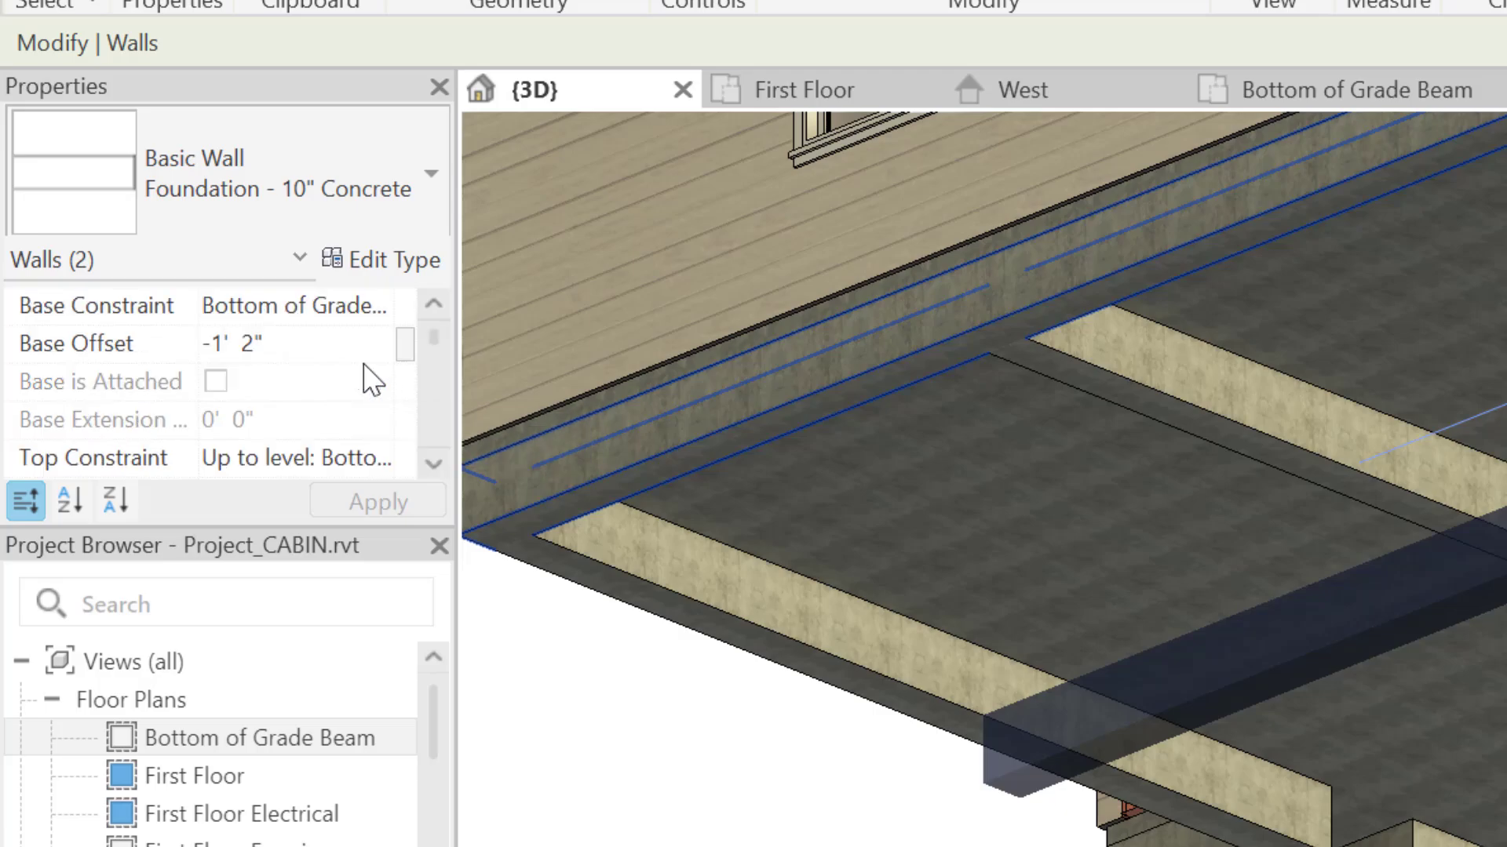
scroll(364, 352, "up", 1)
left_click(374, 382)
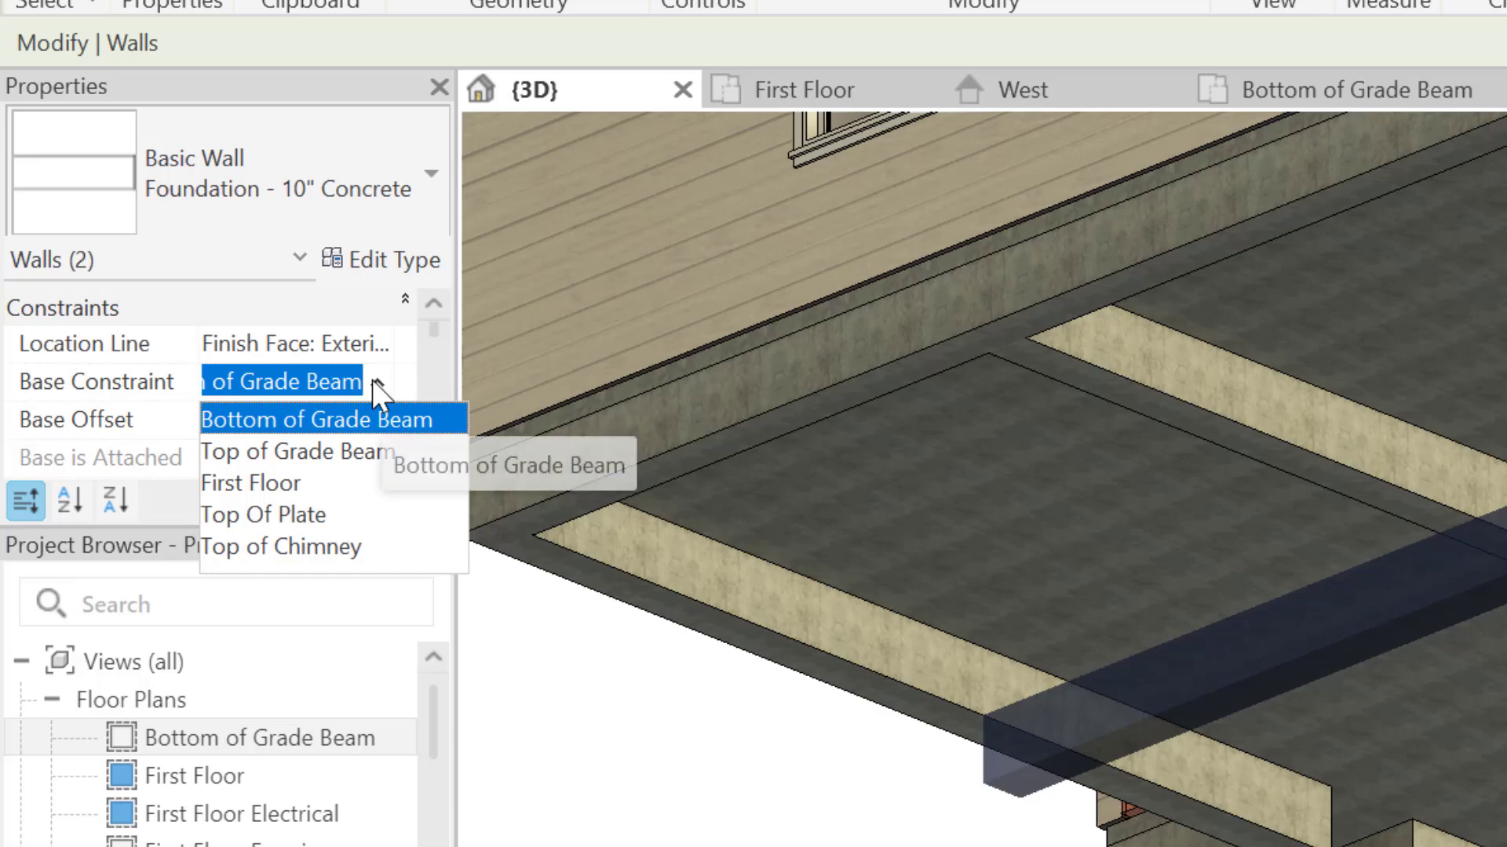
left_click(371, 453)
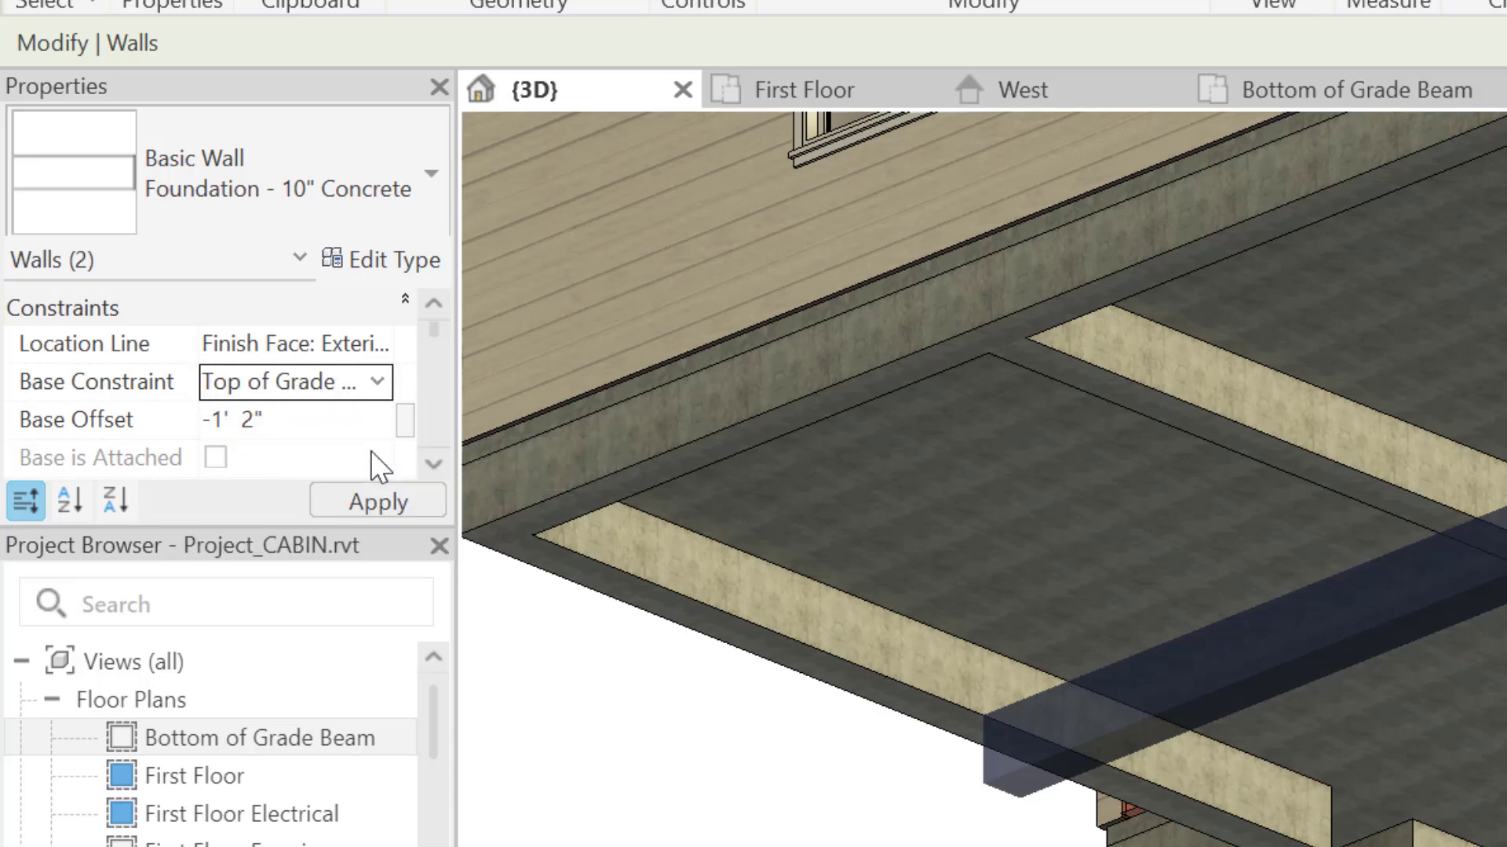
middle_click_drag(1208, 520, 1498, 540)
scroll(1499, 540, "down", 2)
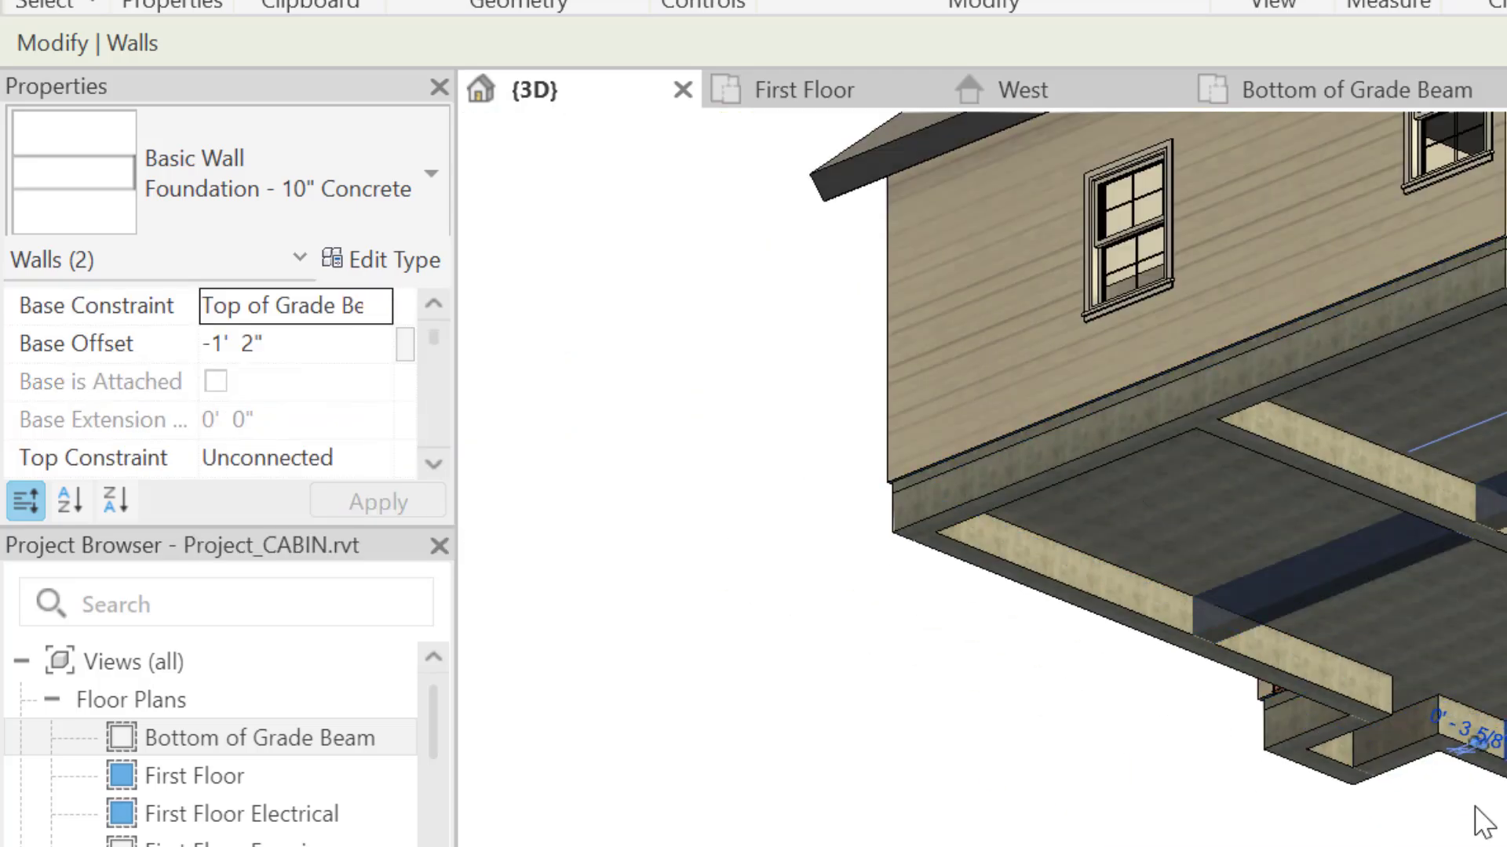
scroll(380, 377, "up", 2)
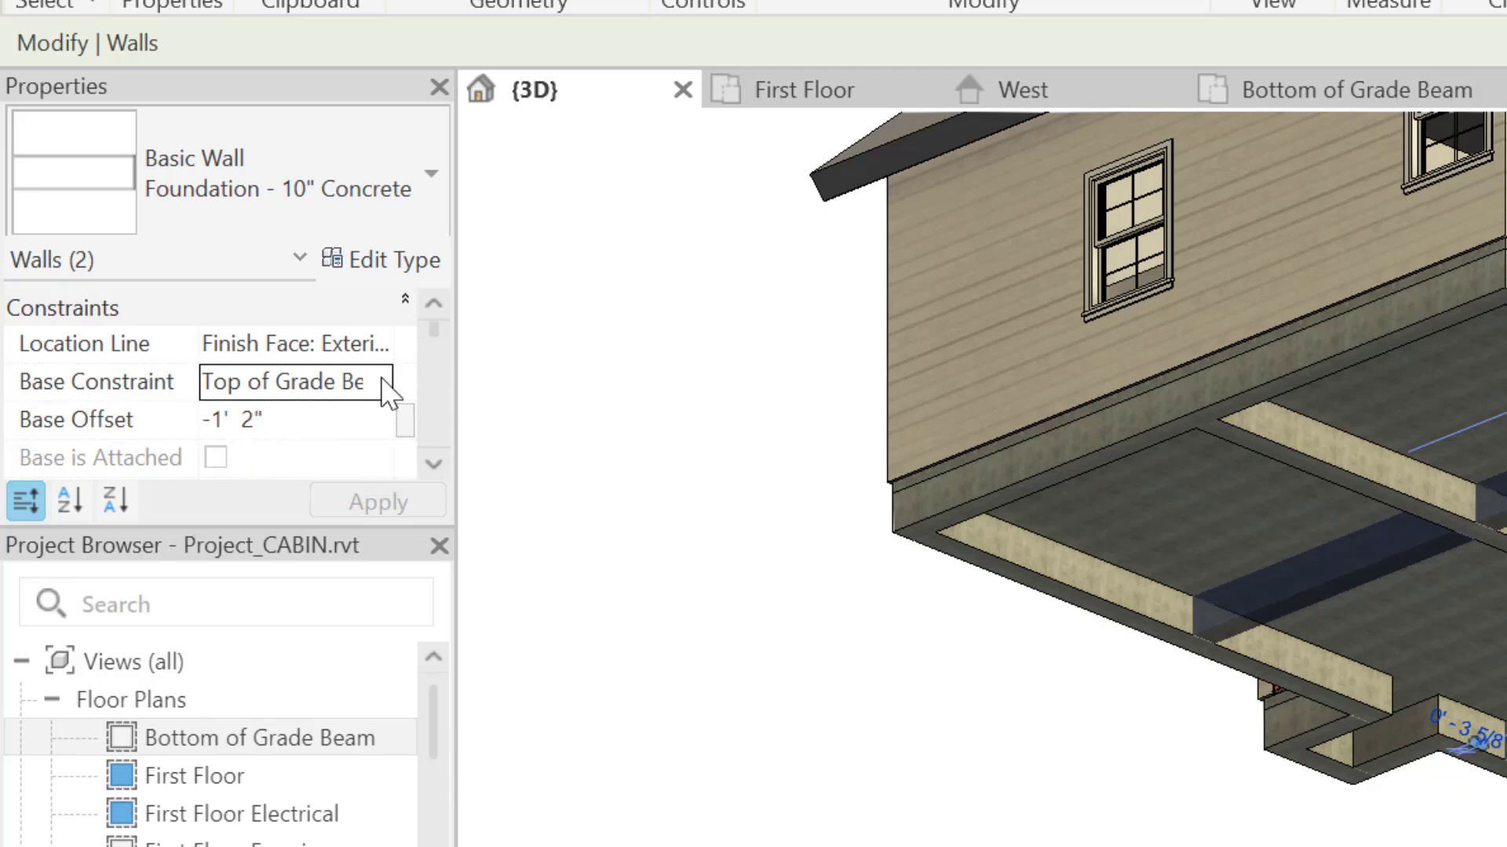
scroll(401, 392, "down", 2)
scroll(355, 421, "down", 3)
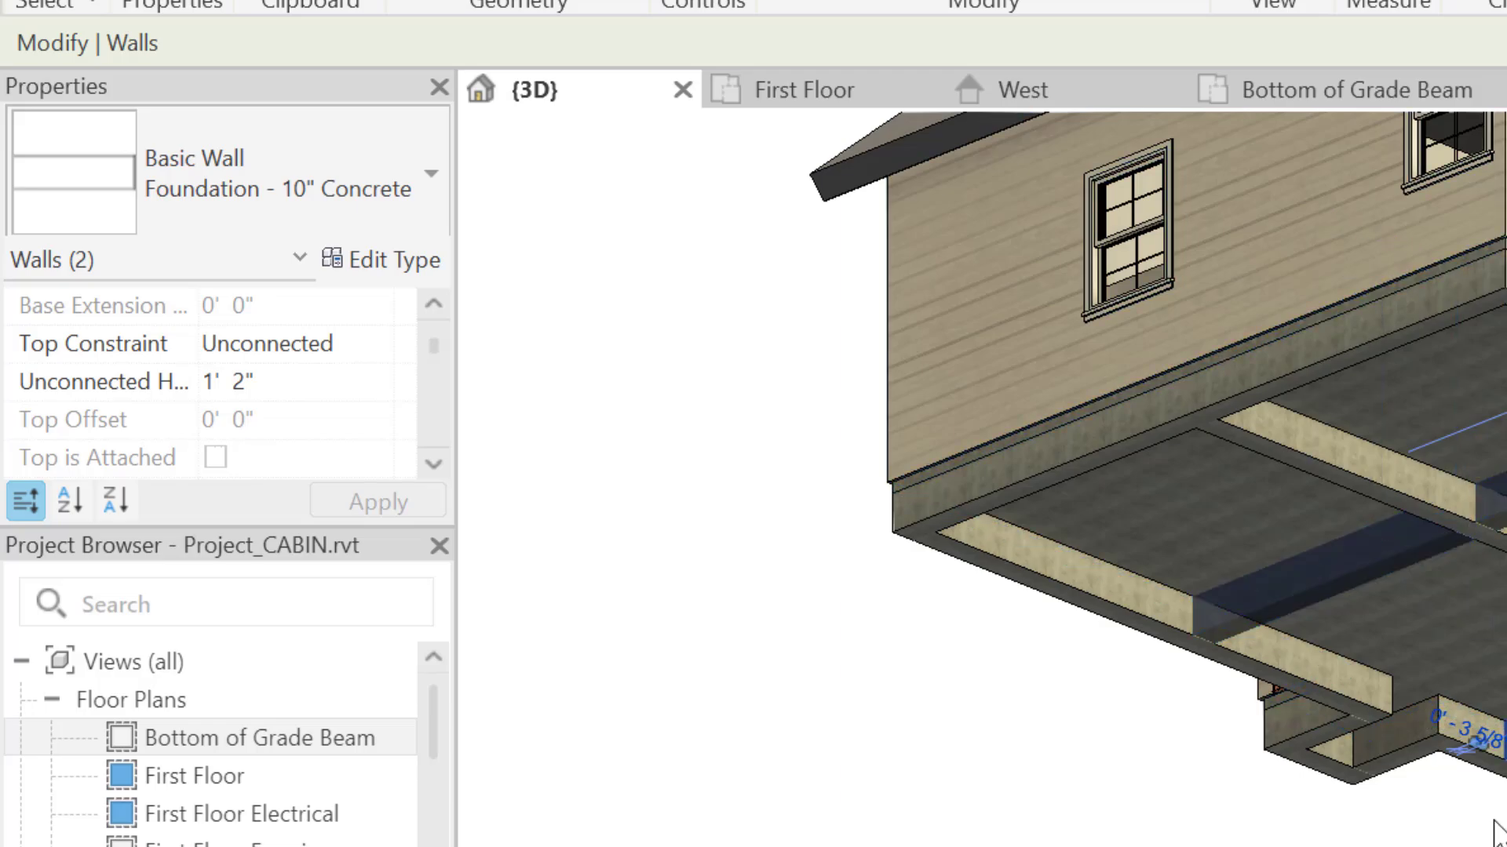
key("Escape")
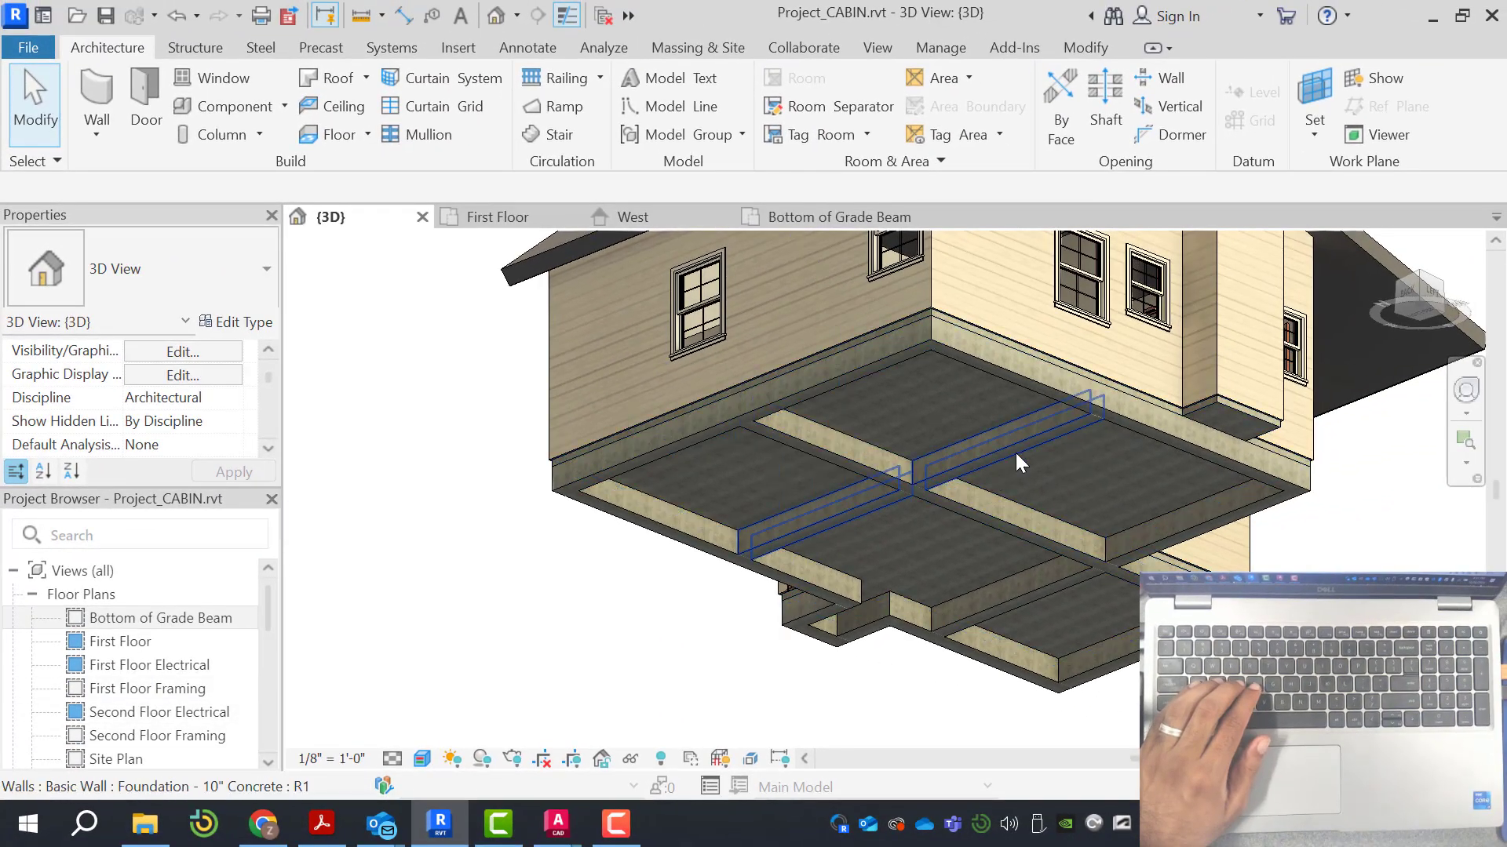
Switch to the AutoCAD drawing Cabin+Prototype CAD TO REVIT and examine the foundation plan dimensions between the fireplace bump-out and the east-west grade beam
left_click(1002, 455)
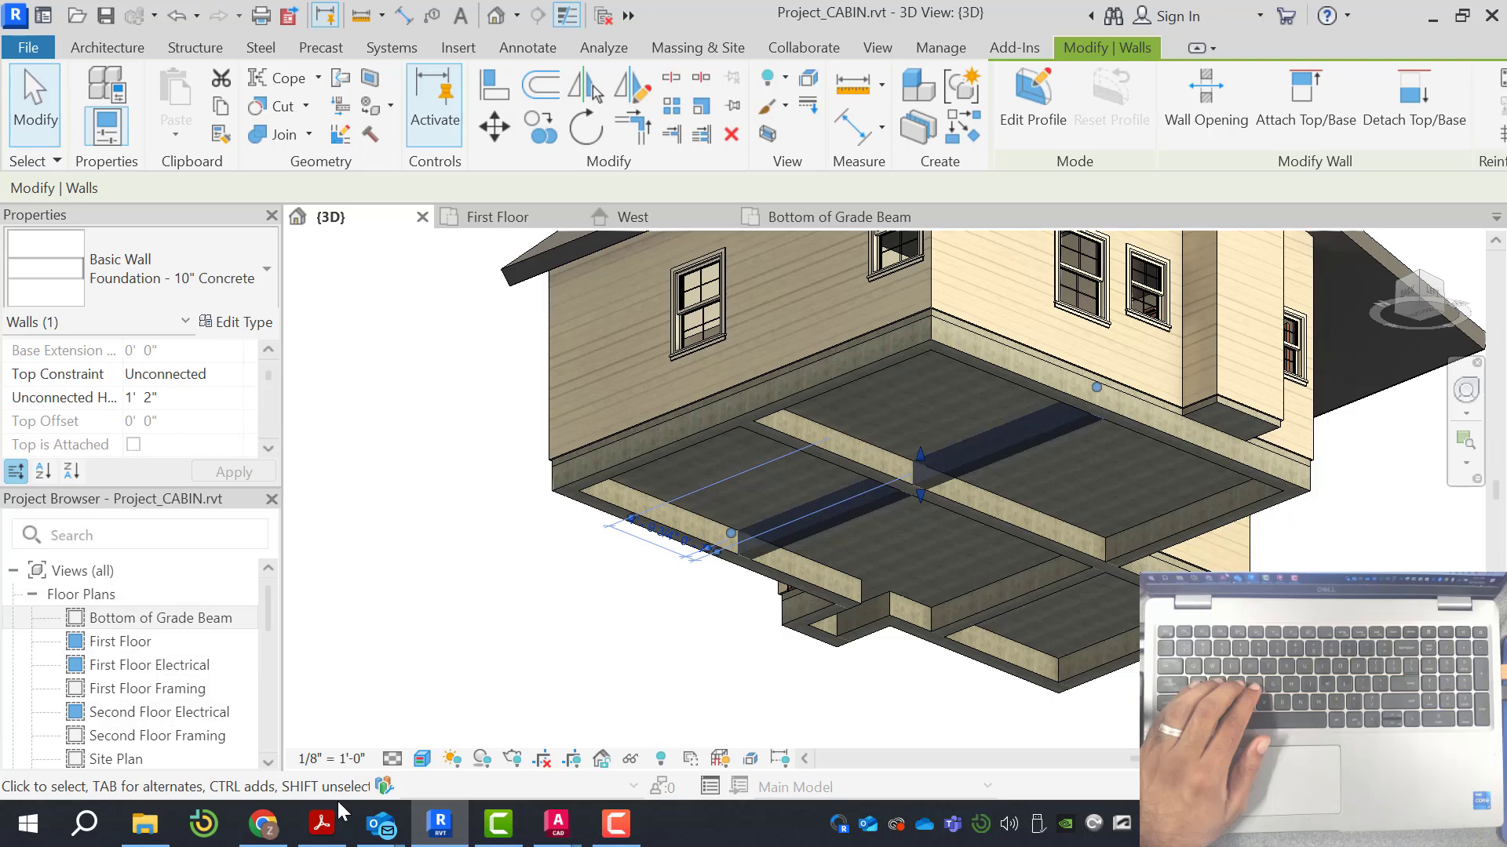
mouse_move(557, 824)
left_click(624, 761)
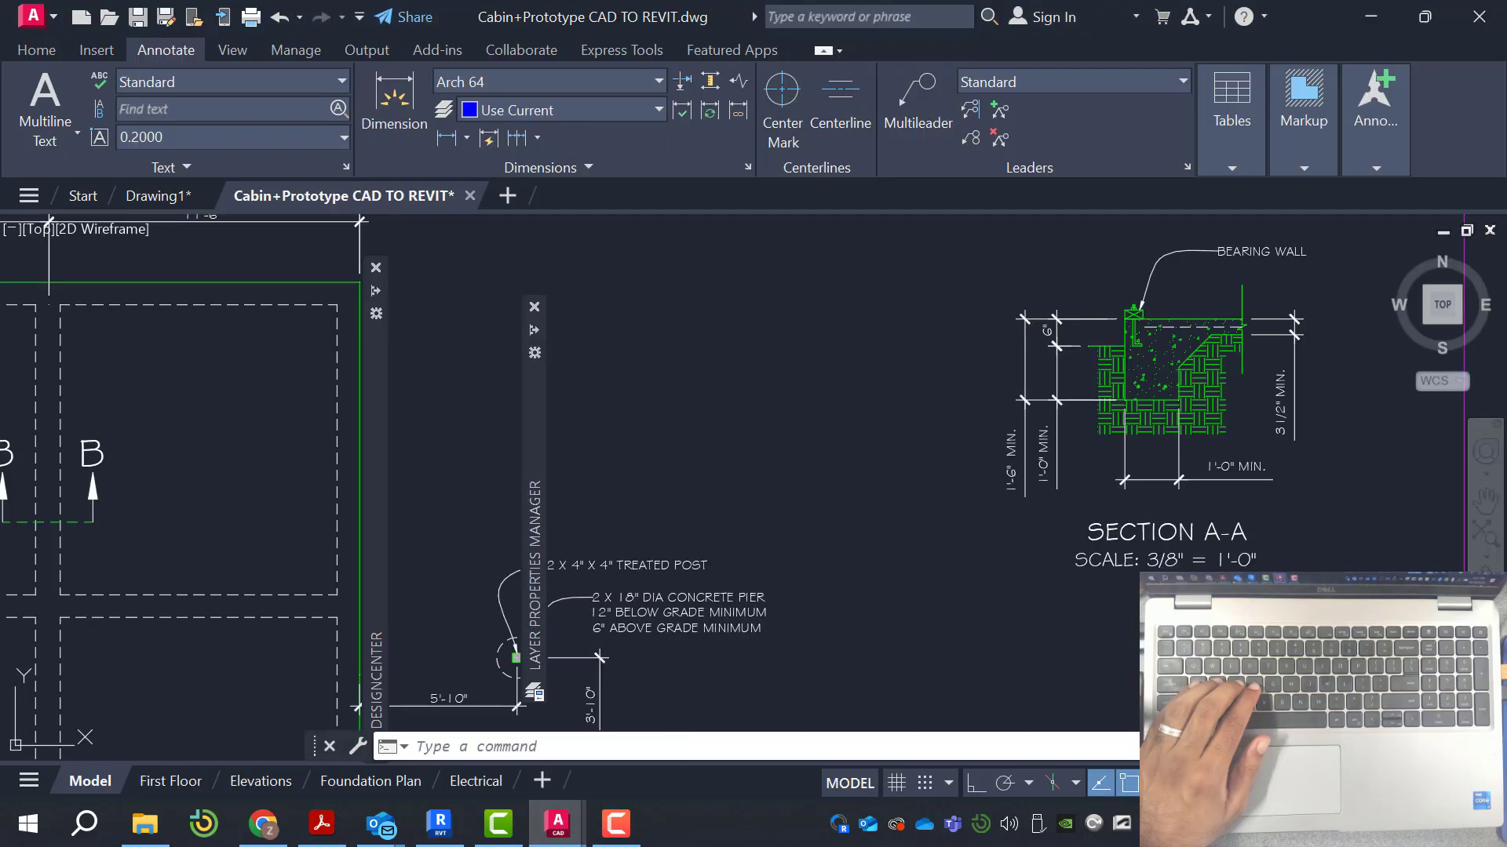
scroll(604, 432, "down", 8)
scroll(496, 441, "up", 5)
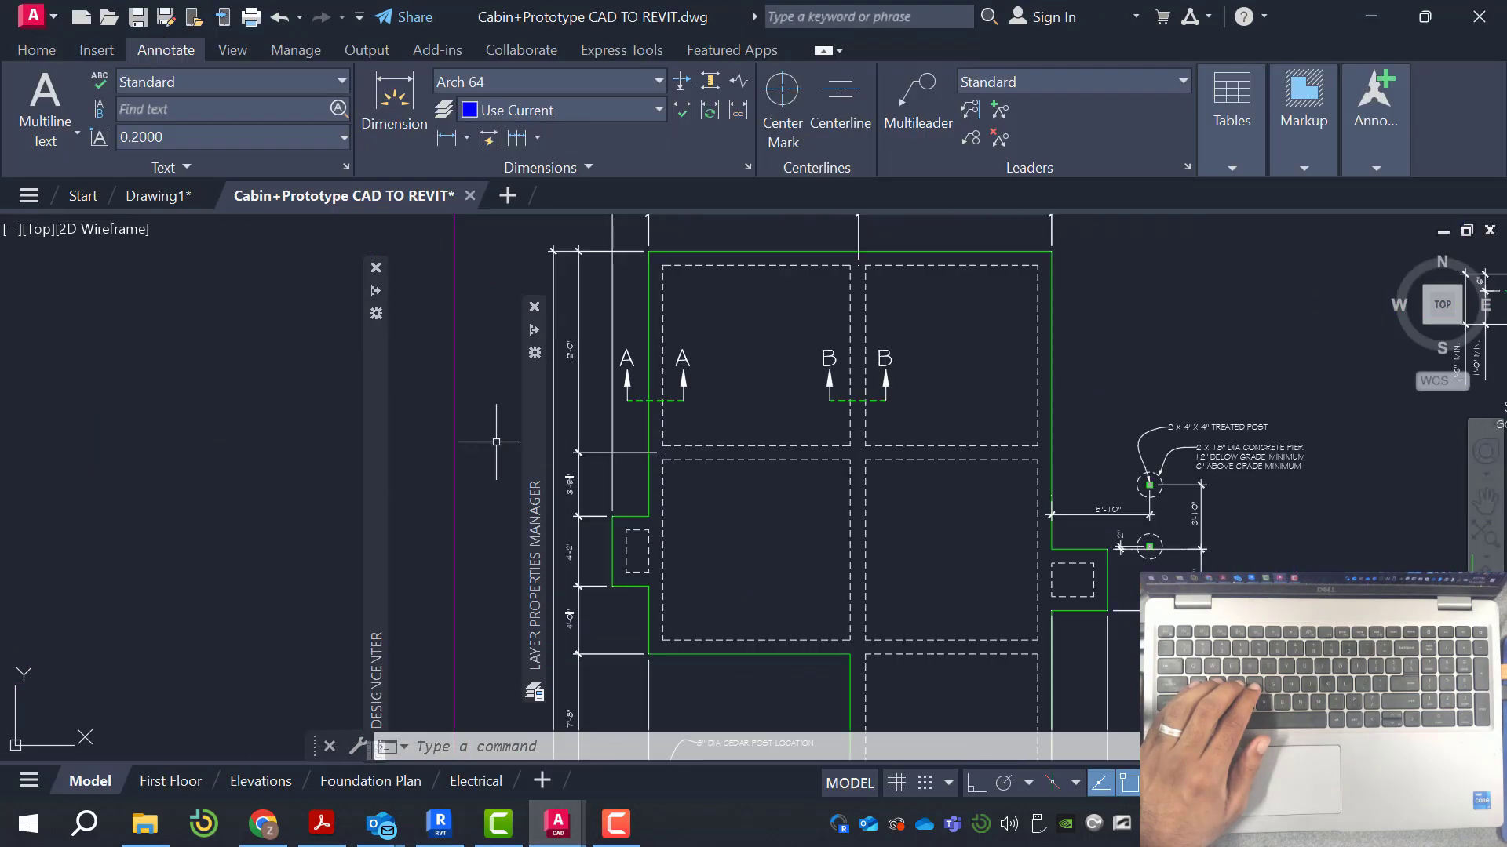
scroll(568, 495, "up", 4)
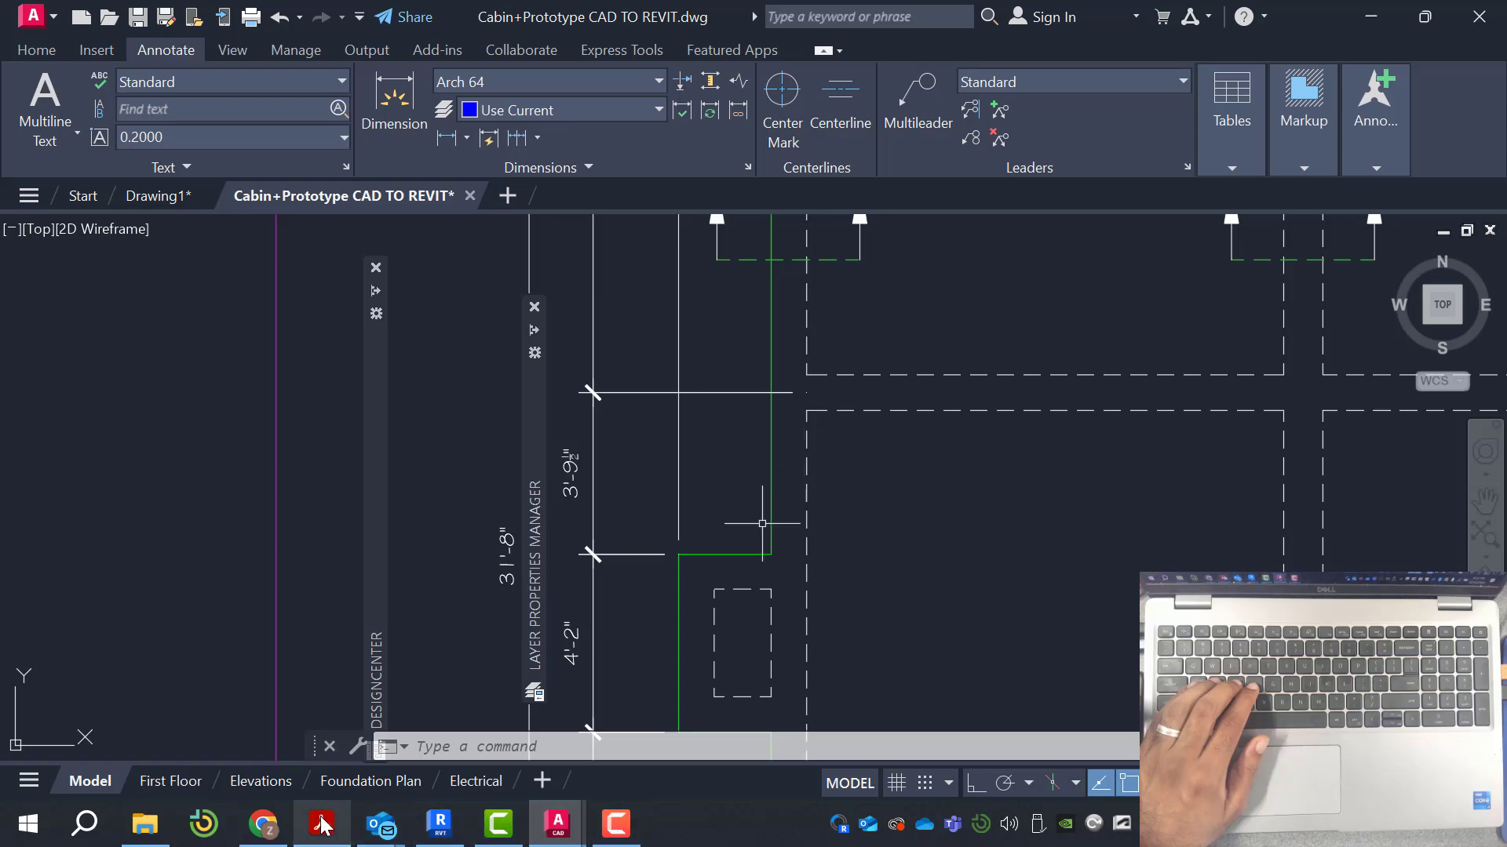
Switch back to Revit's Bottom of Grade Beam floor plan and start an aligned dimension at the chimney's north edge
left_click(439, 824)
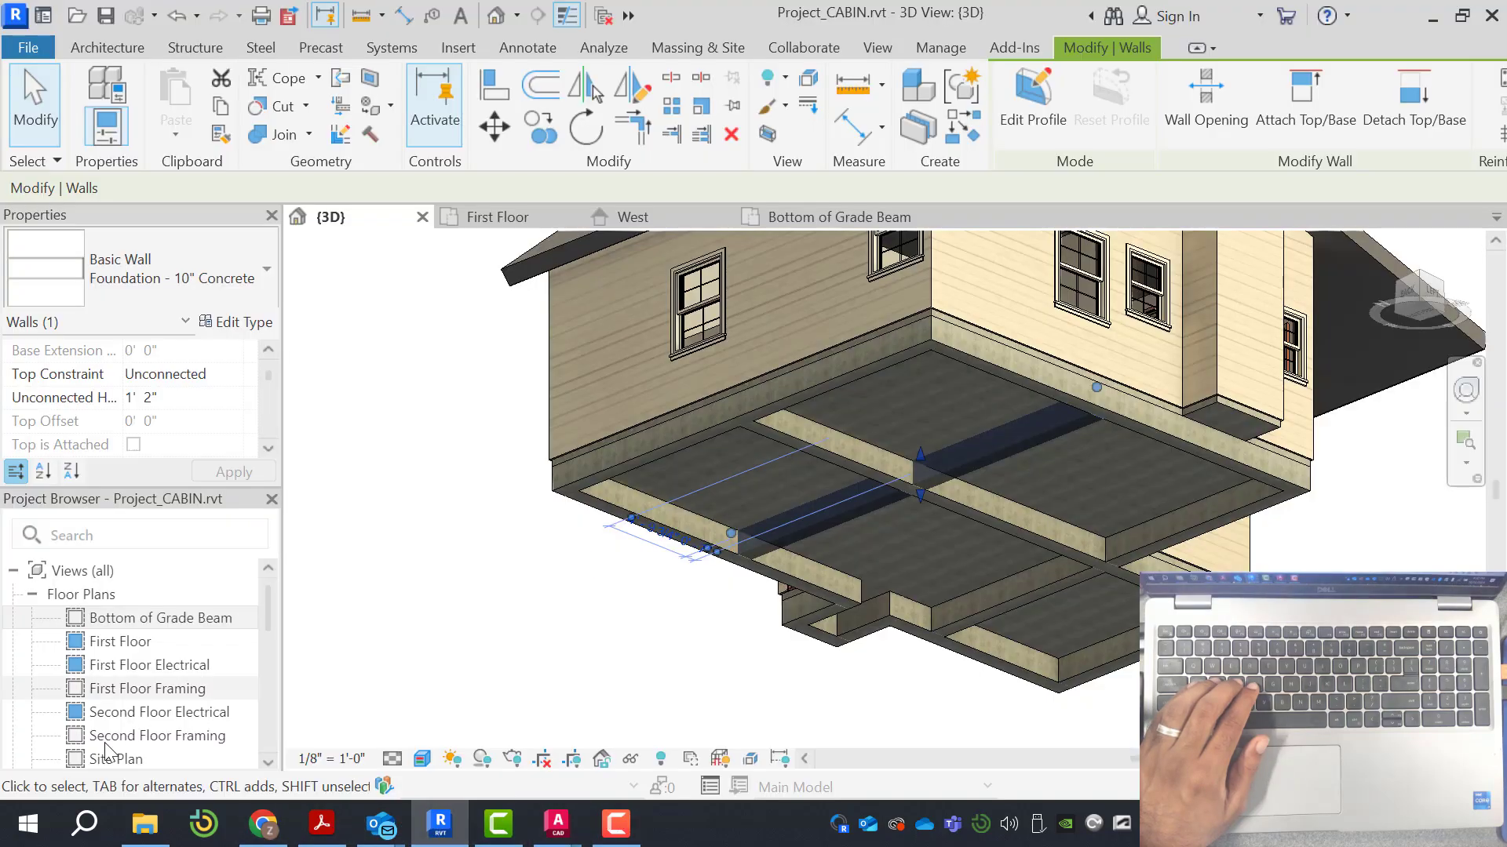
double_click(163, 617)
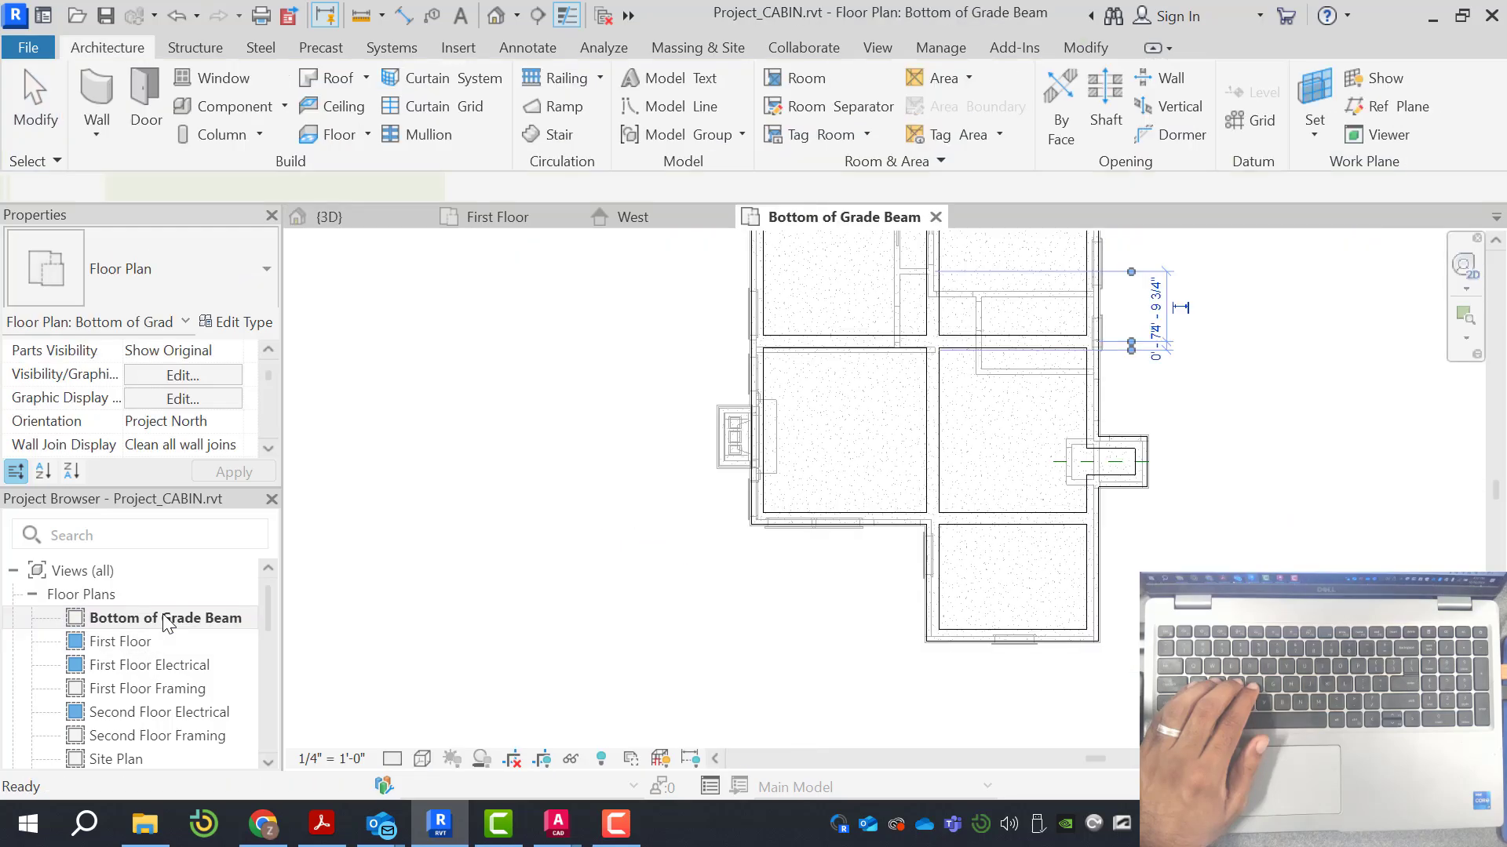
scroll(973, 415, "up", 2)
key("Escape")
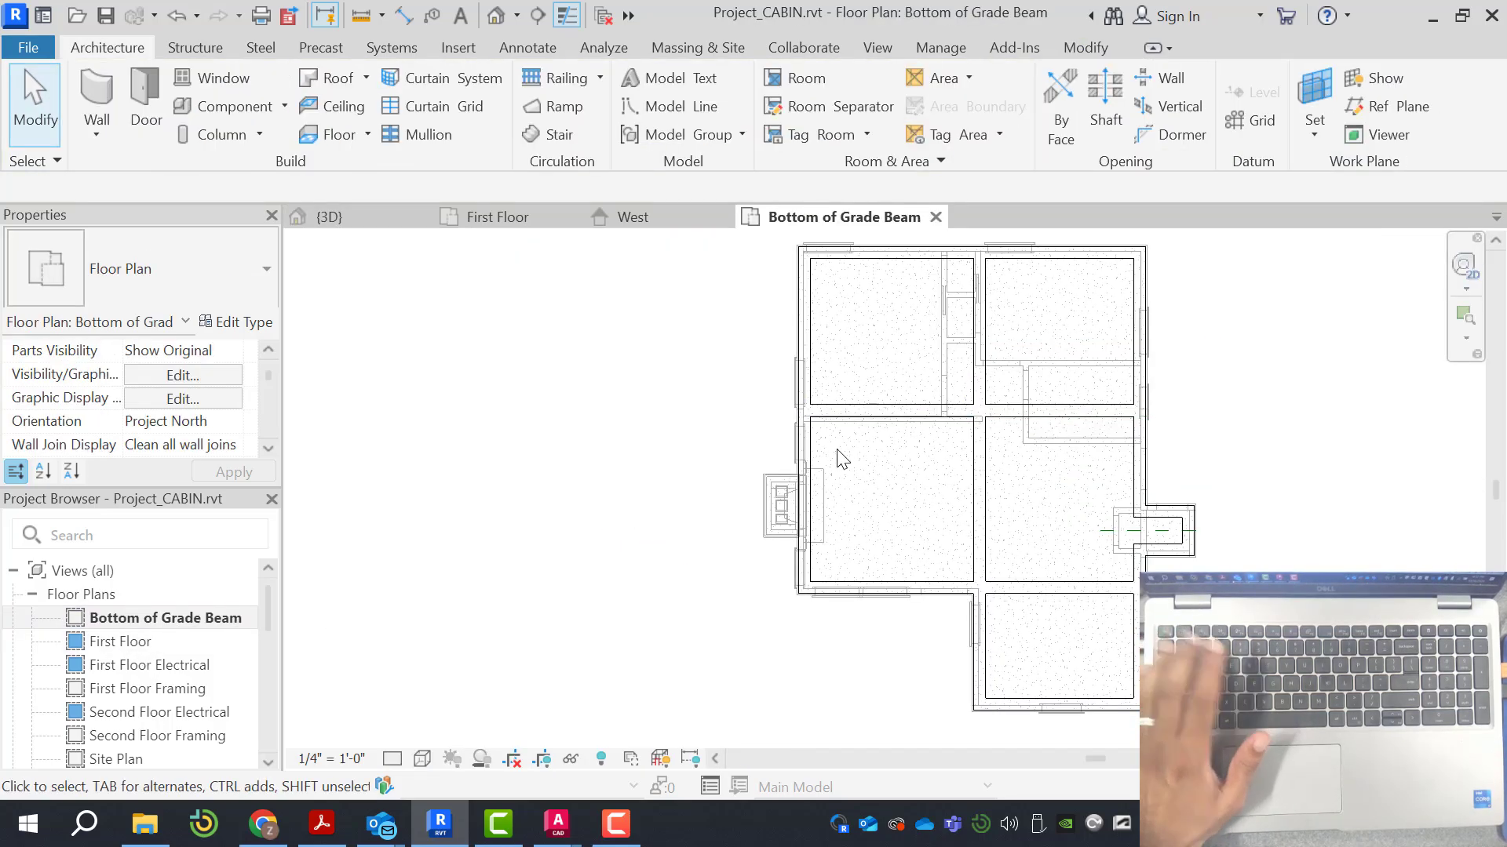
key("d")
key("i")
scroll(801, 480, "up", 3)
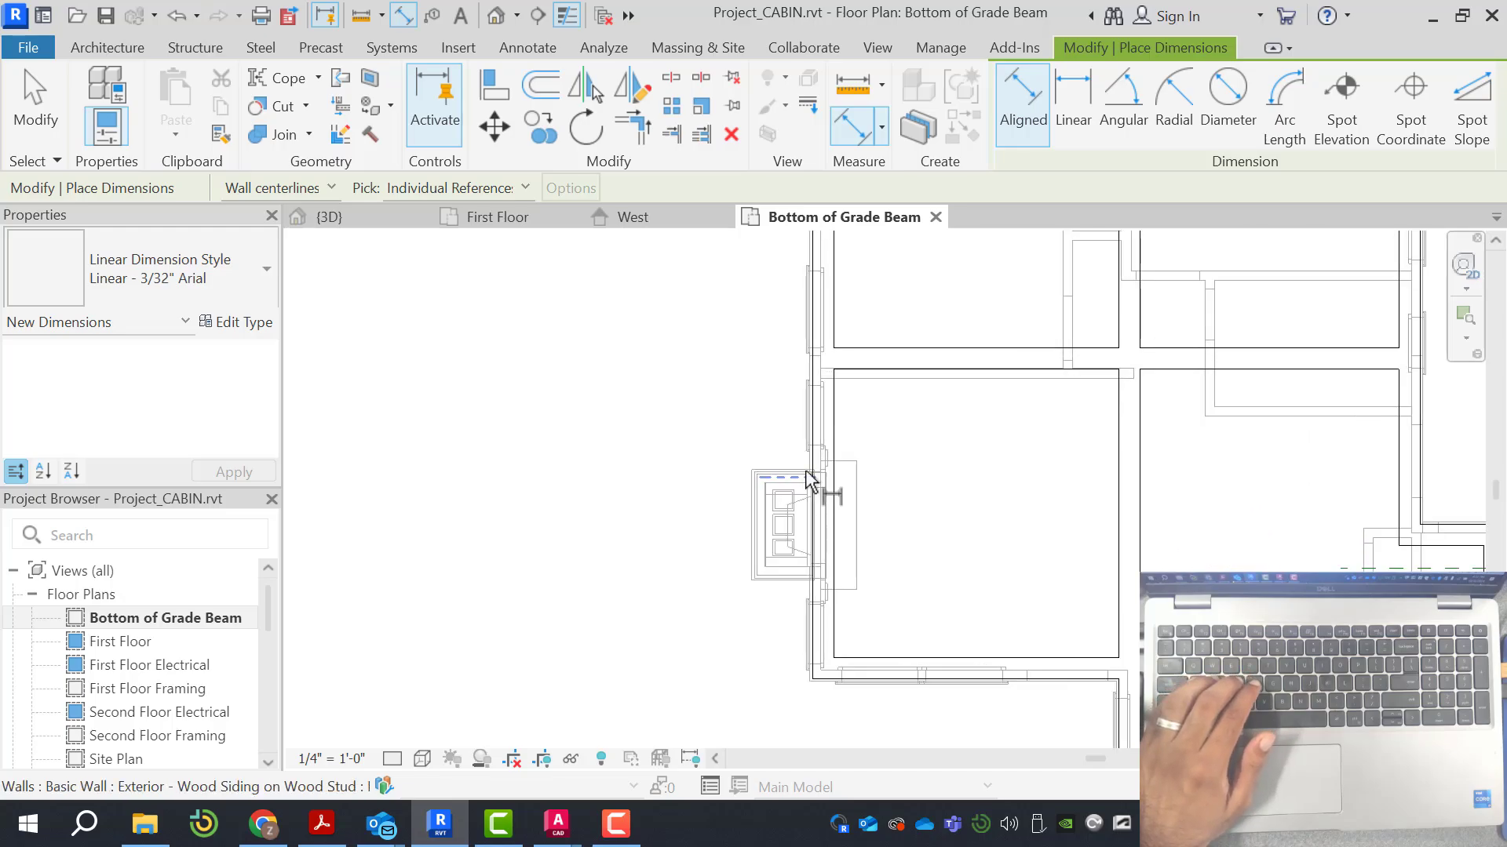
key("Tab")
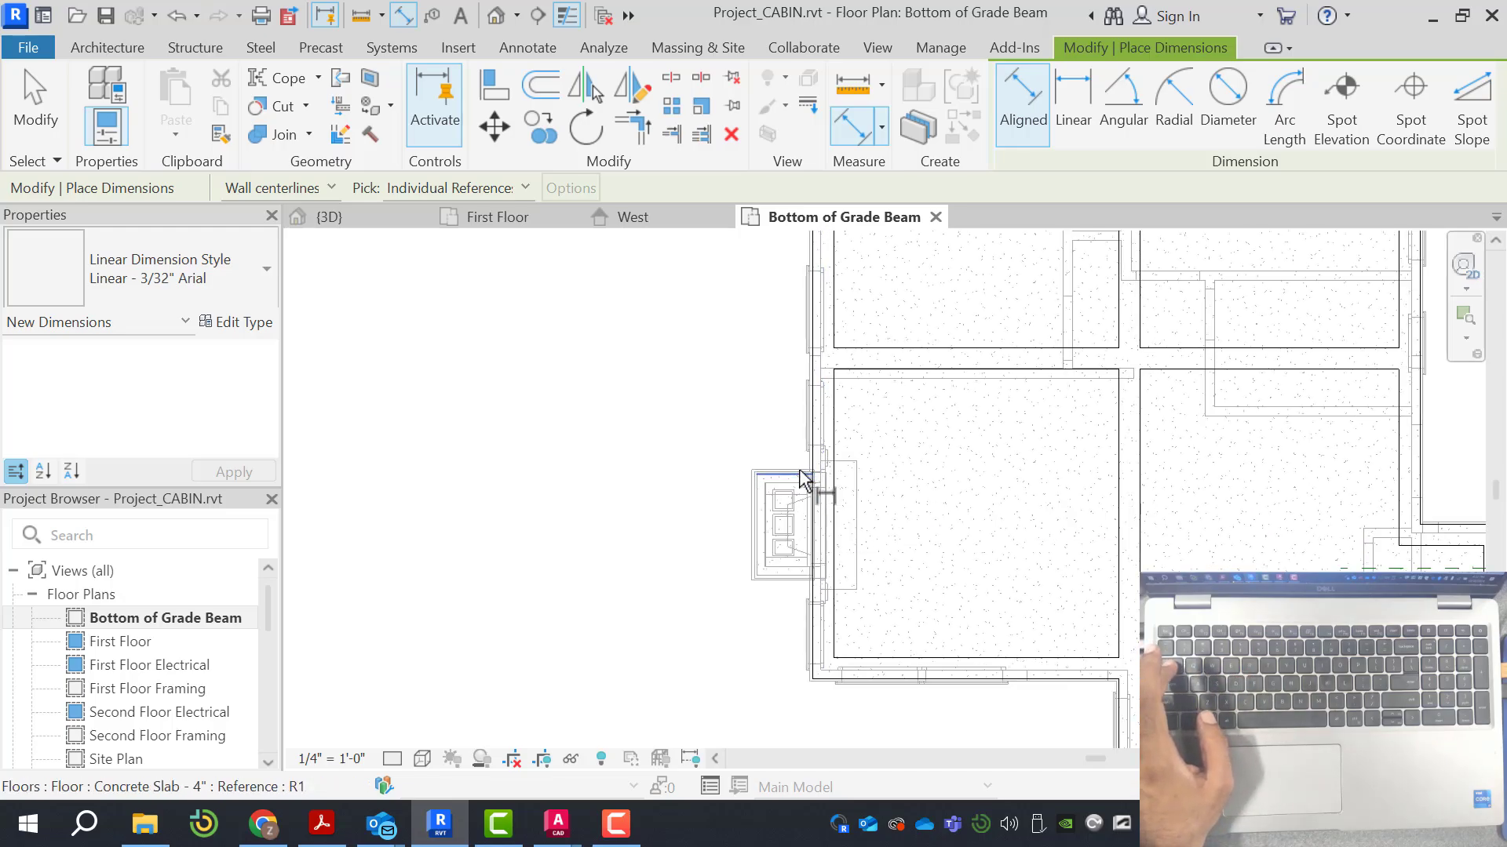
scroll(803, 479, "up", 3)
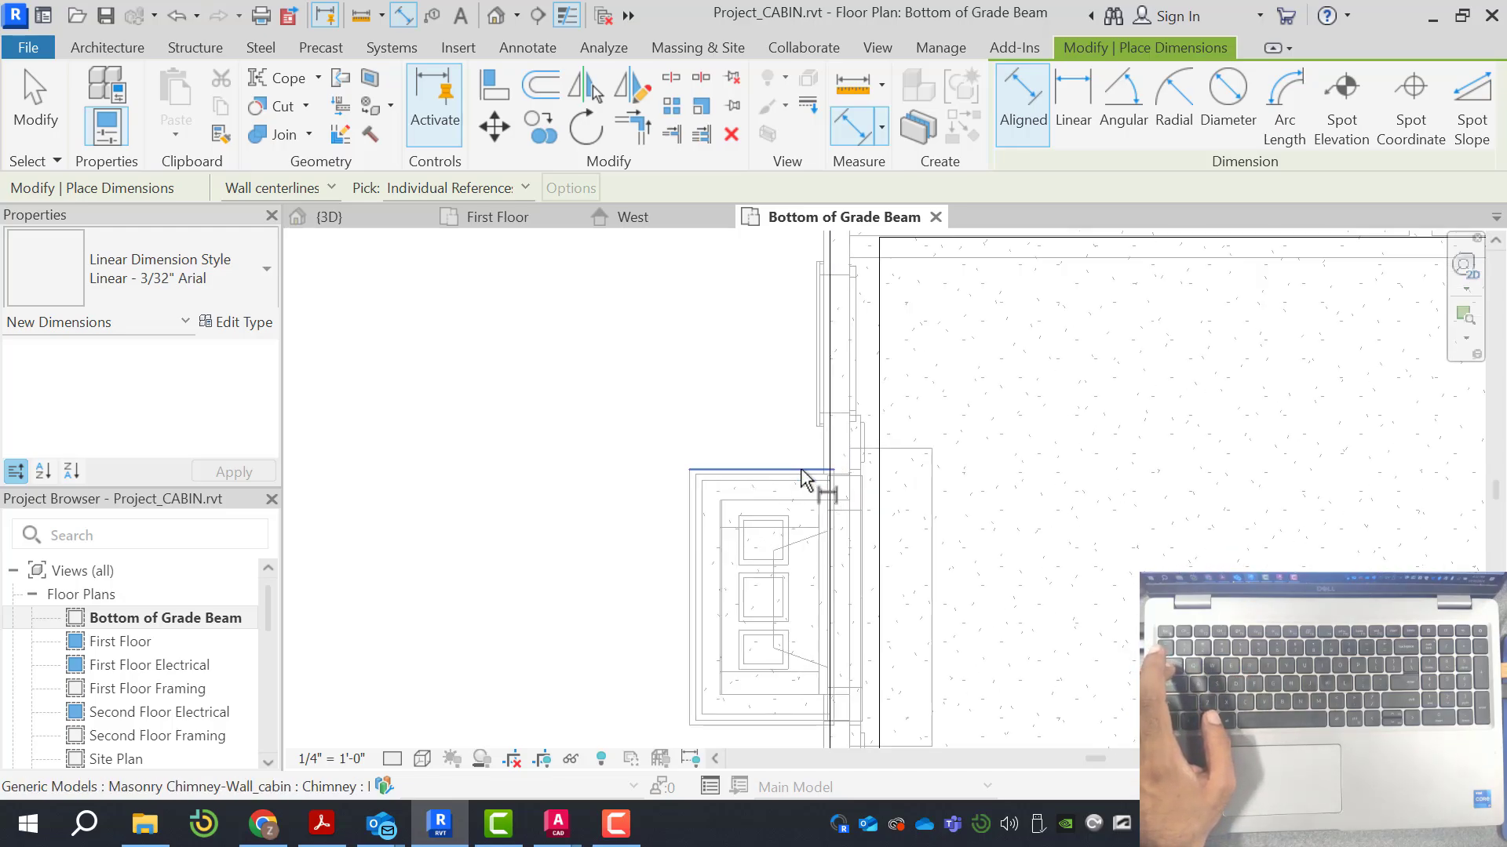
Recheck in the AutoCAD foundation plan which edges the dimension just north of the fireplace bump-out spans, and return to Revit
mouse_move(558, 824)
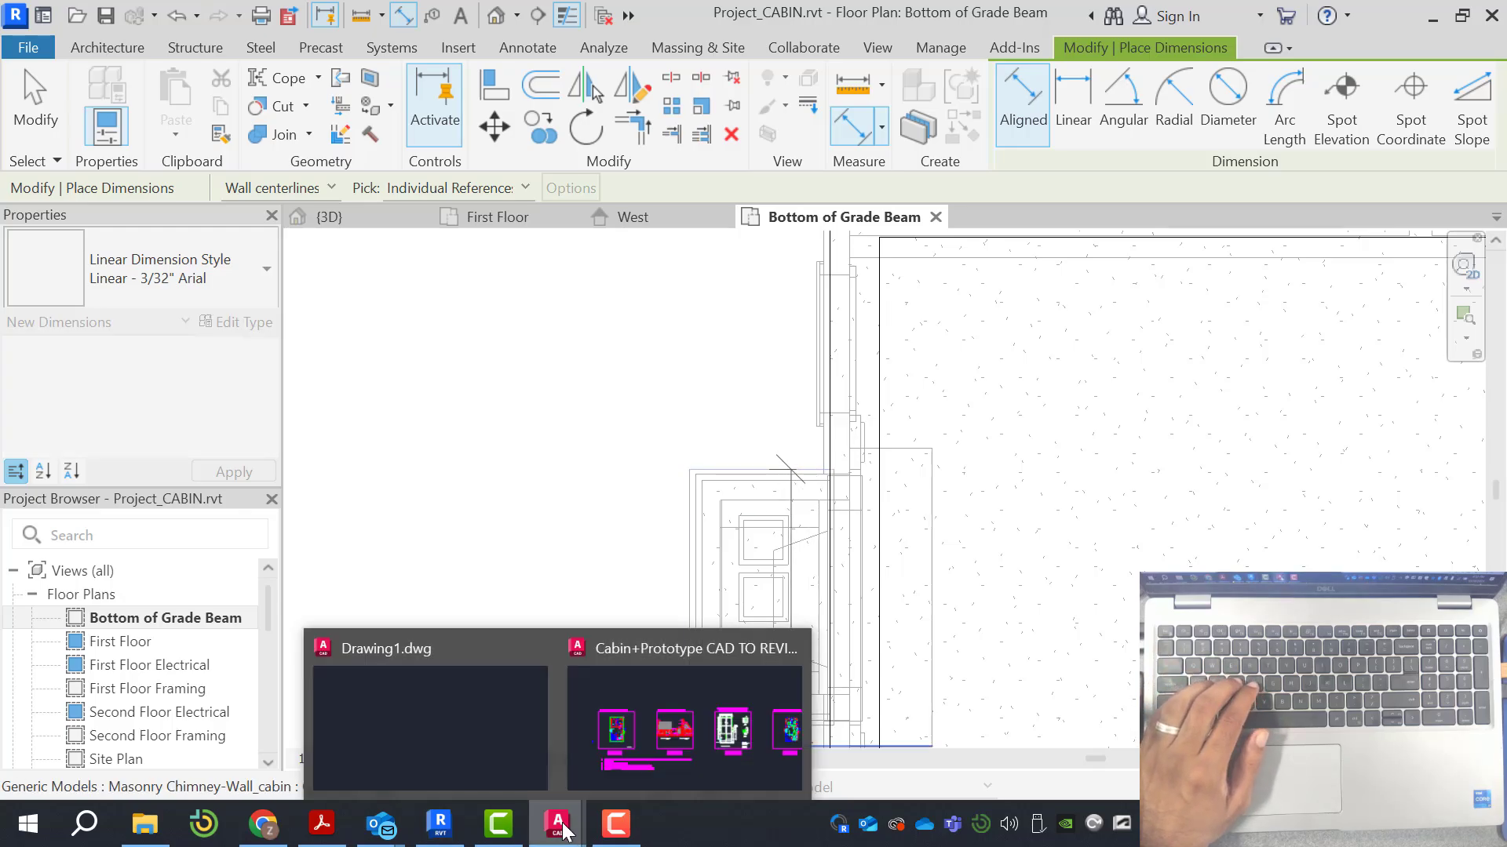
left_click(714, 696)
scroll(746, 428, "up", 4)
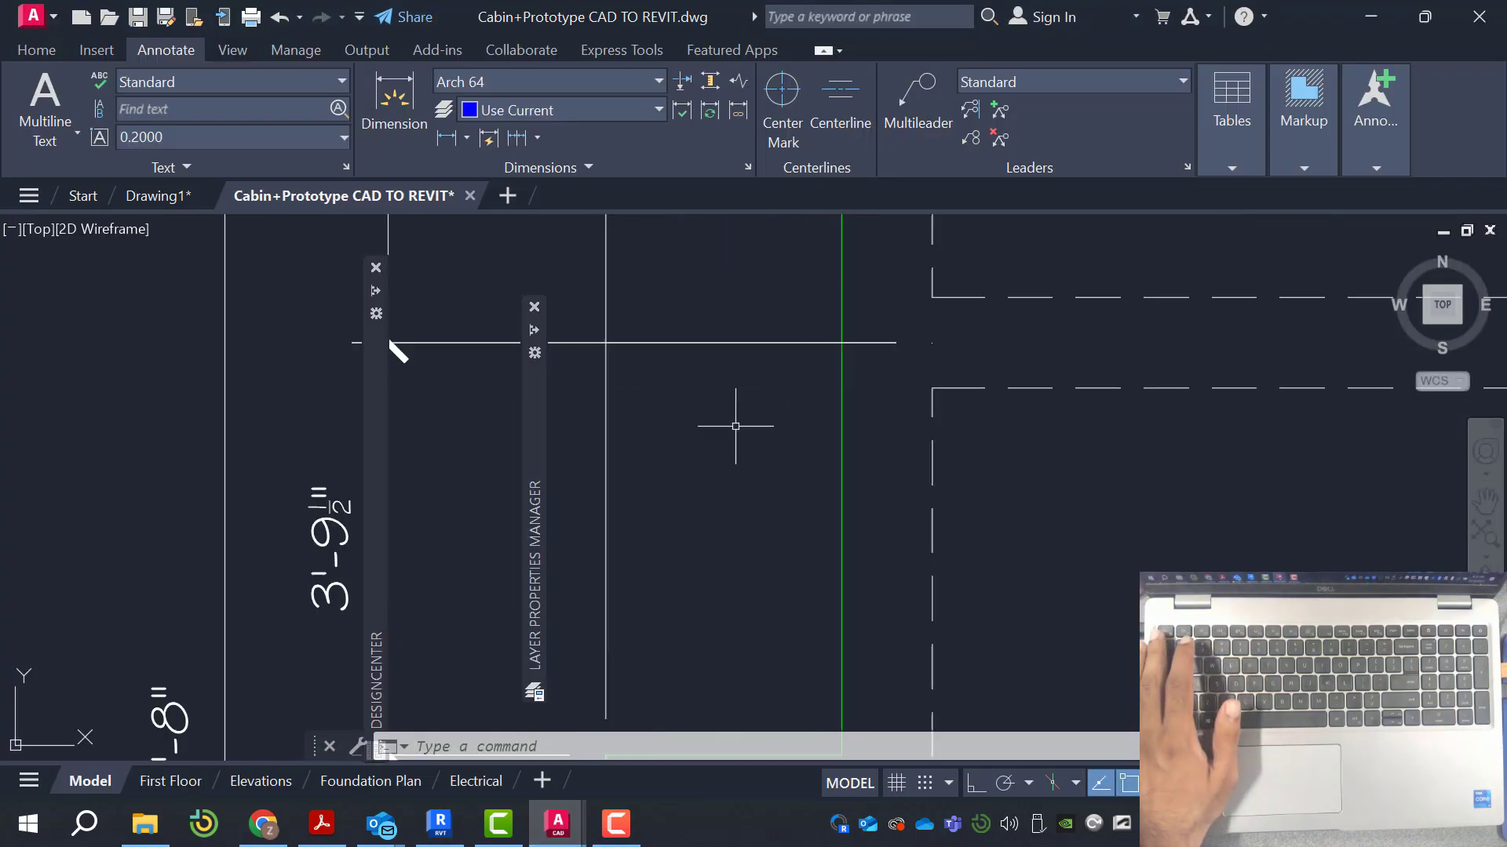
scroll(753, 431, "down", 2)
key("Escape")
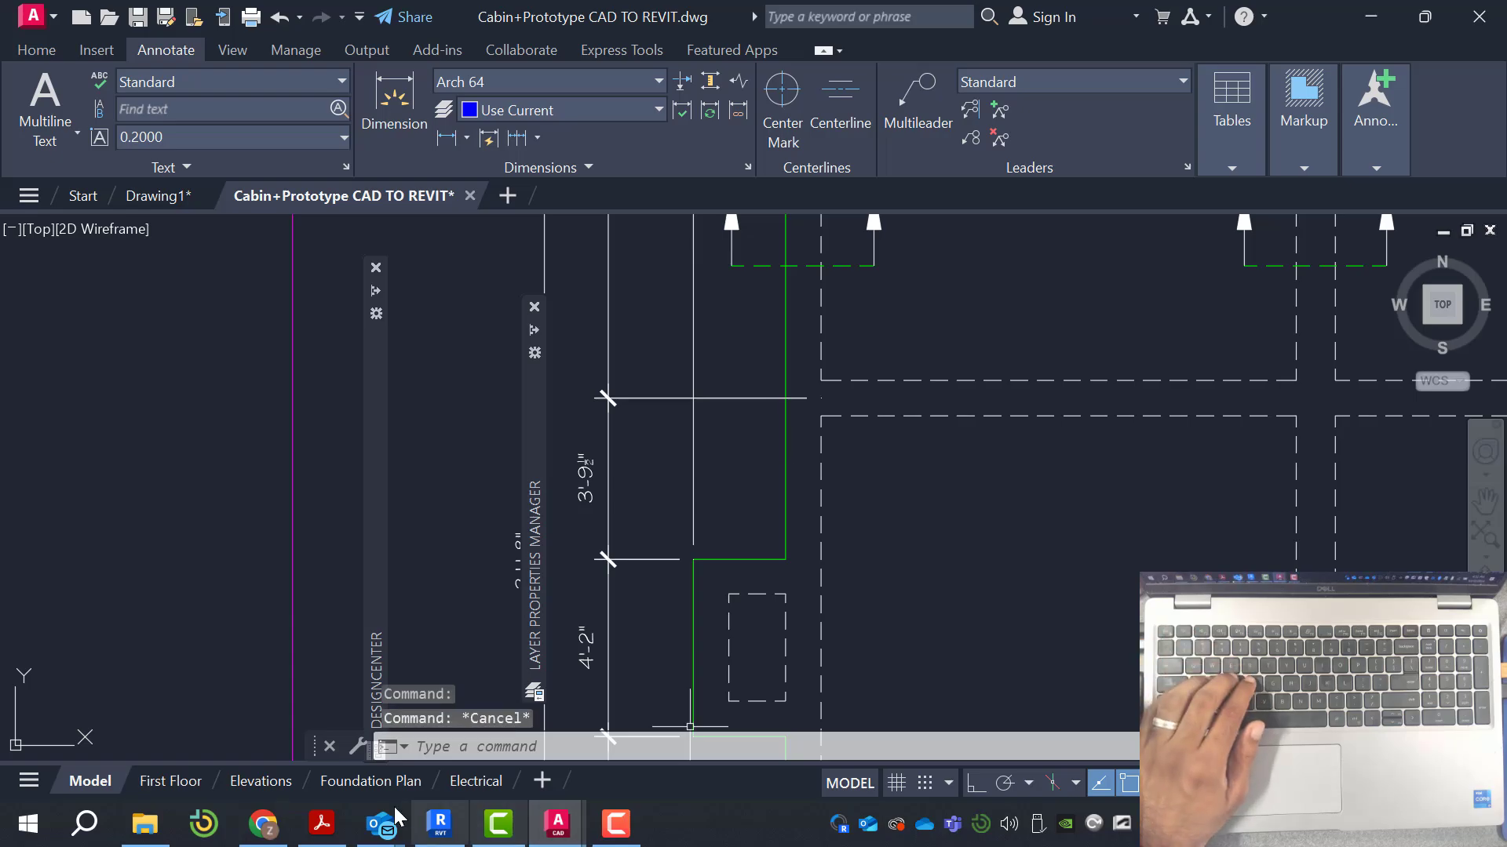
left_click(557, 836)
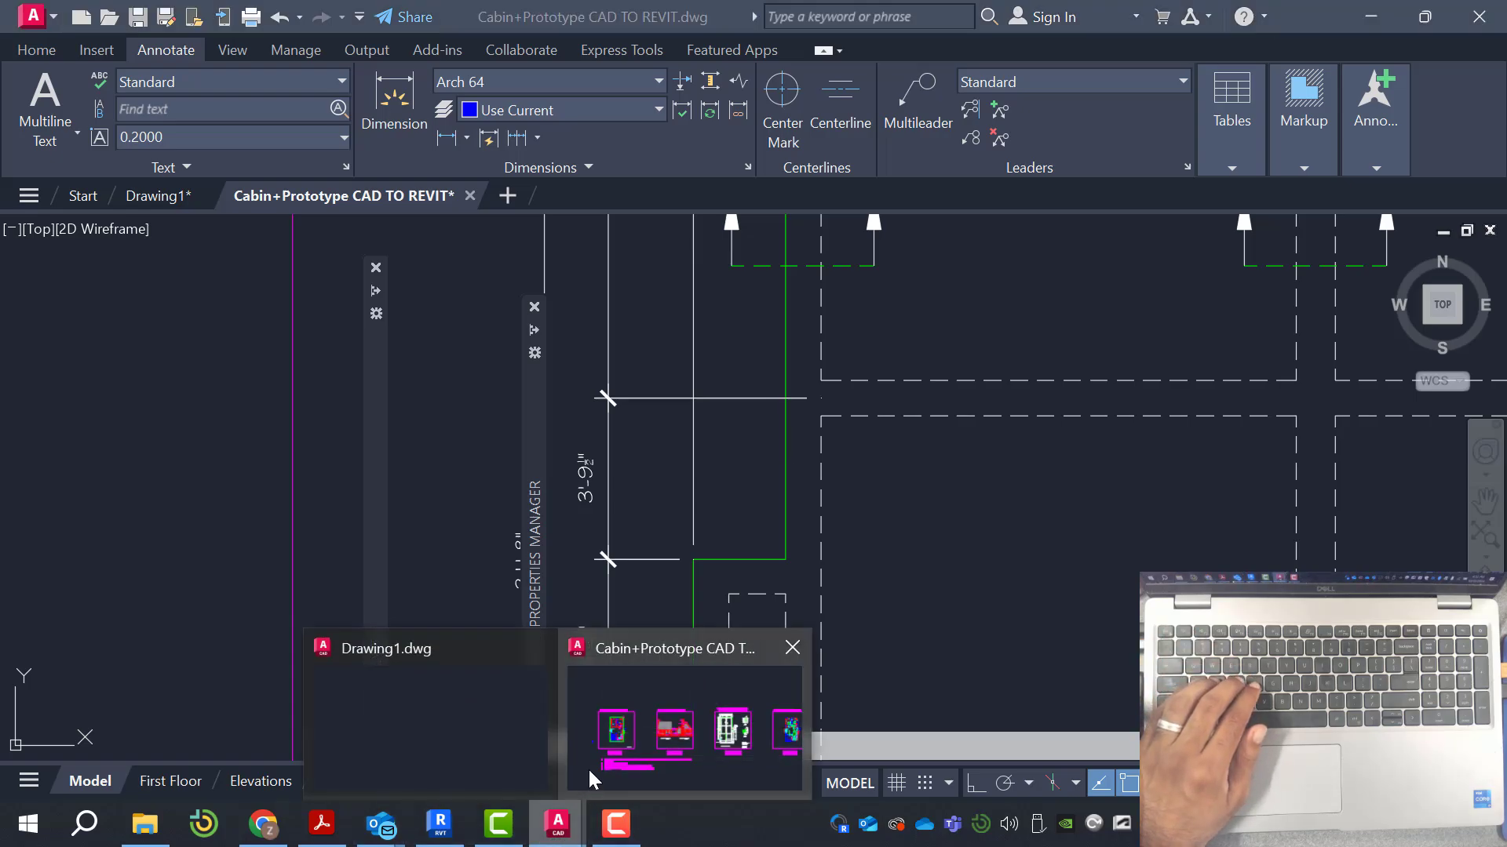
left_click(451, 837)
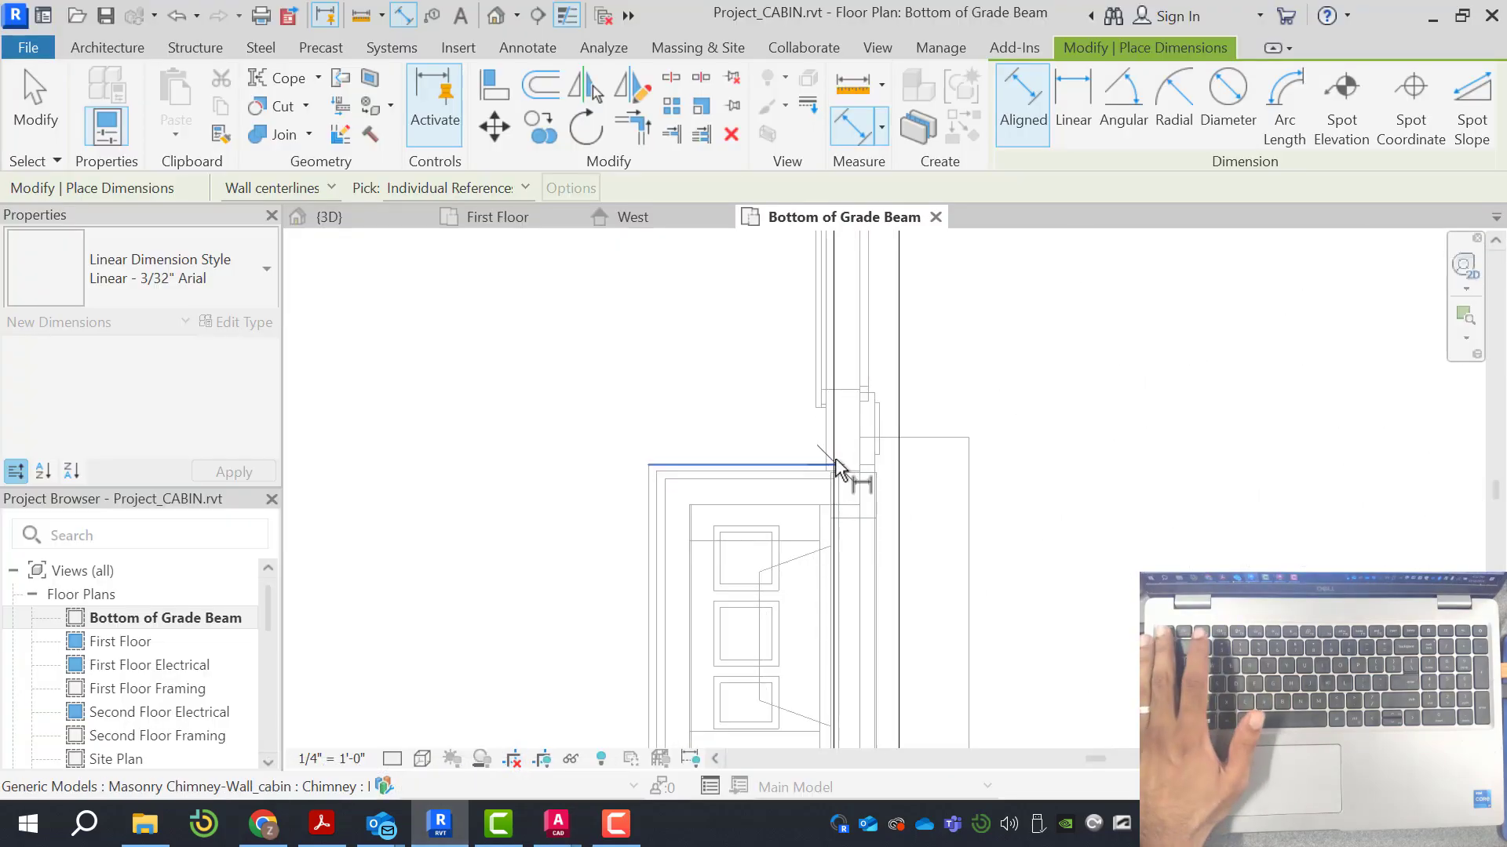
Place an aligned dimension from the concrete slab's north edge at the chimney to the centerline of the long east-west interior foundation wall
scroll(746, 504, "down", 3)
scroll(801, 492, "up", 4)
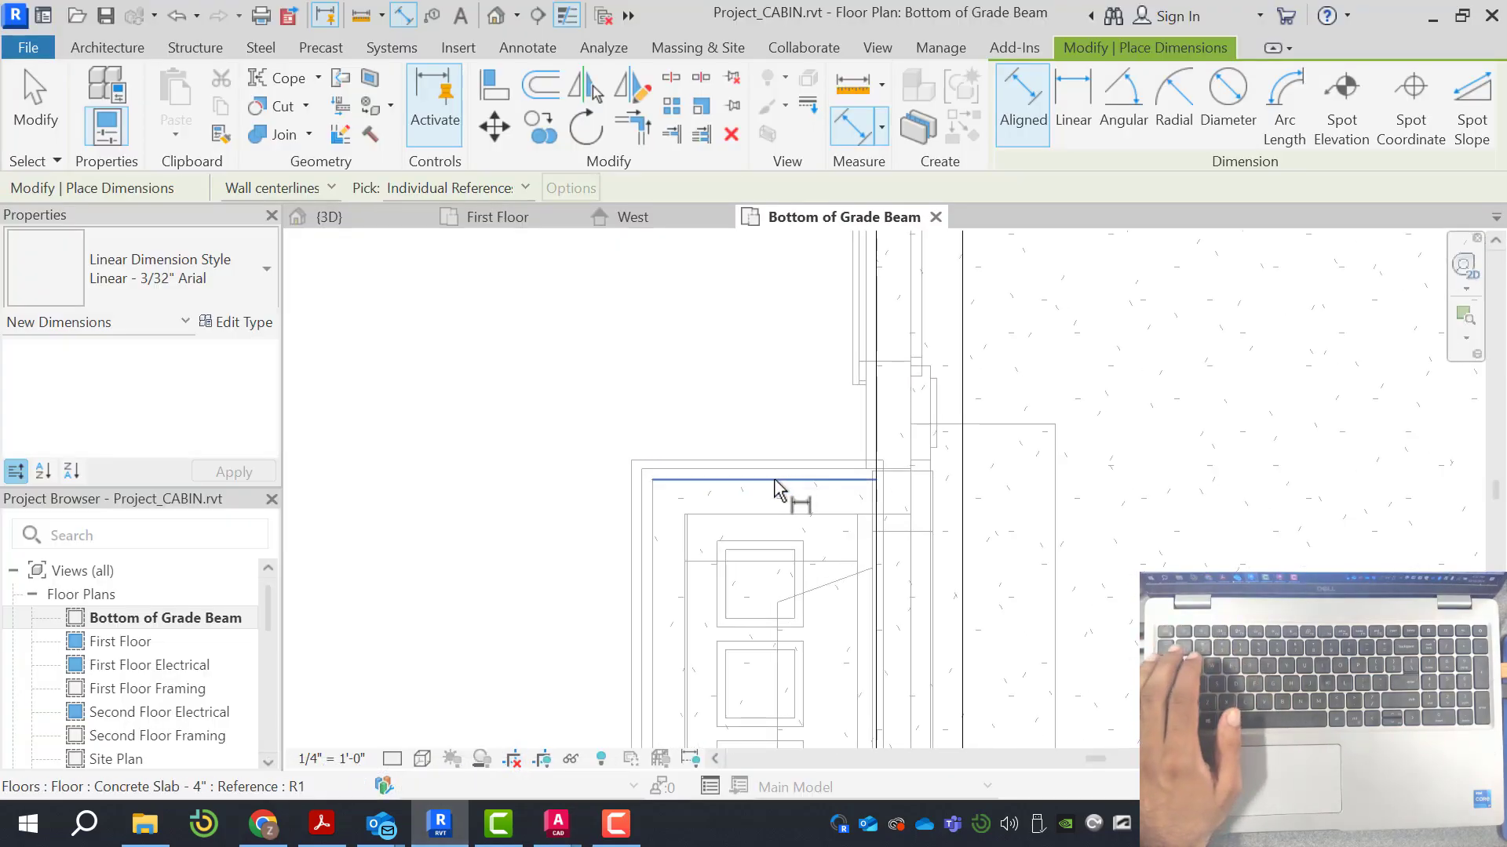
left_click(775, 491)
scroll(863, 533, "down", 2)
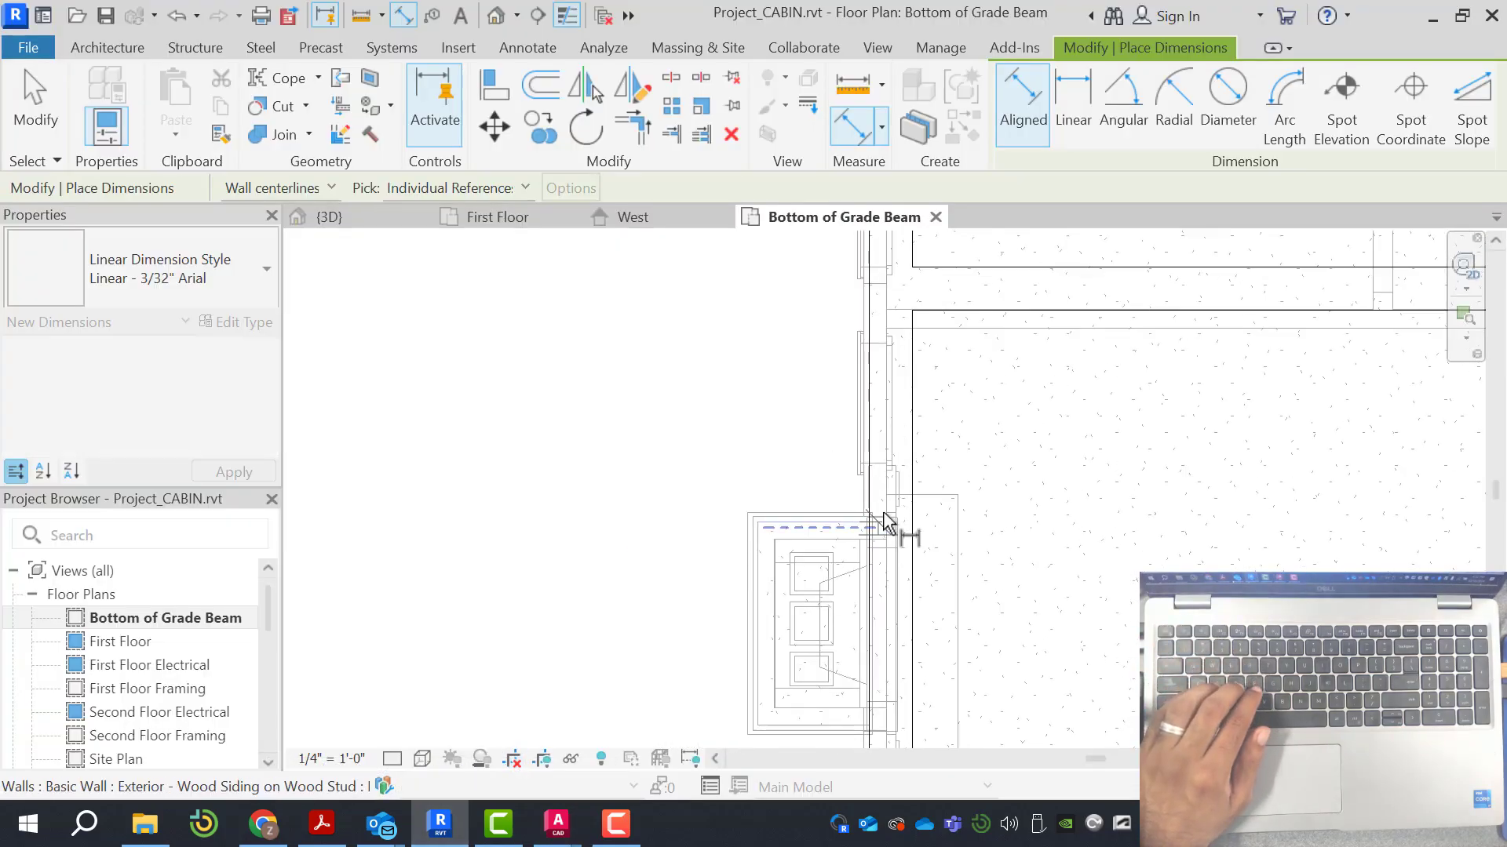
left_click(945, 296)
left_click(754, 377)
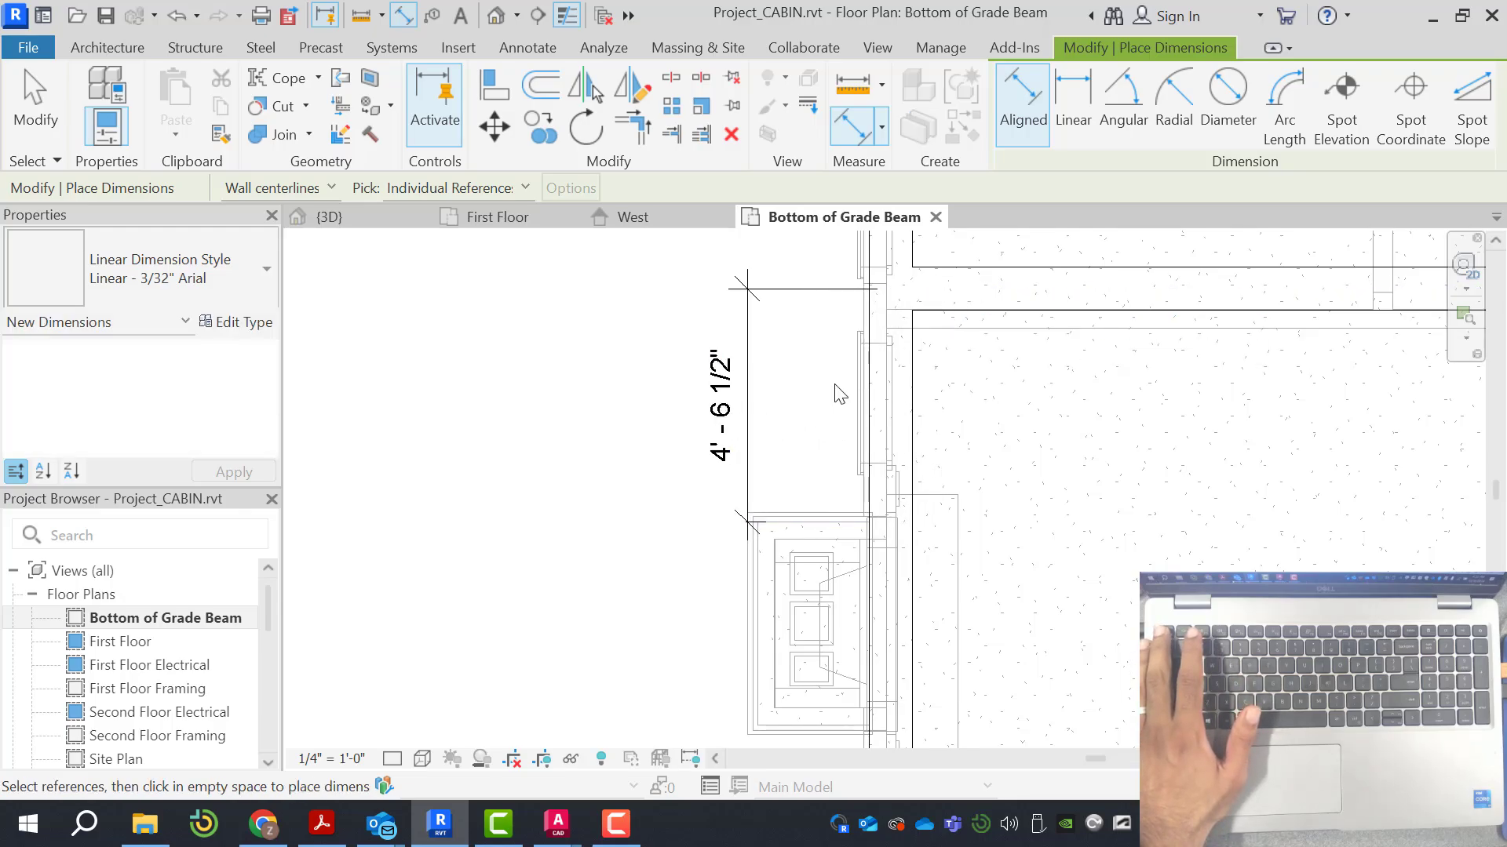
Move the long east-west interior foundation wall by setting its dimension from the chimney slab edge to 3' 9 1/2"
key("Escape")
left_click(1004, 302)
left_click(721, 404)
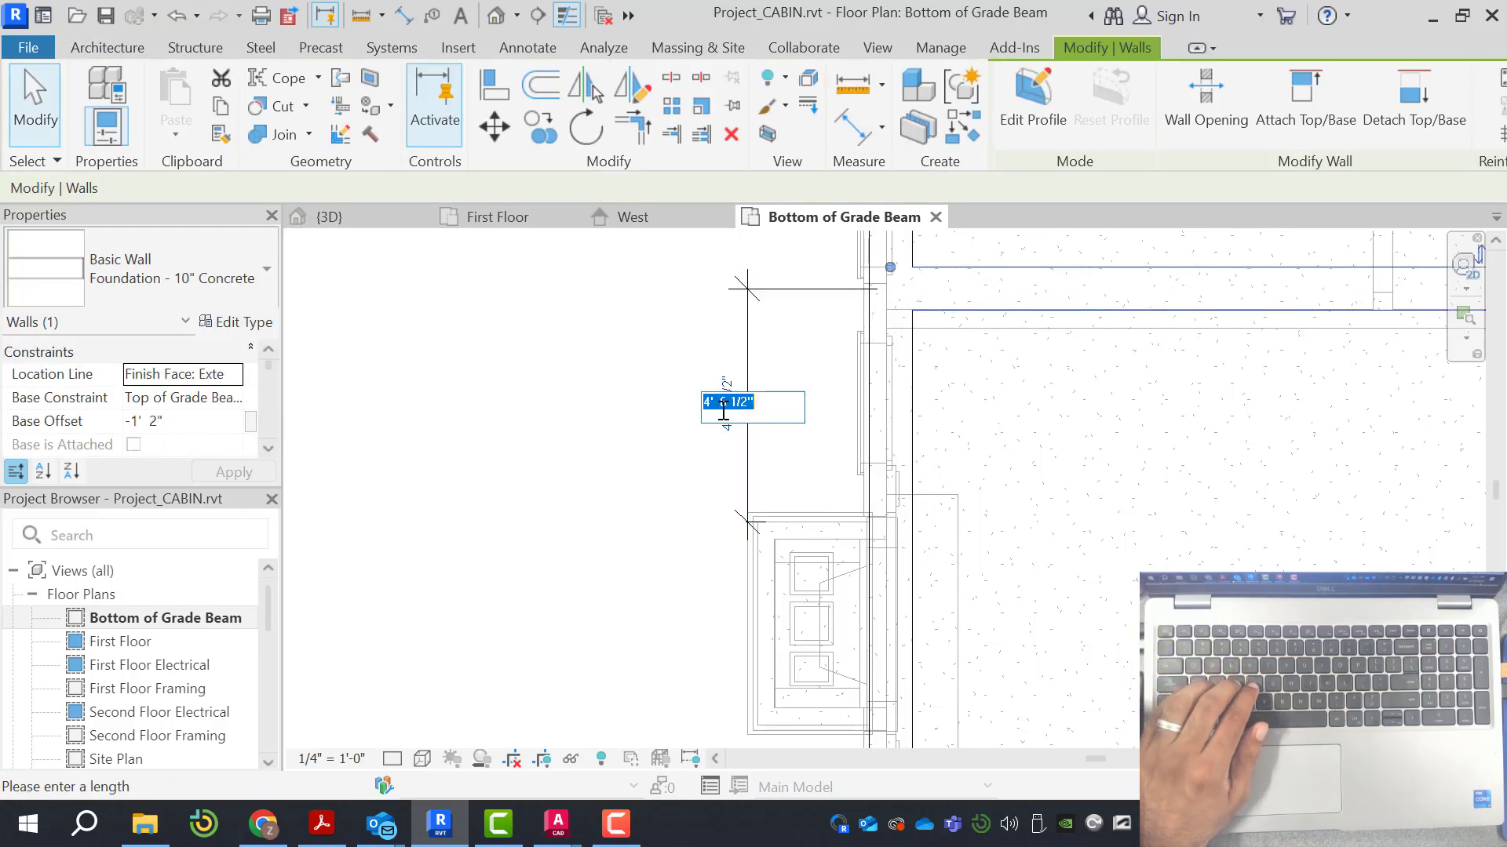
type("3' 9 1/2\"")
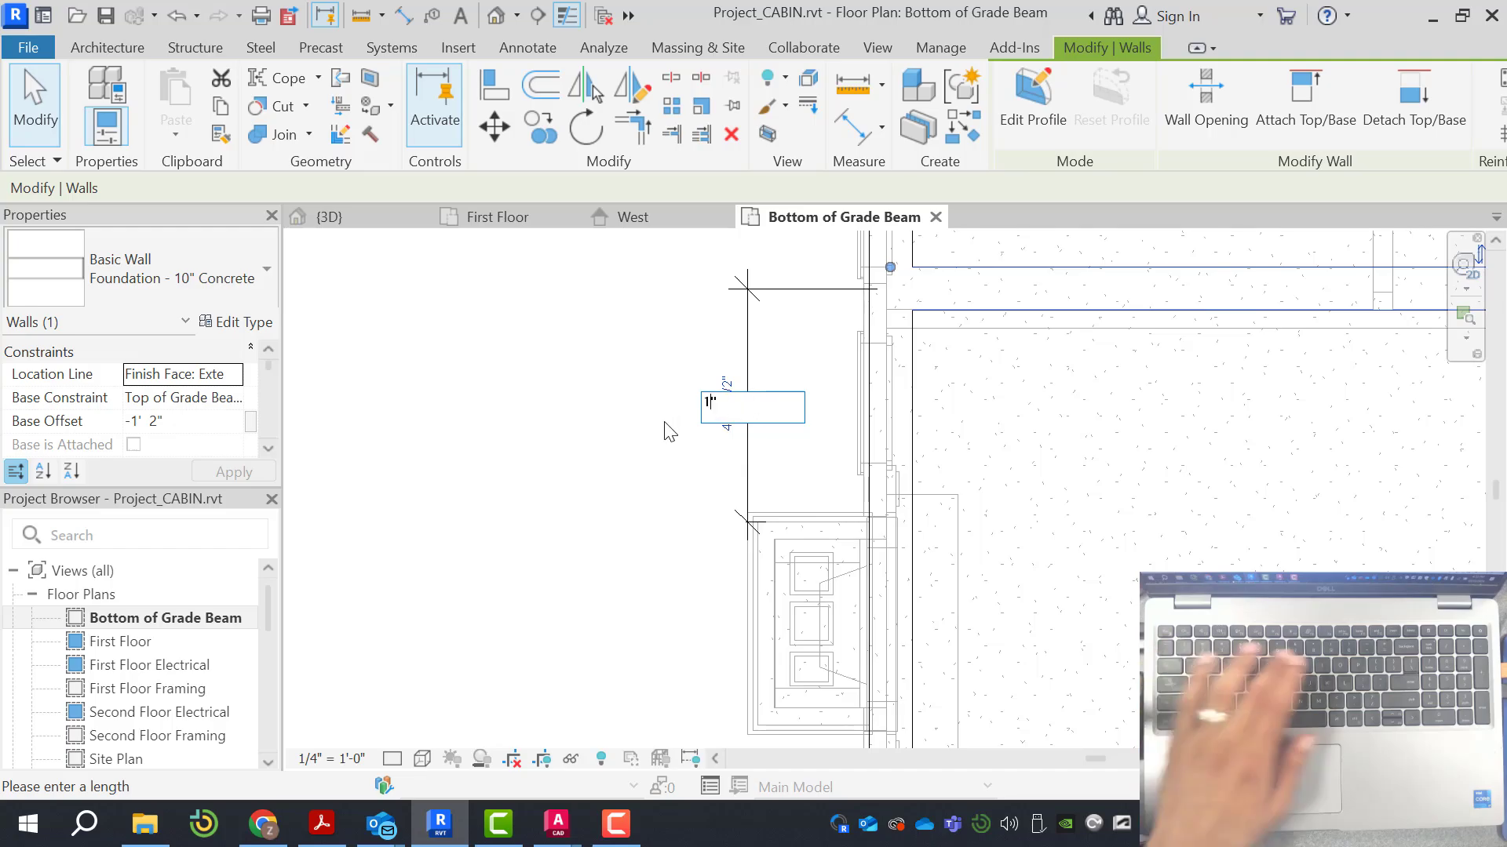
key("Return")
key("Escape")
scroll(838, 469, "down", 2)
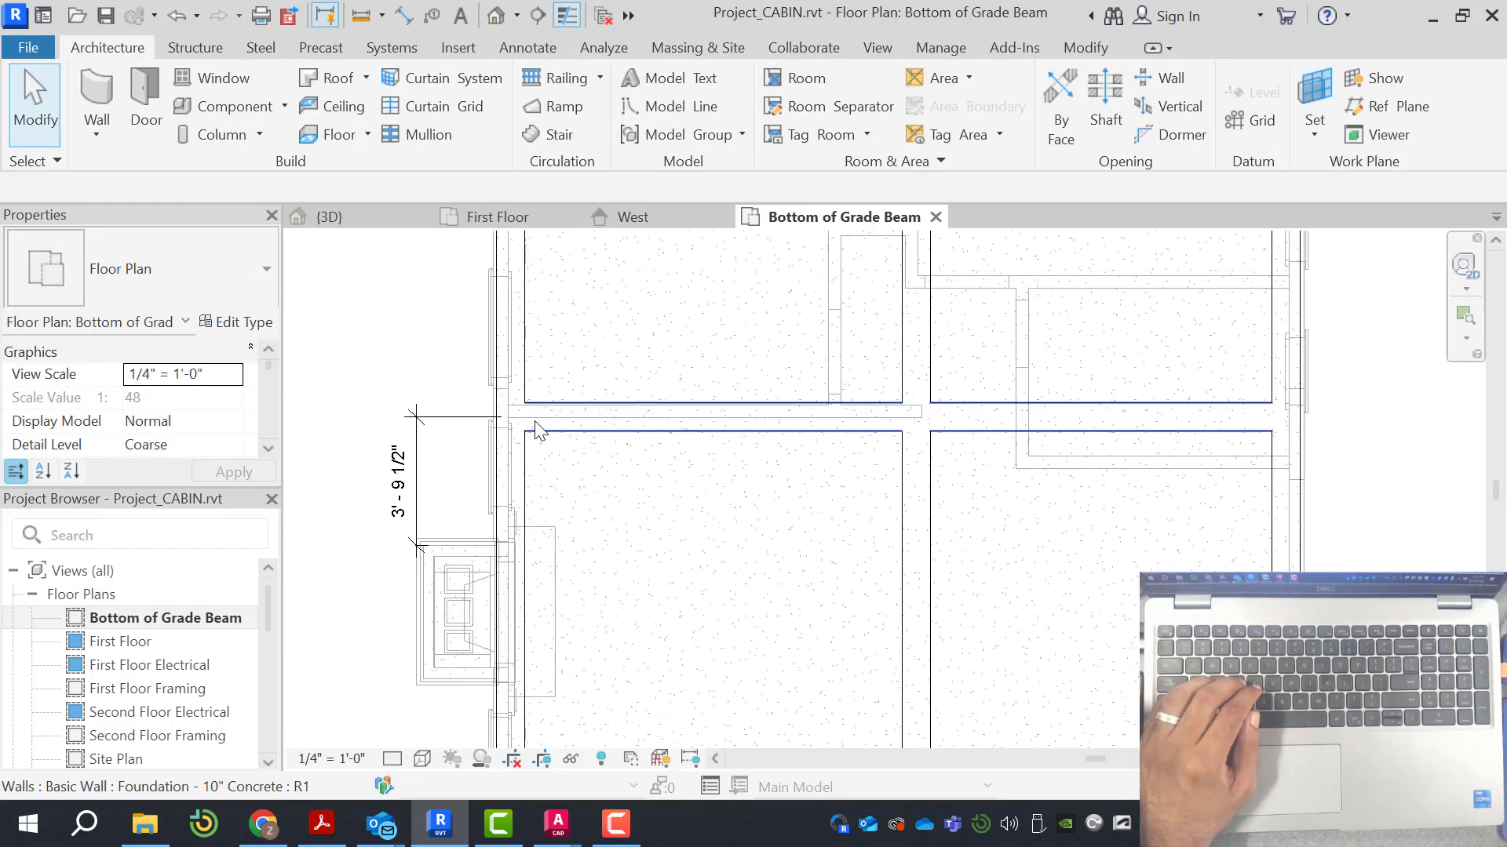
Start a Foundation - 10" Concrete wall for the chimney and set its base constraint to Top of Grade Beam
scroll(1050, 319, "down", 2)
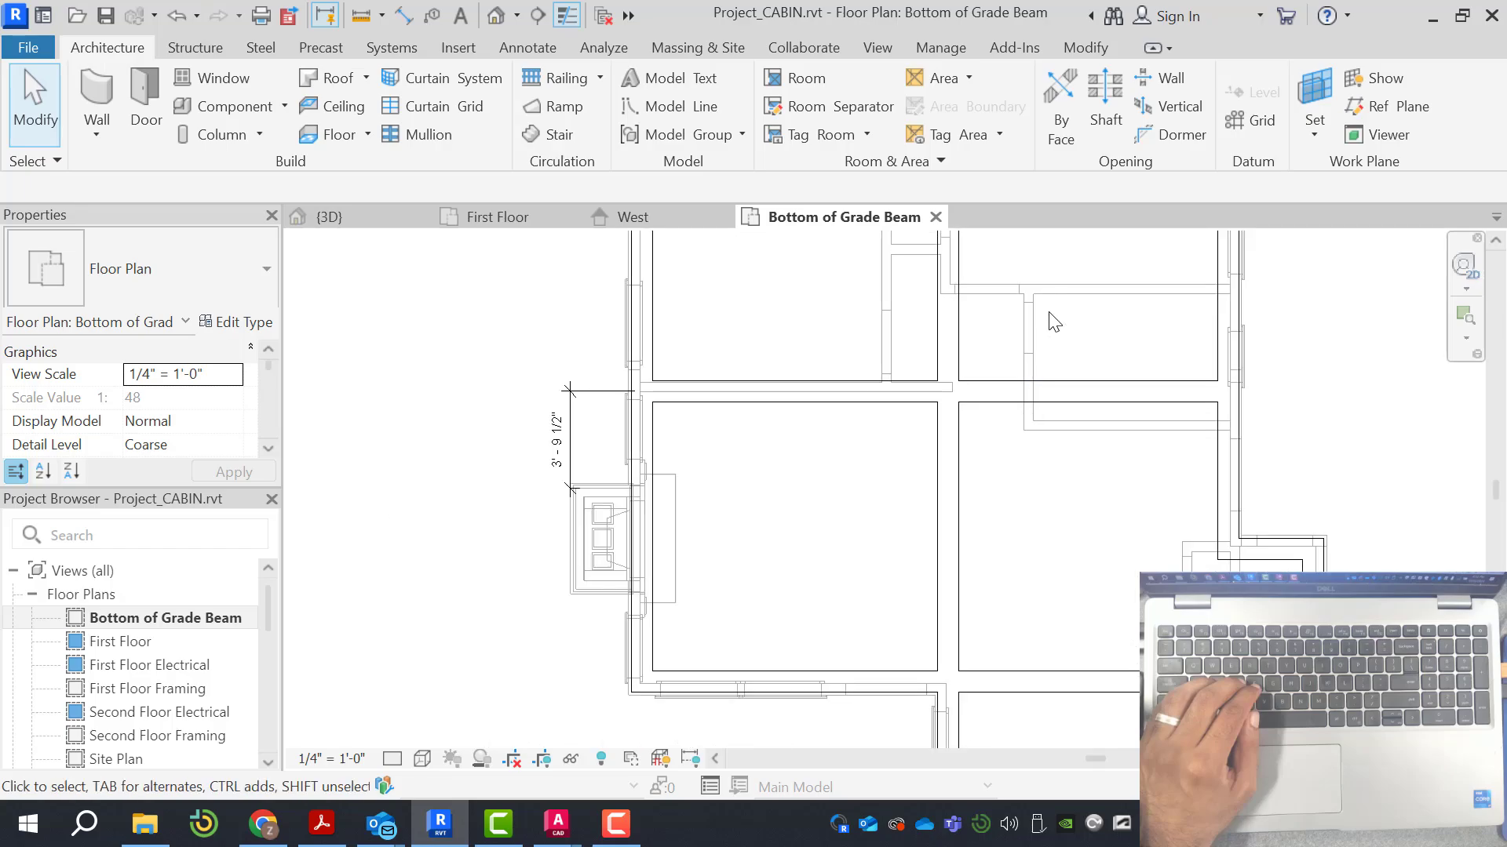
scroll(600, 569, "up", 1)
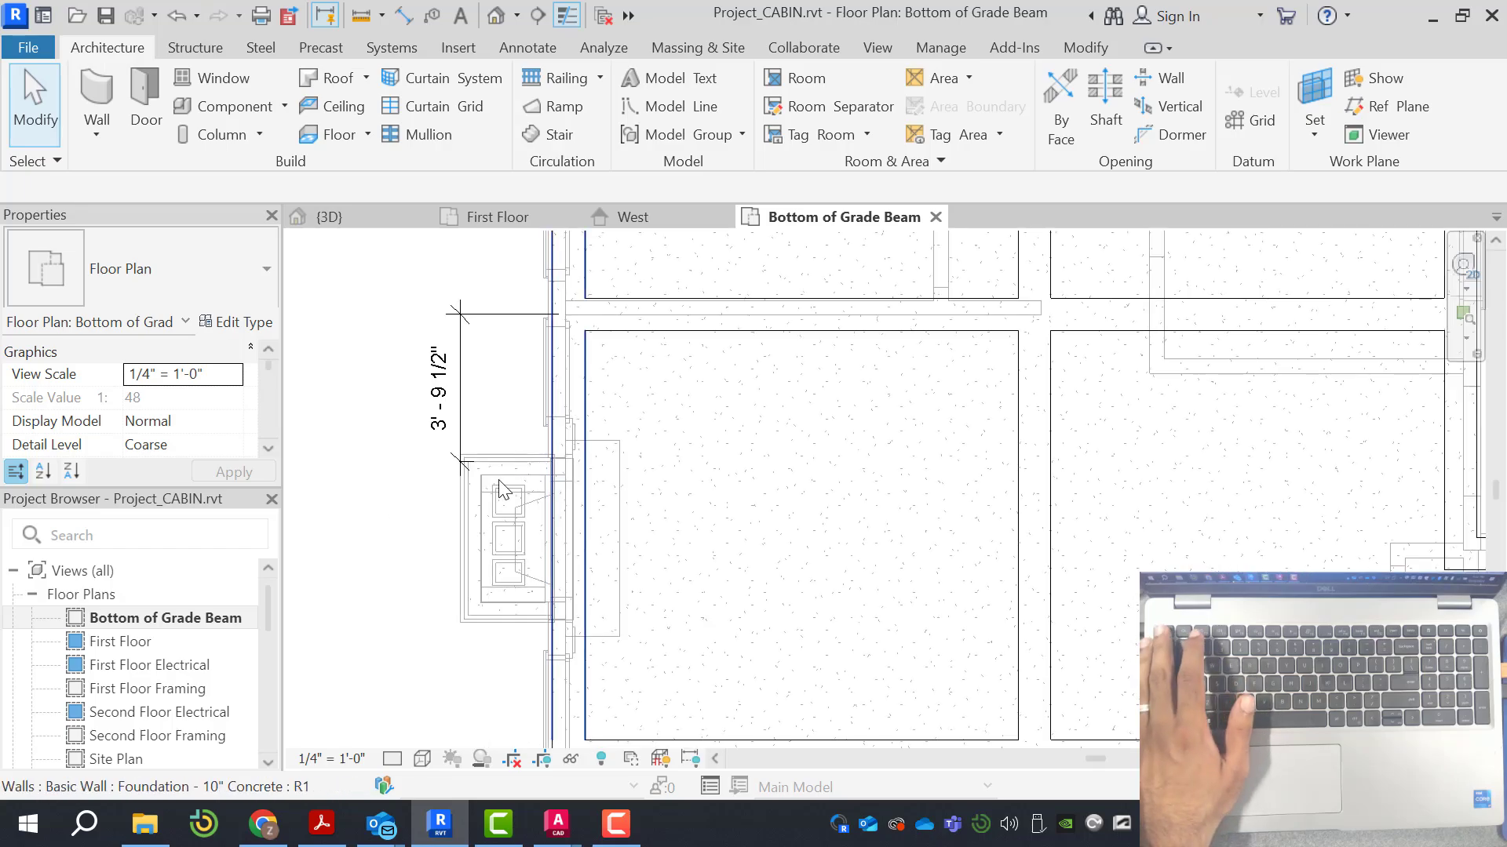
key("w")
key("a")
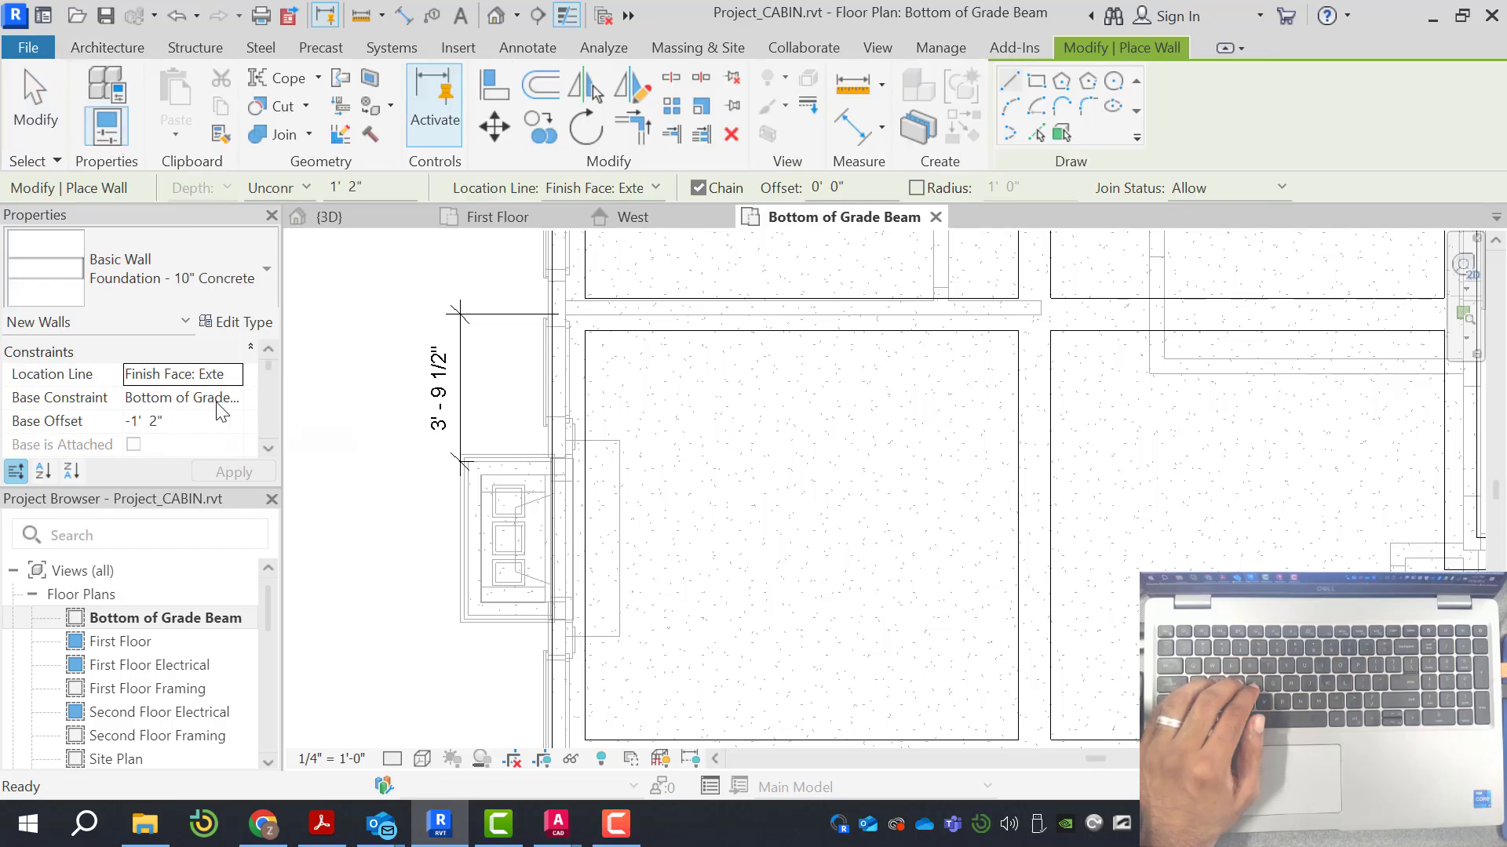
left_click(228, 401)
left_click(200, 441)
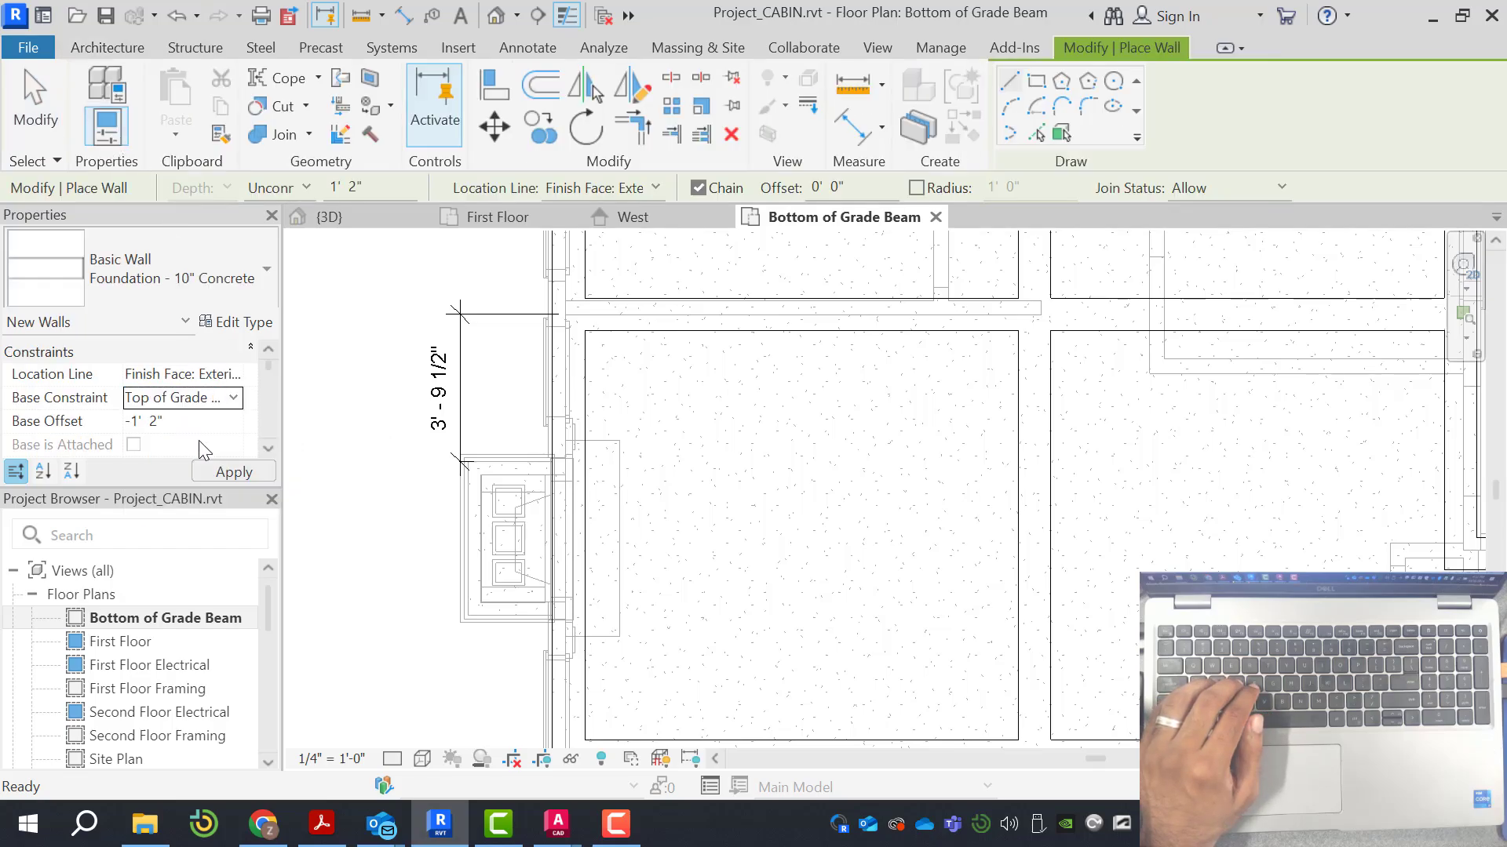
scroll(184, 402, "down", 3)
scroll(184, 401, "up", 3)
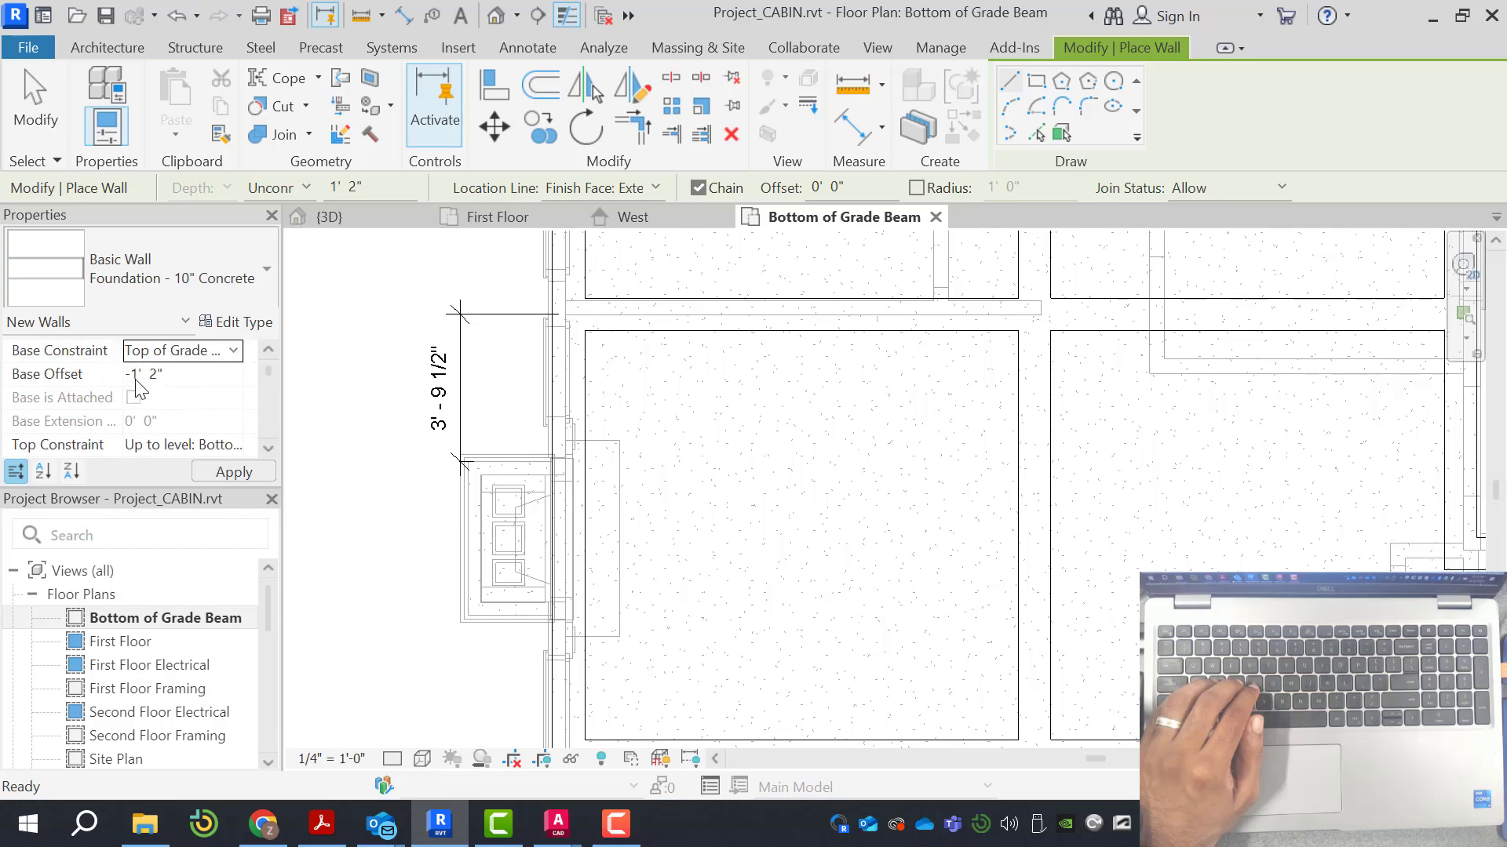
scroll(174, 408, "down", 3)
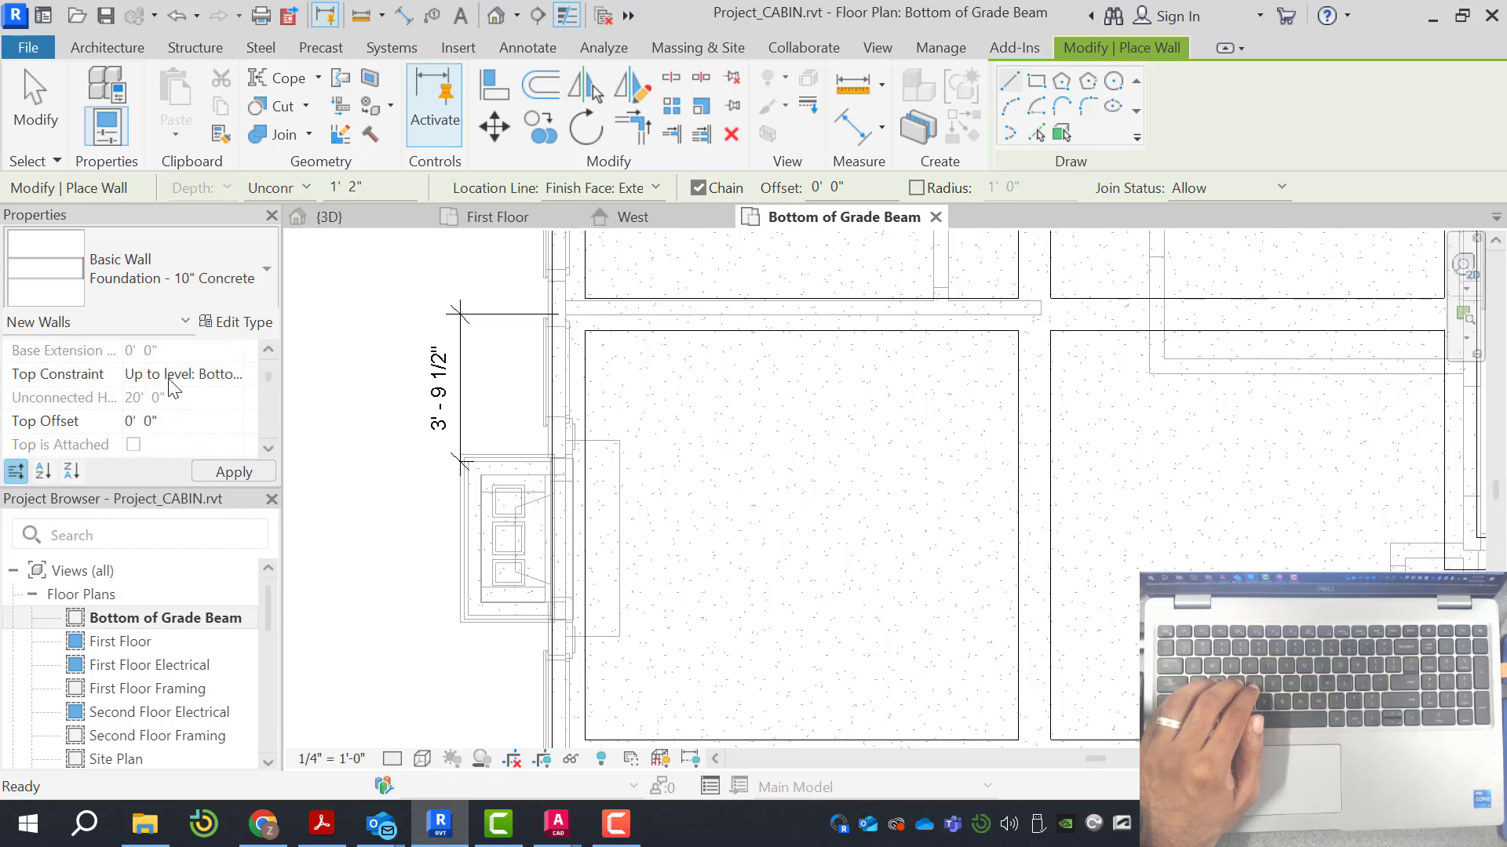
Set the new wall's top constraint to Unconnected with a height of 1' 2"
left_click(233, 380)
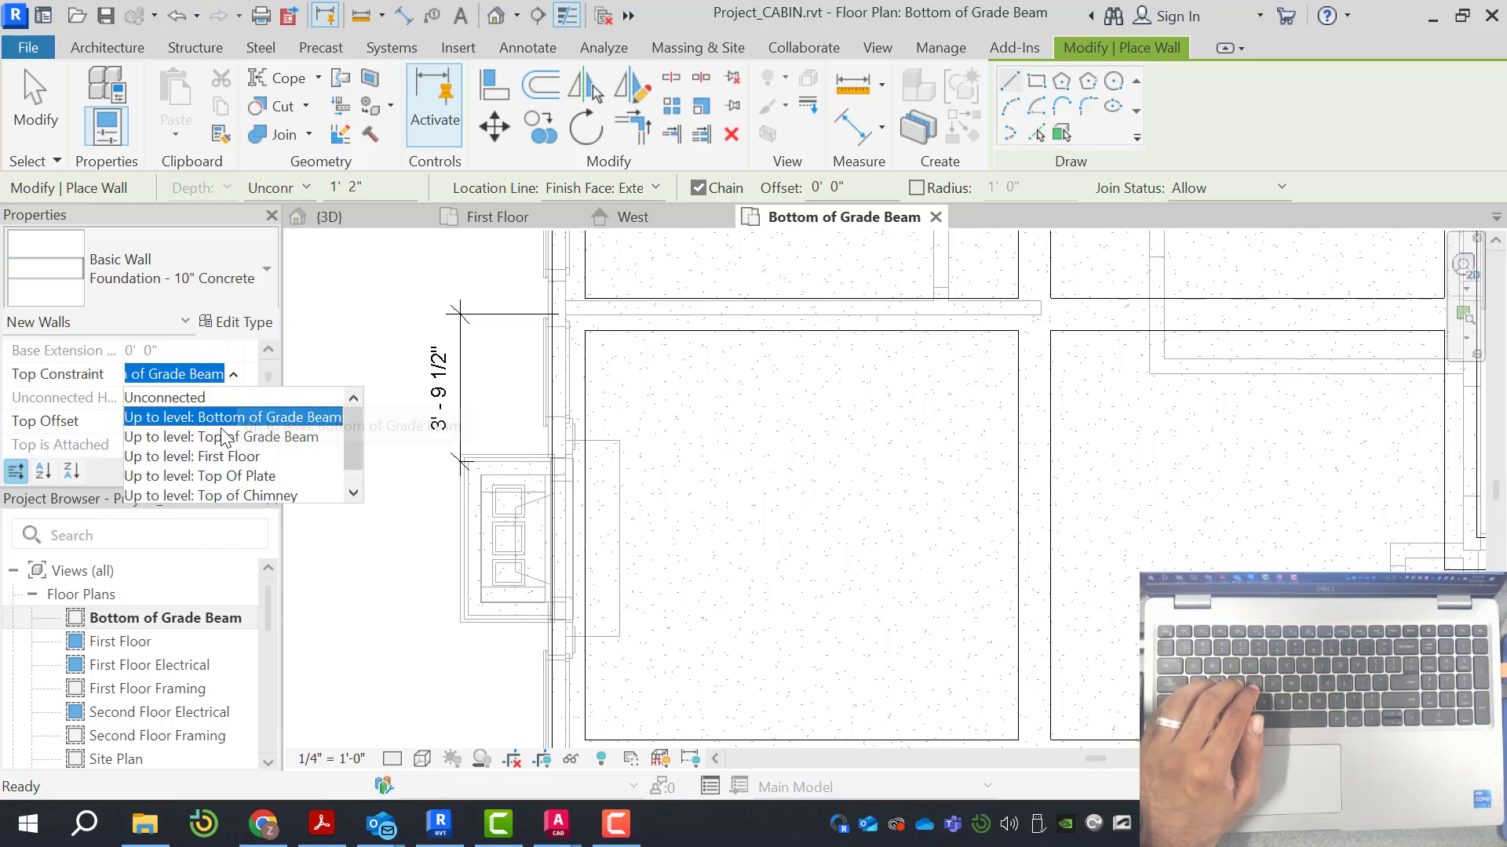
left_click(183, 398)
key("Return")
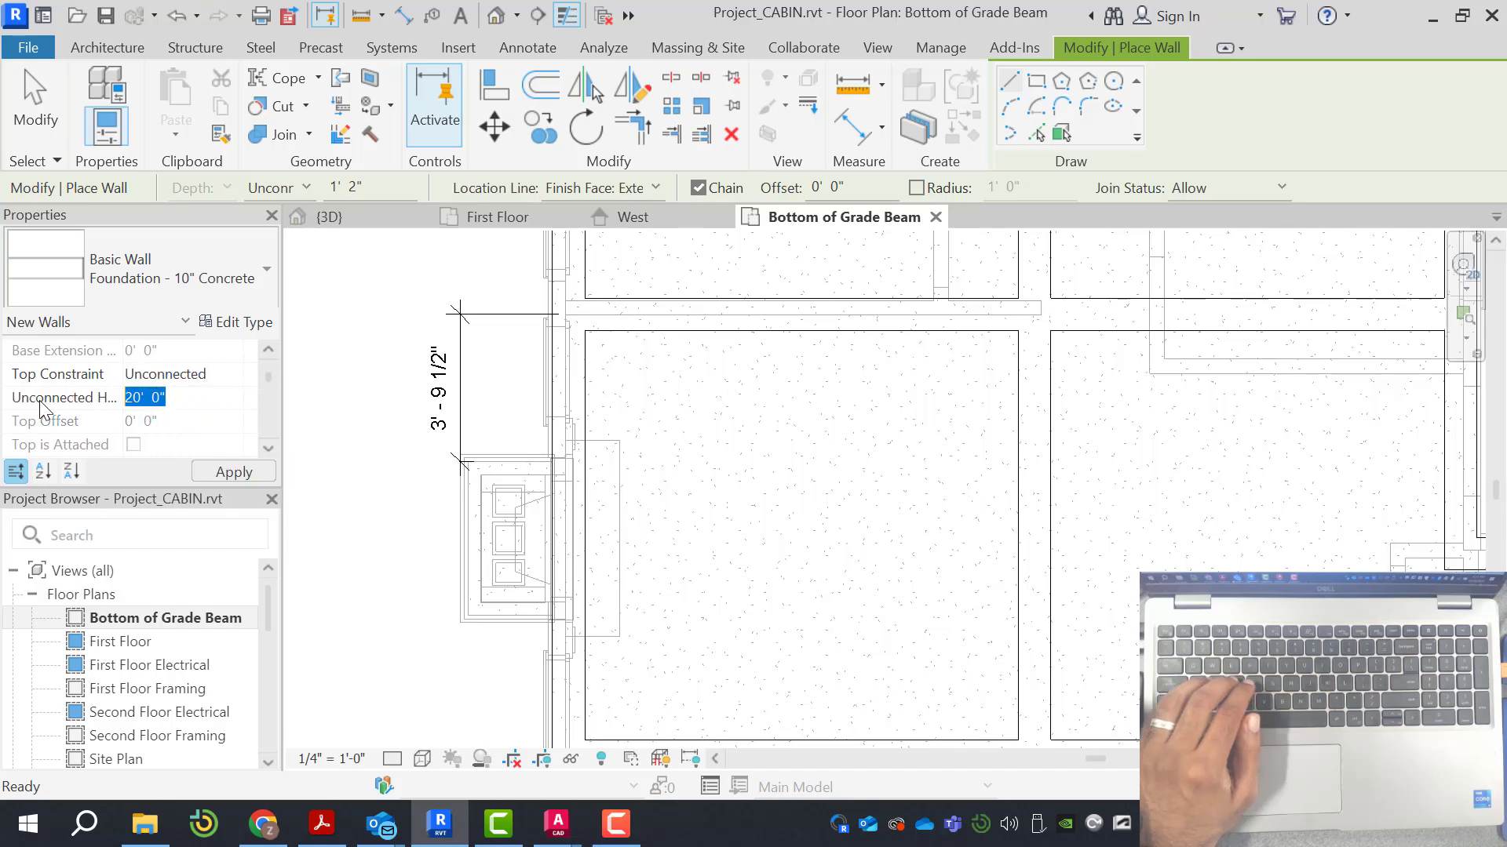
type("1")
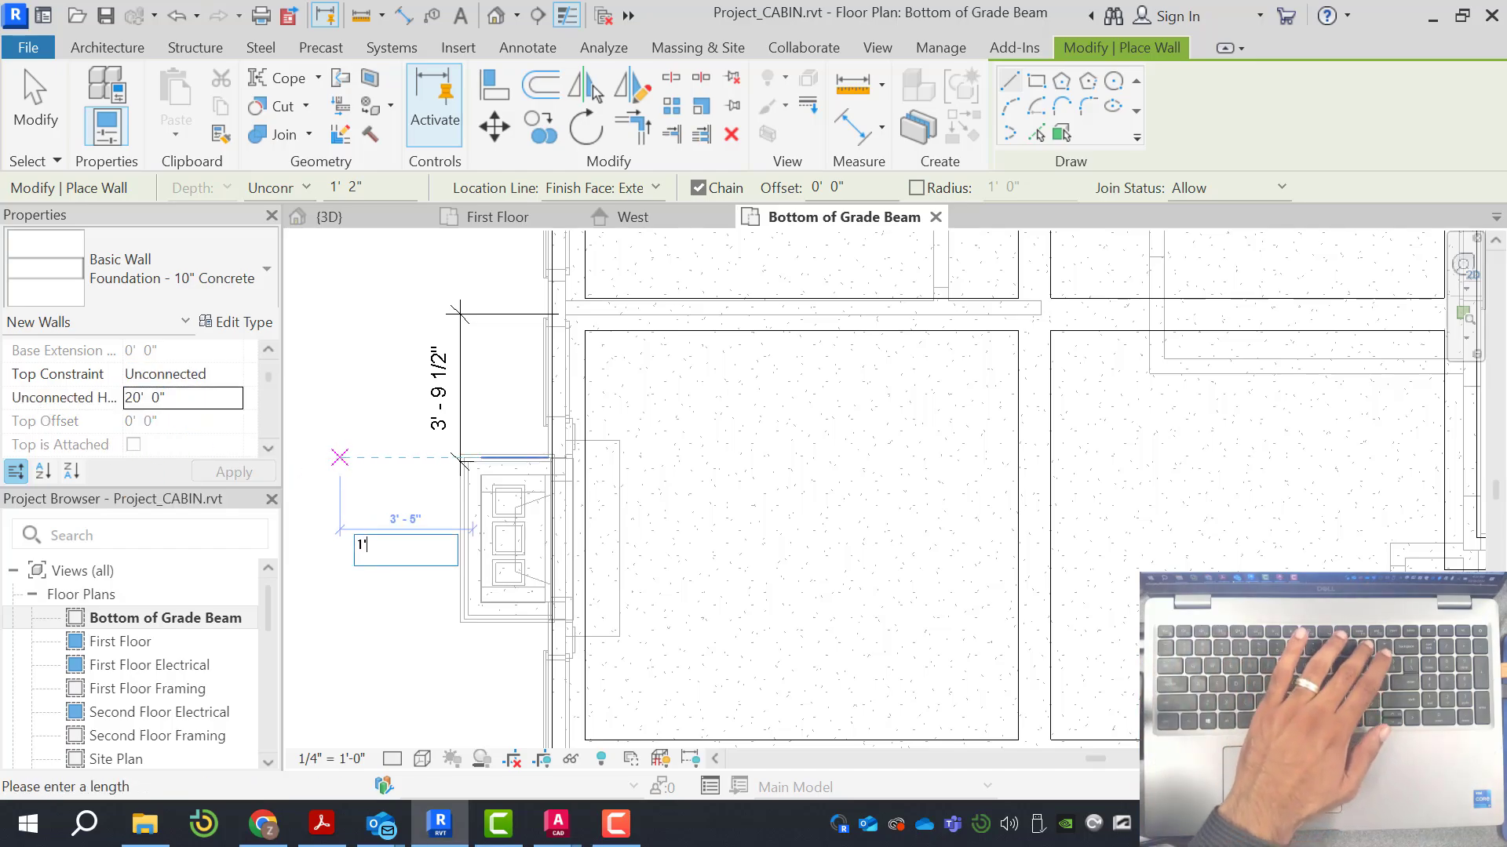
type("'-2\"")
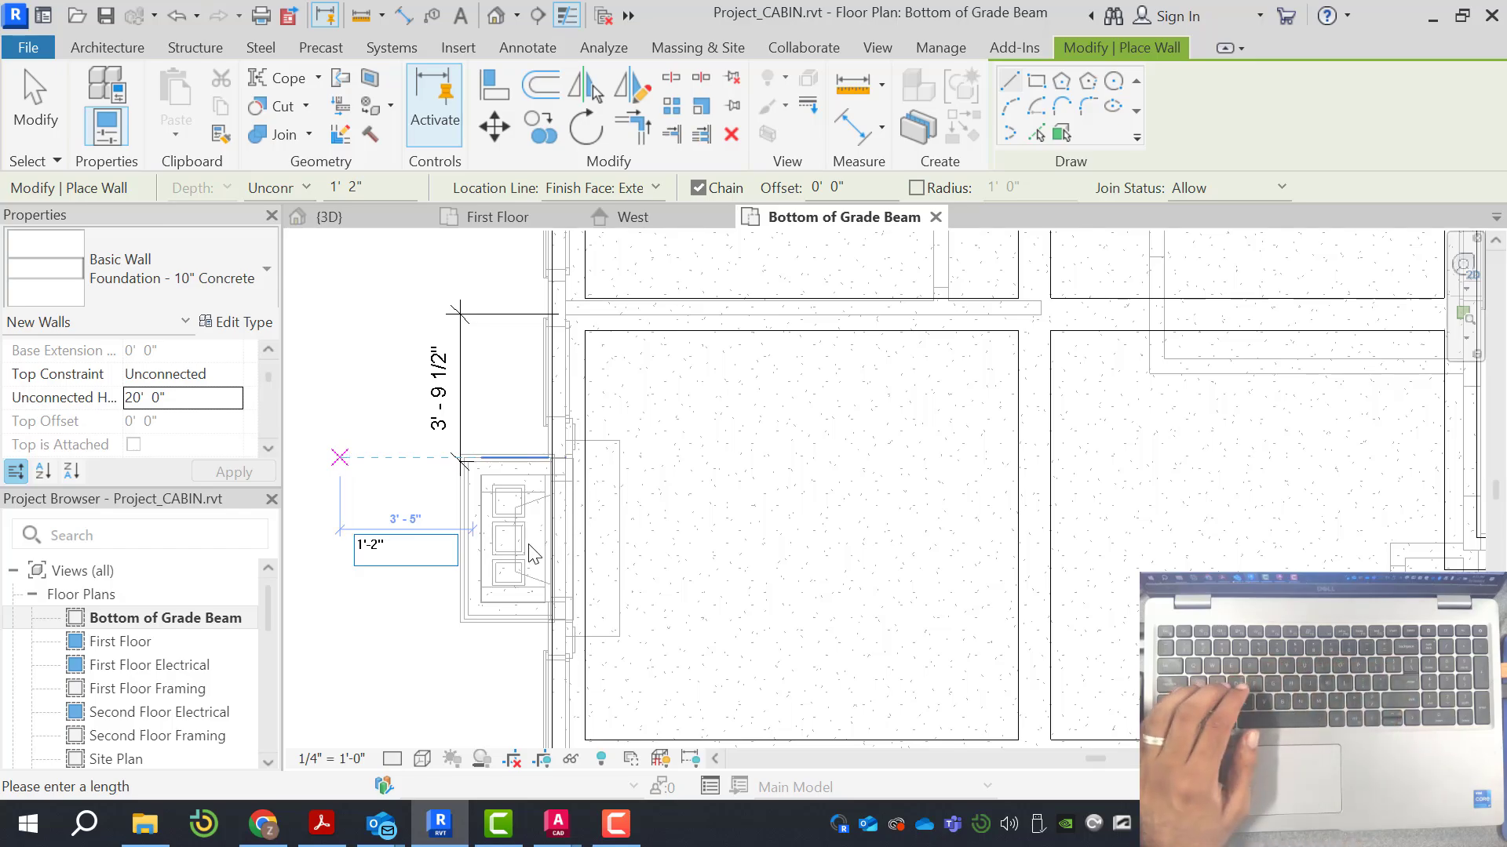
scroll(570, 476, "up", 3)
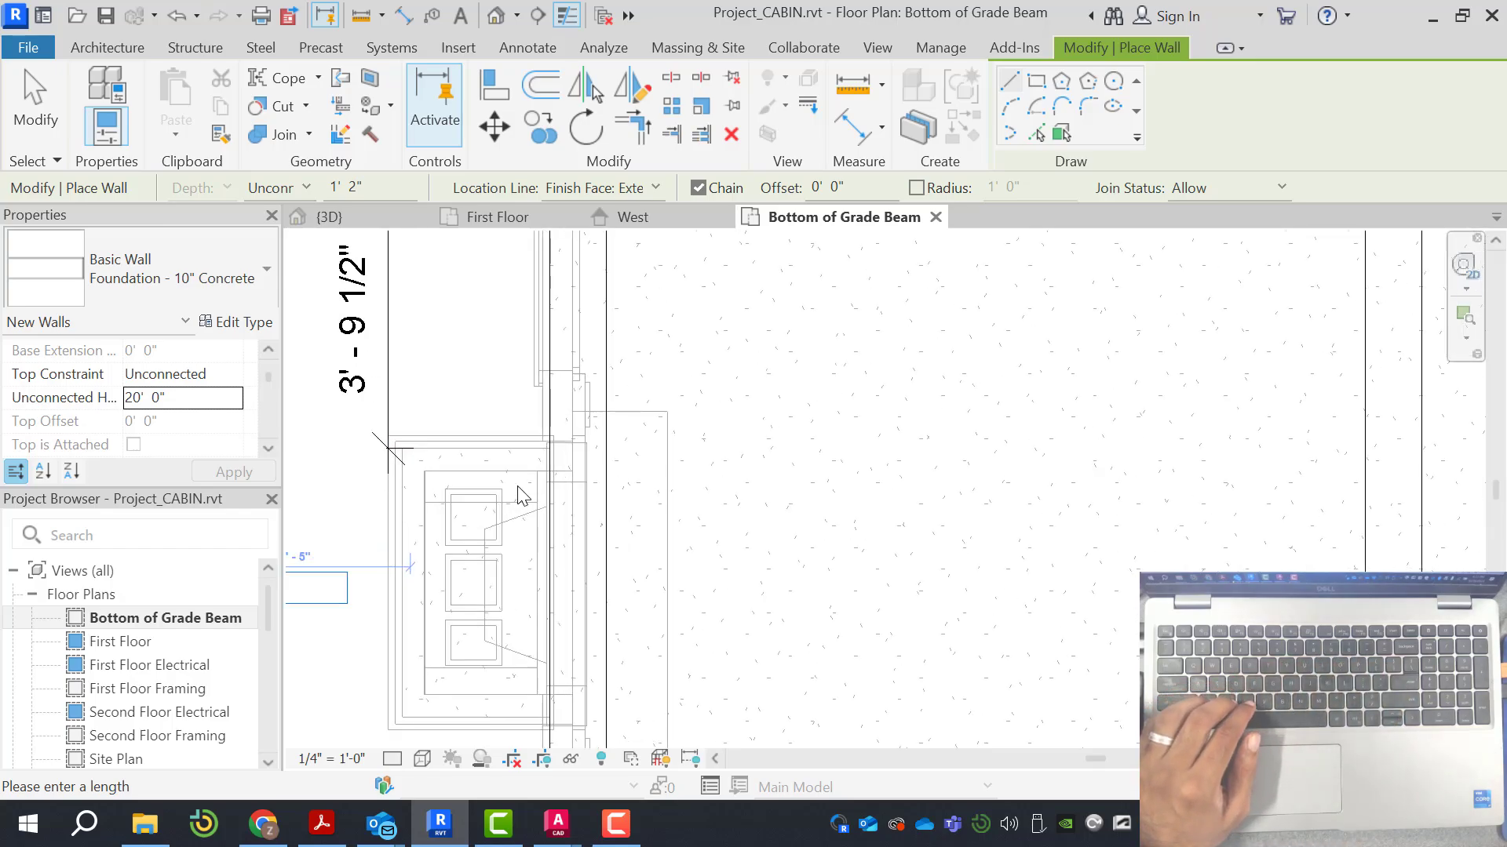
left_click(601, 189)
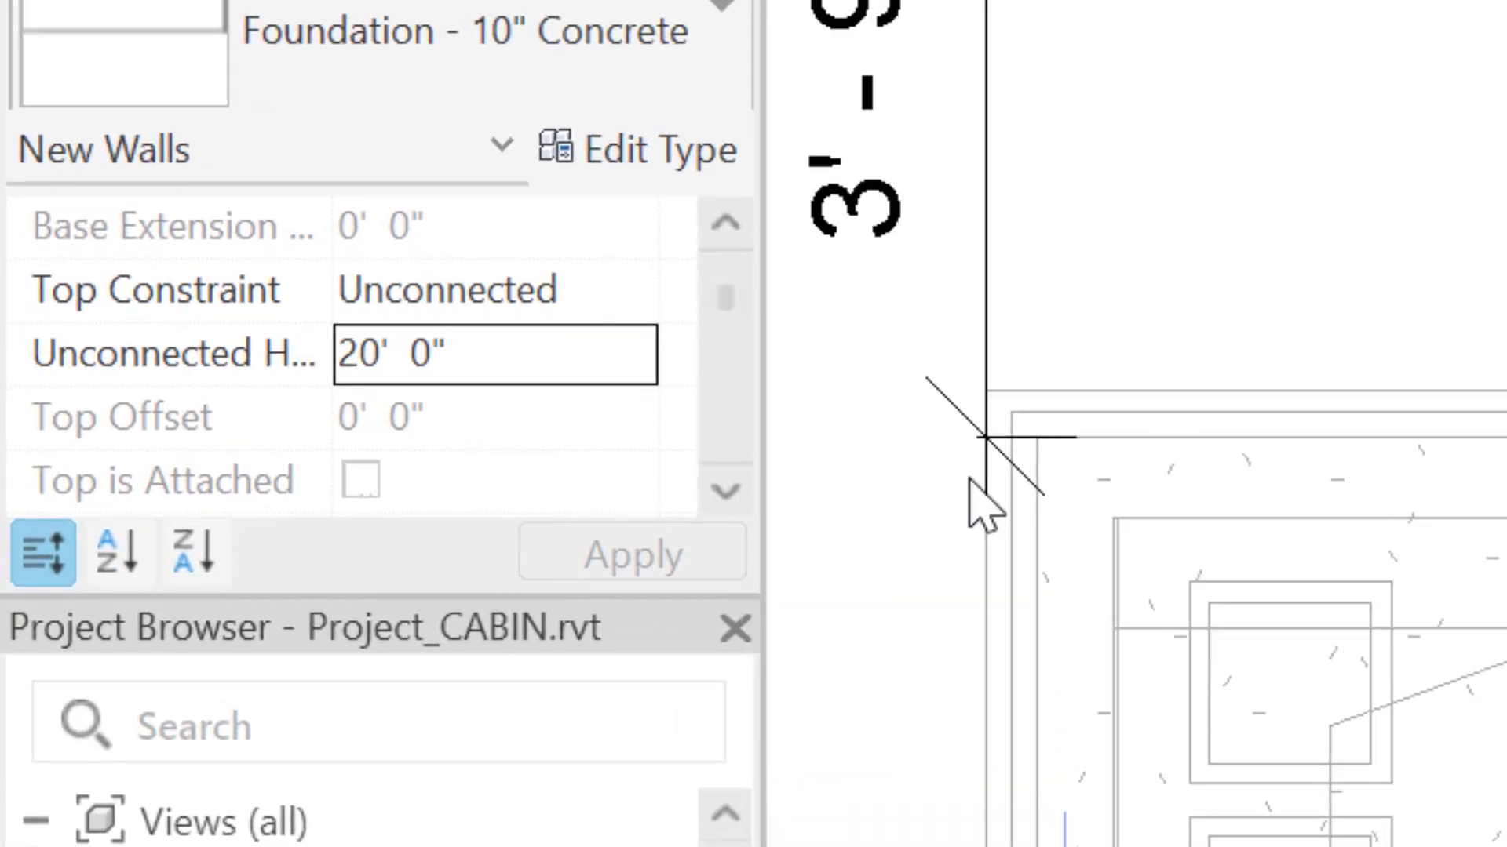
type("1 2")
left_click(549, 553)
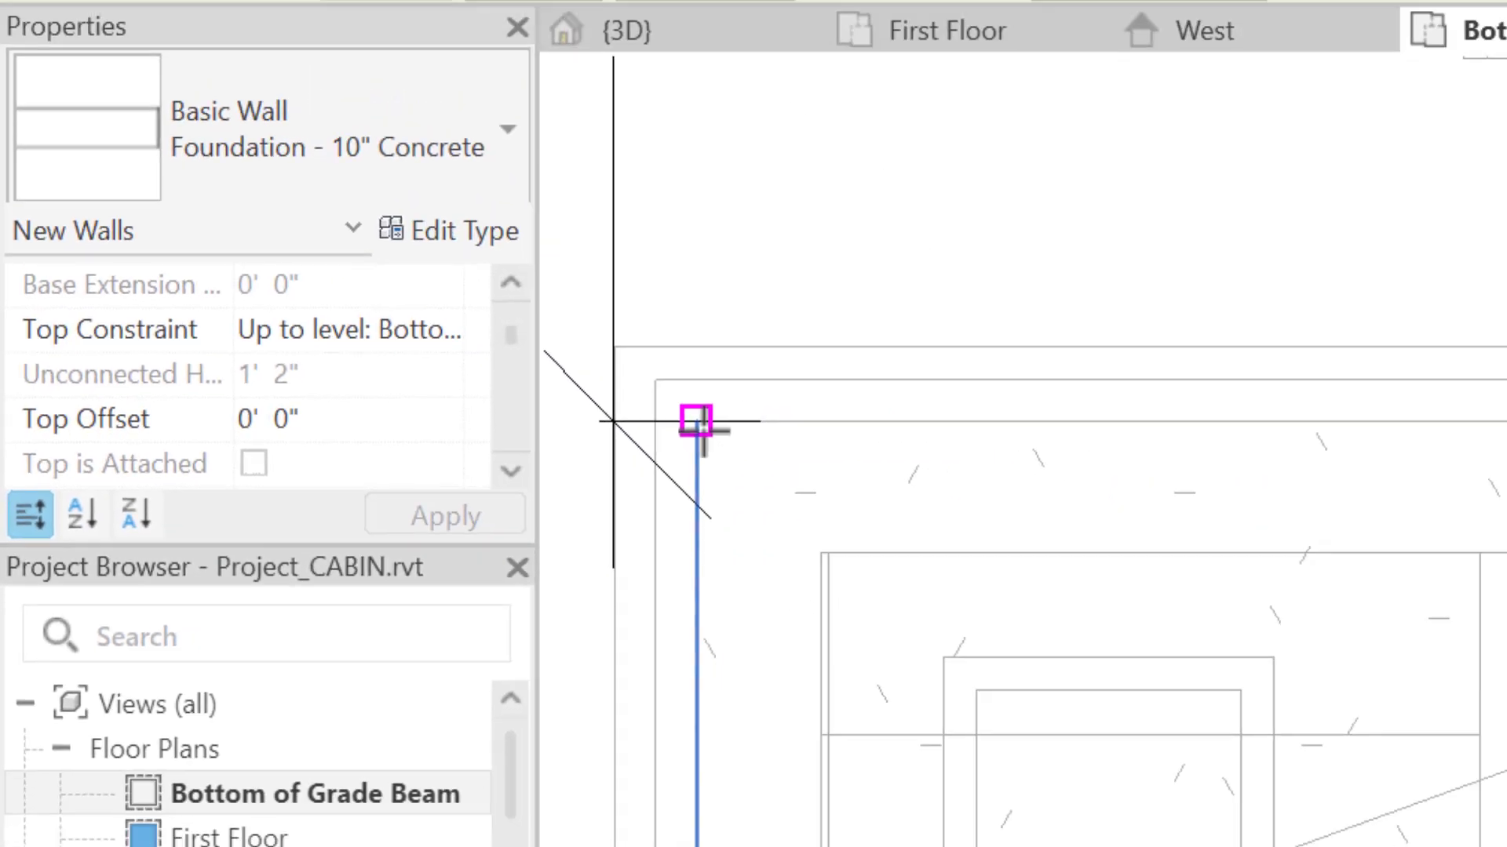
Draw the chimney's north foundation wall, about 2' 2" long, from the slab's northwest corner to the main foundation wall
left_click(696, 421)
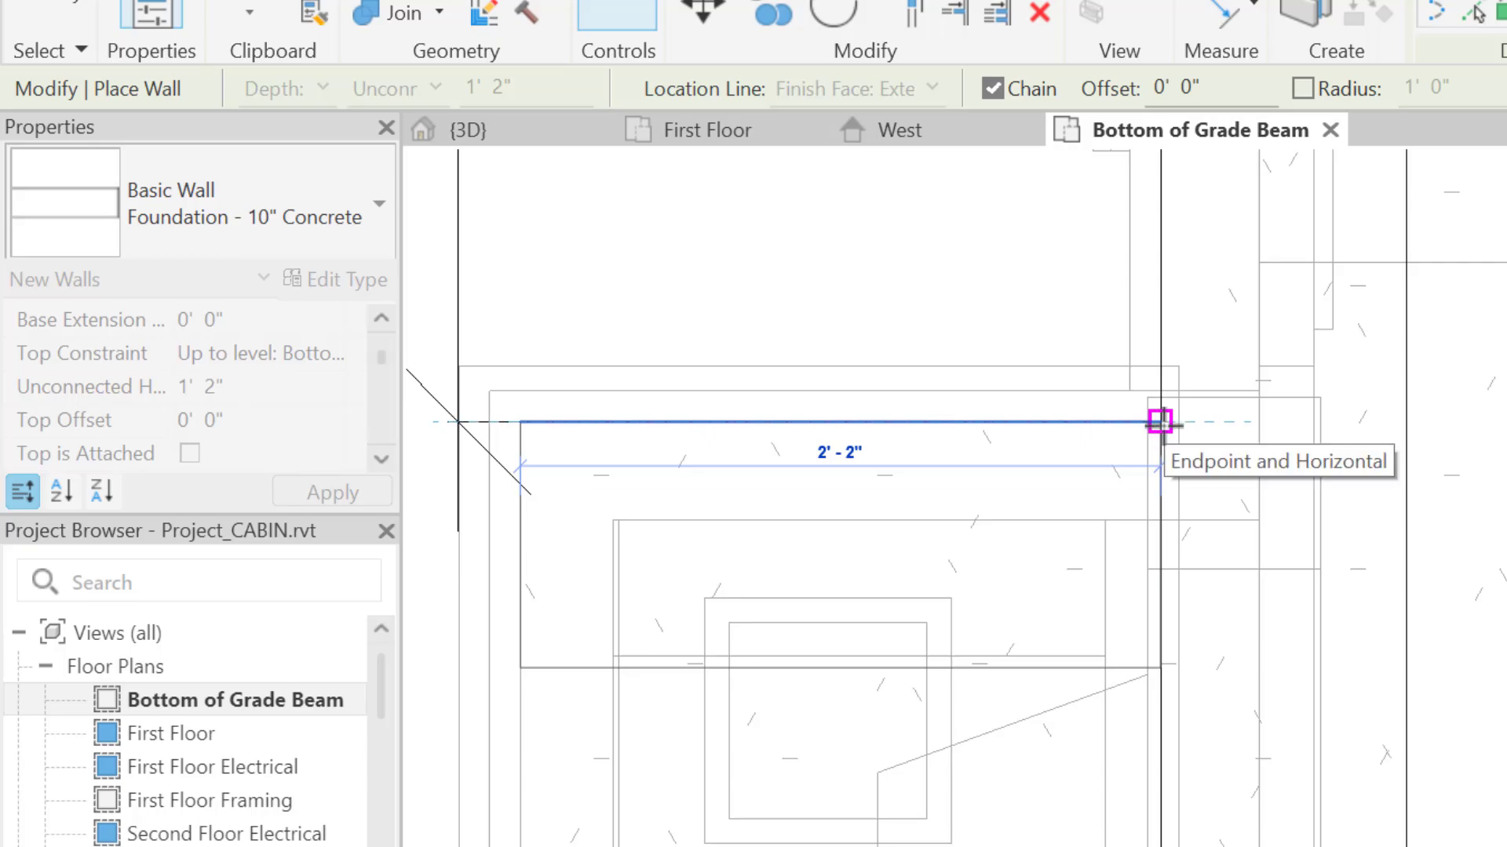
left_click(1160, 421)
scroll(1178, 421, "down", 3)
key("Escape")
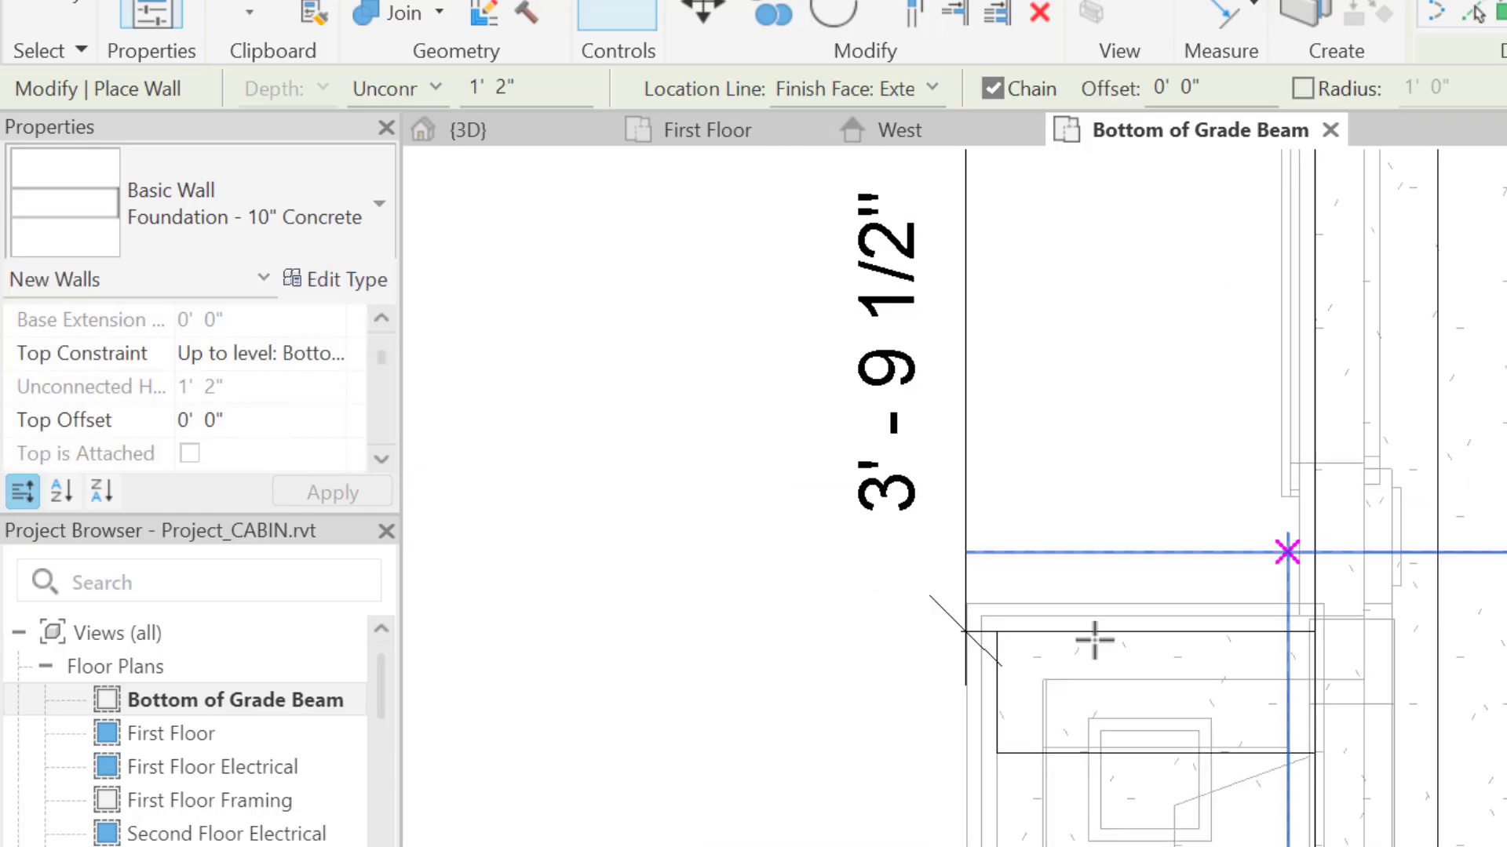
Draw the chimney's west foundation wall about 3' 11" long and its south wall back to the main foundation wall
scroll(995, 620, "up", 1)
left_click(982, 619)
scroll(1082, 521, "down", 4)
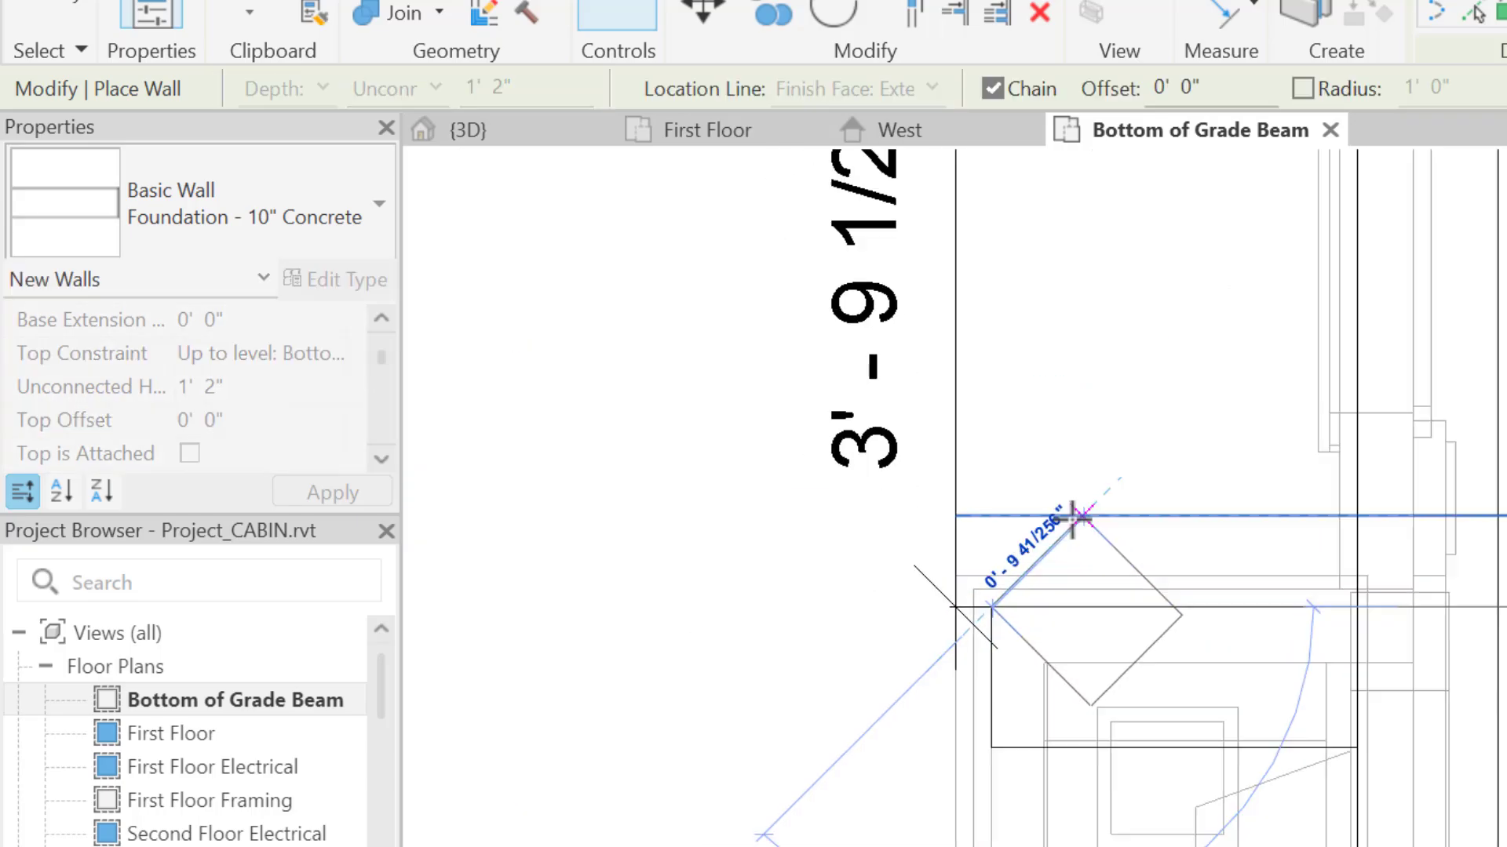
scroll(1075, 808, "up", 4)
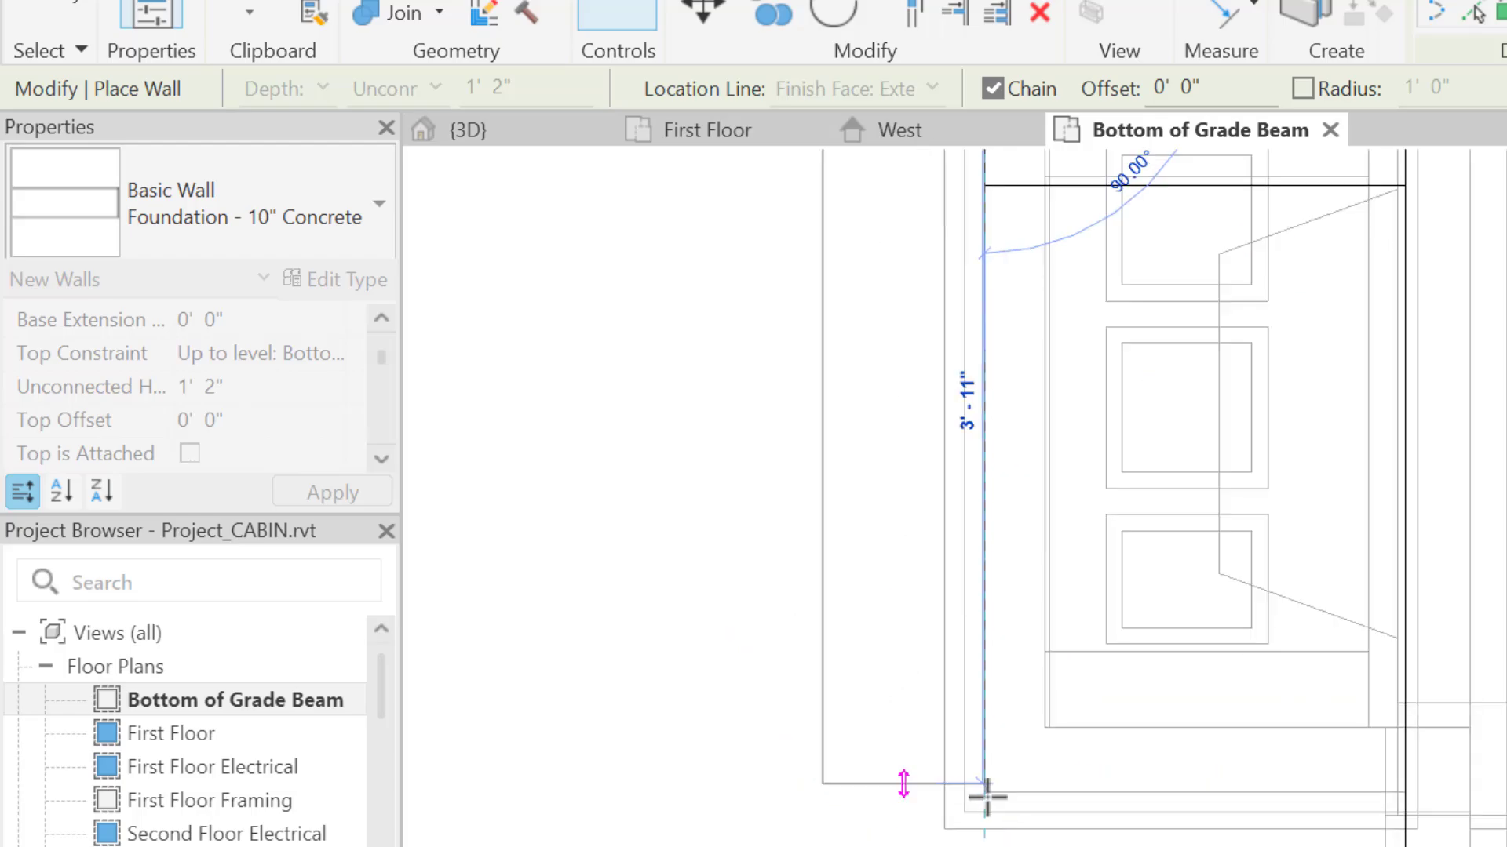
left_click(984, 792)
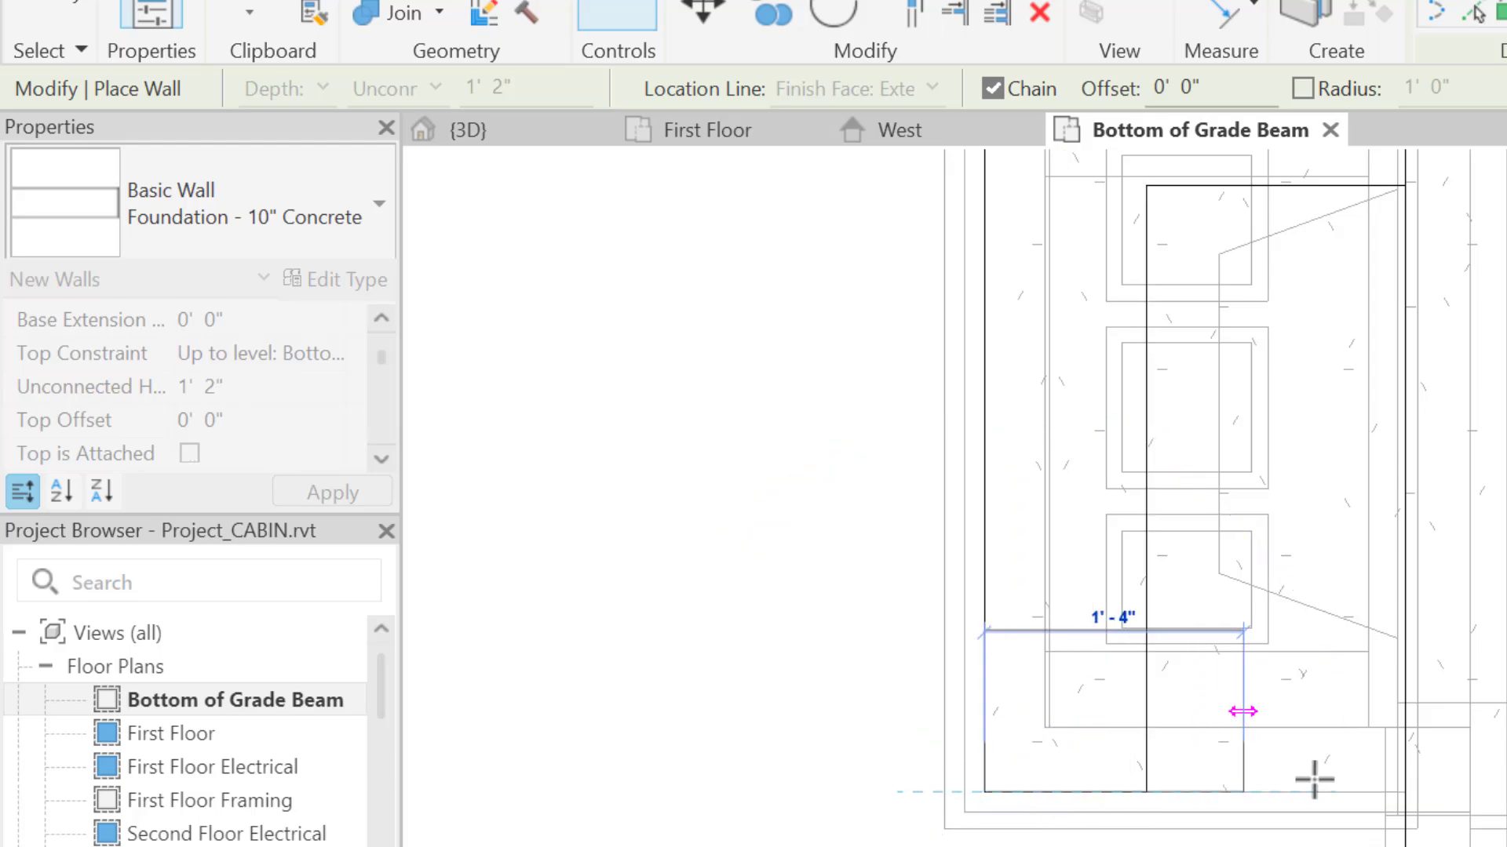
left_click(1404, 792)
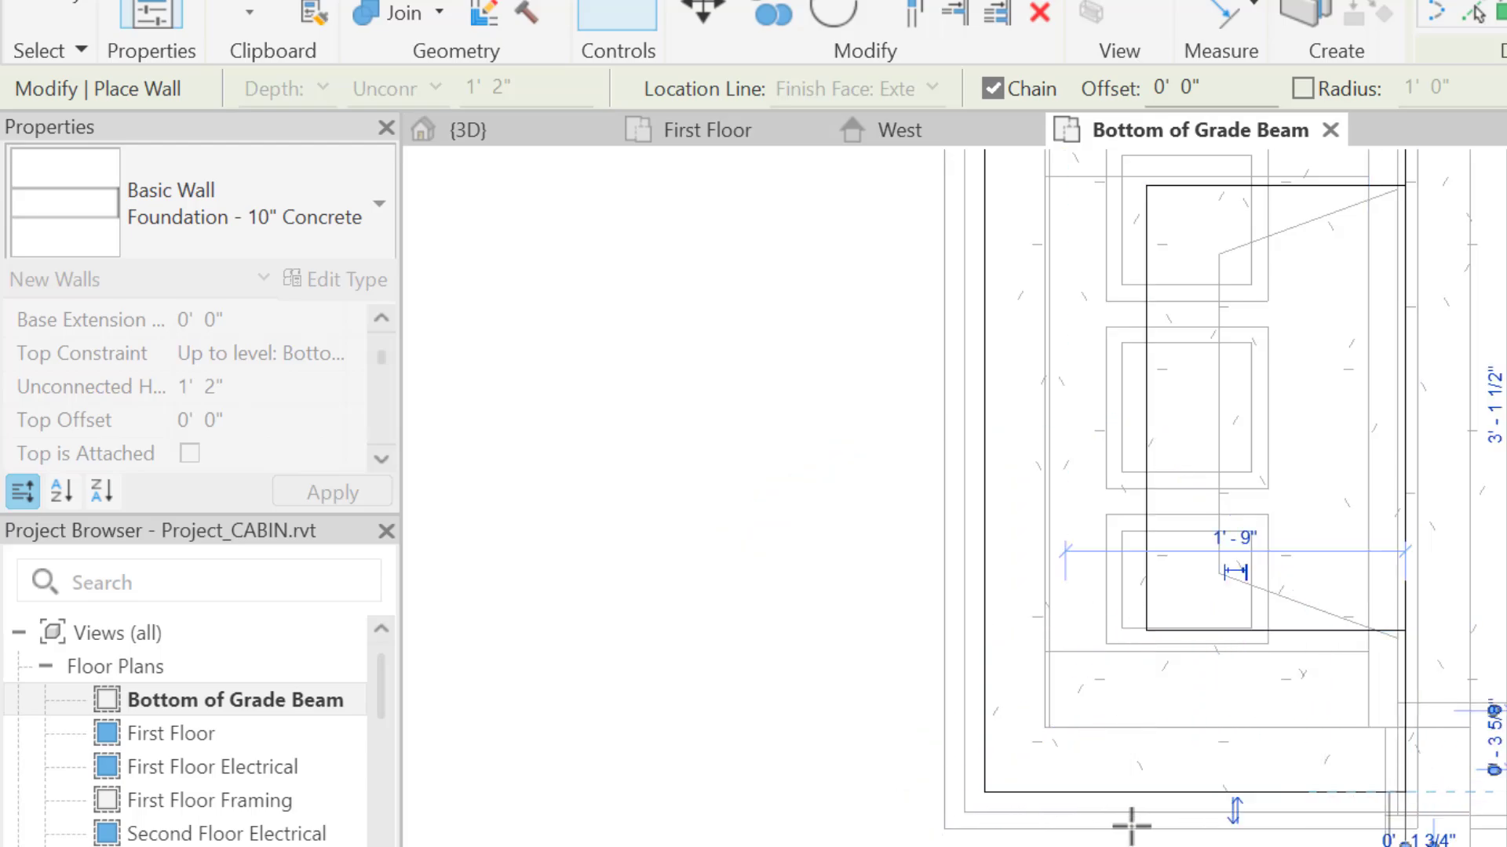
key("Escape")
key("Escape")
scroll(1292, 571, "down", 2)
scroll(1265, 318, "up", 1)
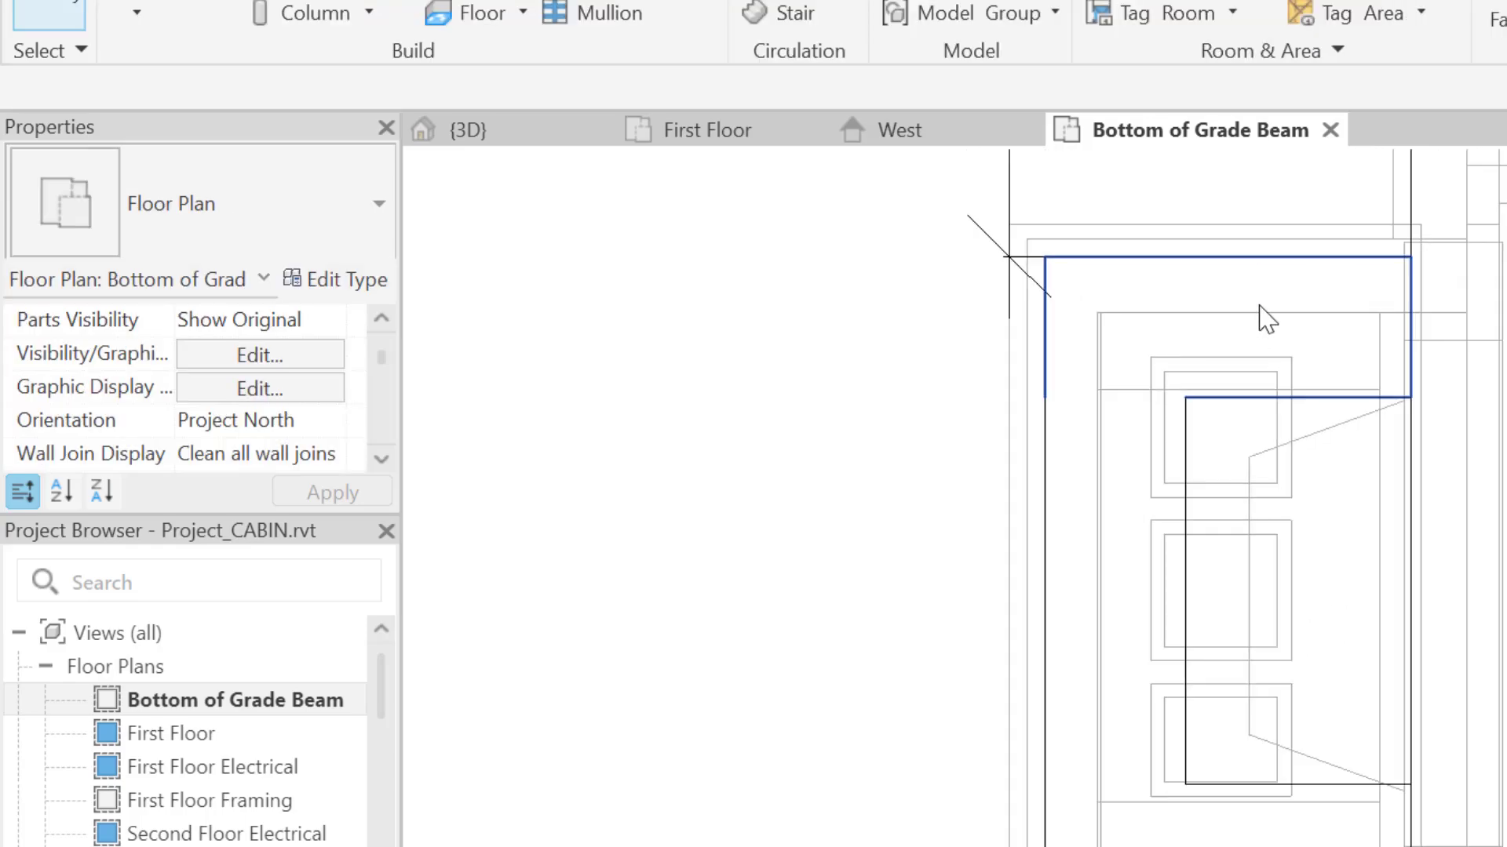
Select the three chimney foundation walls and change their base constraint to Top of Grade Beam
left_click(1292, 397)
key("Tab")
left_click(1185, 542)
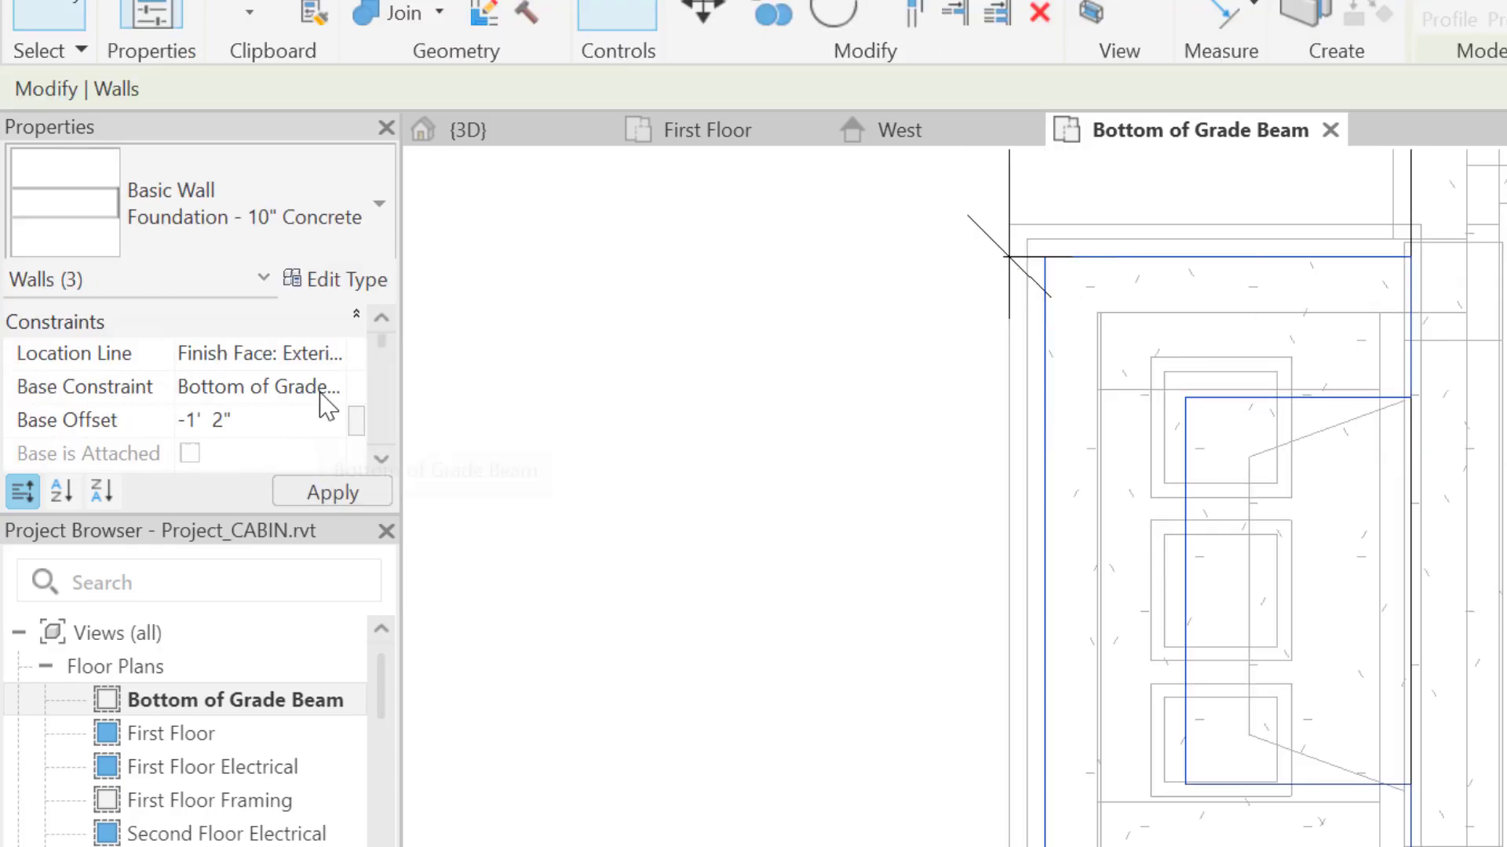
left_click(329, 387)
left_click(302, 449)
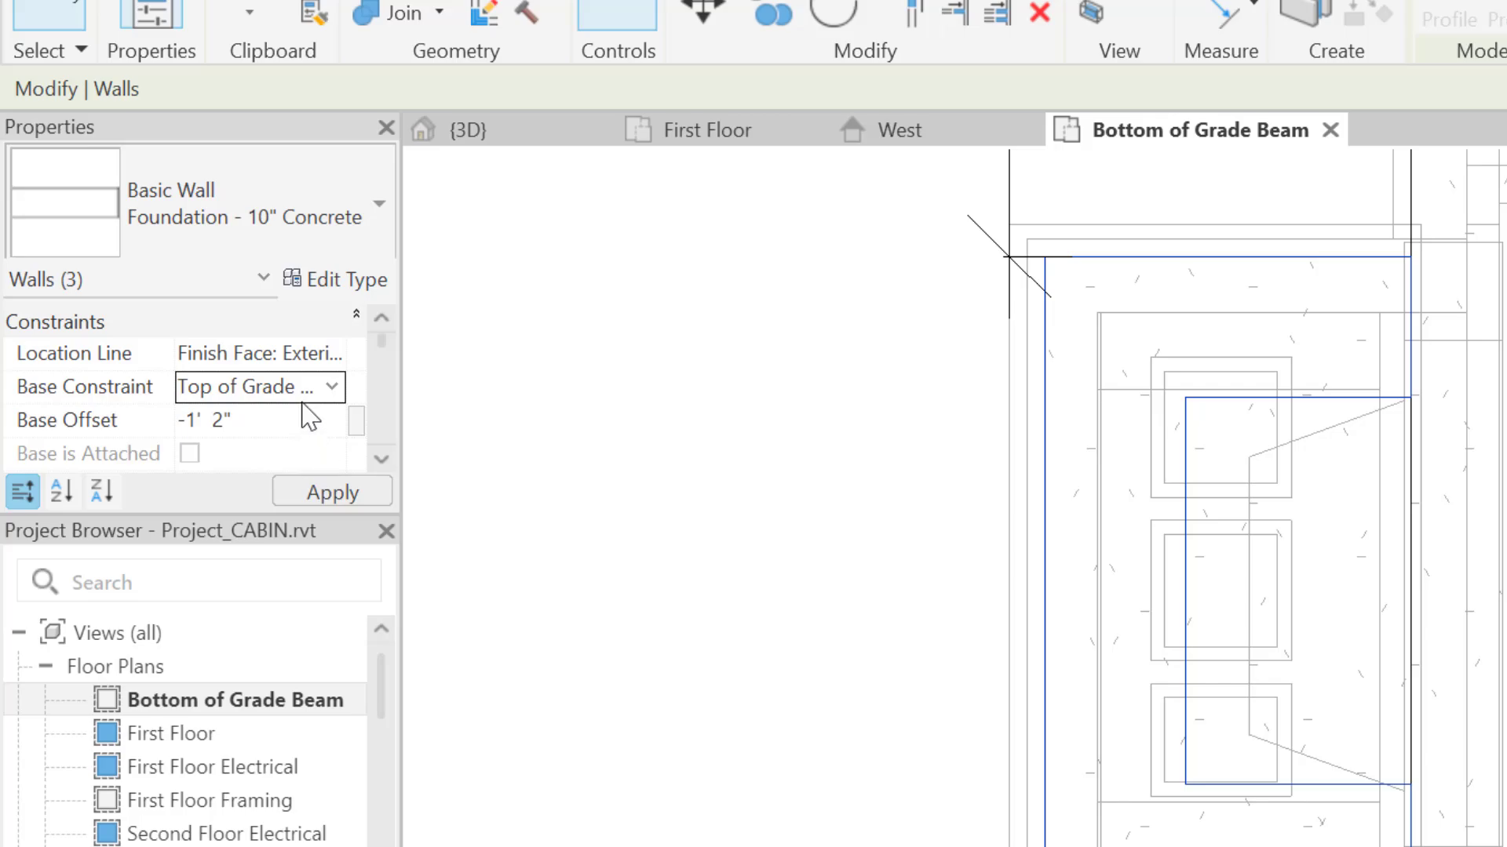
scroll(302, 403, "down", 2)
scroll(273, 403, "down", 3)
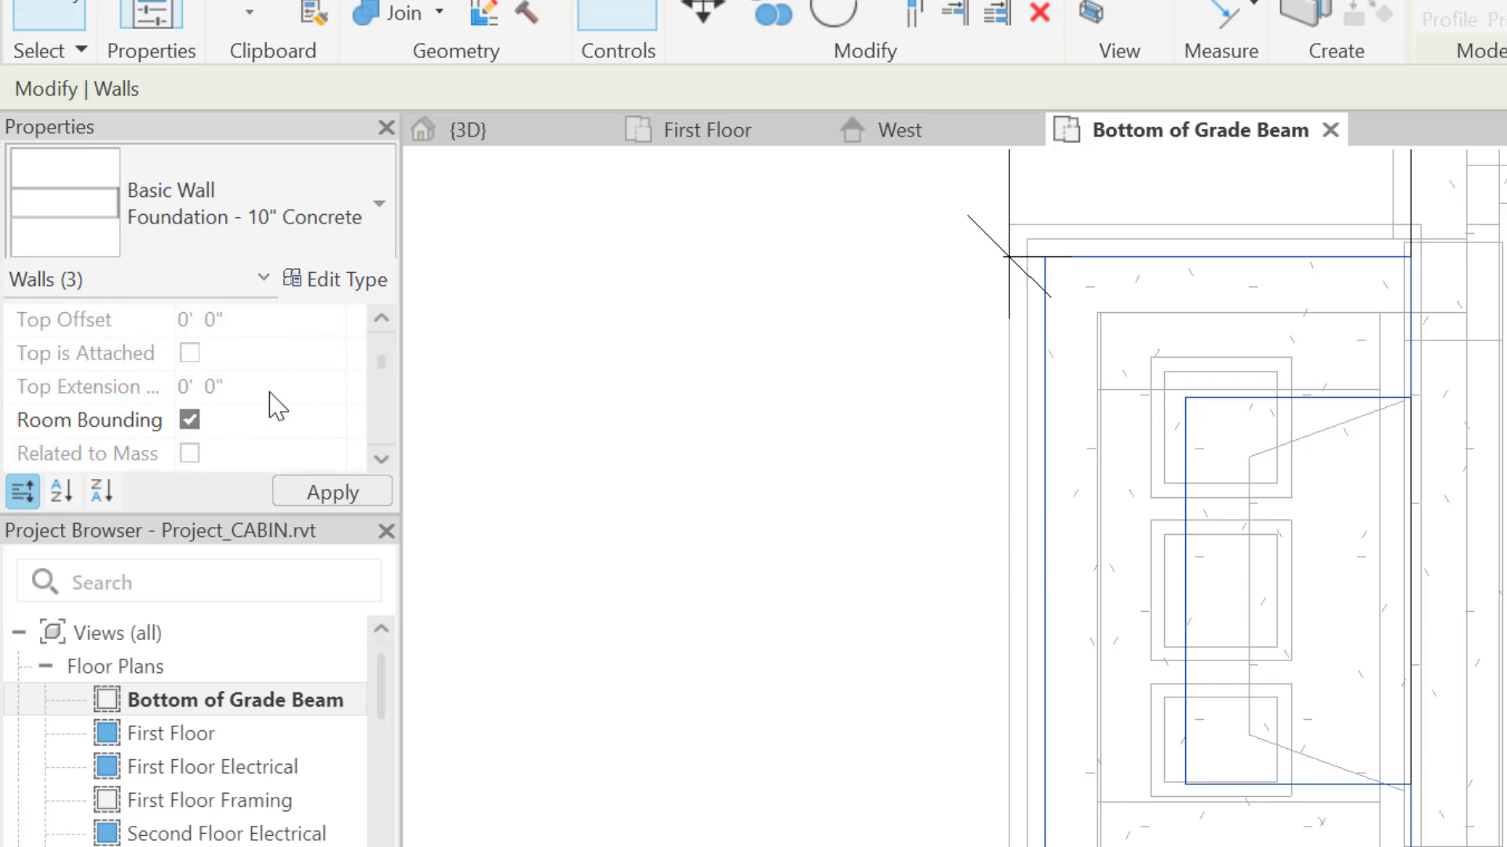
scroll(255, 399, "up", 4)
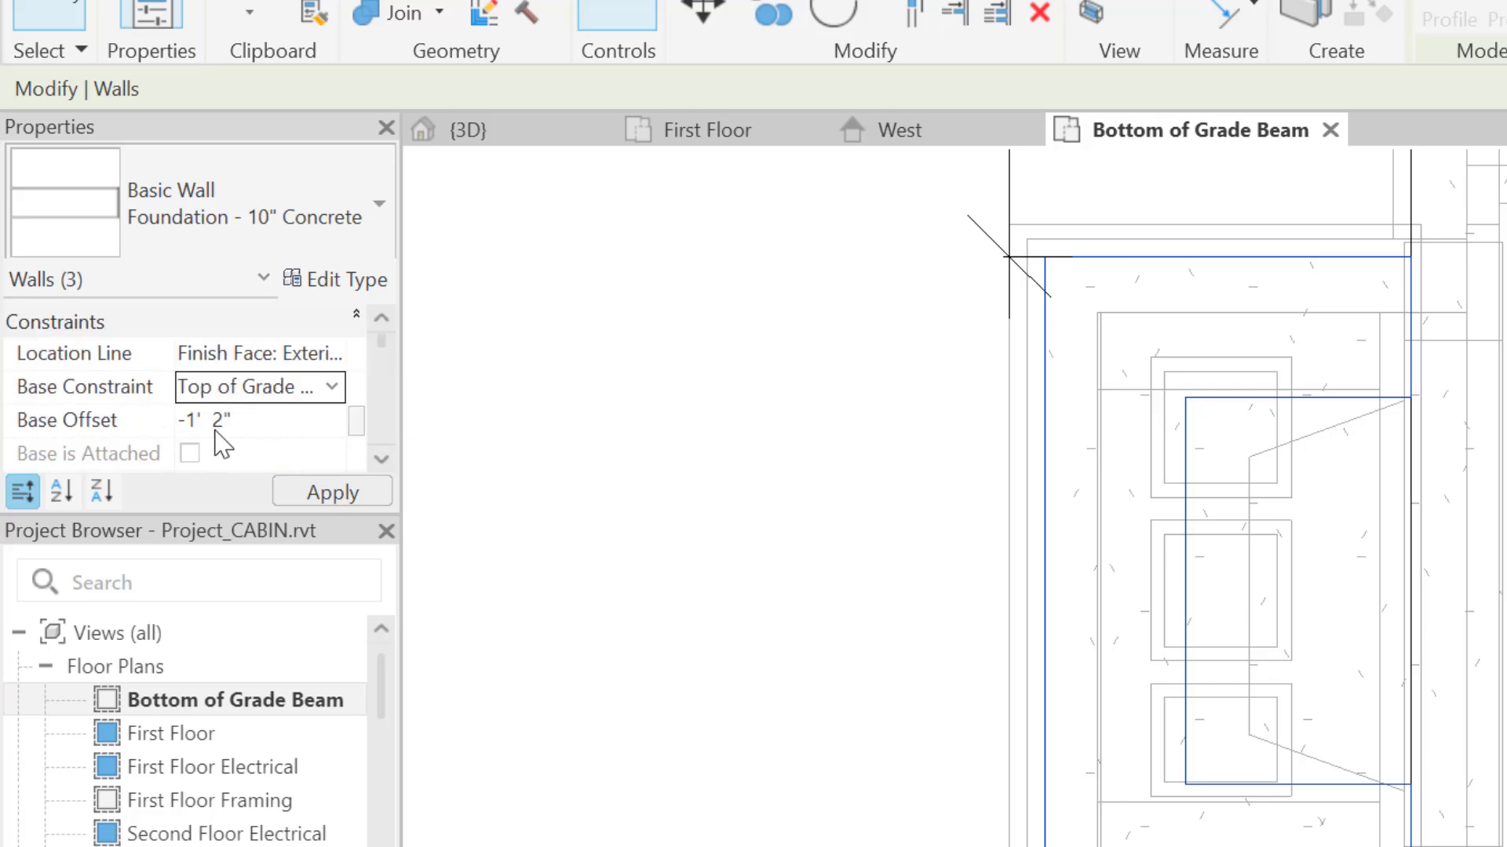
scroll(257, 423, "down", 2)
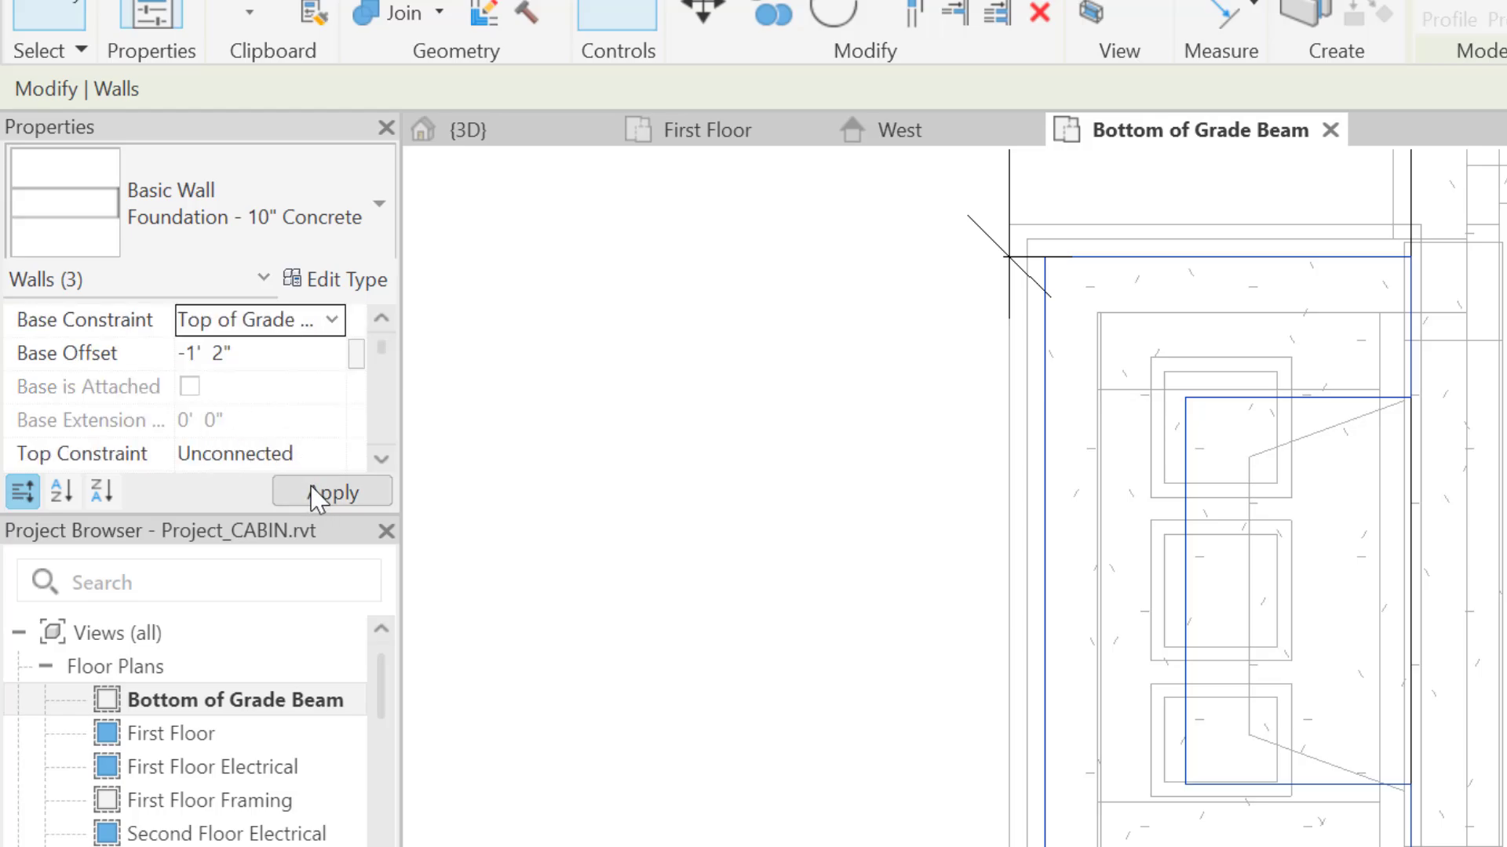
left_click(346, 496)
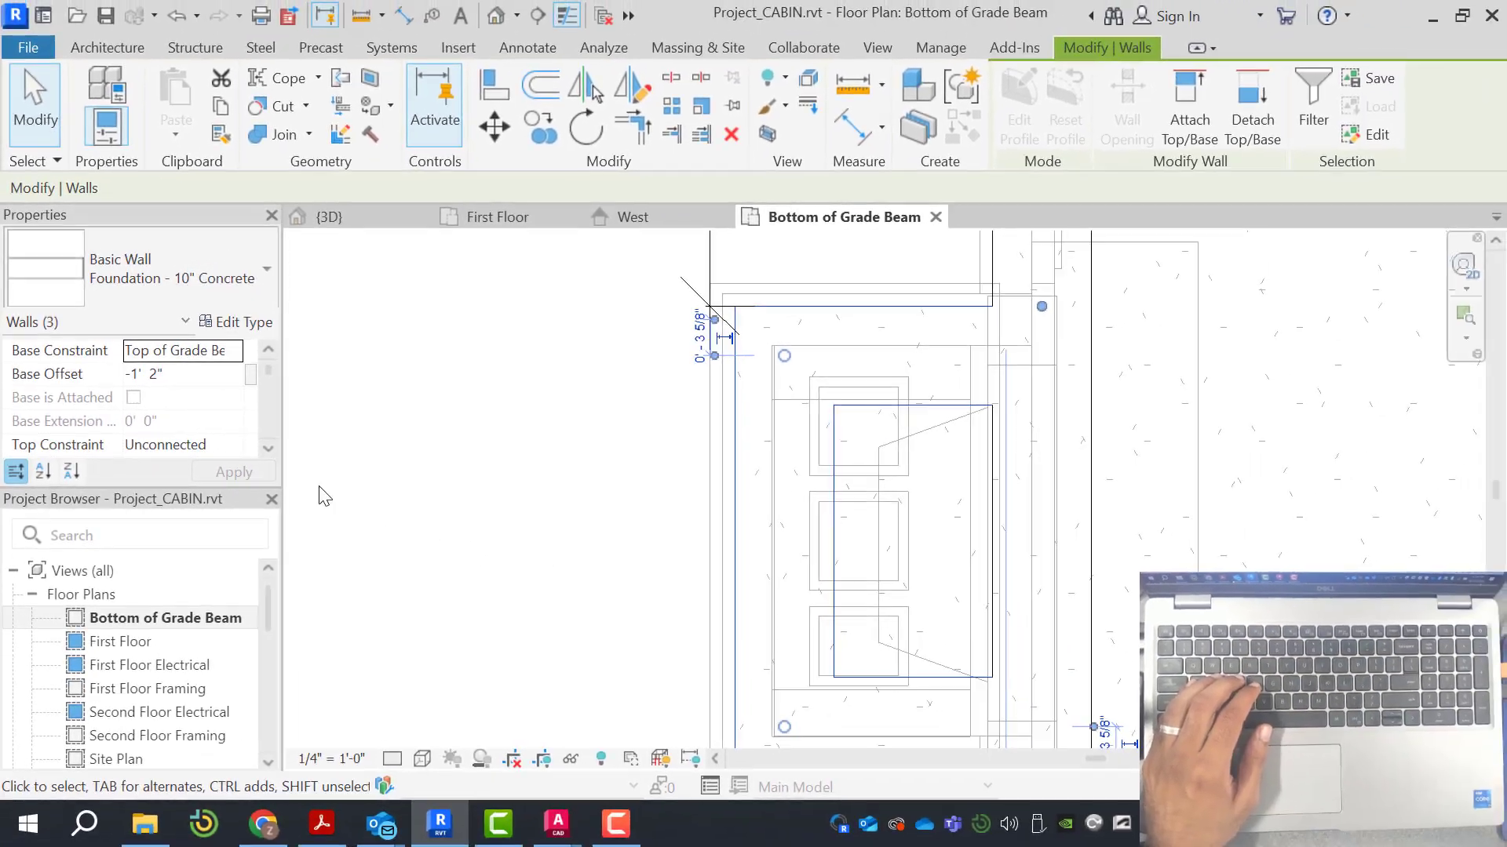
Open the 3D view and inspect the grade beams from below, selecting the foundation wall that crosses the door bump-out
left_click(372, 221)
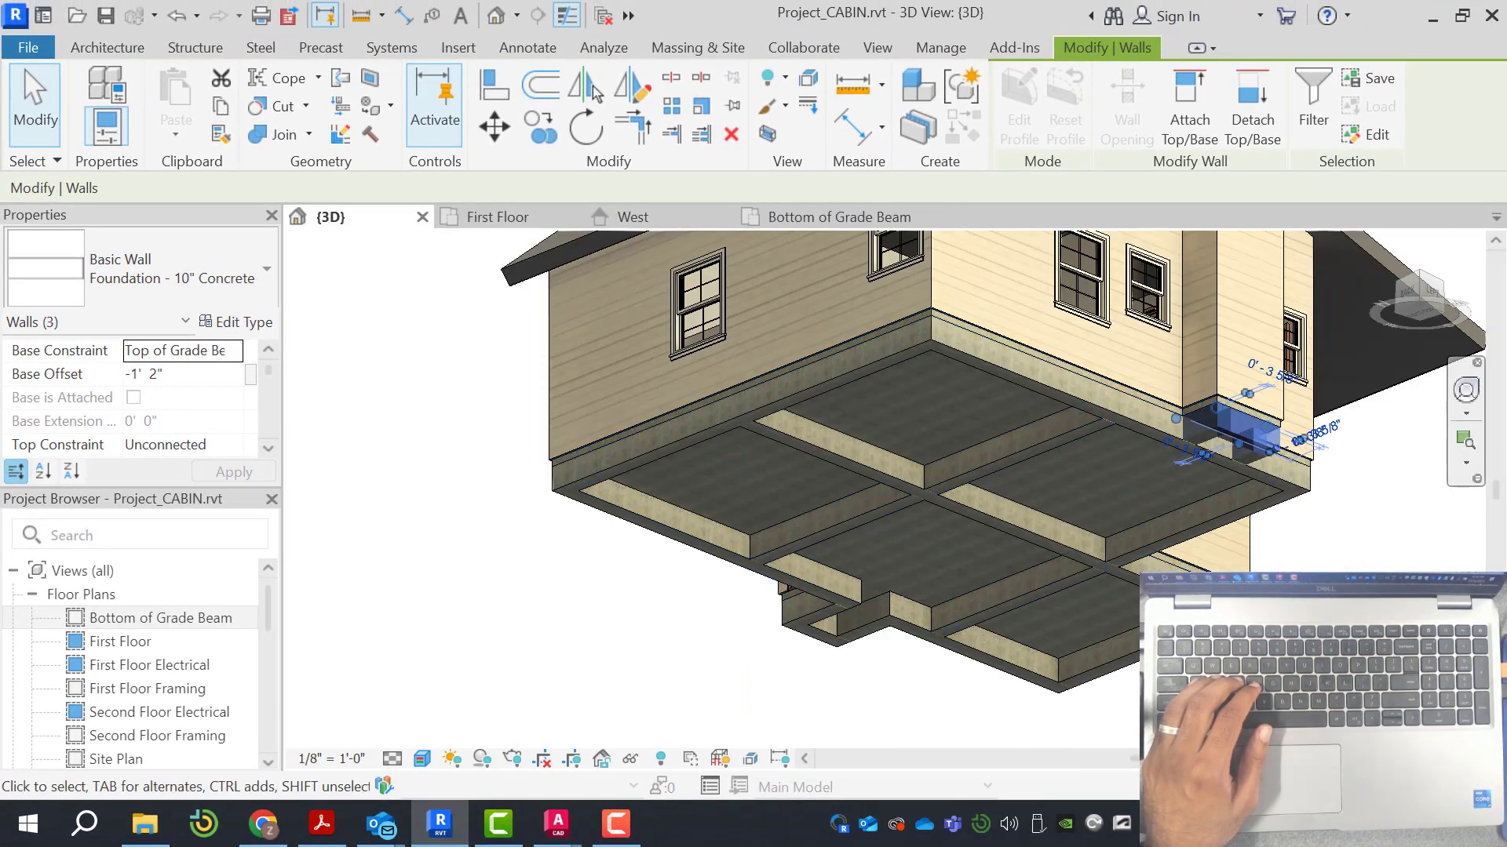
key("Escape")
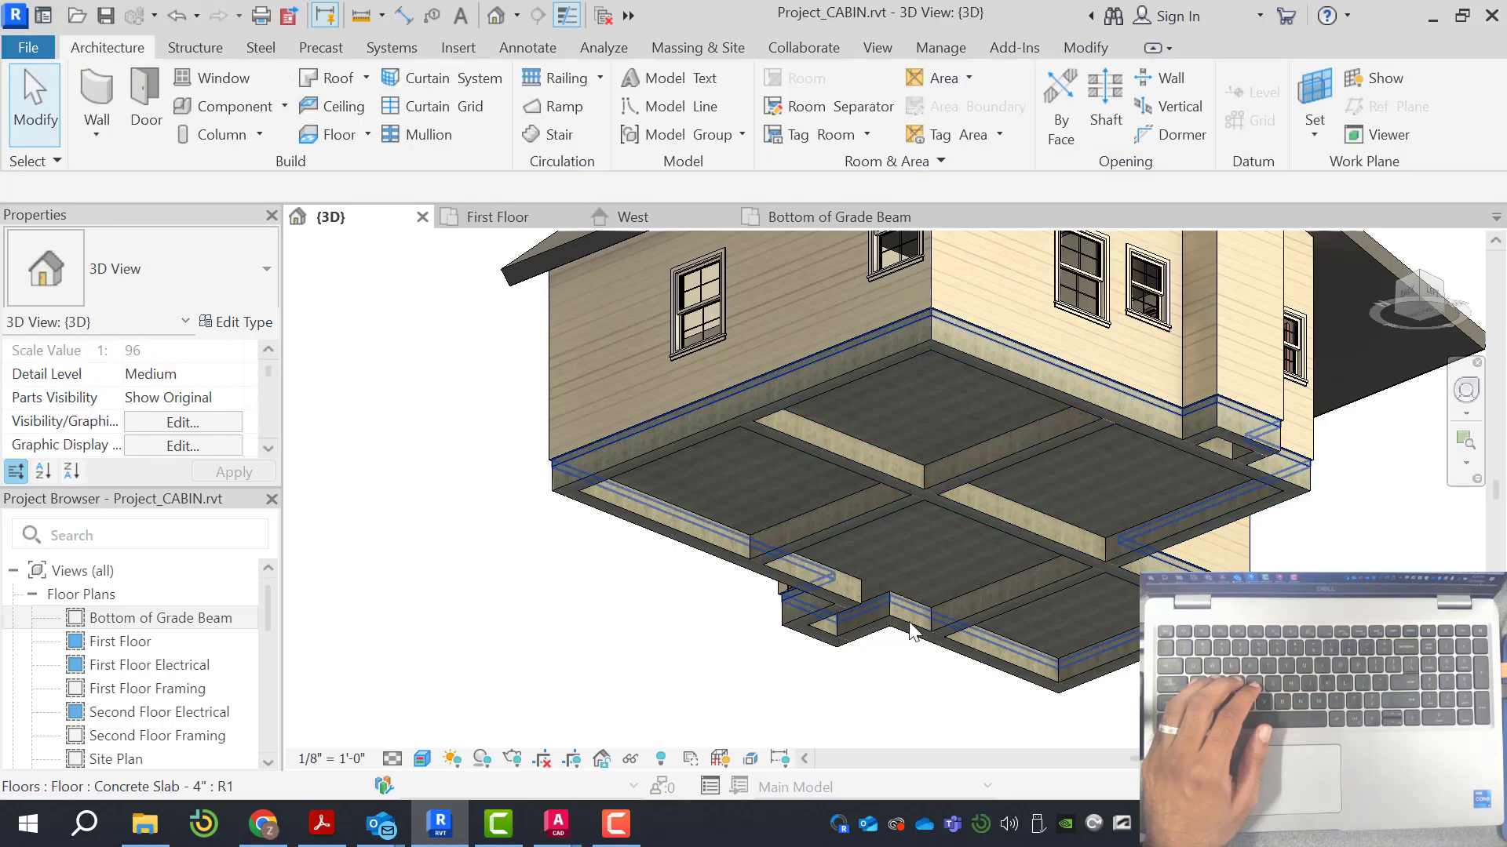
scroll(883, 627, "up", 3)
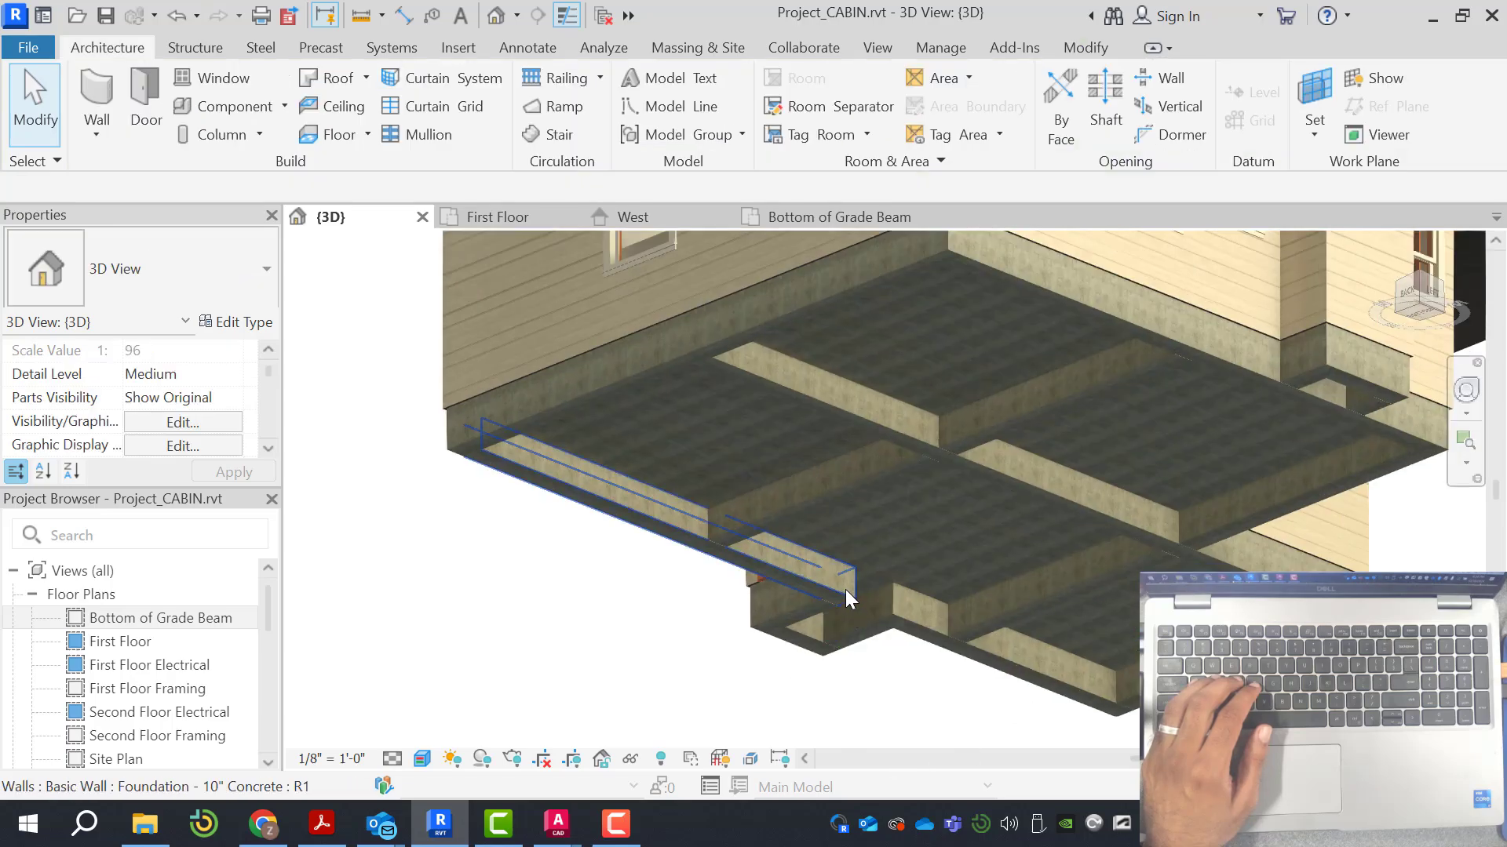
left_click(845, 590)
scroll(866, 604, "up", 3)
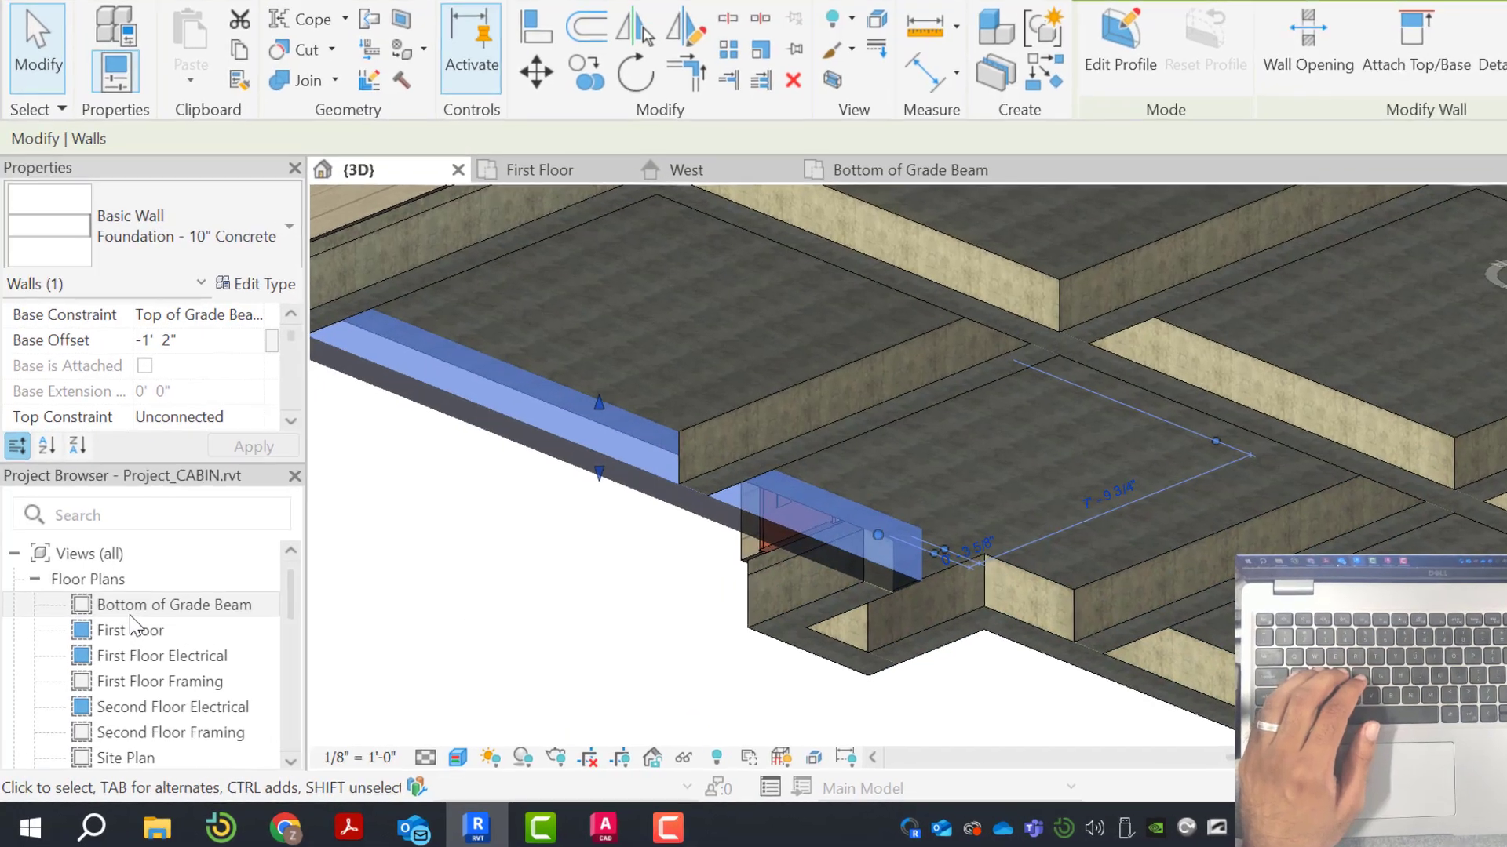
Return to the Bottom of Grade Beam floor plan and examine the foundation wall at the east bump-out
double_click(156, 618)
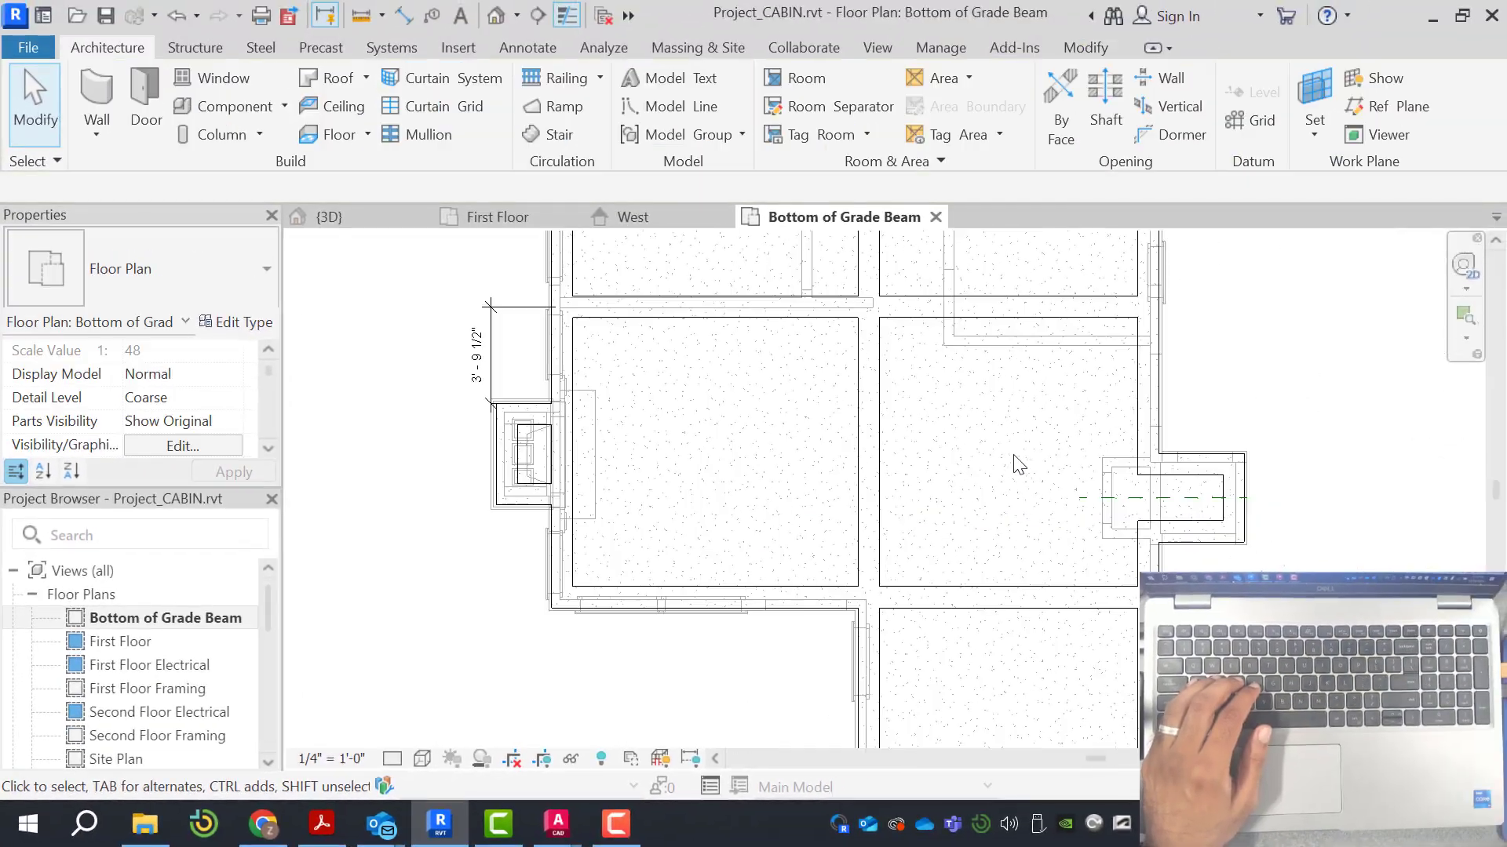
scroll(1192, 484, "up", 2)
left_click(1174, 491)
scroll(1189, 503, "up", 2)
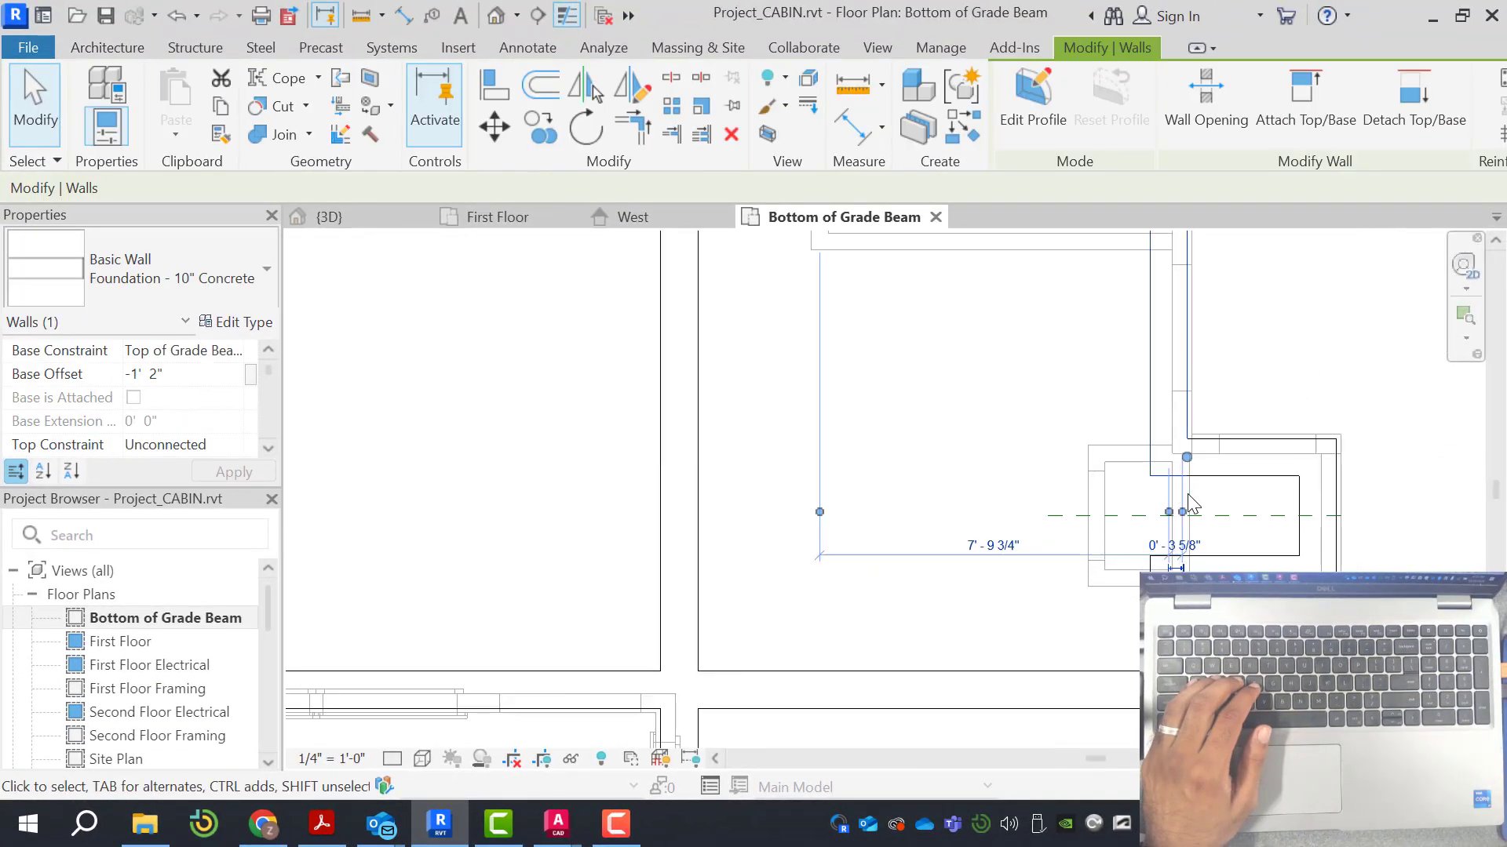
Open the First Floor plan and view the whole layout
scroll(813, 414, "down", 5)
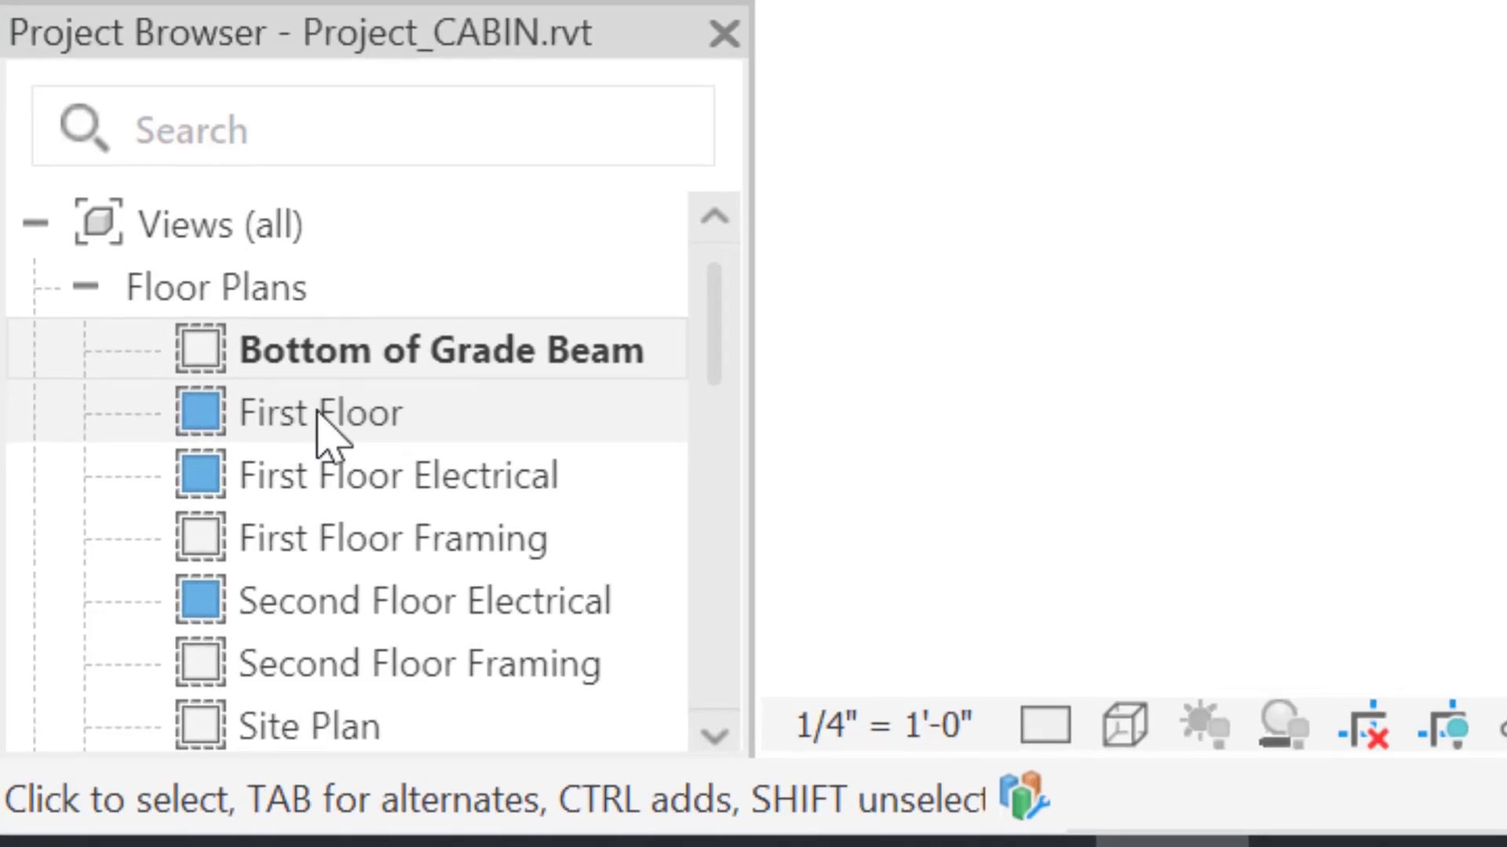
double_click(321, 414)
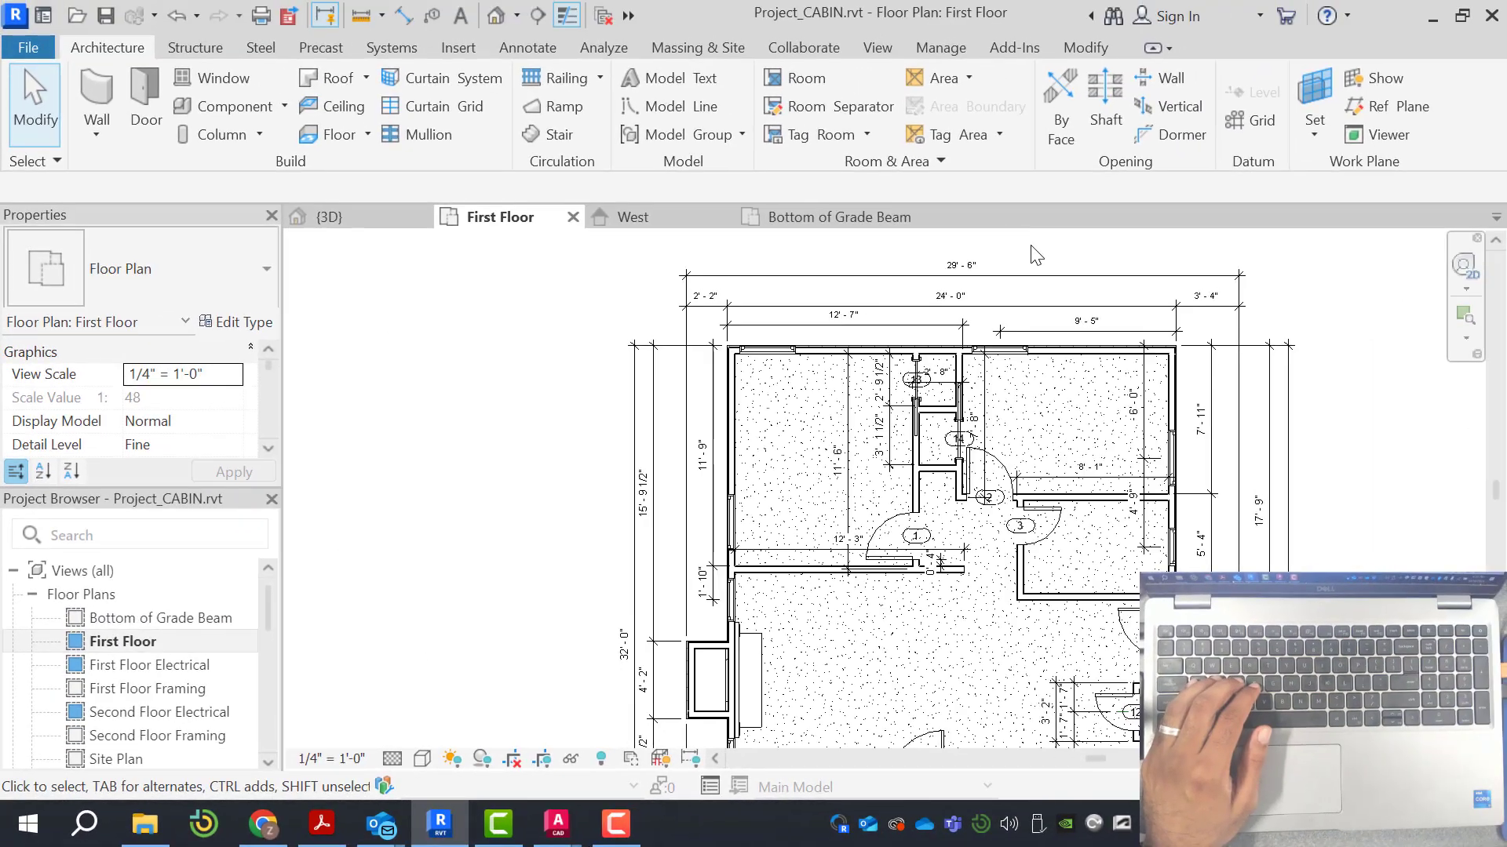
scroll(1013, 408, "down", 2)
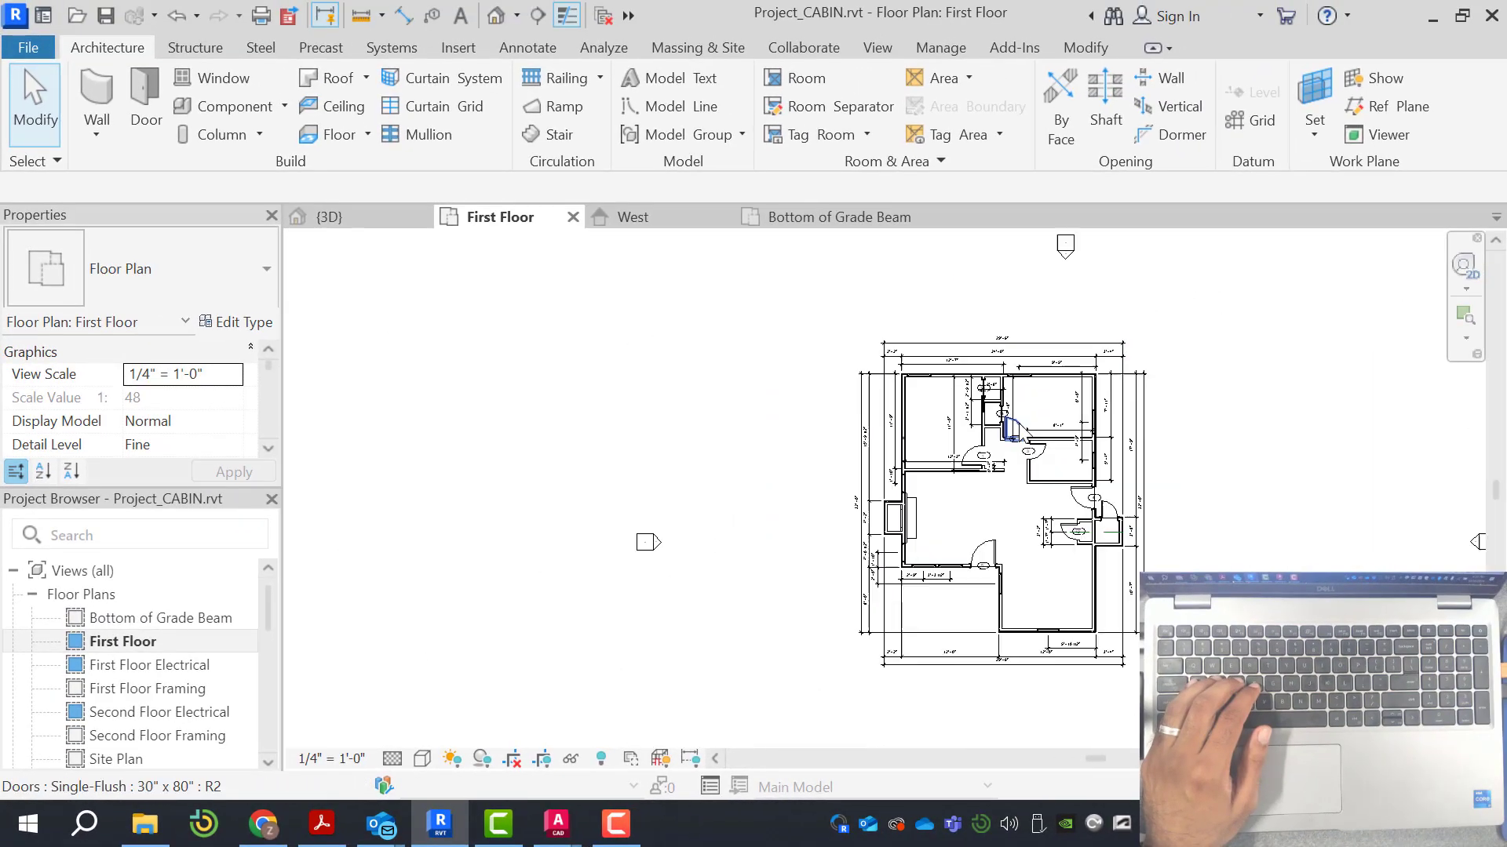
Start a new floor on the First Floor plan using the Wood Joist 10" - Wood Finish type
scroll(905, 690, "up", 5)
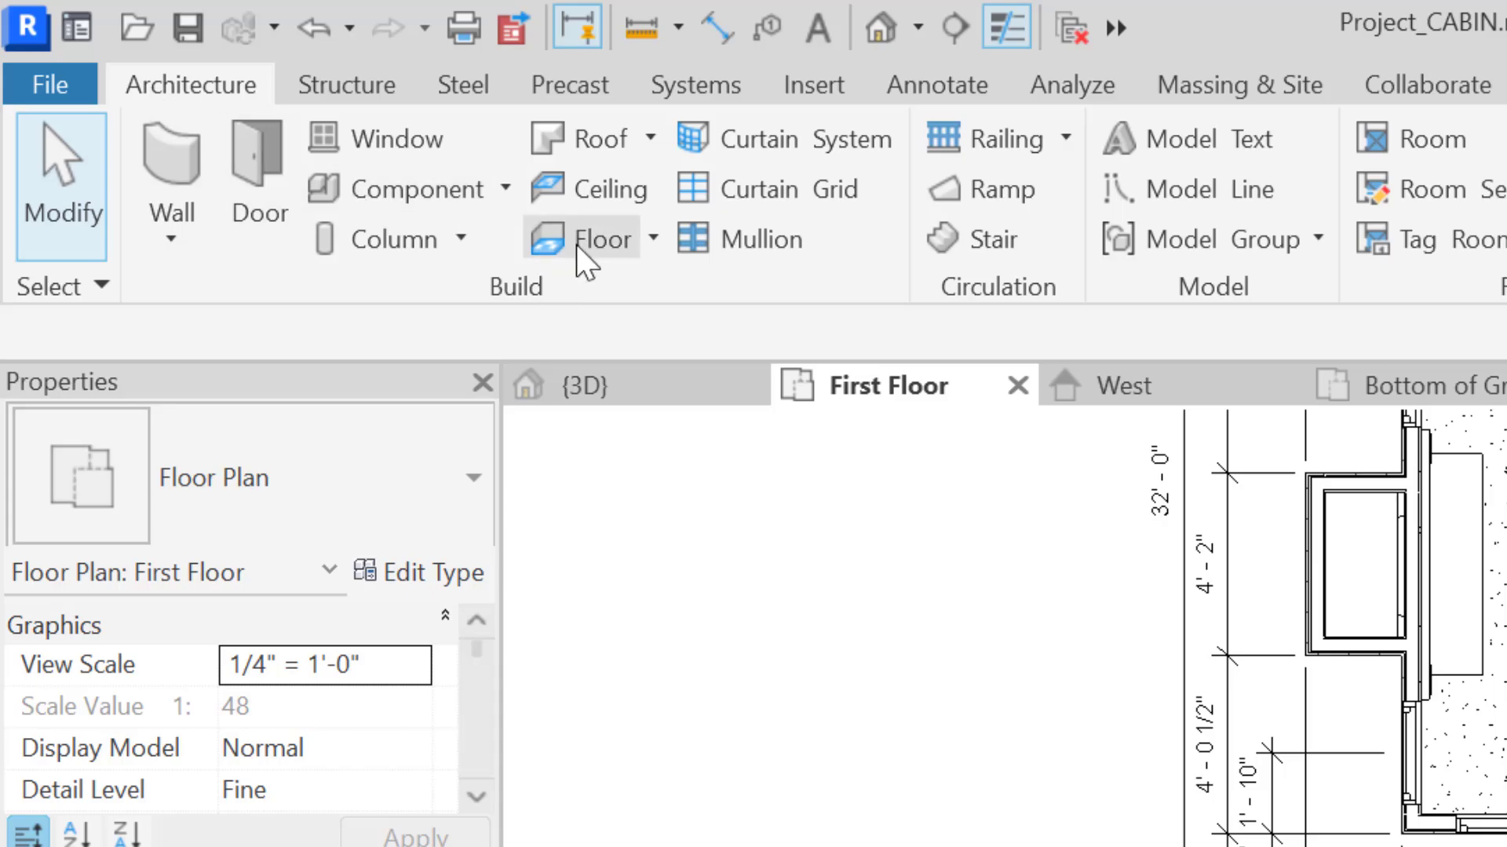
left_click(585, 239)
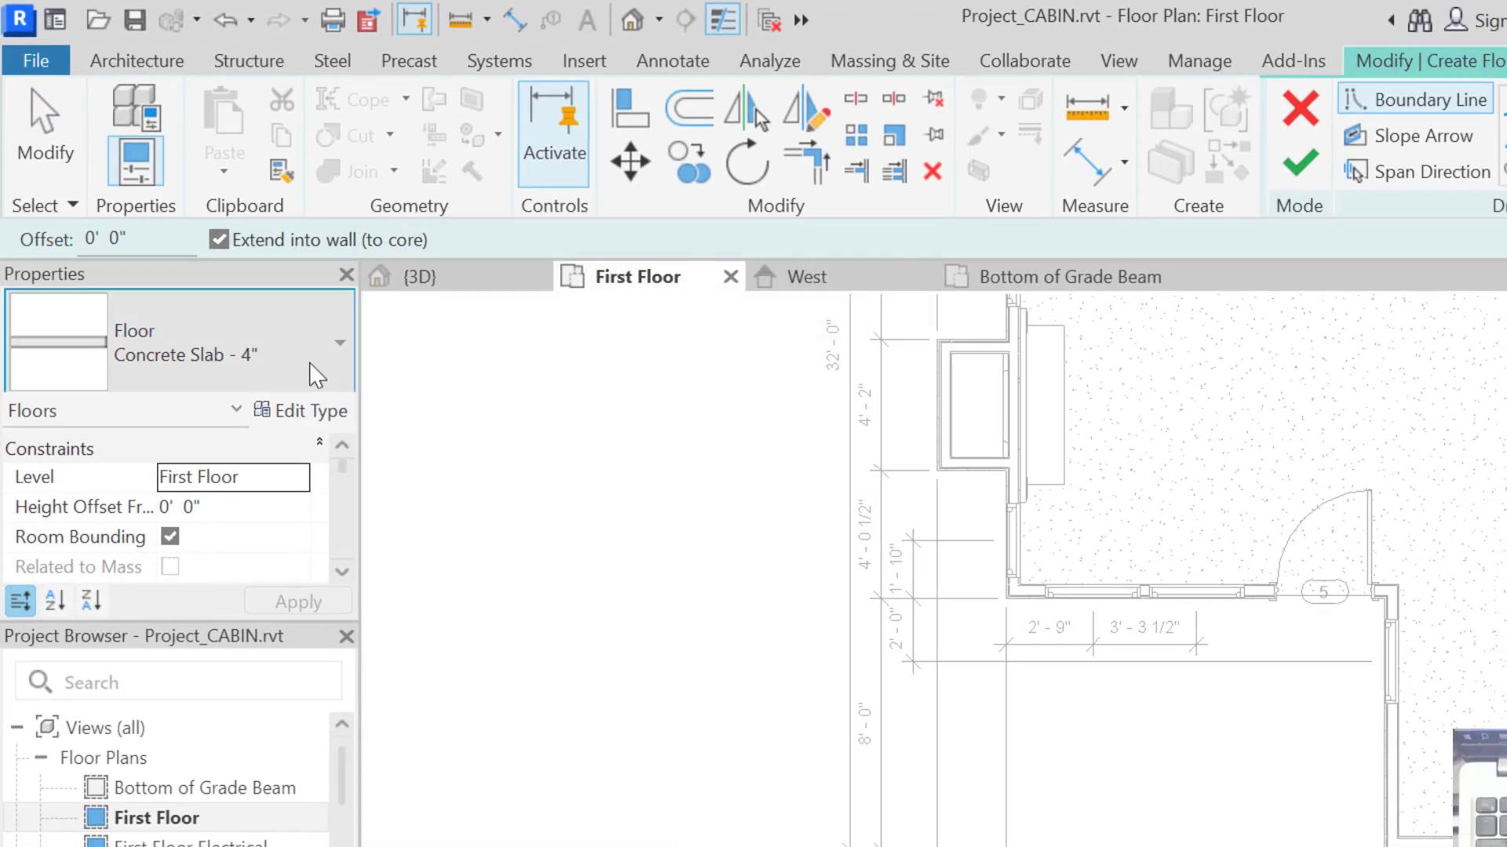
left_click(316, 376)
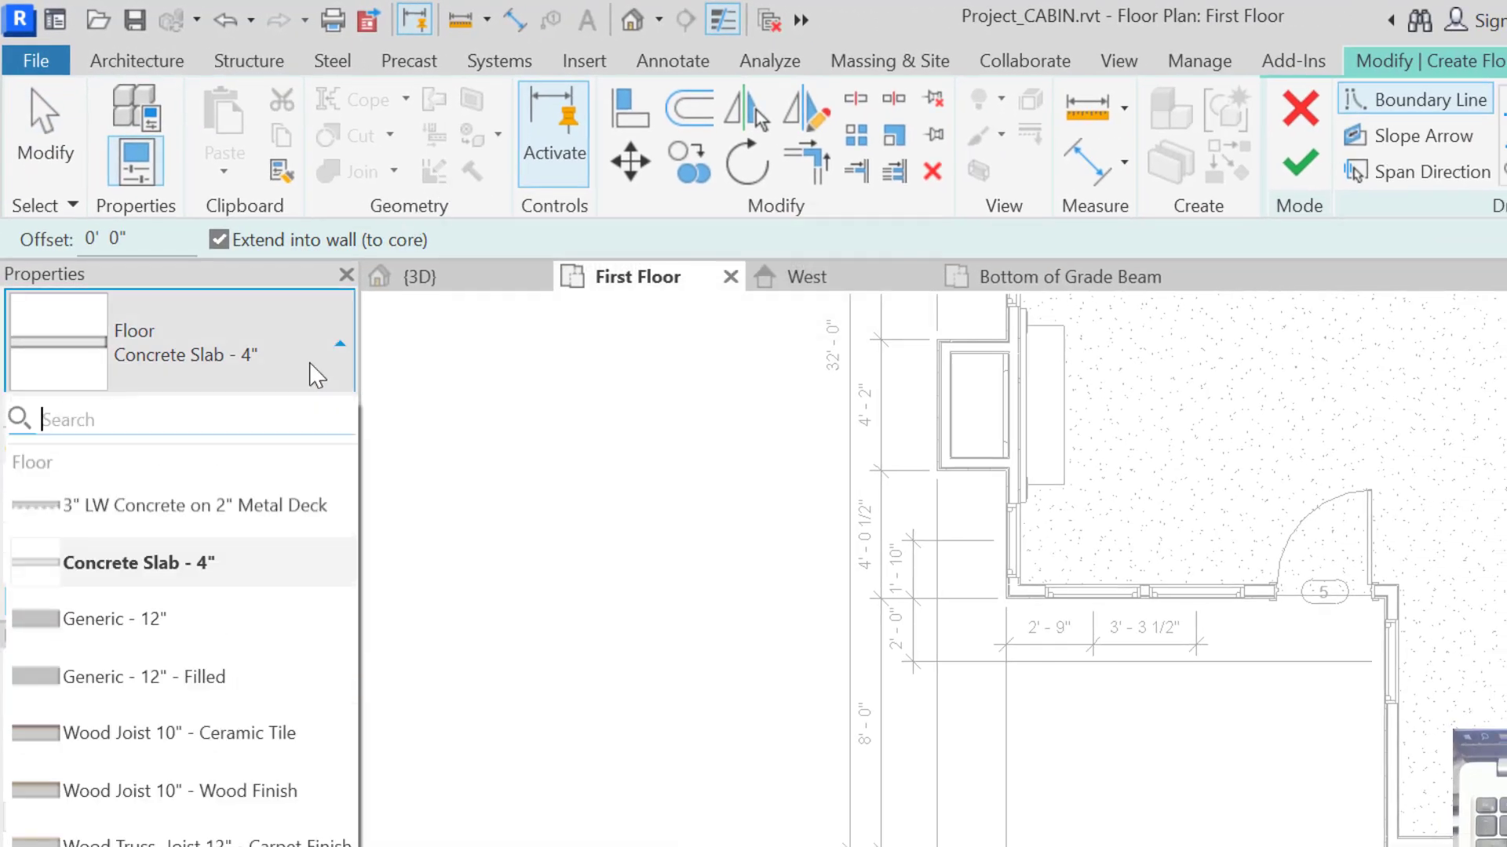
left_click(274, 795)
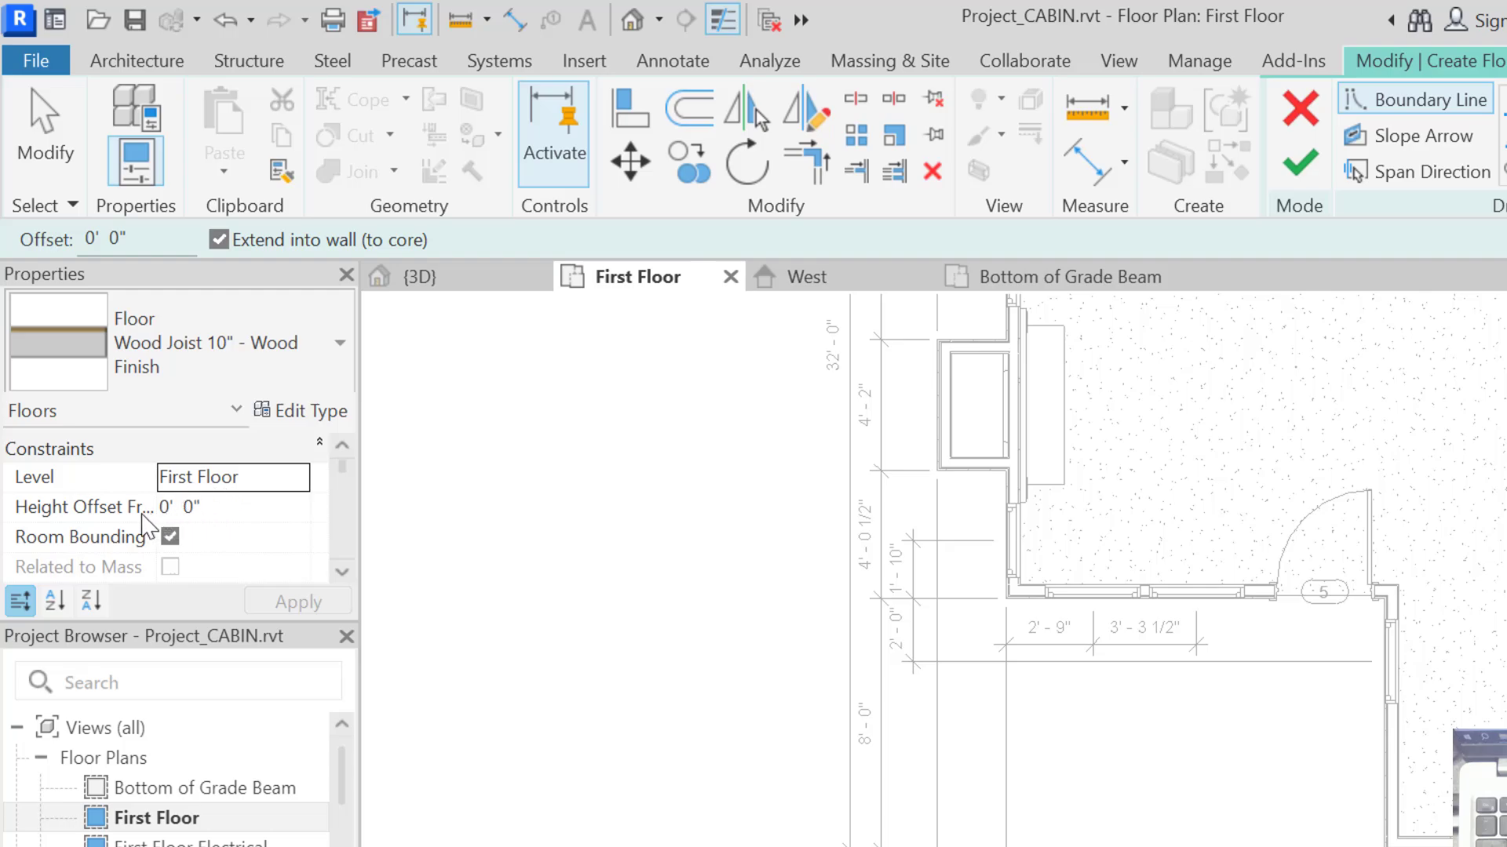
Set the new floor's height offset from level to -1.5"
left_click(196, 518)
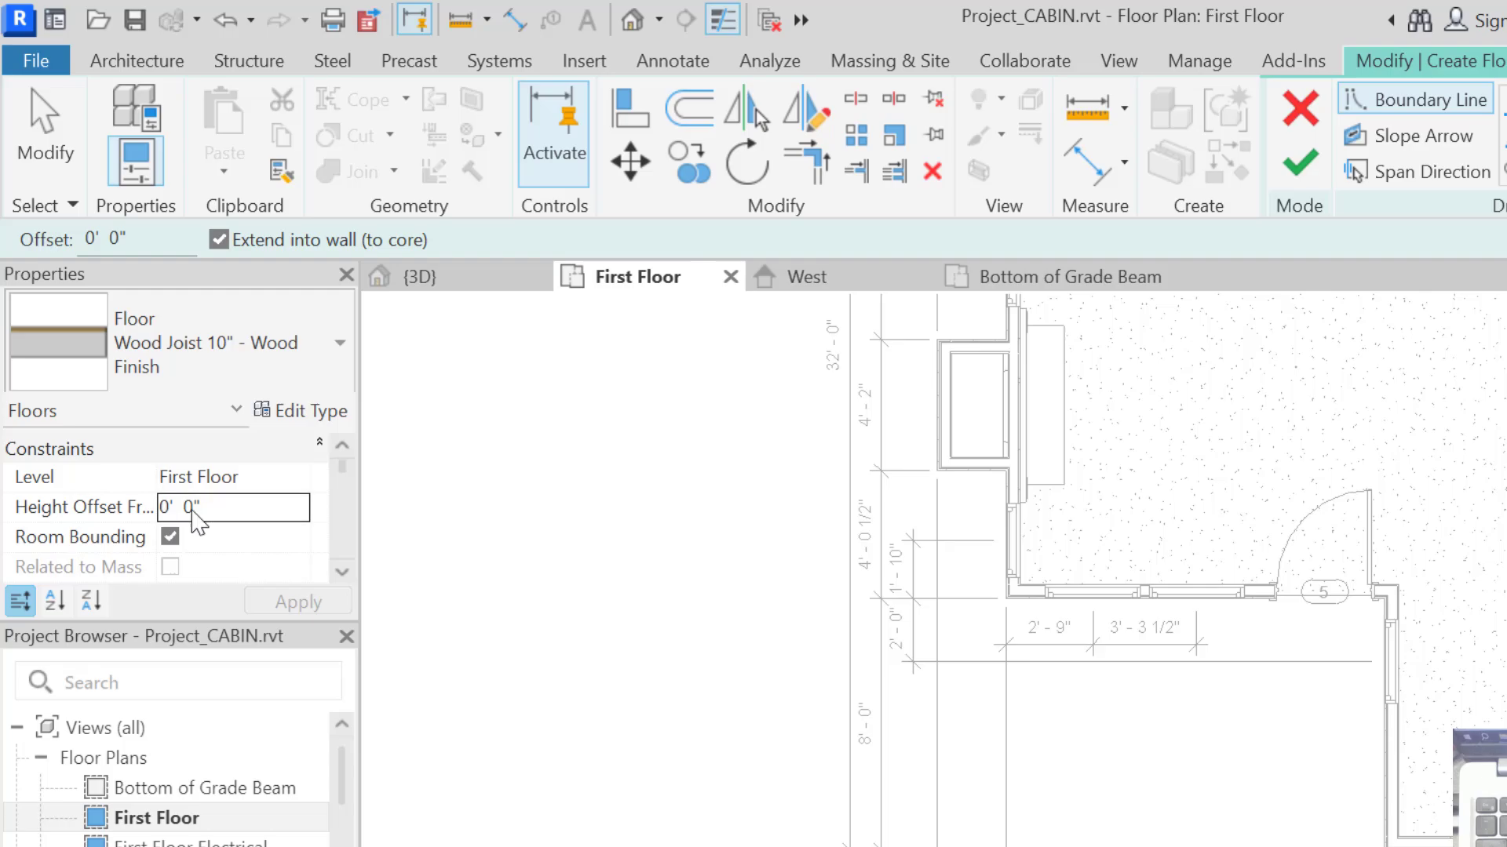
double_click(252, 506)
type("-1.")
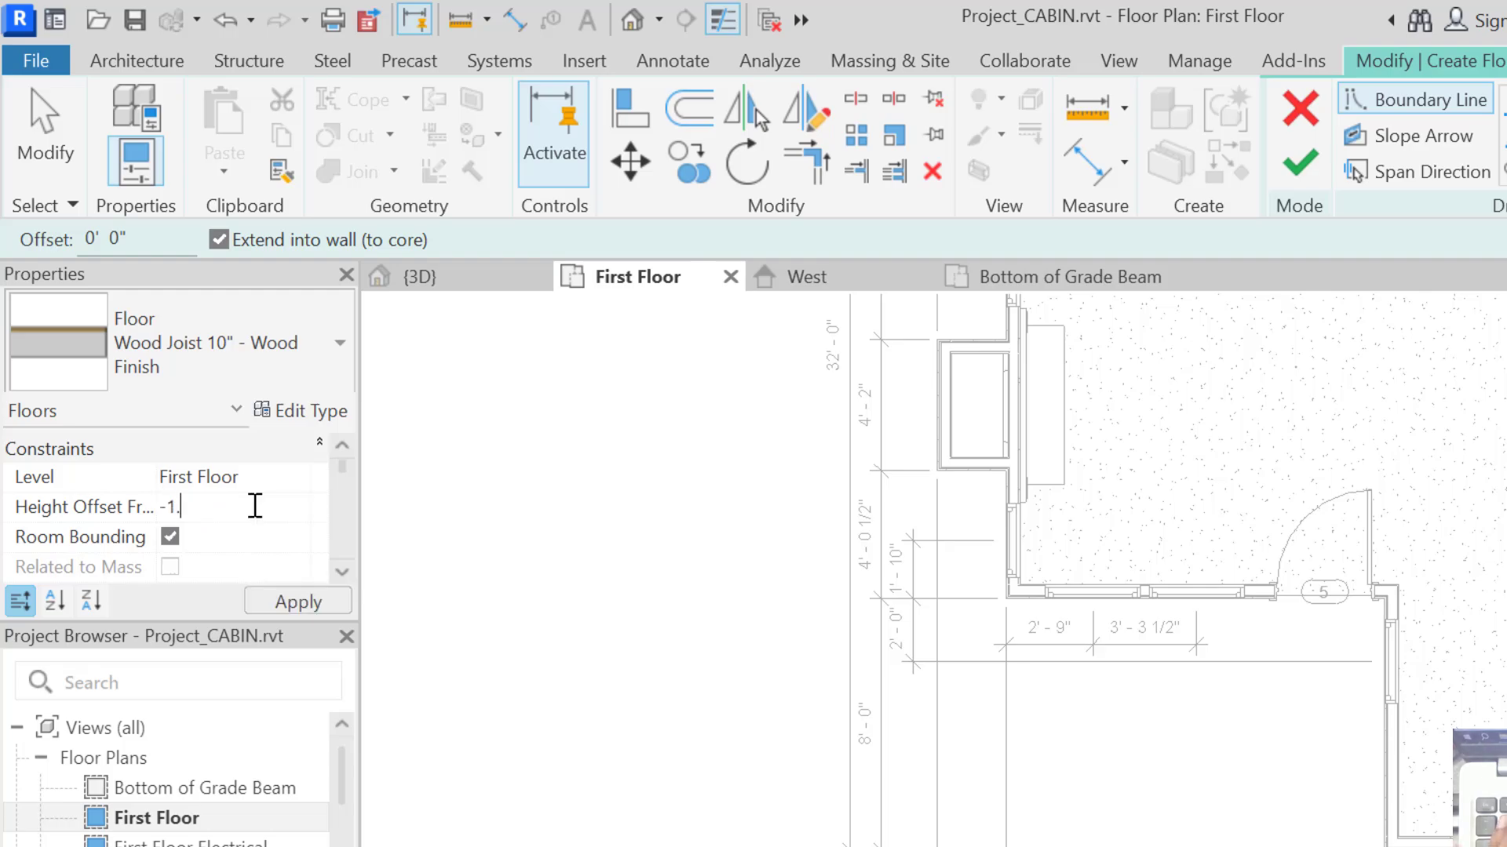
type("5\"")
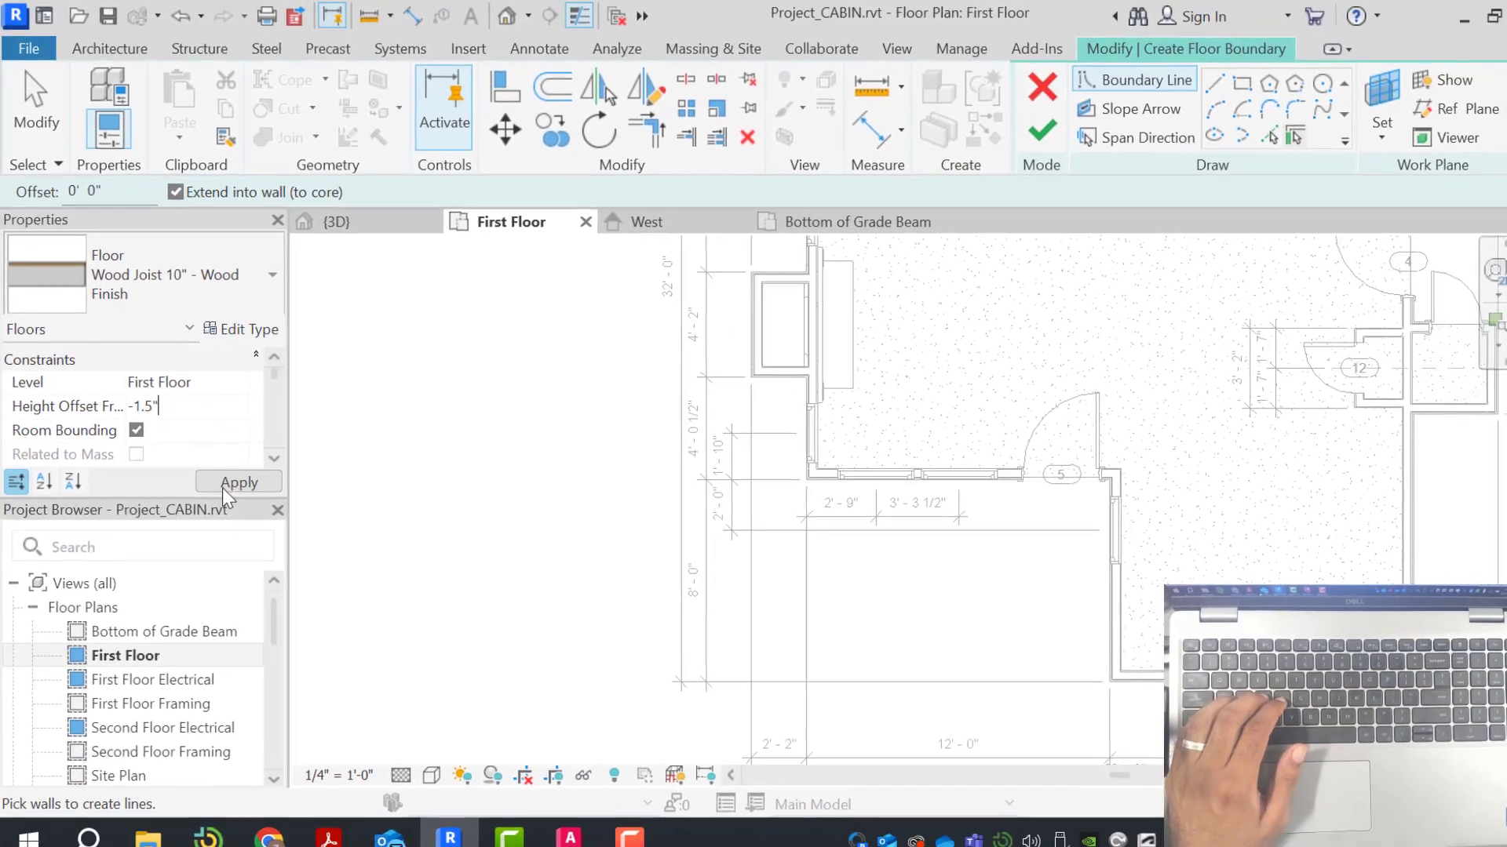
left_click(218, 474)
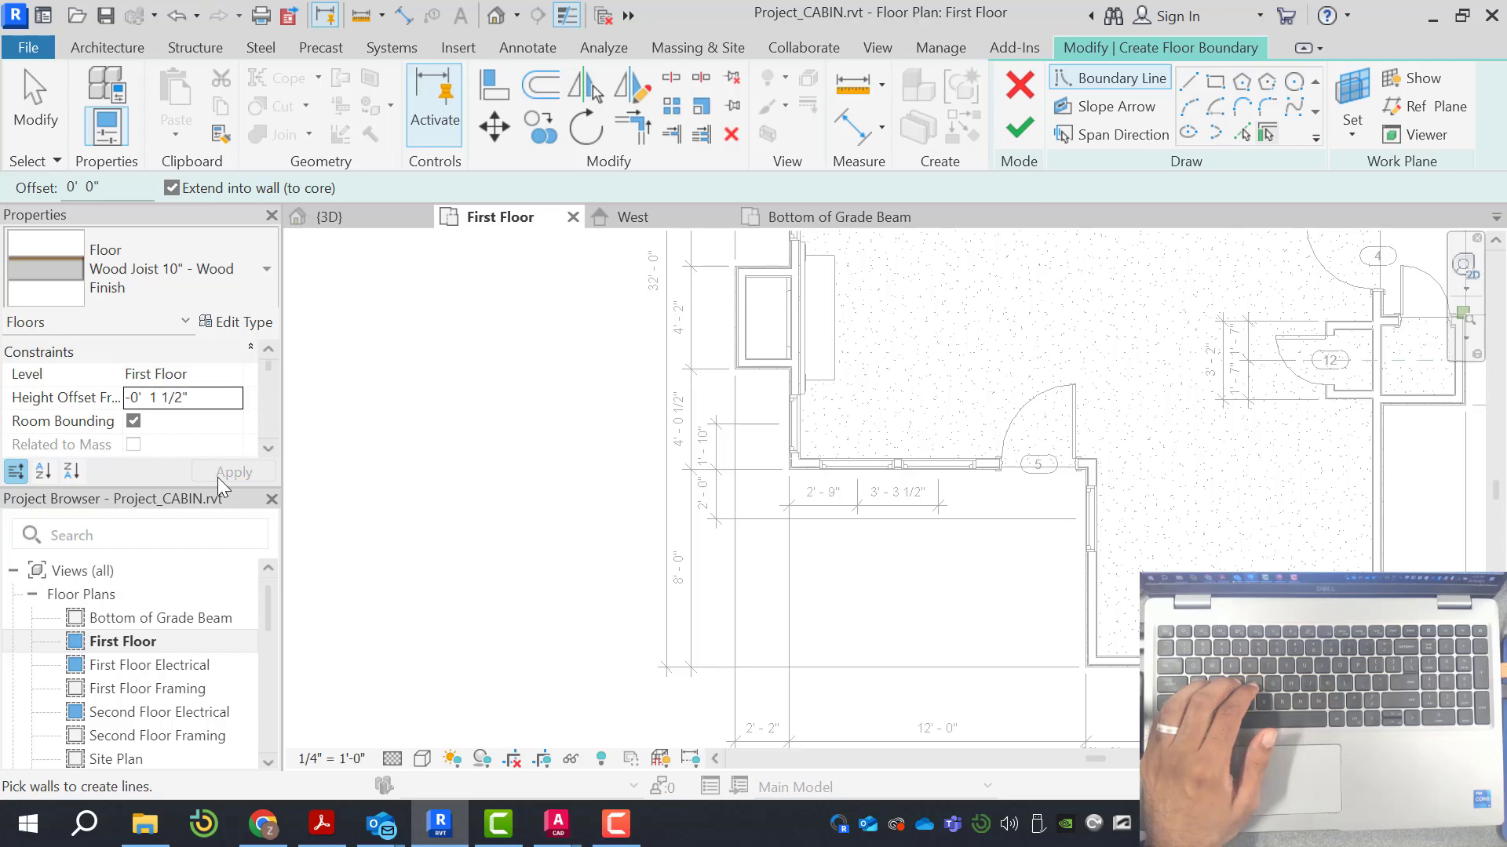
Sketch a rectangular porch floor boundary, about 12' by 8', between the exterior wall corners outside door 5
scroll(847, 509, "up", 2)
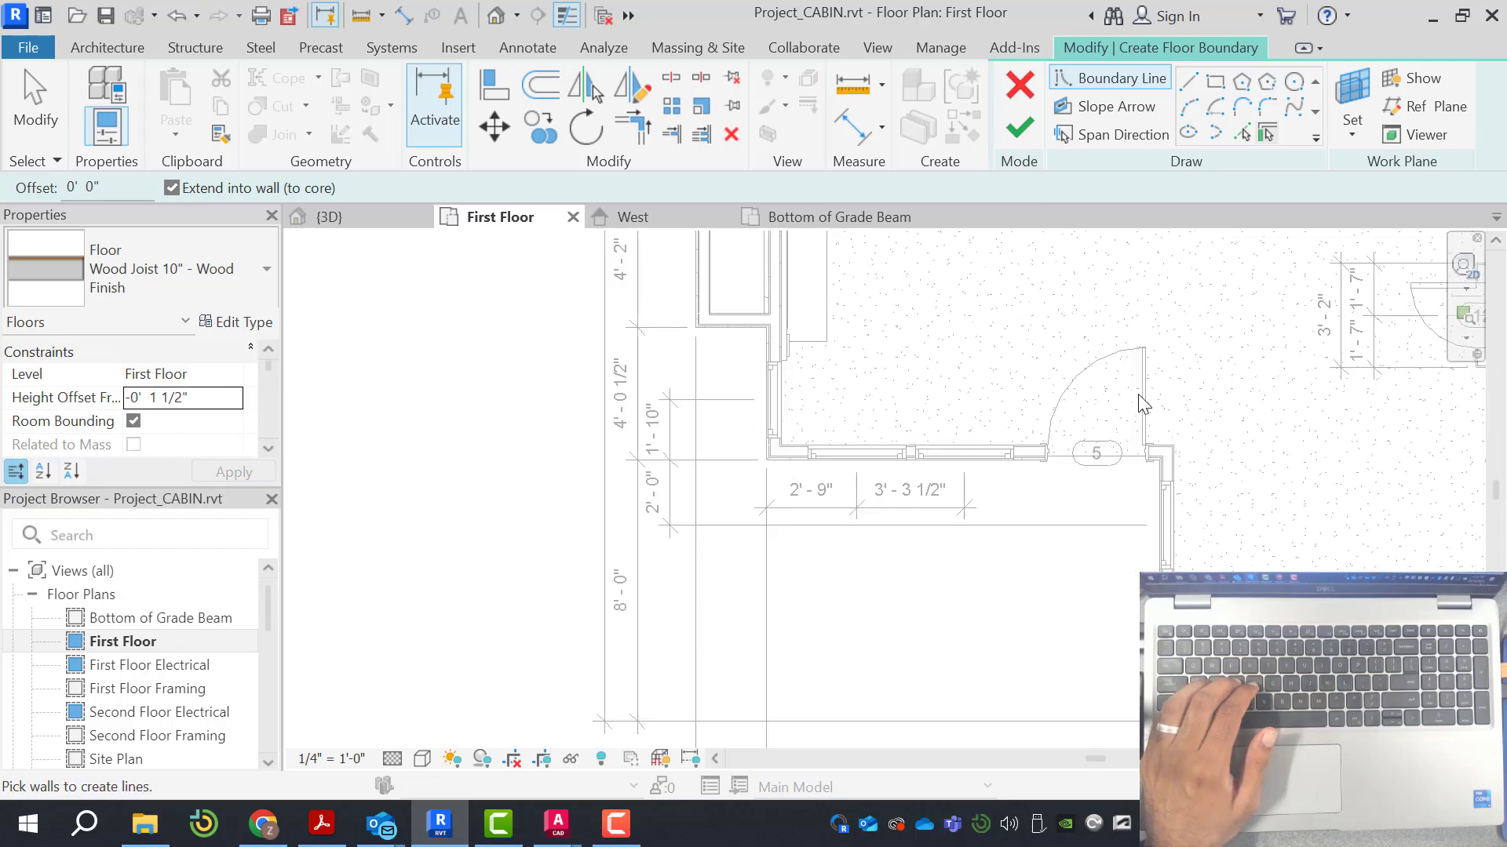
left_click(1216, 85)
scroll(770, 461, "up", 5)
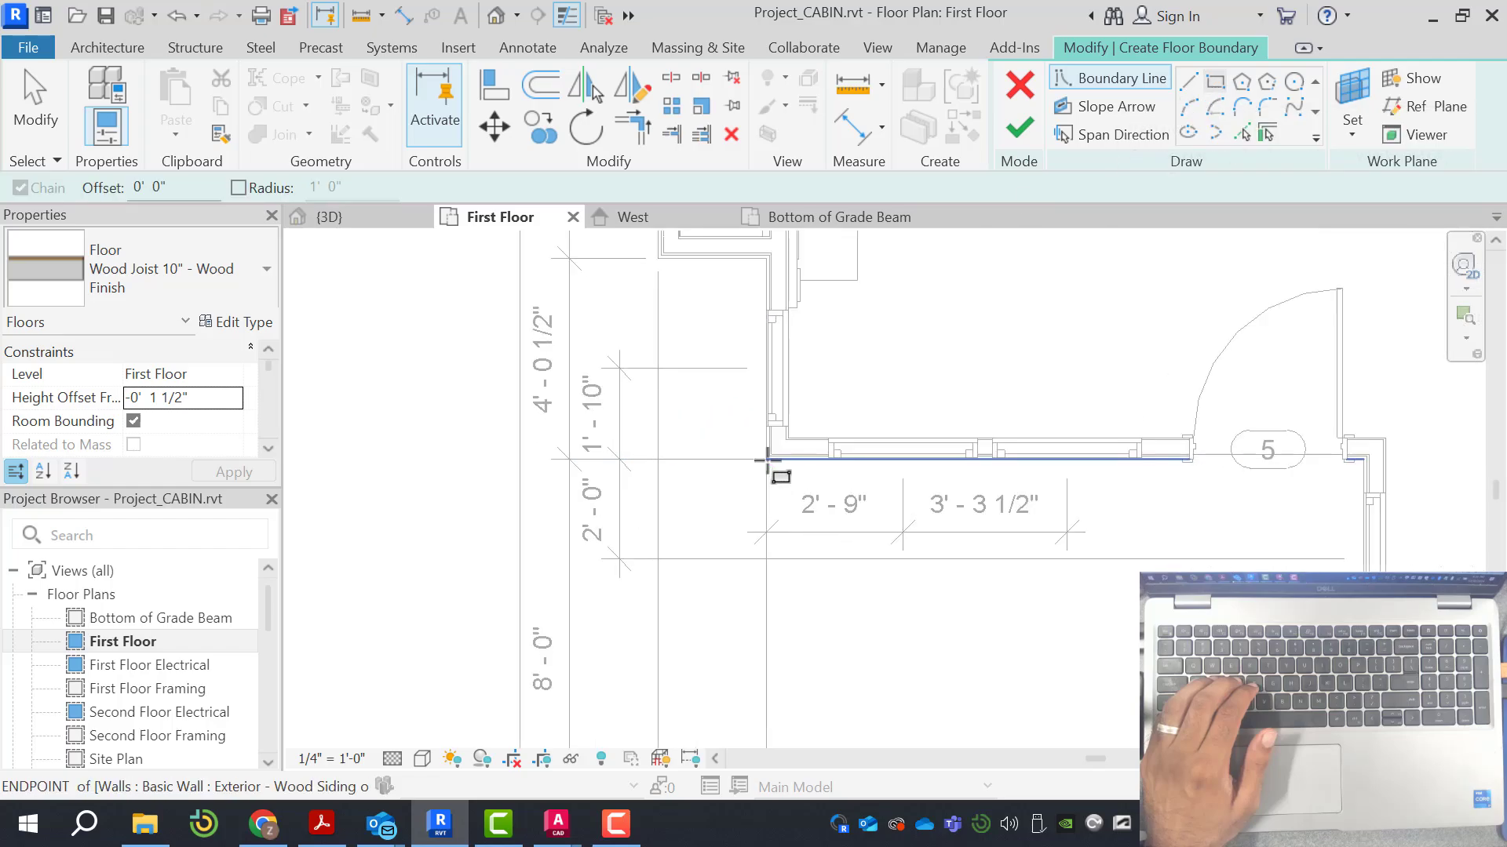
scroll(653, 438, "down", 3)
left_click(712, 434)
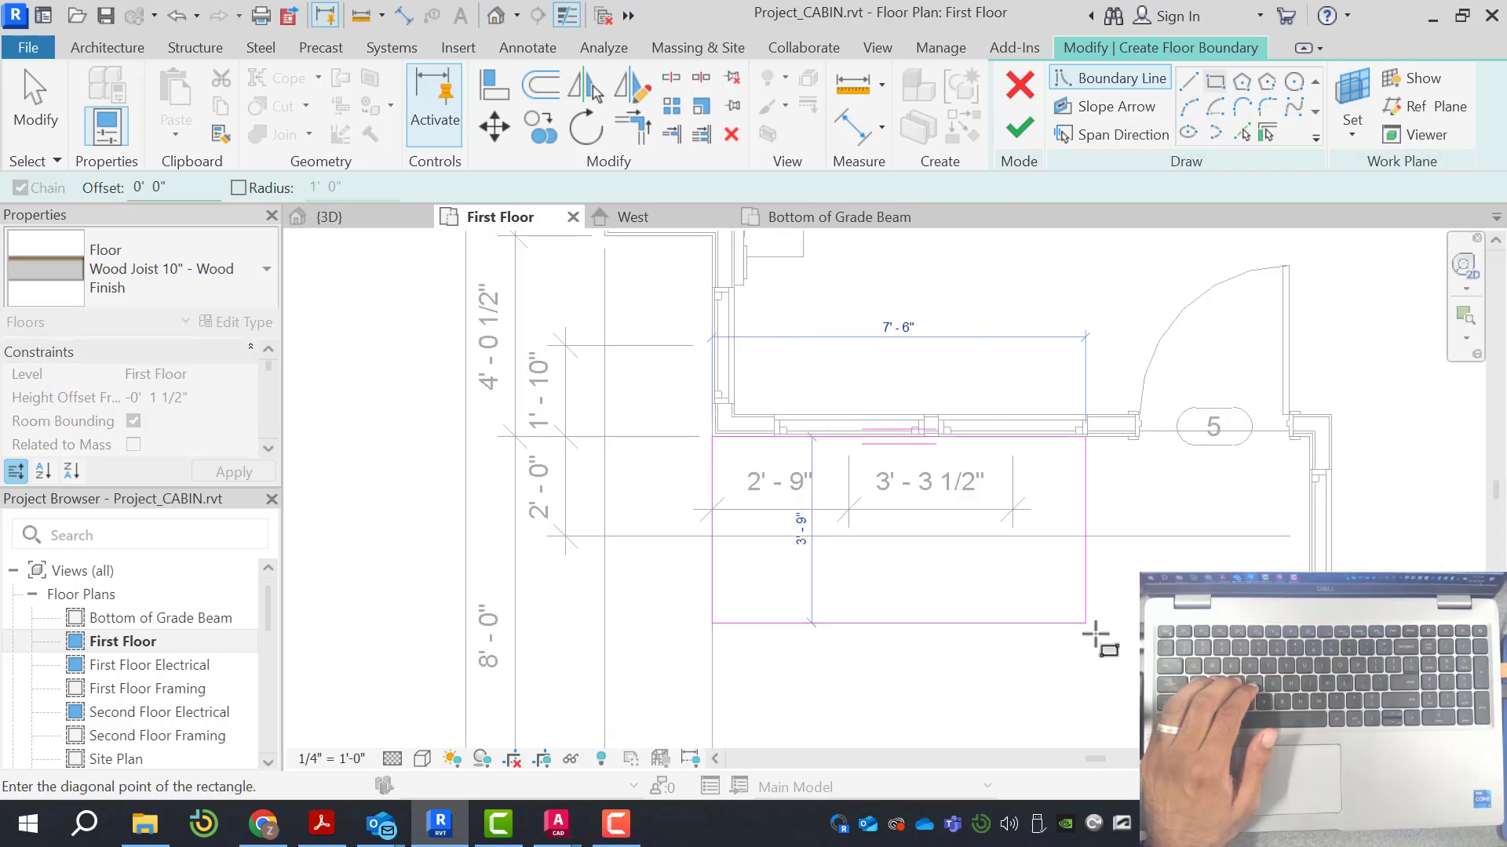
scroll(712, 471, "down", 2)
scroll(1069, 699, "up", 1)
scroll(1059, 659, "up", 4)
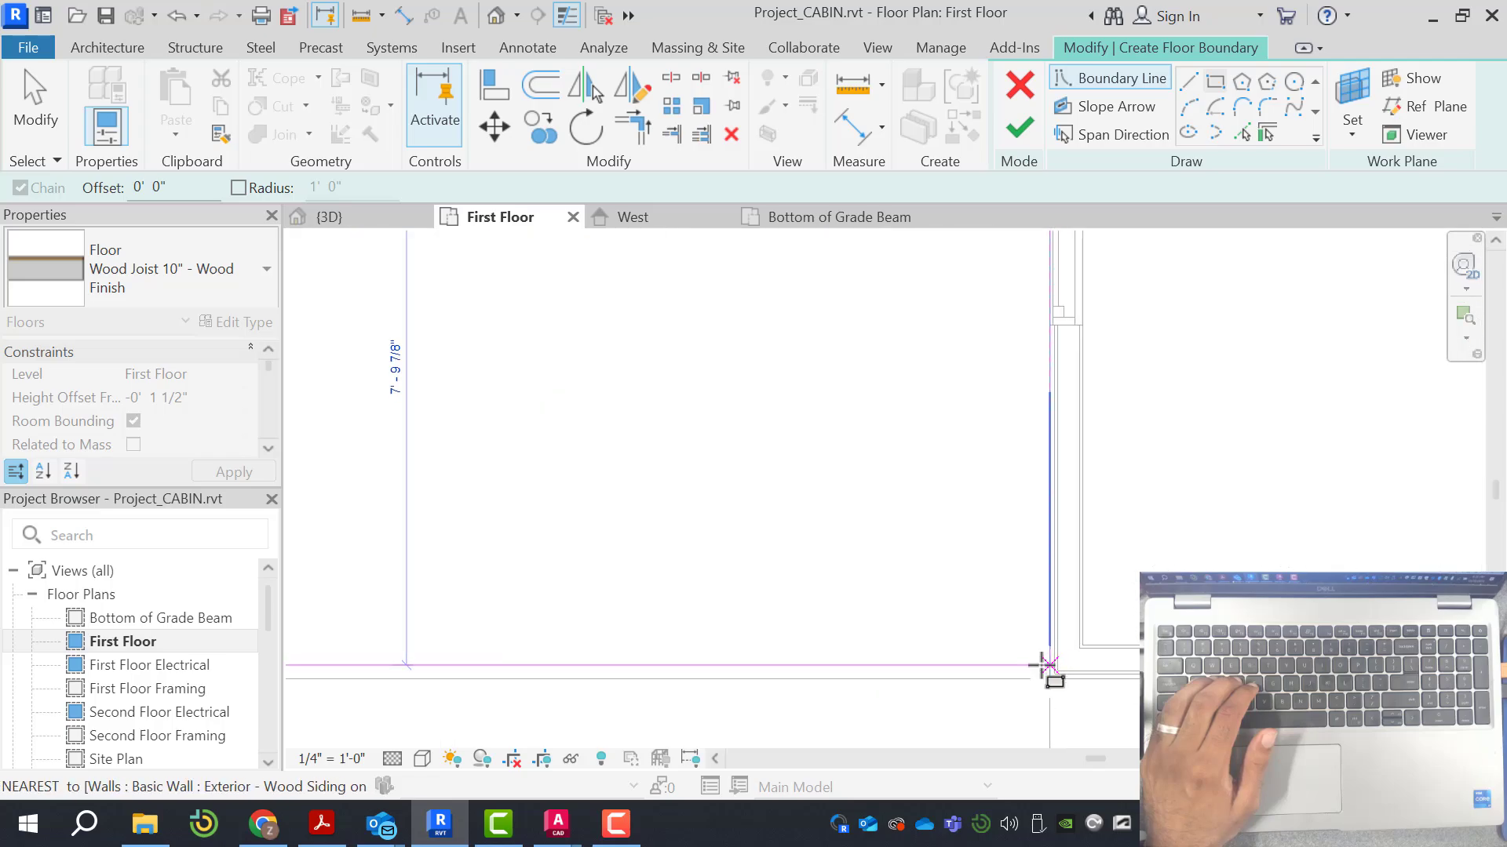
left_click(1054, 683)
scroll(748, 657, "down", 3)
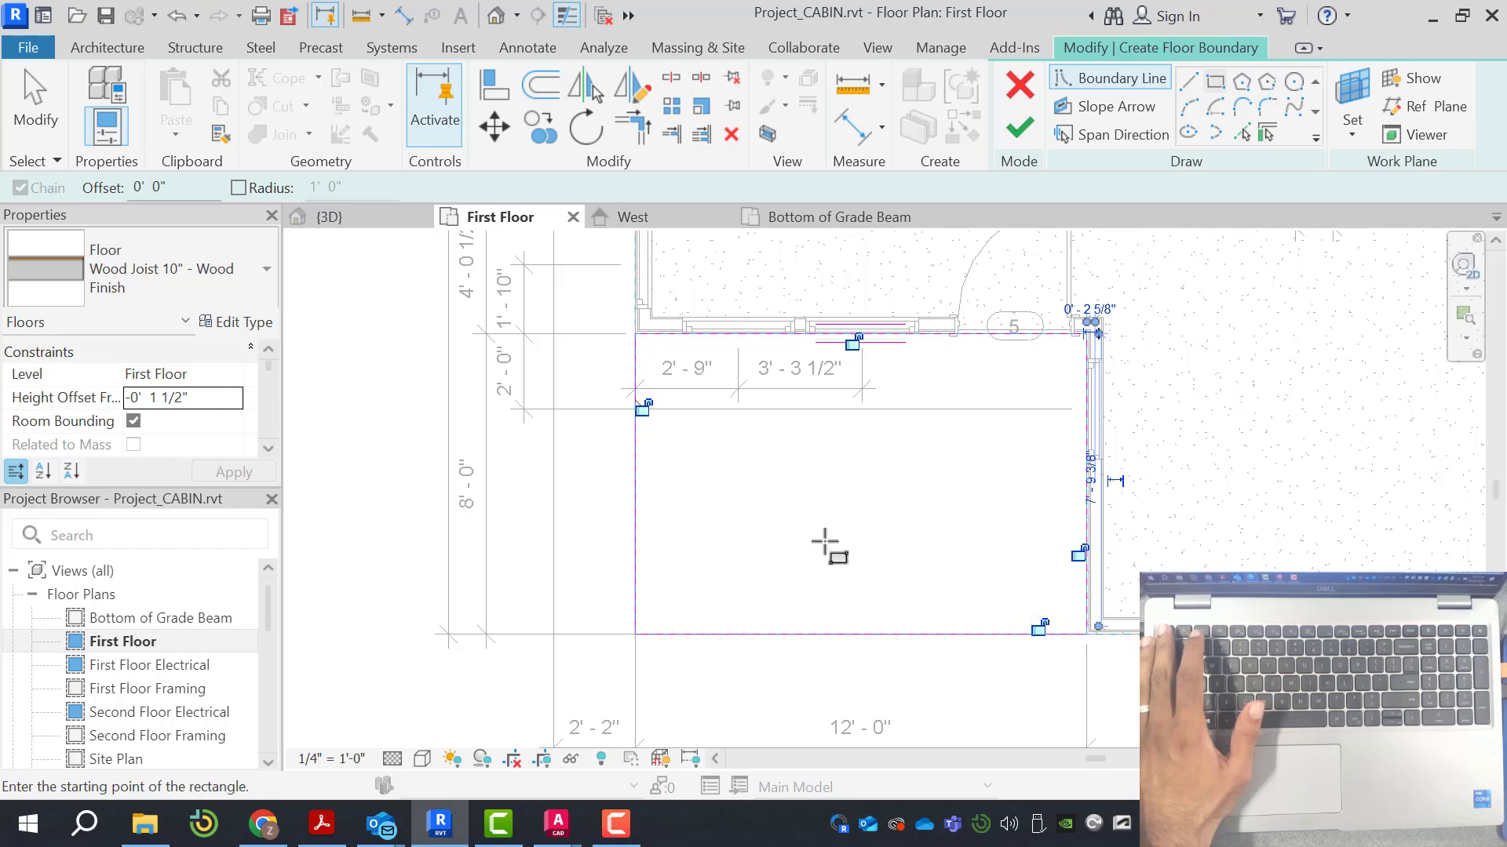
scroll(696, 362, "up", 2)
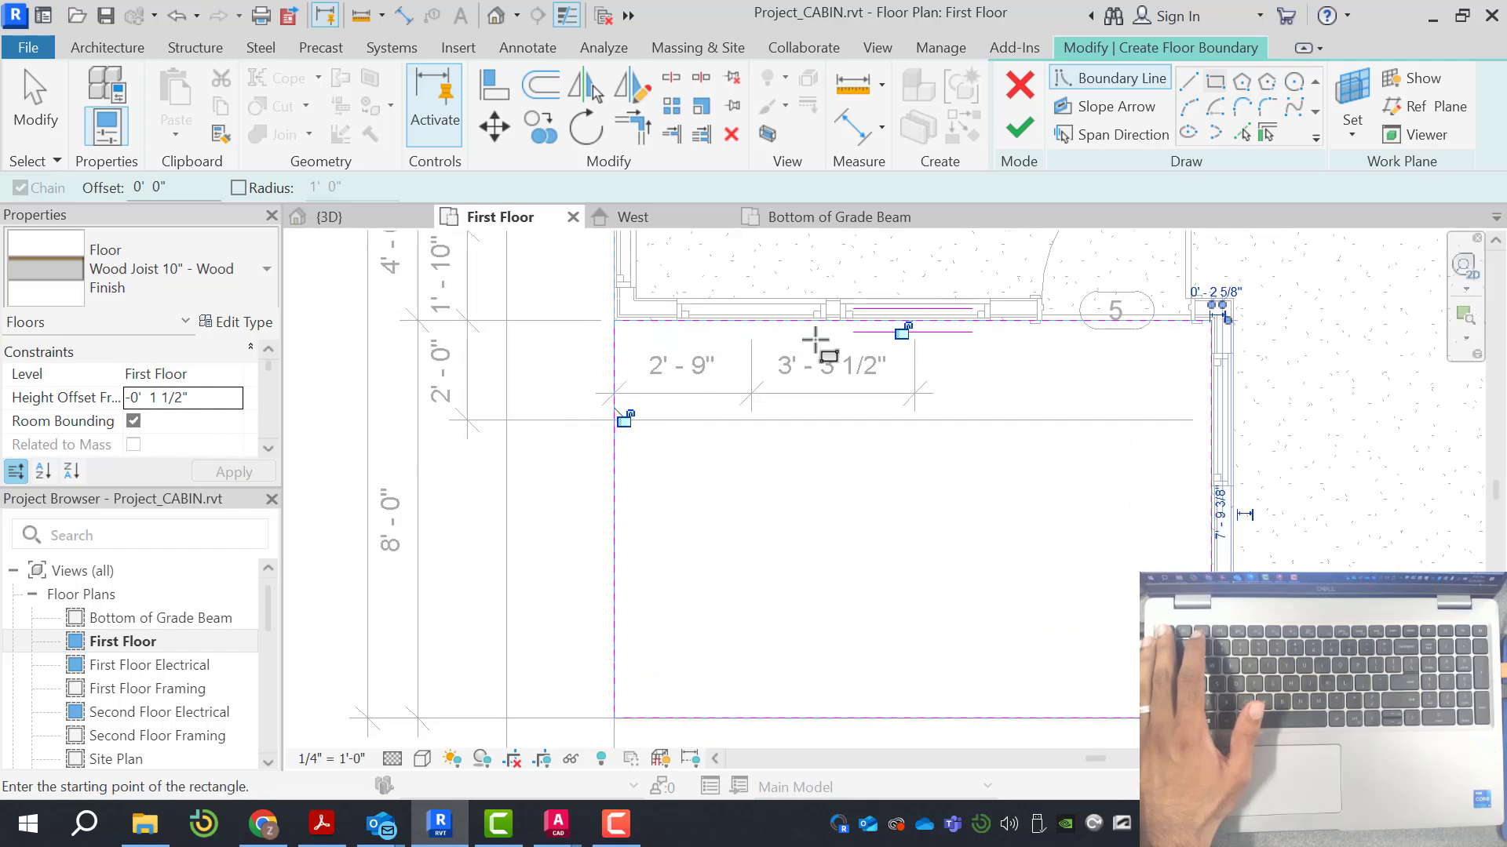
key("Escape")
Change the porch floor's span direction to follow the west boundary edge
scroll(1146, 318, "up", 2)
left_click(885, 318)
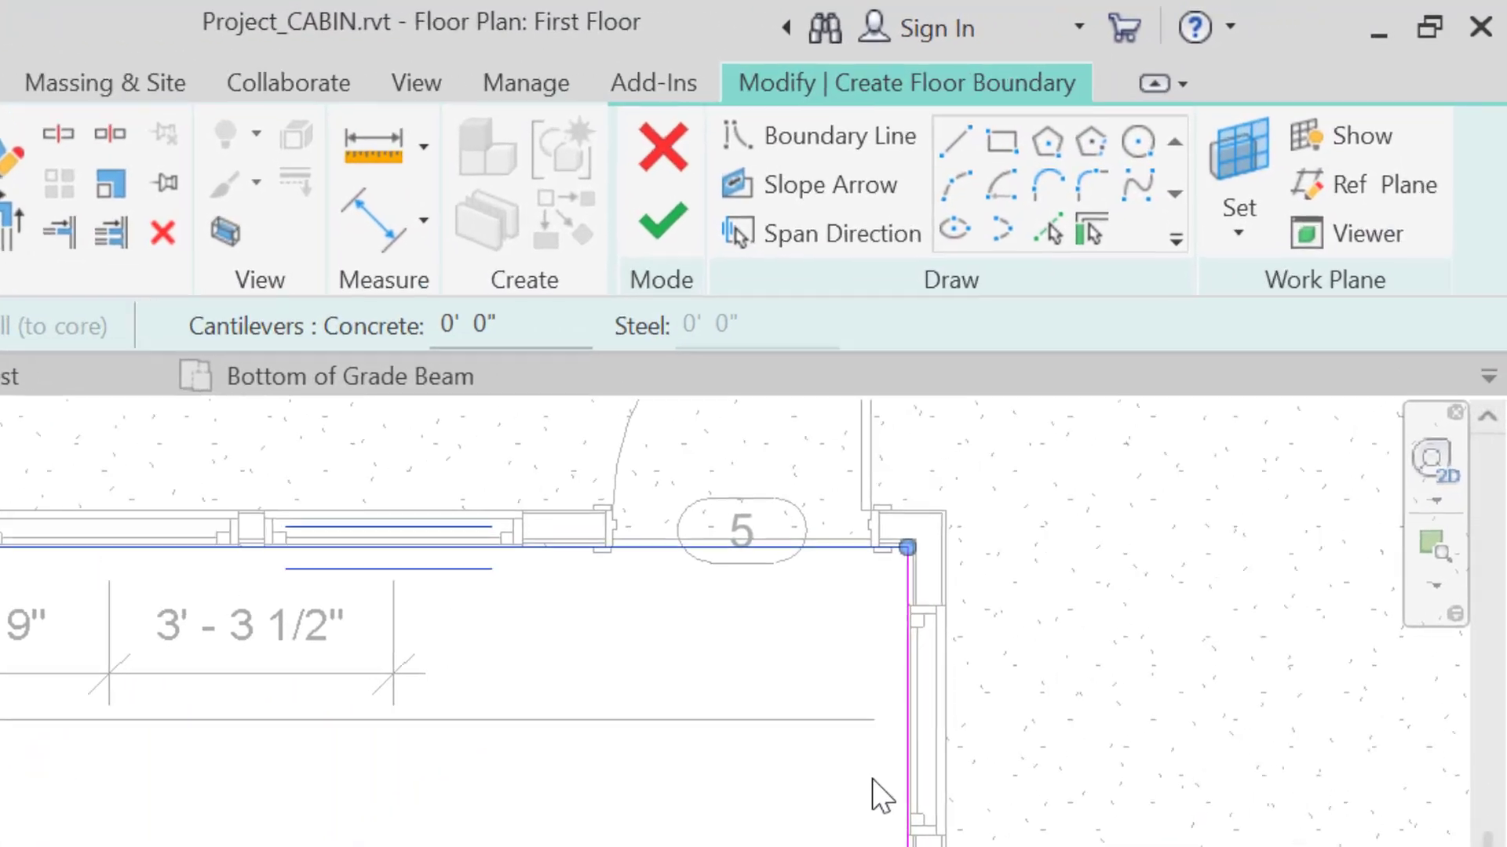
left_click(777, 260)
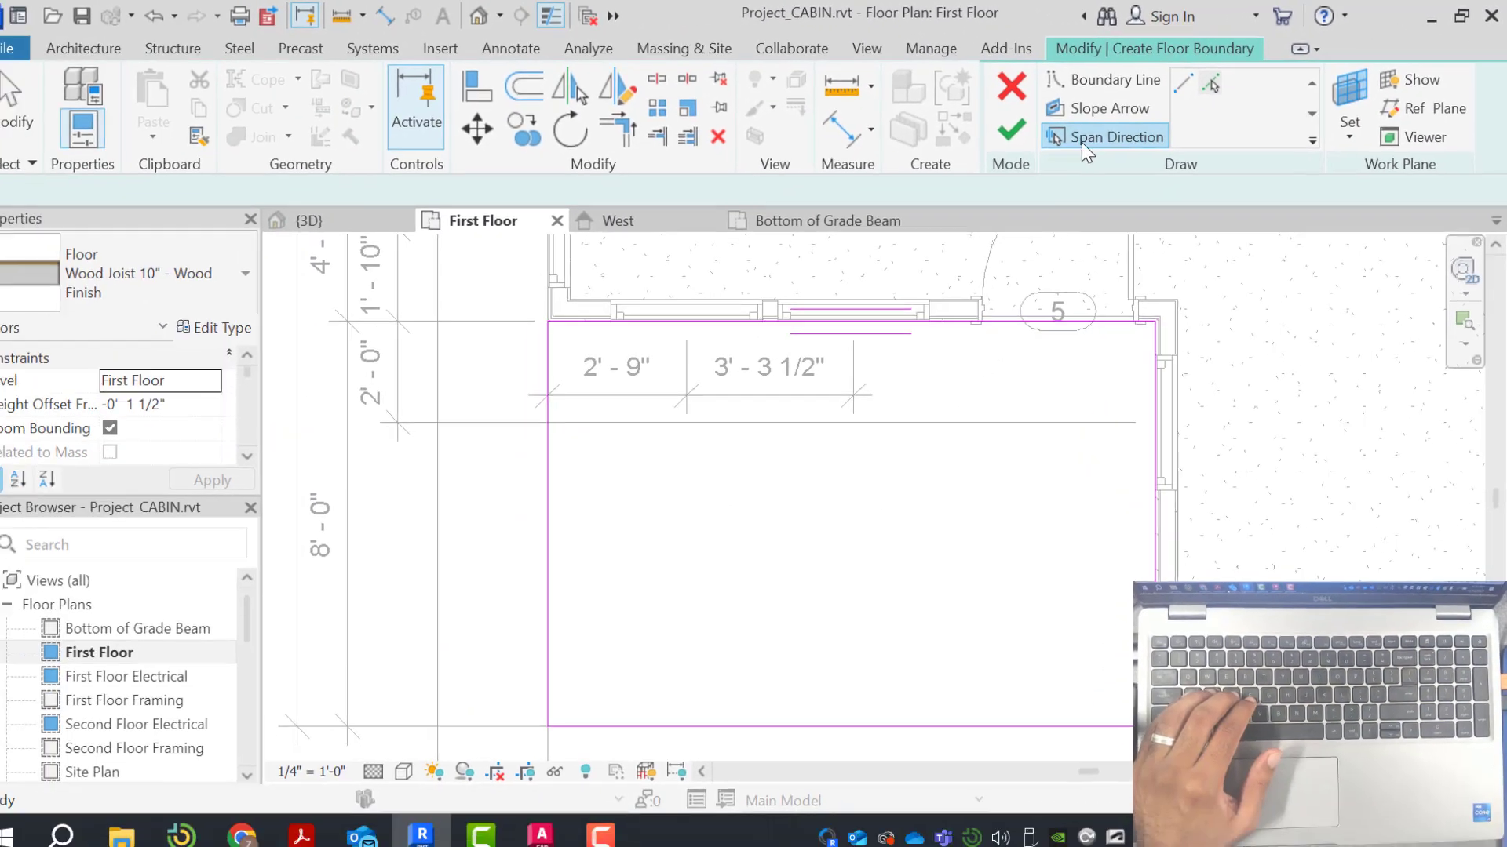
left_click(547, 480)
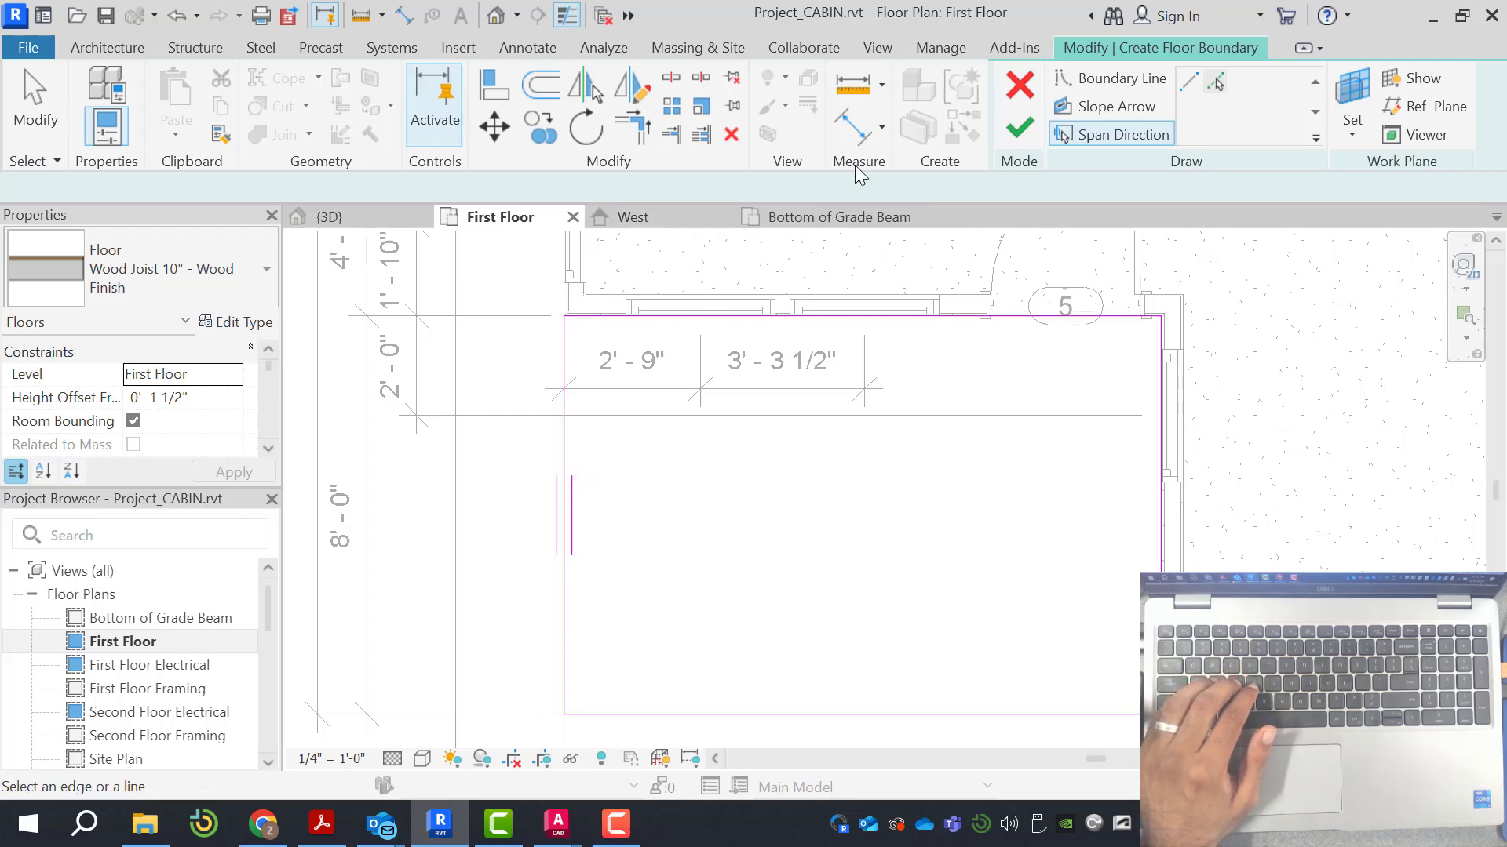
key("Escape")
Align the porch floor's north and east boundary lines with the core faces of the adjoining exterior walls
scroll(1119, 294, "up", 3)
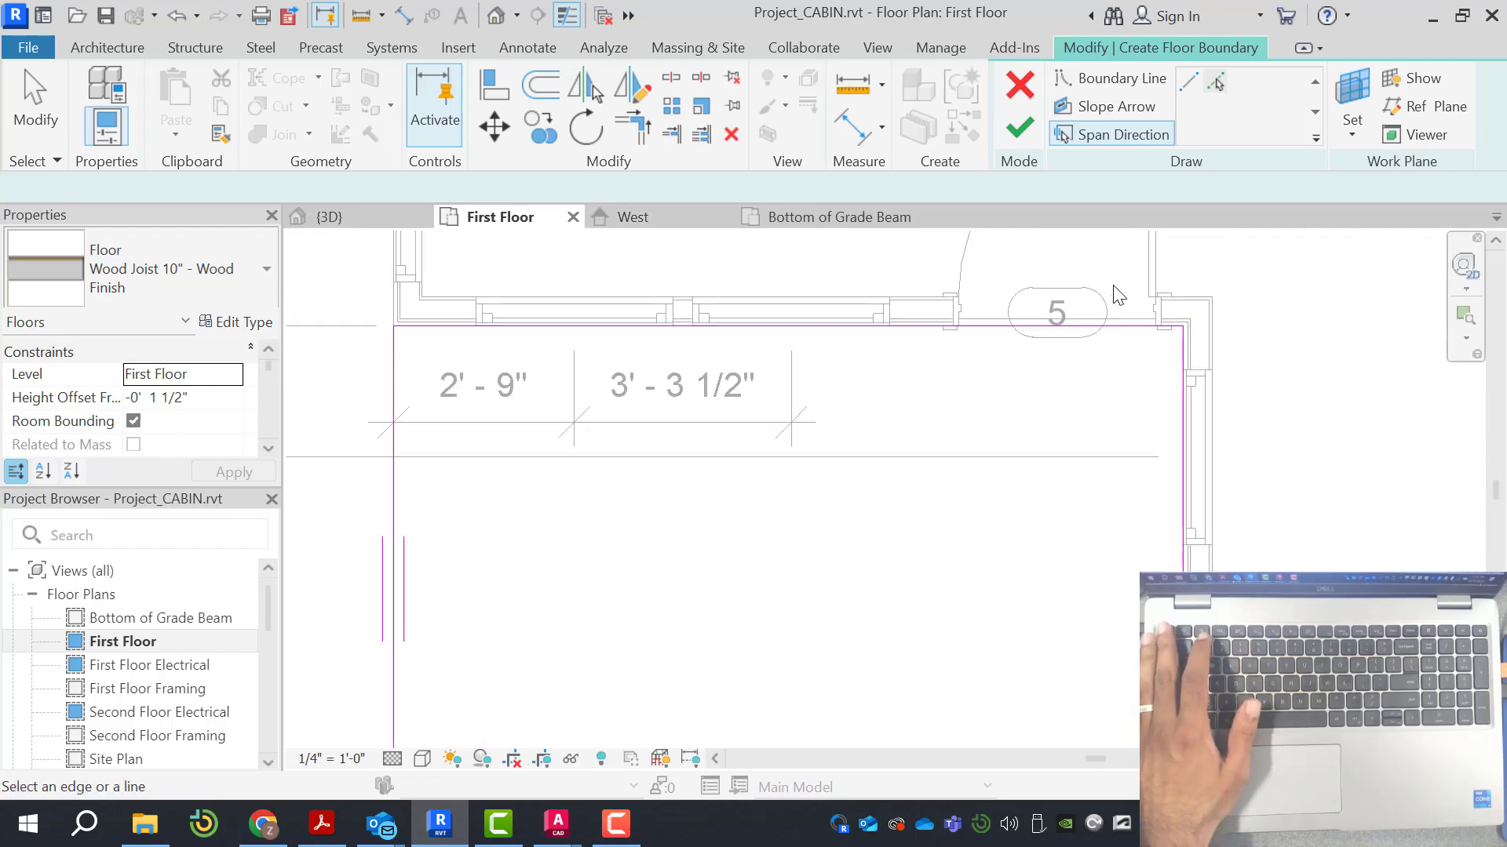
scroll(1193, 336, "up", 2)
key("a")
key("l")
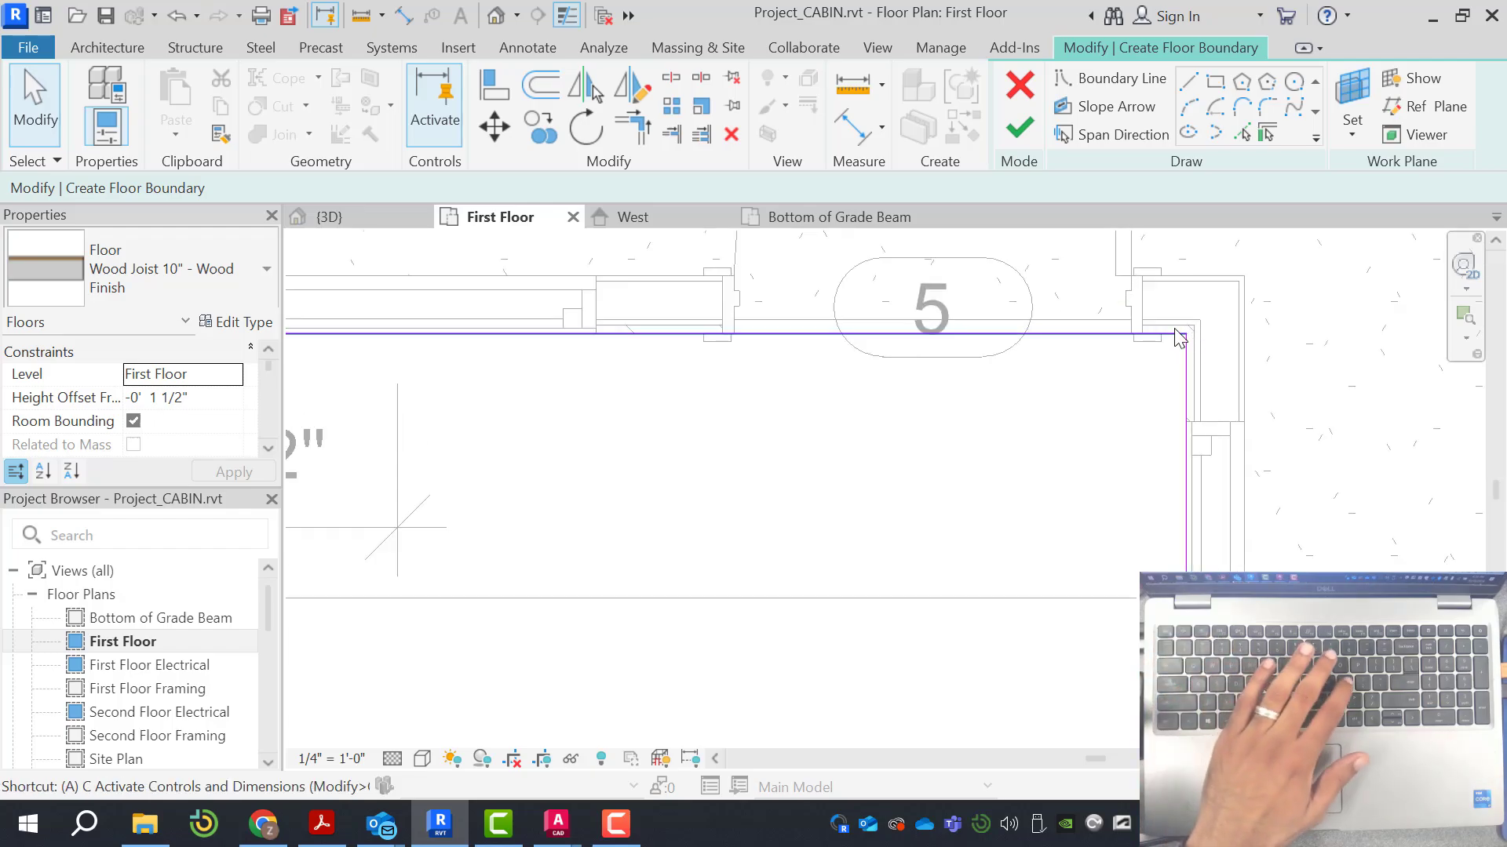
left_click(1121, 318)
scroll(1146, 322, "up", 1)
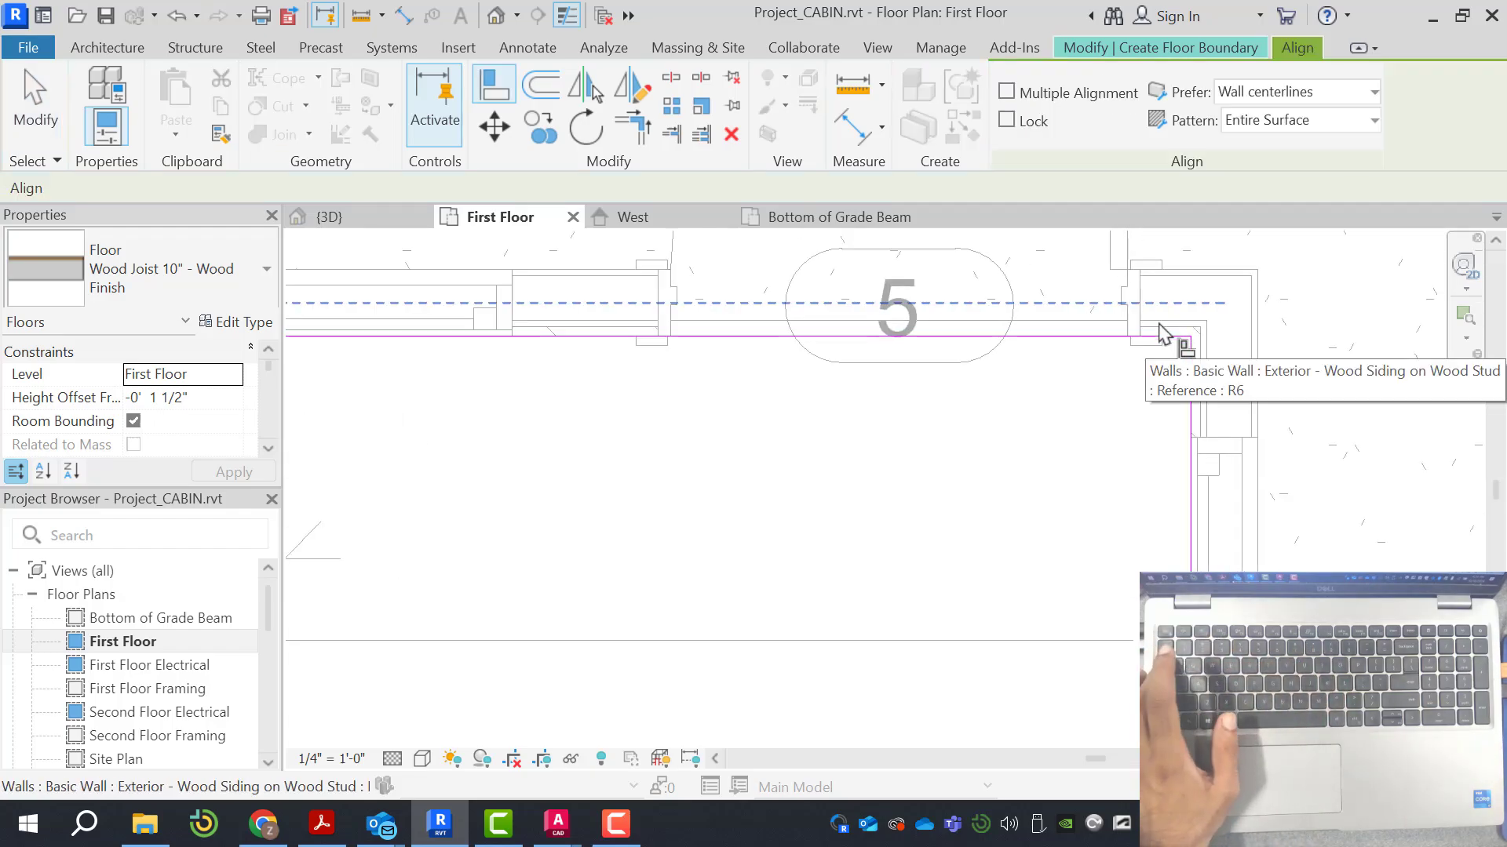
left_click(1164, 333)
left_click(1221, 383)
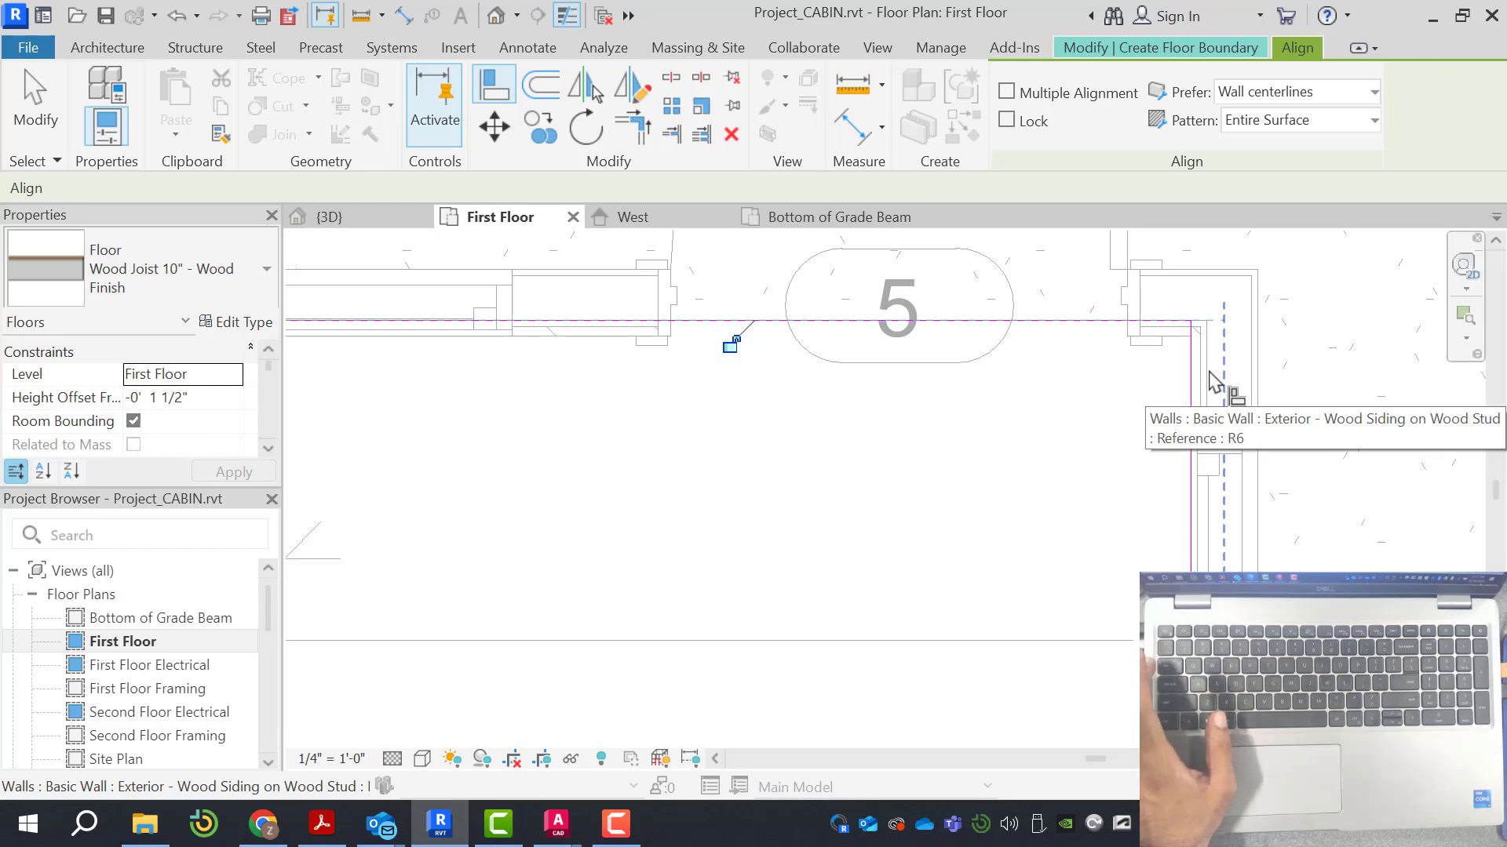
key("Escape")
left_click(1209, 373)
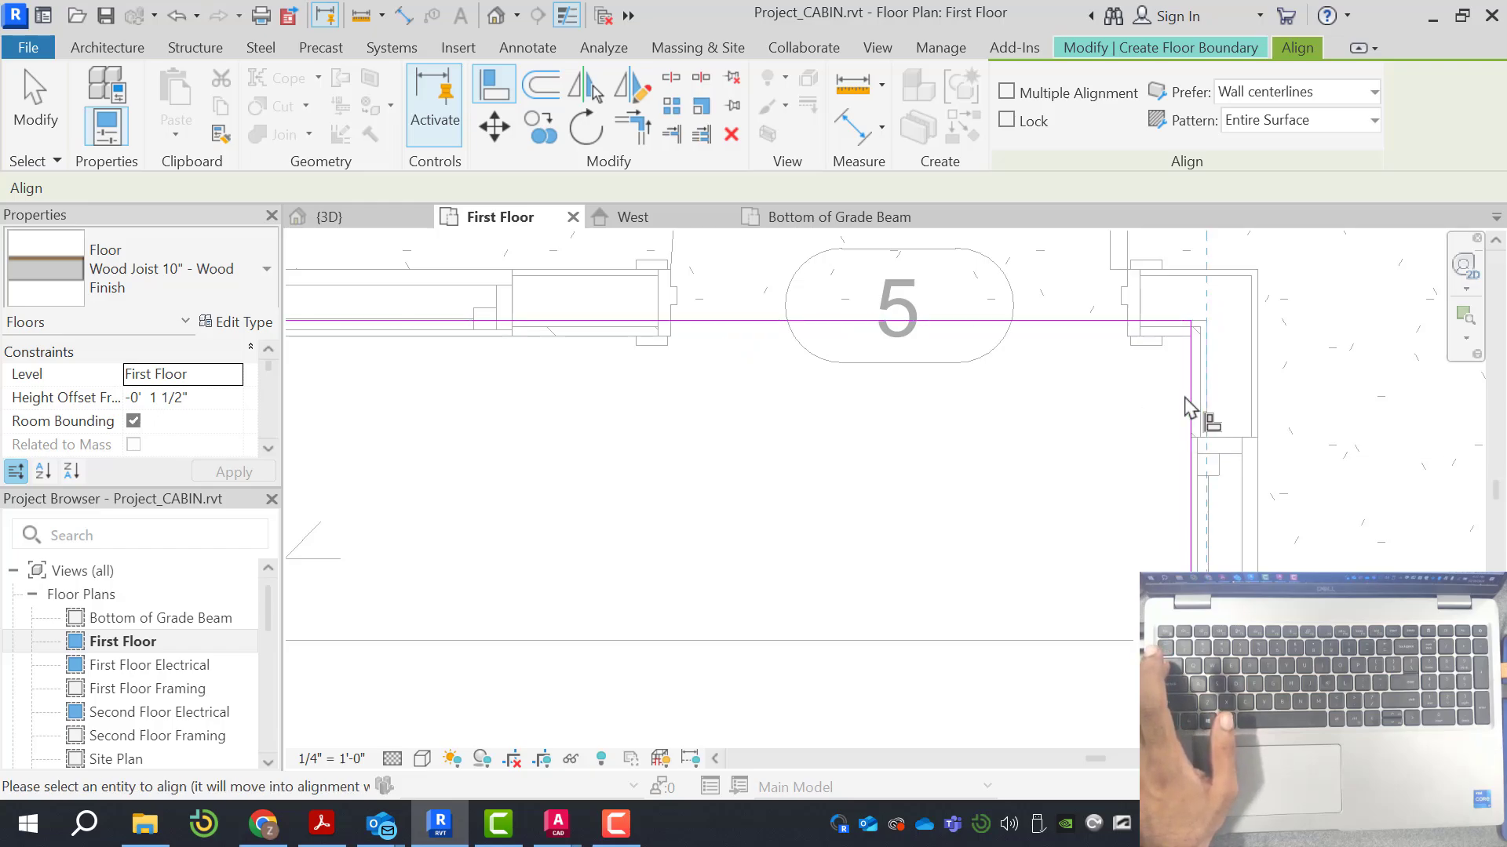
left_click(1193, 410)
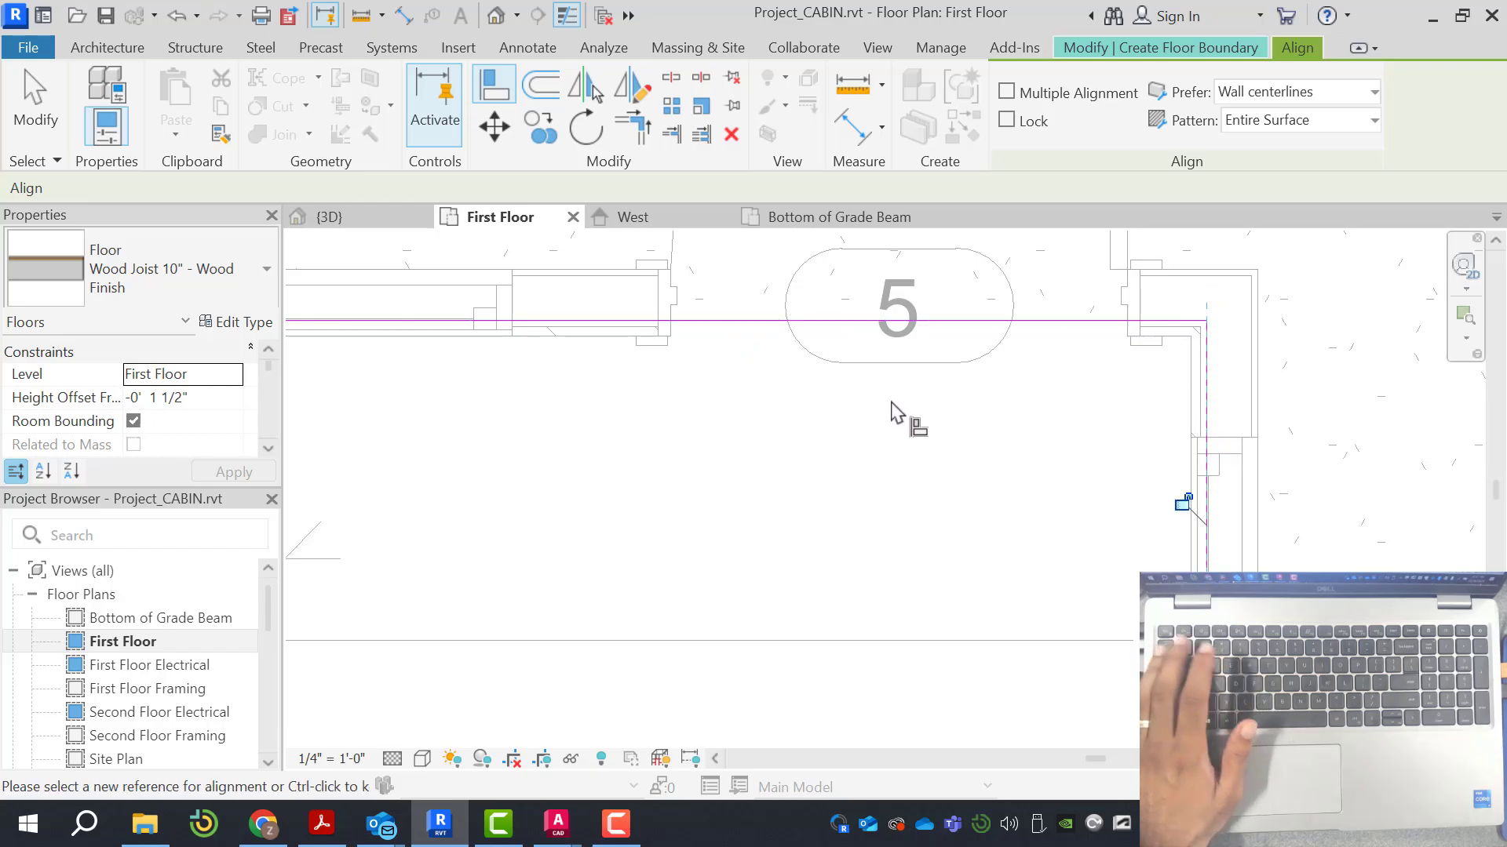
scroll(863, 415, "down", 3)
key("Escape")
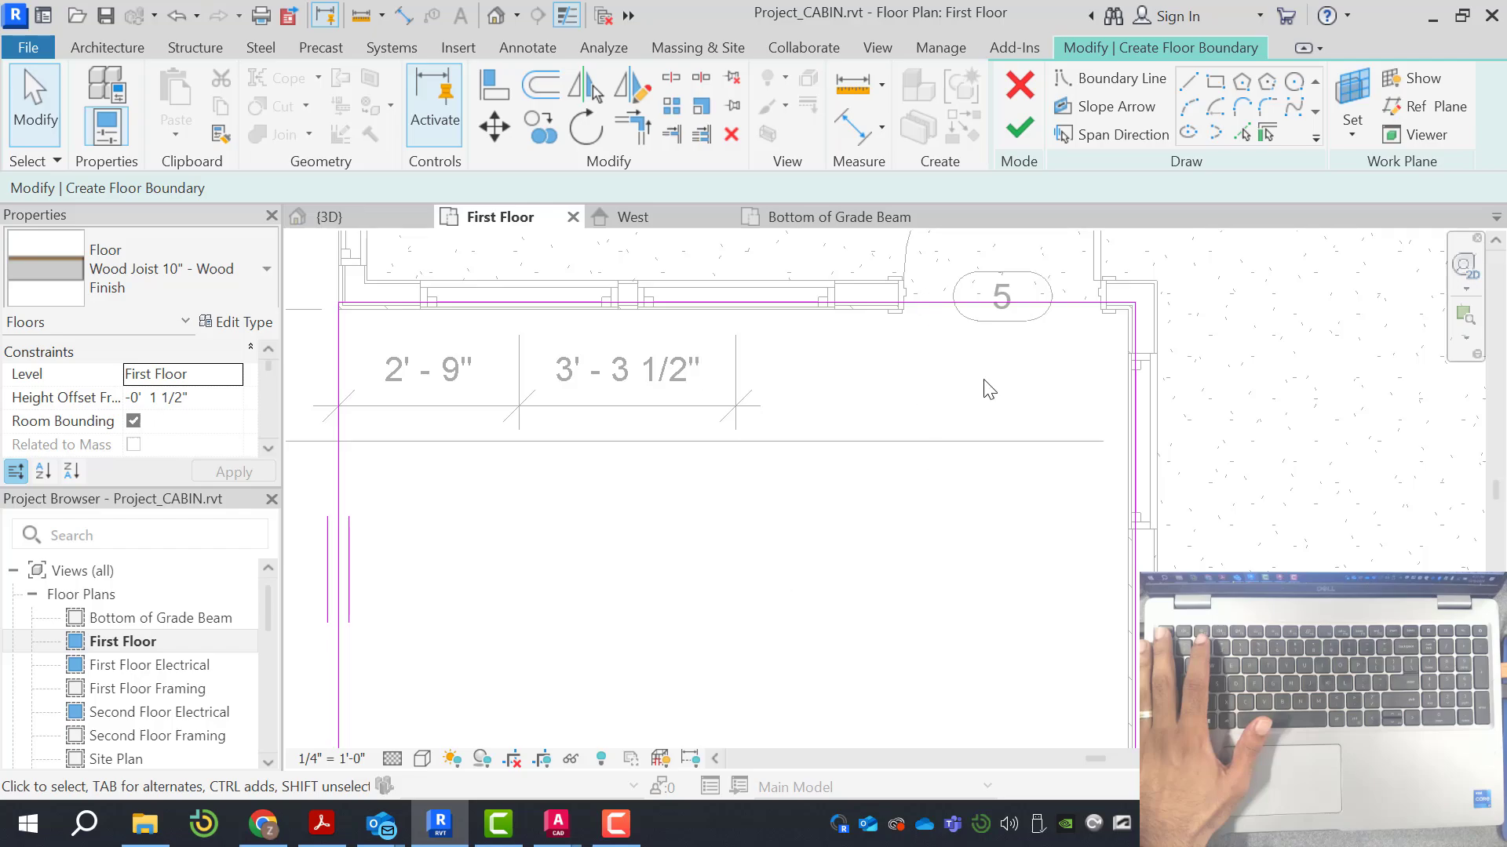
Finish the porch floor sketch and deselect the floor
scroll(1246, 418, "down", 2)
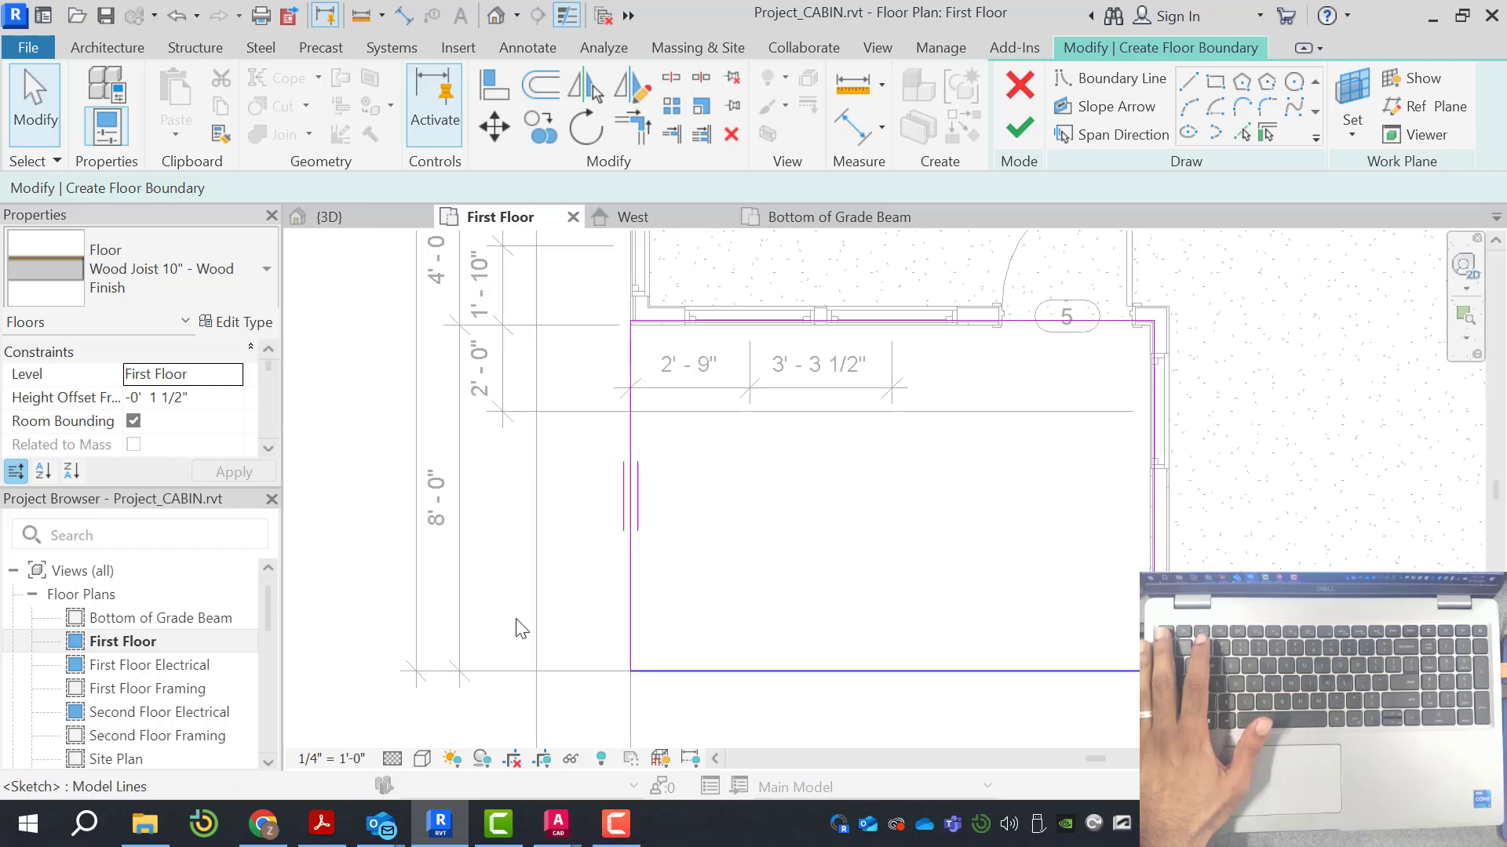
left_click(1022, 133)
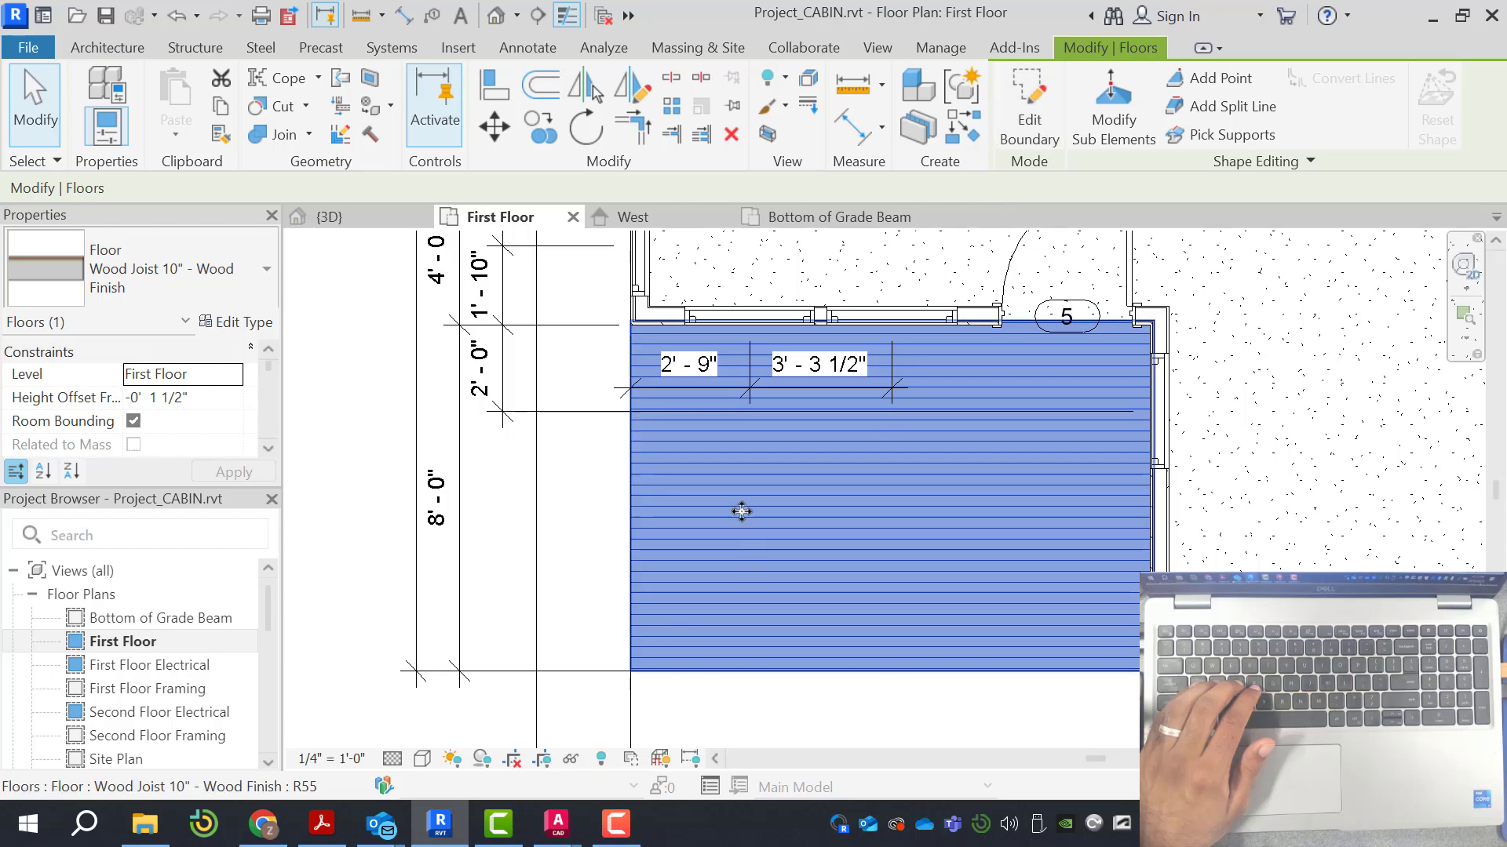
key("Escape")
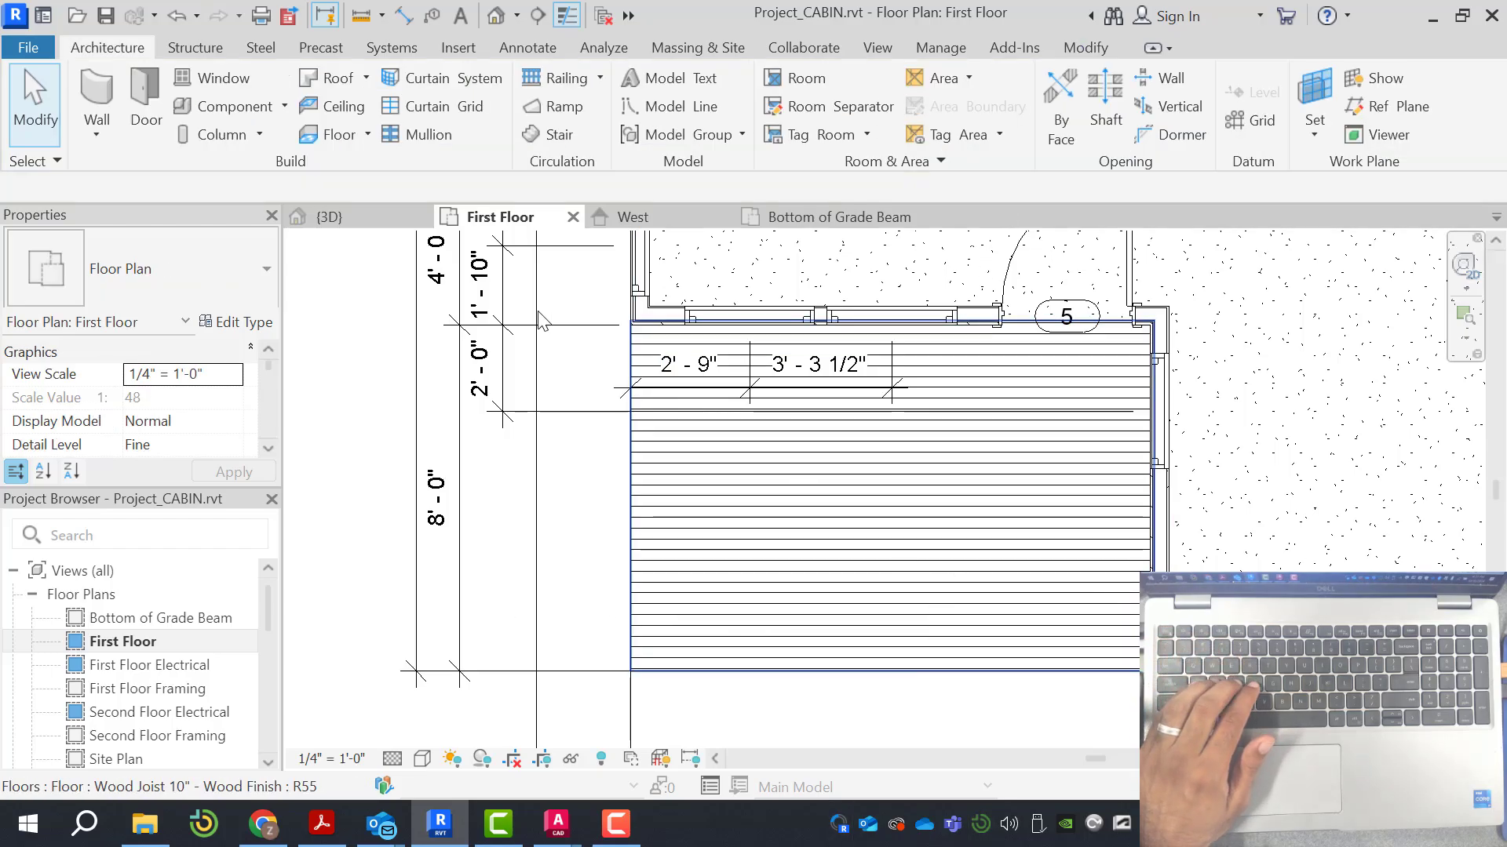
Open the 3D view, orbit to the front of the cabin and examine the porch floor's corners against the foundation walls
left_click(338, 217)
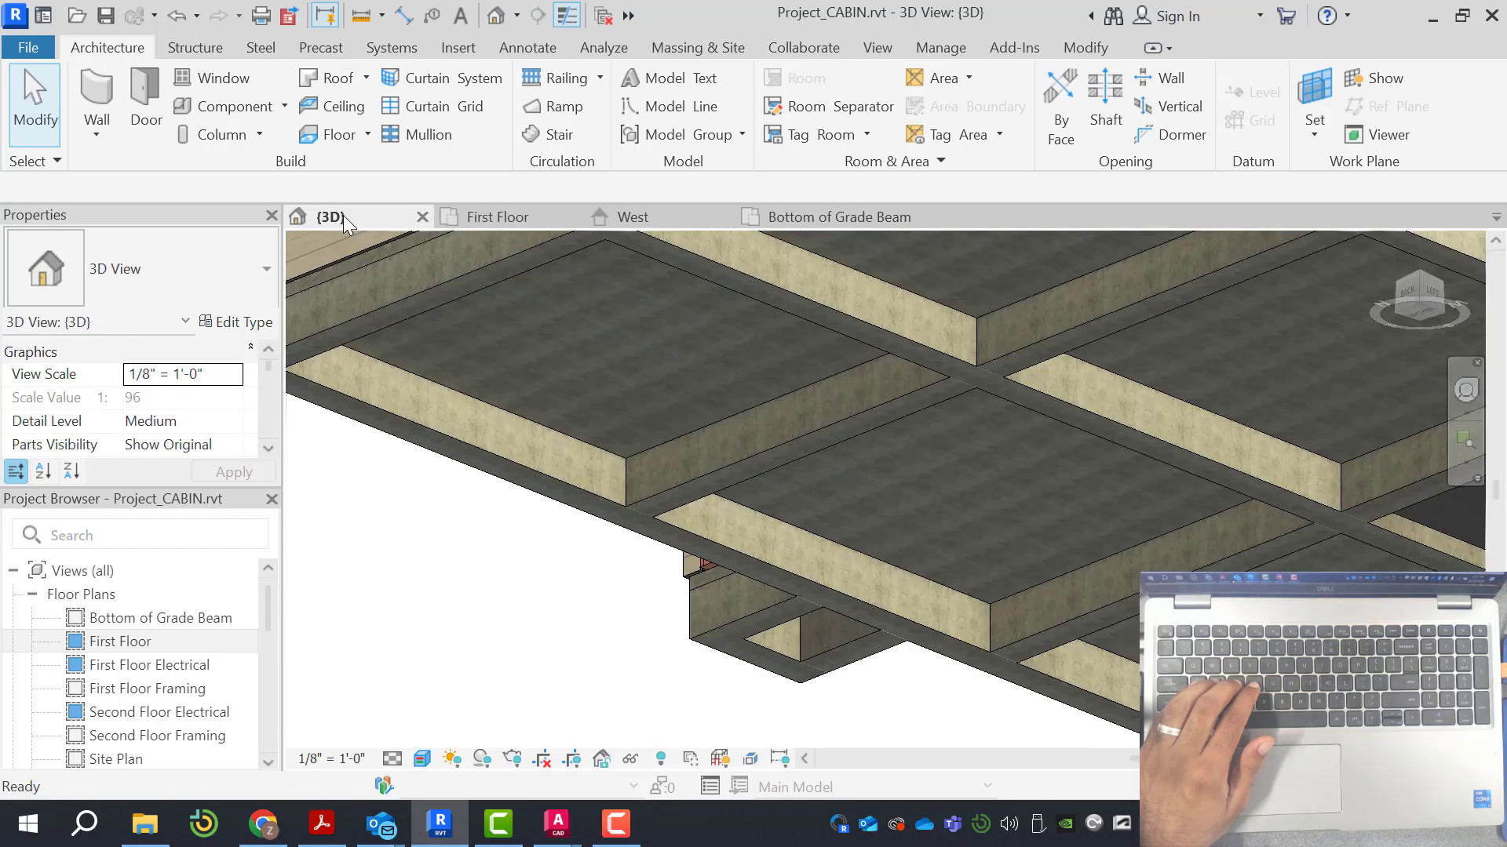
scroll(1099, 599, "down", 4)
scroll(1440, 481, "up", 1)
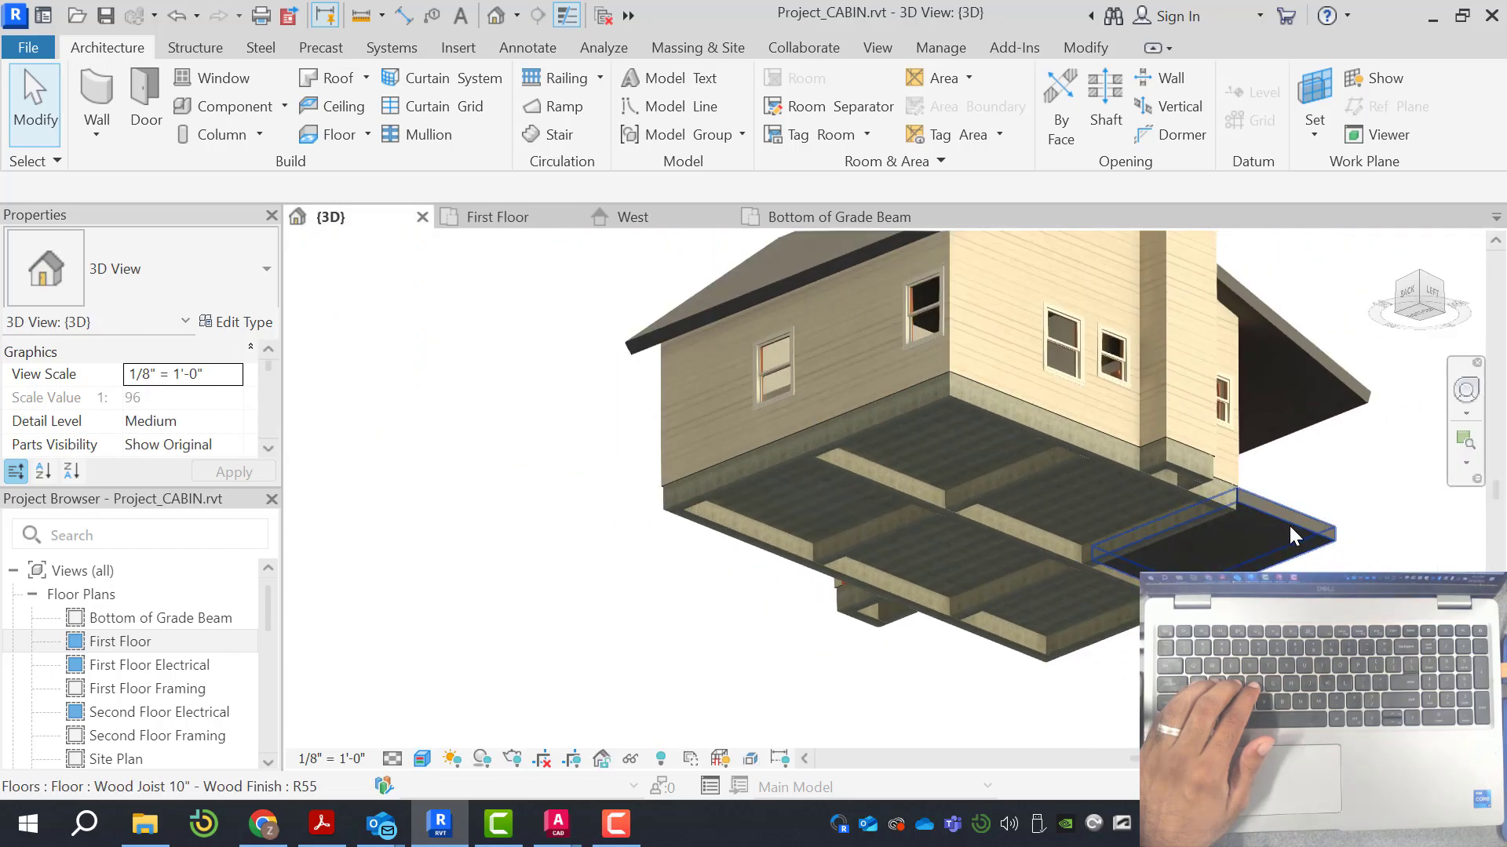
mouse_move(1448, 298)
left_mouse_down()
mouse_move(1049, 364)
mouse_move(995, 350)
mouse_move(1154, 377)
left_mouse_up()
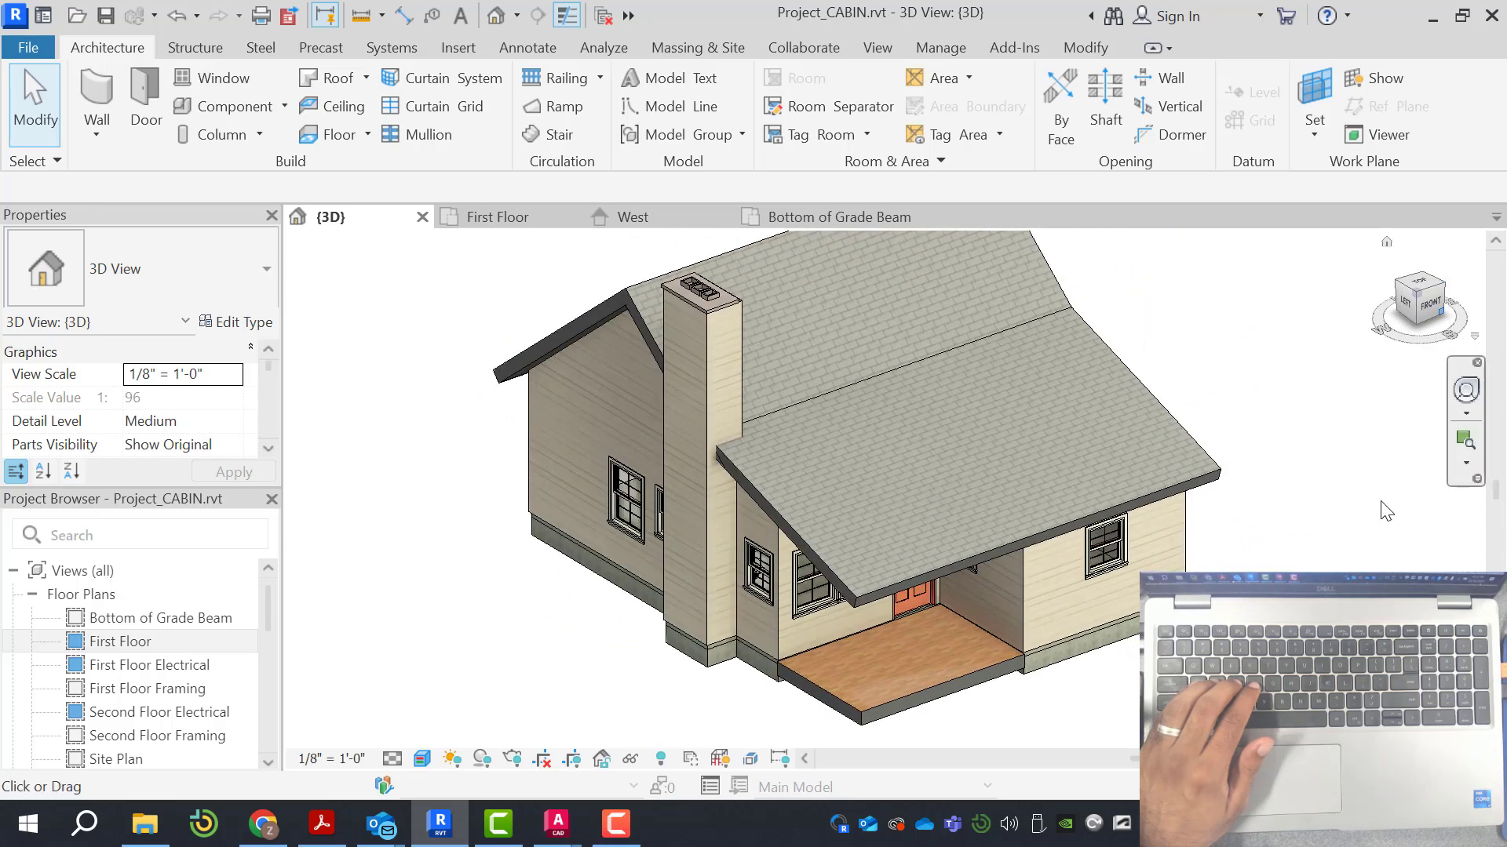
scroll(1376, 505, "down", 2)
scroll(899, 692, "up", 4)
scroll(899, 692, "up", 2)
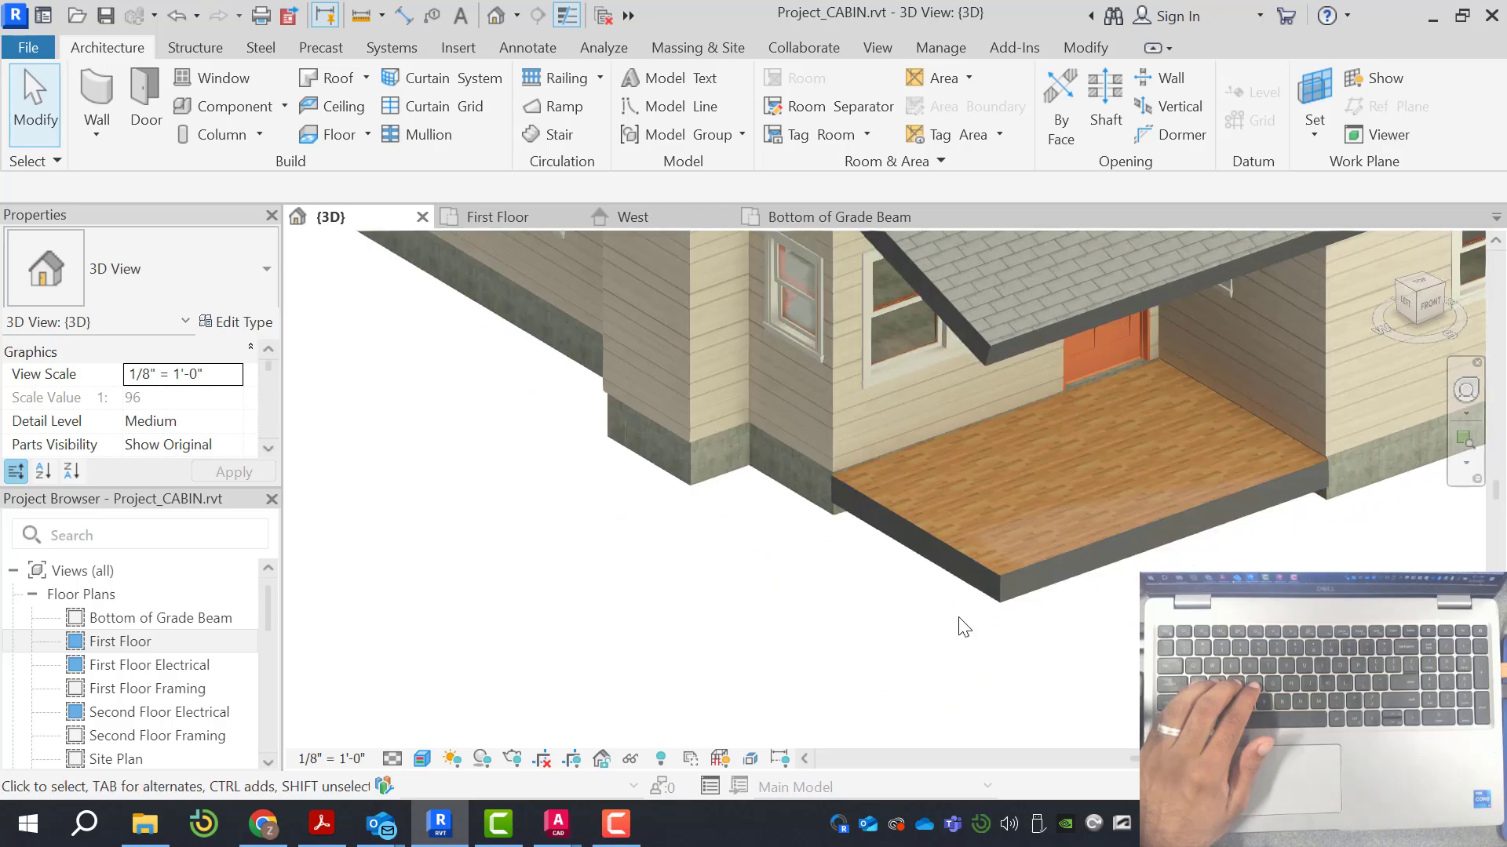
scroll(757, 477, "up", 6)
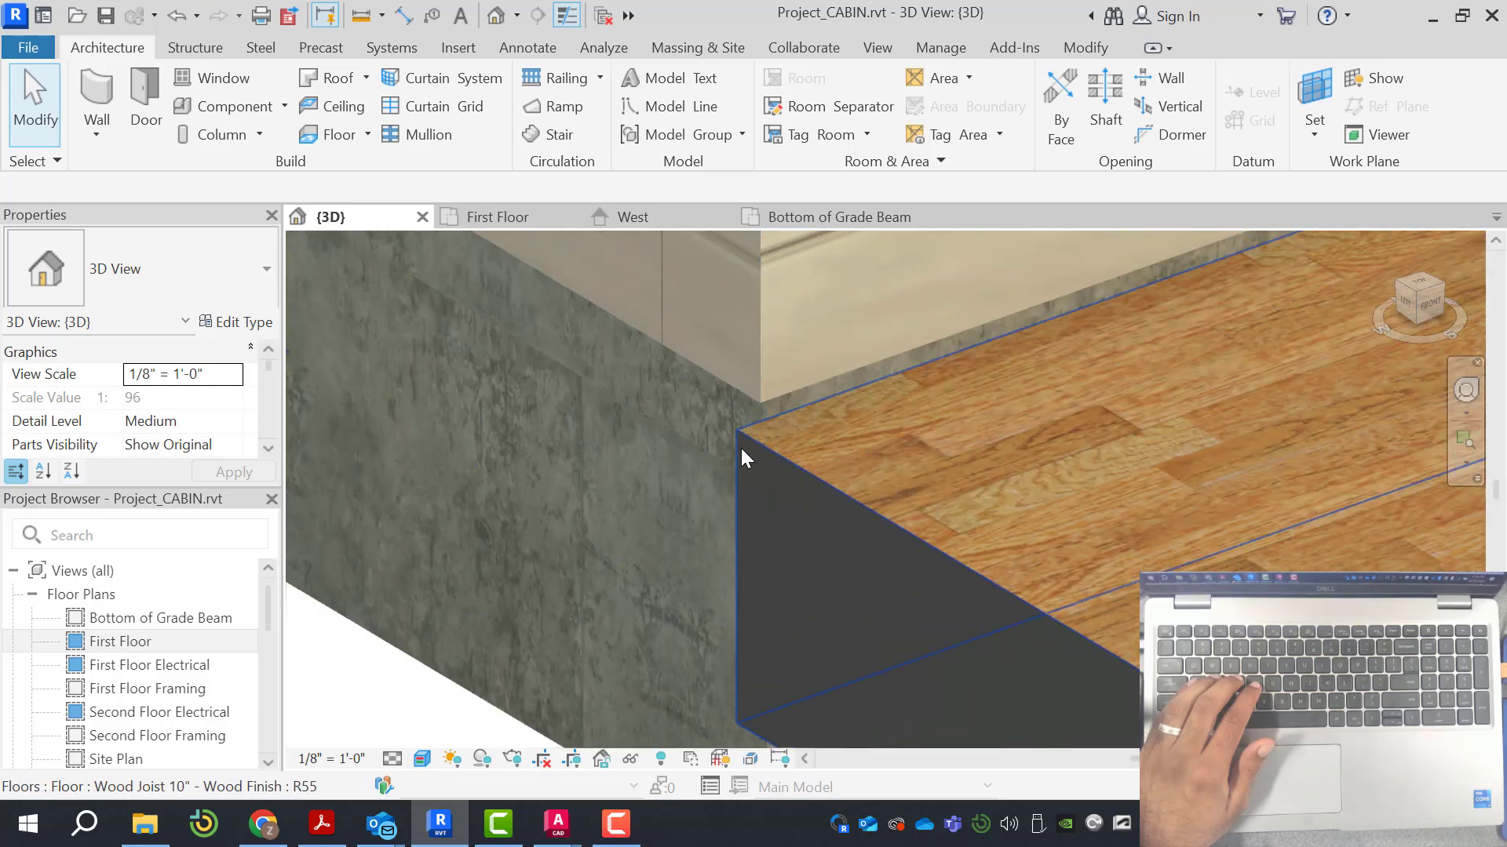
scroll(743, 457, "down", 8)
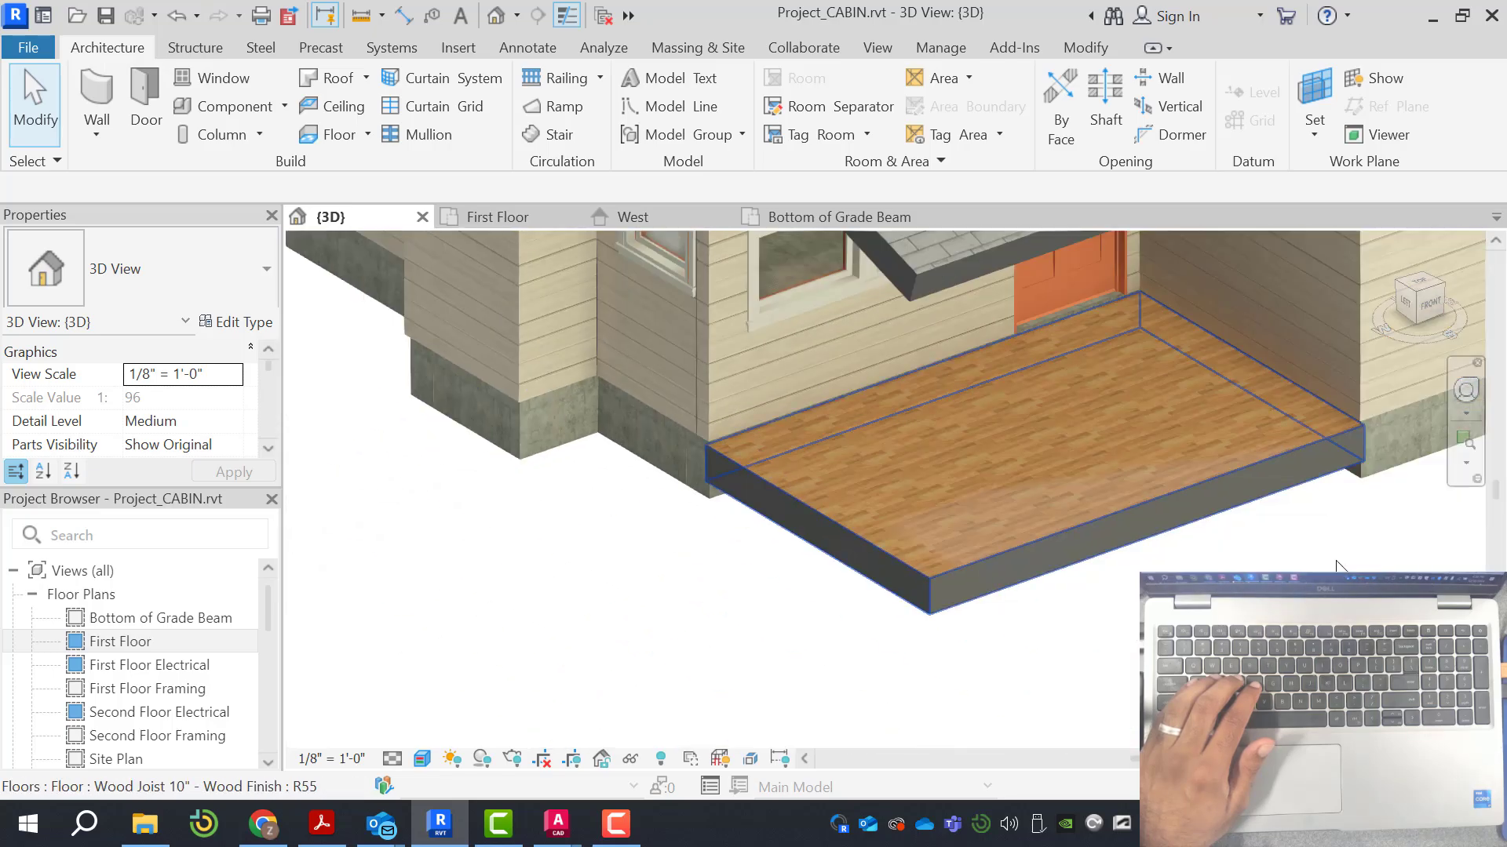
scroll(769, 549, "down", 2)
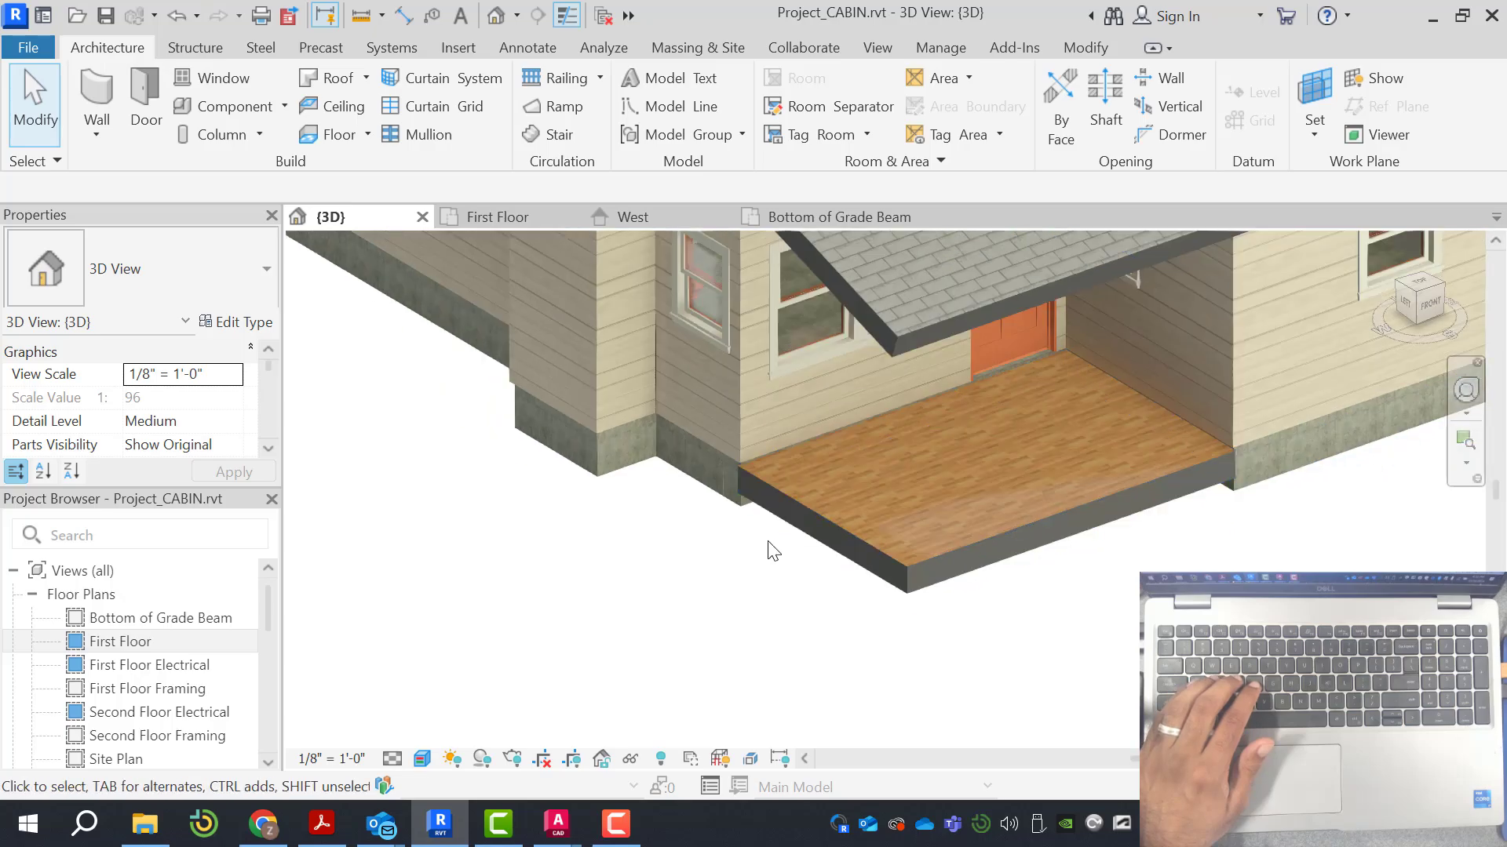
scroll(1324, 518, "up", 5)
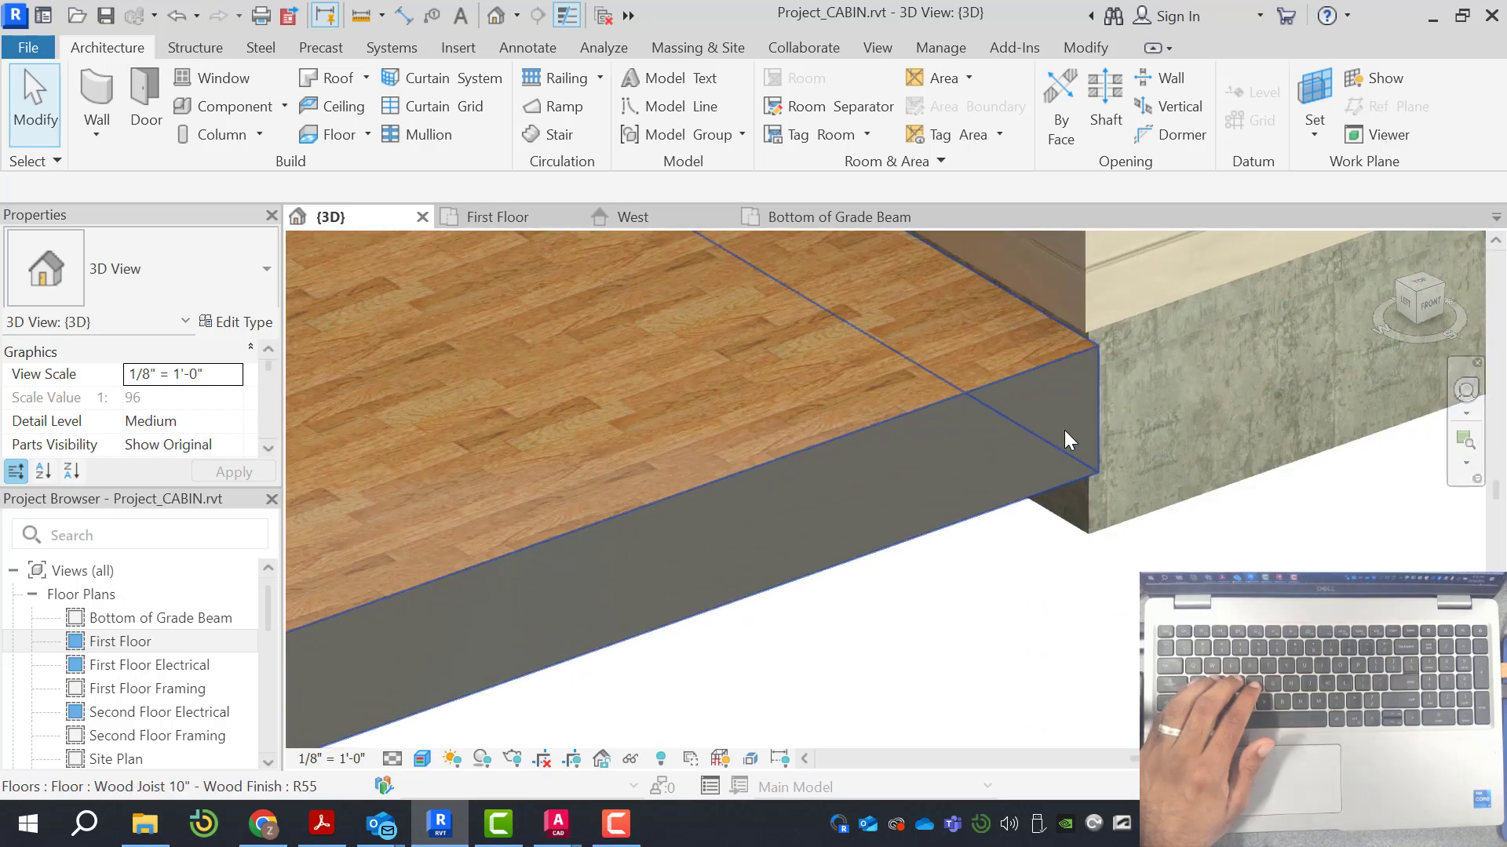
Open the First Floor plan and start a stair of type Residential - Open Riser
scroll(1041, 380, "down", 5)
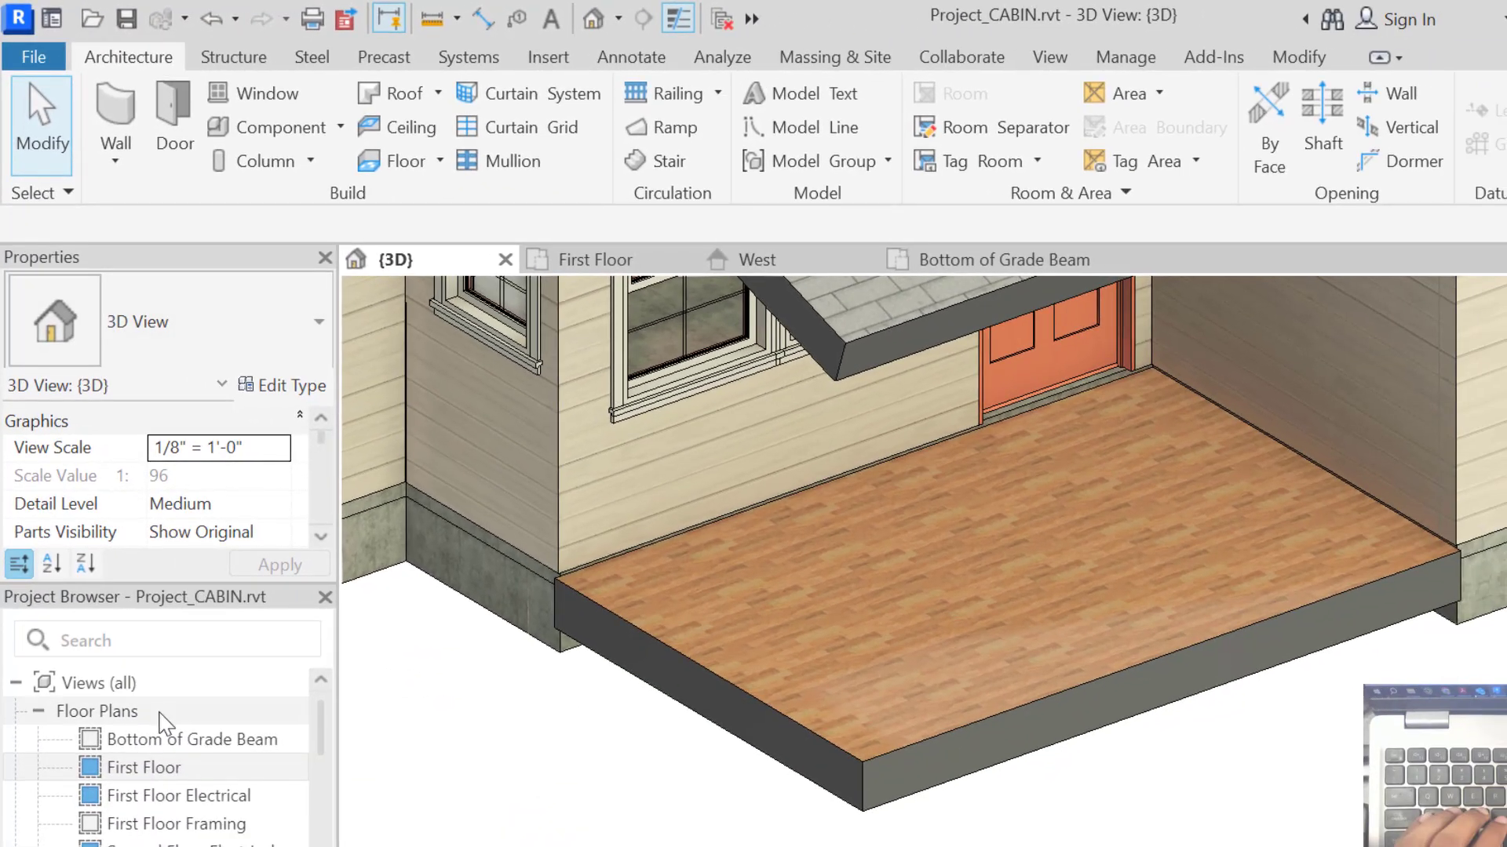
double_click(149, 769)
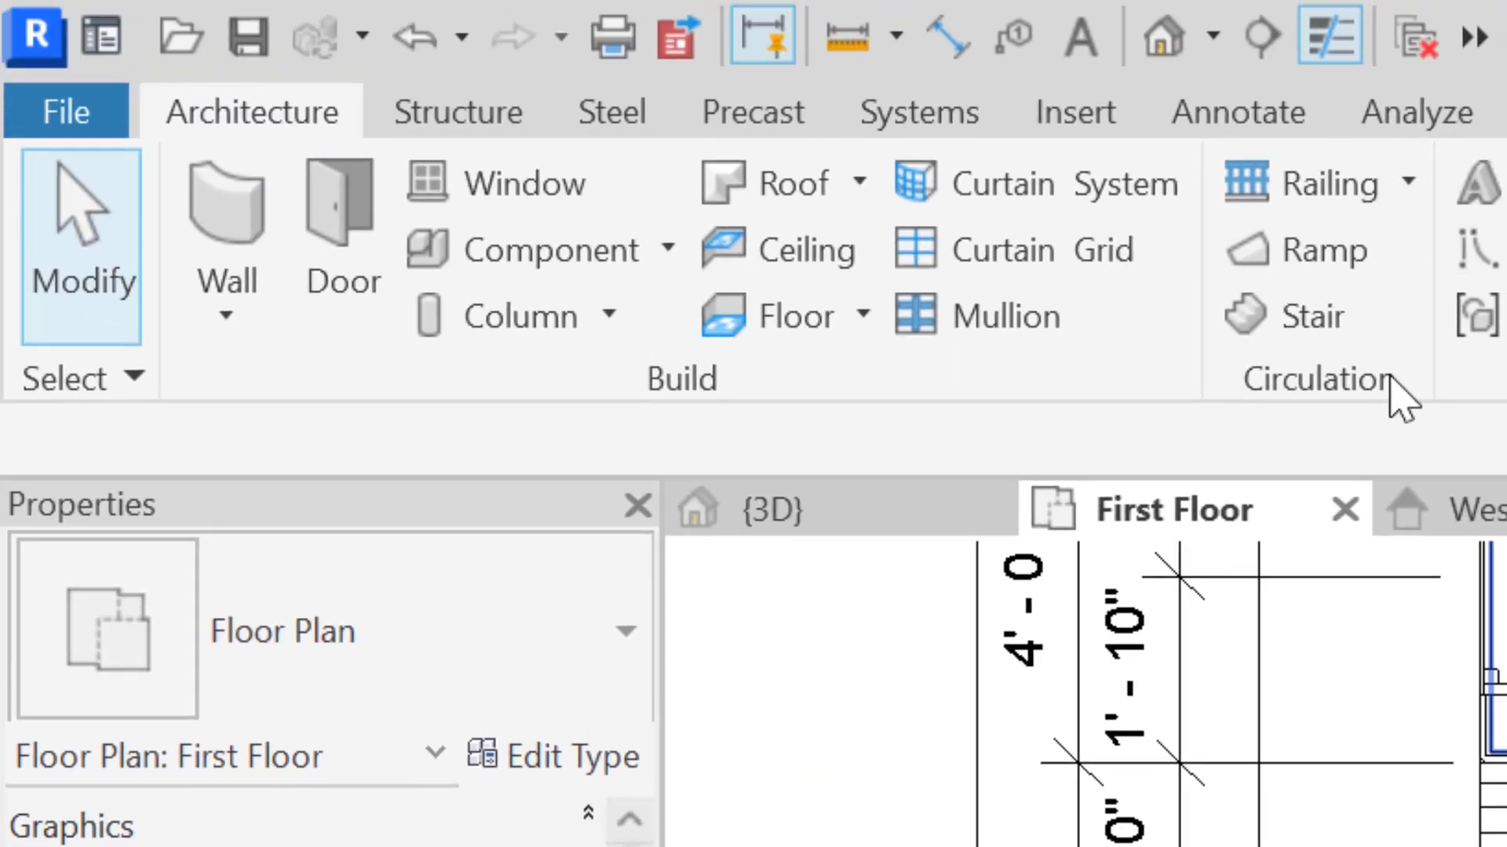
left_click(1305, 335)
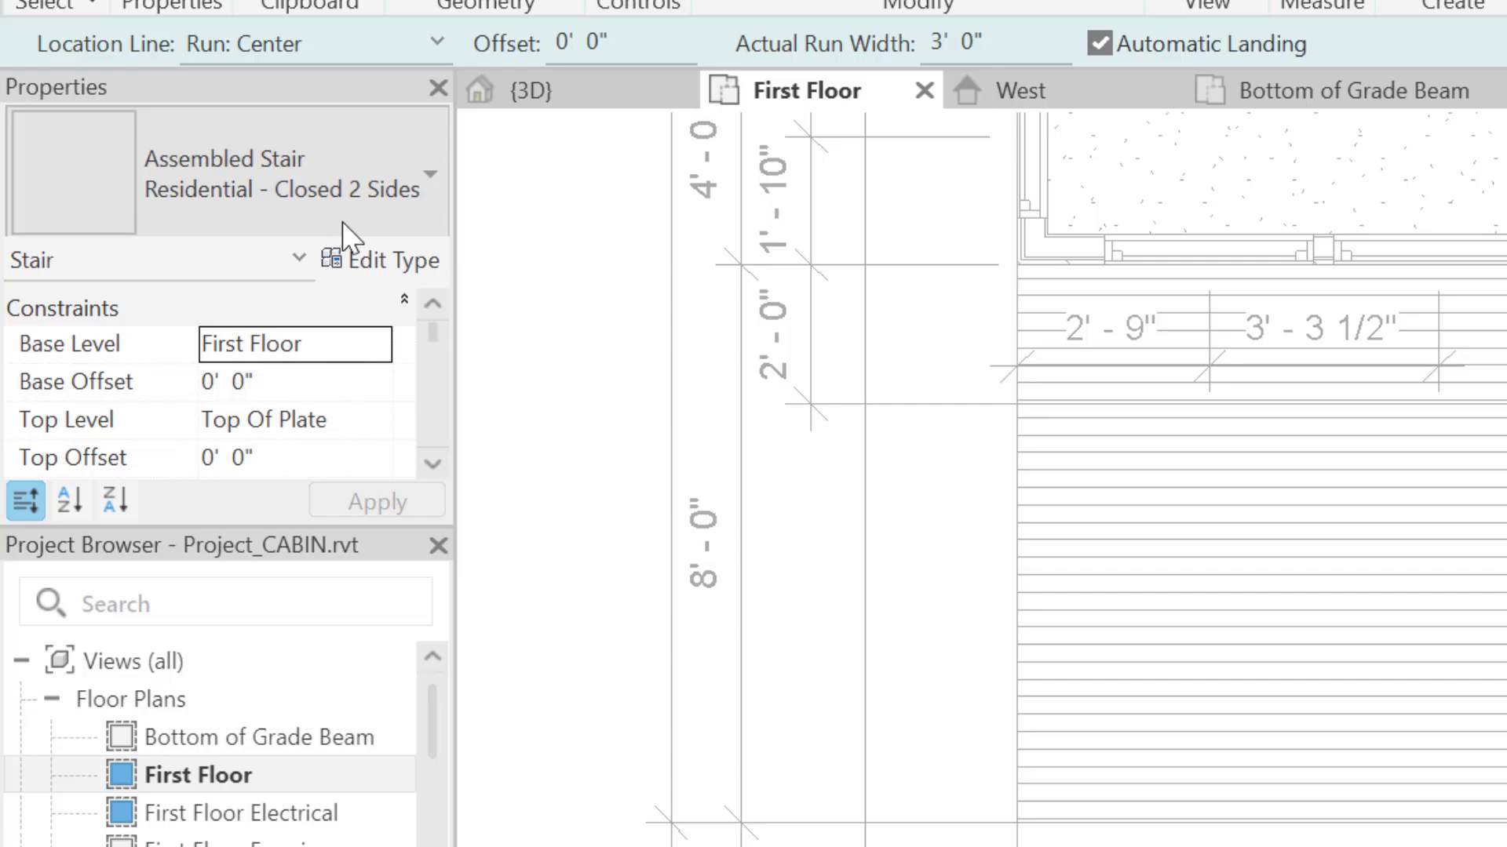
left_click(265, 271)
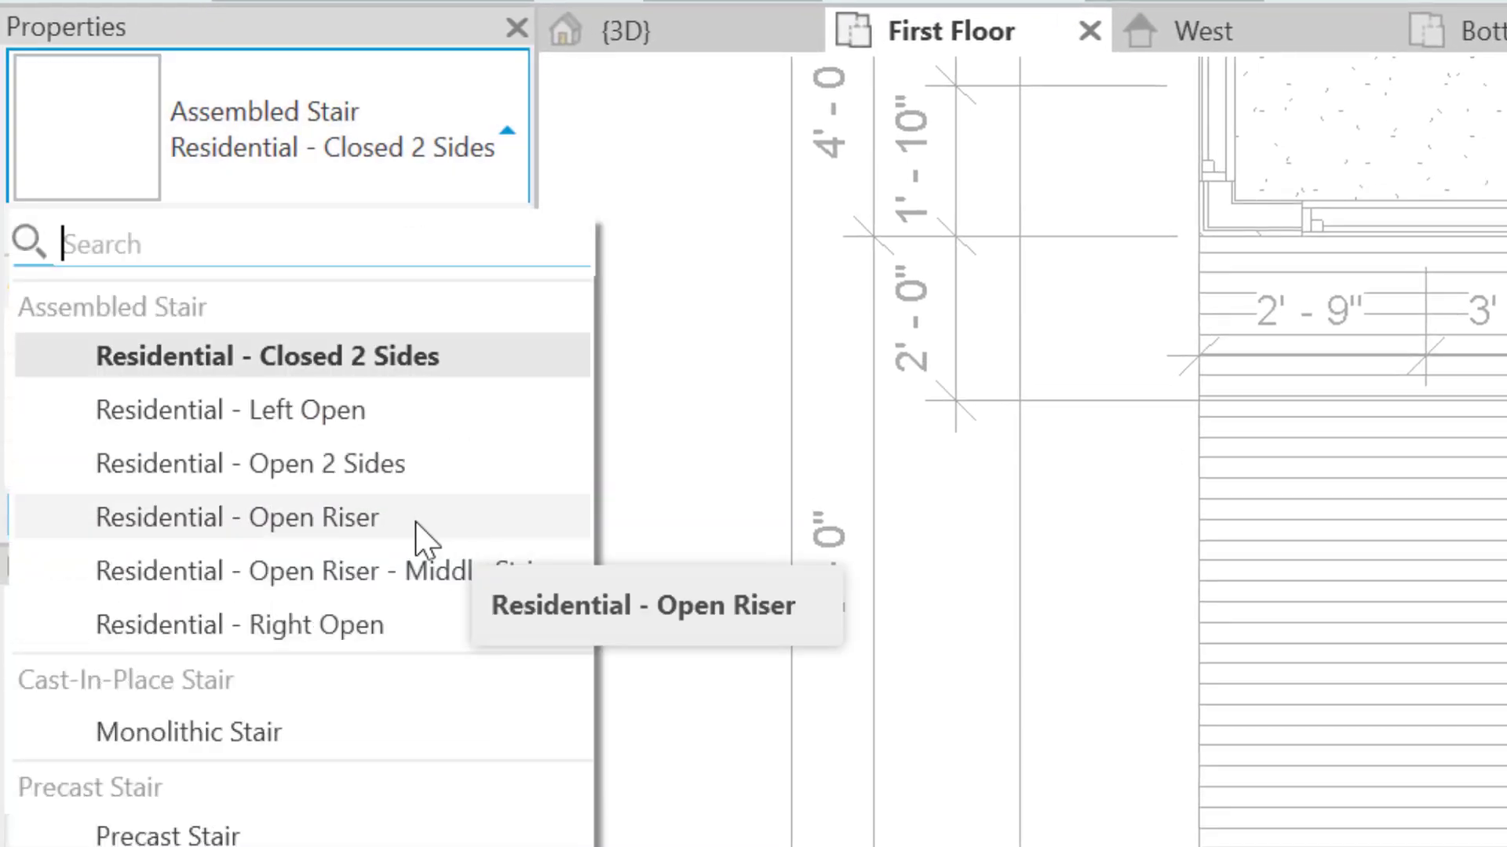
left_click(468, 524)
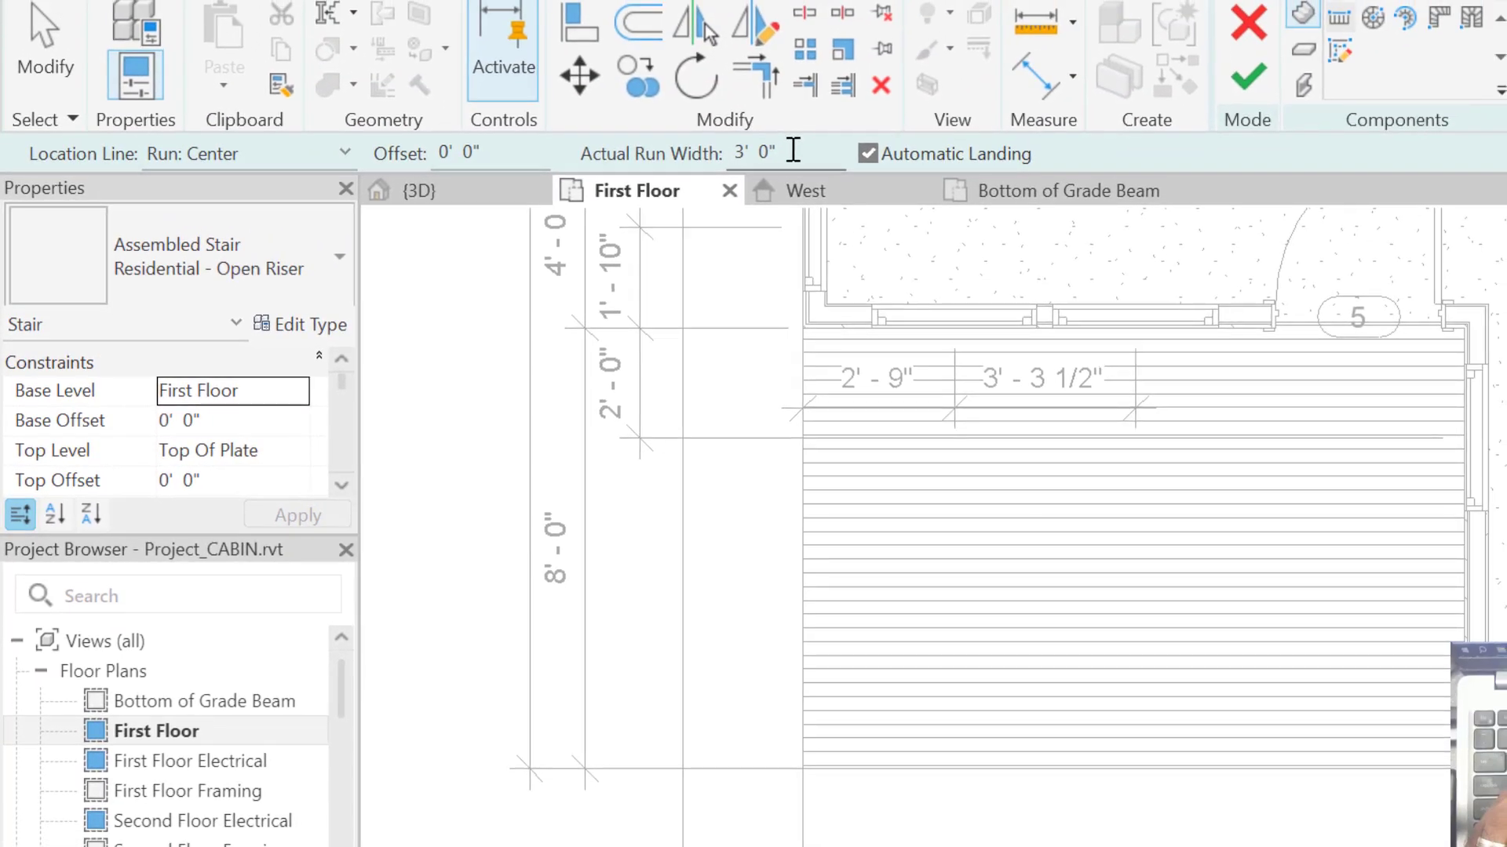
Set the stair's actual run width to 12'
scroll(1188, 440, "down", 2)
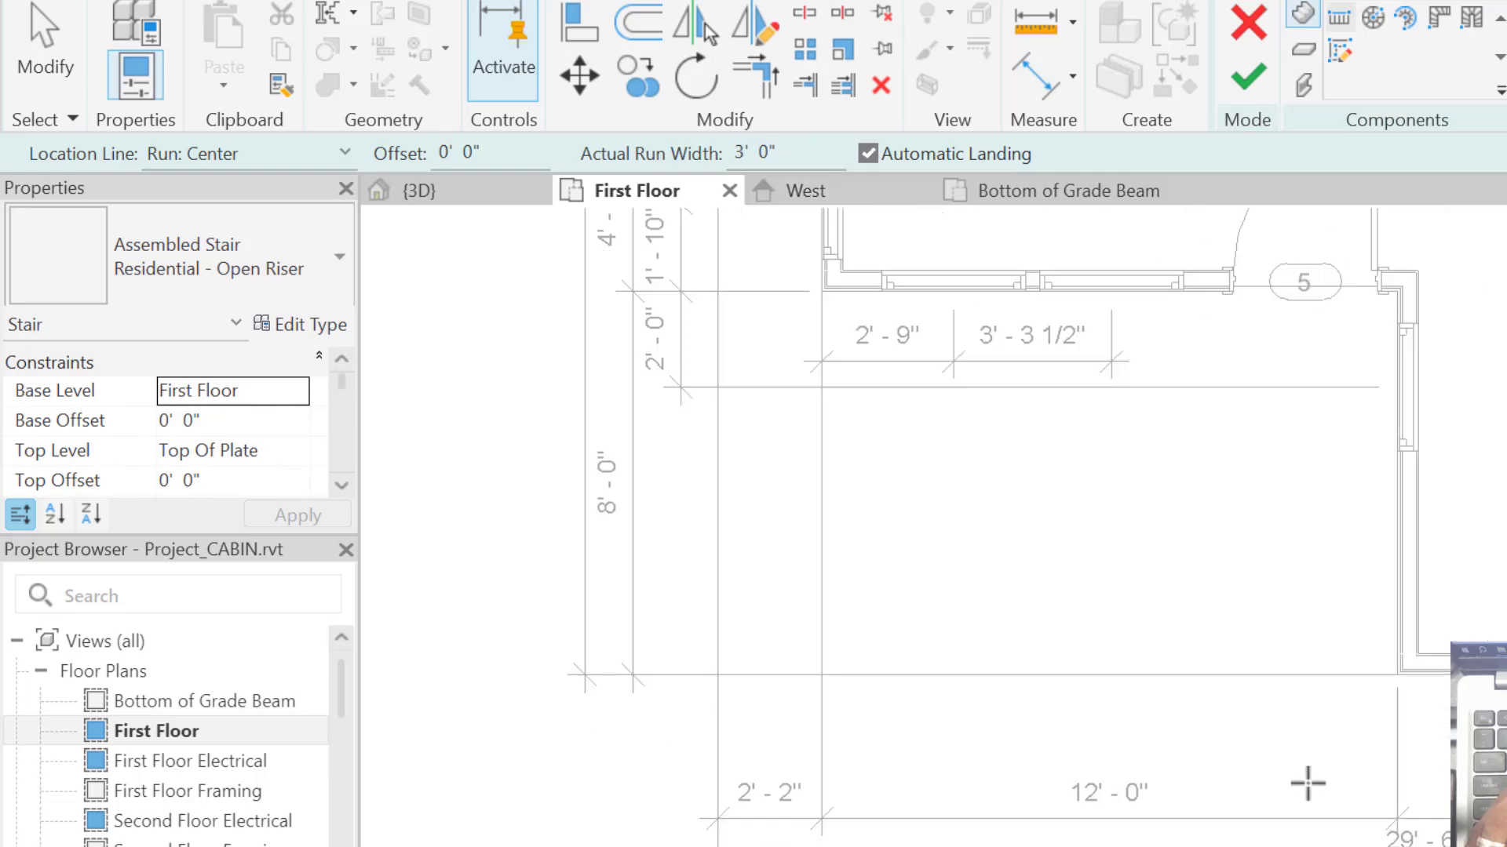
scroll(1321, 748, "up", 2)
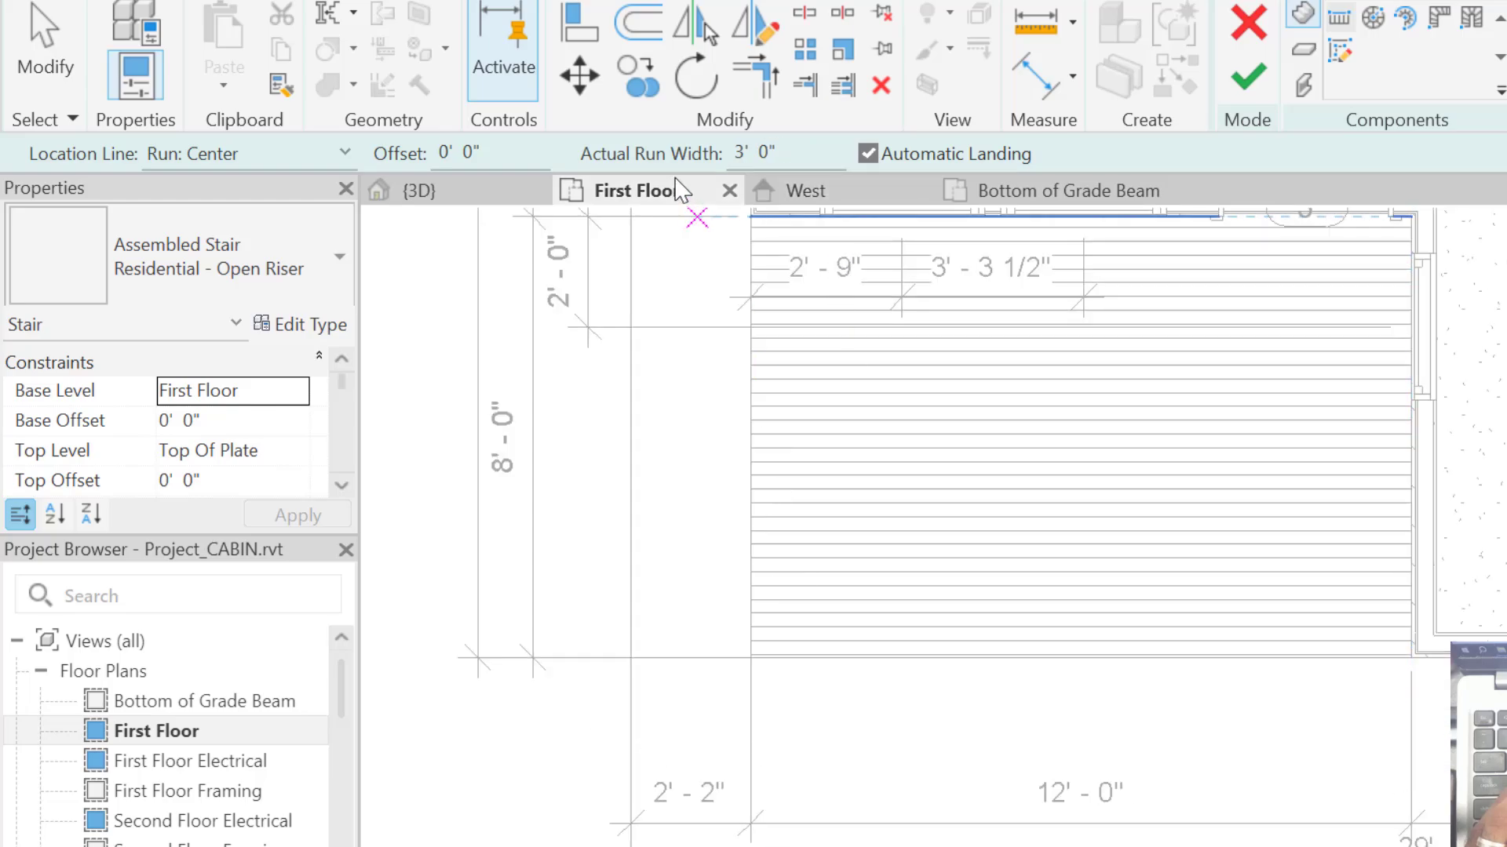
double_click(739, 151)
type("12")
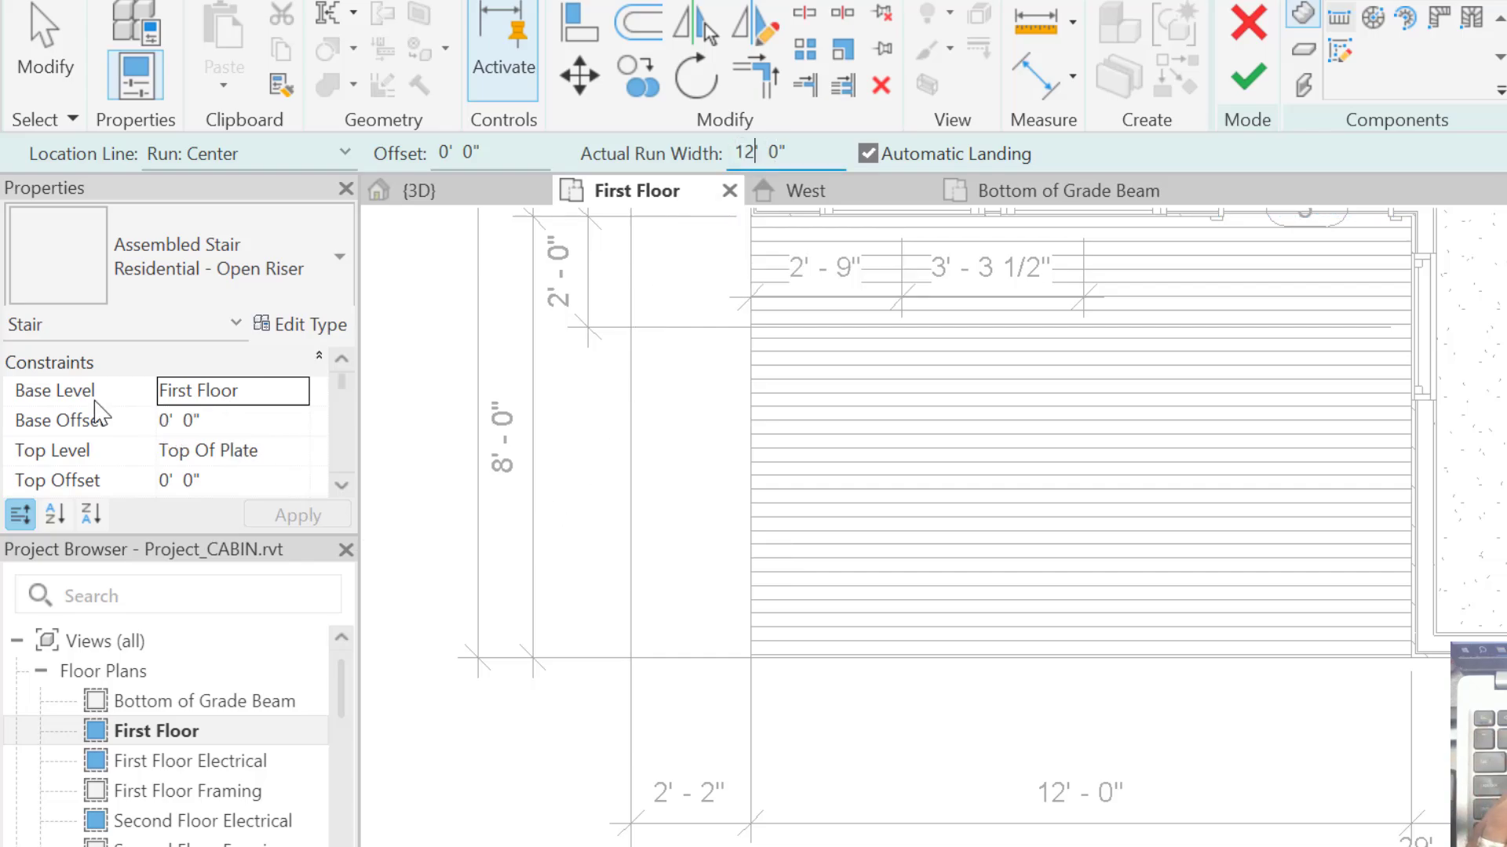
Set the stair's base level to Bottom of Grade Beam and its top level to First Floor
left_click(297, 391)
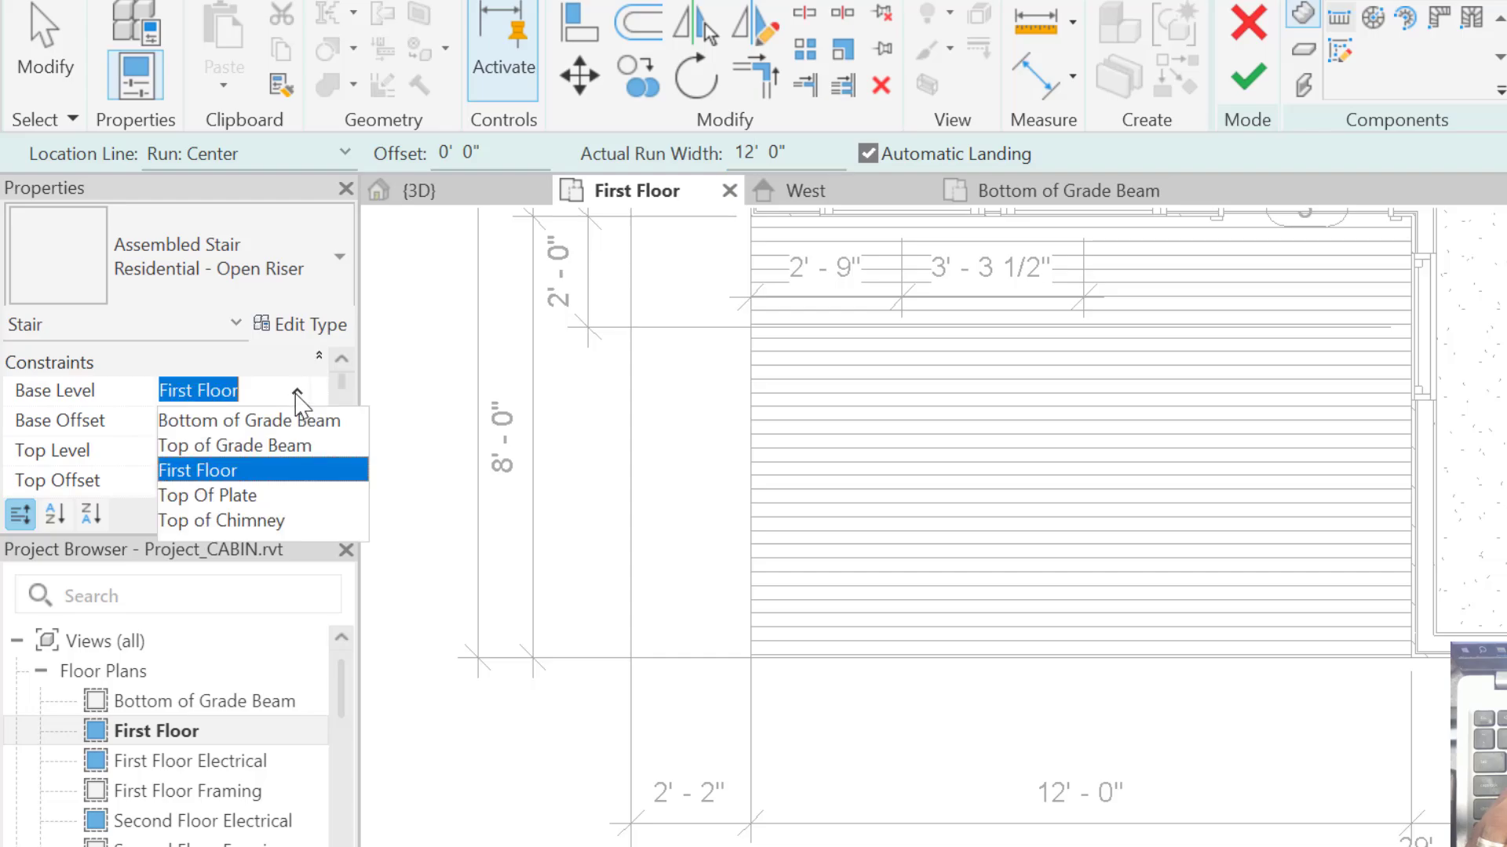
left_click(318, 421)
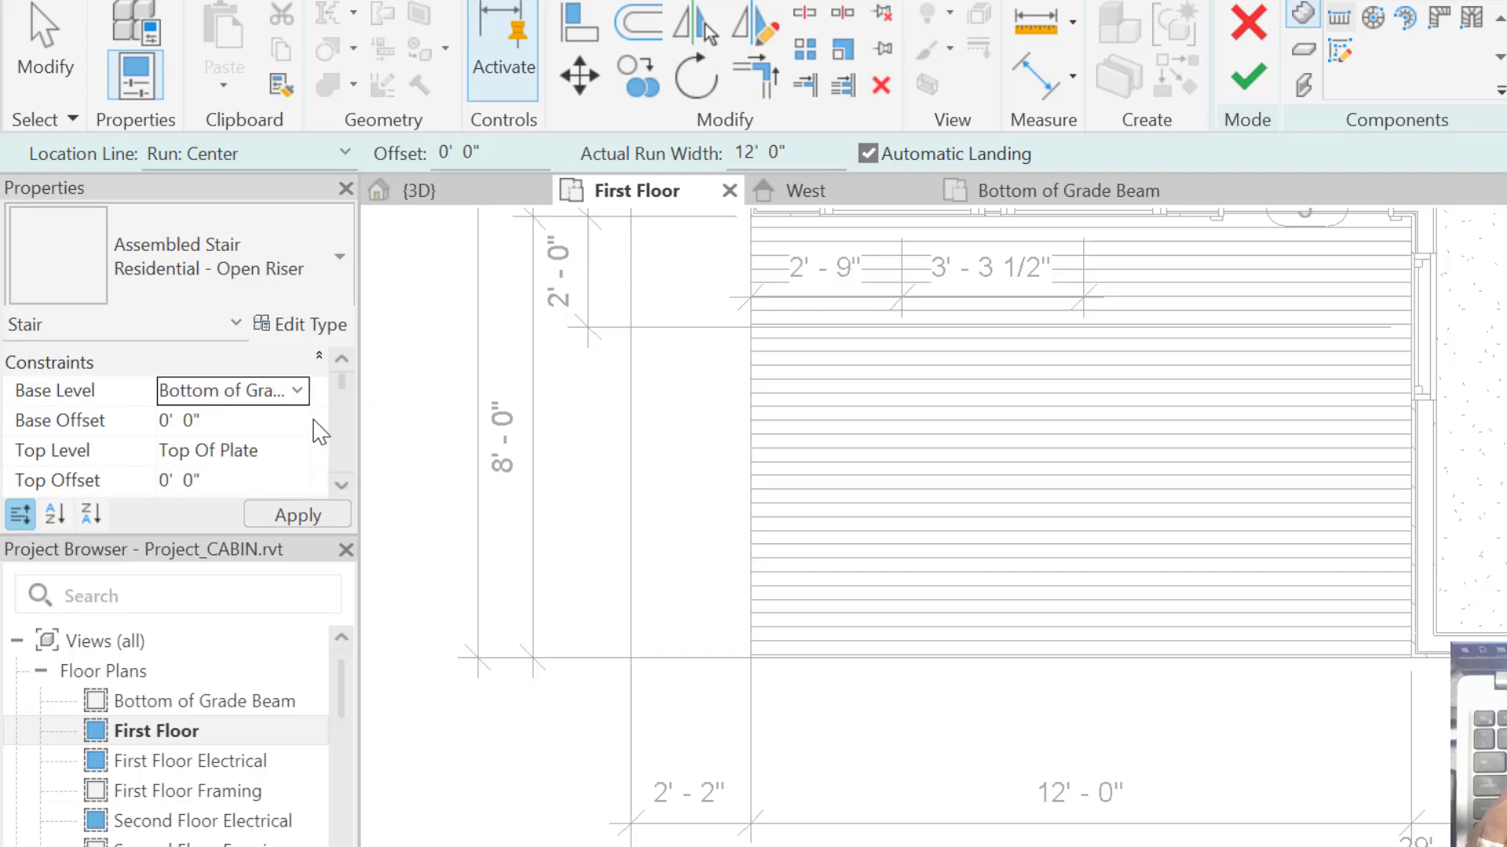
left_click(298, 451)
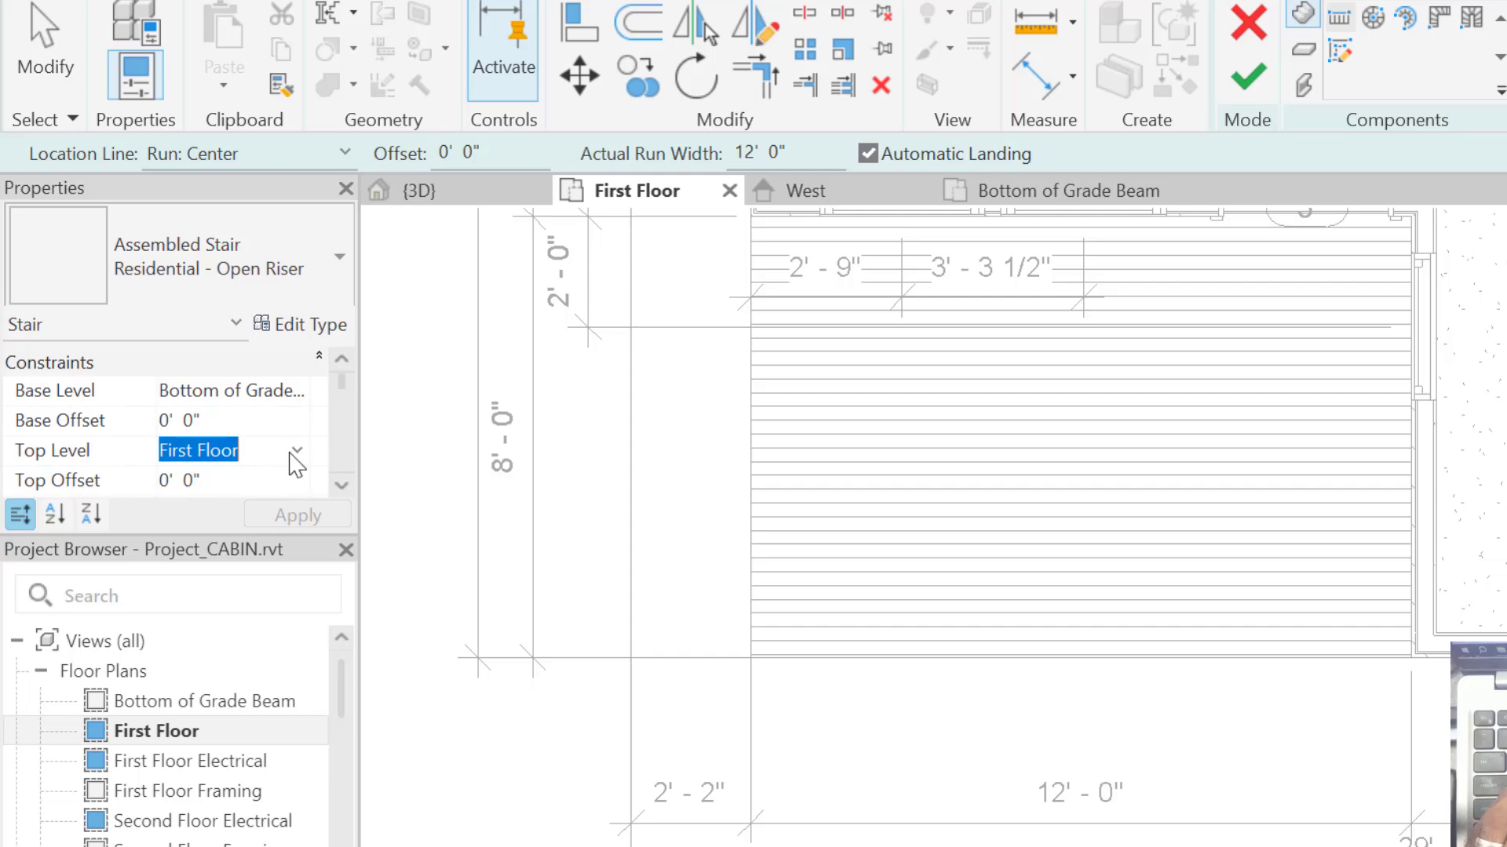
left_click(292, 453)
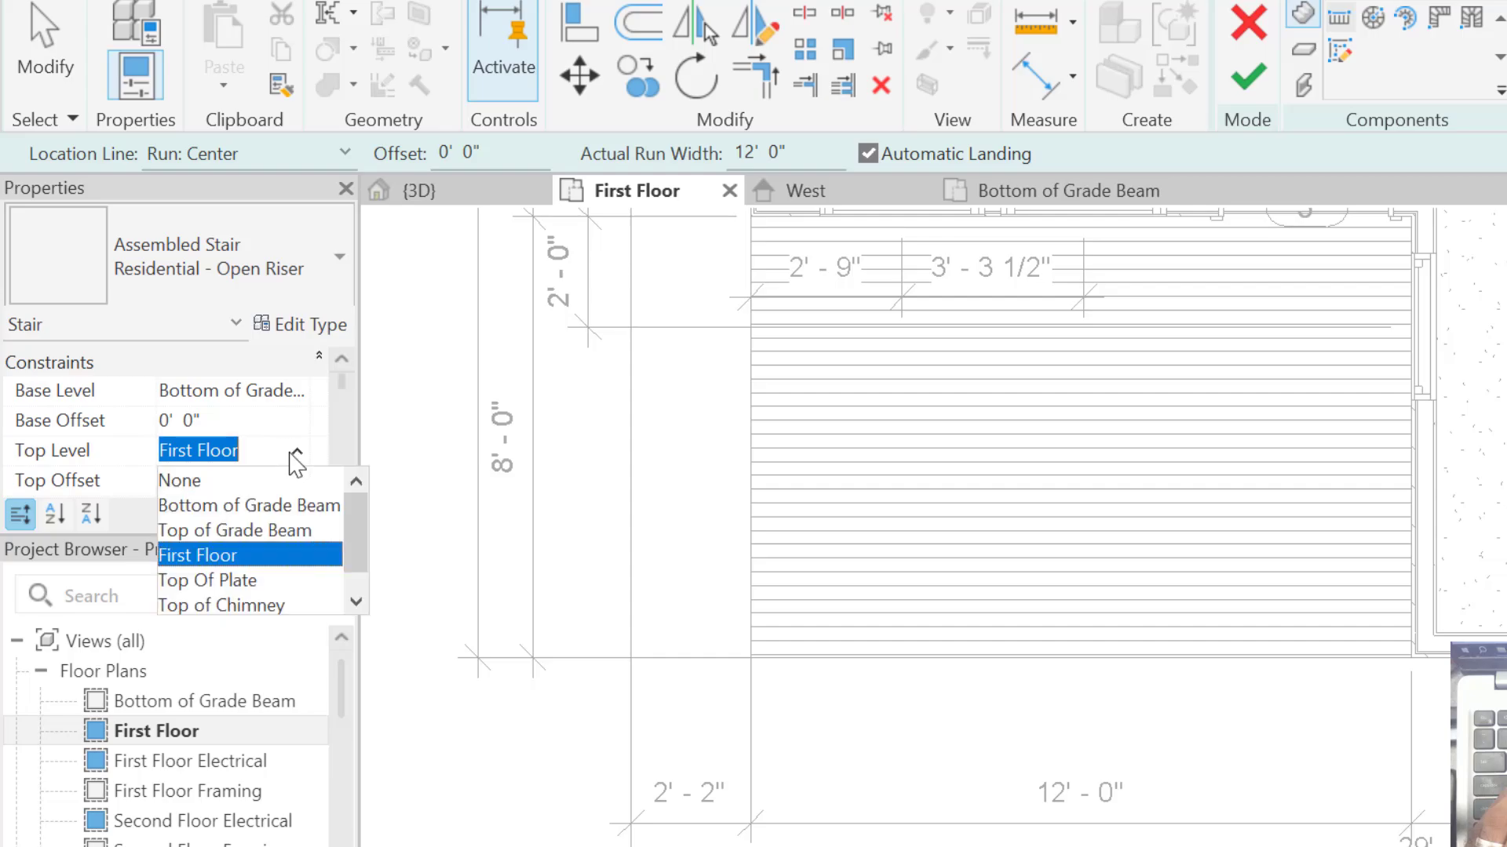
left_click(260, 557)
Set the stair's top offset to -1.5" and apply it
scroll(259, 413, "down", 1)
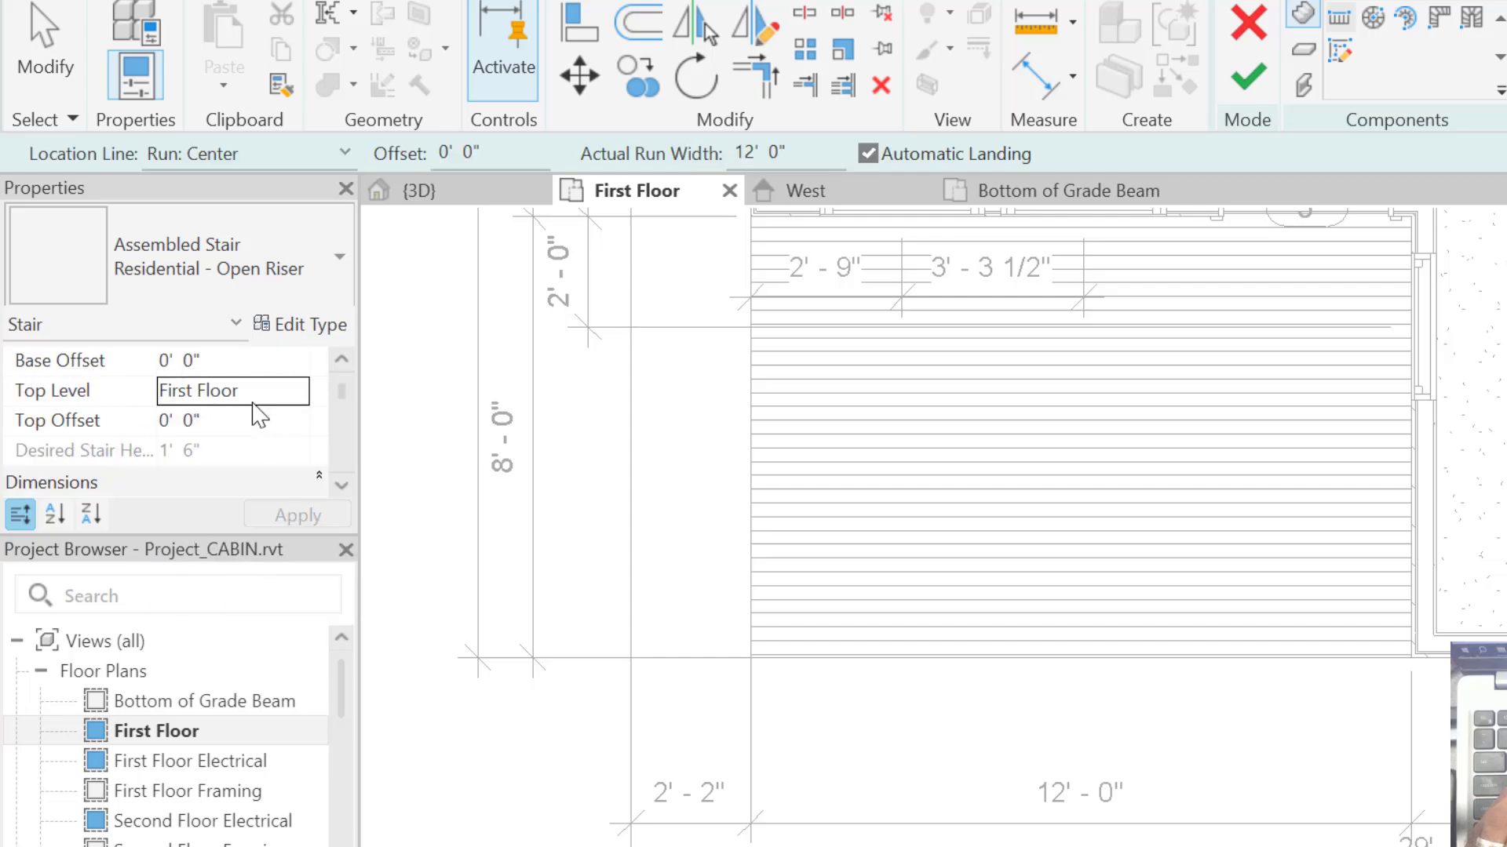
scroll(260, 414, "up", 1)
left_click(233, 480)
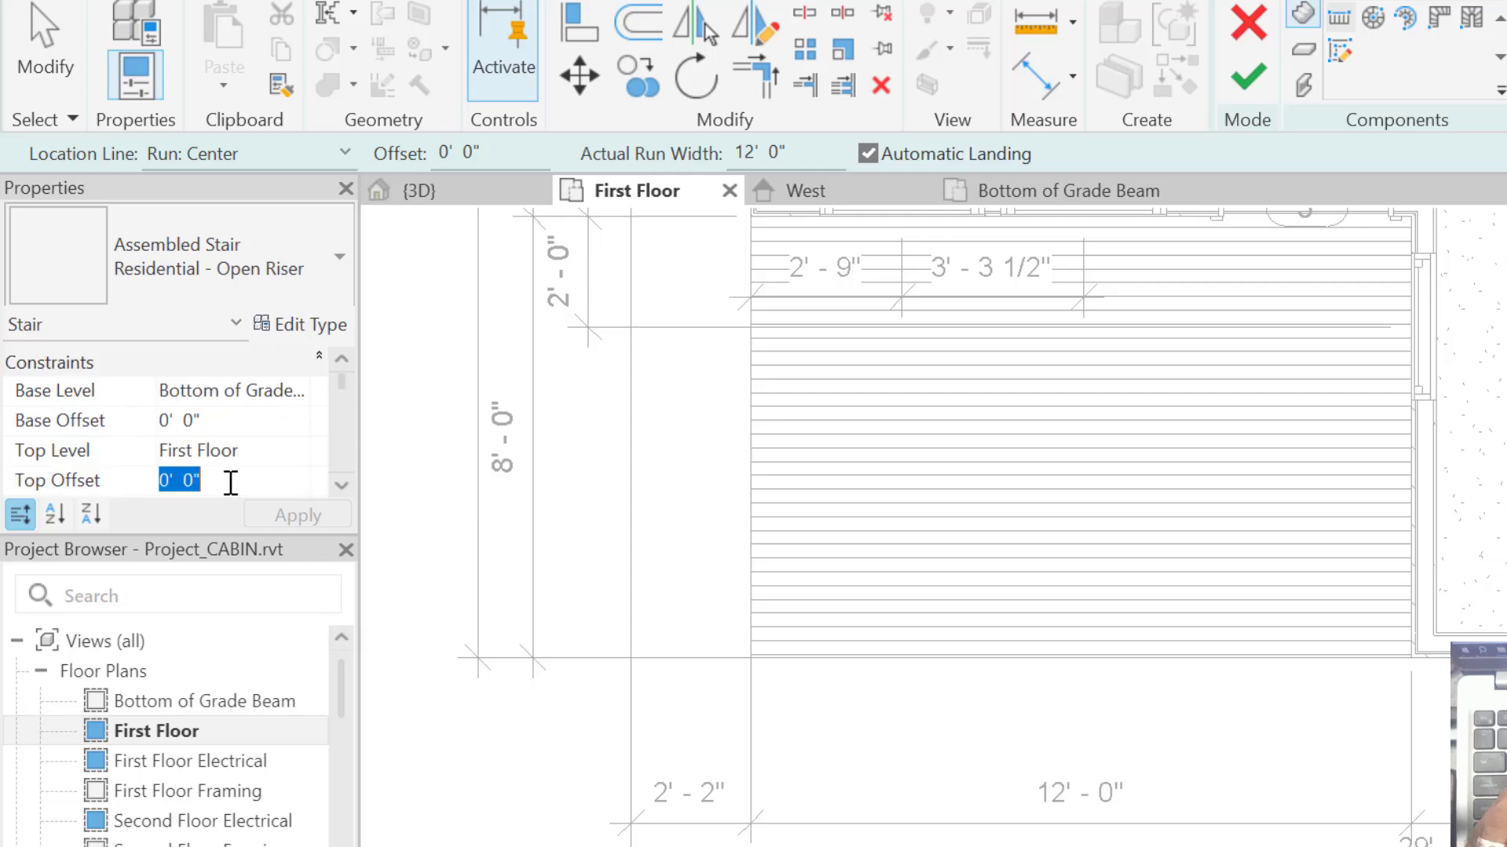
type("-")
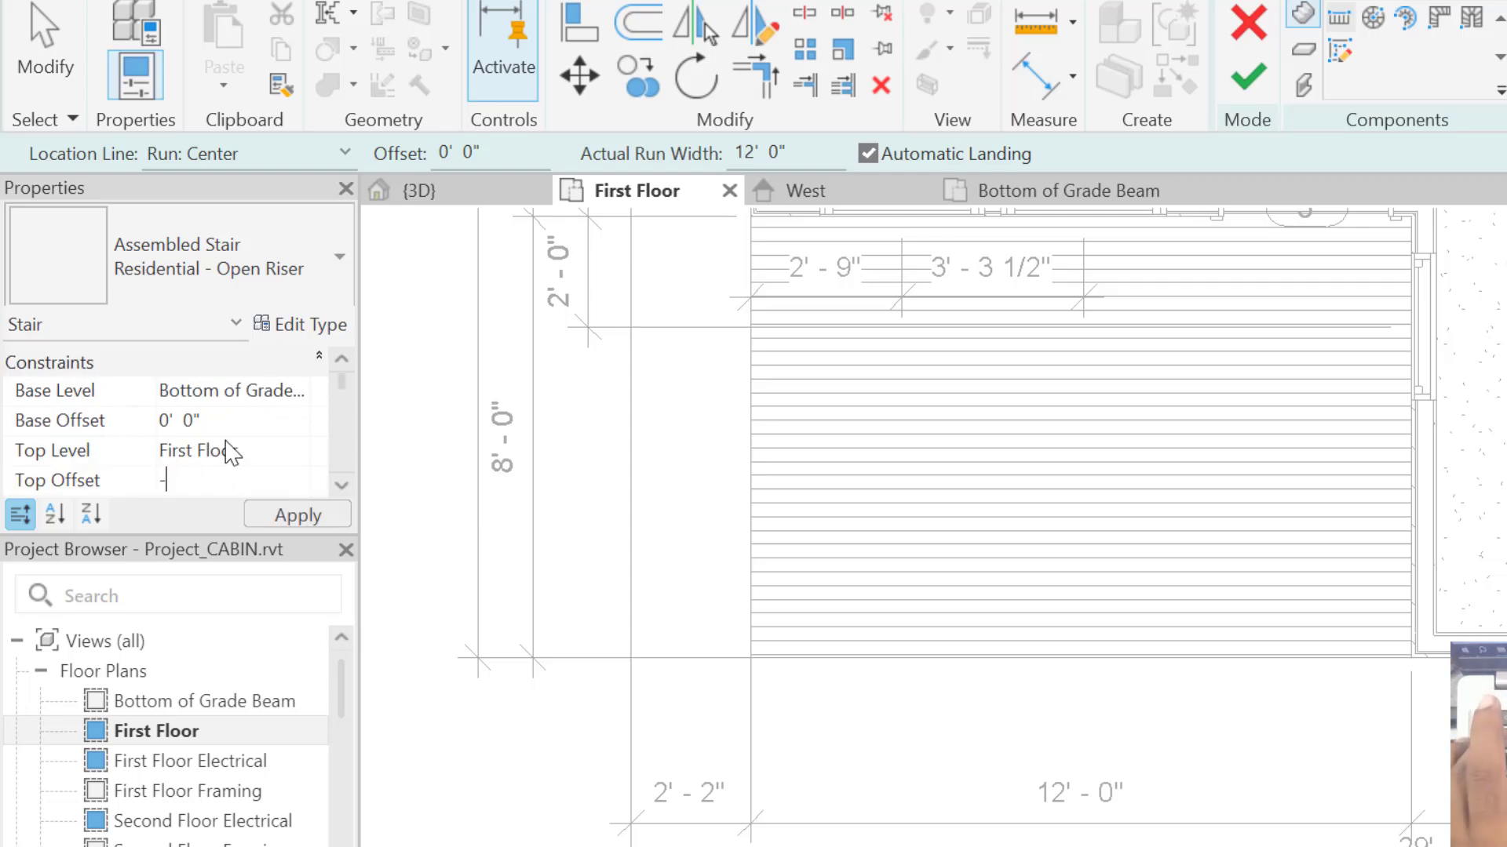
type("1.5")
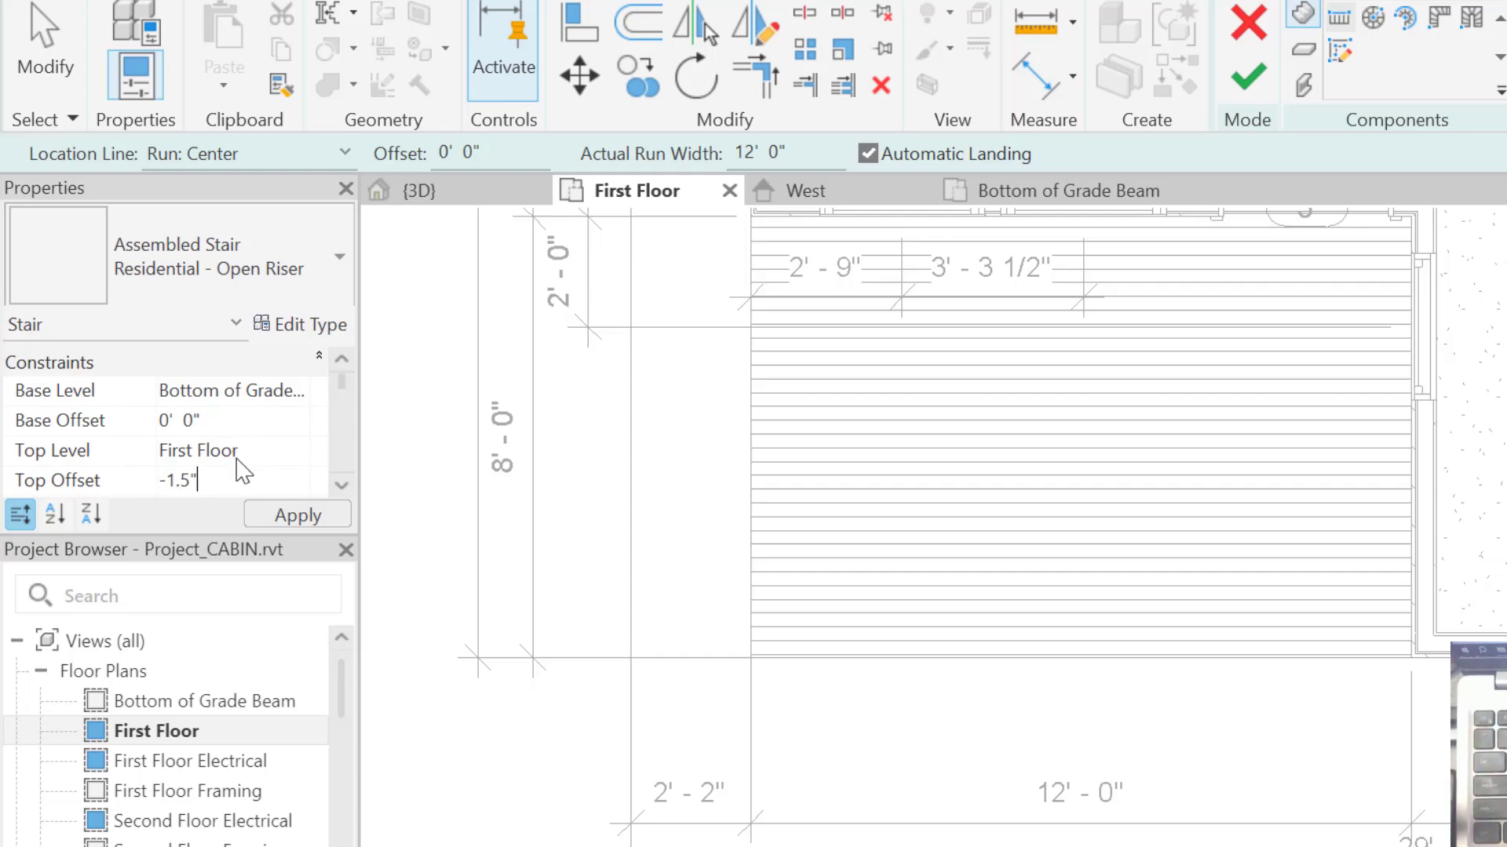
left_click(279, 518)
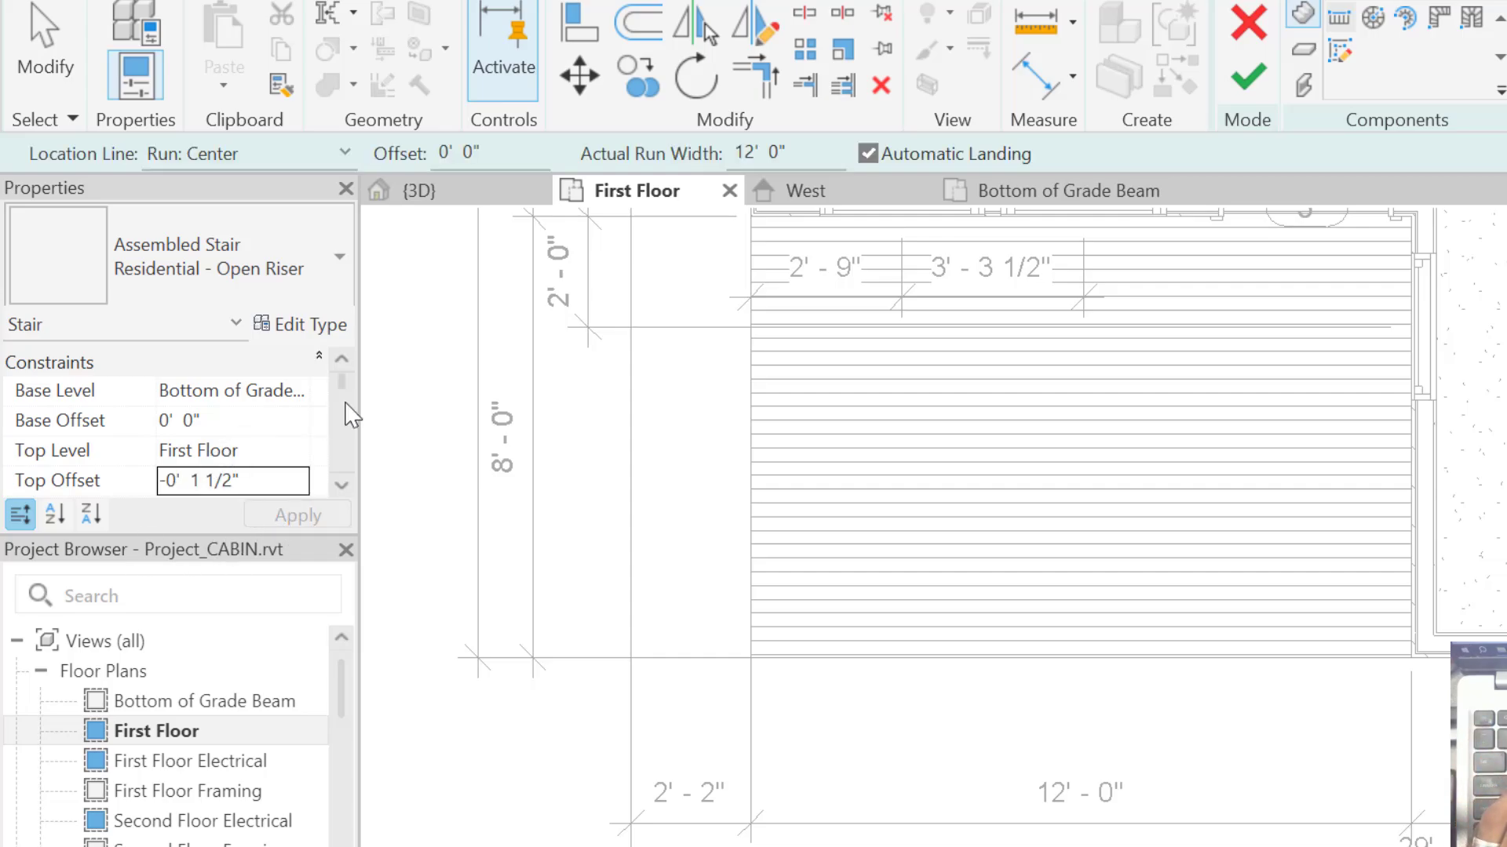
Review the stair's riser and tread settings and sketch a straight three-riser run northward to the porch's south edge
scroll(198, 422, "down", 3)
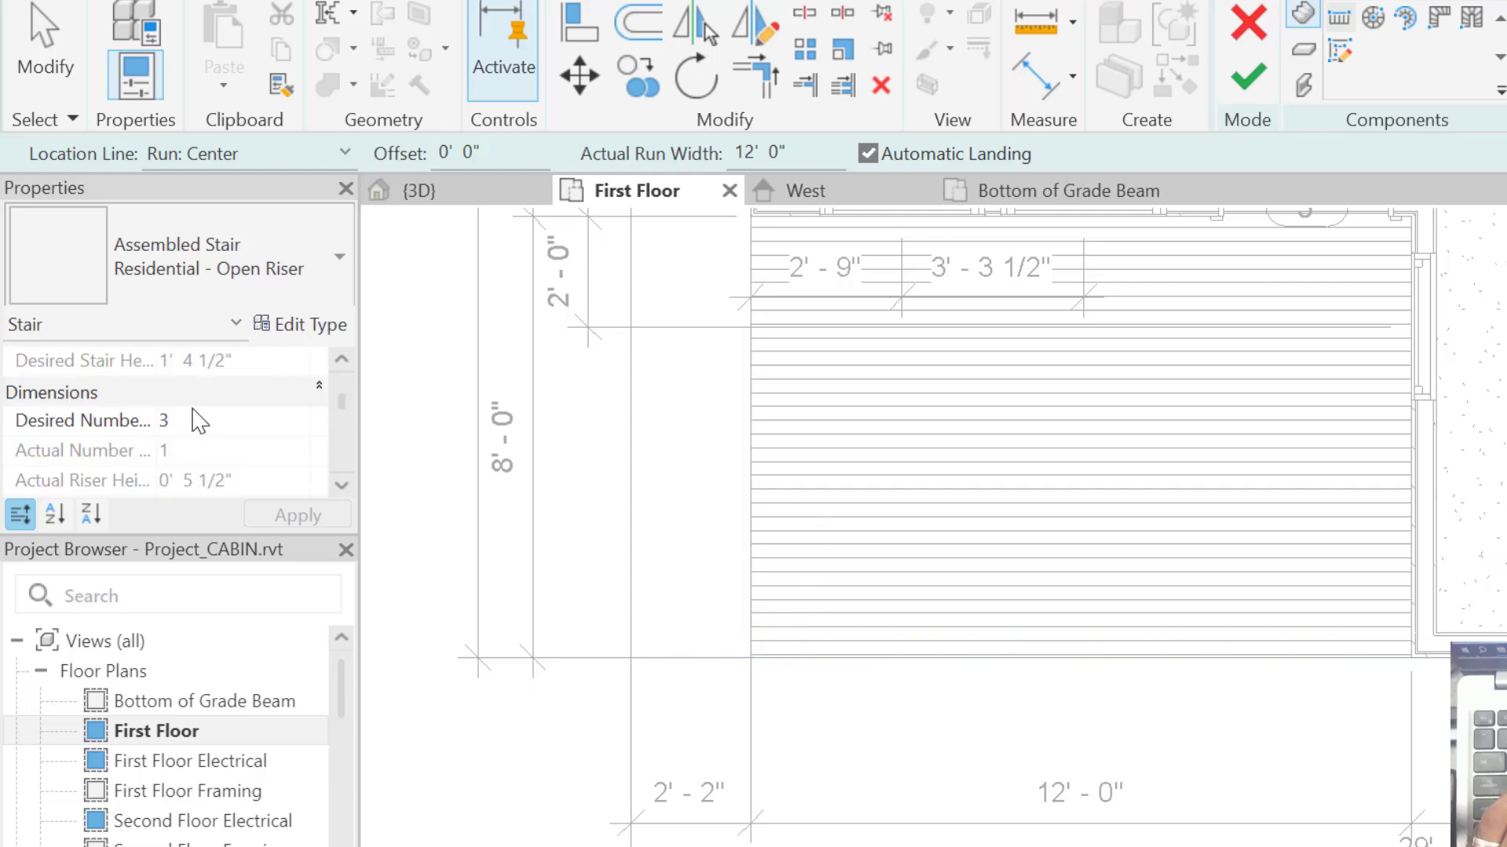
scroll(188, 461, "up", 3)
scroll(126, 424, "down", 3)
scroll(199, 437, "down", 1)
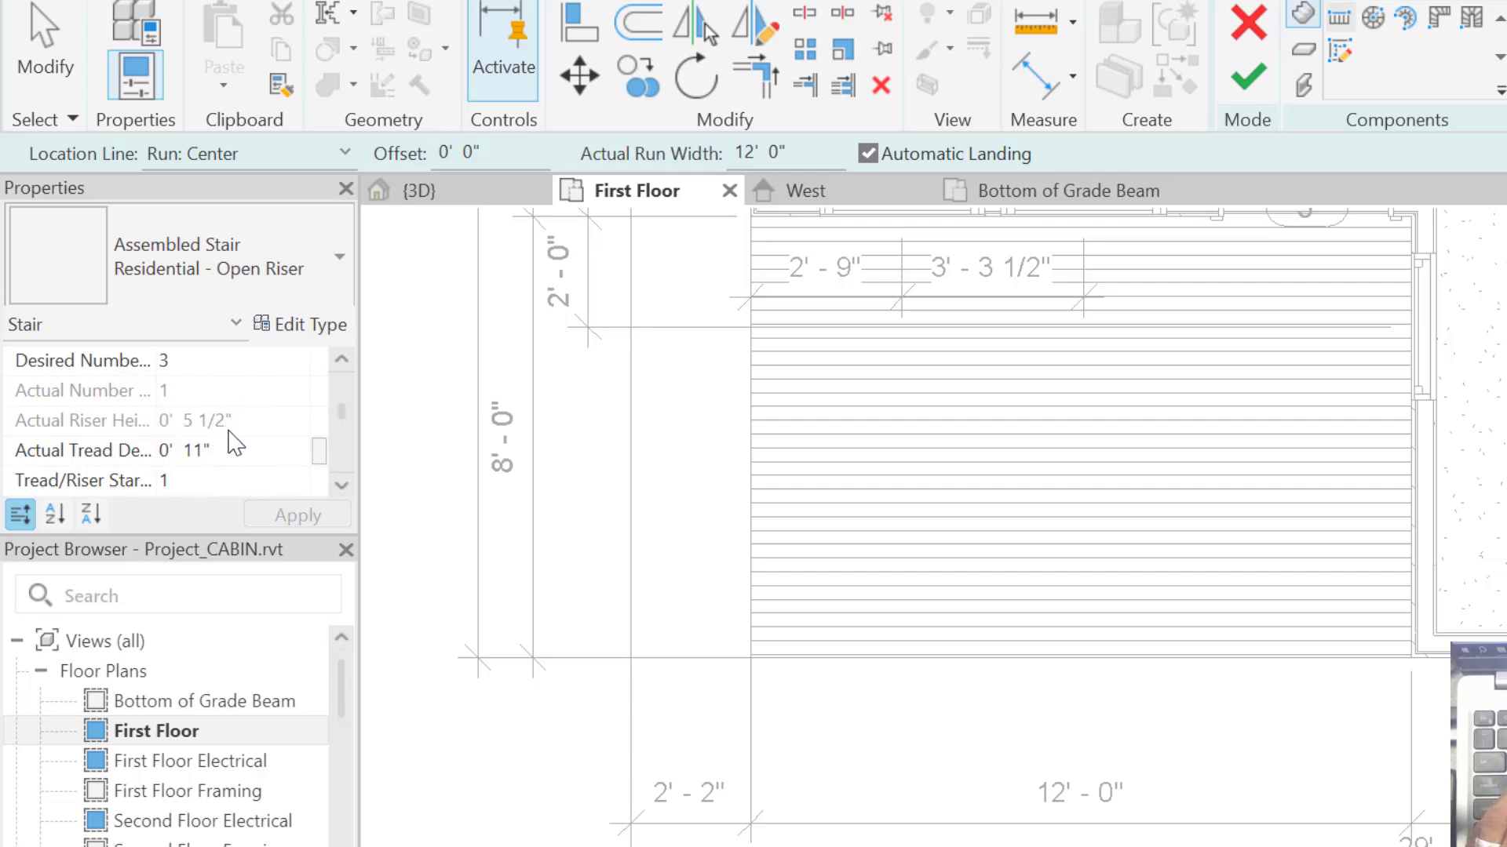
scroll(238, 449, "down", 1)
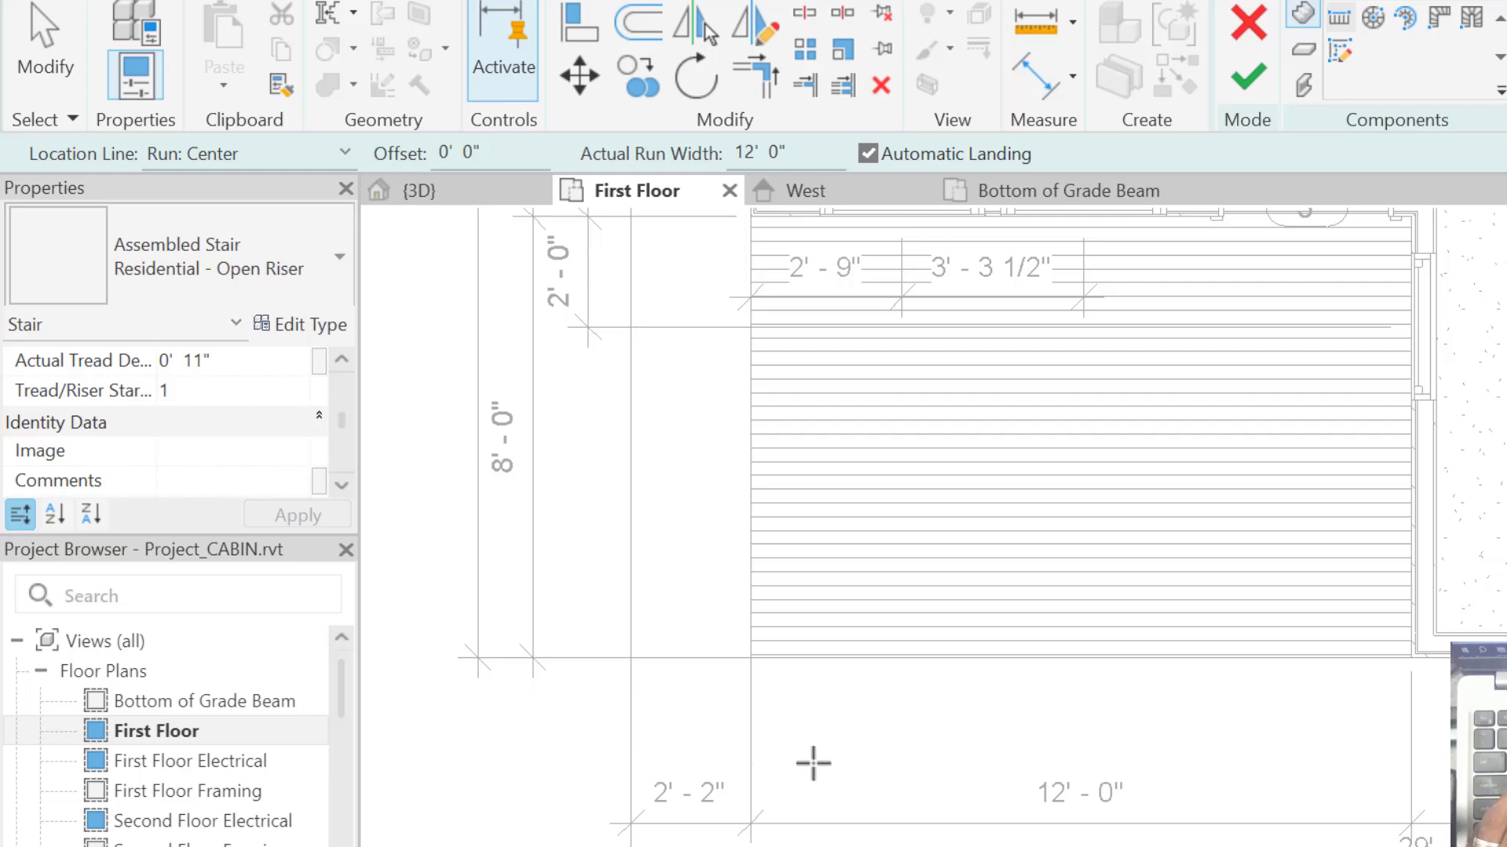
left_click(972, 749)
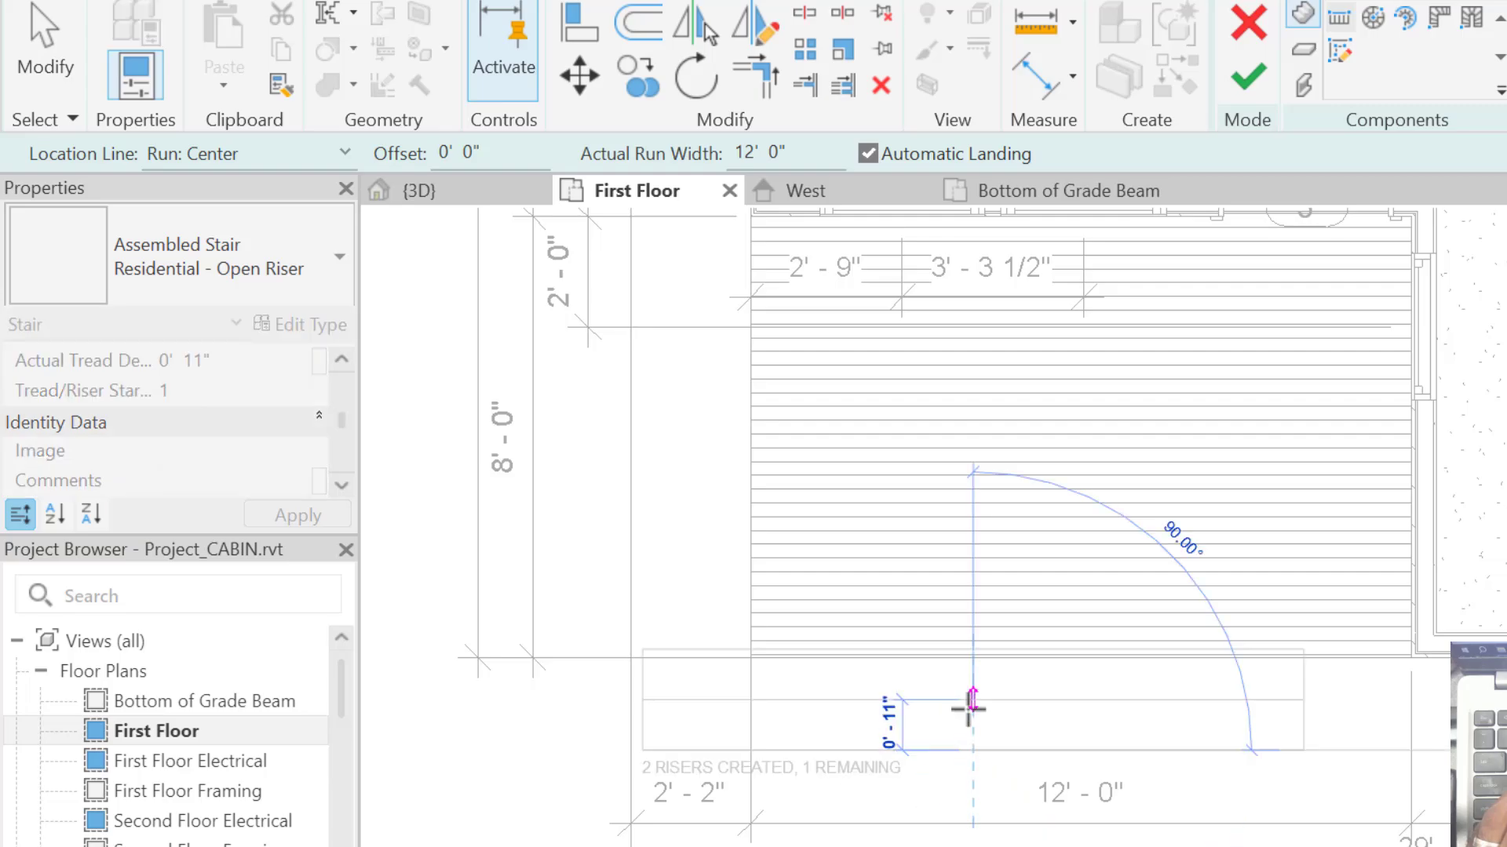
left_click(969, 672)
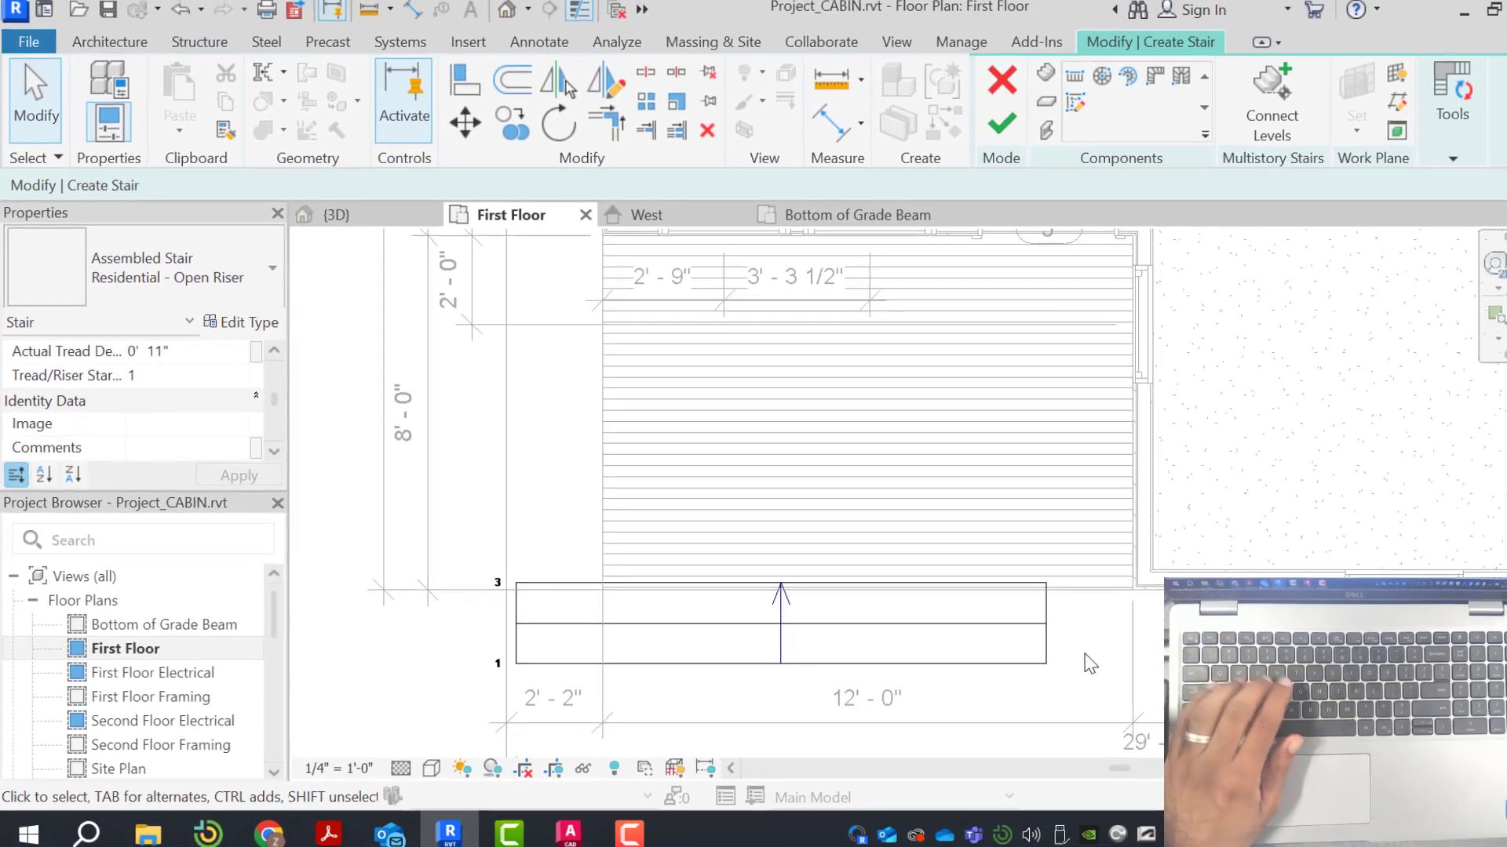
Move the stair run east so its ends line up with the porch floor's west and east edges
scroll(1299, 722, "up", 1)
left_click(1028, 637)
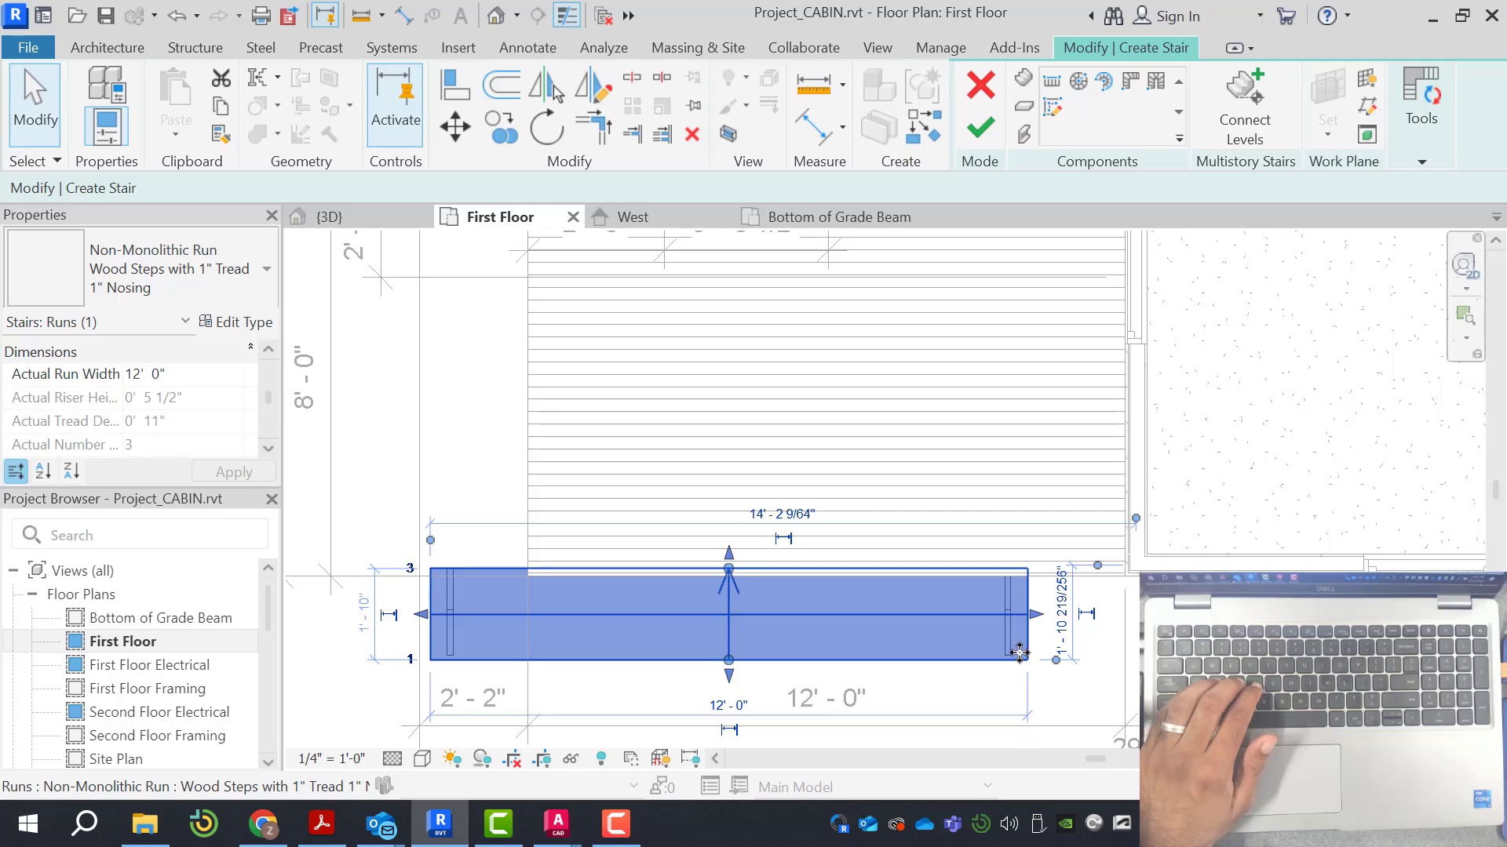
left_click_drag(1020, 653, 1126, 677)
left_click(484, 648)
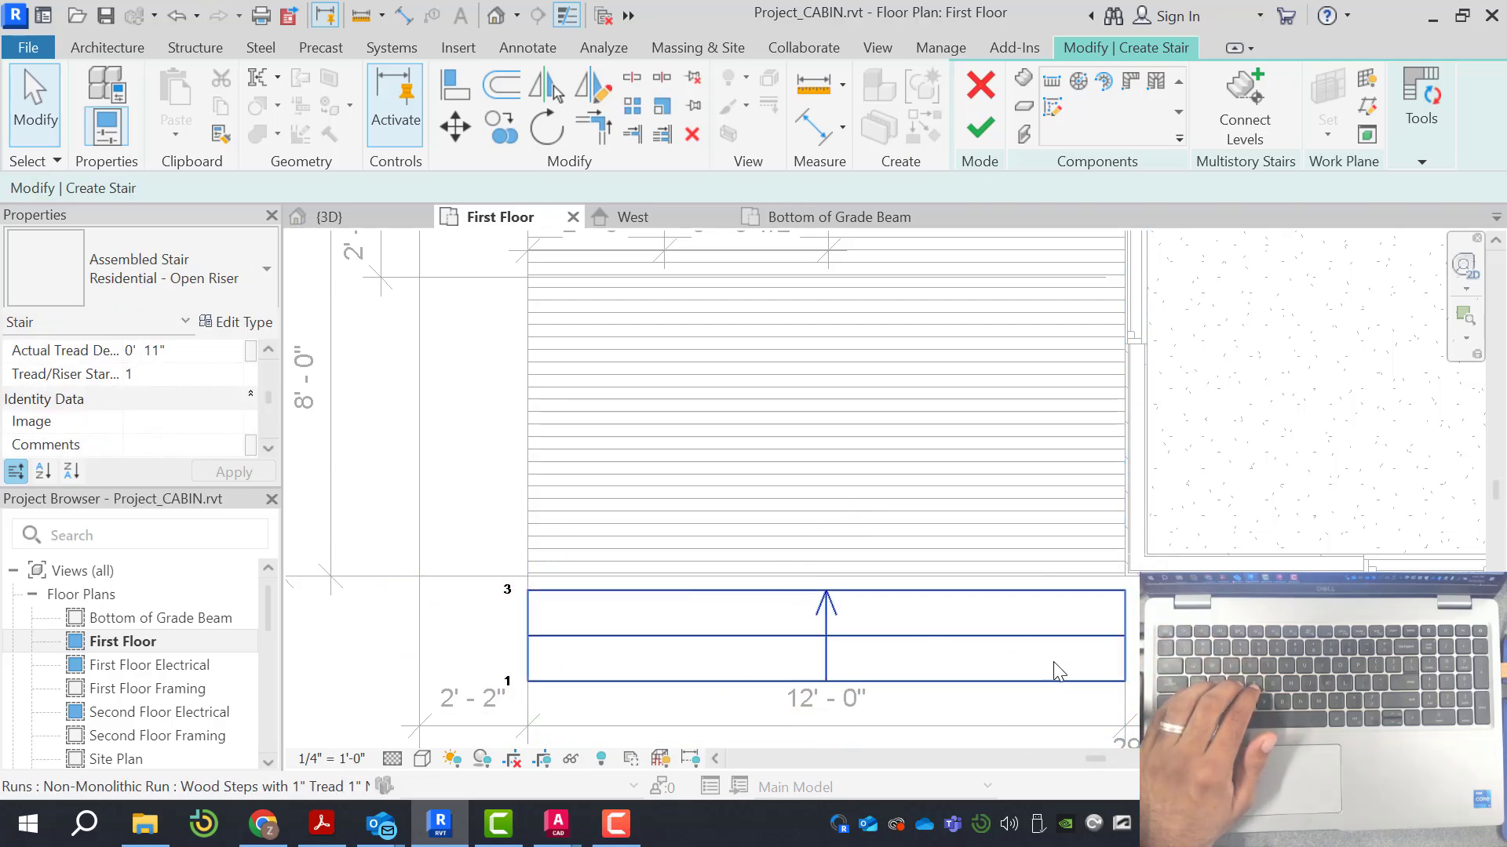
scroll(641, 613, "up", 1)
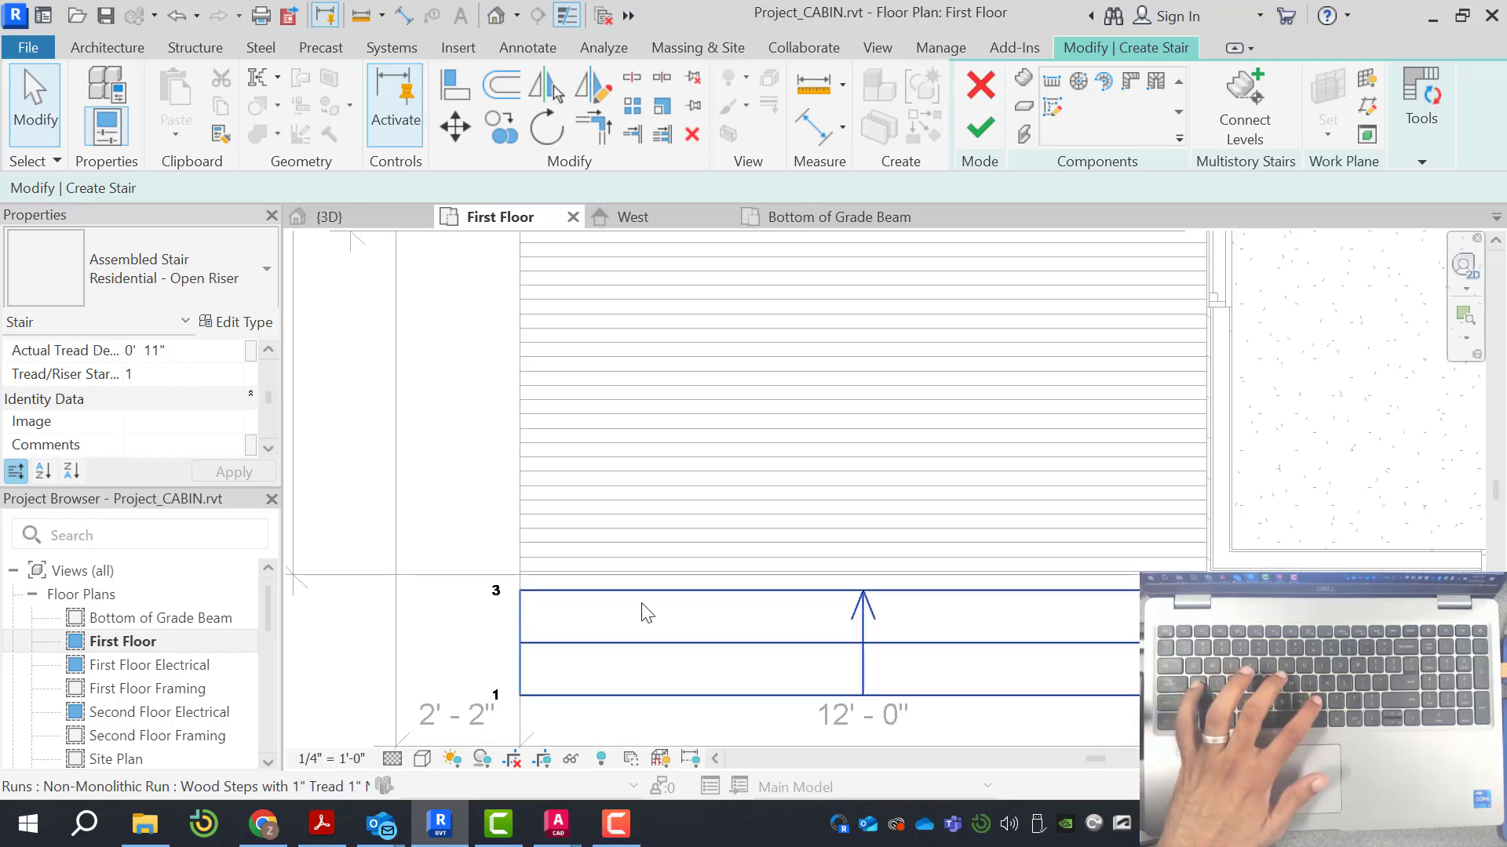
Move the stair run from its northwest corner to the porch floor's southwest corner and finish the stair
key("m")
key("v")
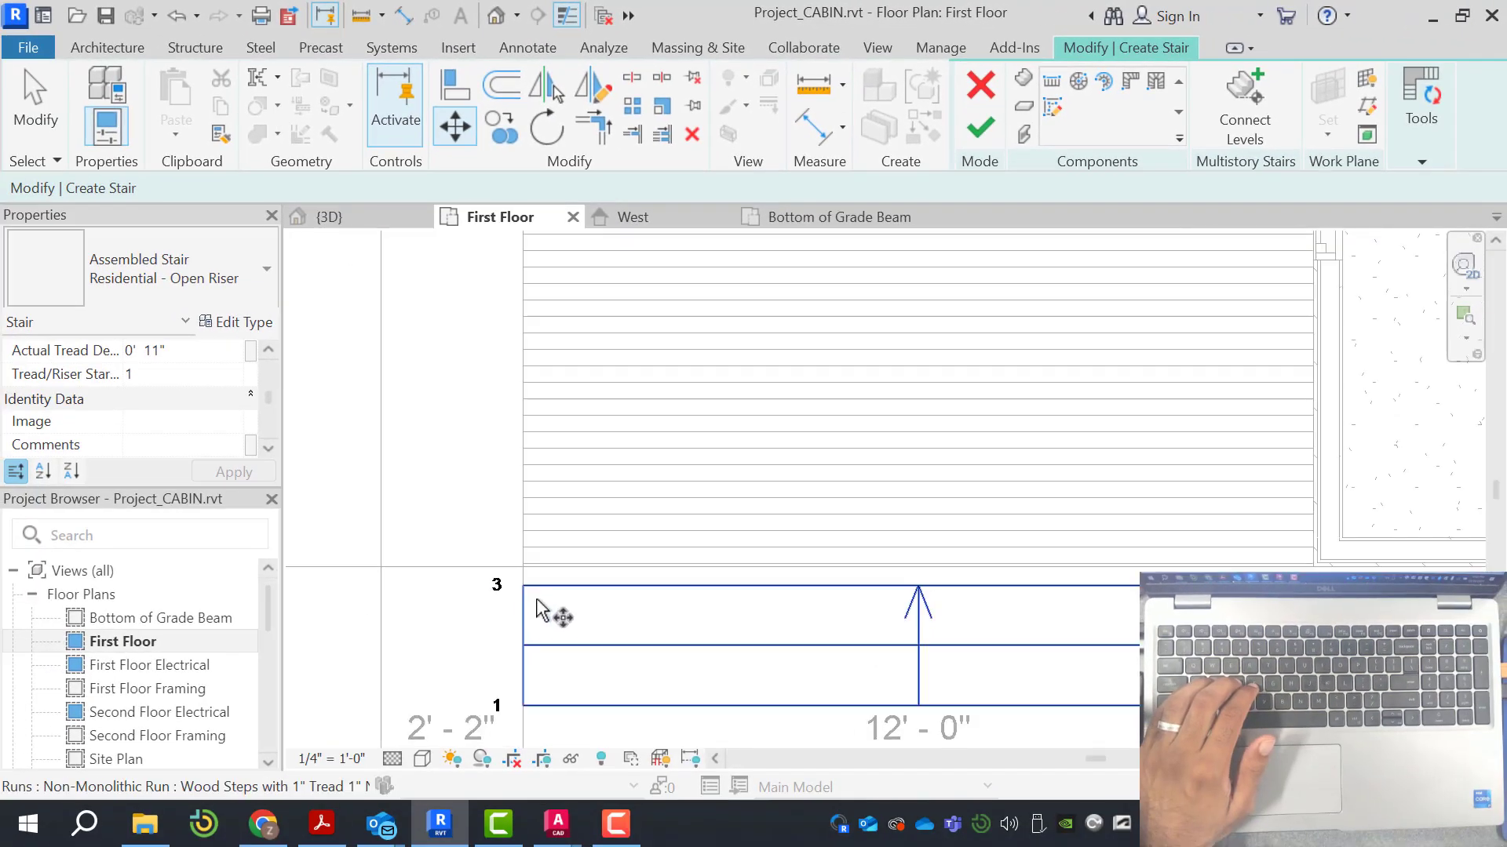
left_click(534, 597)
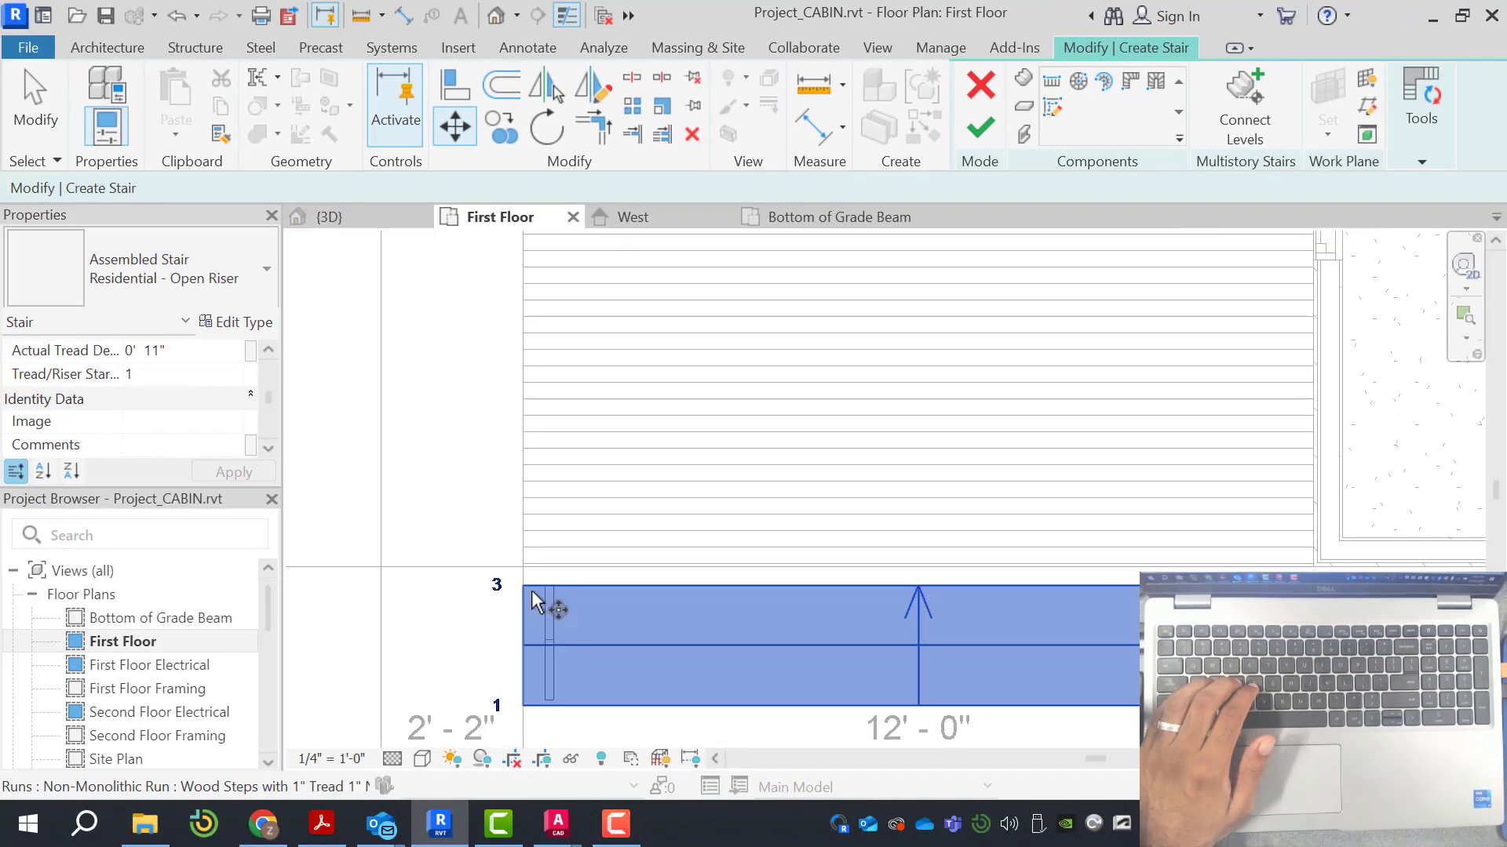
key("Return")
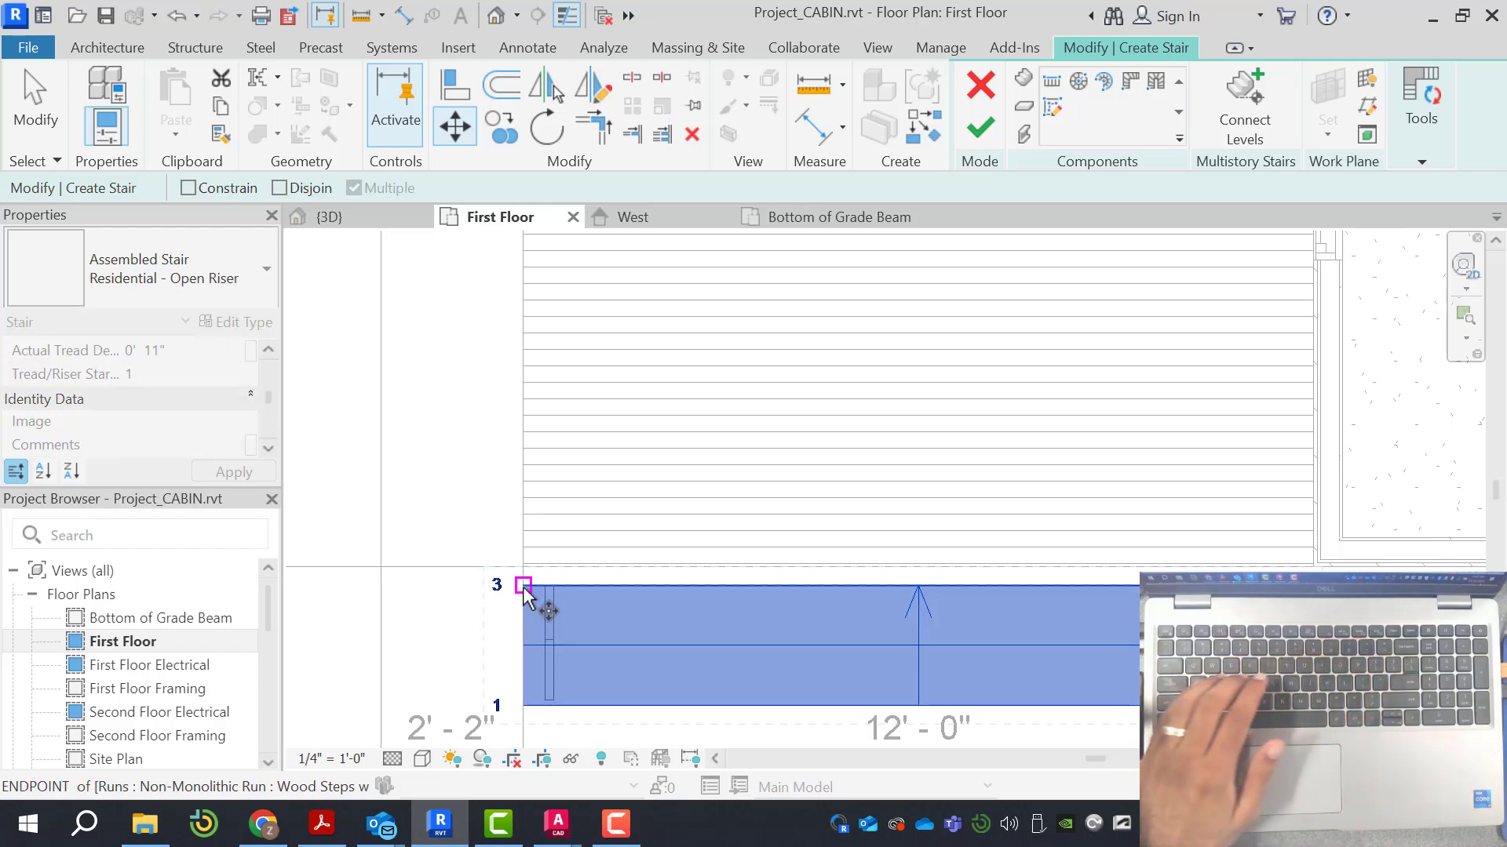
left_click(523, 568)
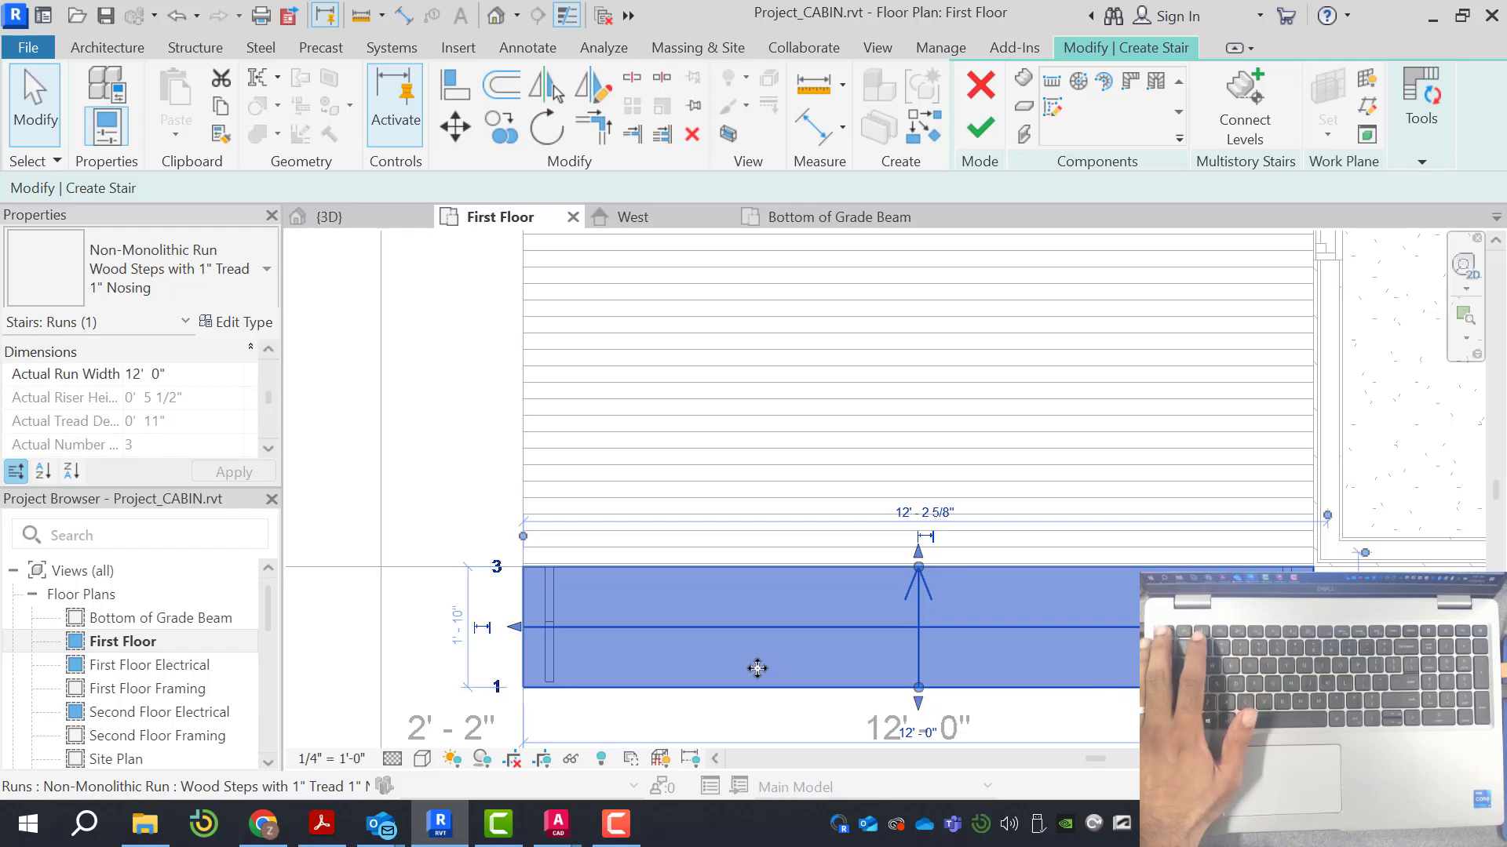
key("Escape")
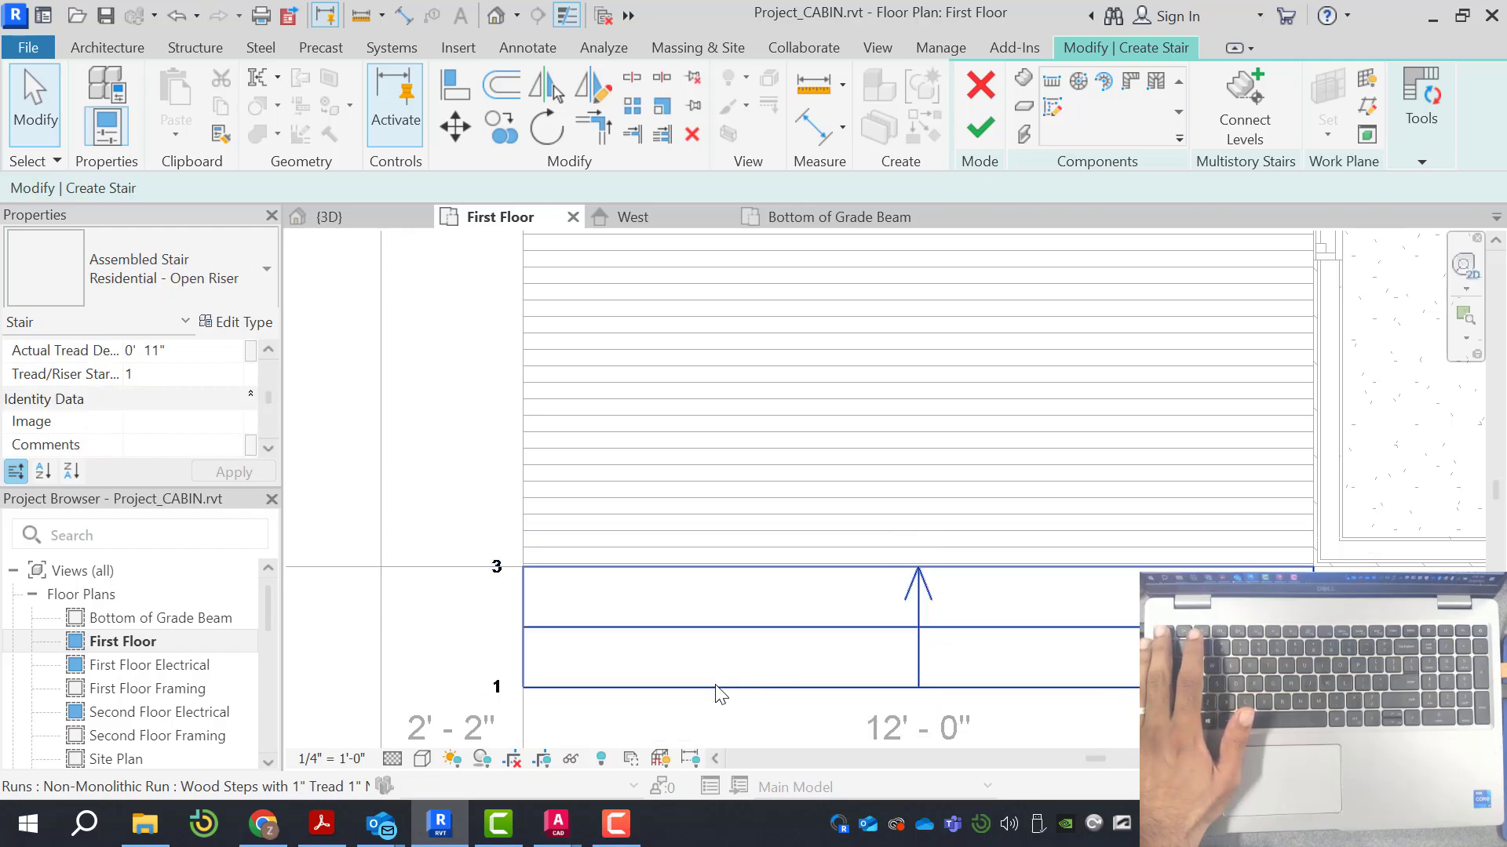
left_click(975, 141)
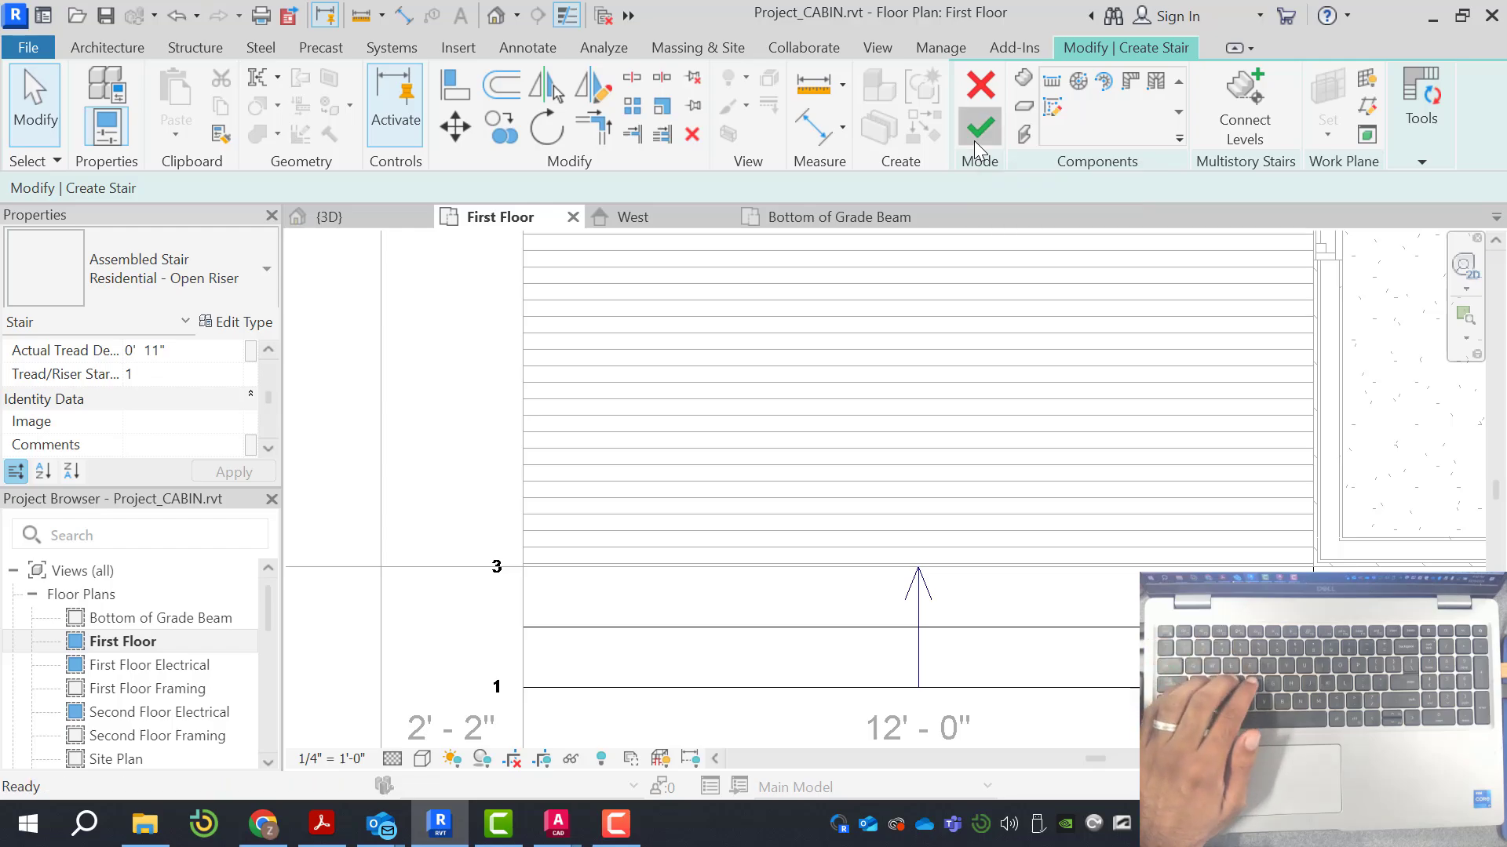
Select the stair's west railing, examine the steps and railings in the 3D view, and return to the First Floor plan
left_click(534, 620)
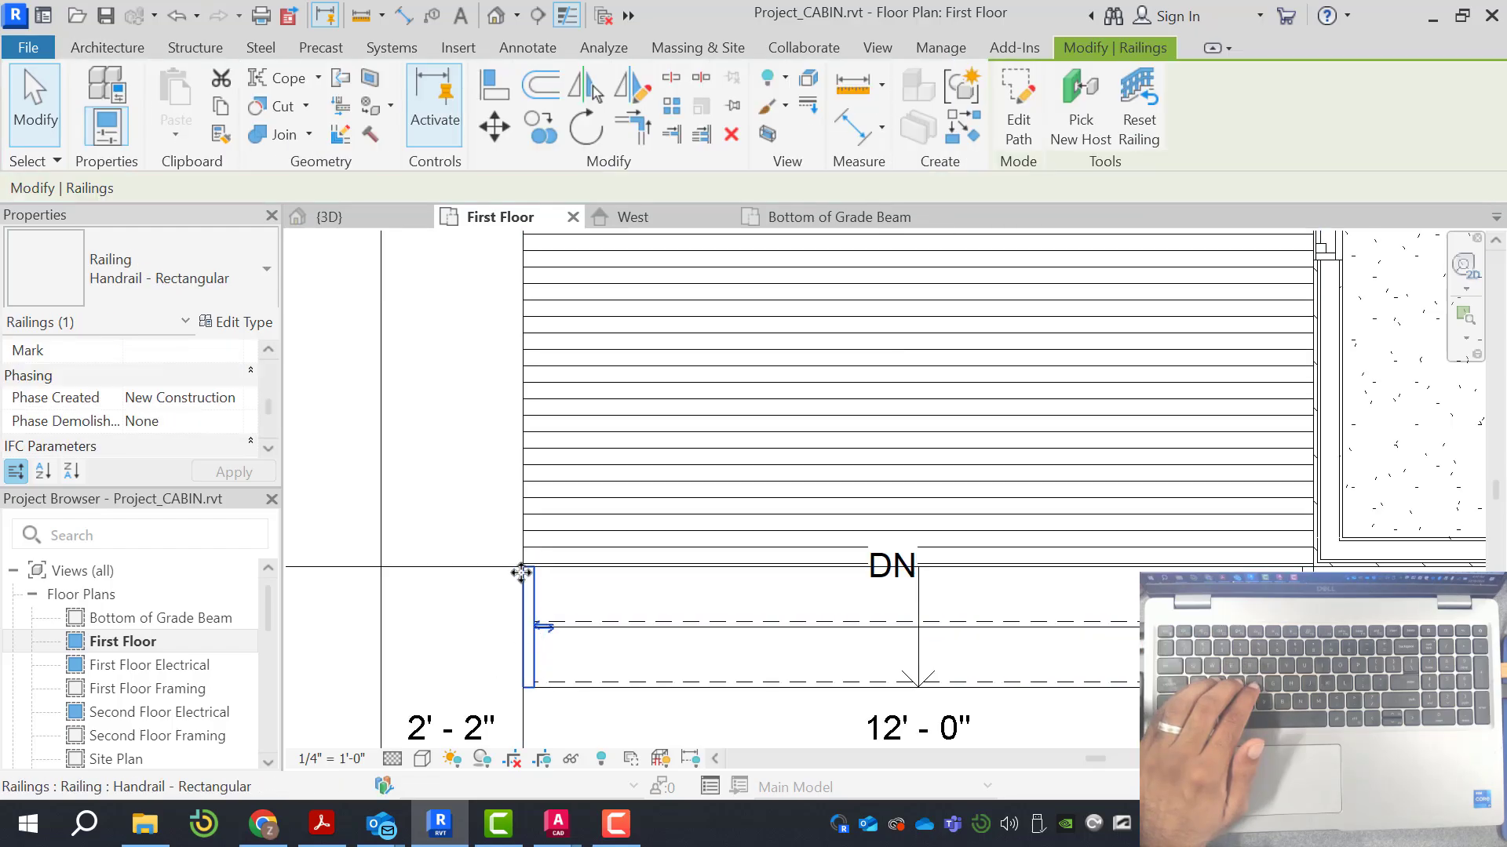
left_click(370, 213)
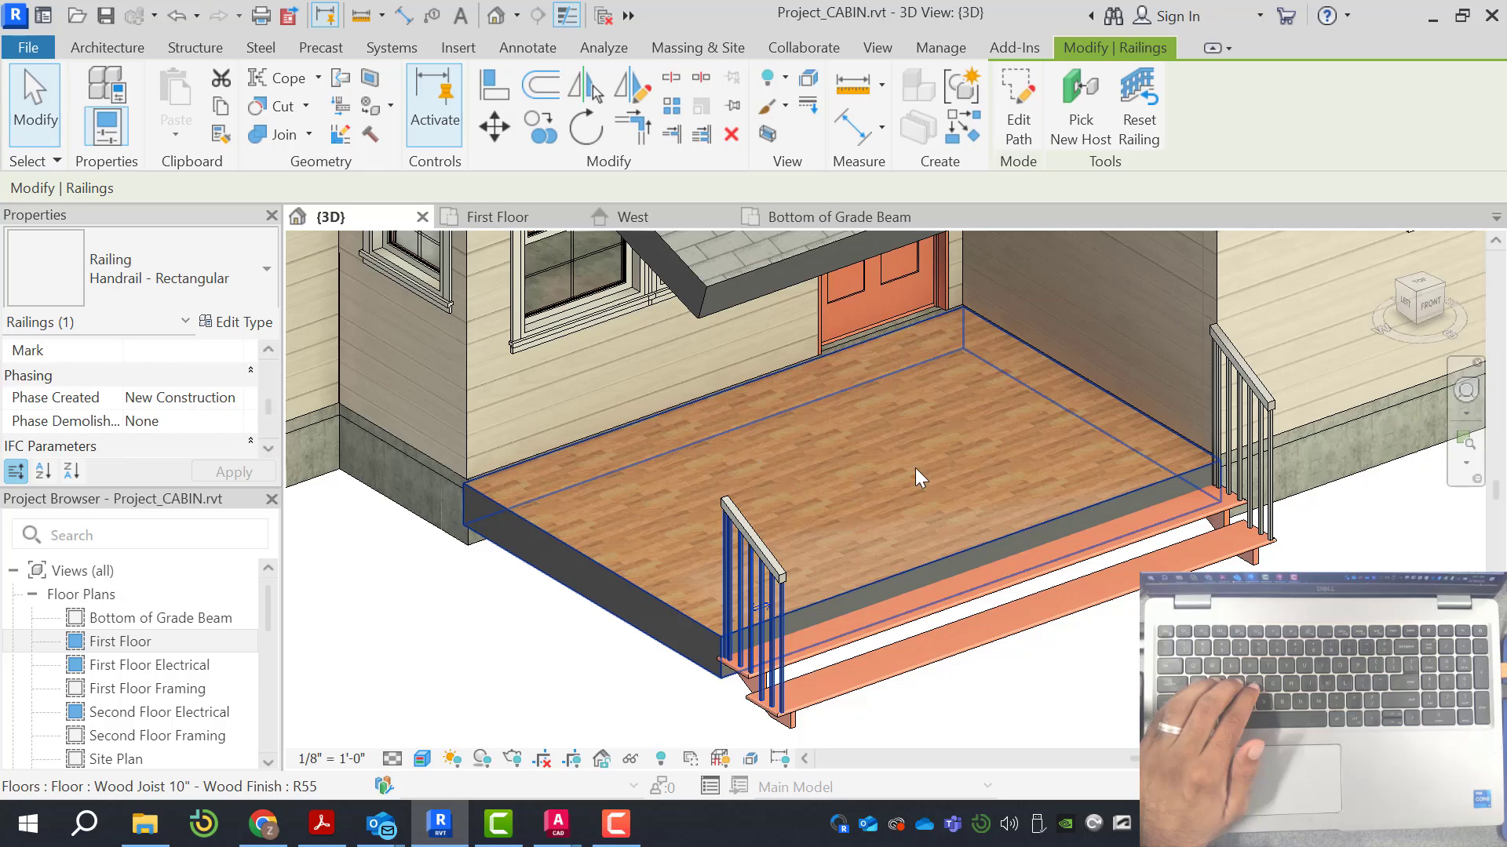
scroll(836, 457, "down", 1)
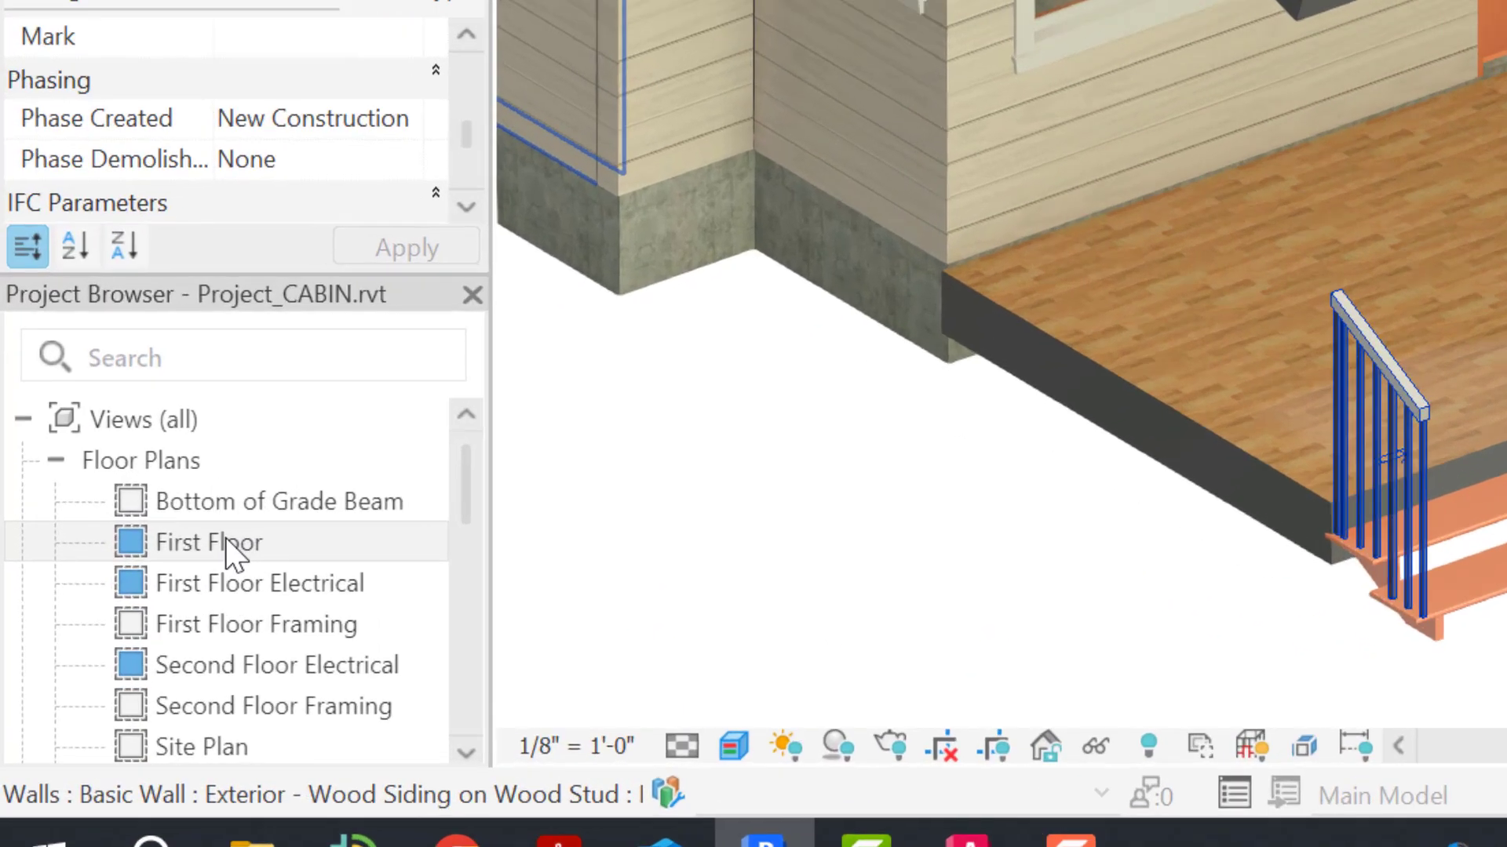
double_click(135, 641)
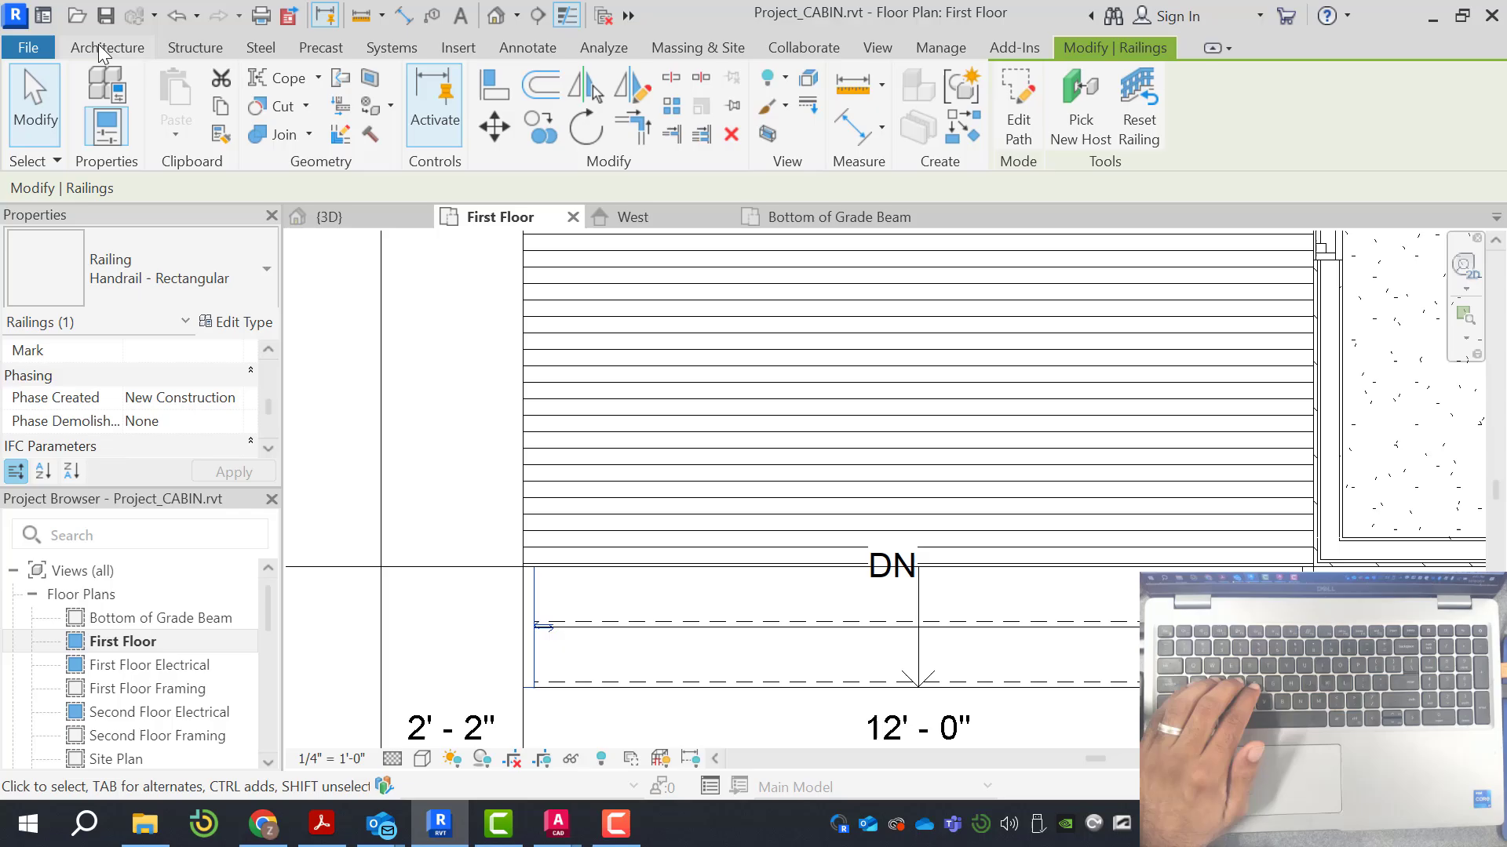
Draw a Handrail - Rectangular railing along the porch floor's west edge, from its southwest corner north to the house wall
left_click(102, 48)
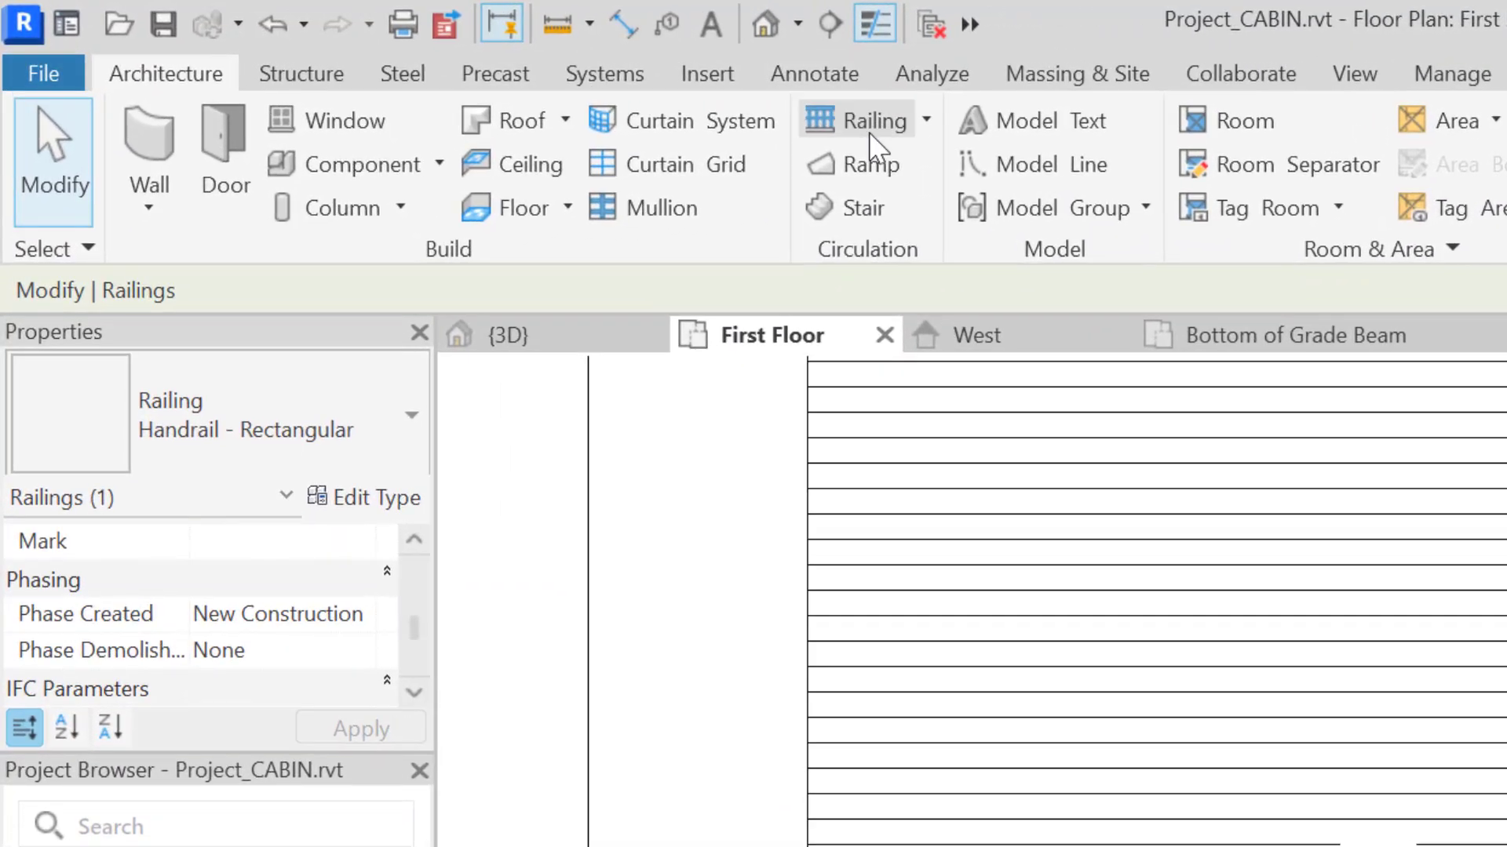
left_click(569, 77)
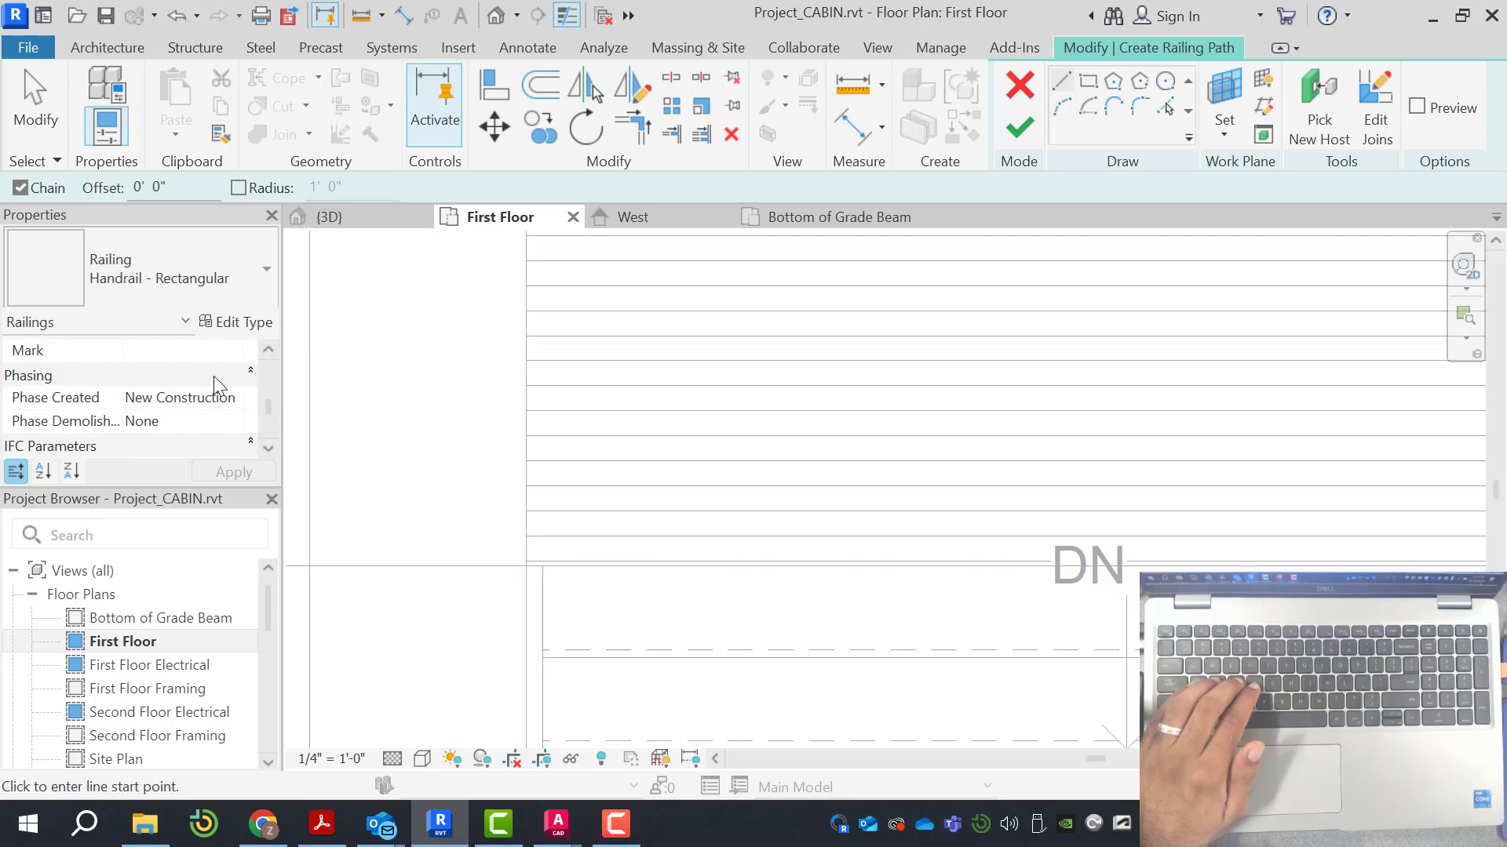
left_click(526, 567)
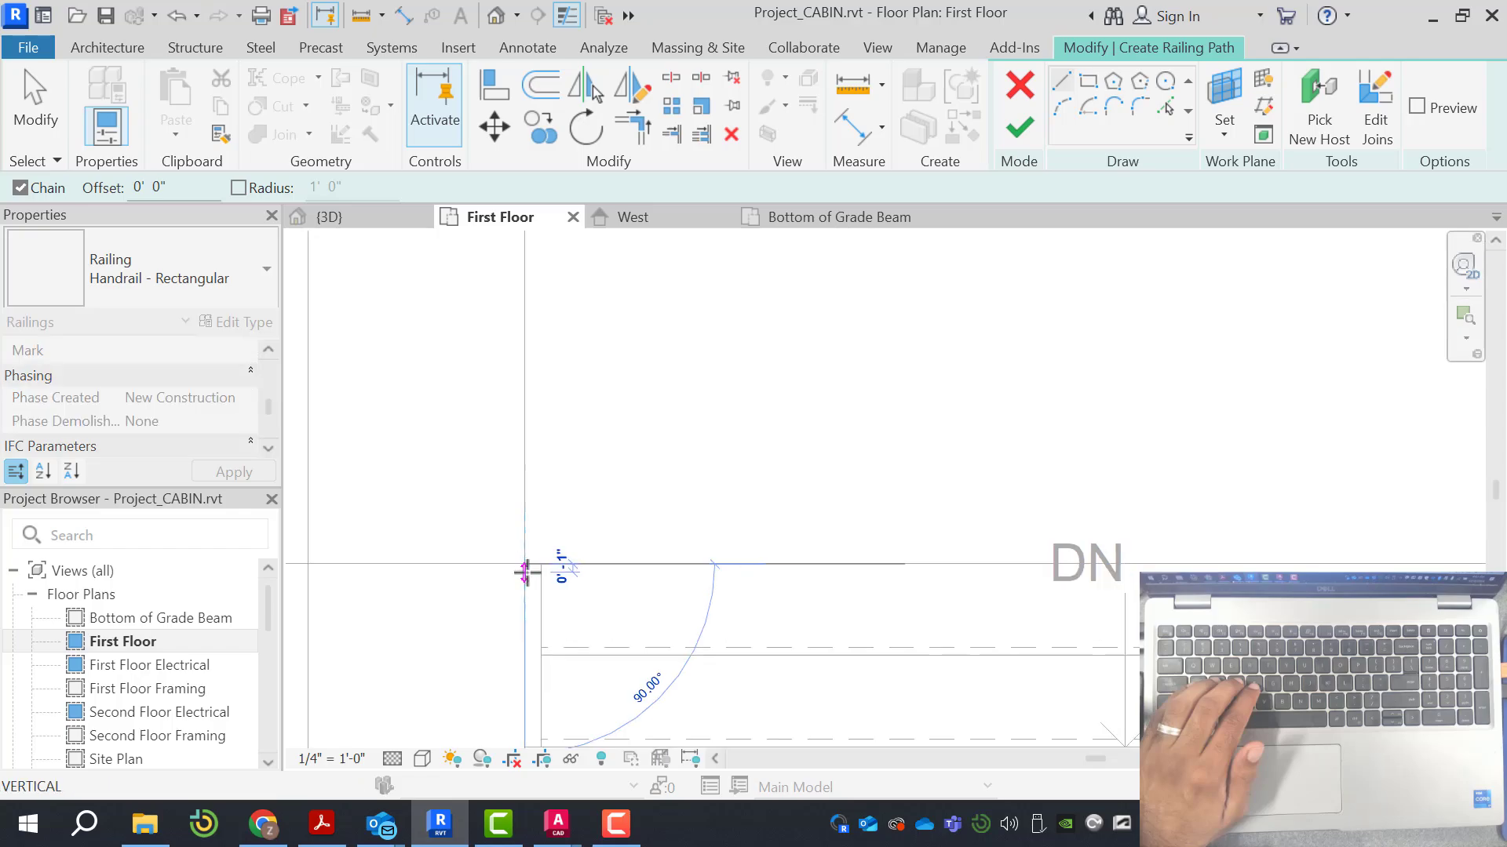
scroll(526, 570, "down", 3)
scroll(528, 503, "down", 1)
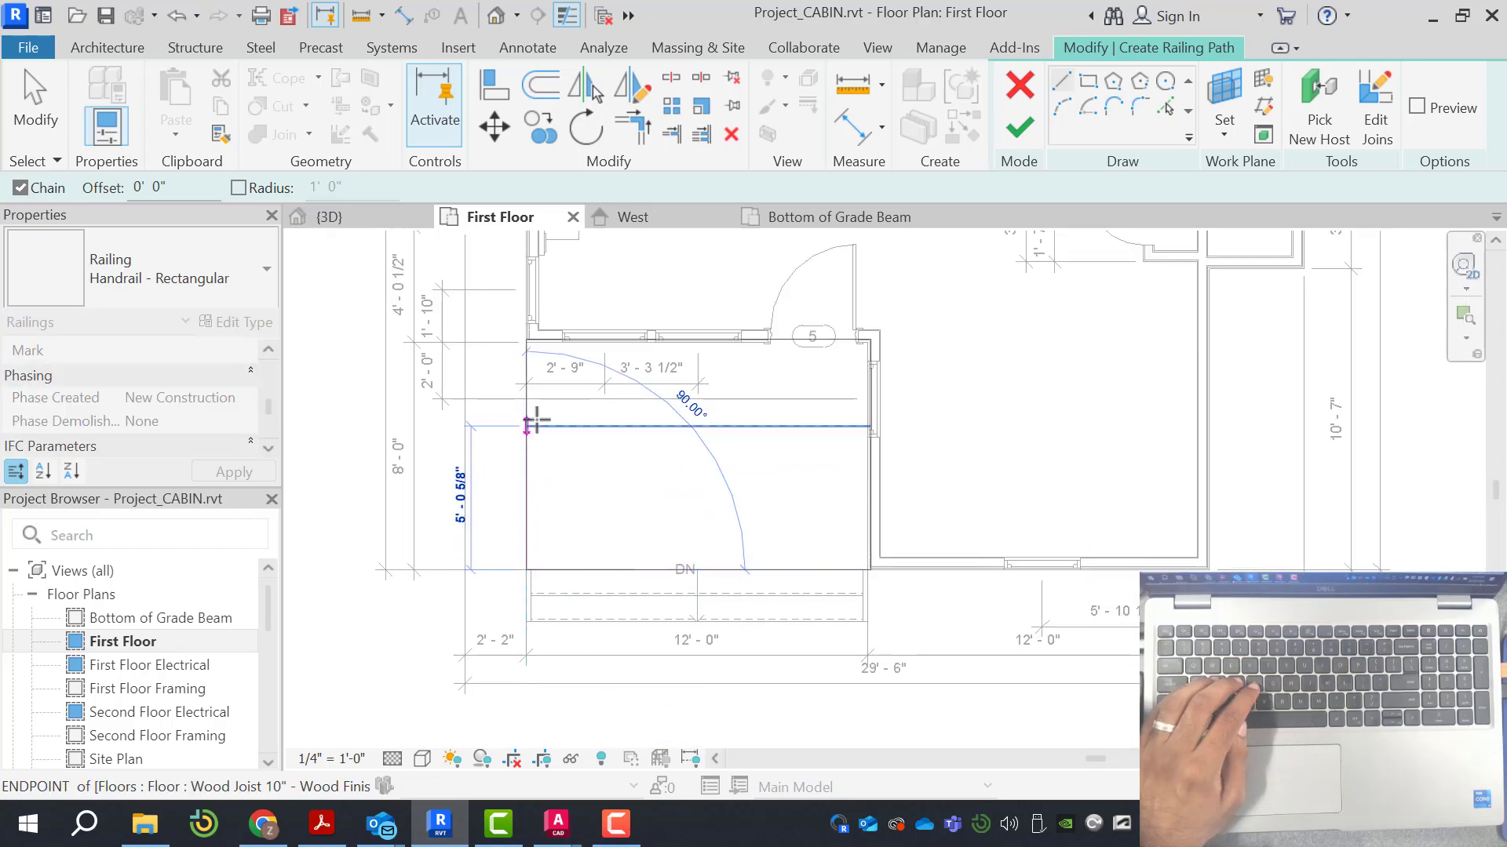
left_click(522, 339)
left_click(544, 235)
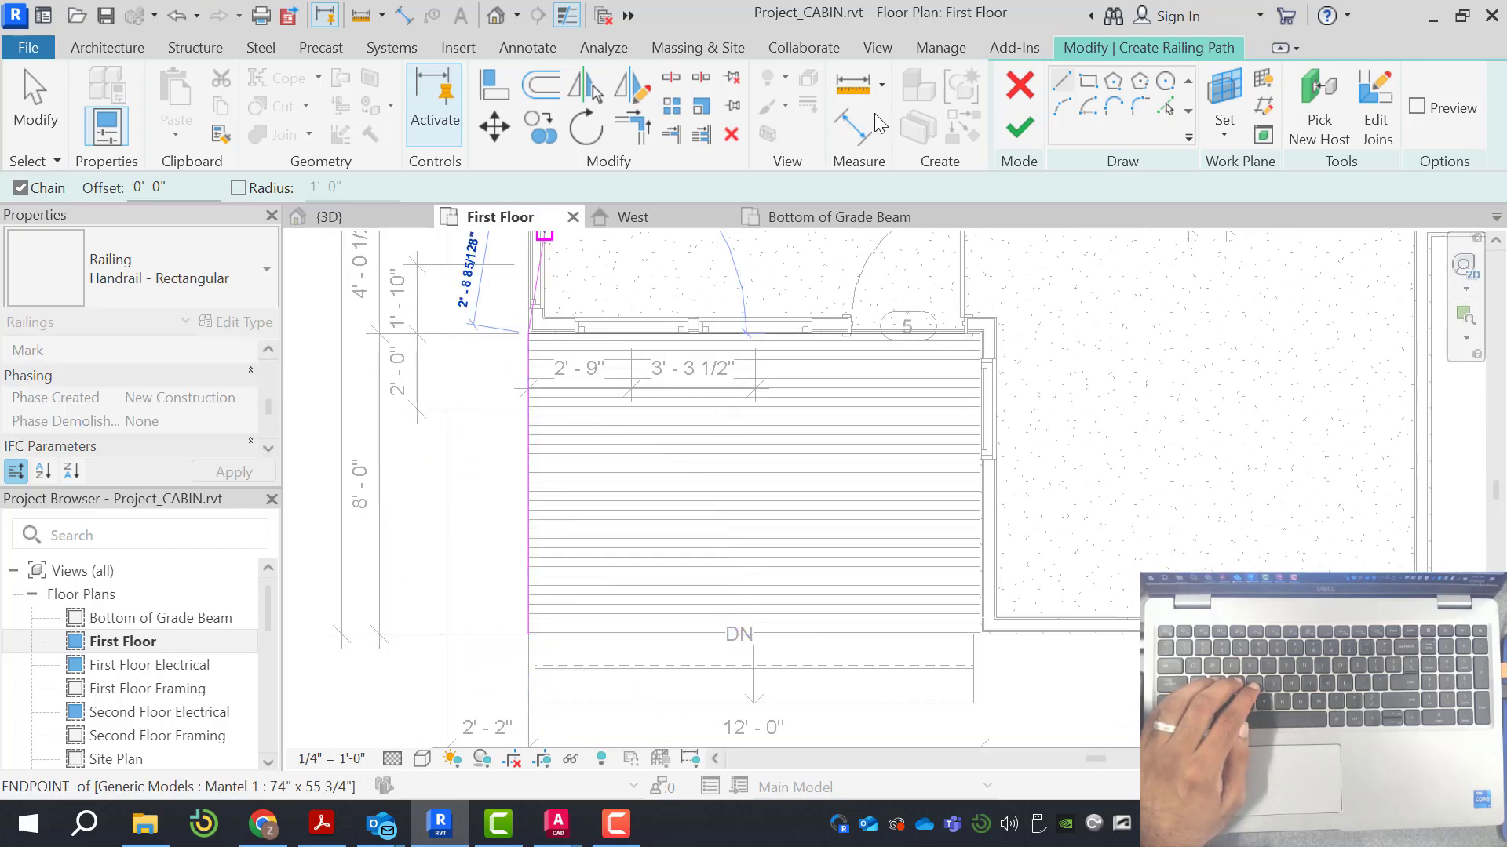
left_click(1020, 132)
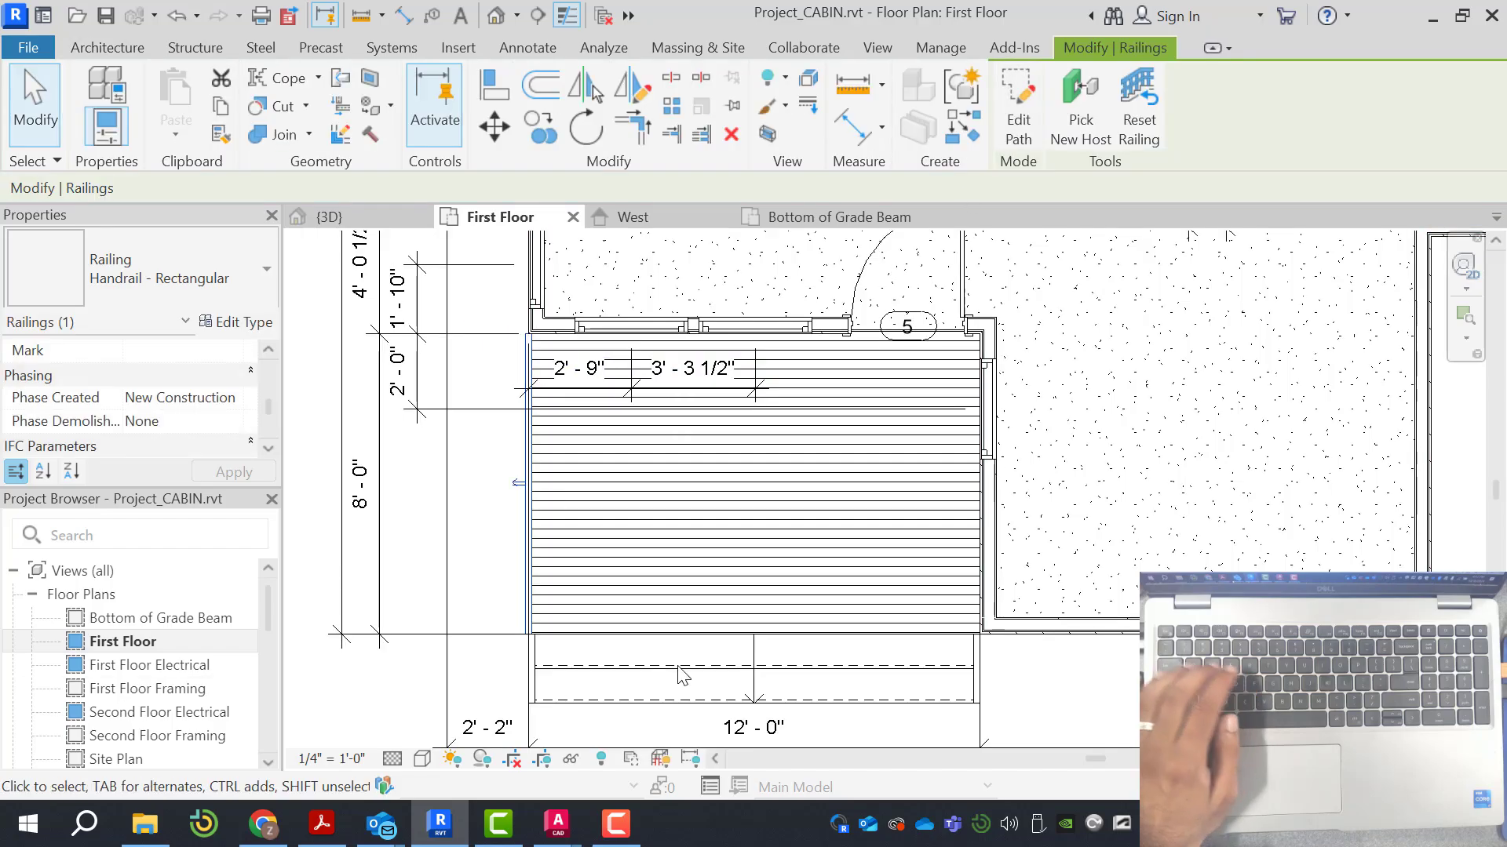
scroll(562, 583, "up", 5)
key("Escape")
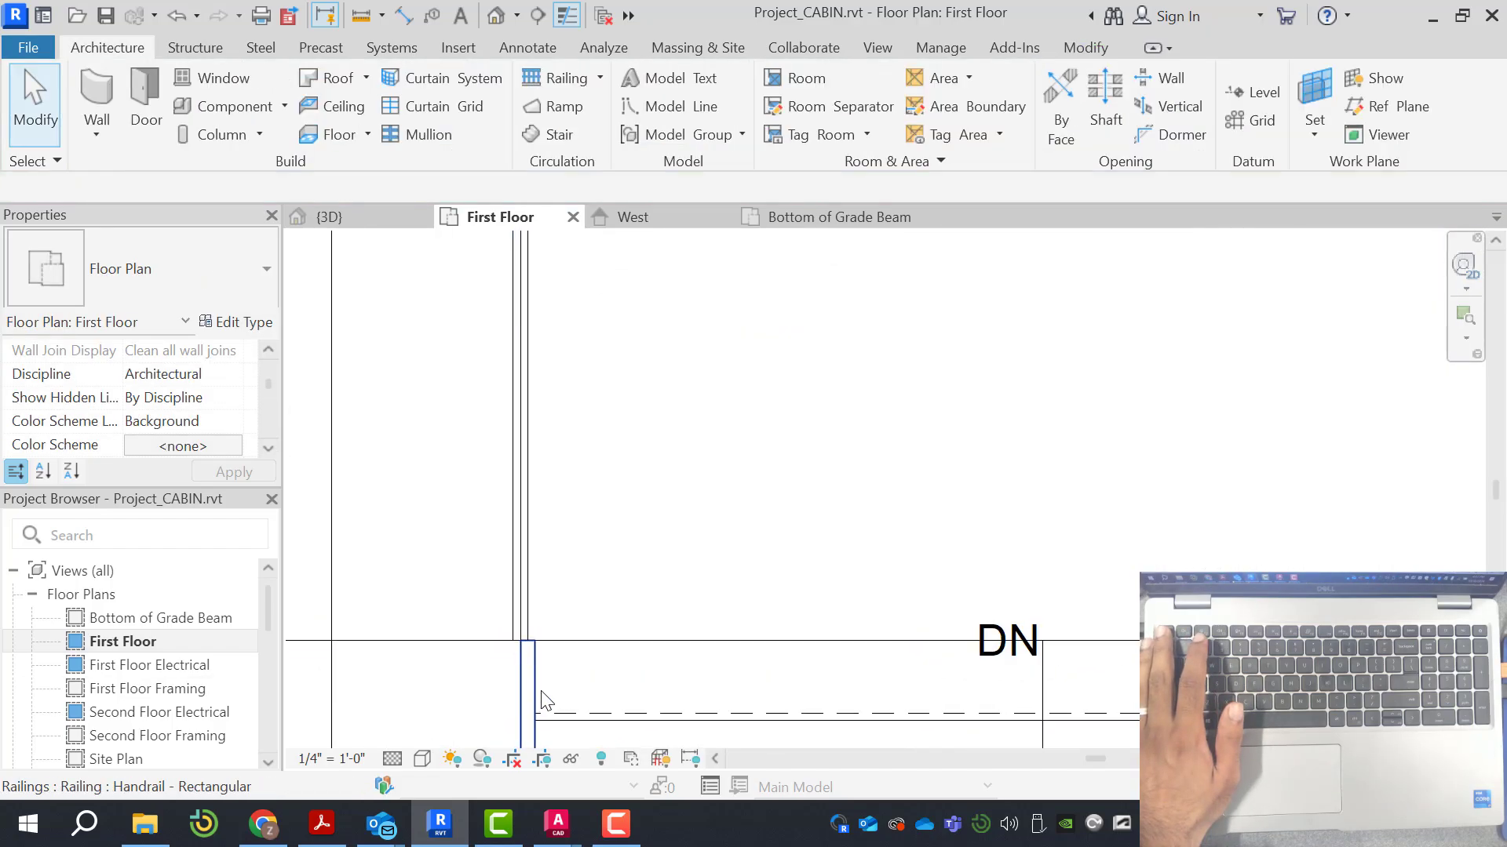
scroll(506, 625, "up", 3)
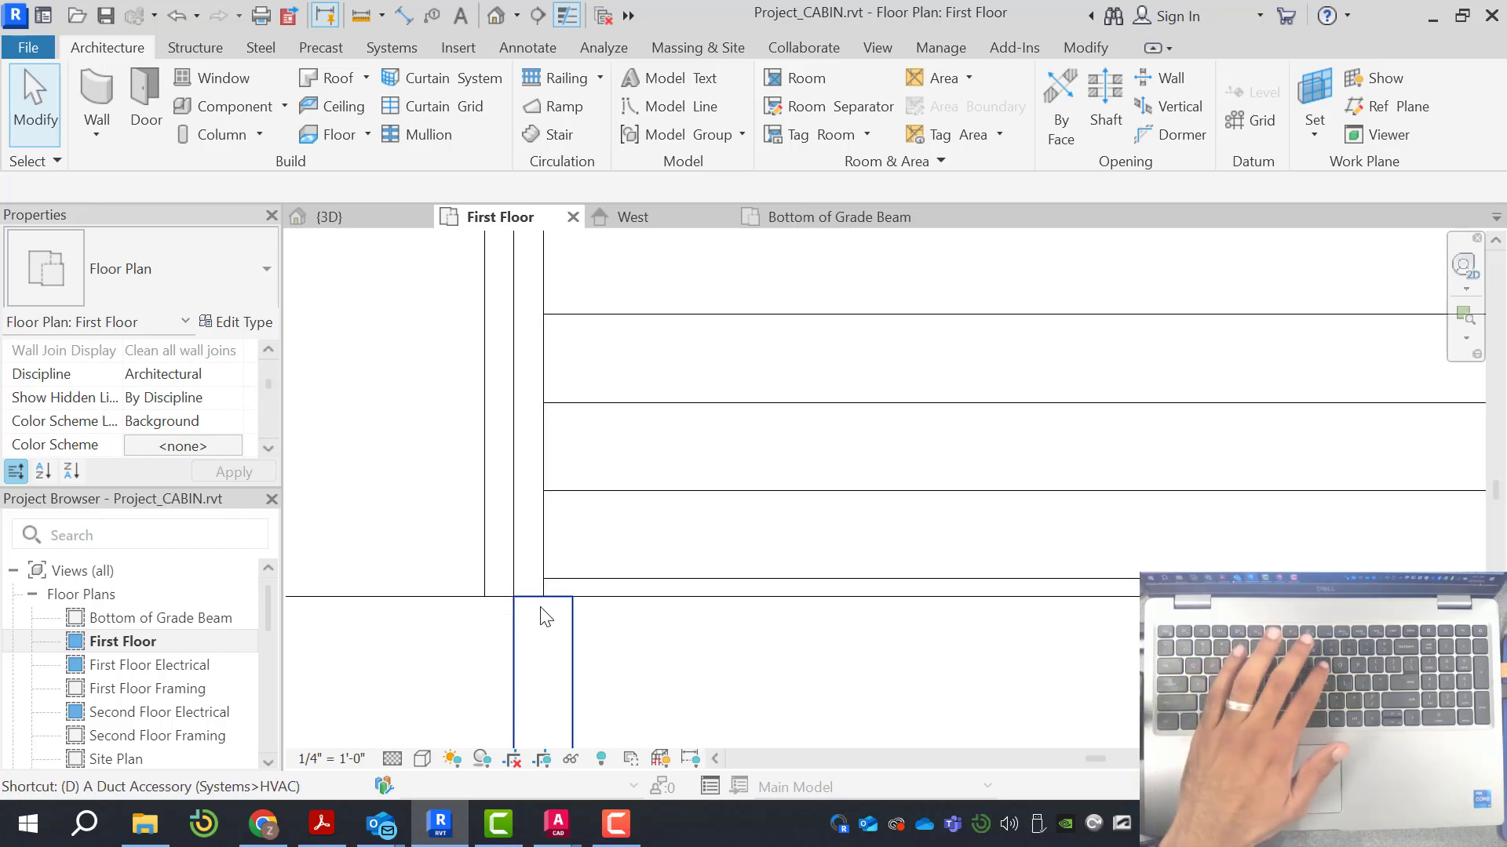
key("d")
key("i")
left_click(516, 605)
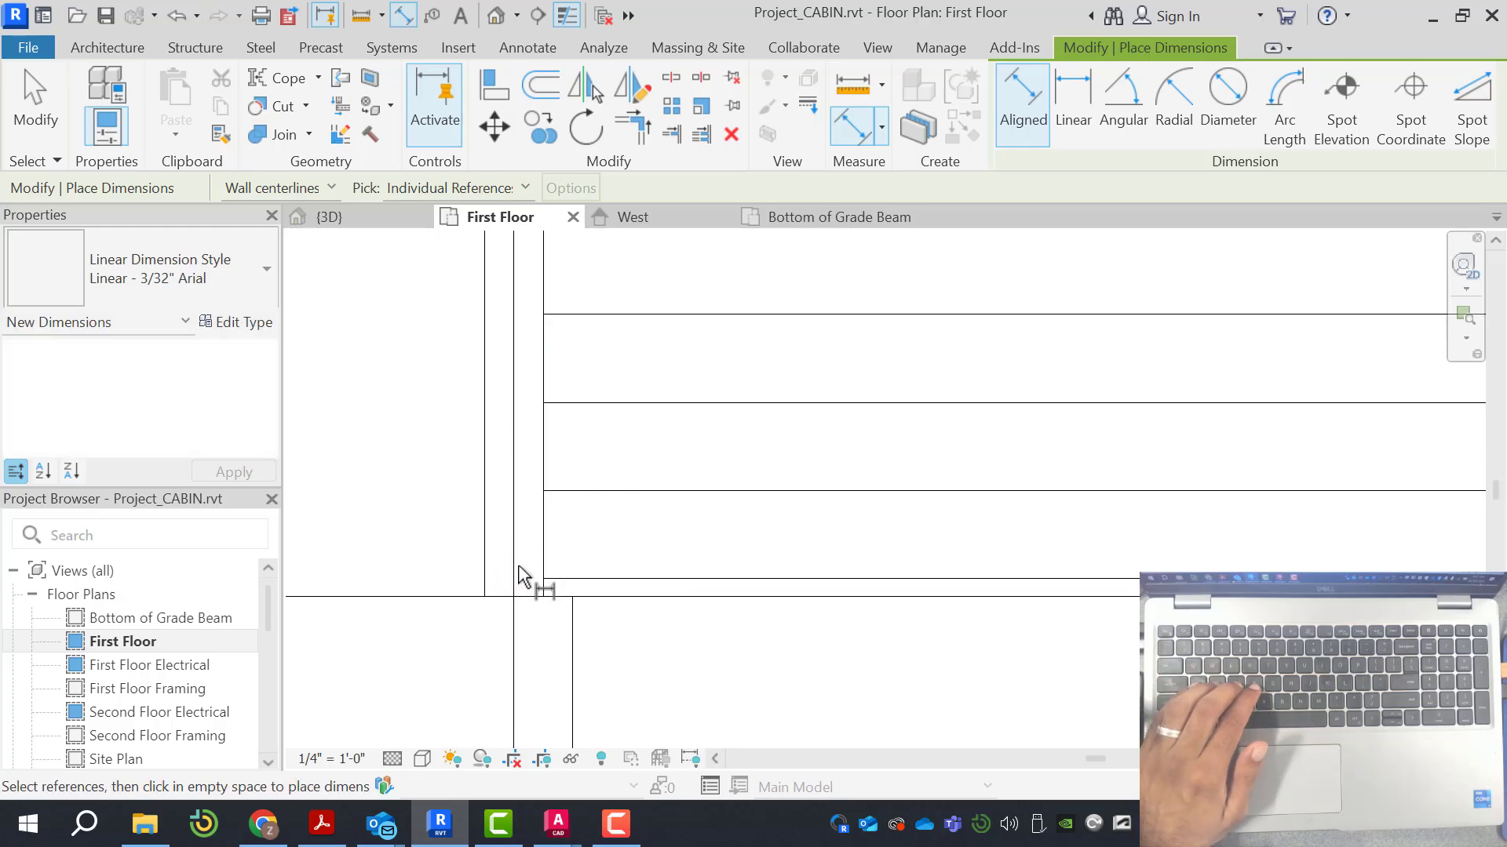
key("Escape")
key("Escape")
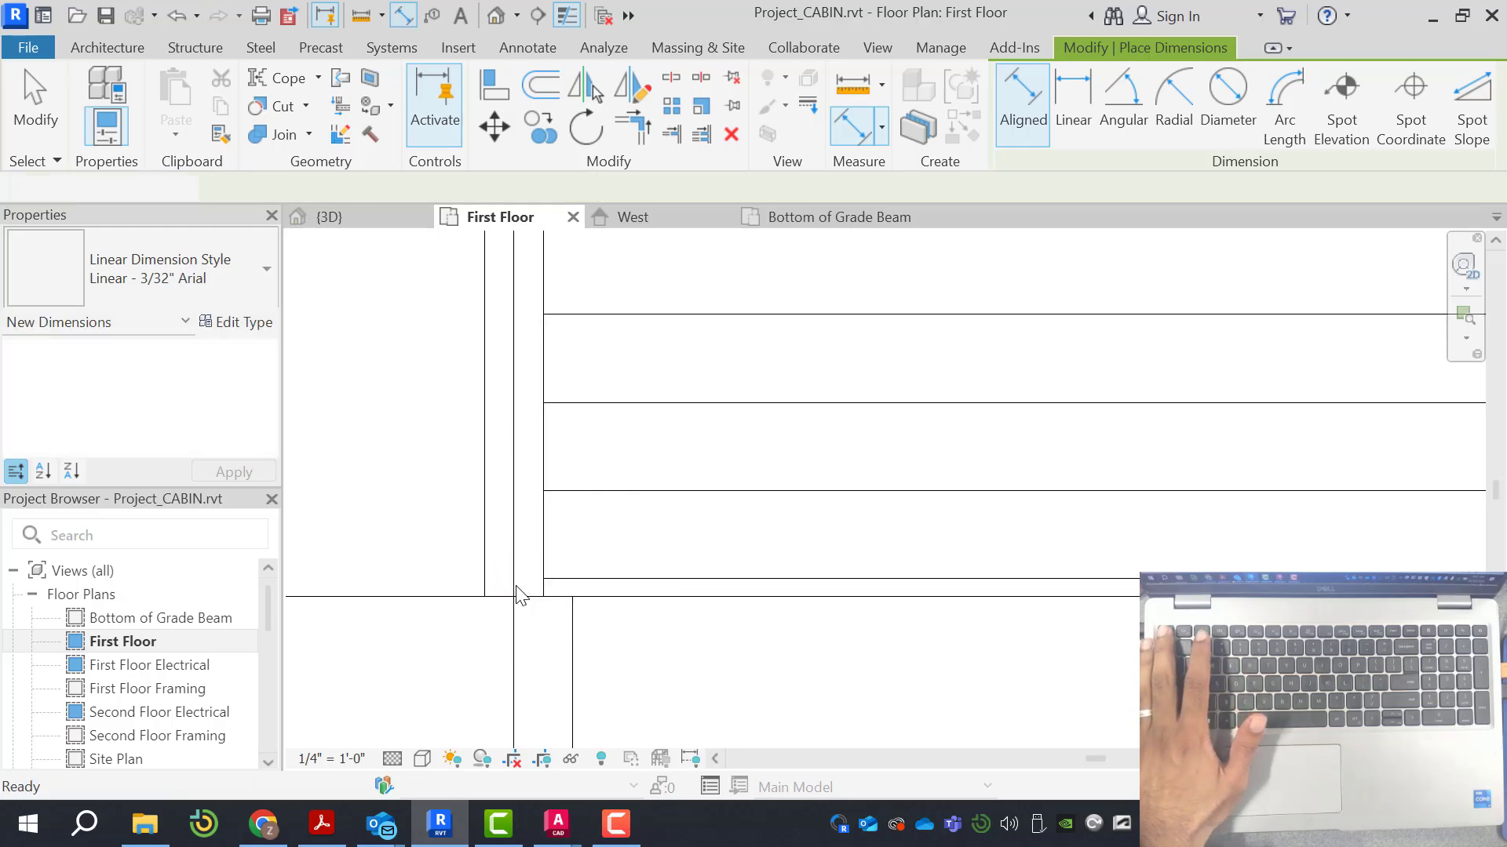
Open the porch's west railing path for editing and dimension the distance between its path line and the porch floor's west edge
left_click(547, 560)
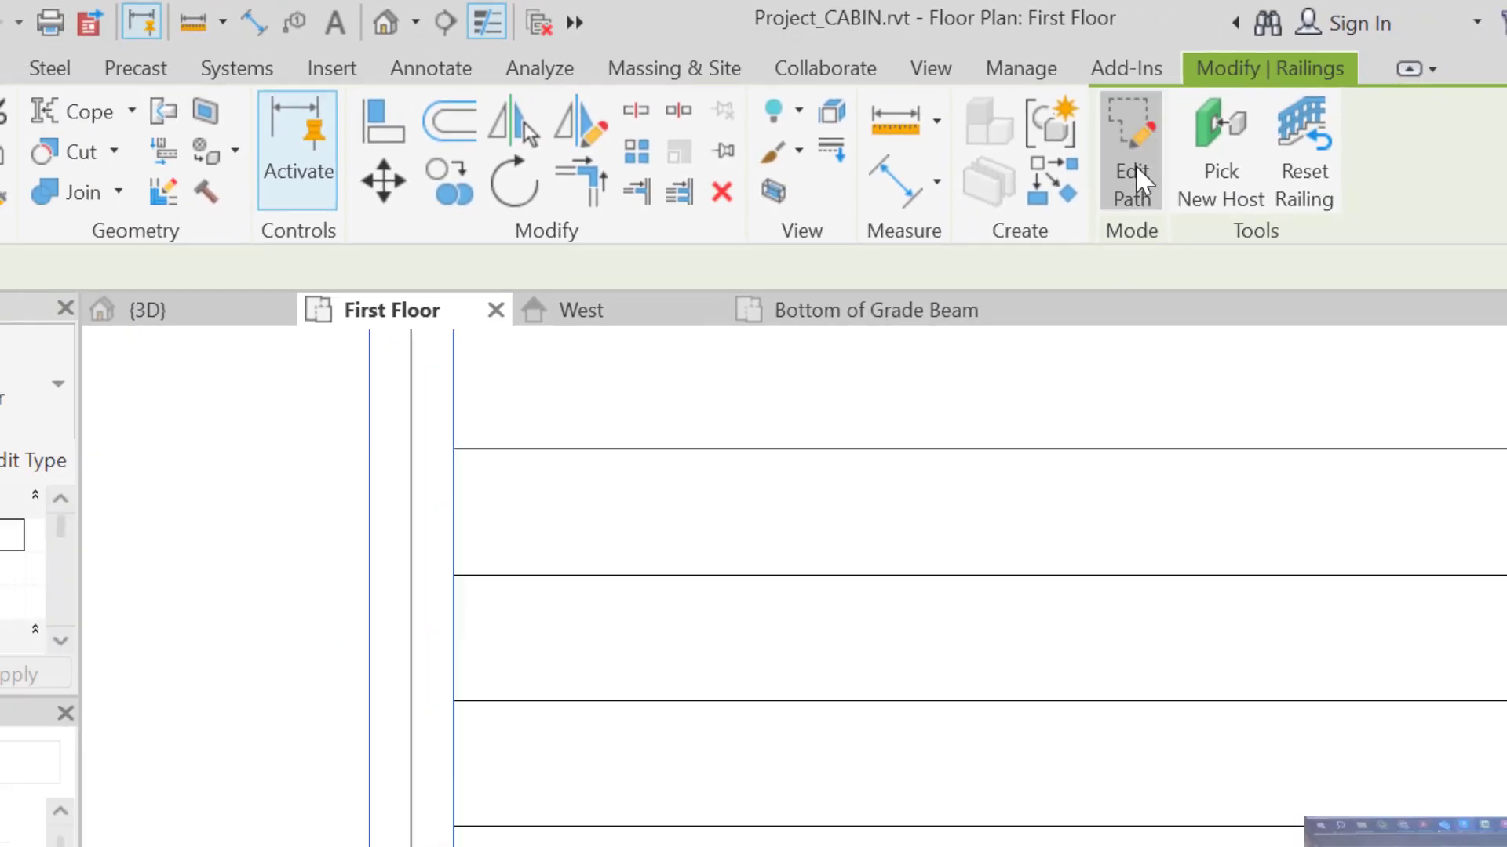
left_click(1022, 106)
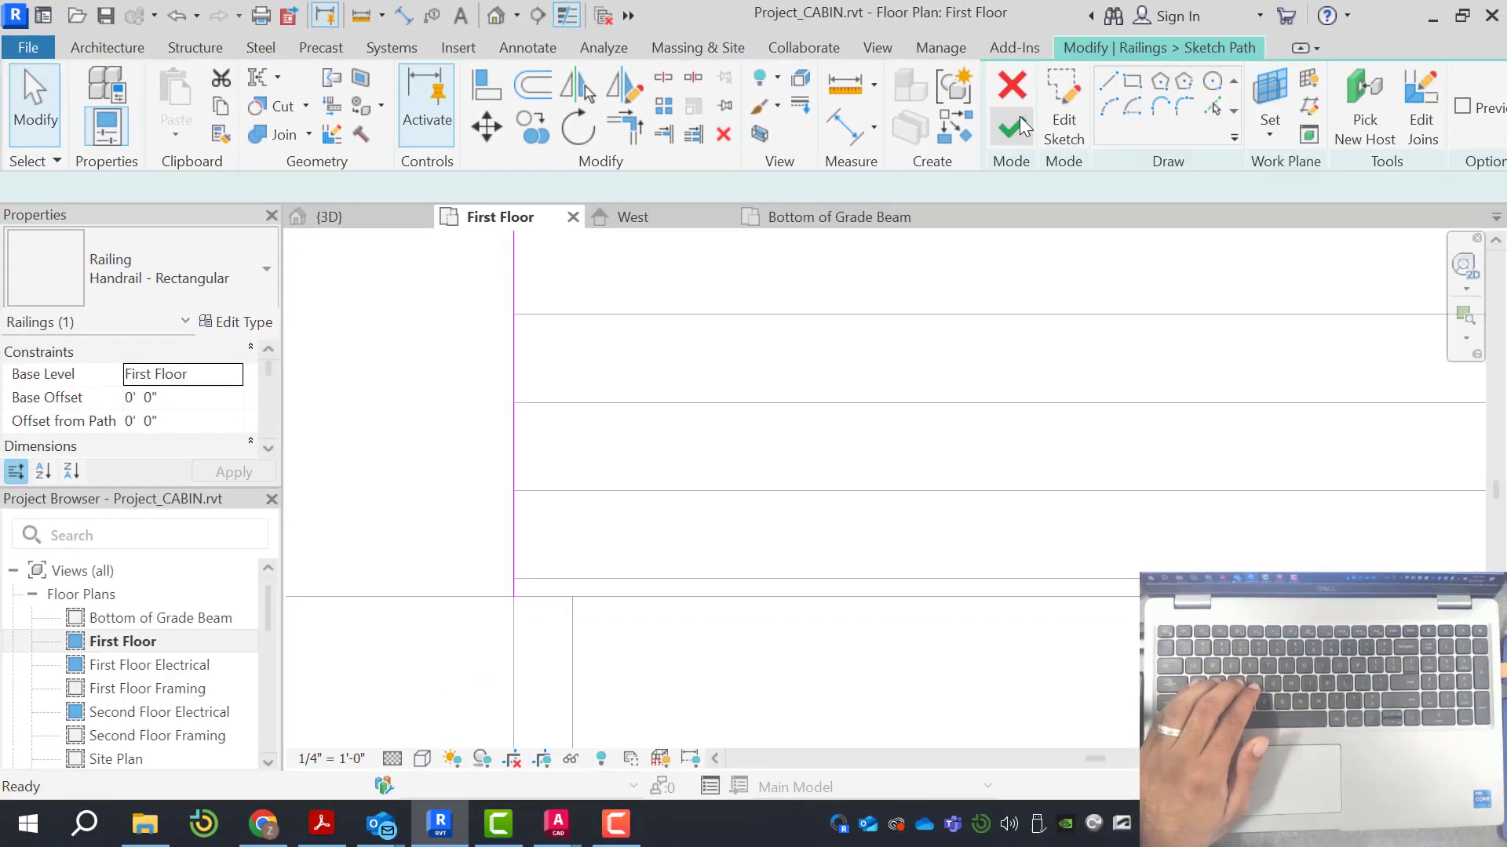
left_click(515, 474)
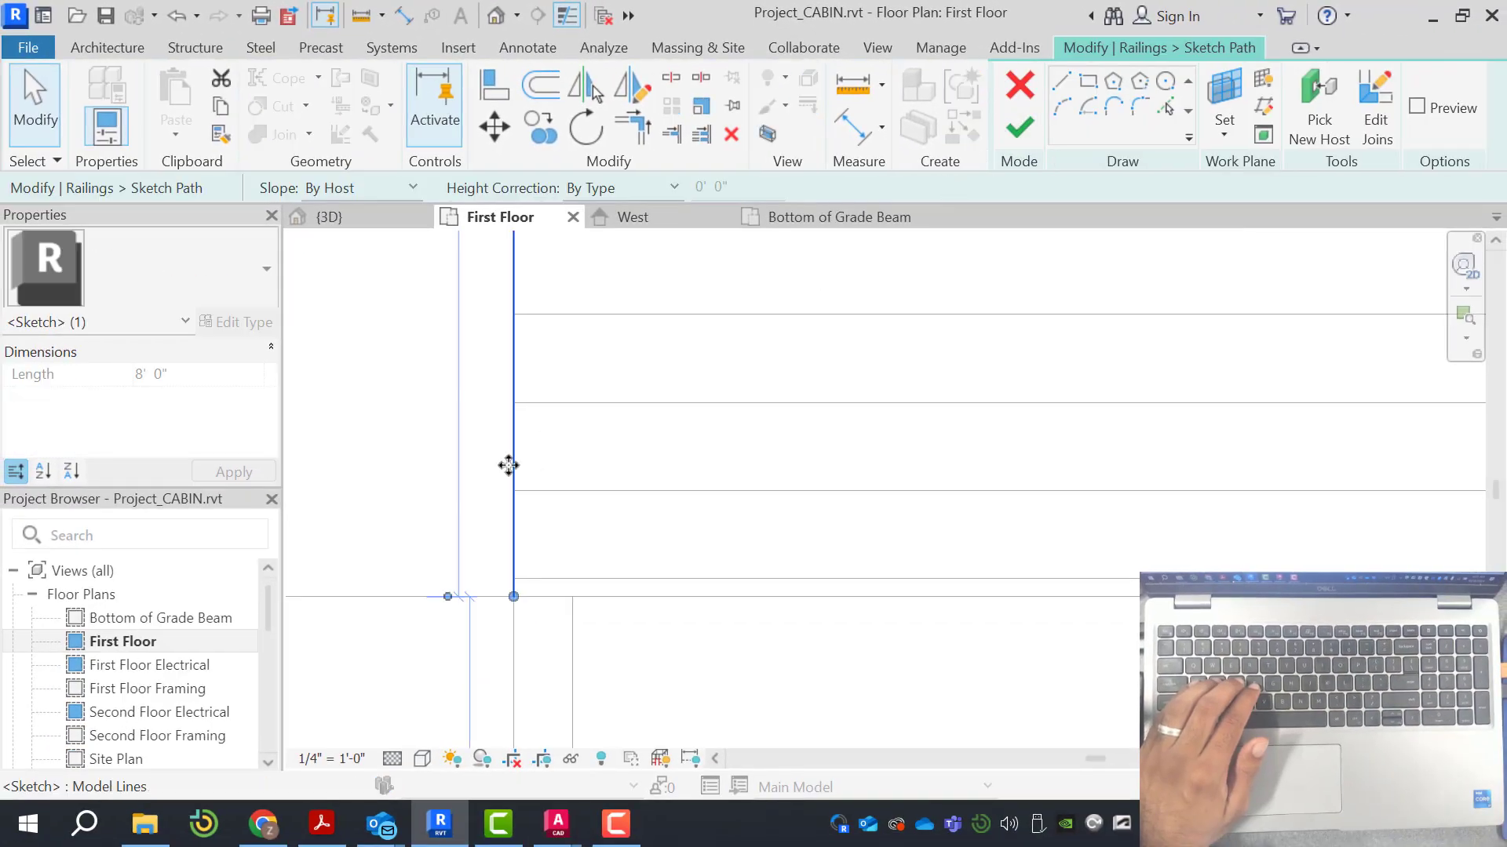
scroll(697, 592, "up", 3)
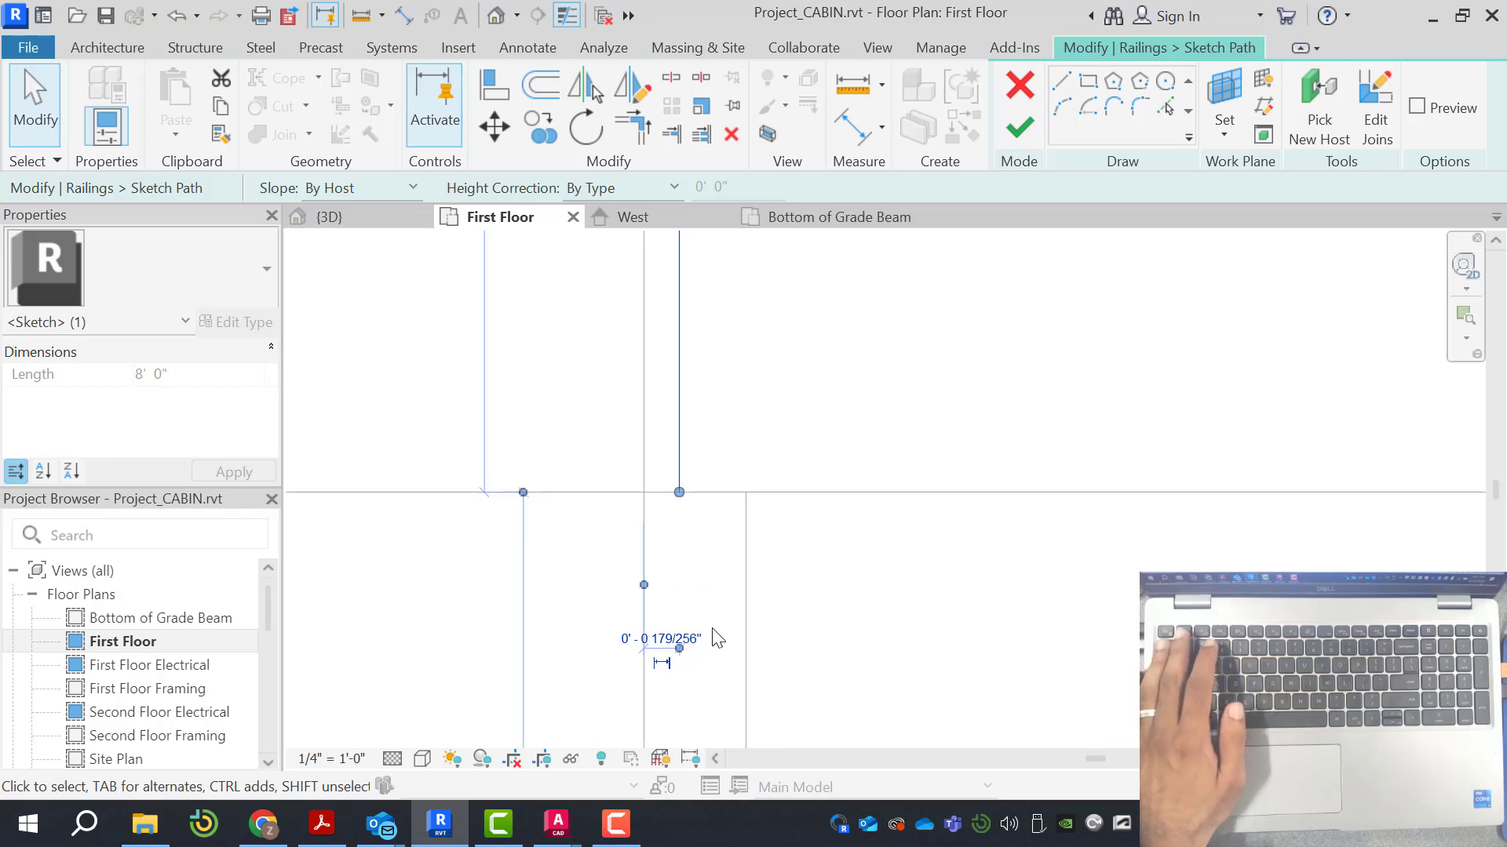
key("Delete")
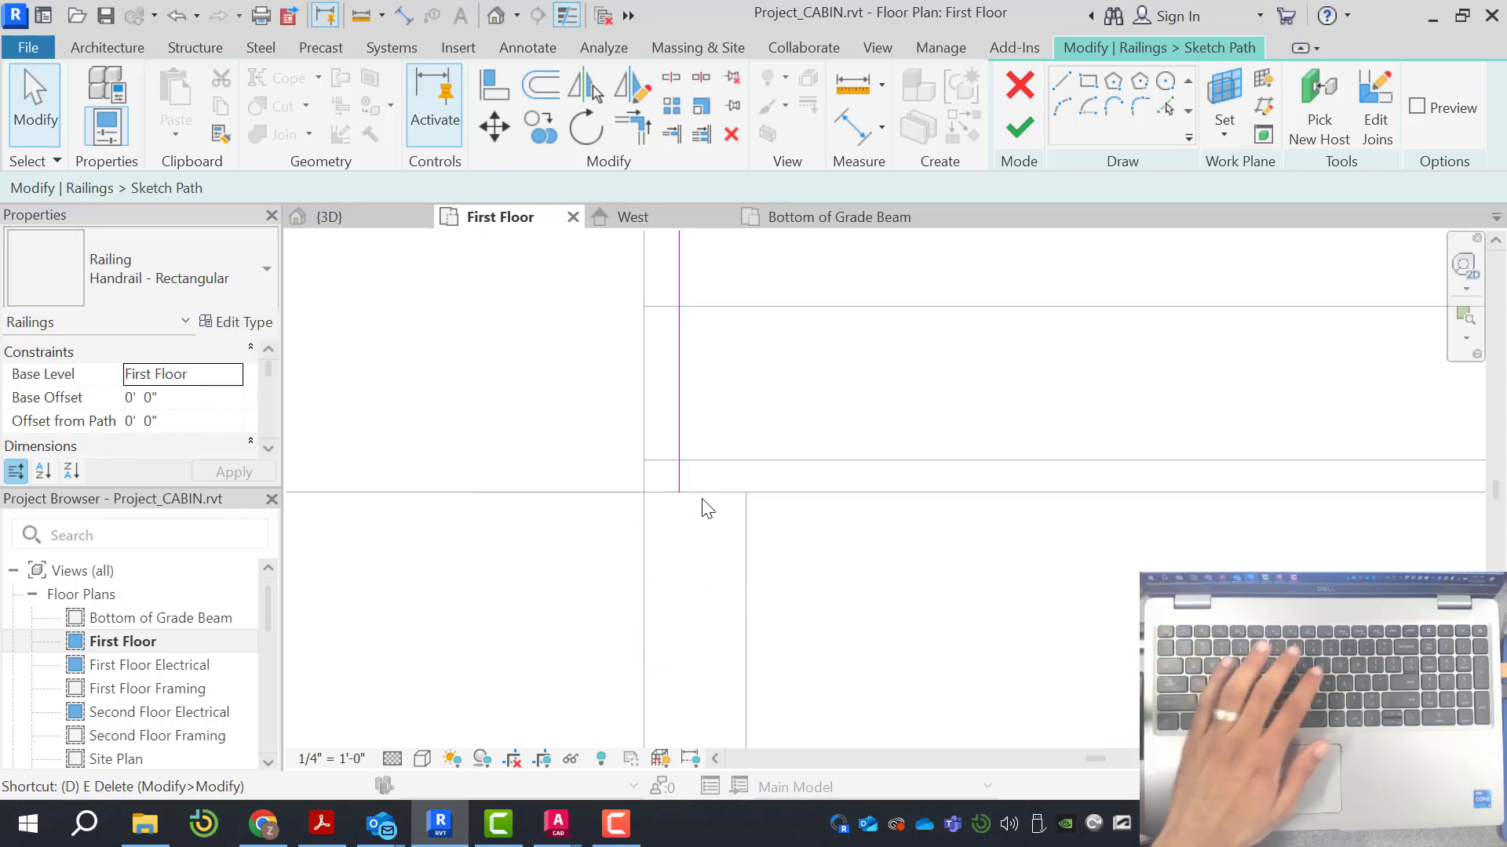
key("d")
key("i")
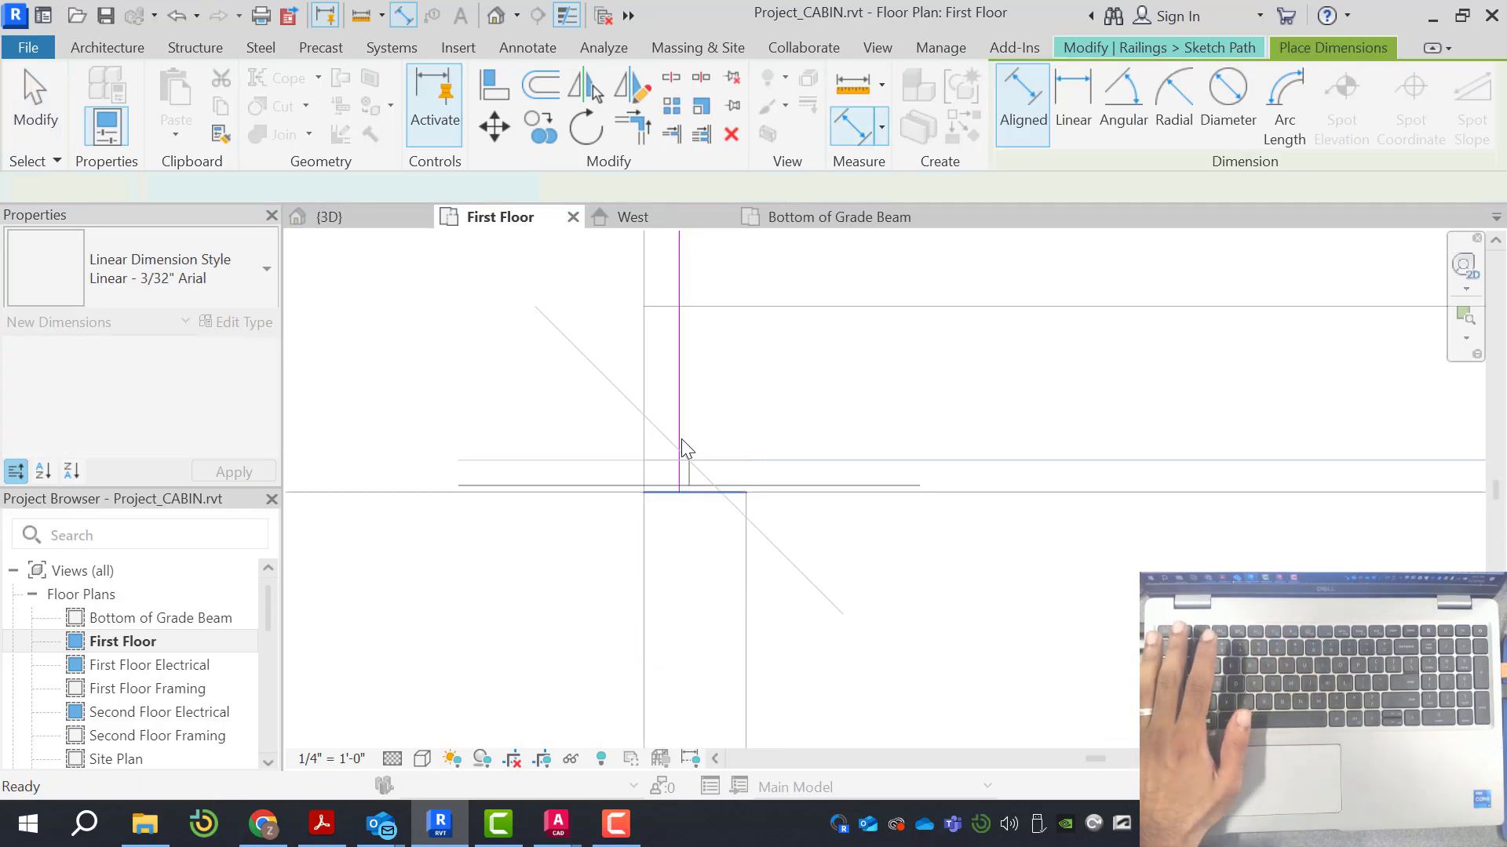
left_click(680, 441)
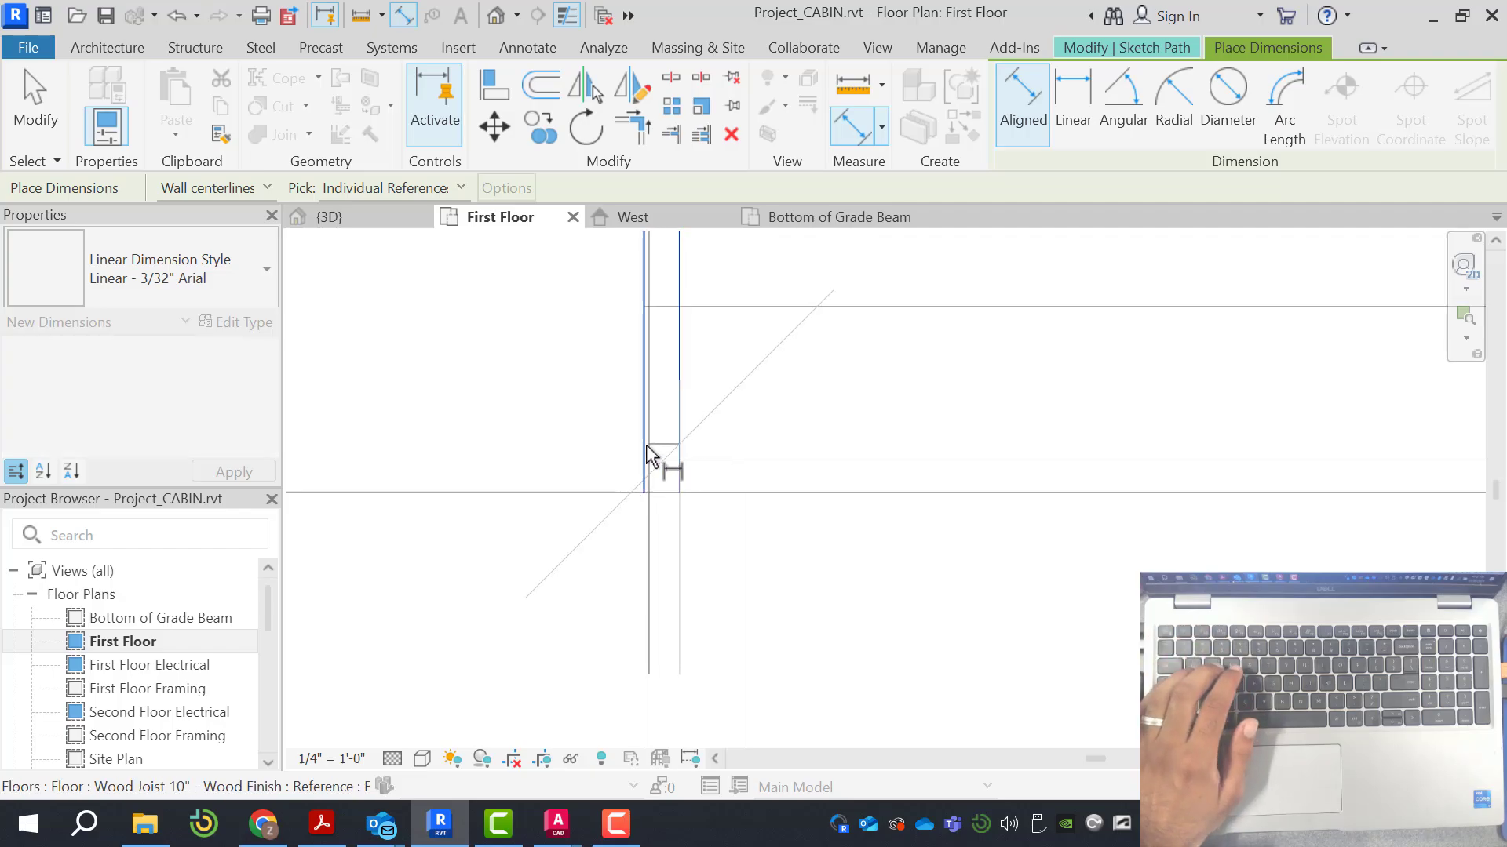
left_click(473, 562)
scroll(605, 713, "down", 3)
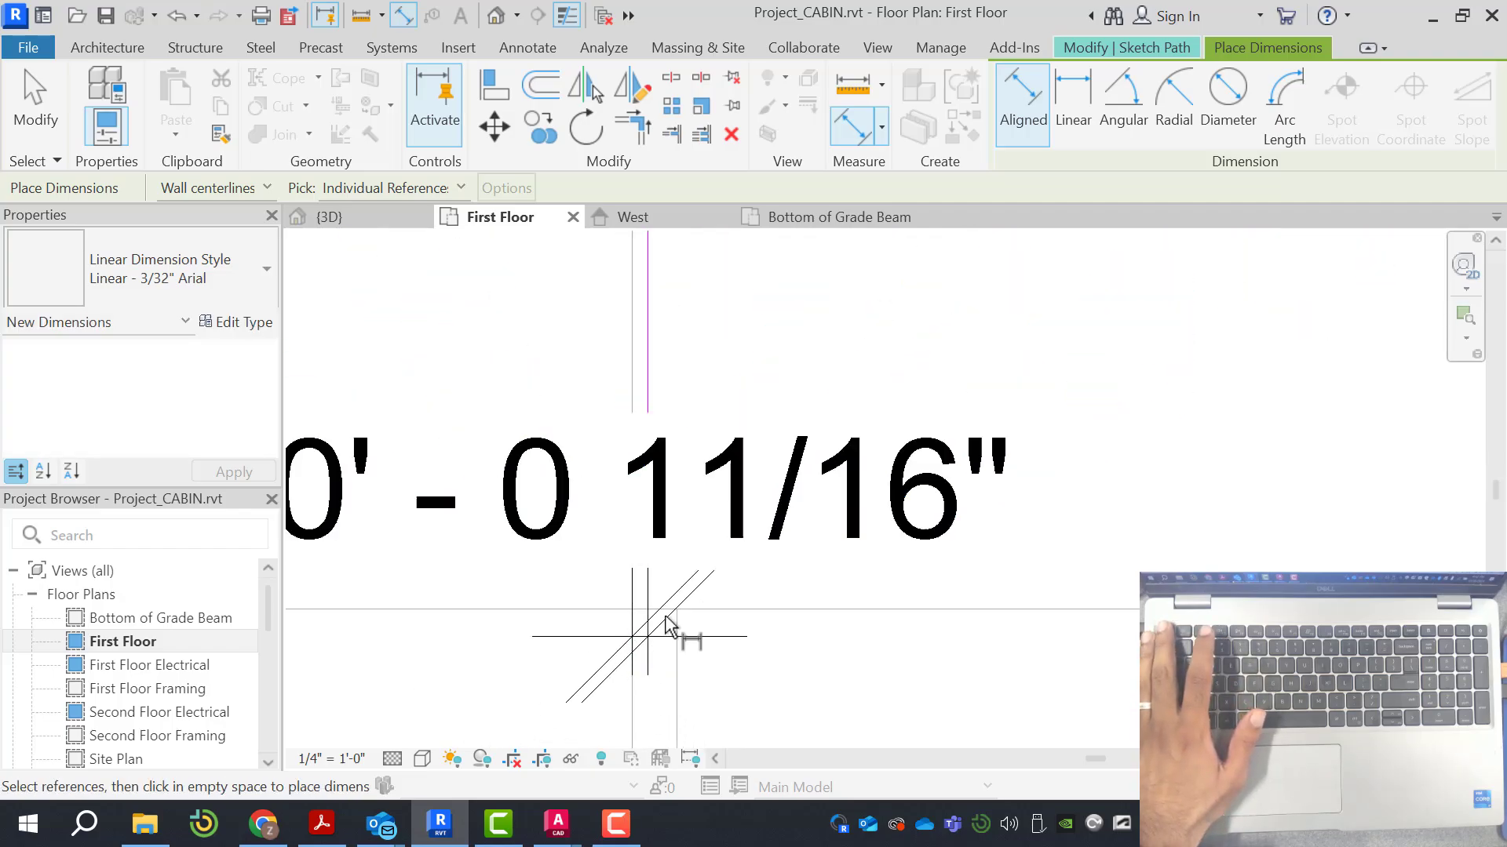
key("Escape")
key("Escape")
Set the railing path line's distance from the porch floor's west edge to 0' 1"
left_click(682, 406)
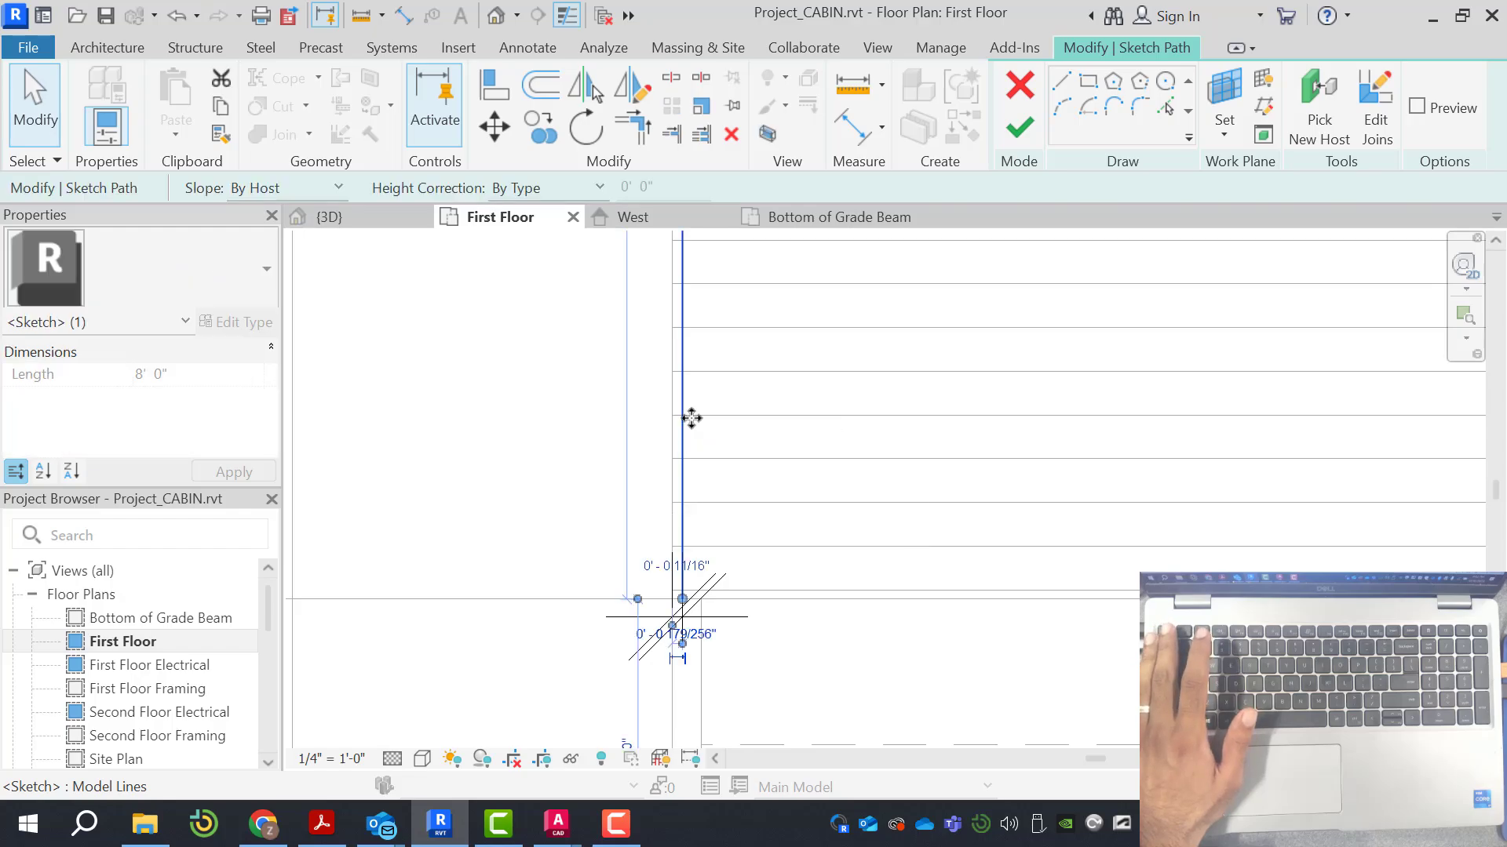
left_click(685, 568)
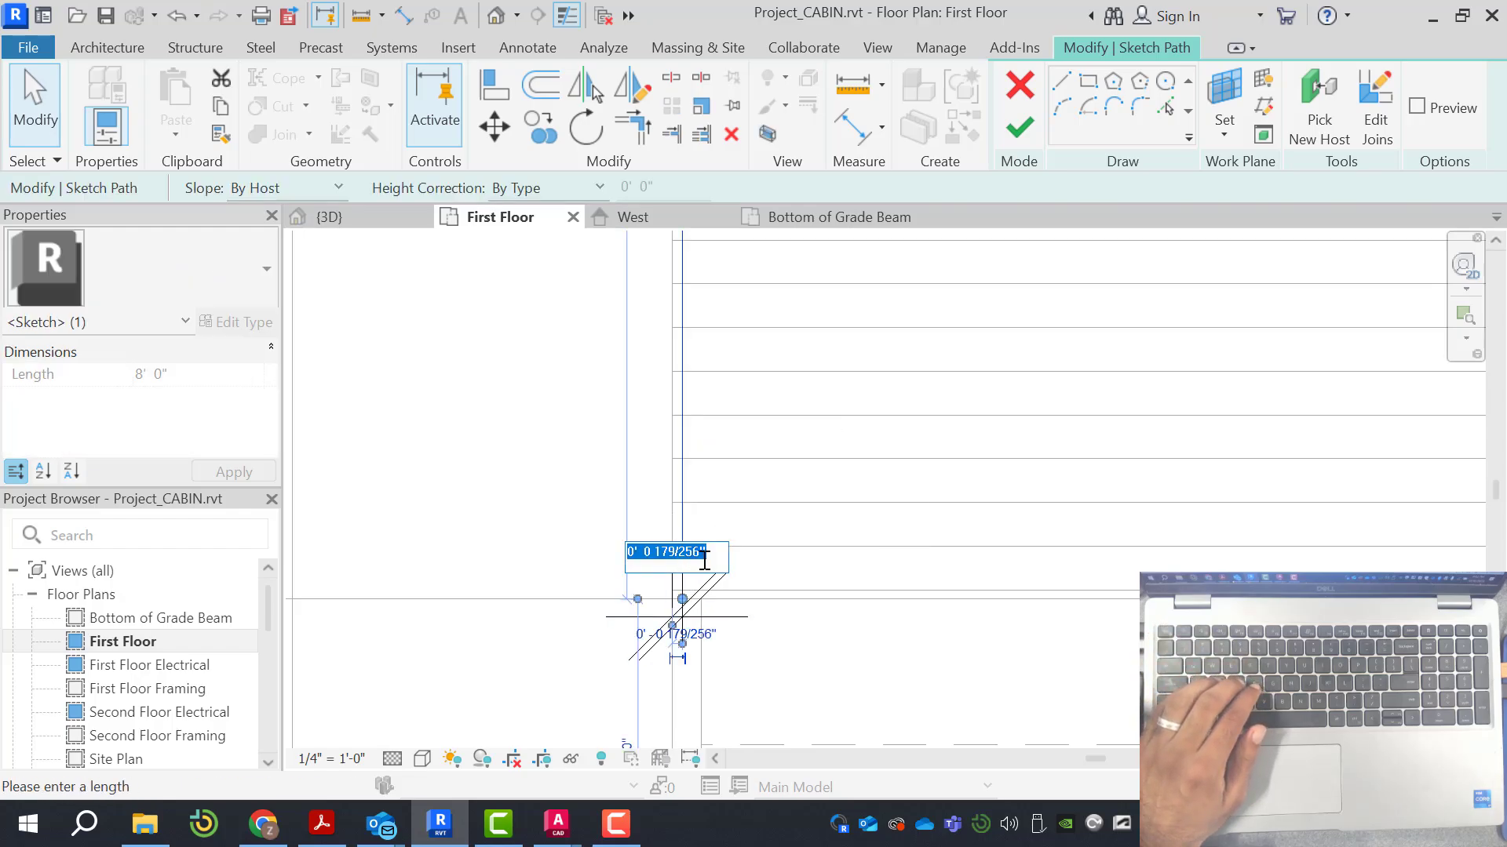
type("0' 1\"")
key("Return")
scroll(690, 604, "up", 5)
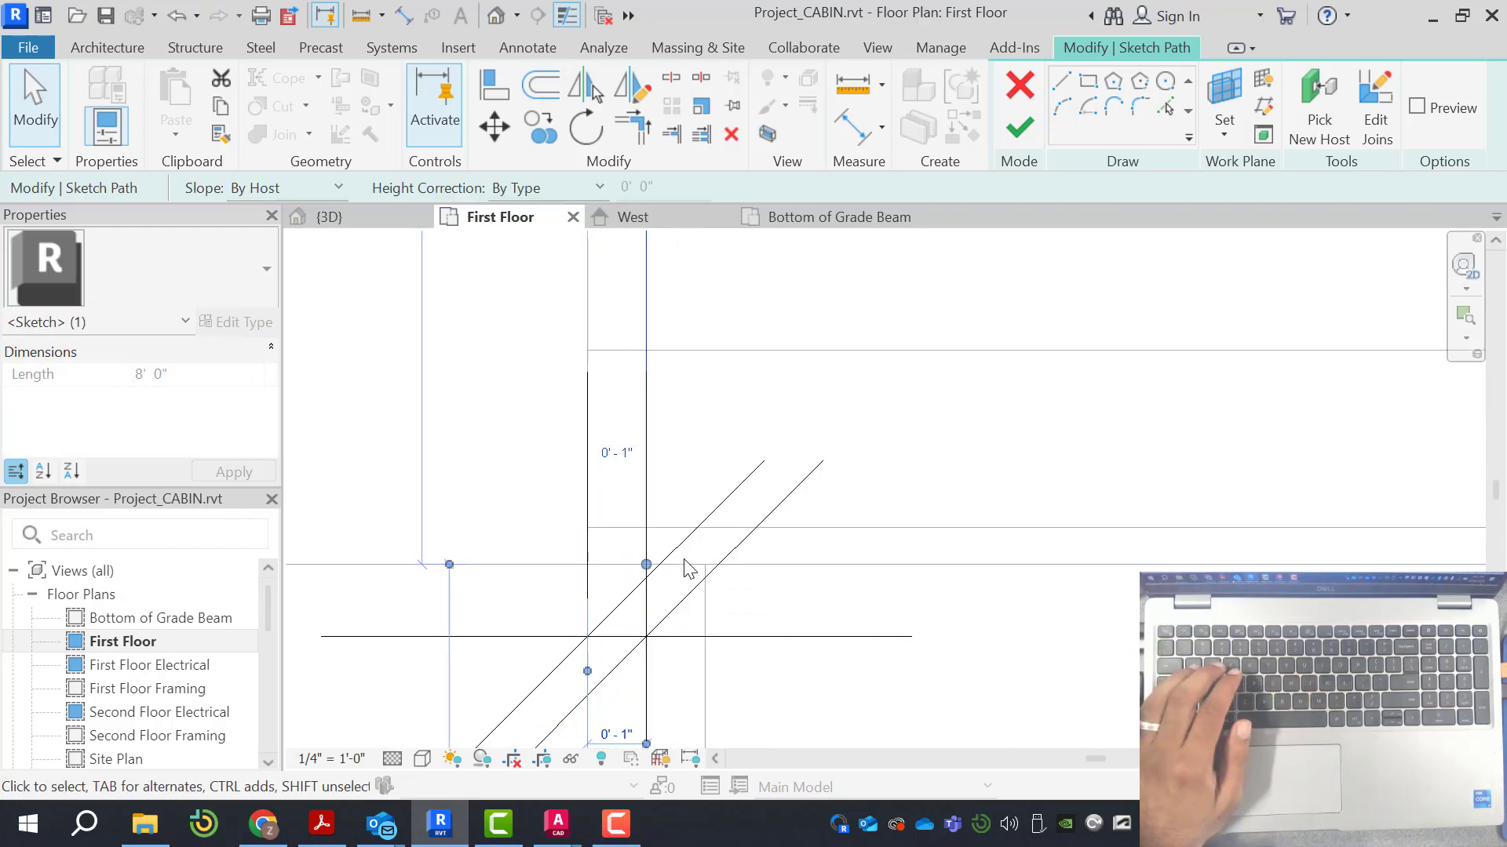
key("Escape")
Delete the helper dimension at the railing path's south end and finish editing the path
scroll(957, 503, "up", 5)
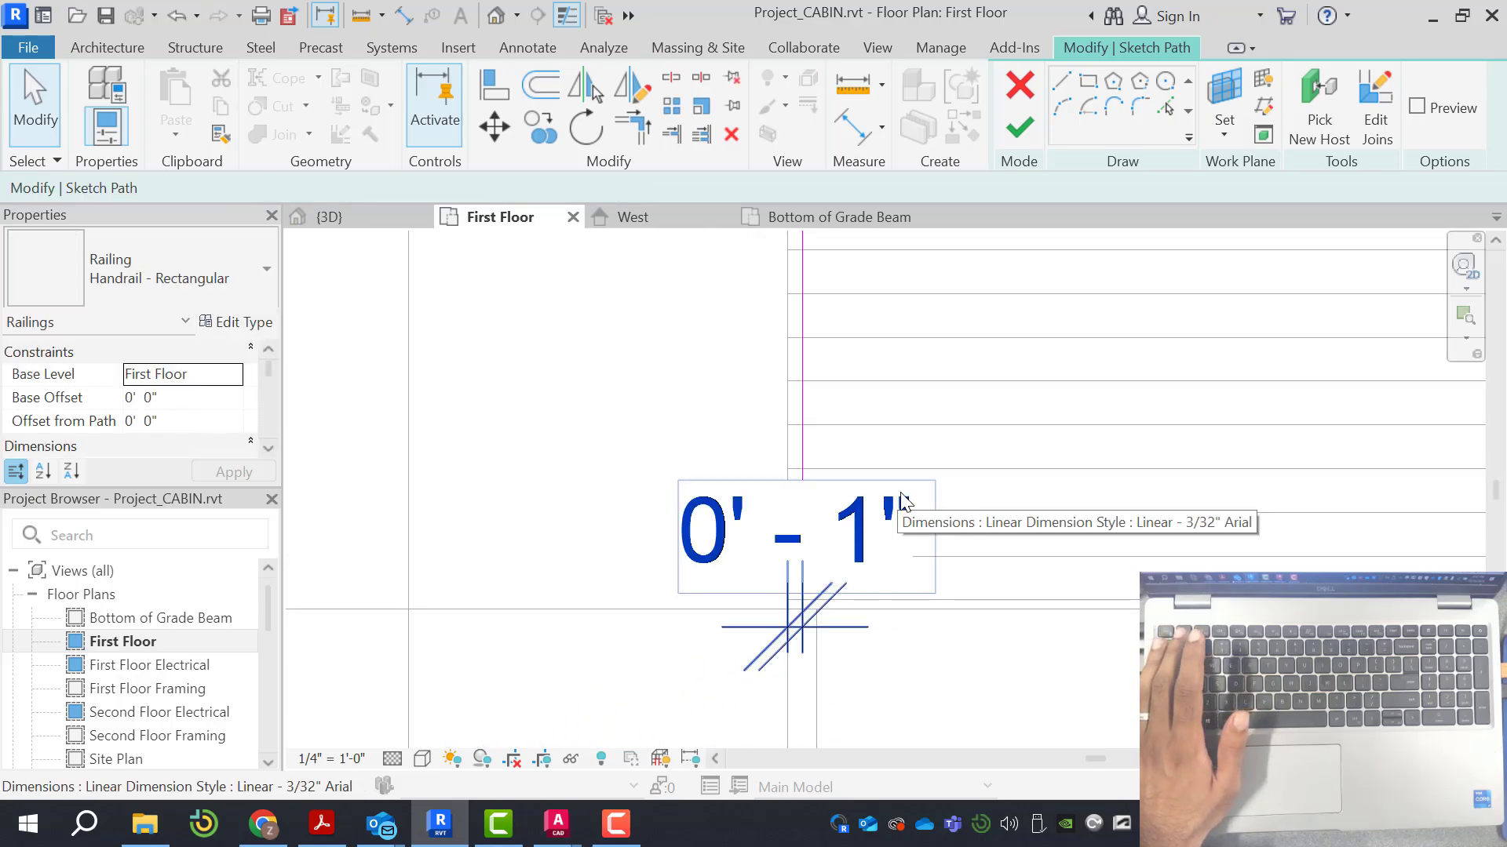
left_click(899, 506)
key("Delete")
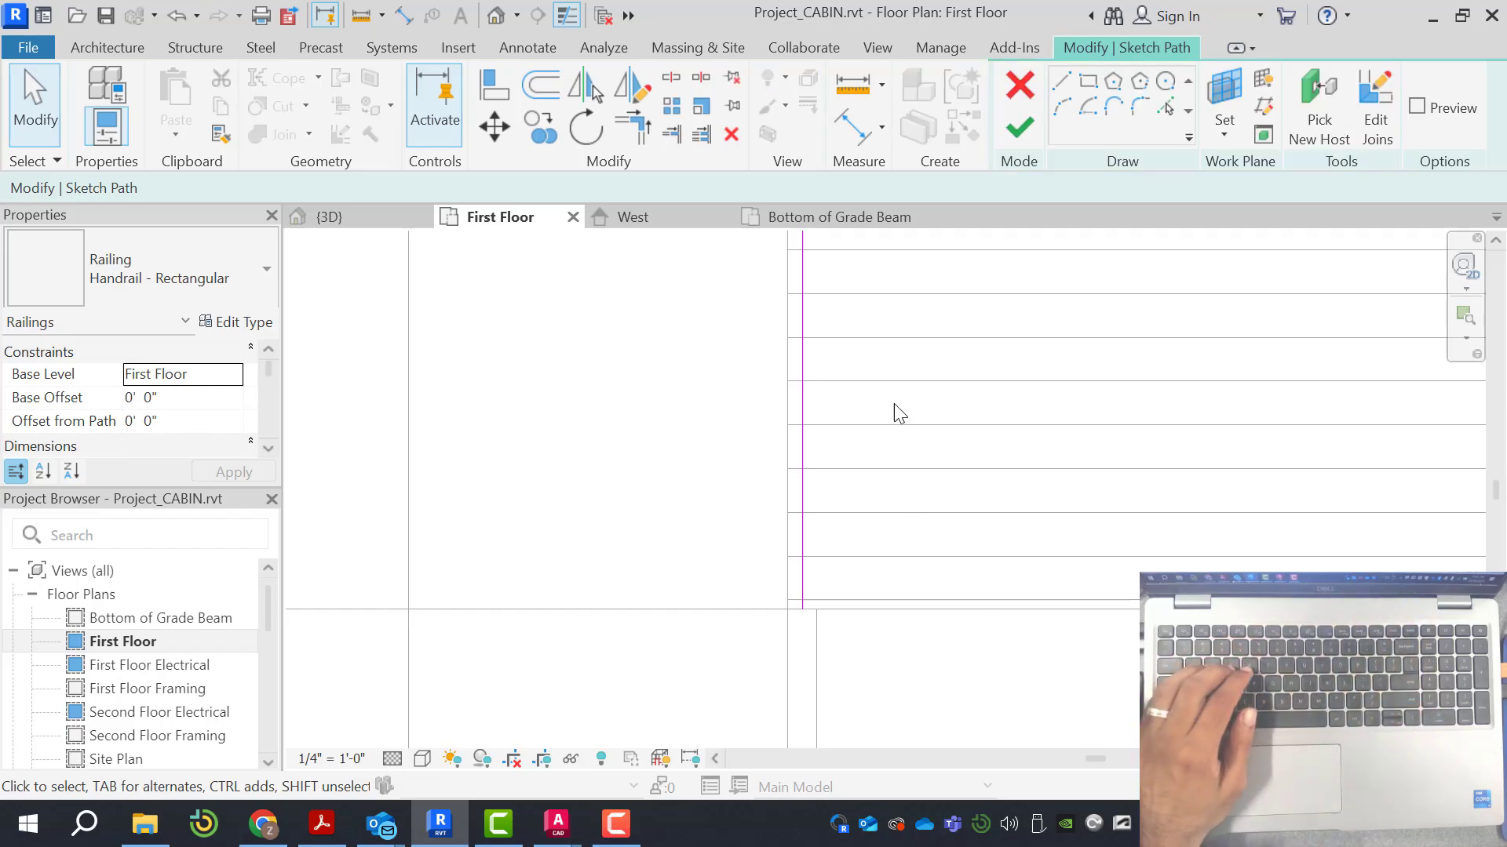
left_click(1020, 127)
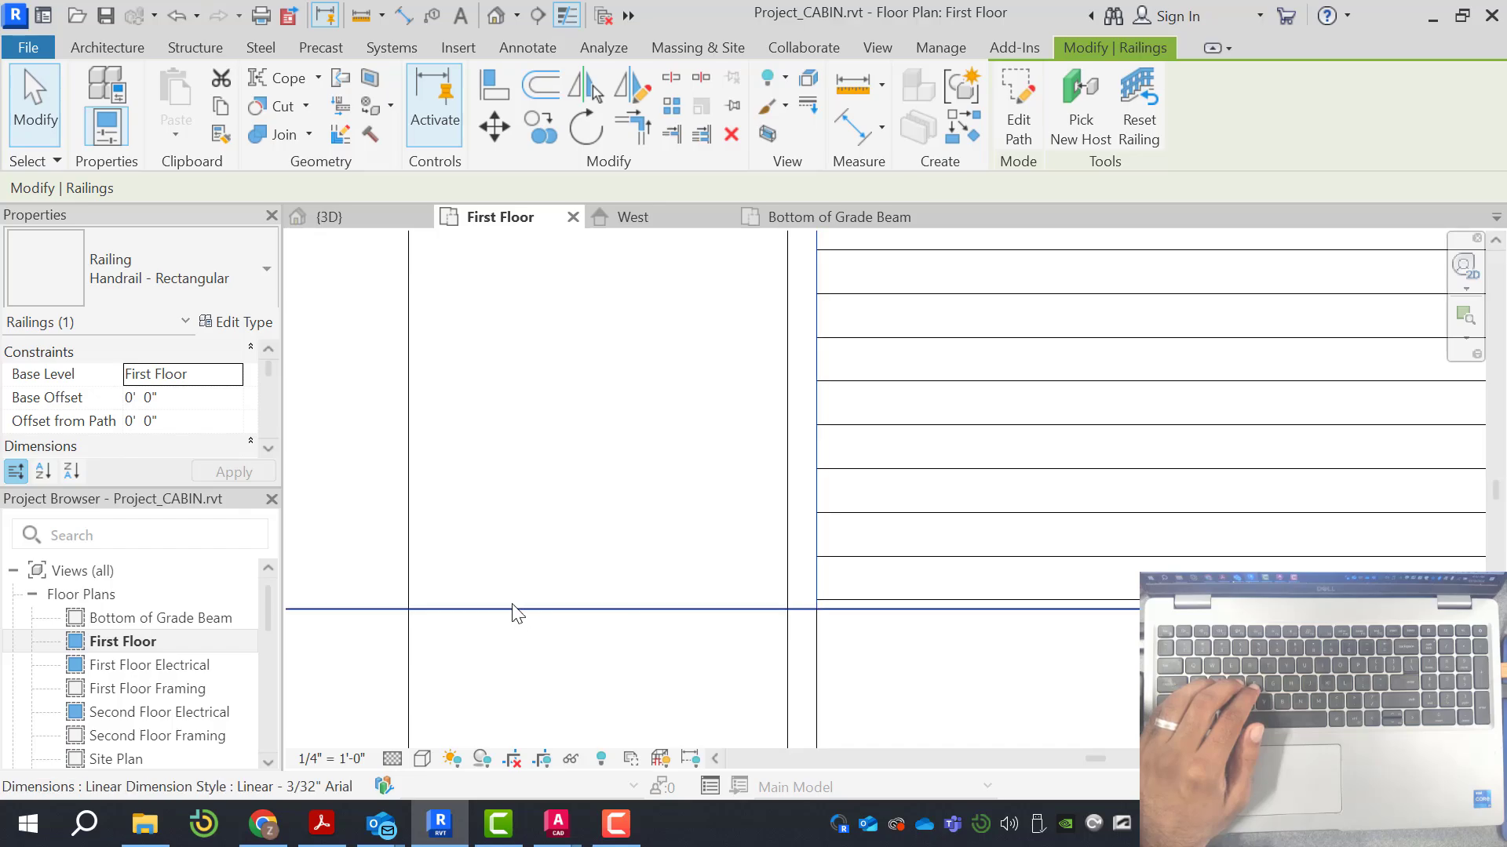
Examine the porch railing, the stair and the underside of the cabin's foundation in the 3D view
left_click(373, 215)
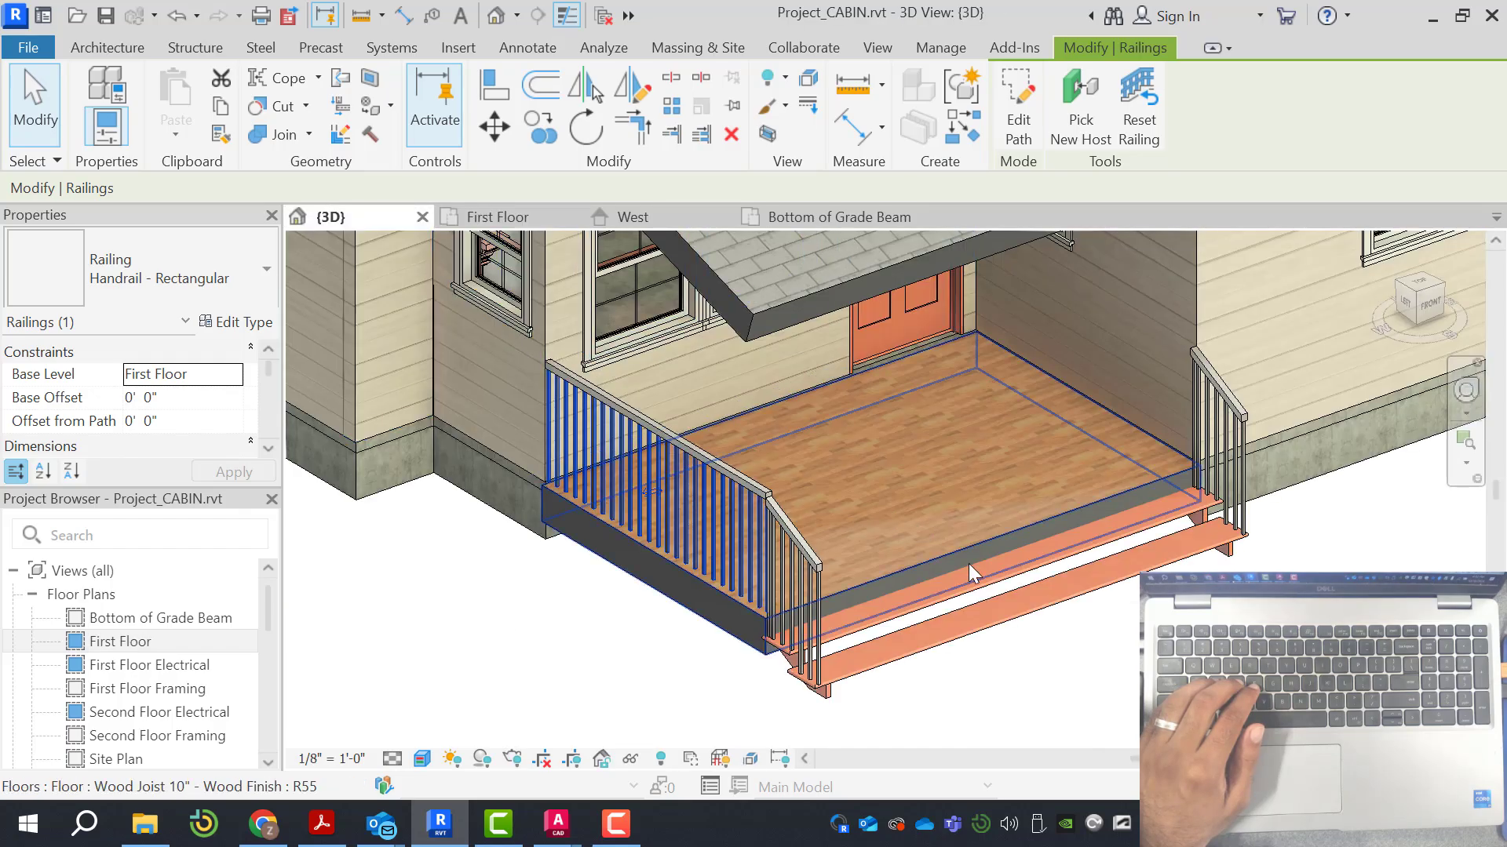
scroll(969, 563, "down", 4)
left_click(1190, 521)
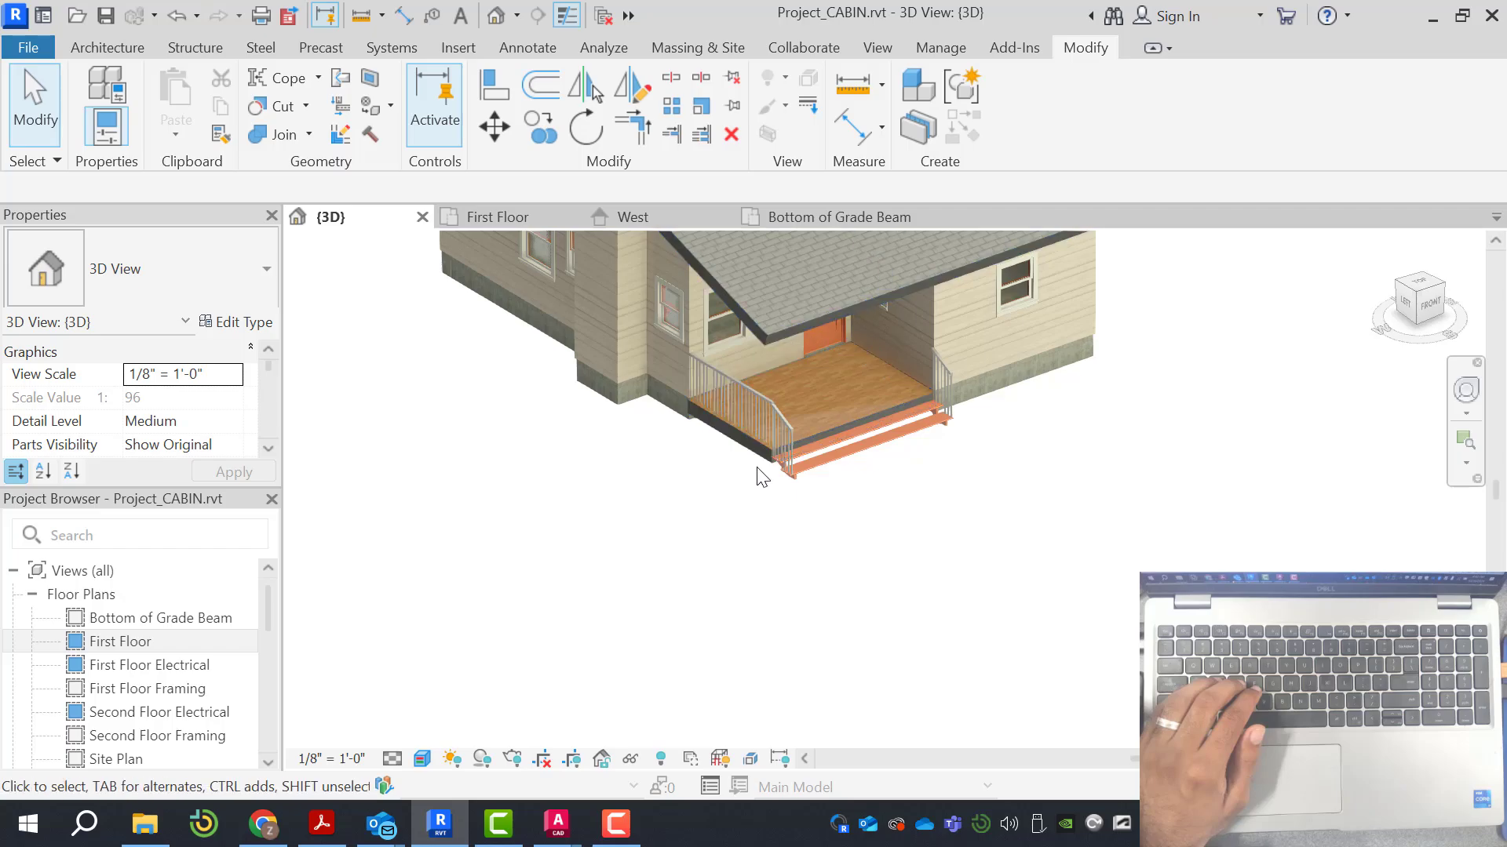
scroll(1012, 424, "down", 2)
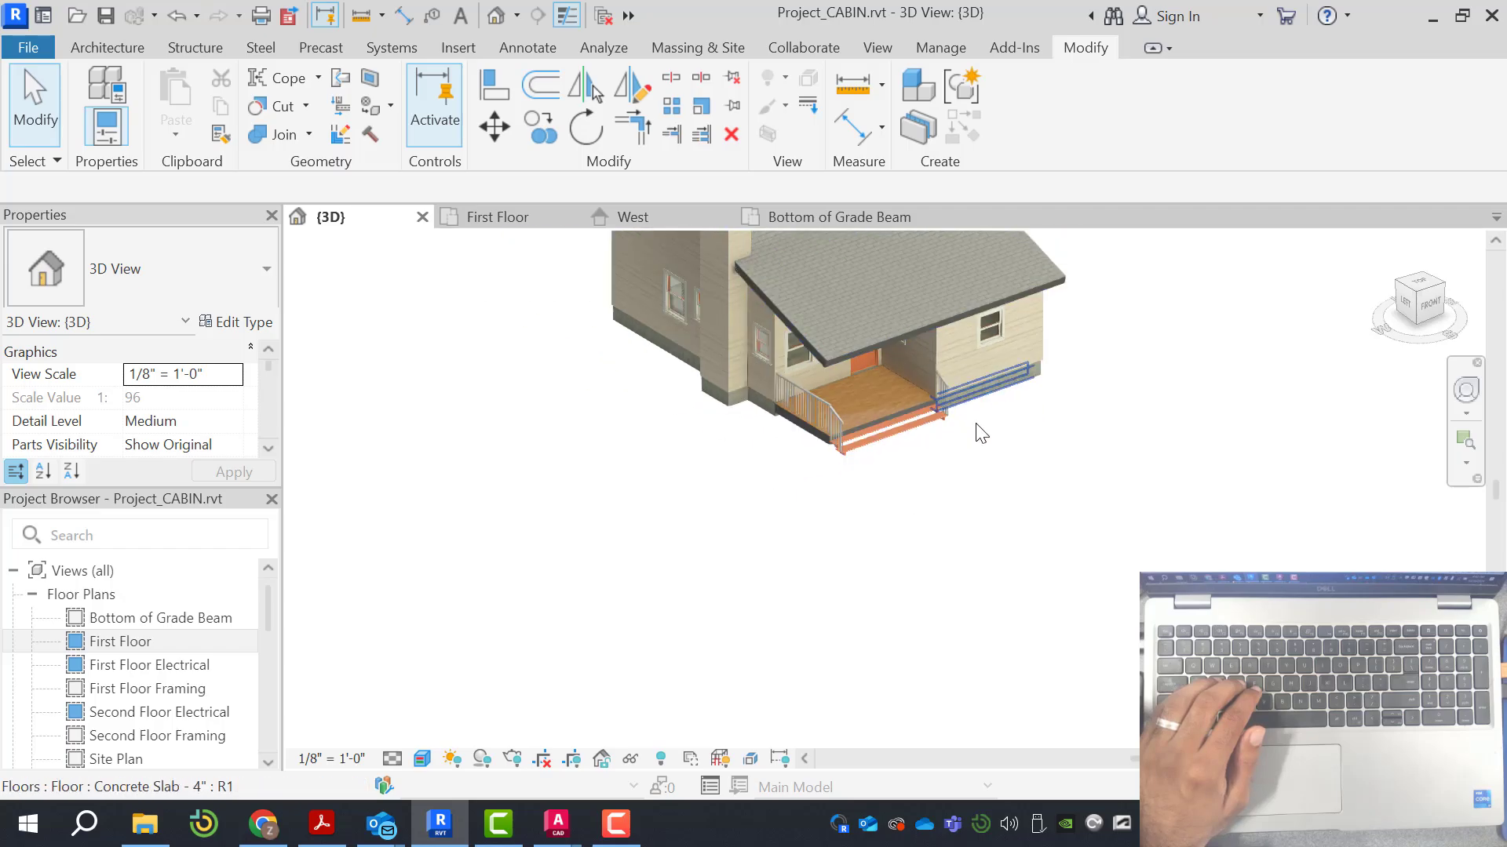
scroll(1020, 463, "down", 1)
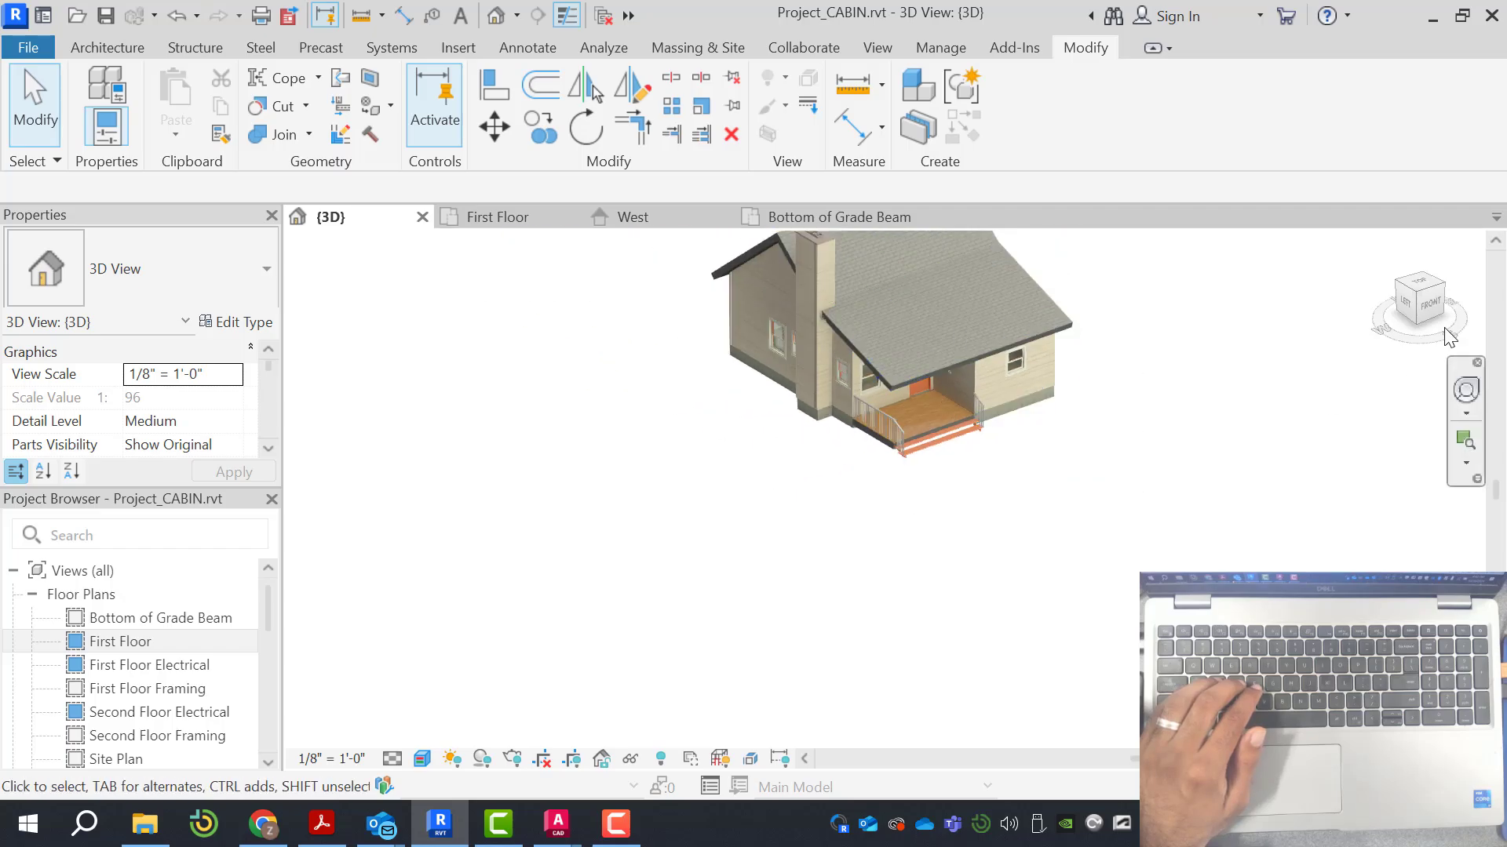
left_click_drag(1421, 287, 1187, 525)
scroll(1138, 396, "up", 5)
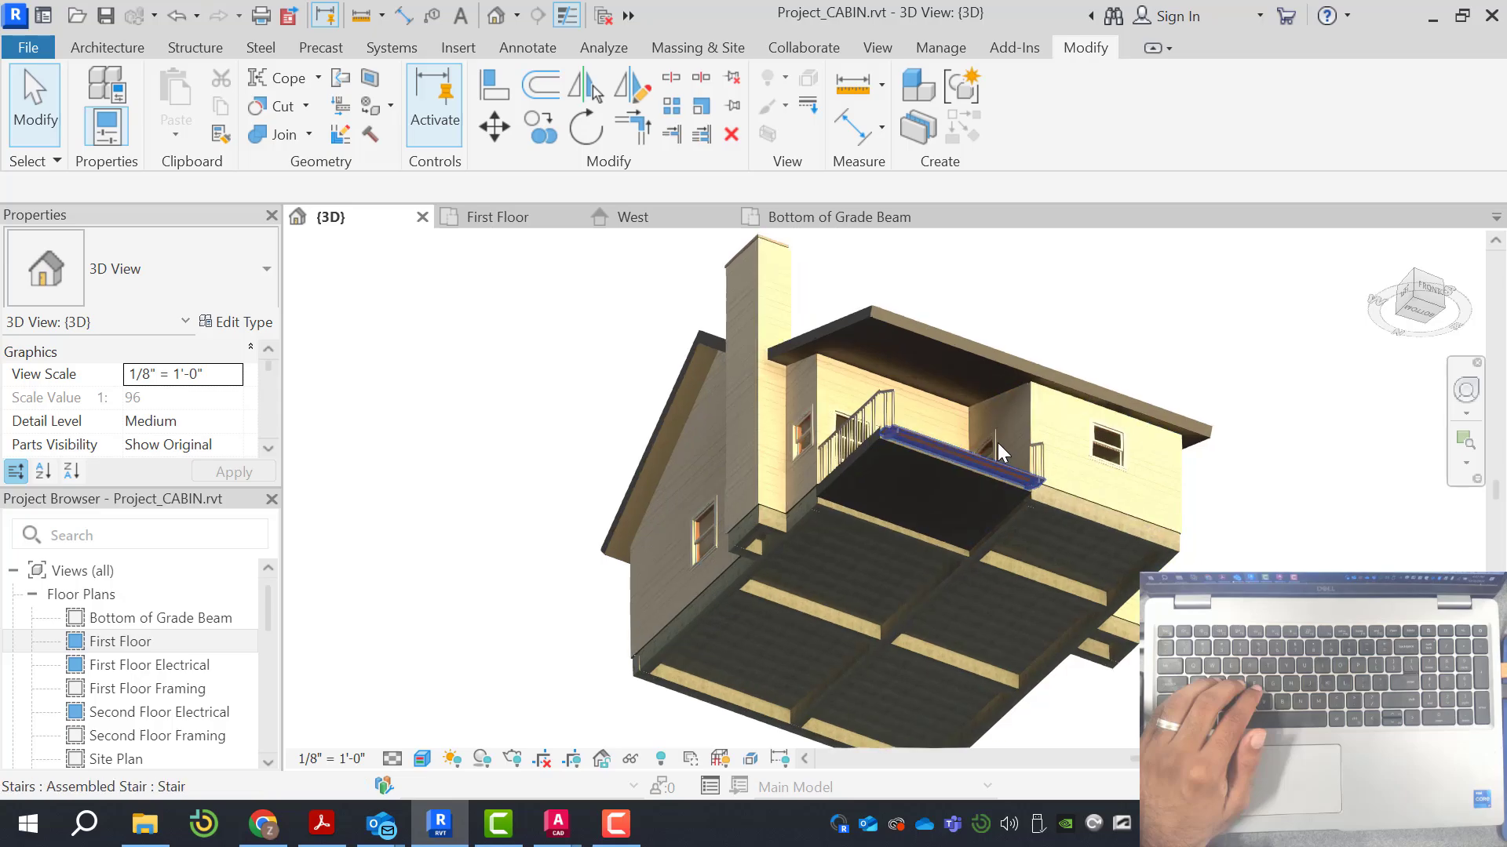
left_click(1421, 304)
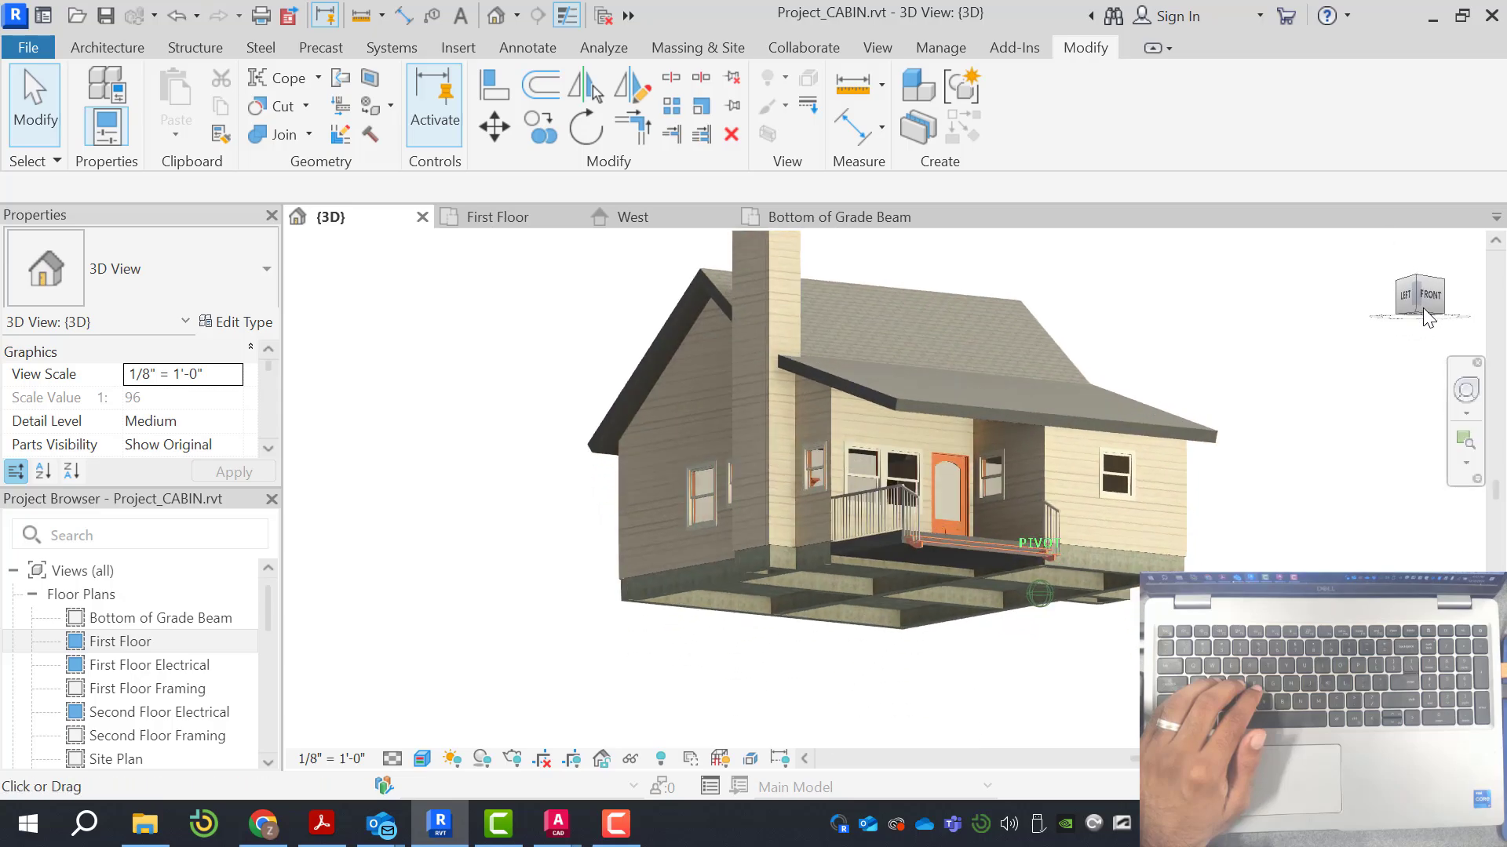